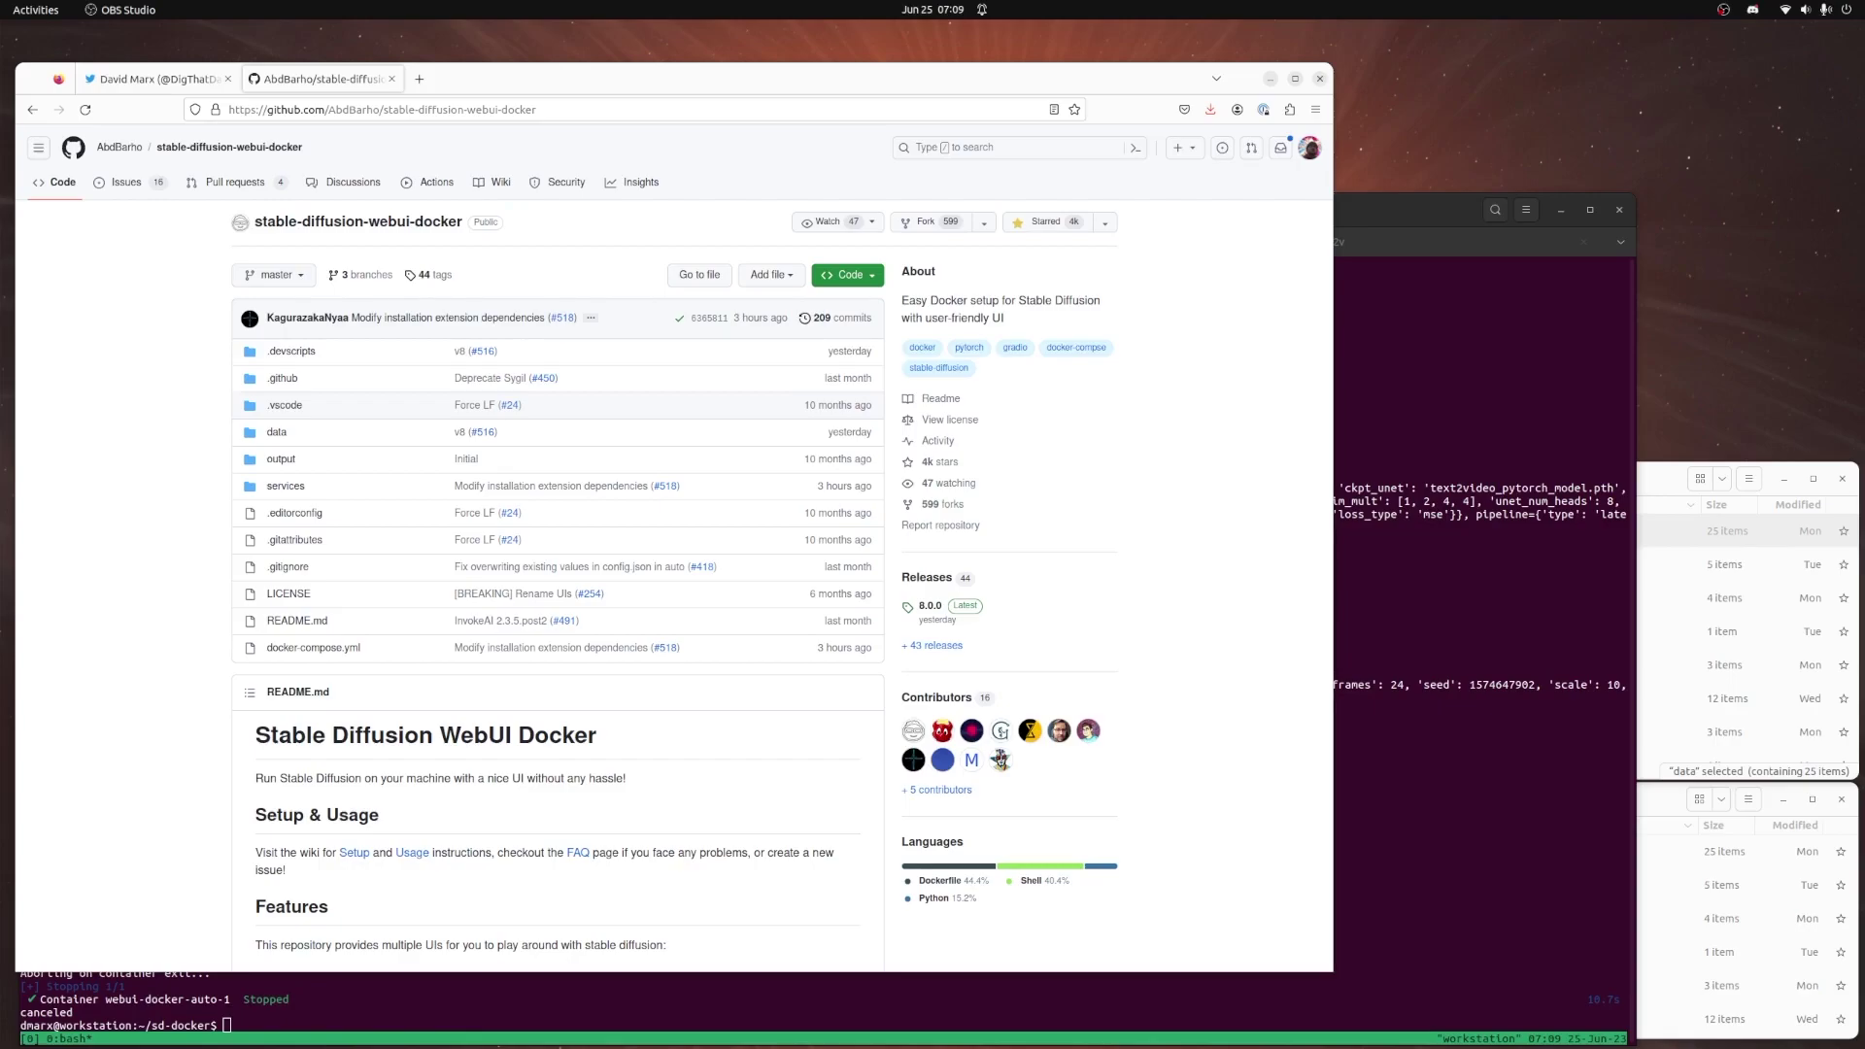
Move the Firefox window aside and raise the terminal showing the stopped webui-docker-auto-1 container
mouse_move(551, 80)
left_mouse_down()
mouse_move(658, 64)
mouse_move(572, 80)
left_mouse_up()
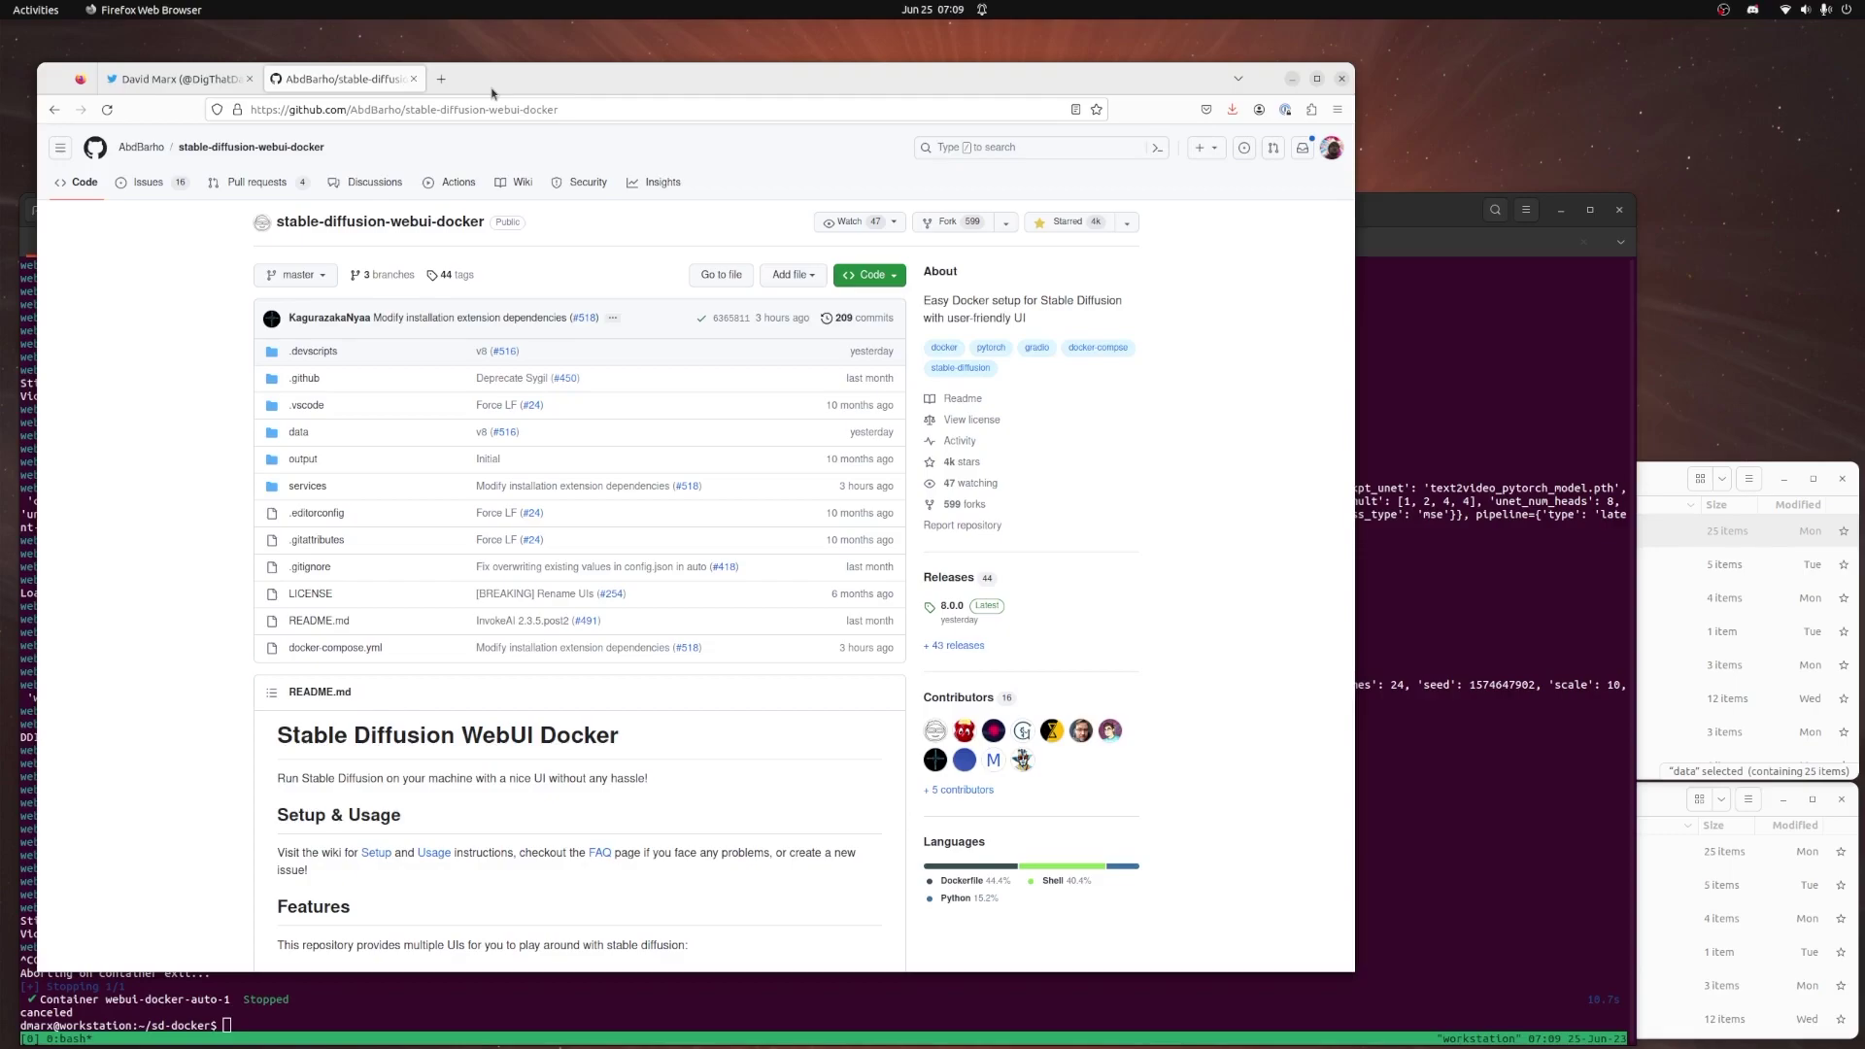
left_click_drag(474, 78, 951, 89)
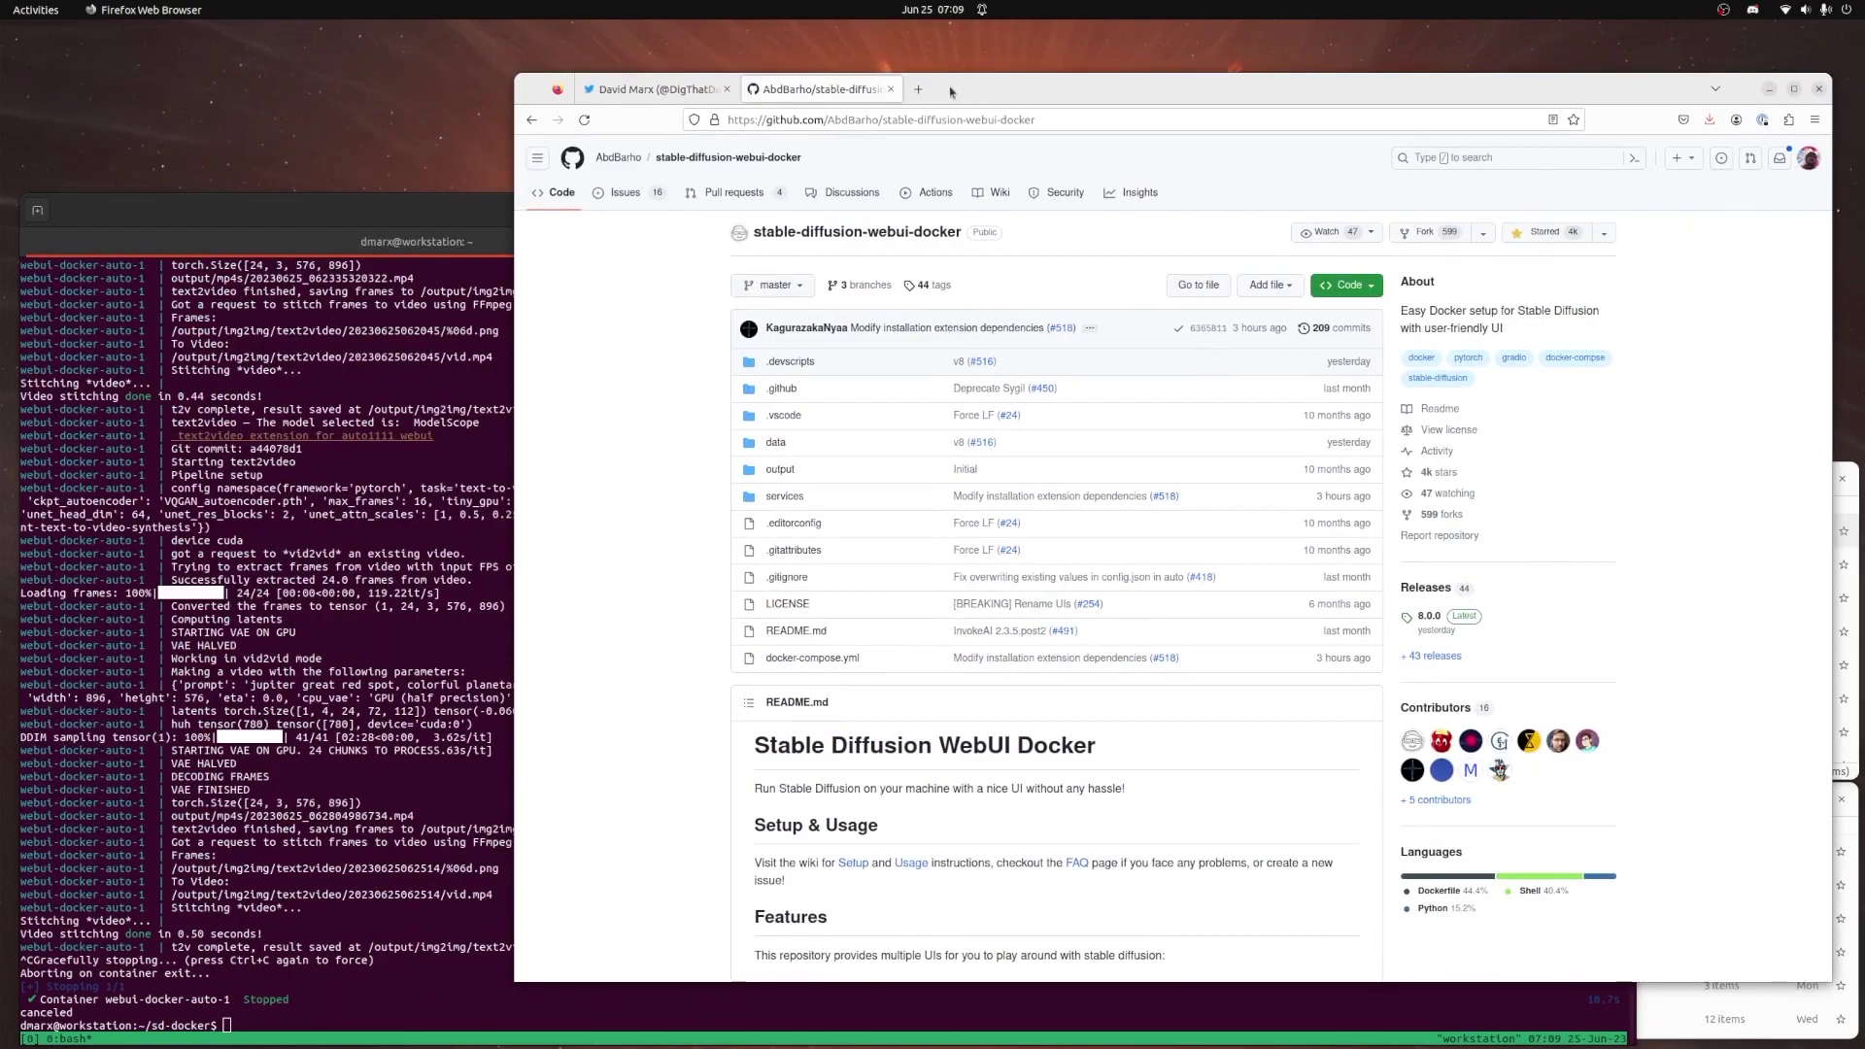
left_click(453, 1000)
Rerun 'docker compose --profile auto up --build' so the webui container serves on port 7860
key("Up")
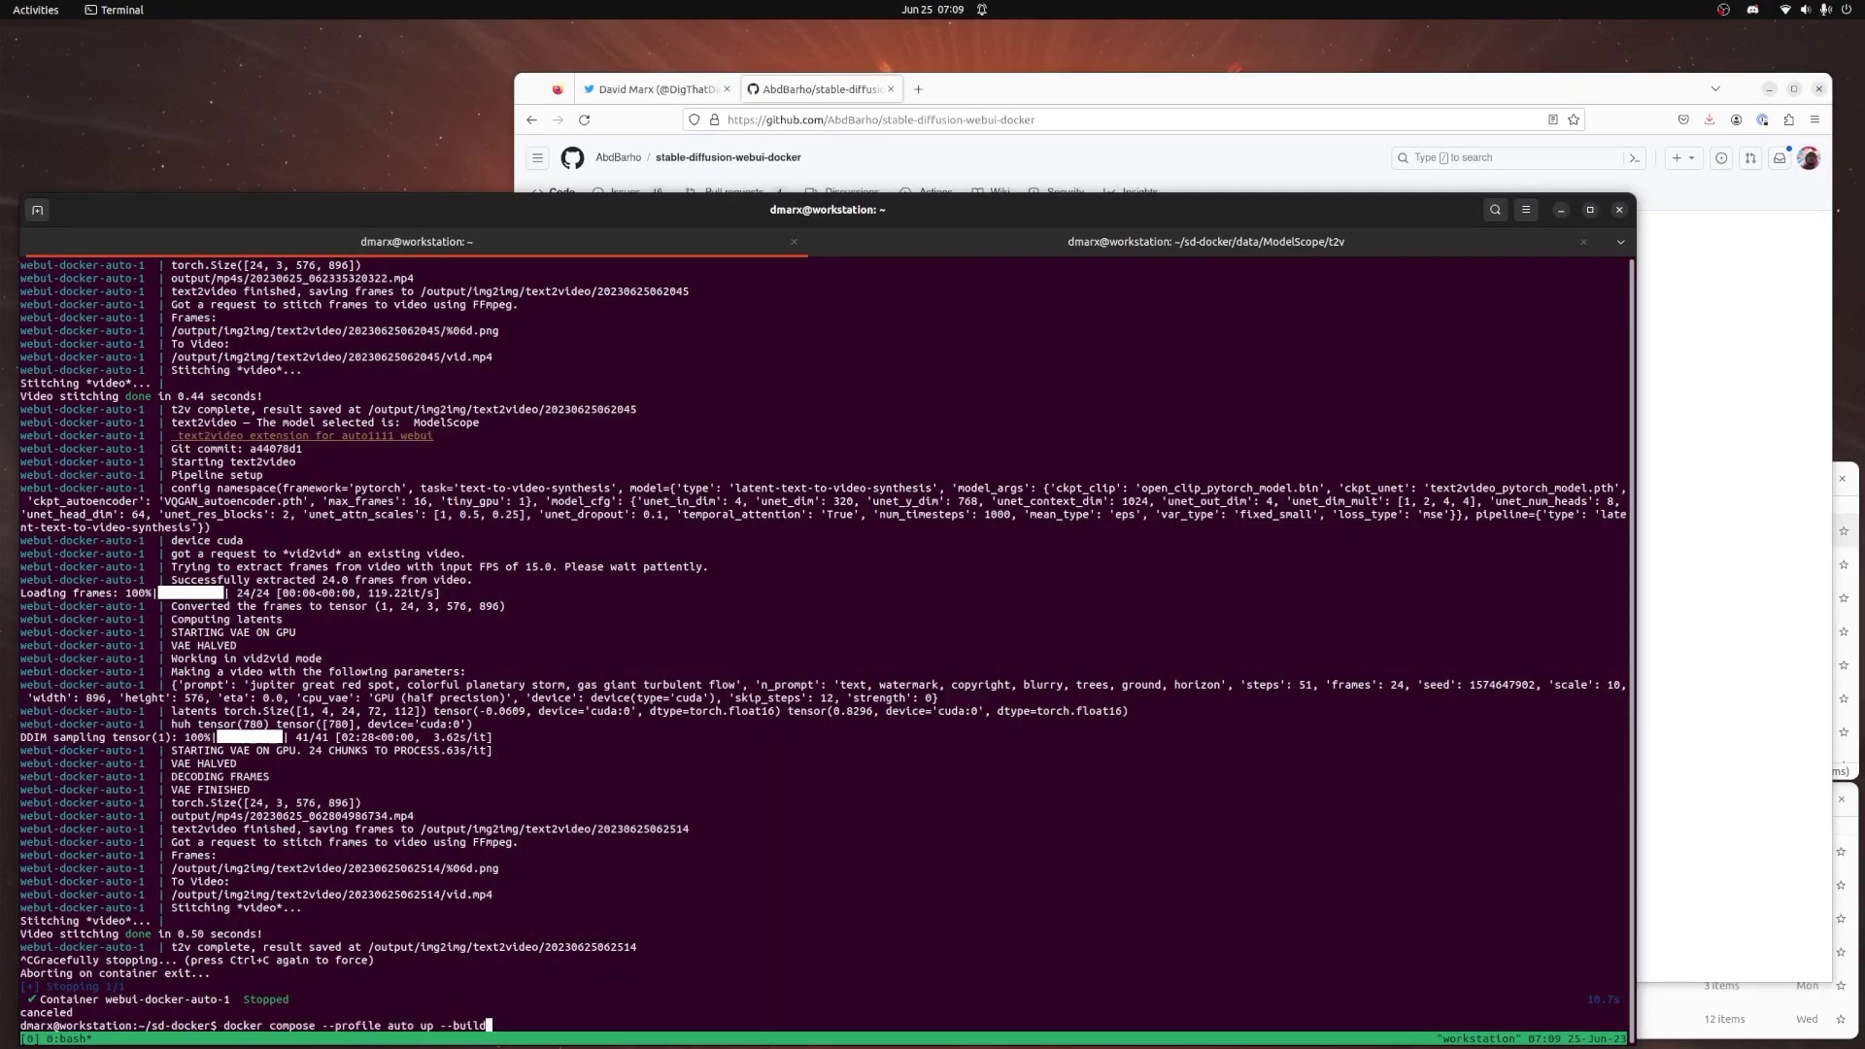
key("Return")
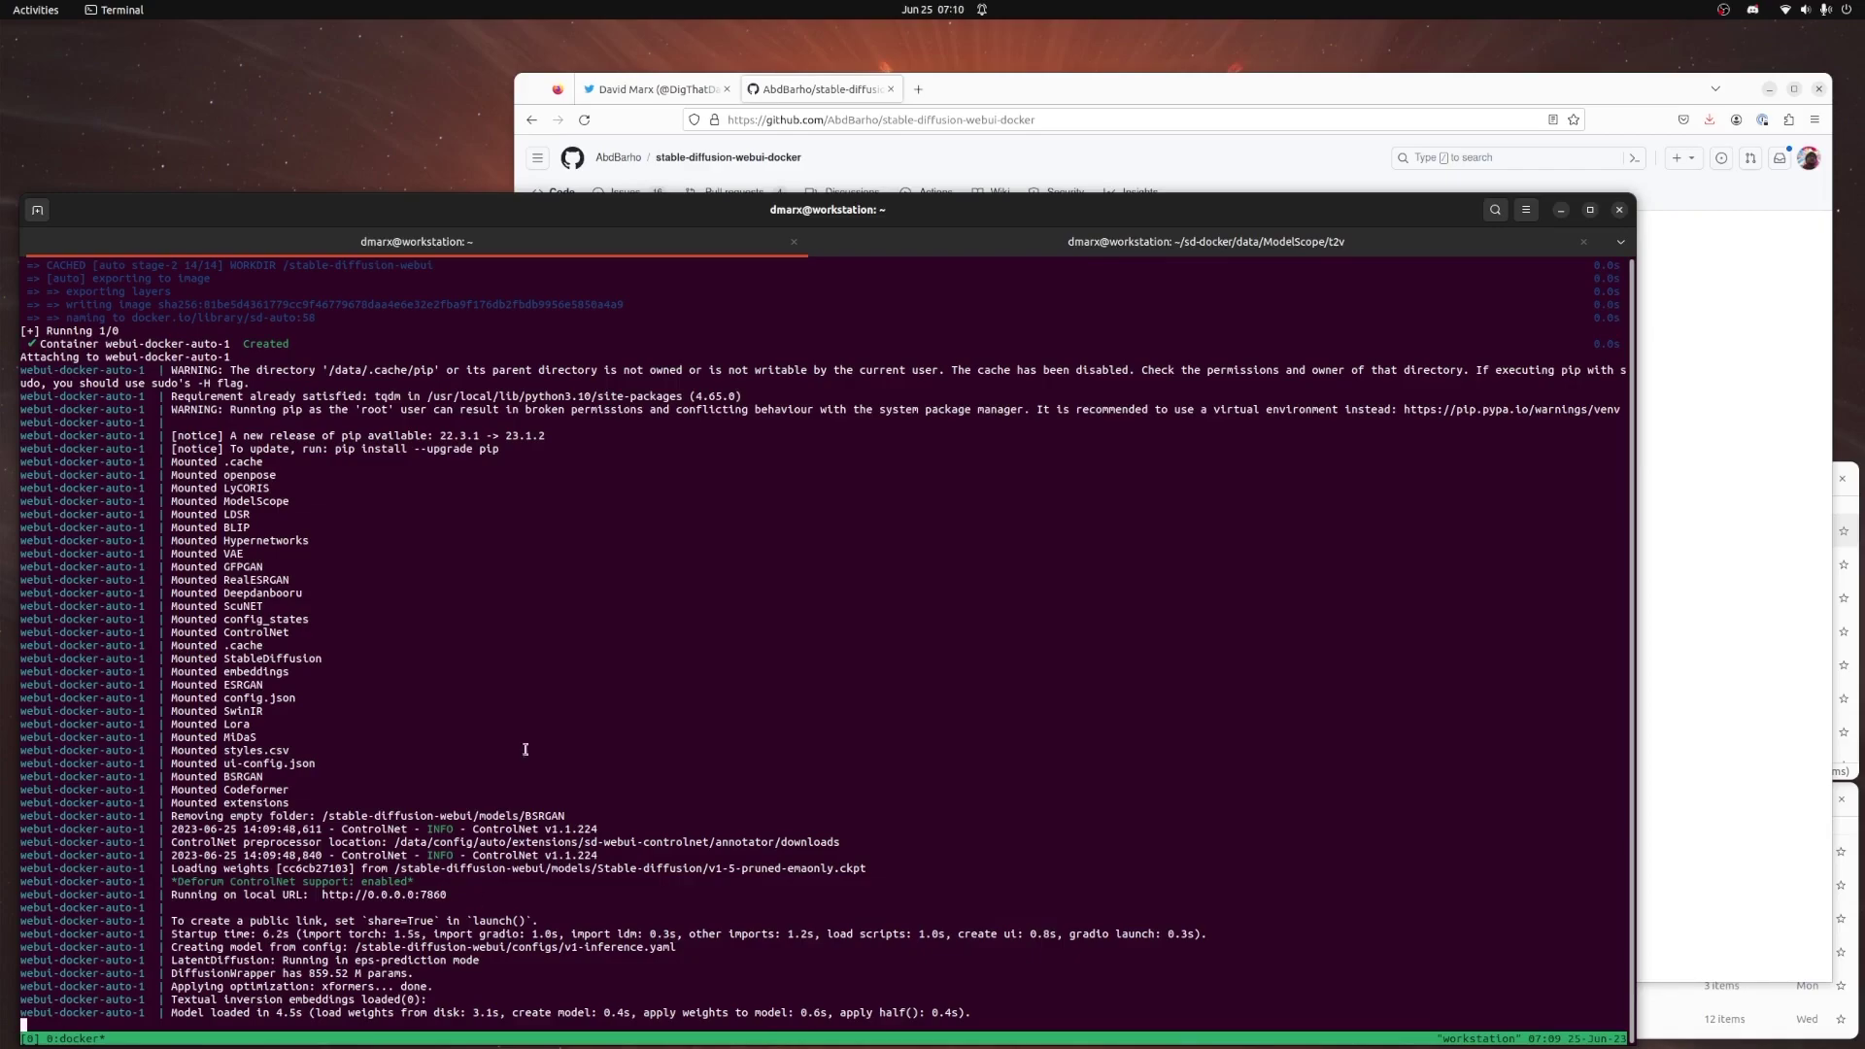
left_click(918, 88)
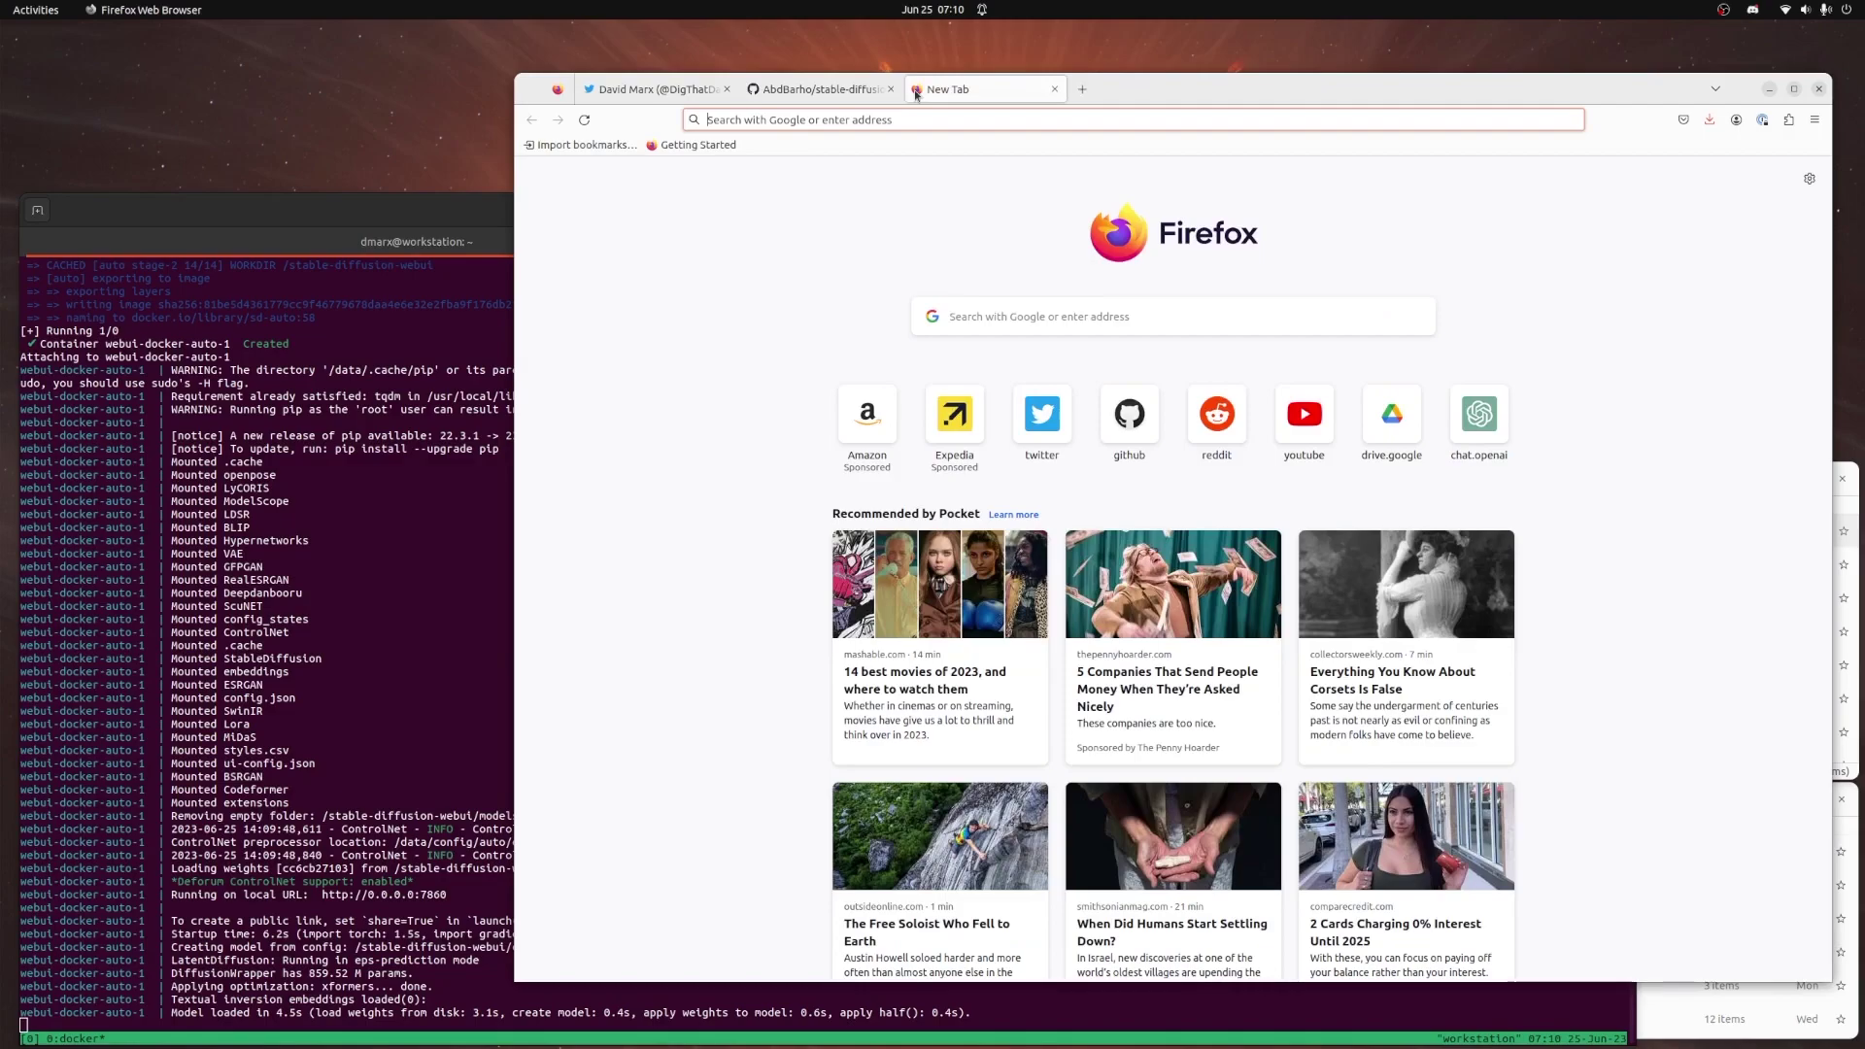
Load the web UI at localhost:7860 in the new tab, then go back to the Twitter thread
type("172")
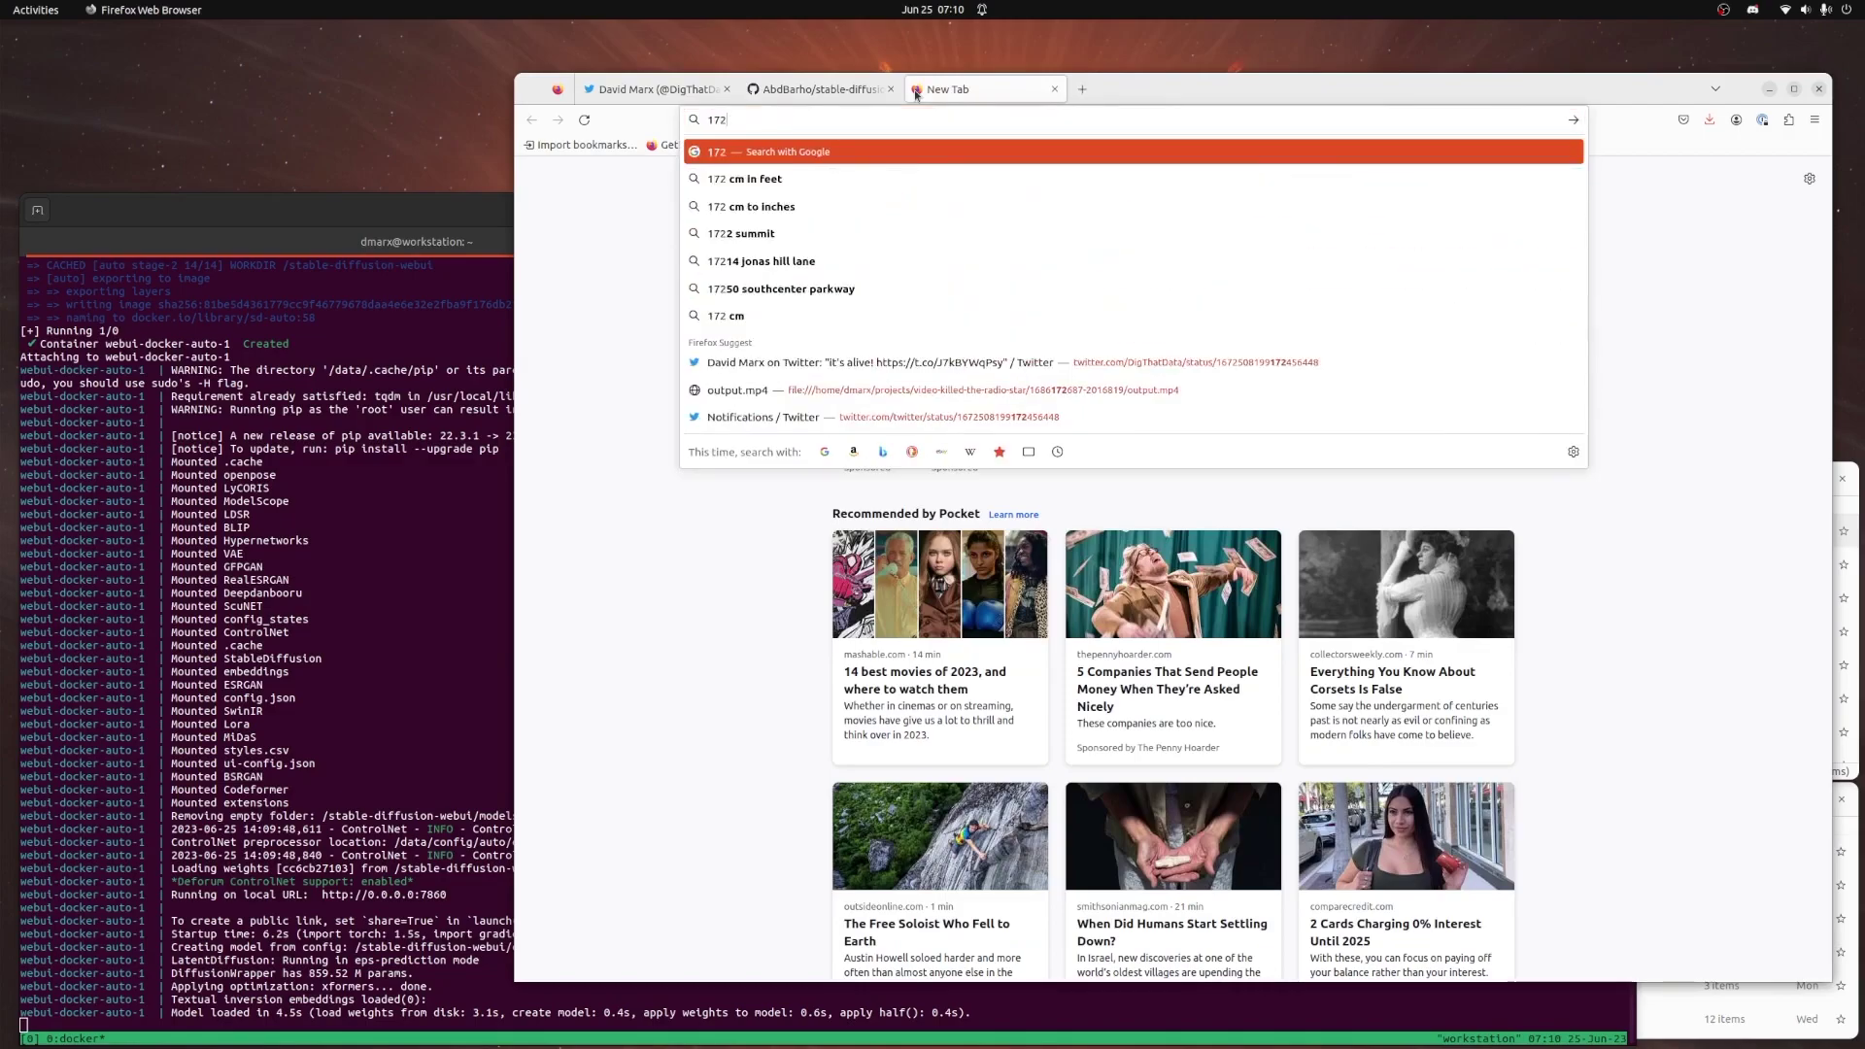
key("Return")
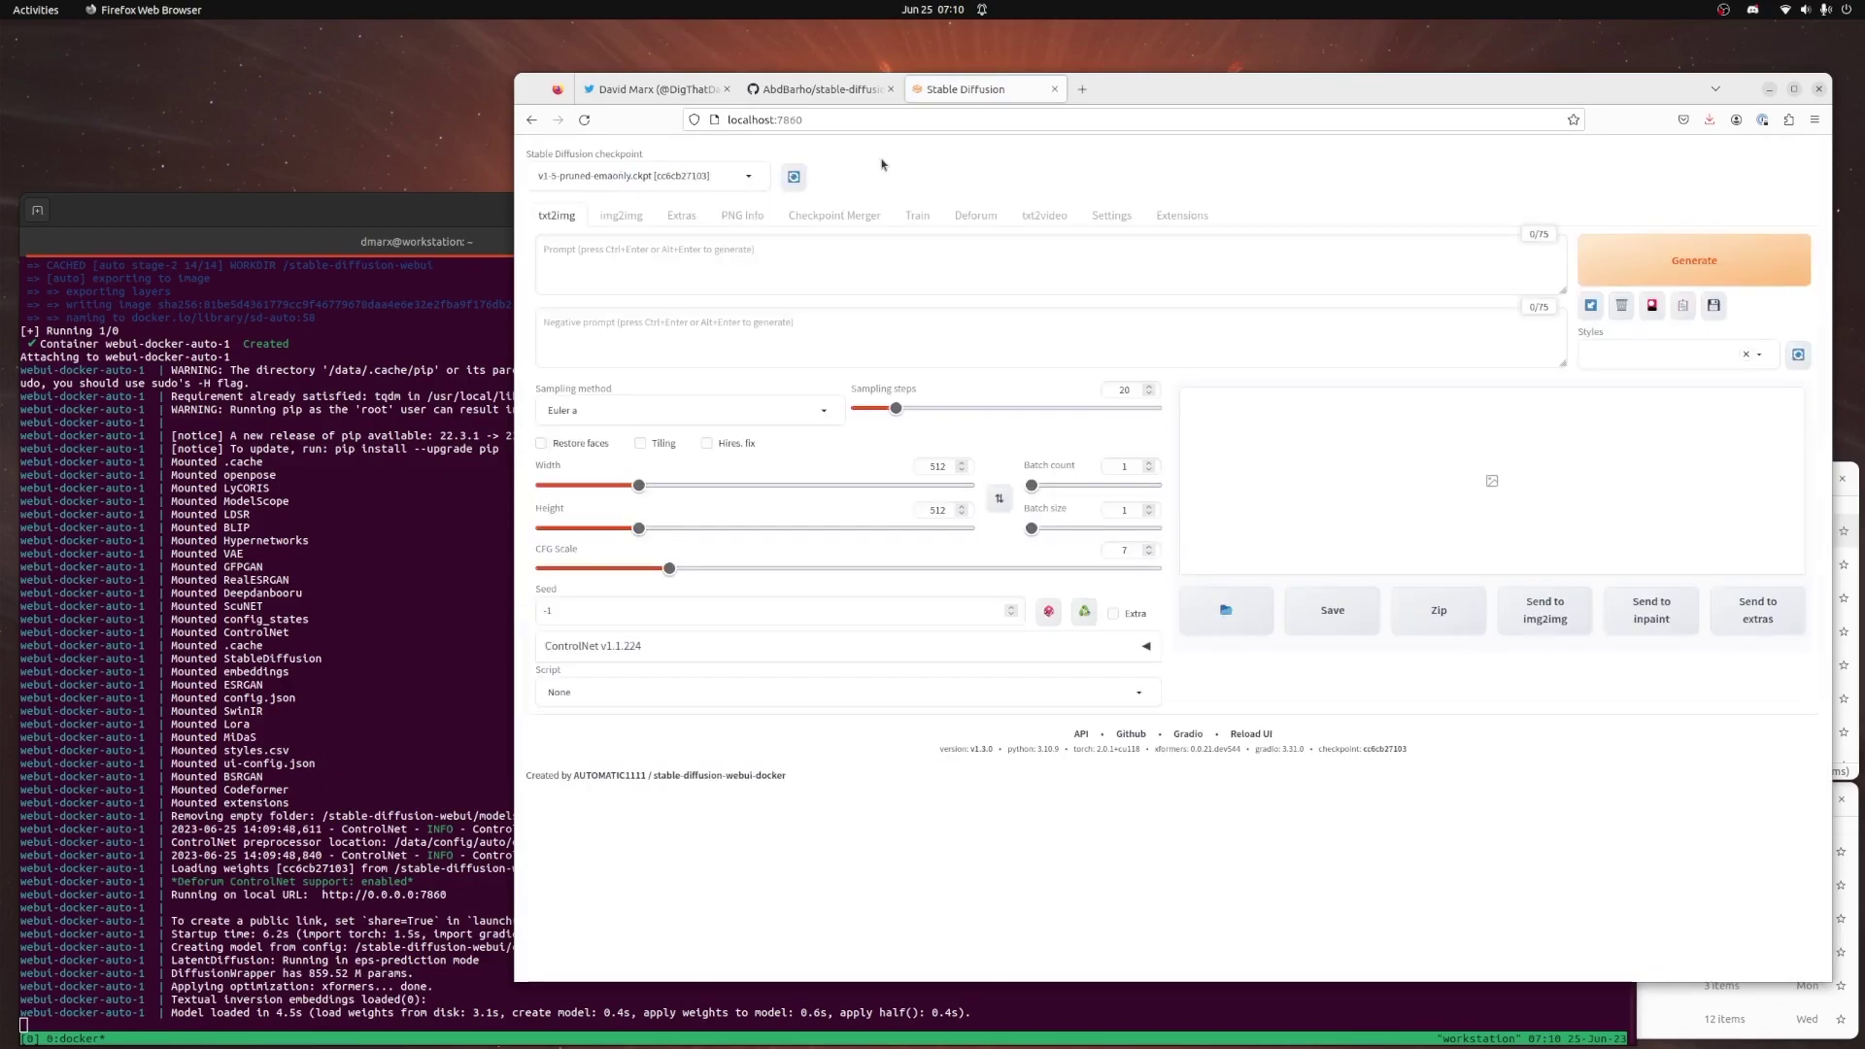
key("ctrl+1")
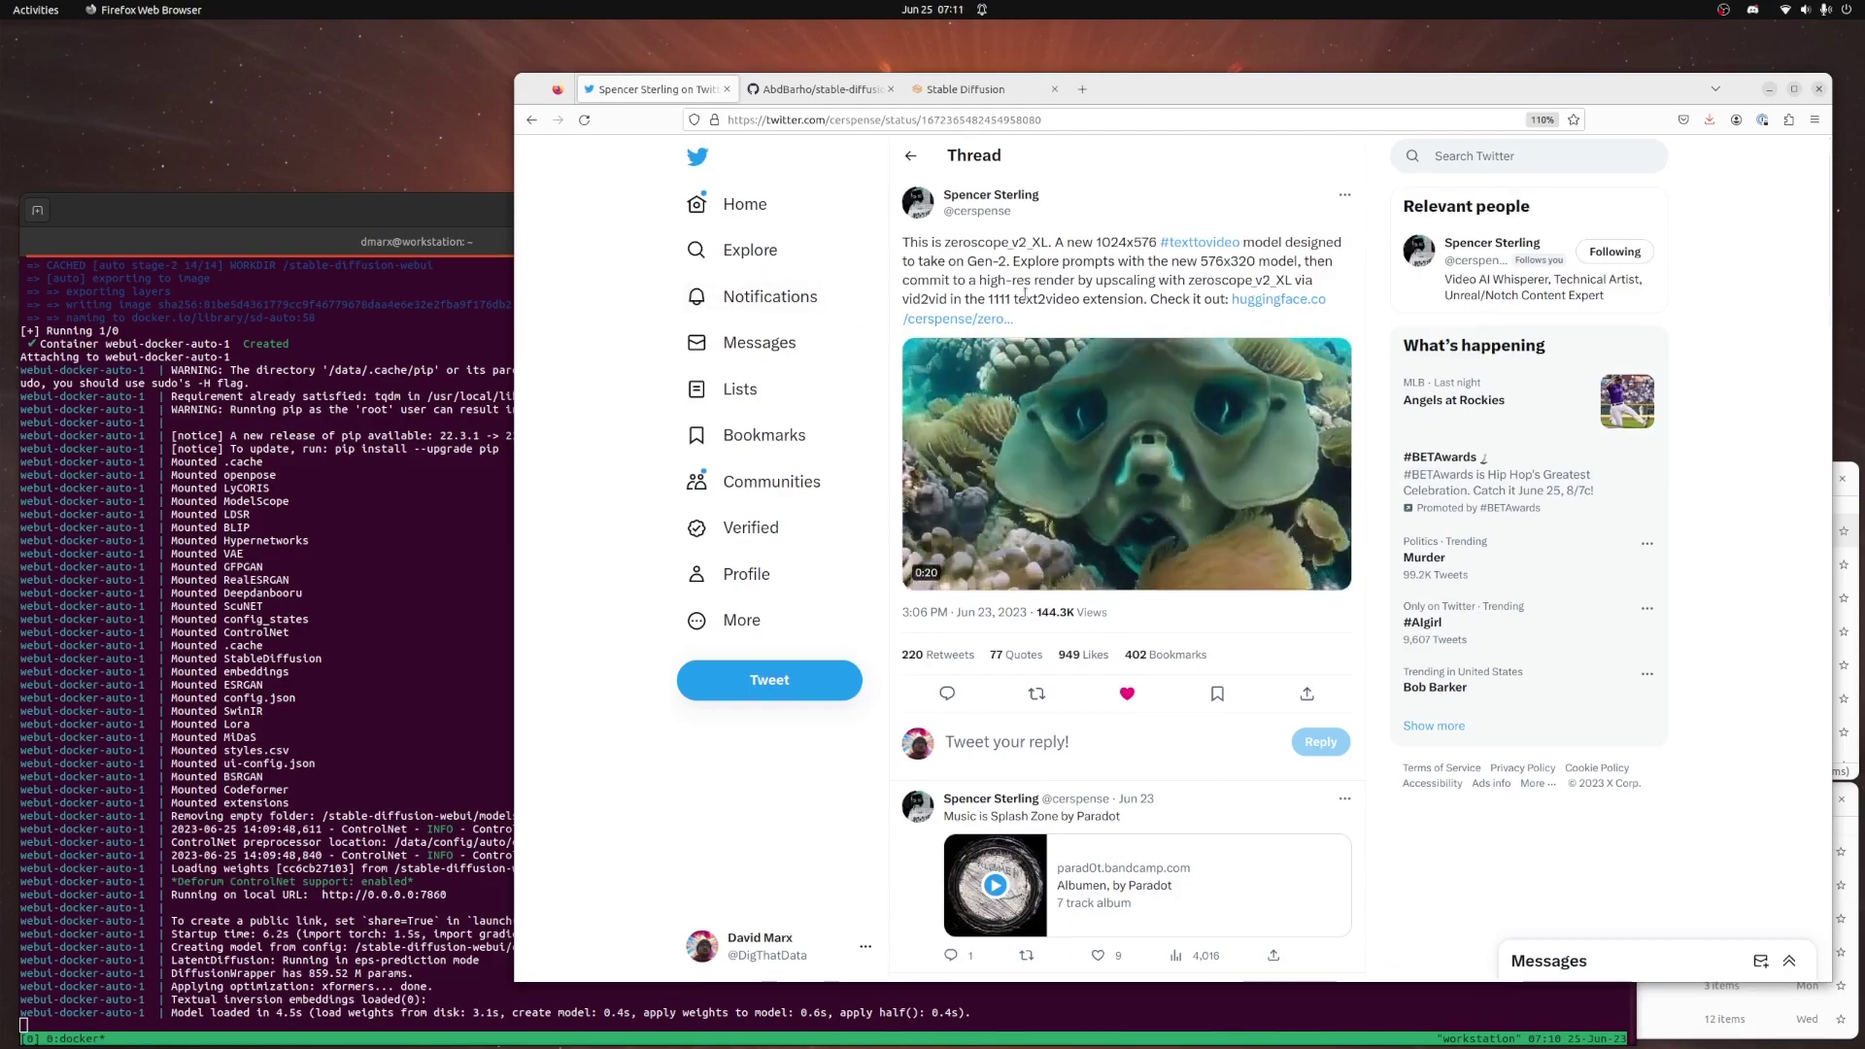
Follow the #texttovideo zeroscope tweet's link to the zeroscope_v2_XL model card on Hugging Face
left_click(1210, 250)
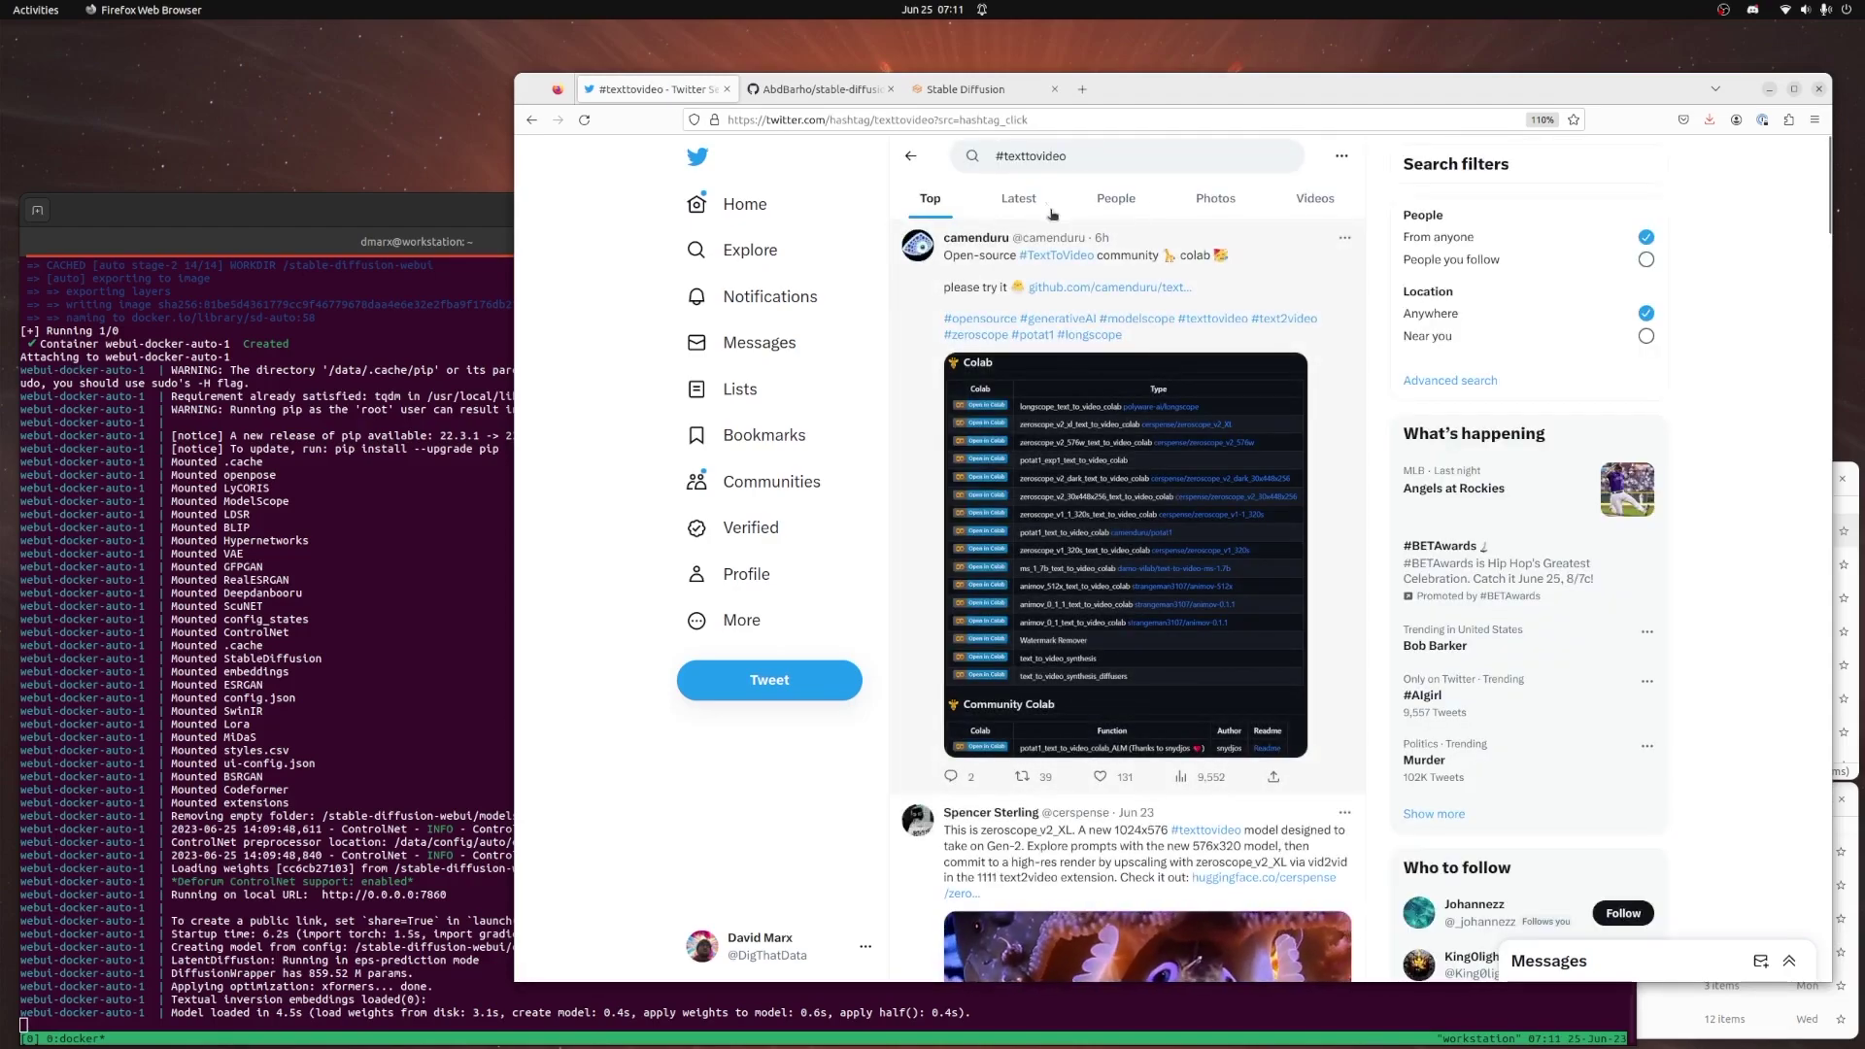
scroll(973, 481, "down", 4)
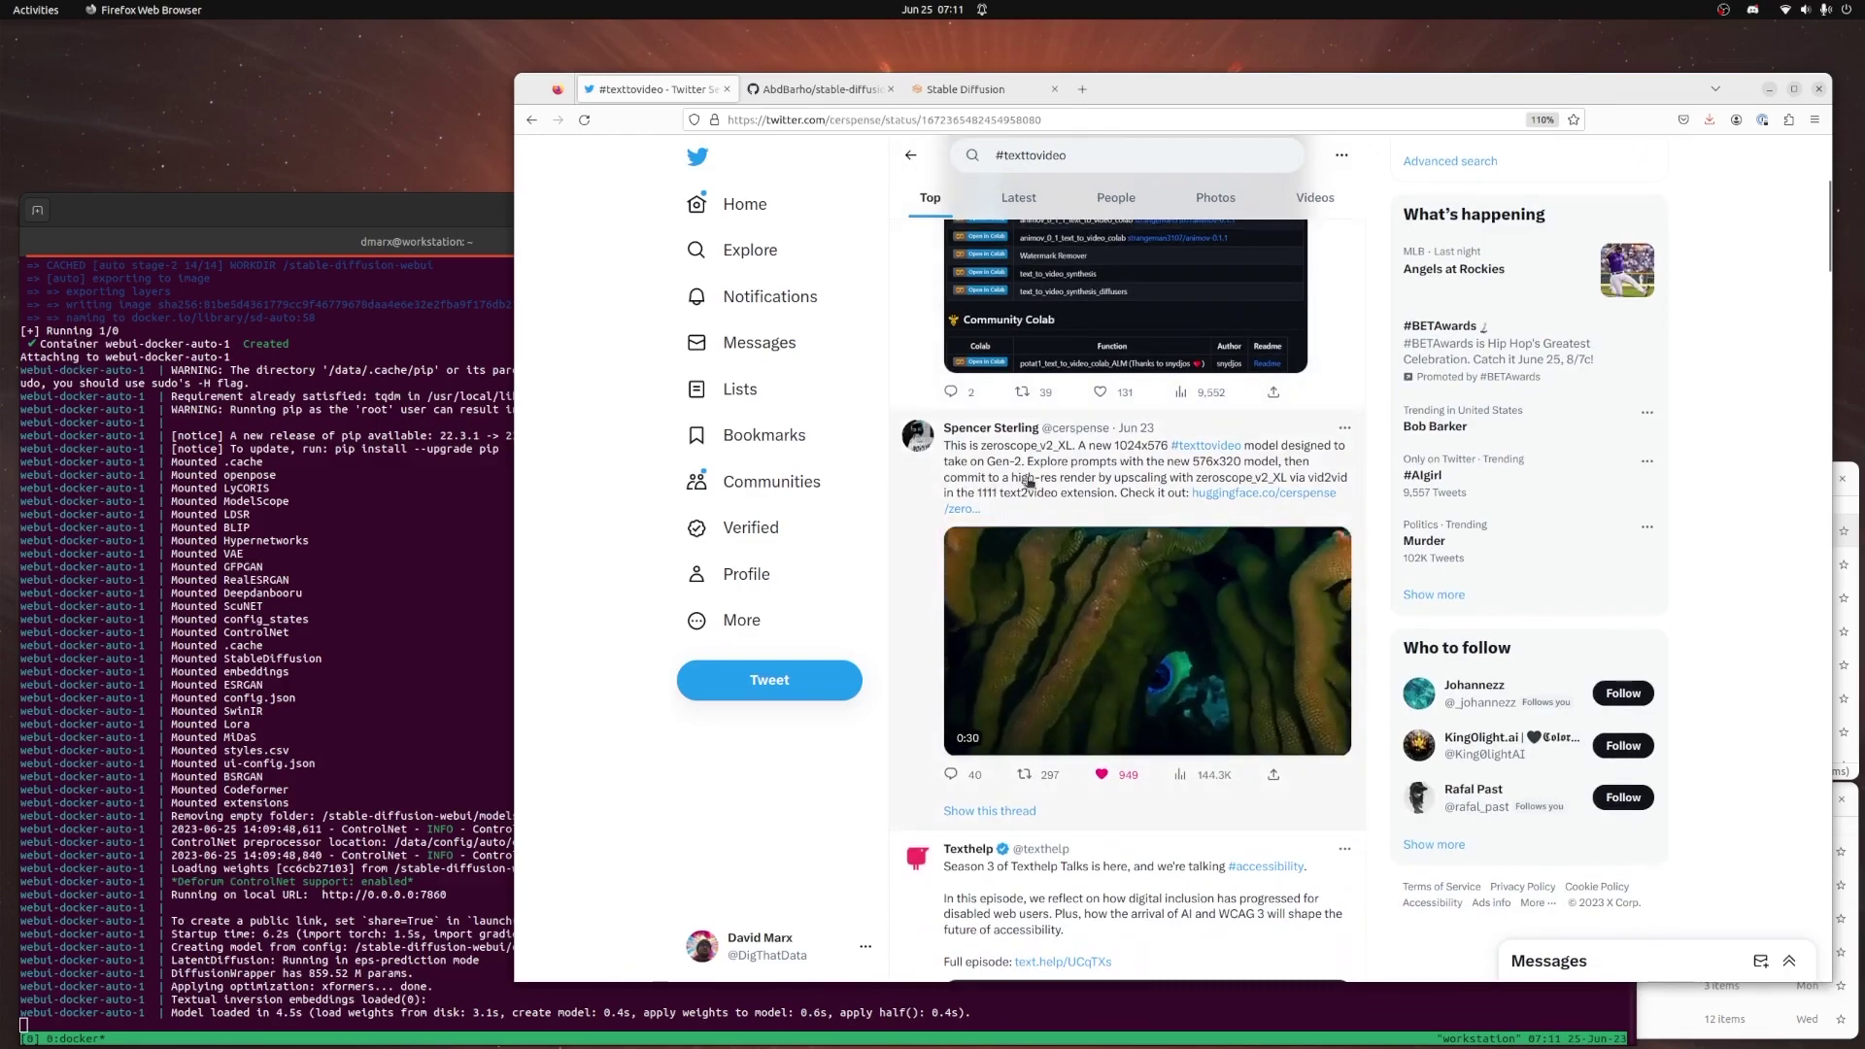
left_click(1024, 483)
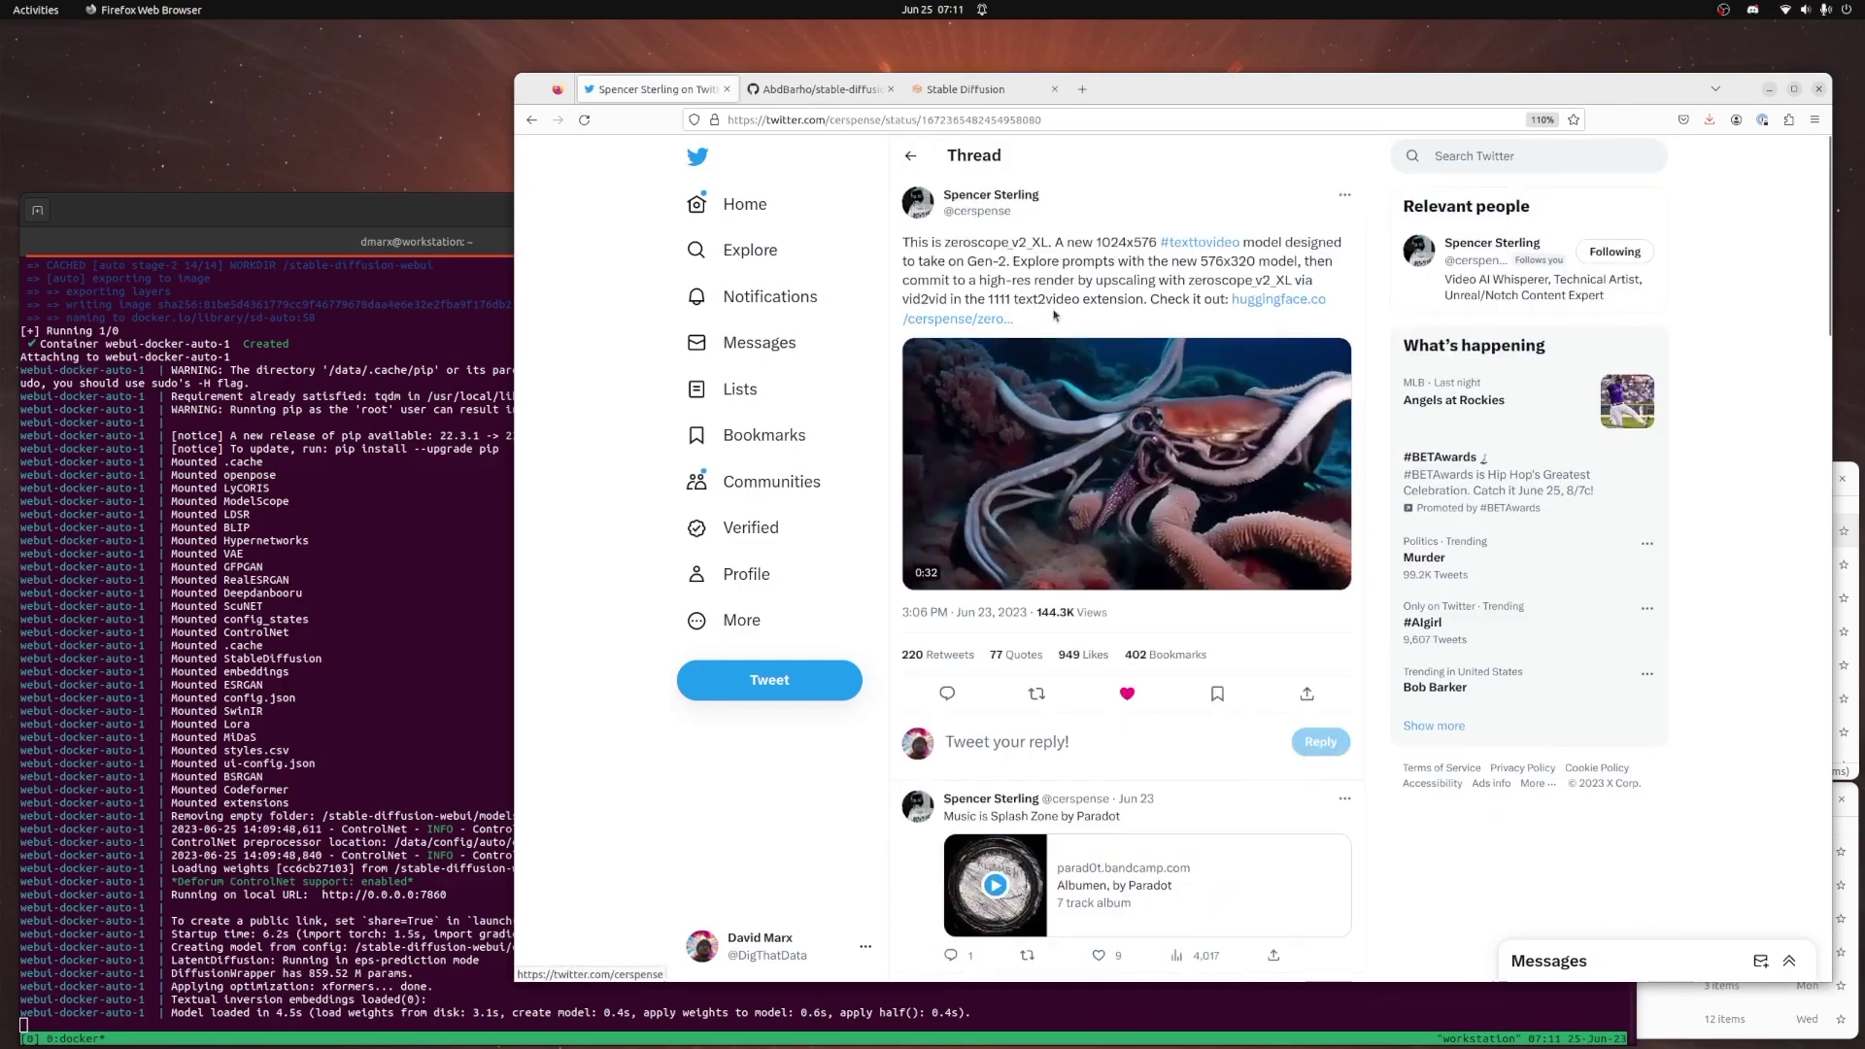
left_click(1297, 305)
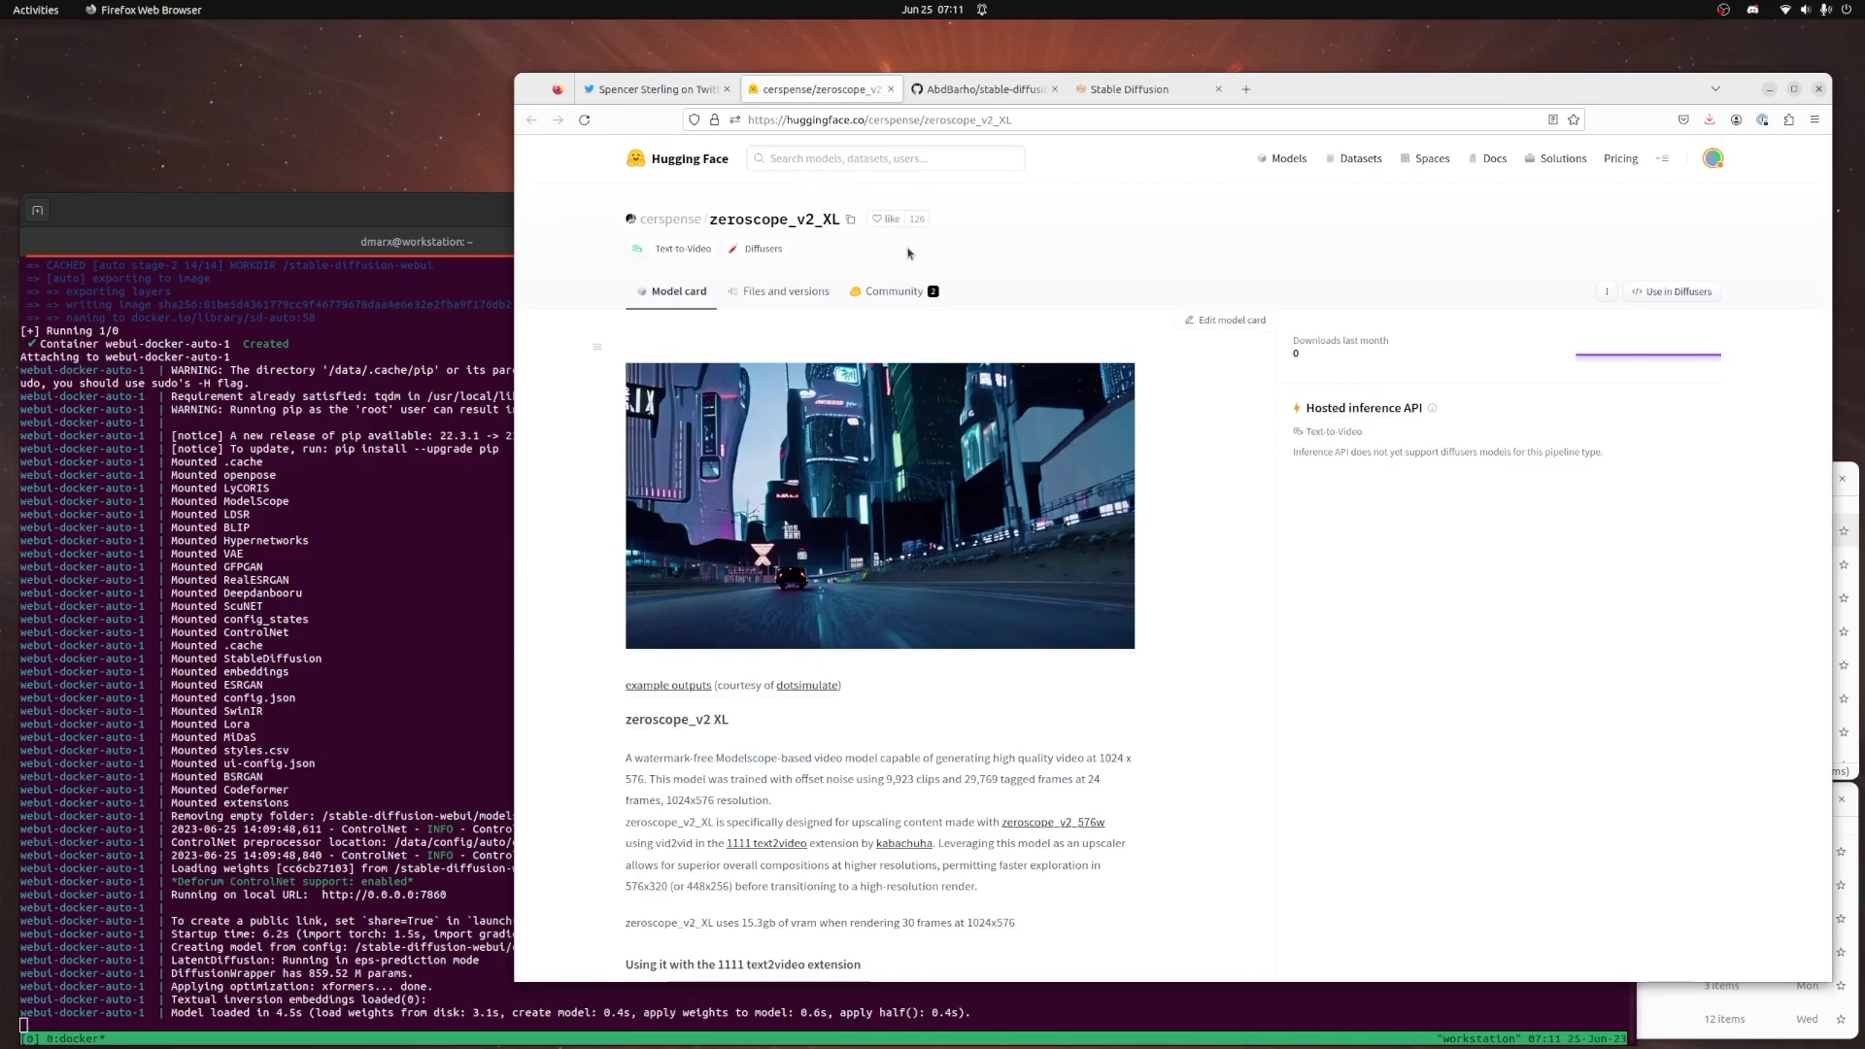
Read the zeroscope_v2_XL card, highlighting the model name and the note about upscaling content
left_click_drag(842, 220, 707, 219)
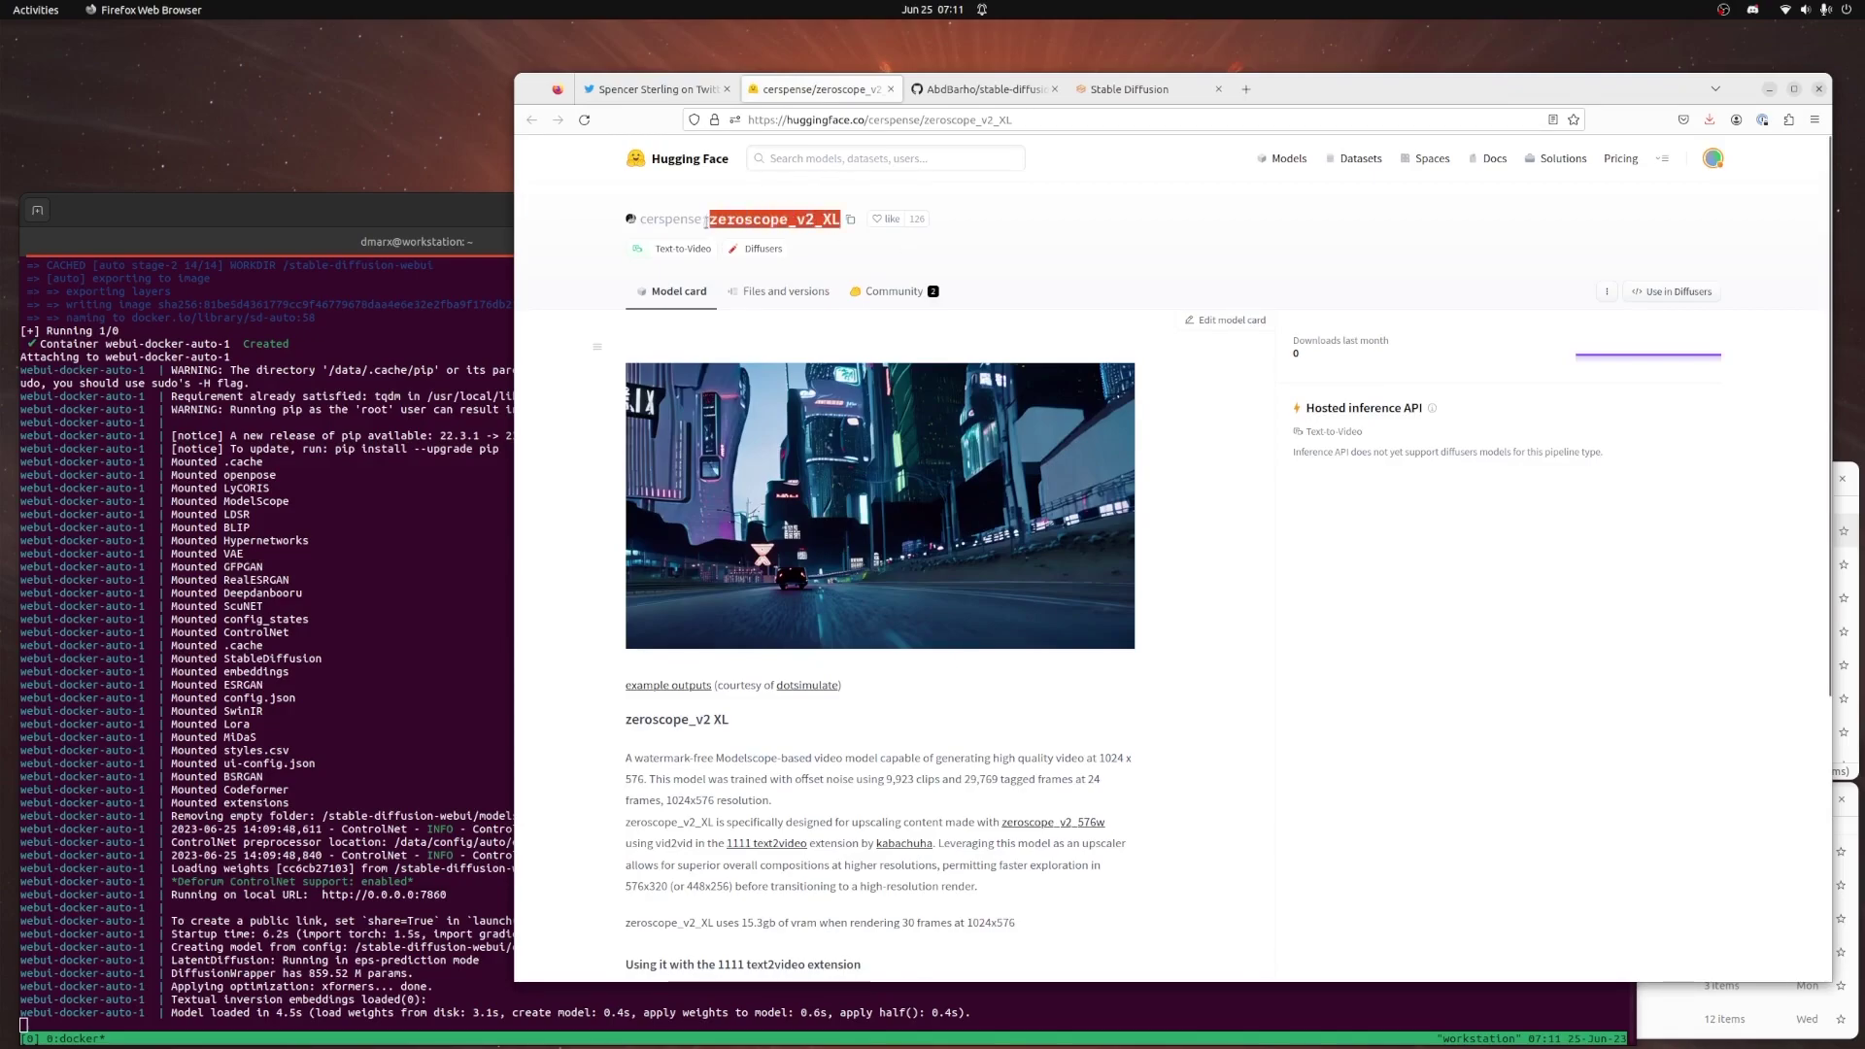
left_click(886, 249)
left_click_drag(842, 220, 819, 221)
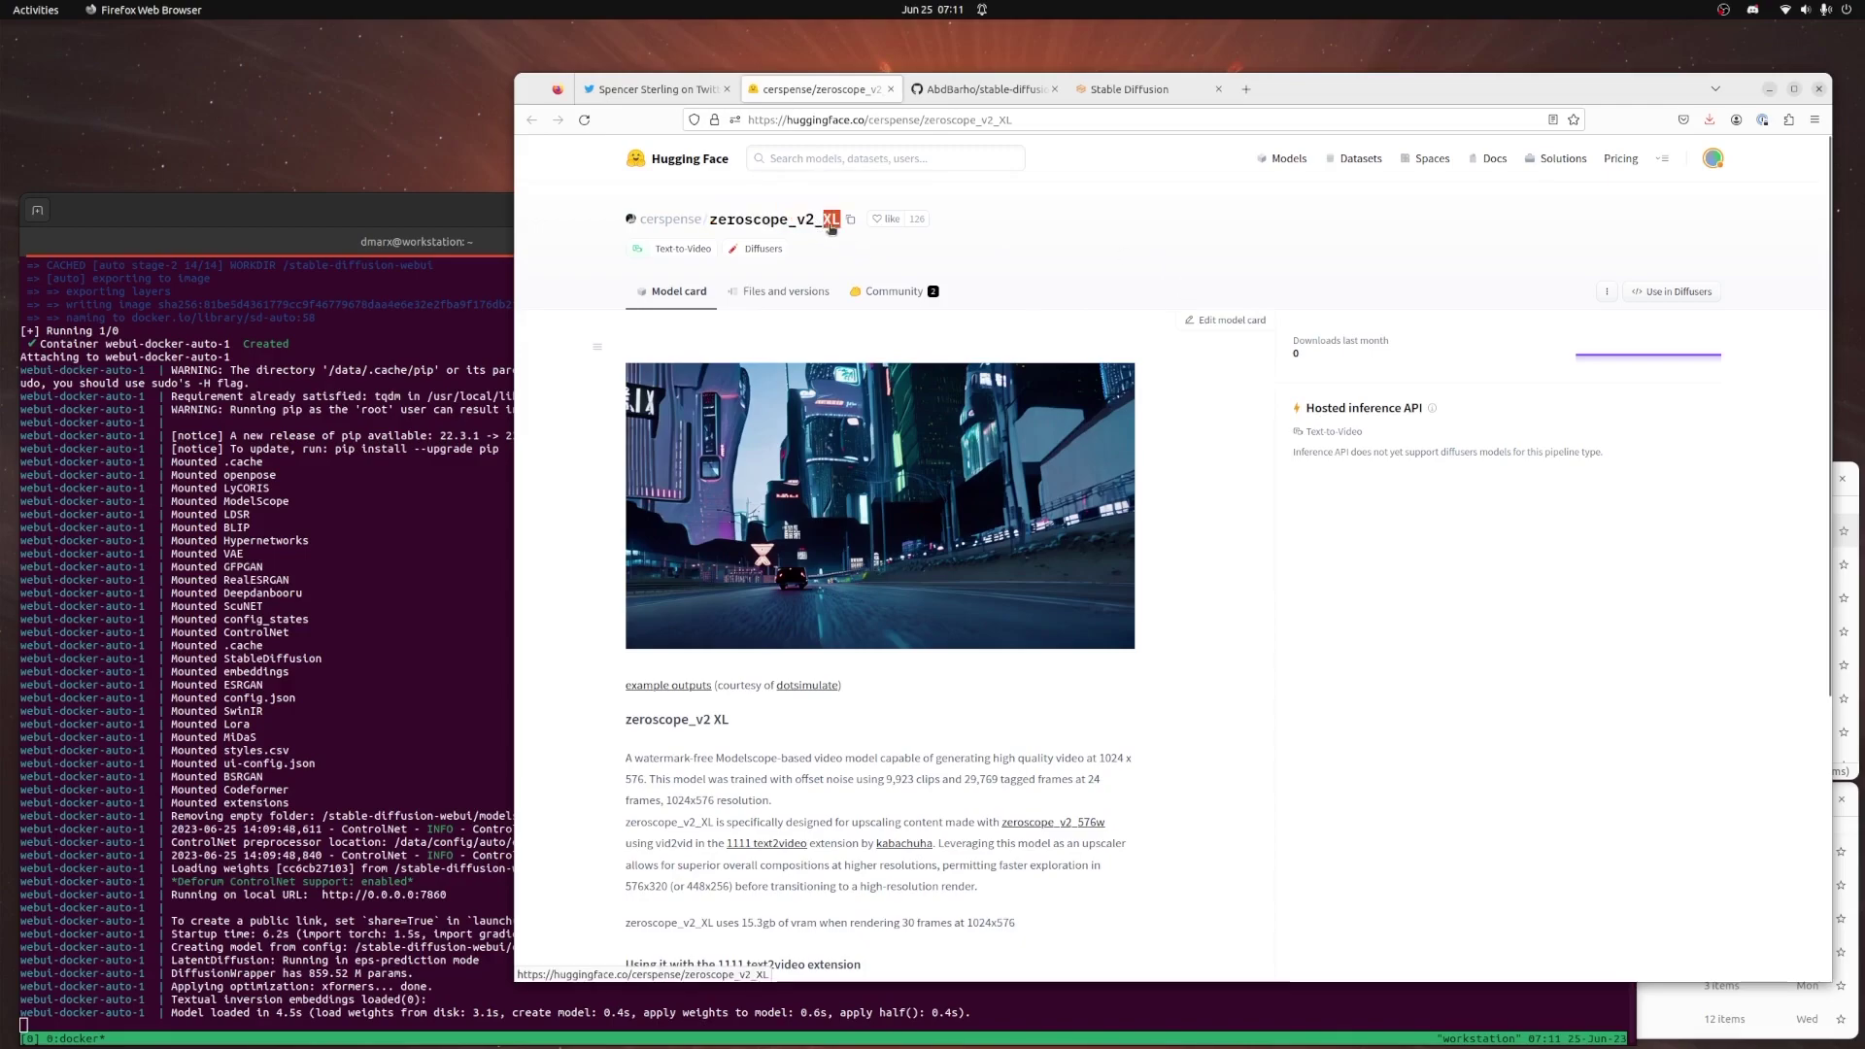
scroll(1118, 580, "down", 5)
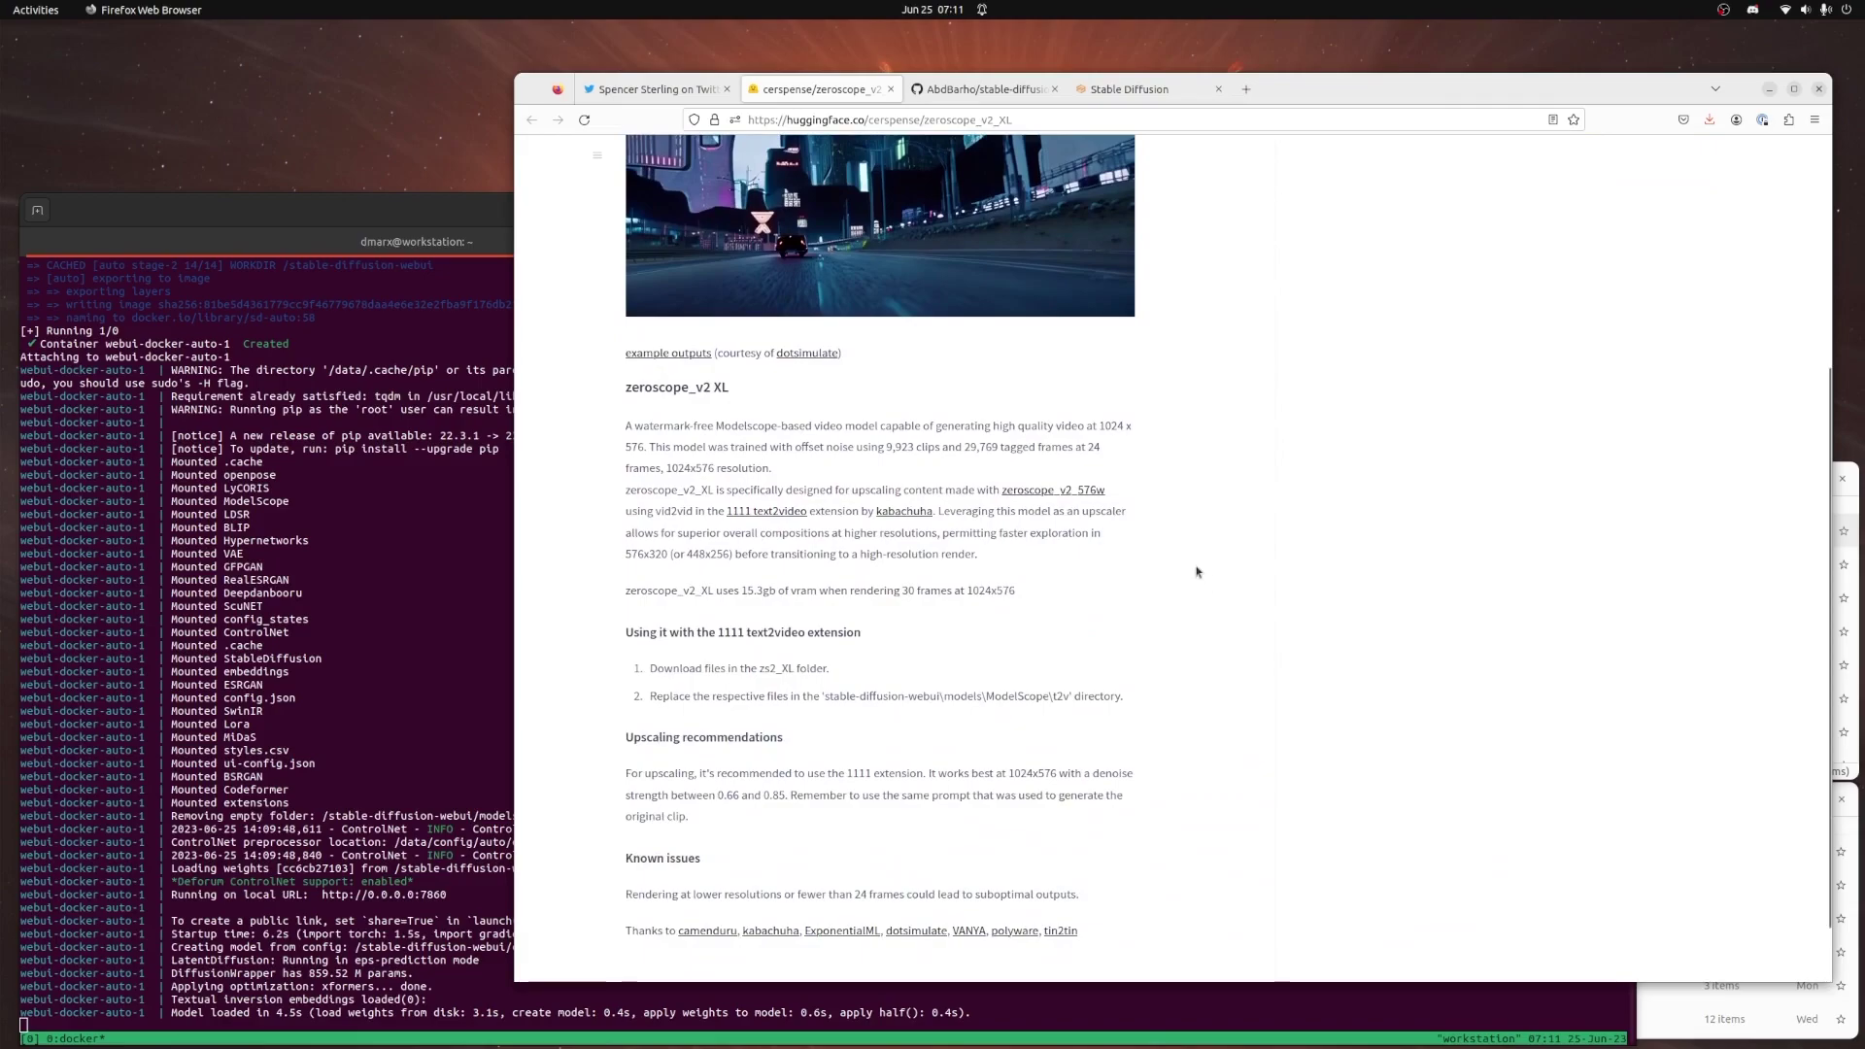
left_click_drag(851, 492, 943, 491)
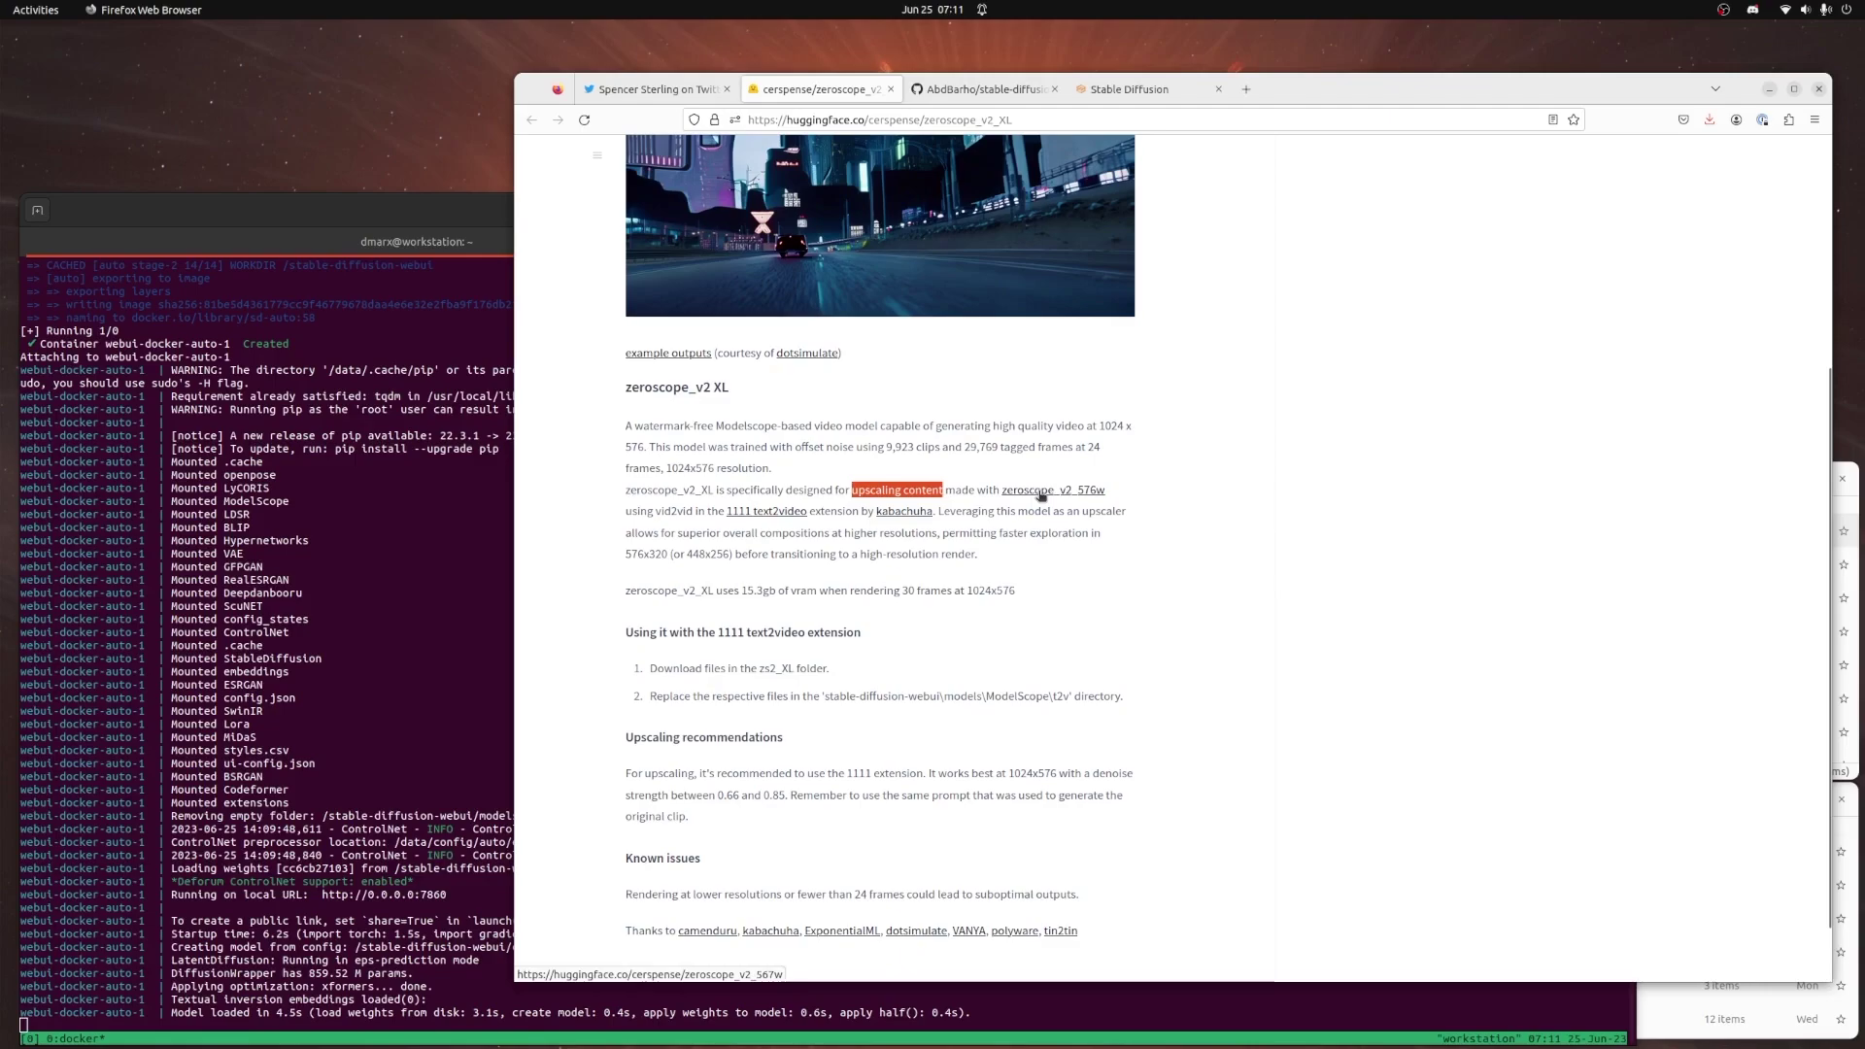
left_click(1043, 495)
Open the zeroscope_v2_576w model card in a new tab and scroll to its usage notes
right_click(1045, 493)
left_click(1069, 504)
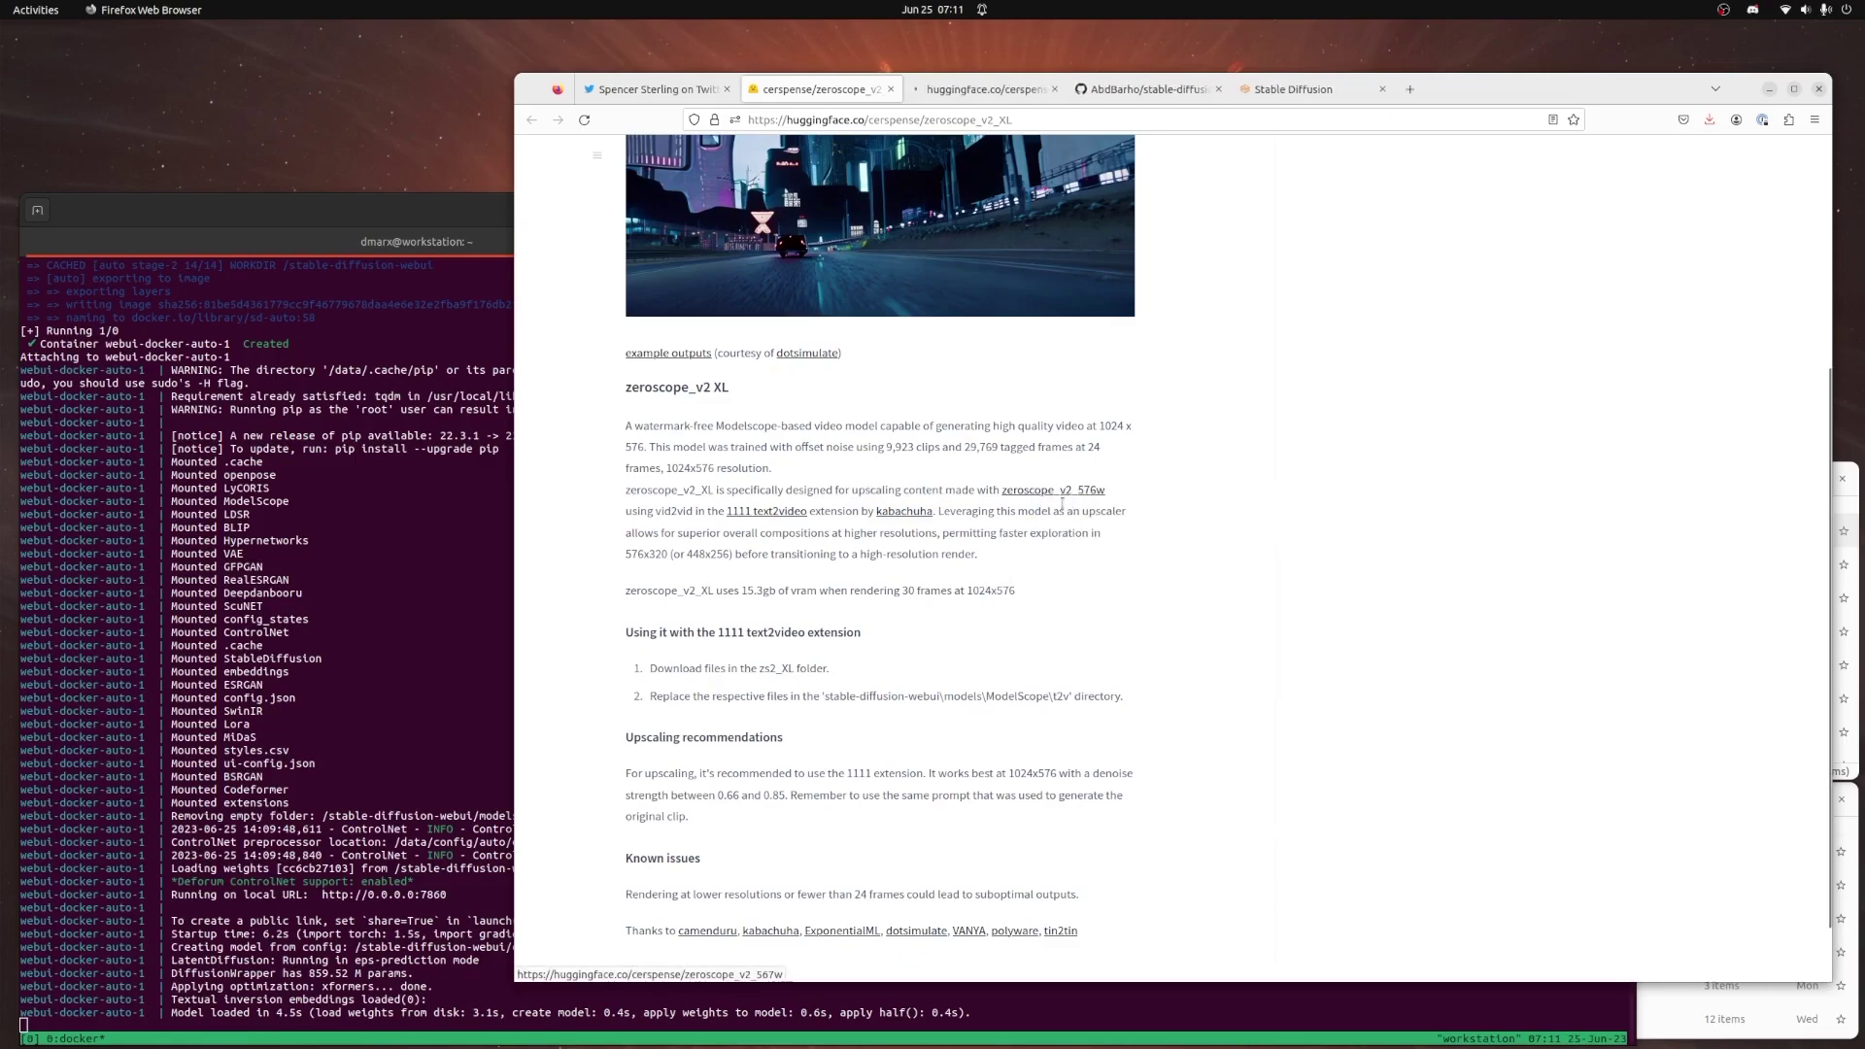
left_click(977, 89)
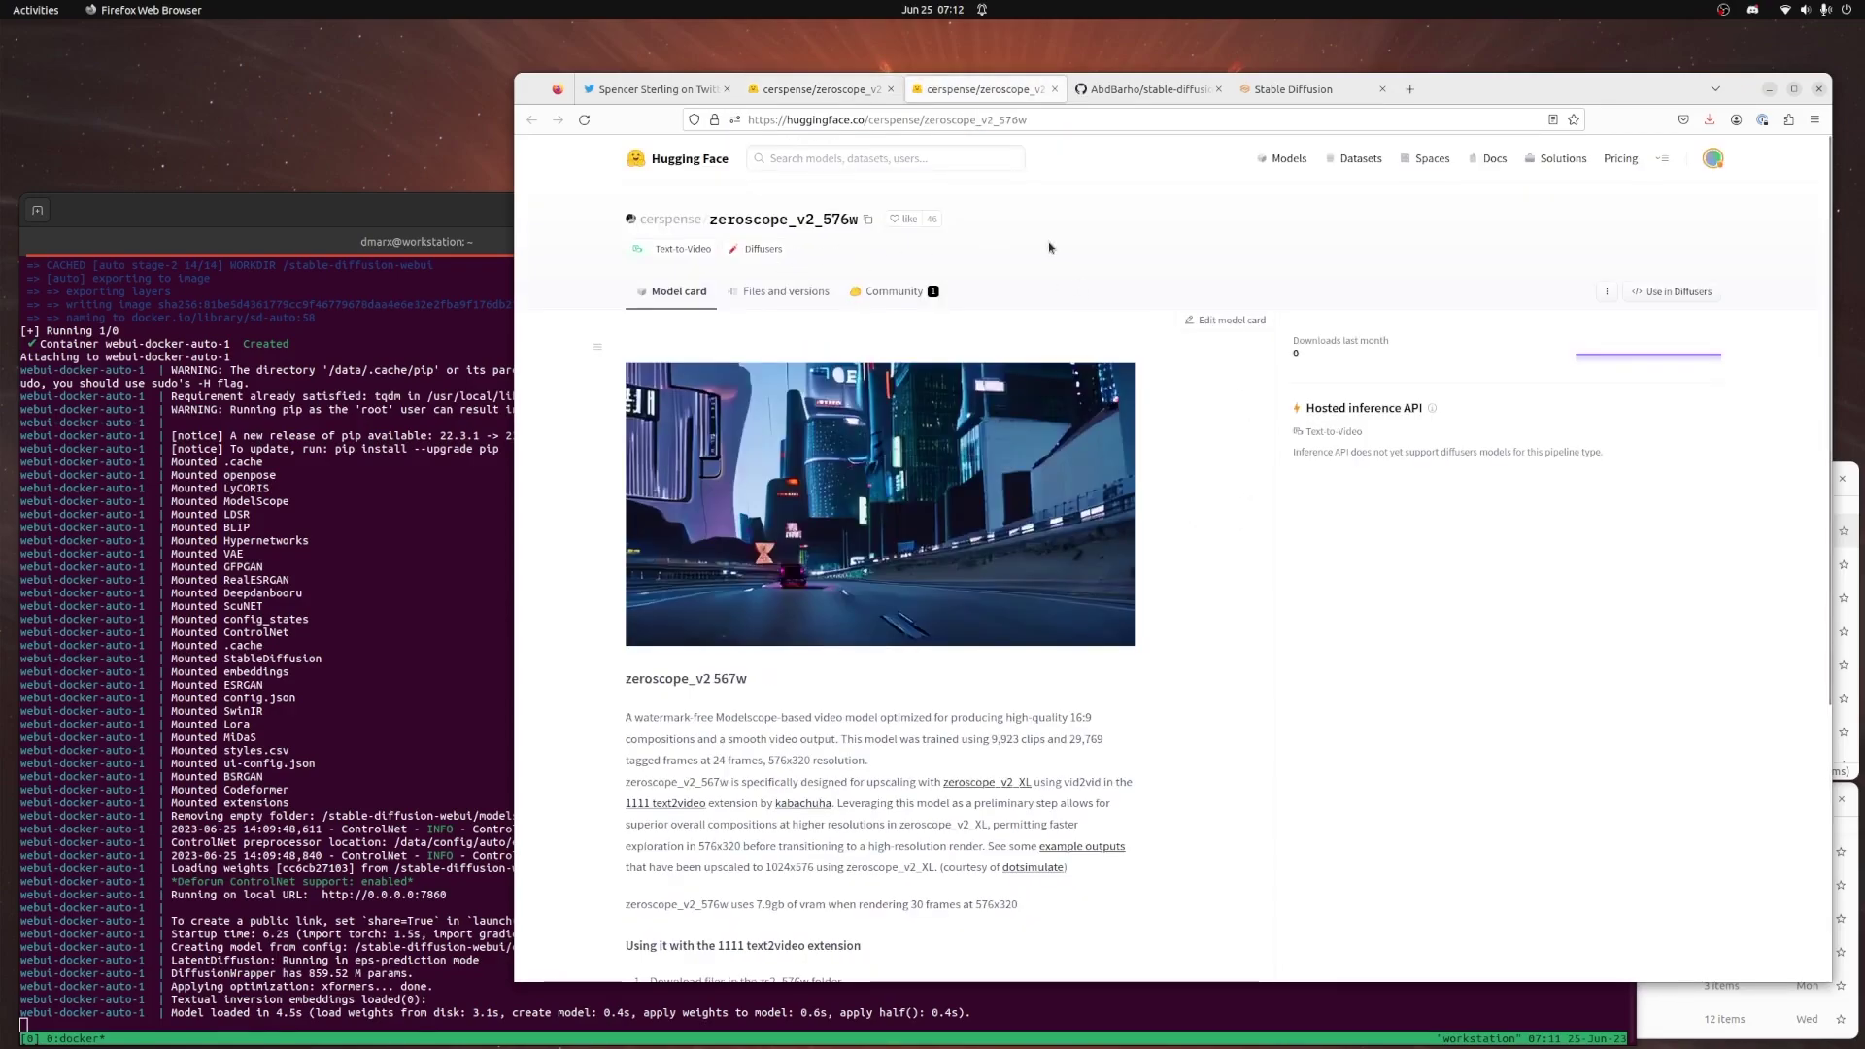
scroll(1122, 267, "down", 3)
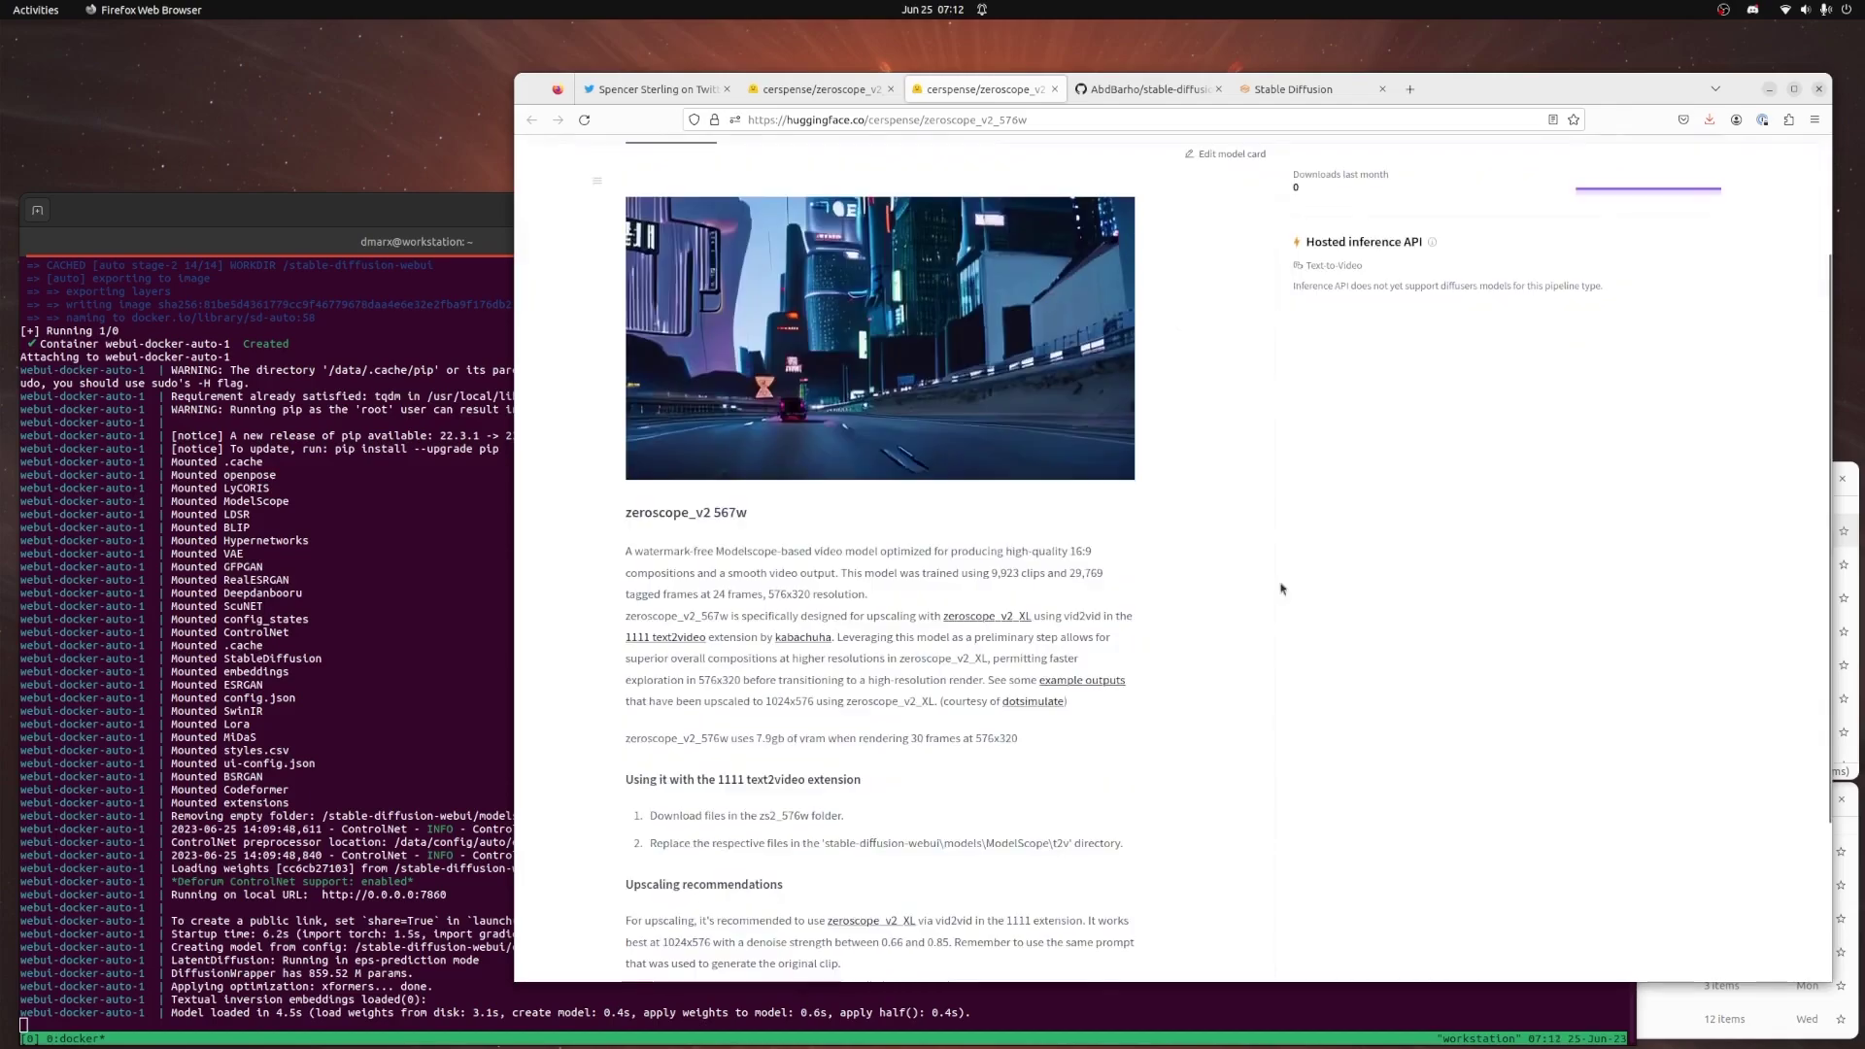
right_click(672, 643)
Copy the sd-webui-text2video repo address and paste it into Extensions > Install from URL
left_click(727, 656)
key("ctrl+Tab")
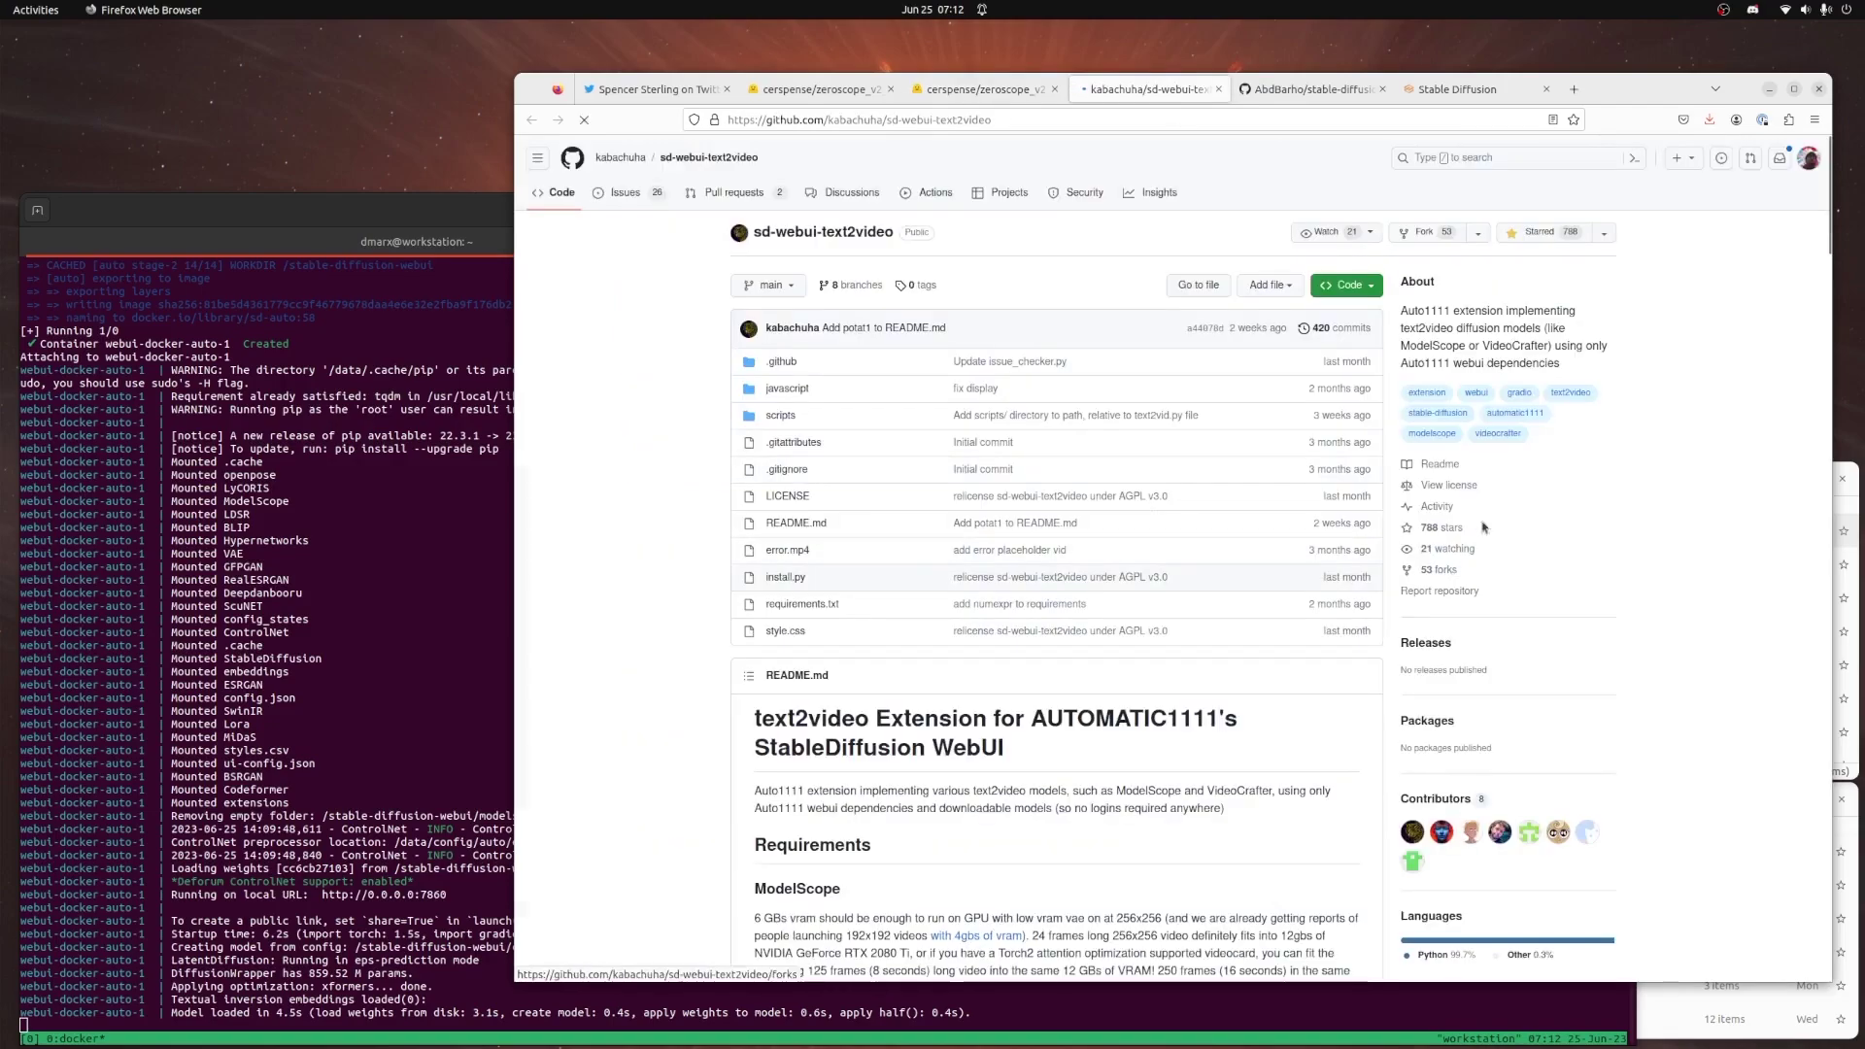
key("ctrl+l")
key("ctrl+c")
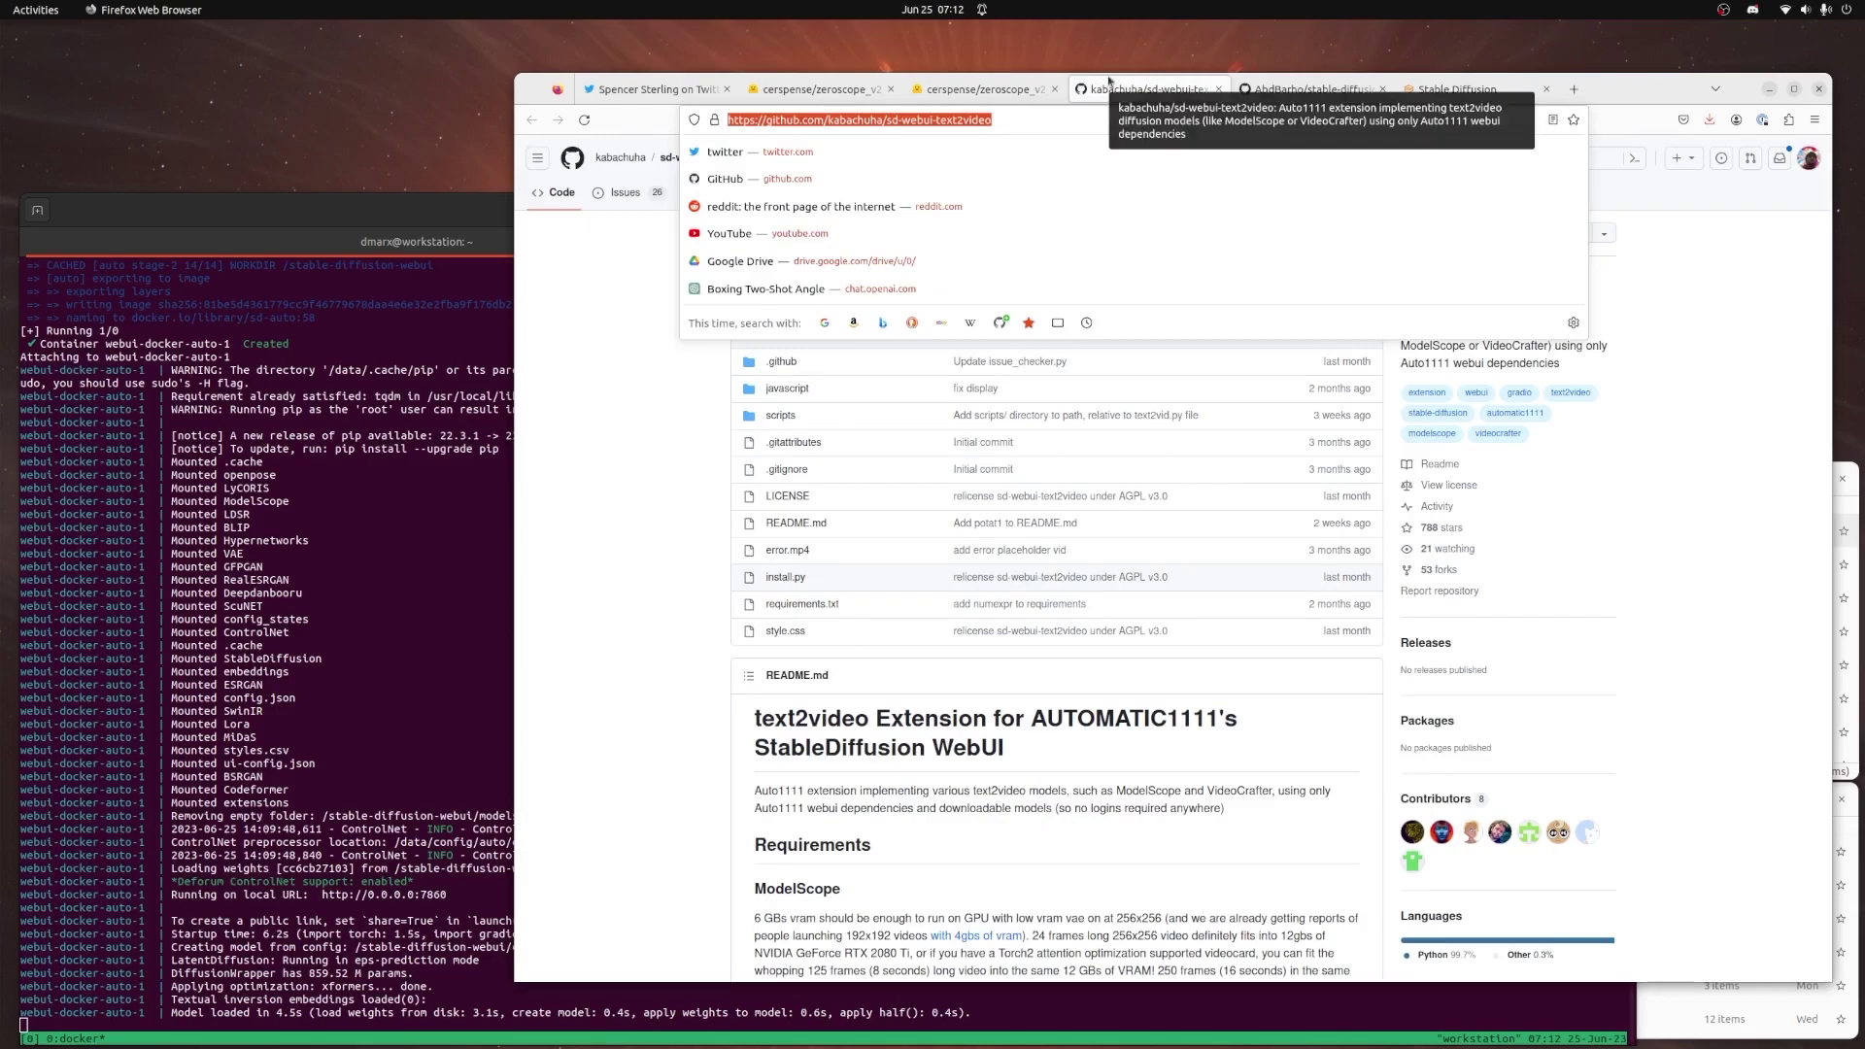
left_click(636, 401)
key("ctrl+Tab")
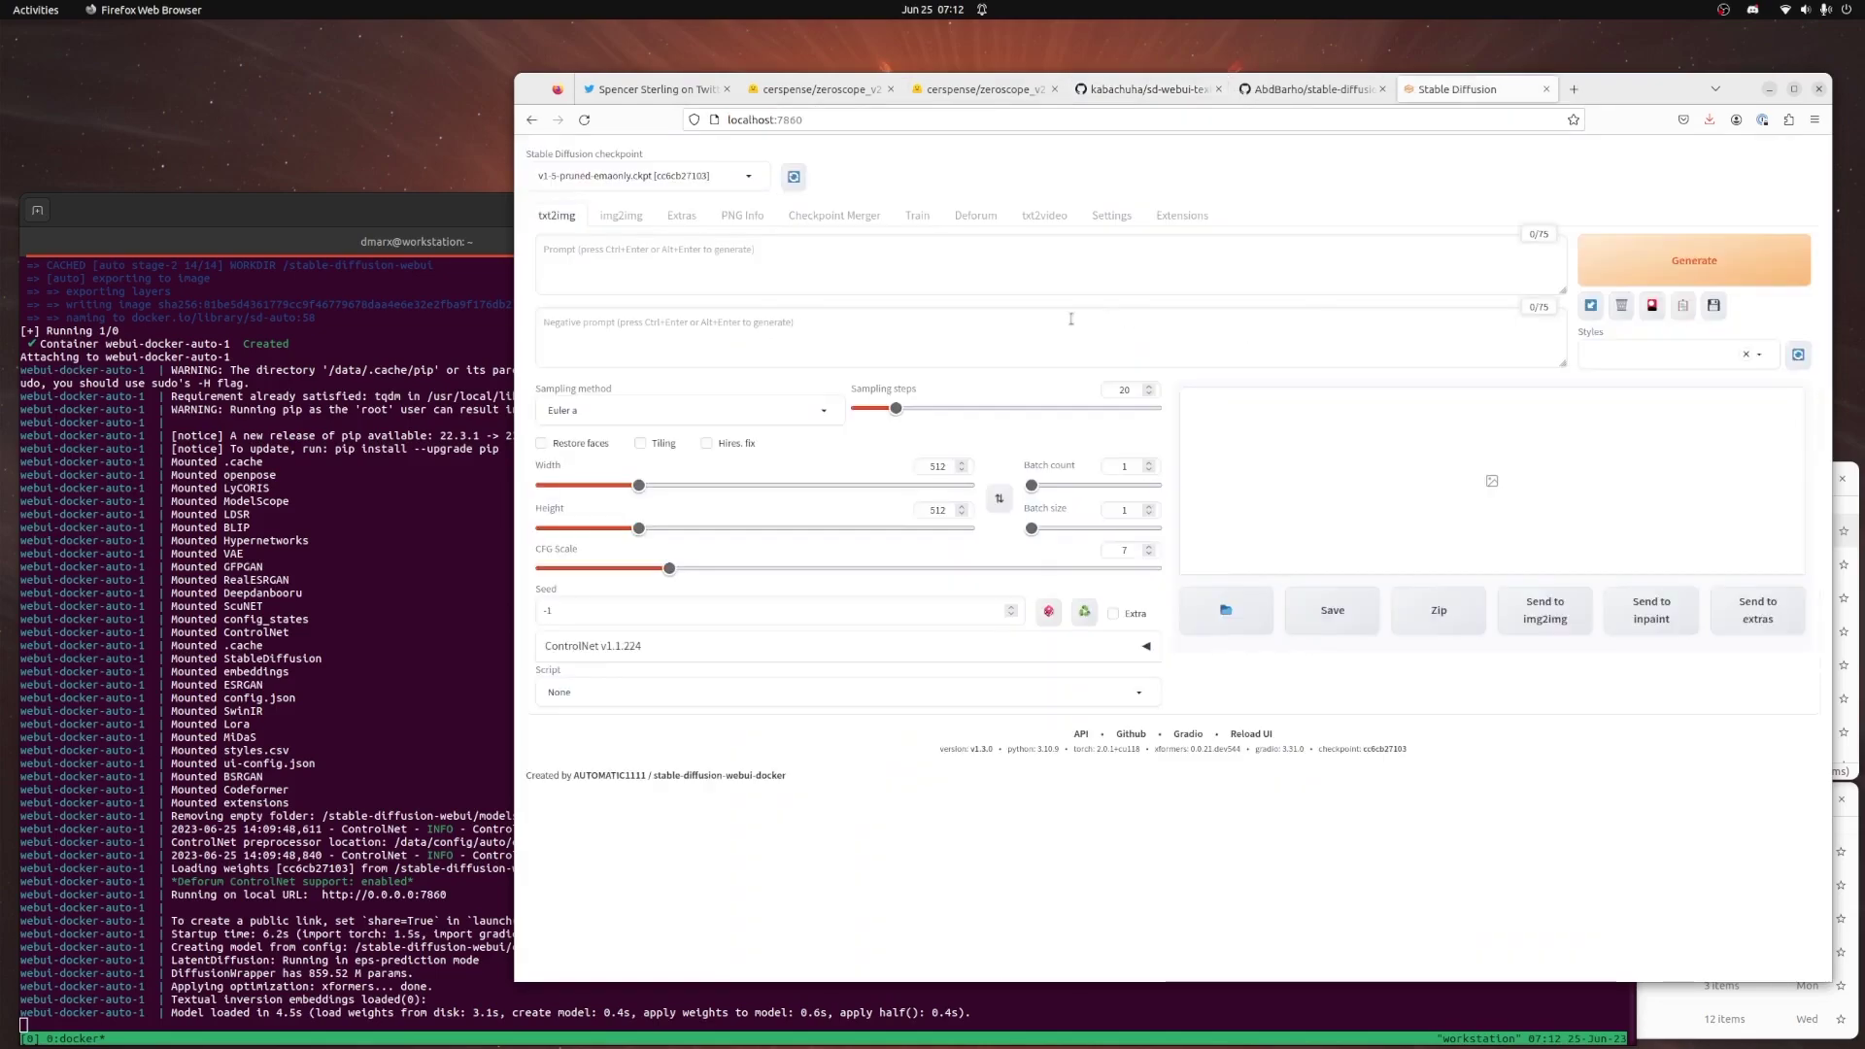
left_click(1191, 216)
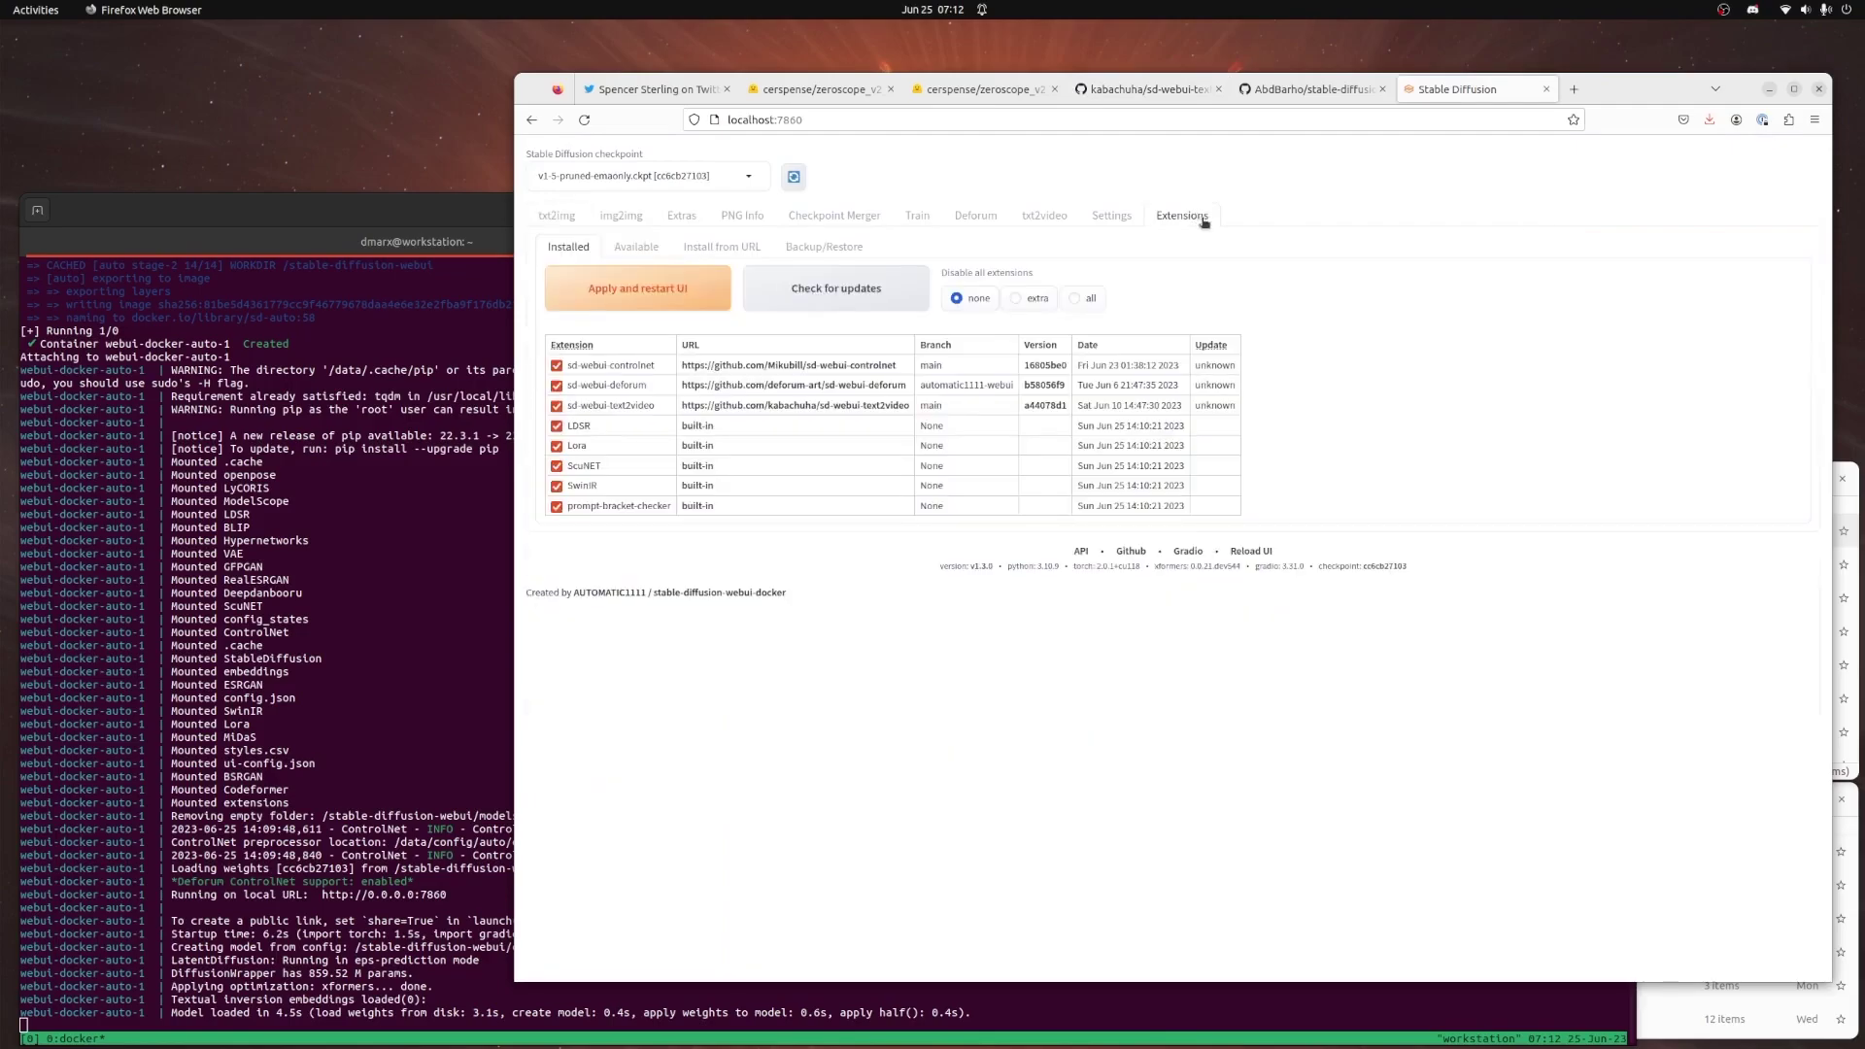
left_click(700, 250)
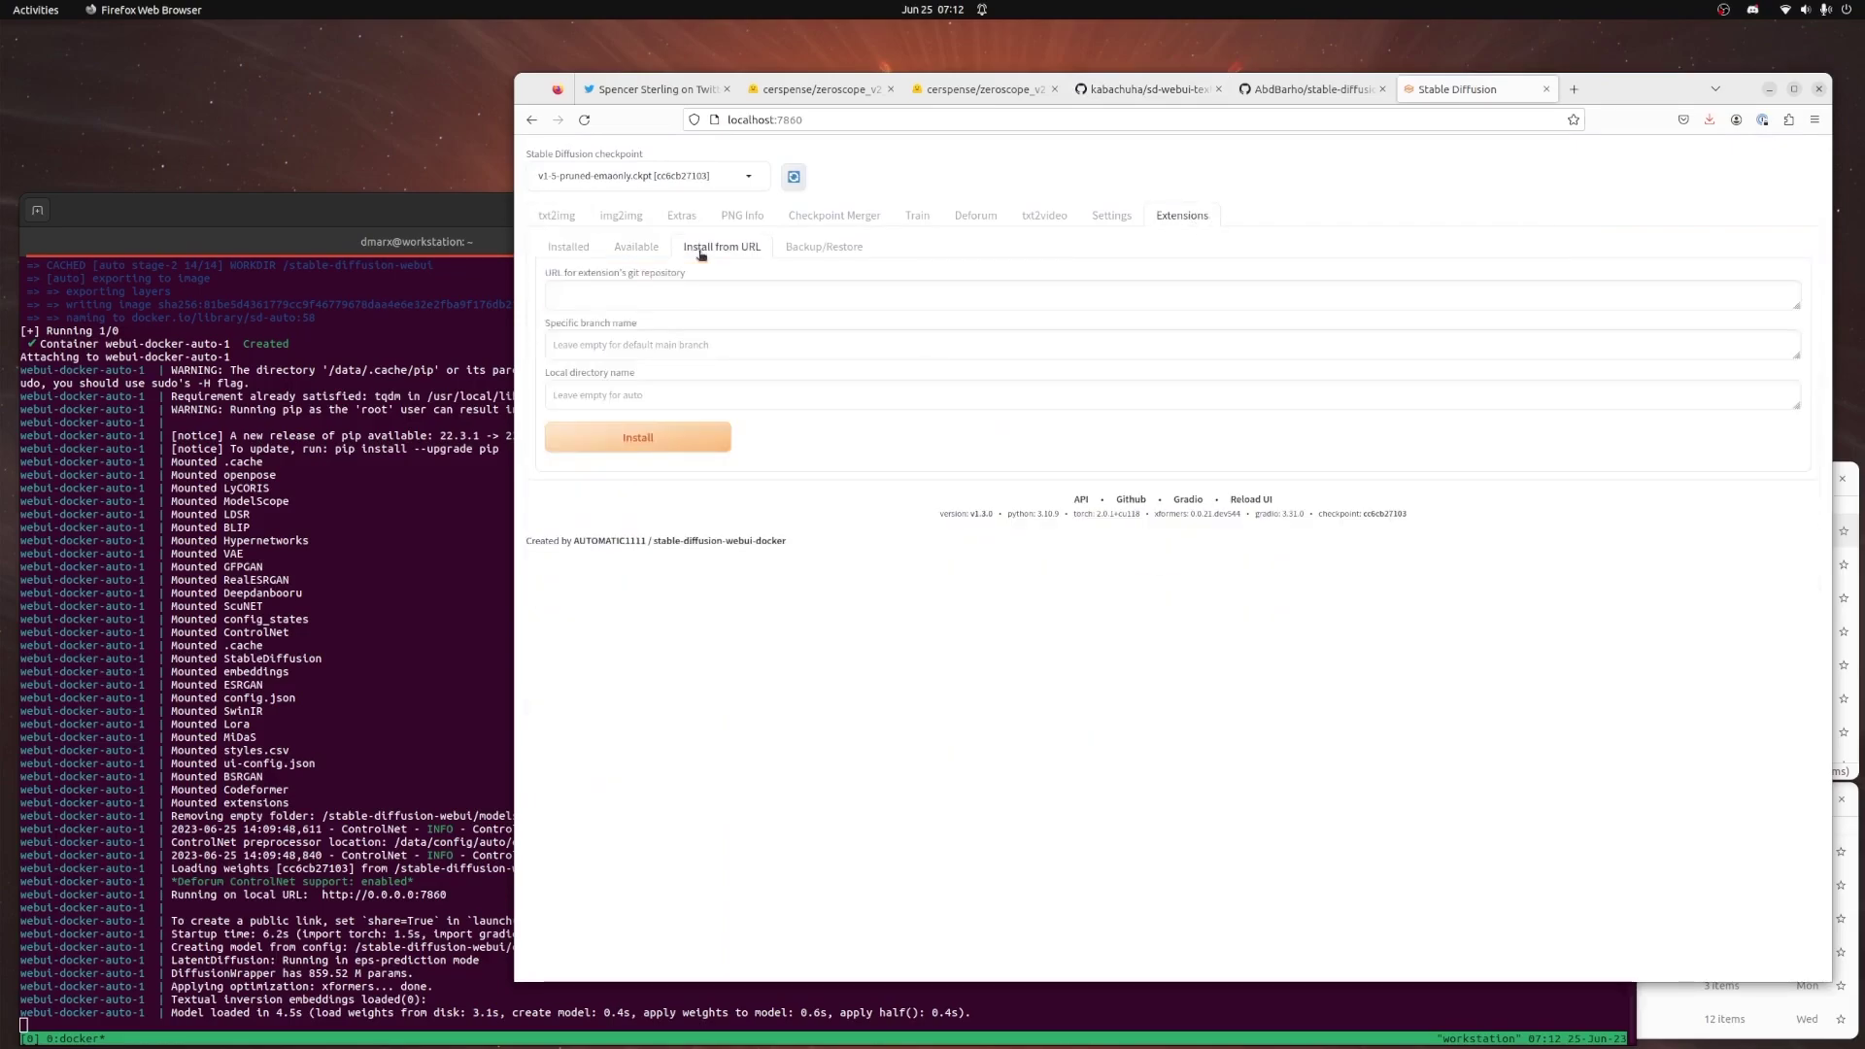
left_click(729, 294)
key("ctrl+v")
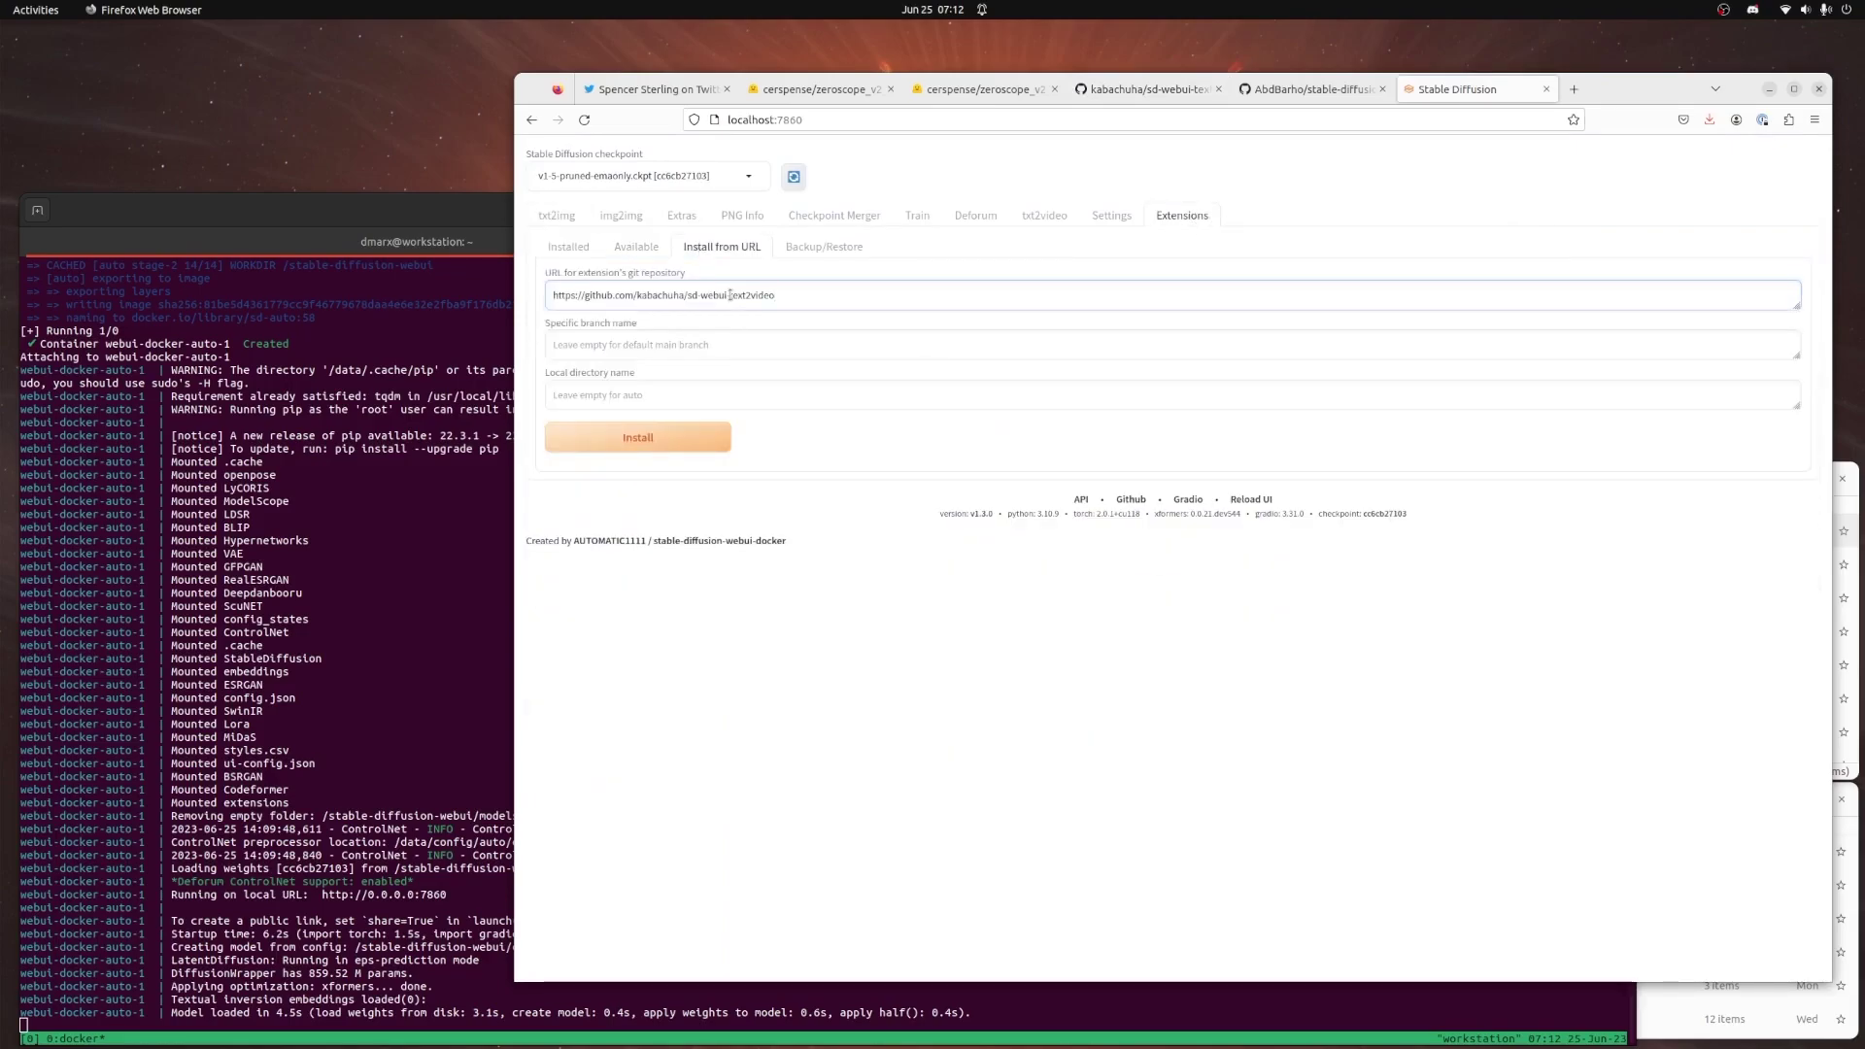
left_click(1101, 92)
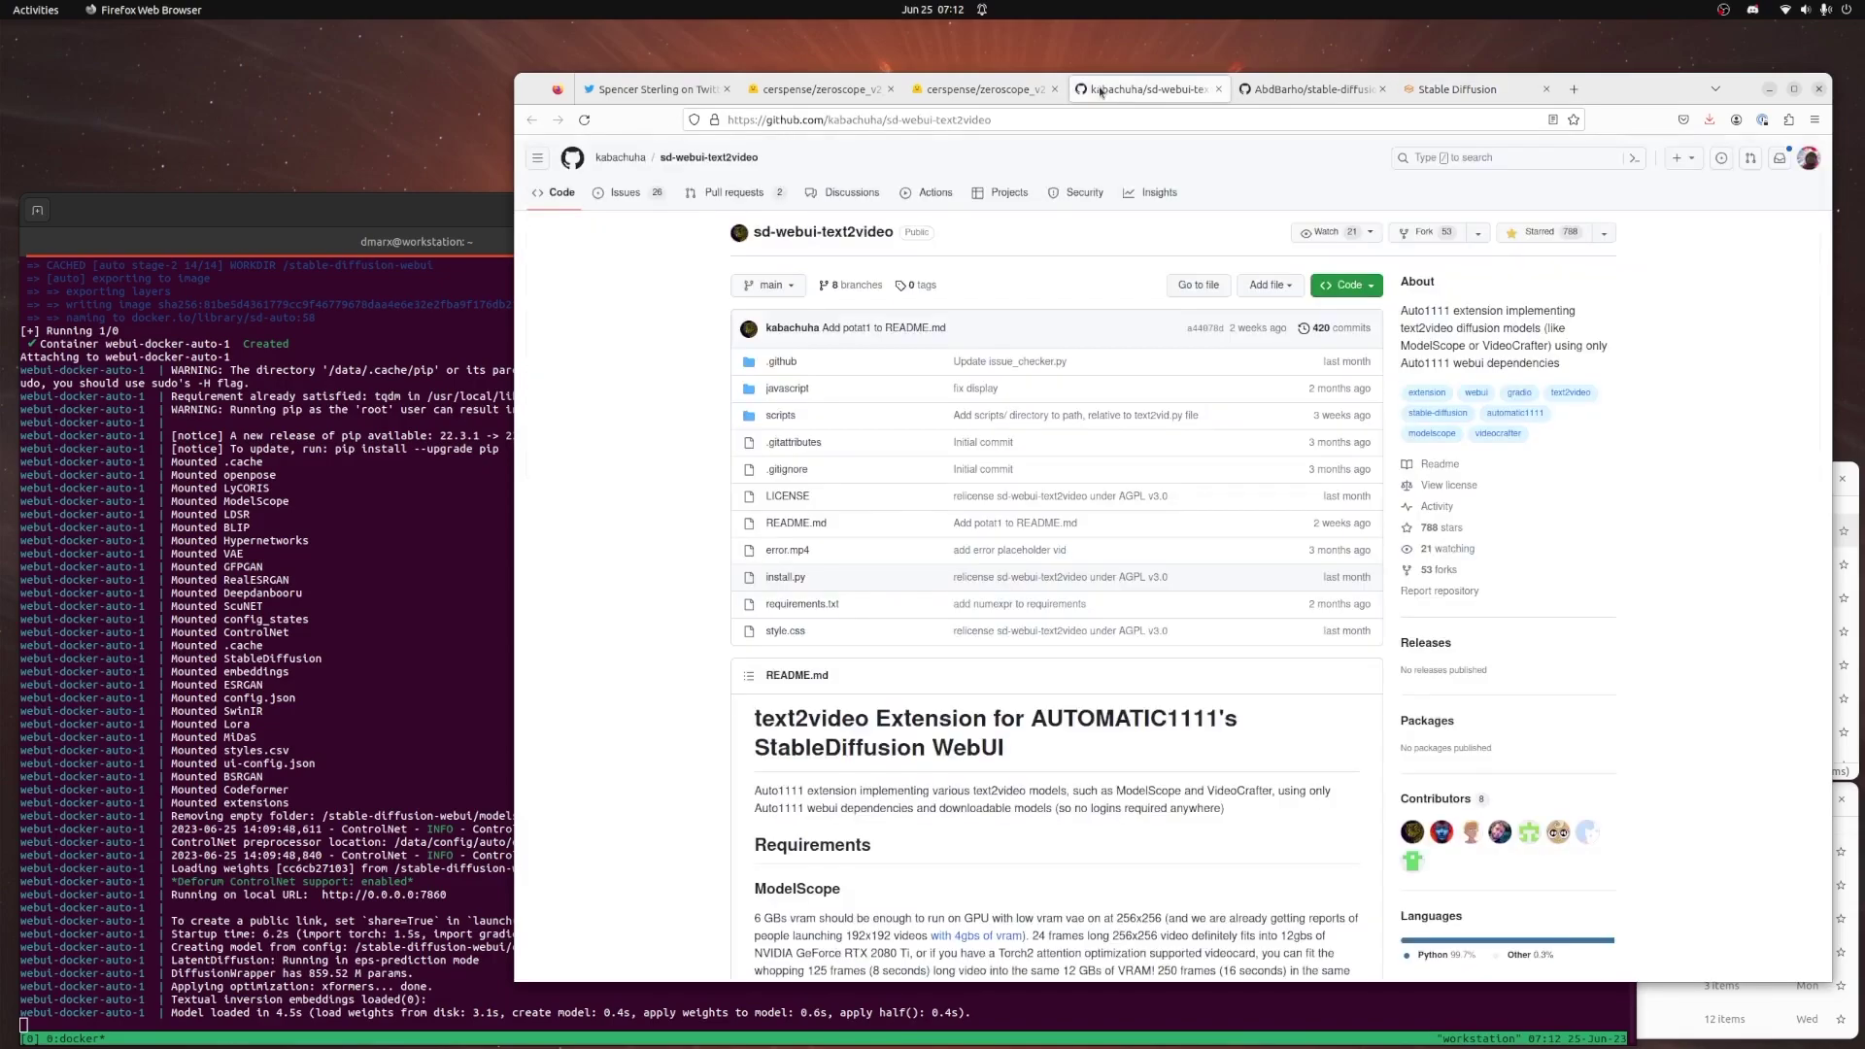
Scroll the sd-webui-text2video README down to its weight download instructions
scroll(644, 313, "down", 1)
scroll(643, 312, "down", 6)
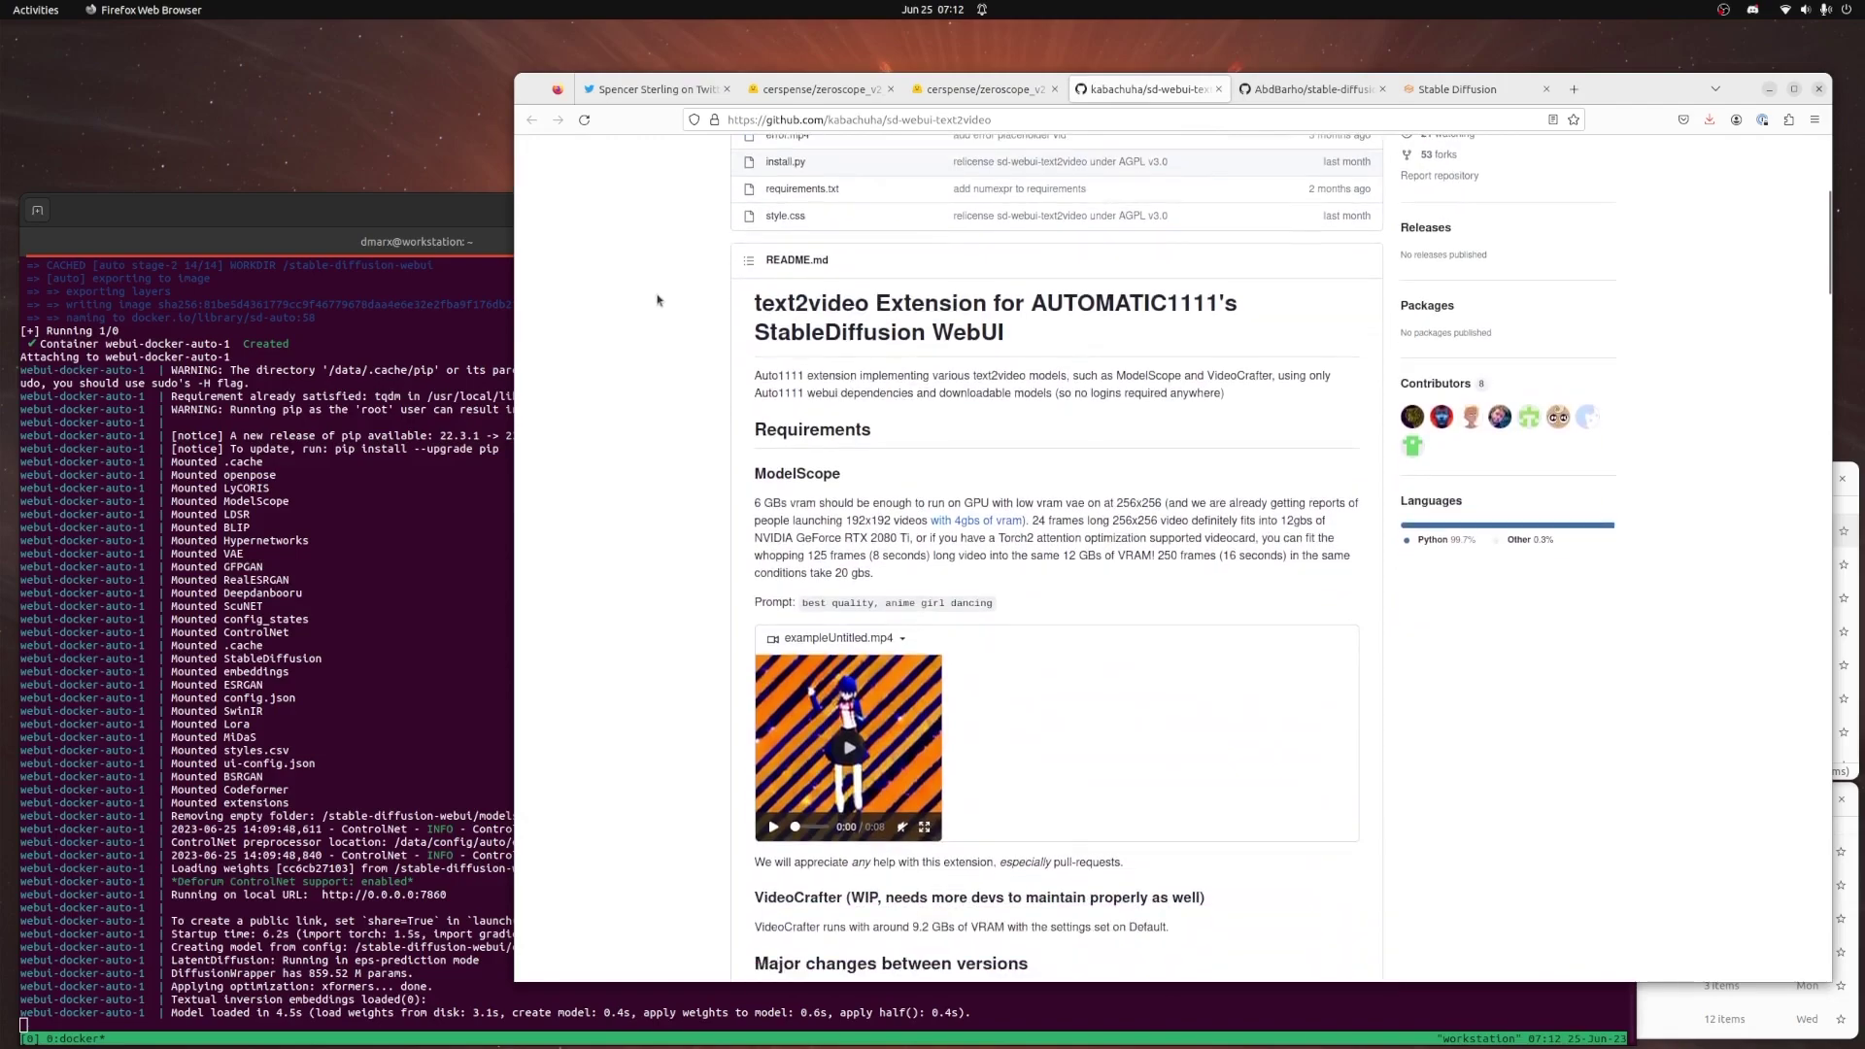
scroll(658, 300, "down", 5)
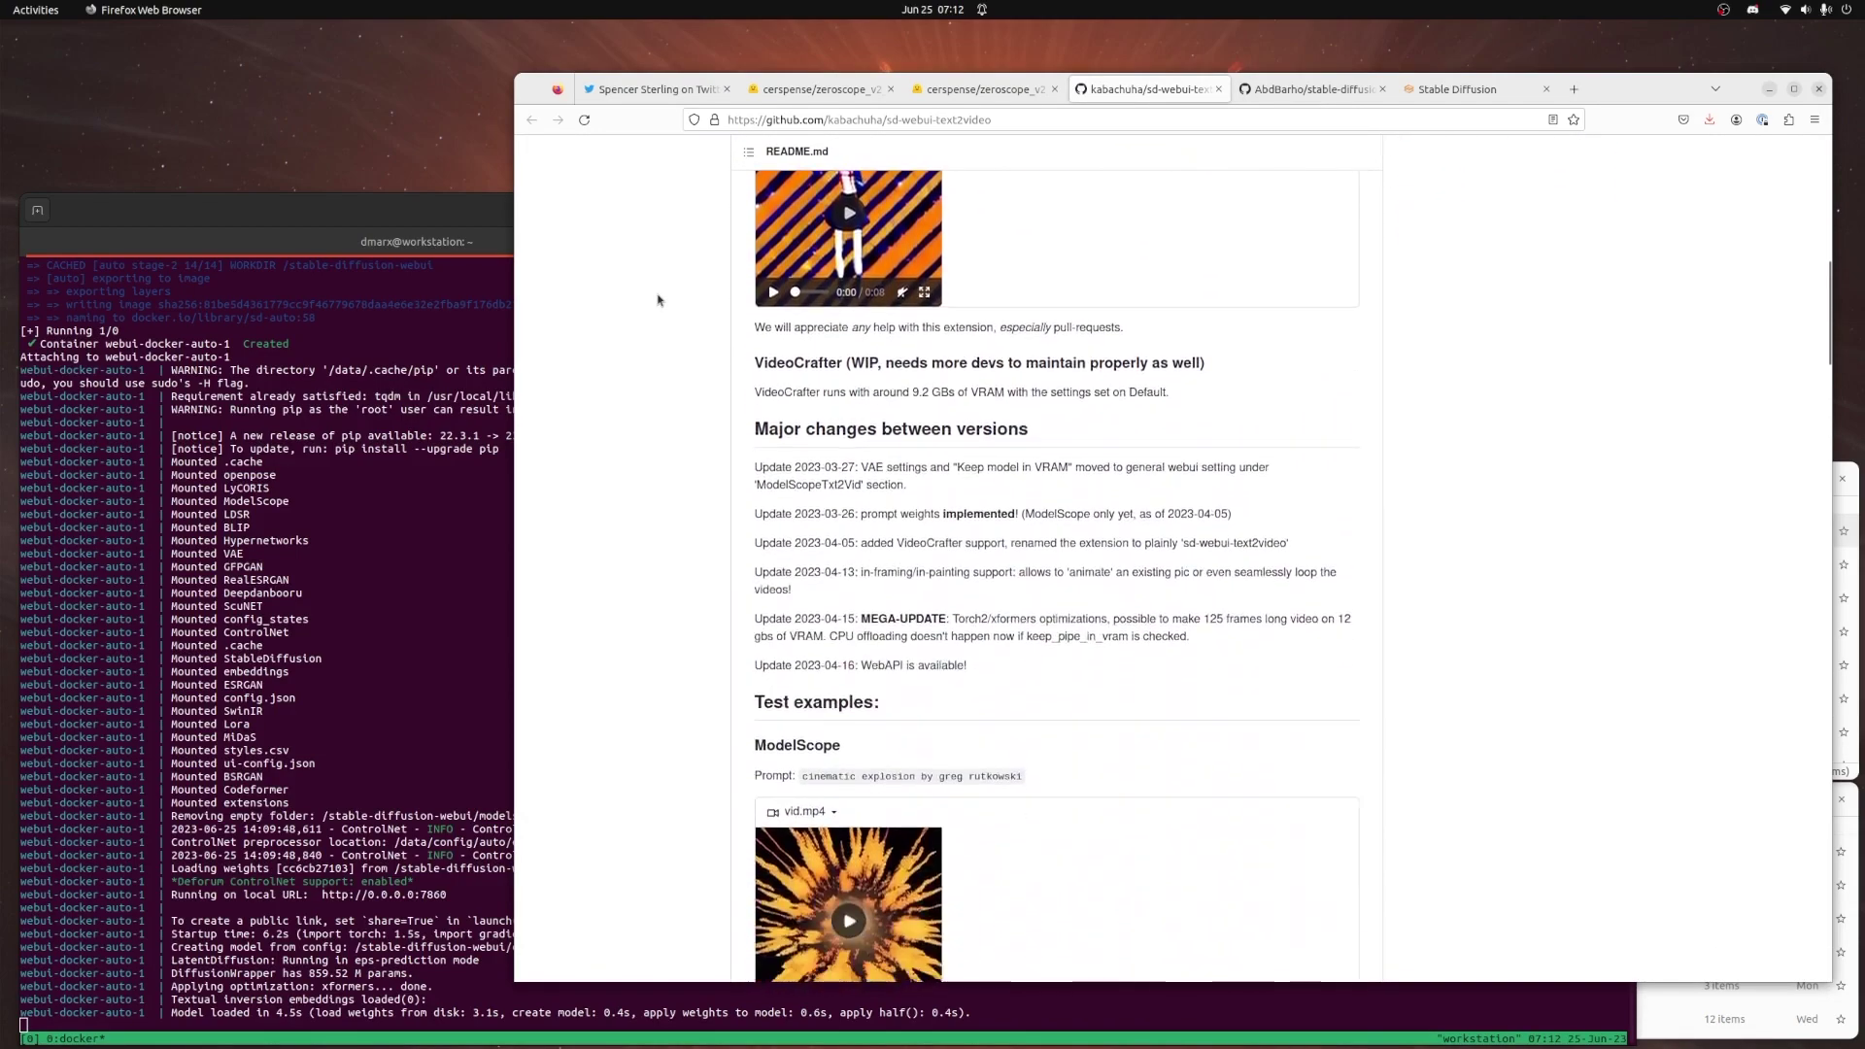
scroll(658, 300, "down", 12)
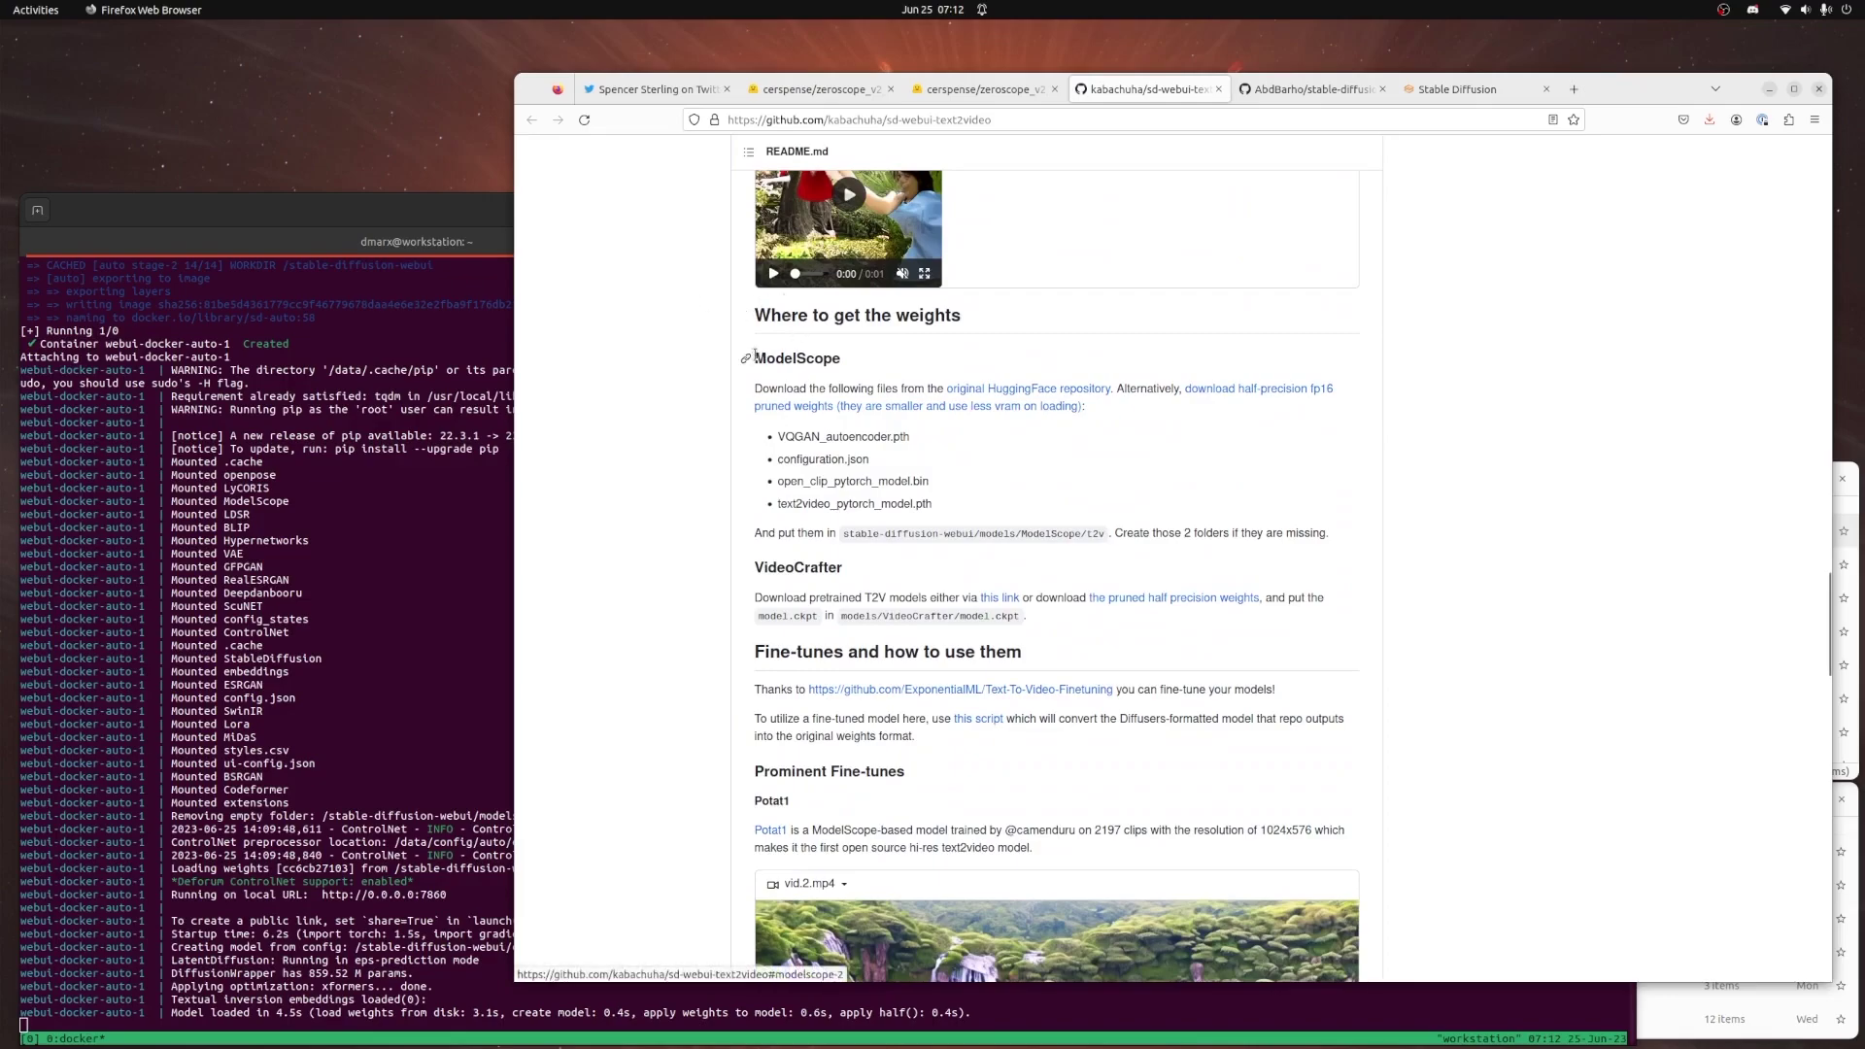
left_click_drag(750, 386, 935, 507)
left_click(934, 507)
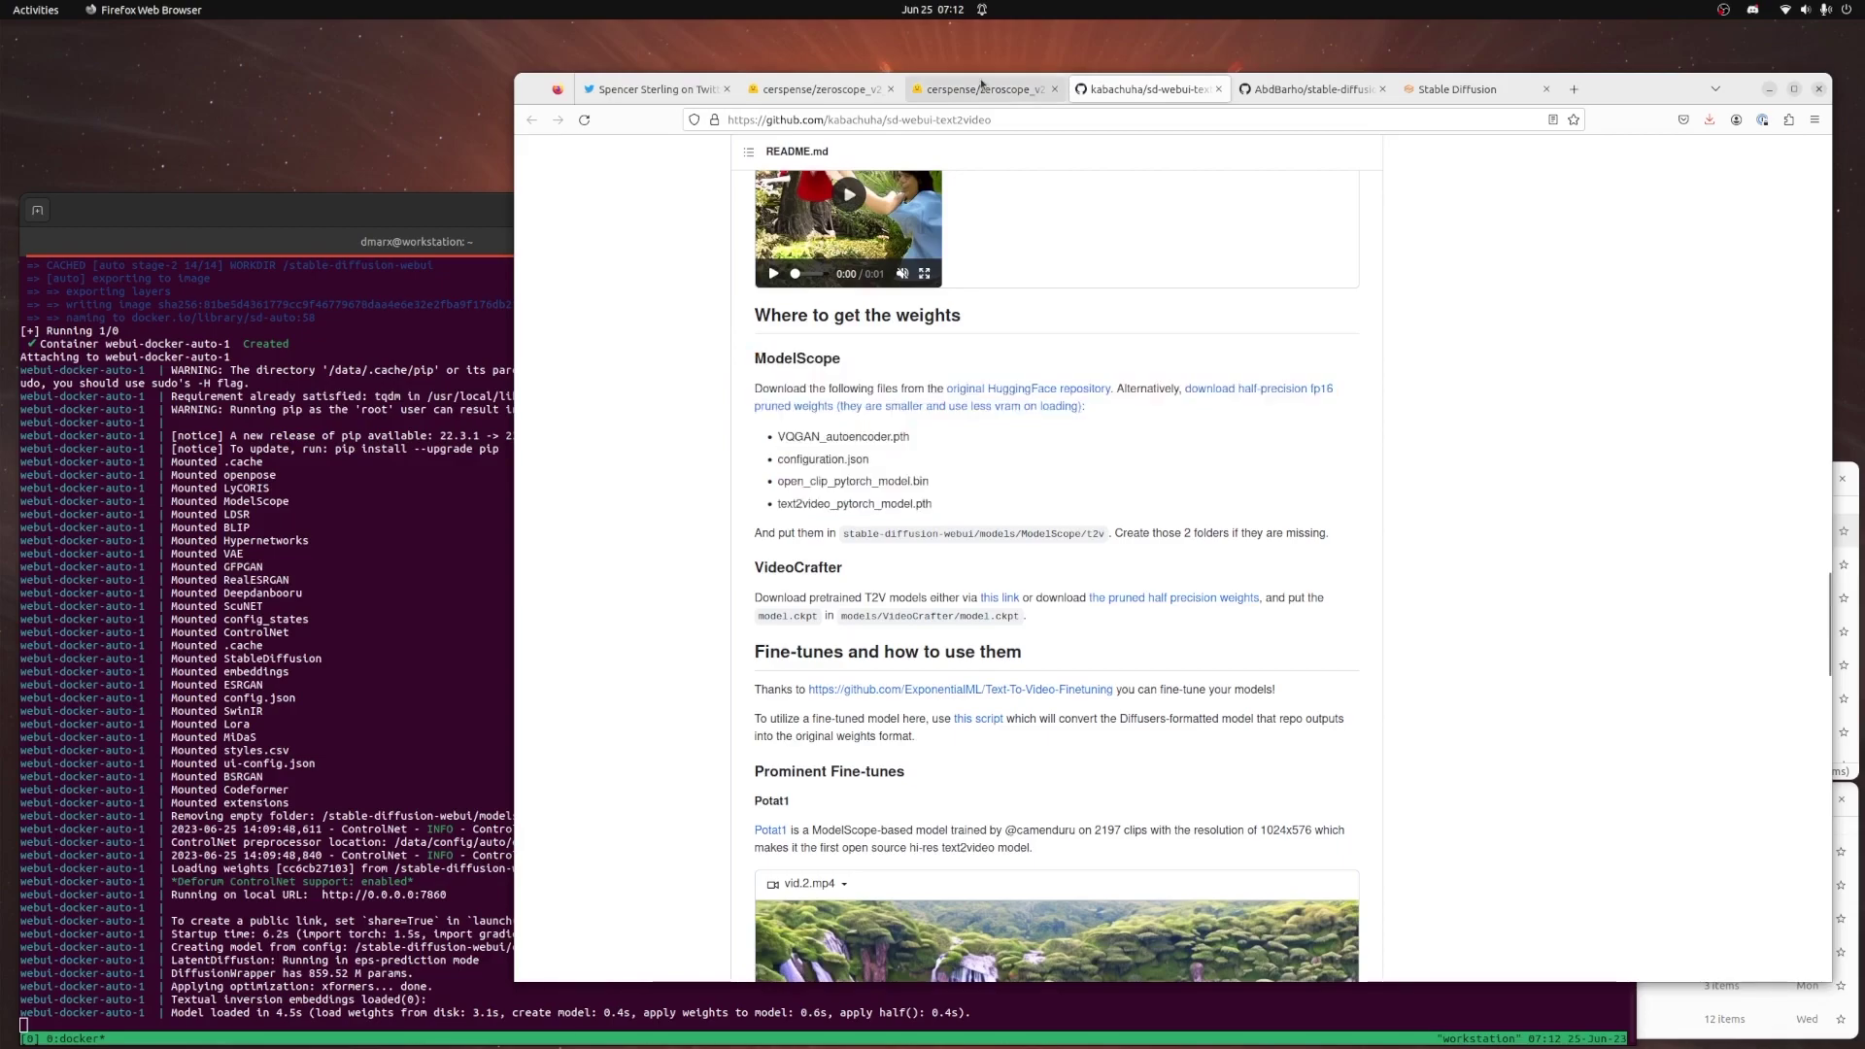
left_click(981, 89)
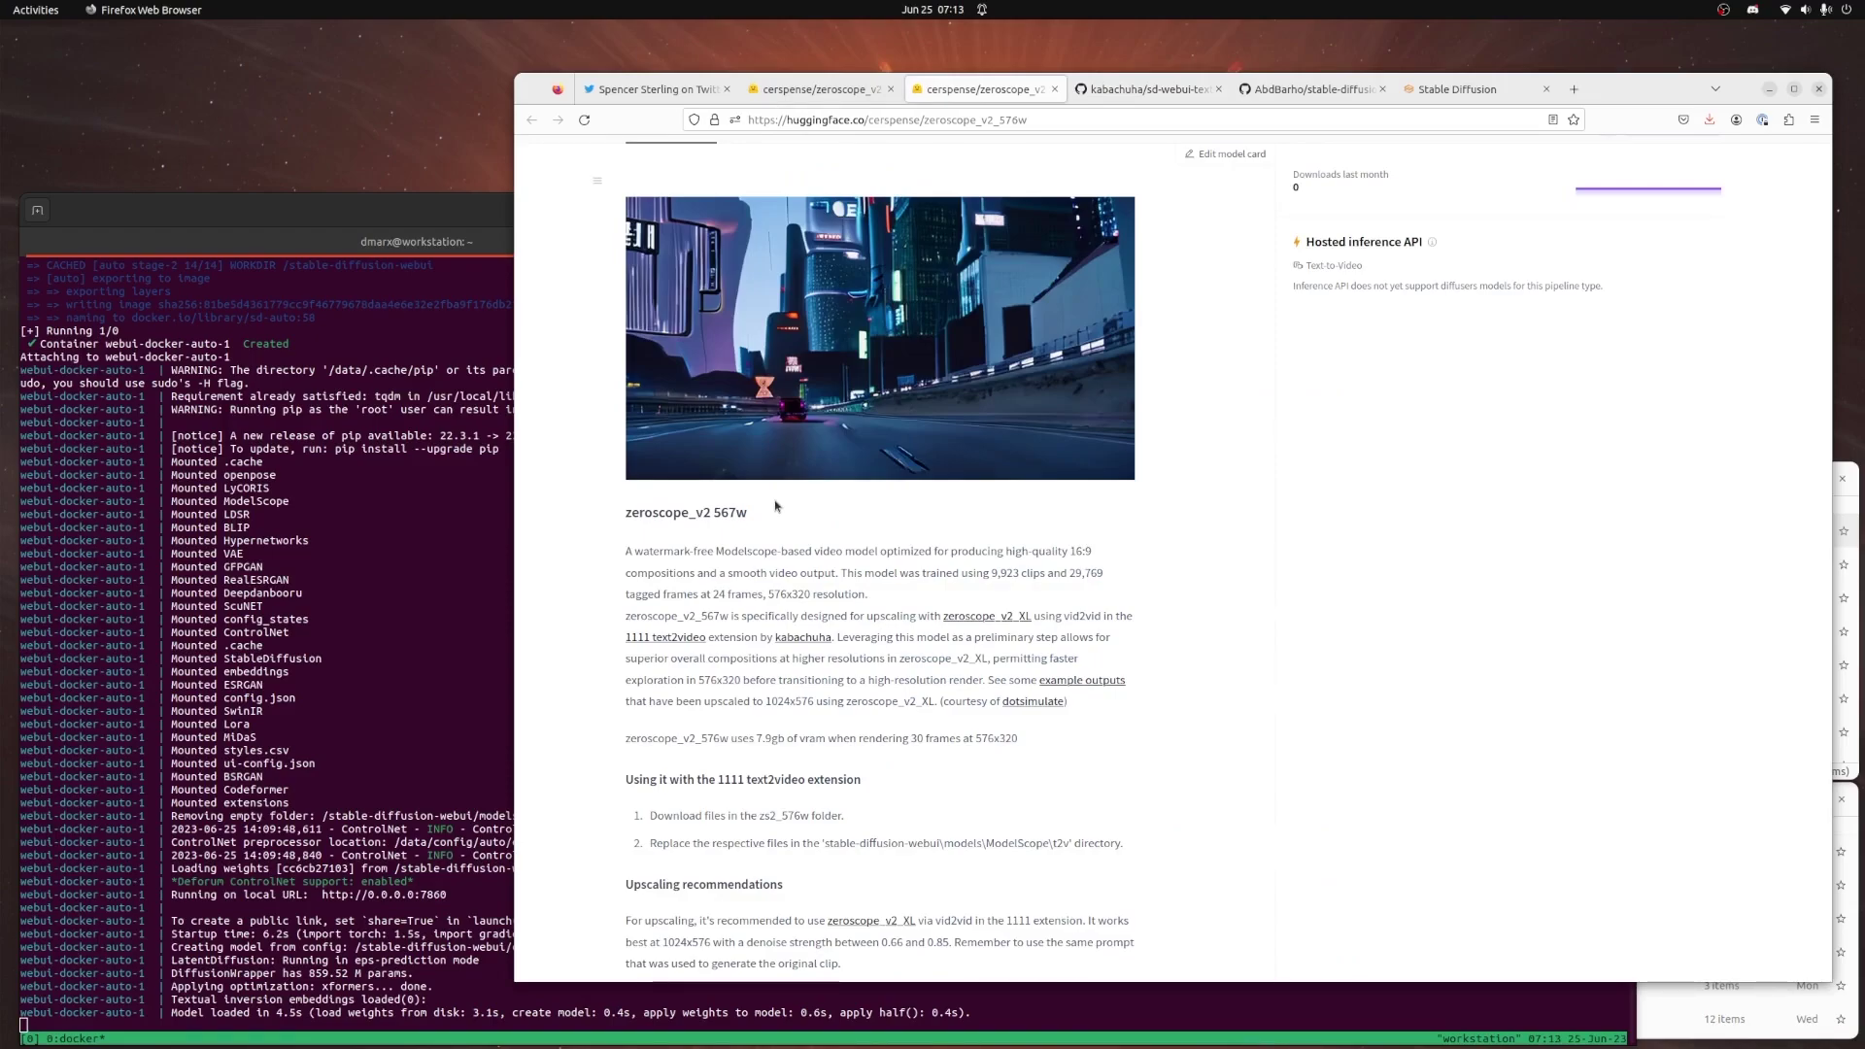
Highlight the VQGAN, configuration and open_clip file names, then return to zeroscope_v2_576w
left_click(1165, 89)
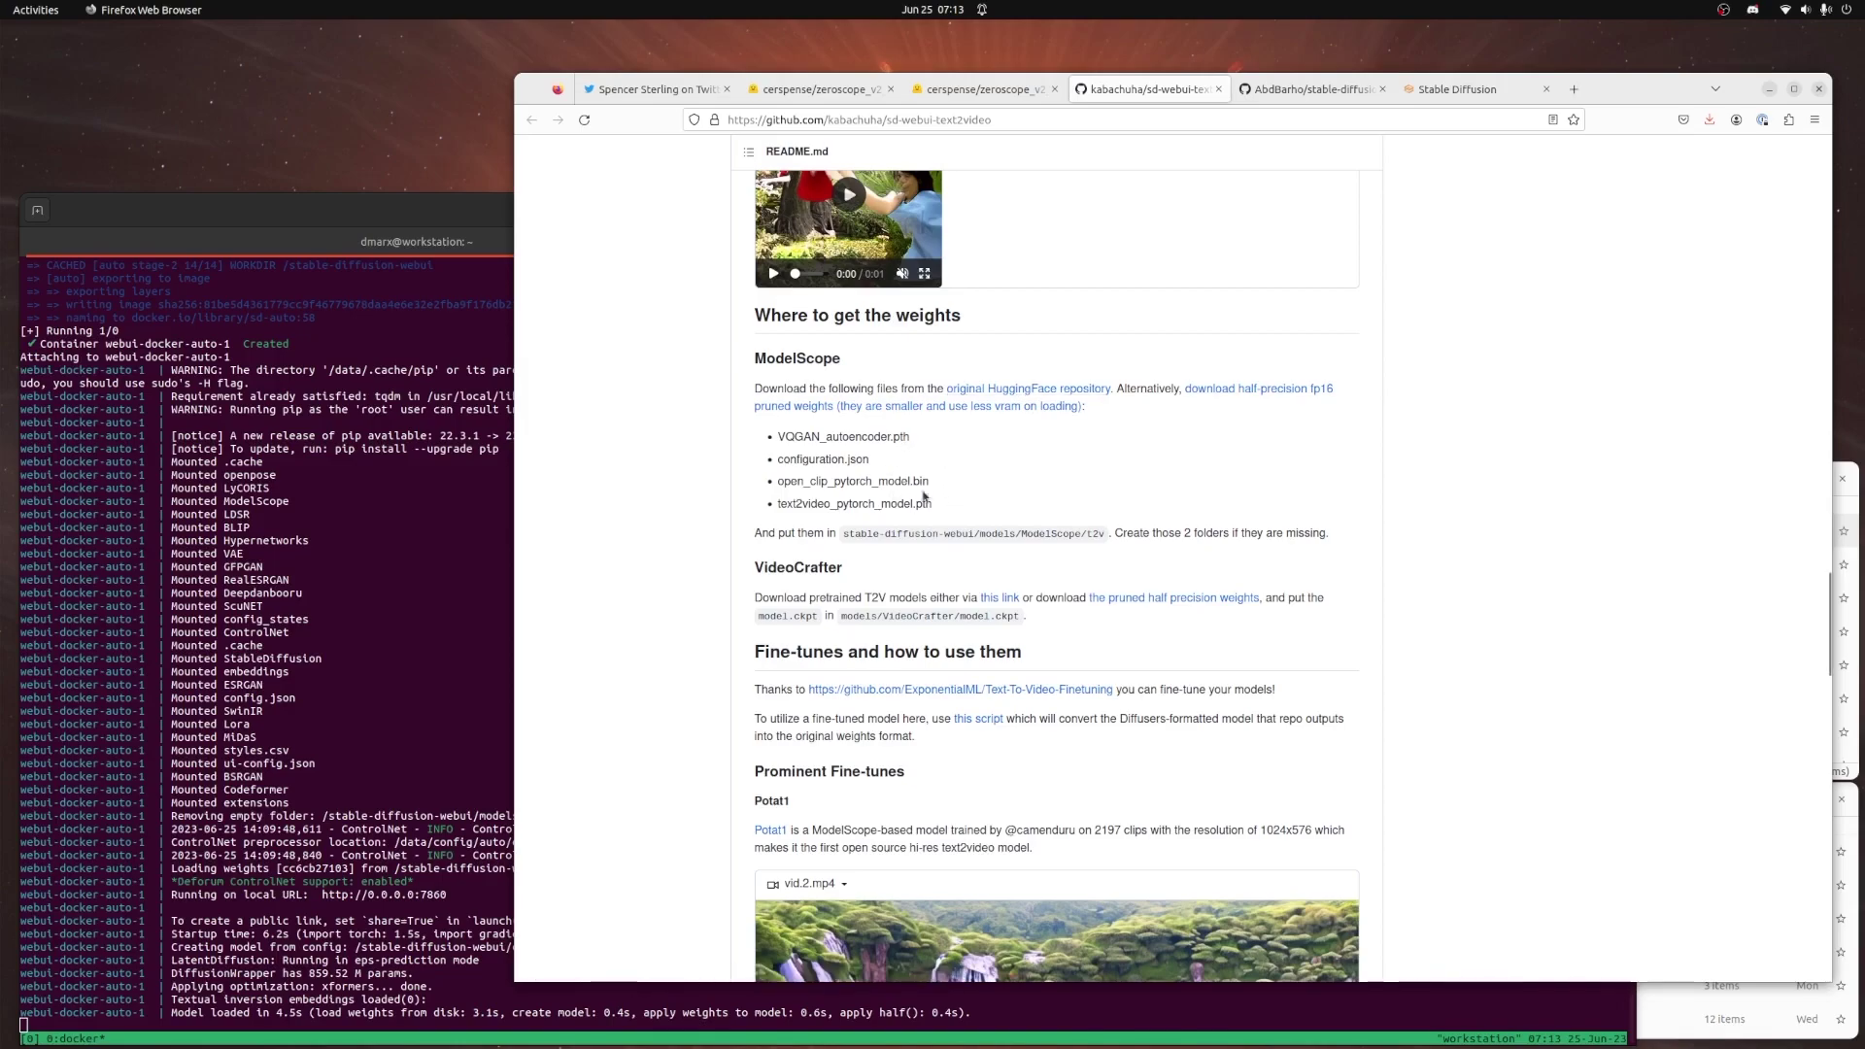
left_click_drag(937, 485, 776, 435)
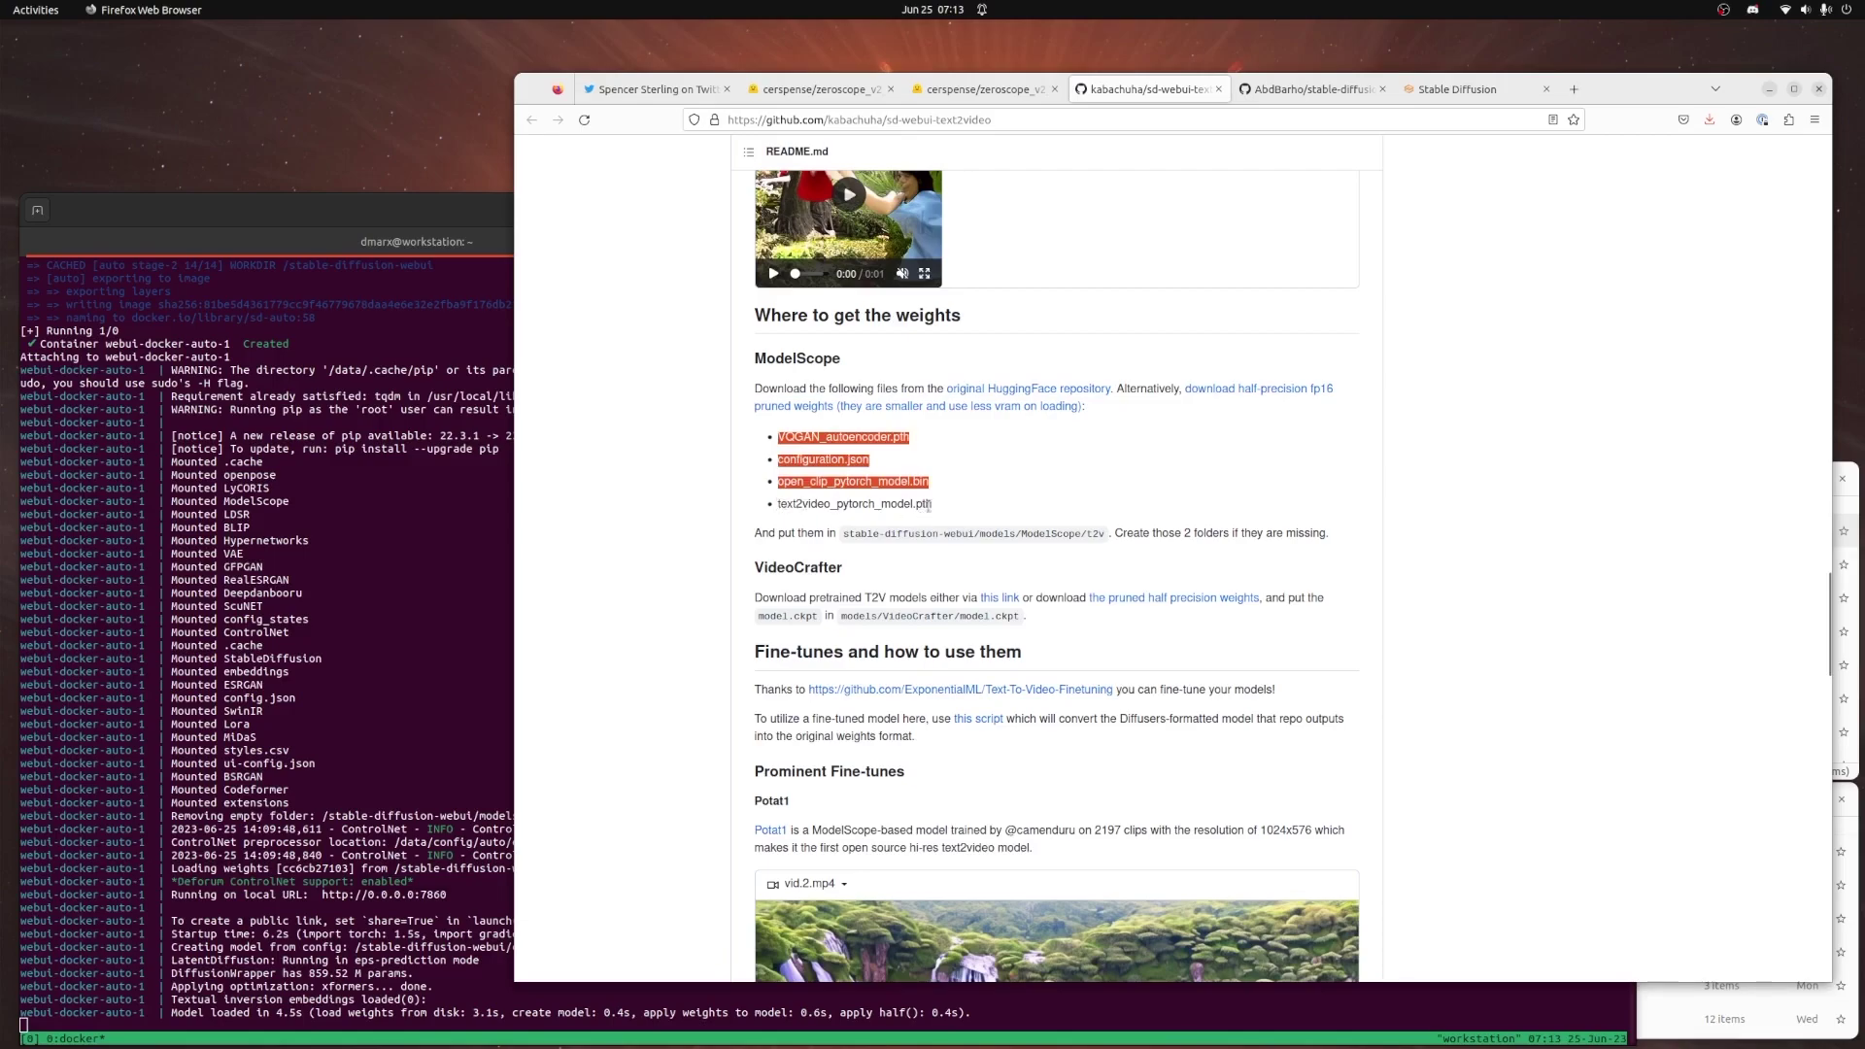
key("ctrl+Page_Up")
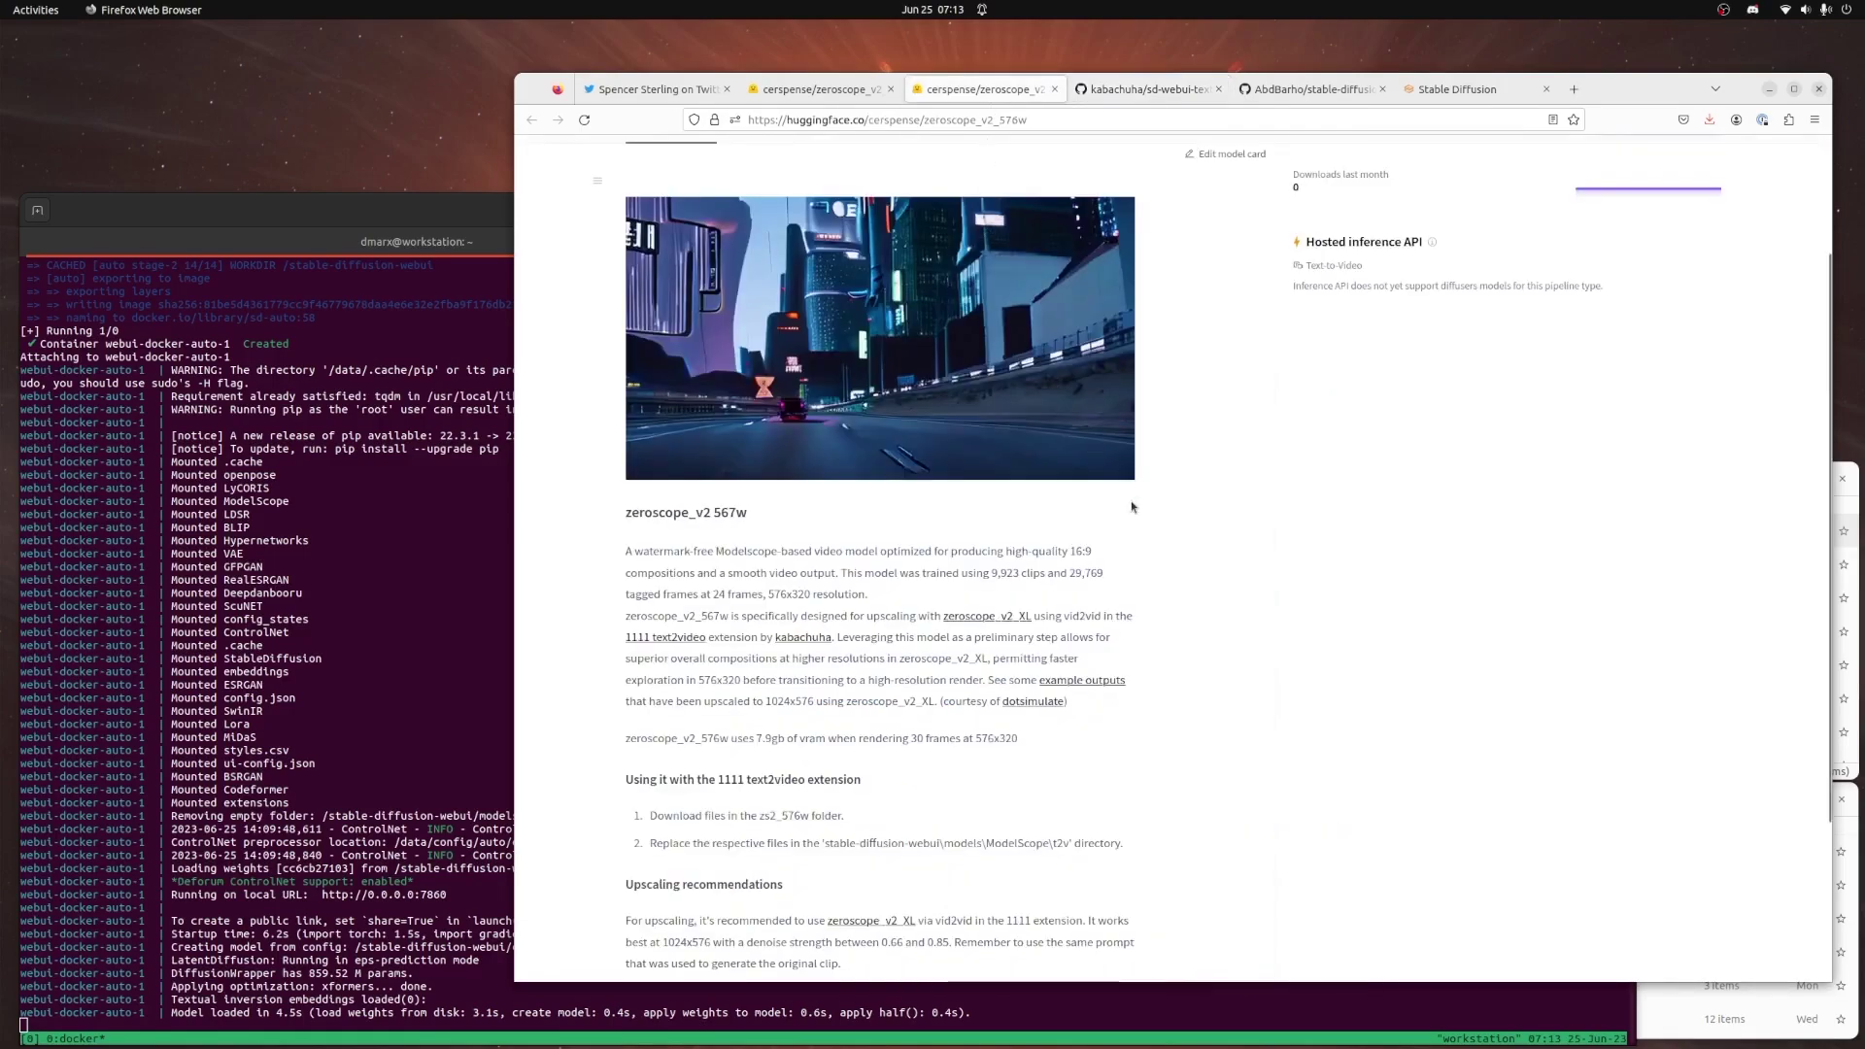
Browse the zs2_576w and zs2_XL folders in the two zeroscope repositories' files
scroll(1140, 511, "up", 3)
left_click(786, 292)
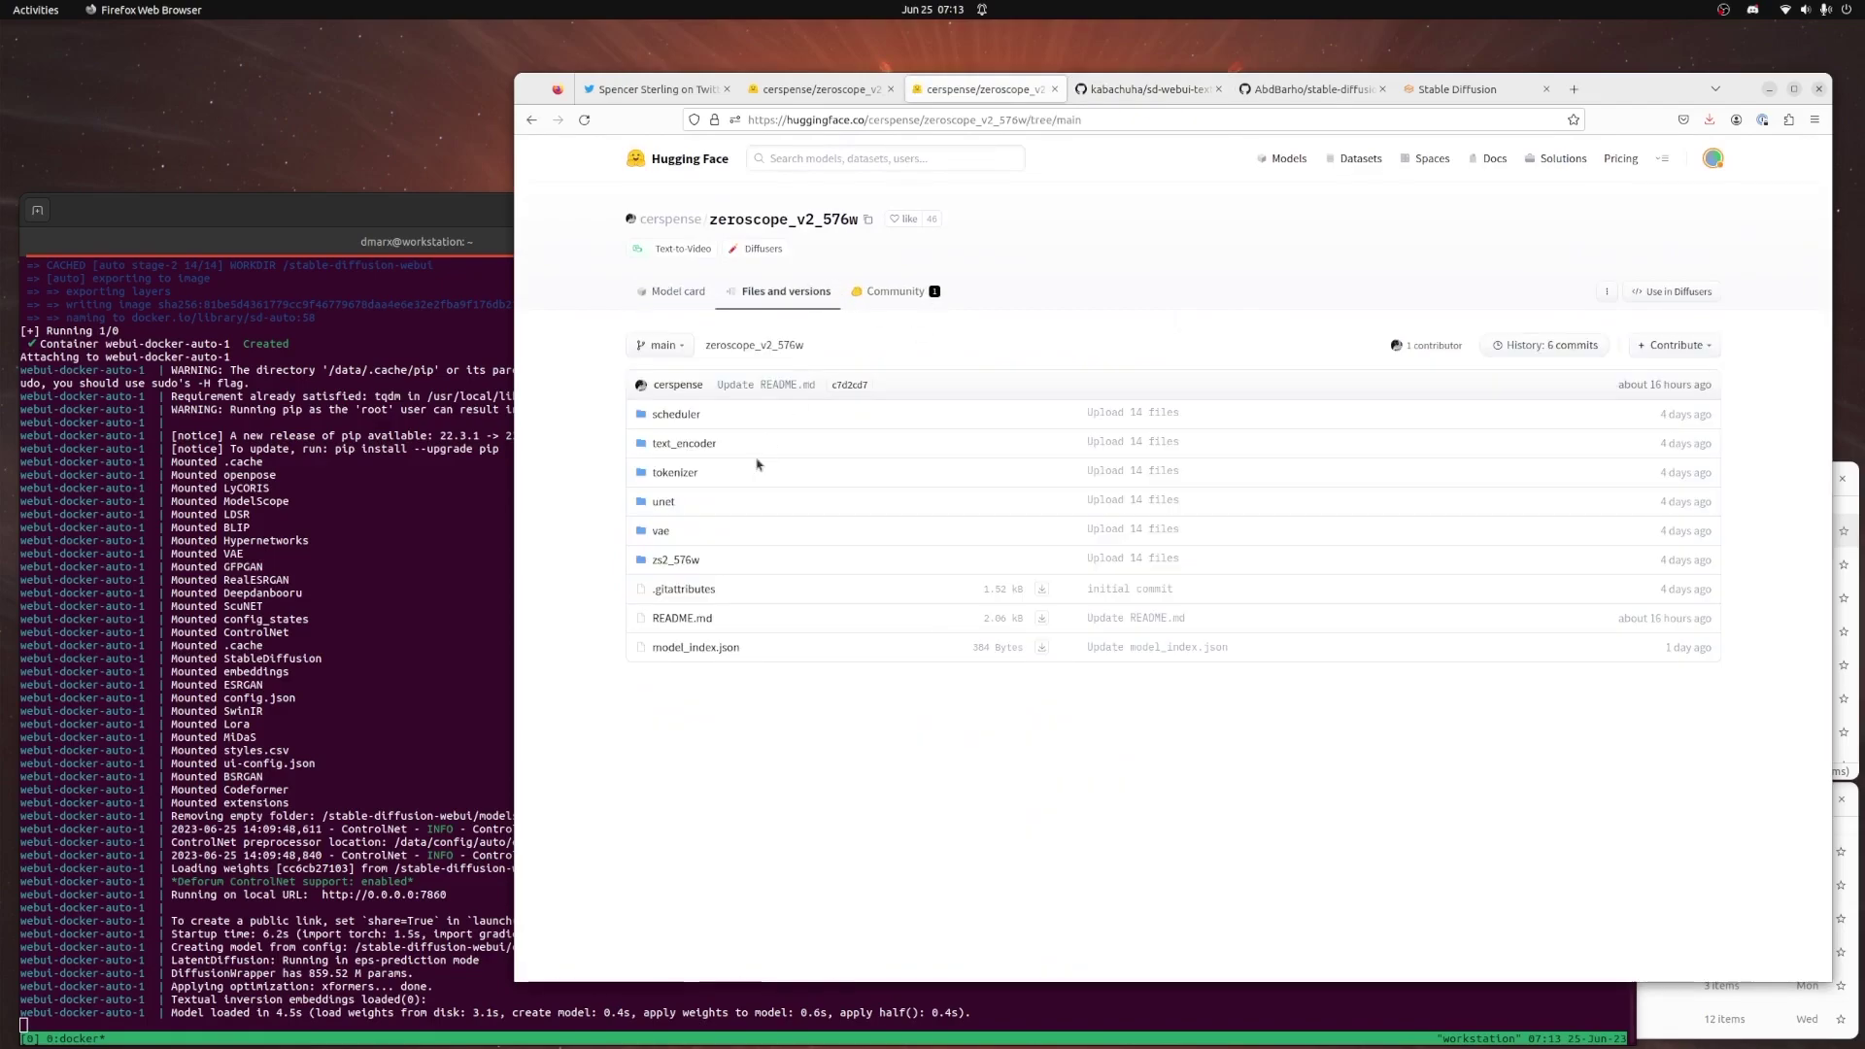
left_click(686, 560)
key("ctrl+Page_Up")
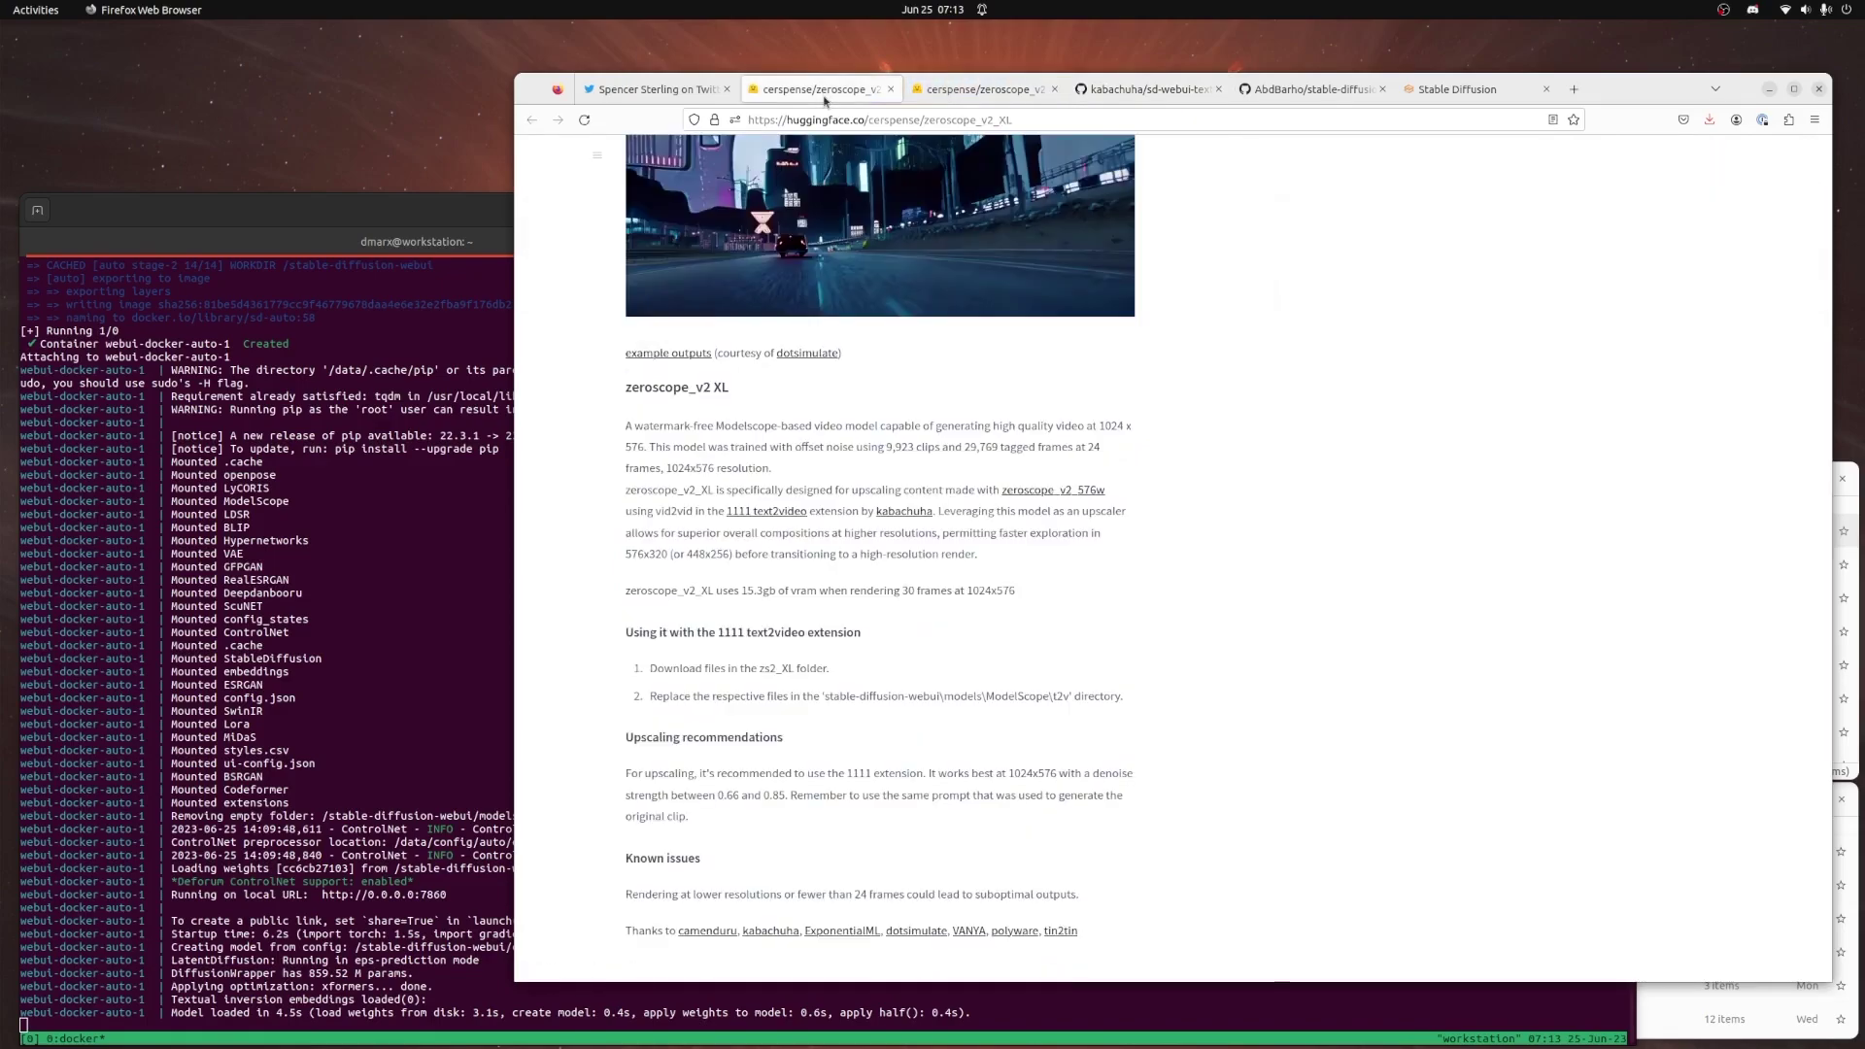
scroll(900, 470, "up", 5)
left_click(786, 292)
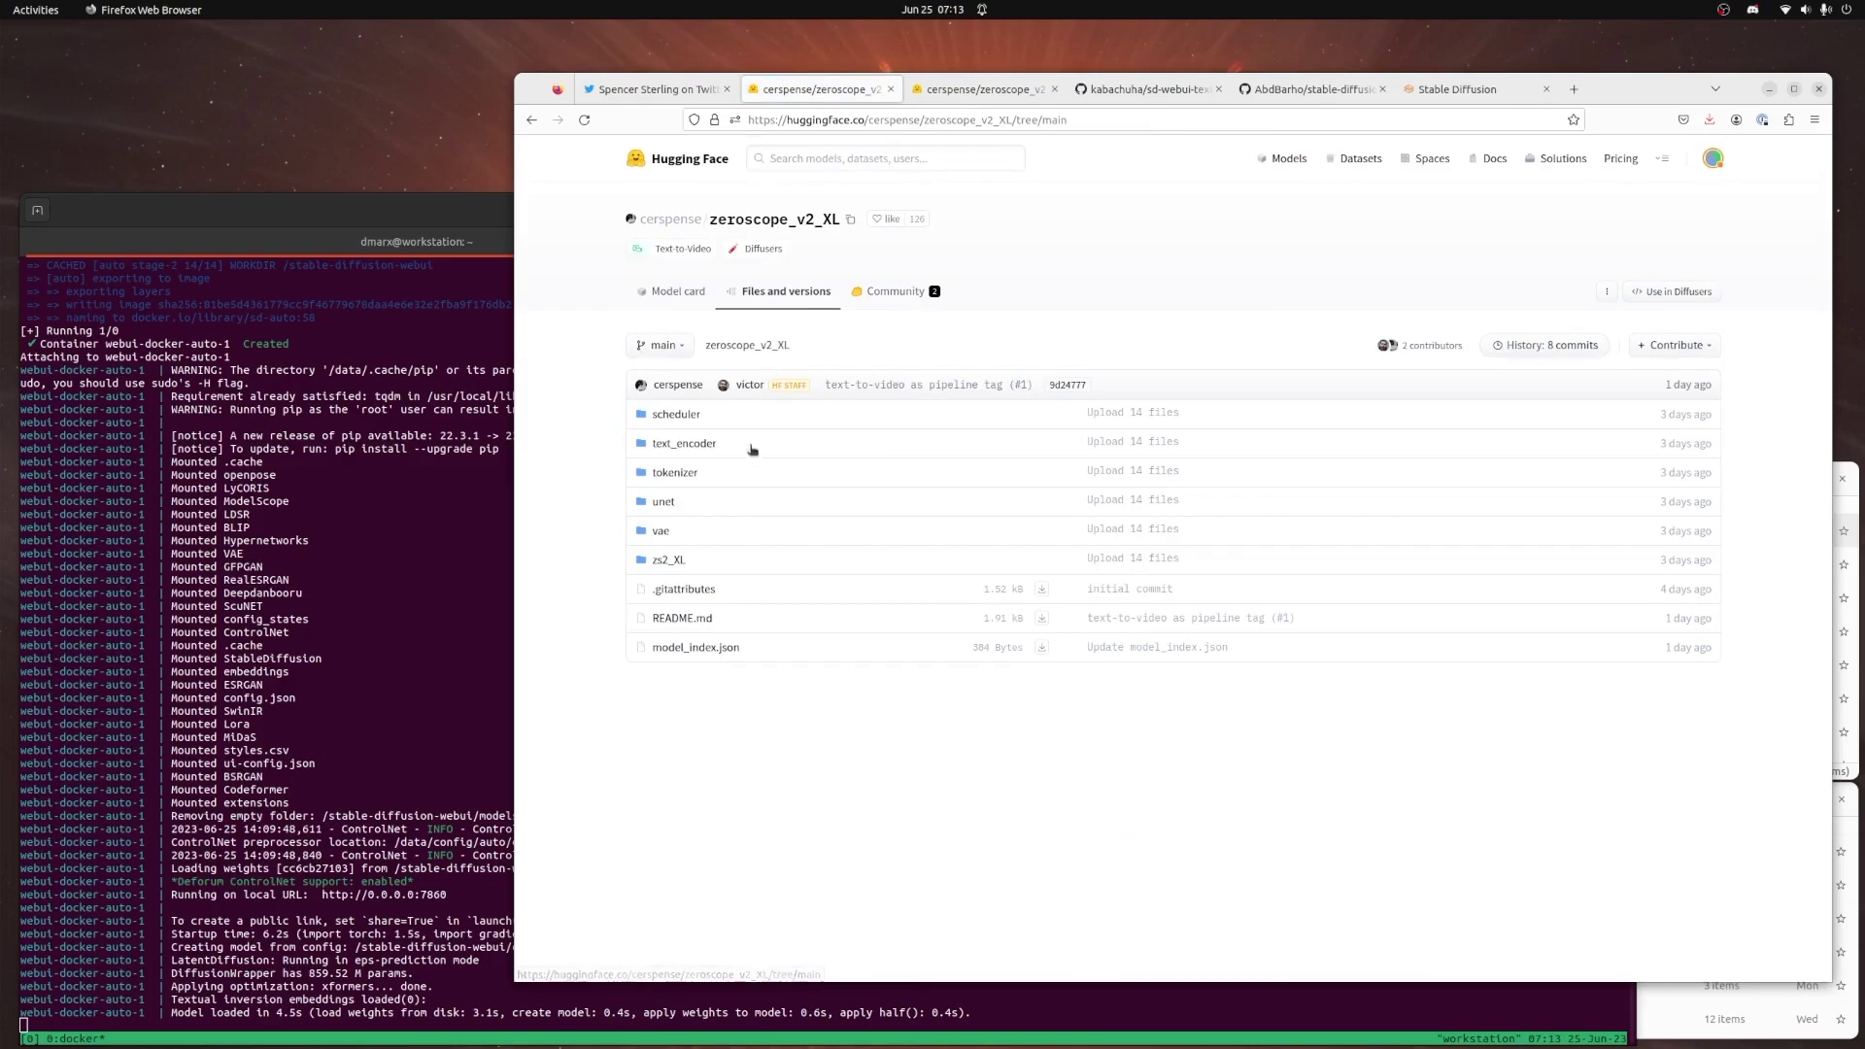
left_click(684, 561)
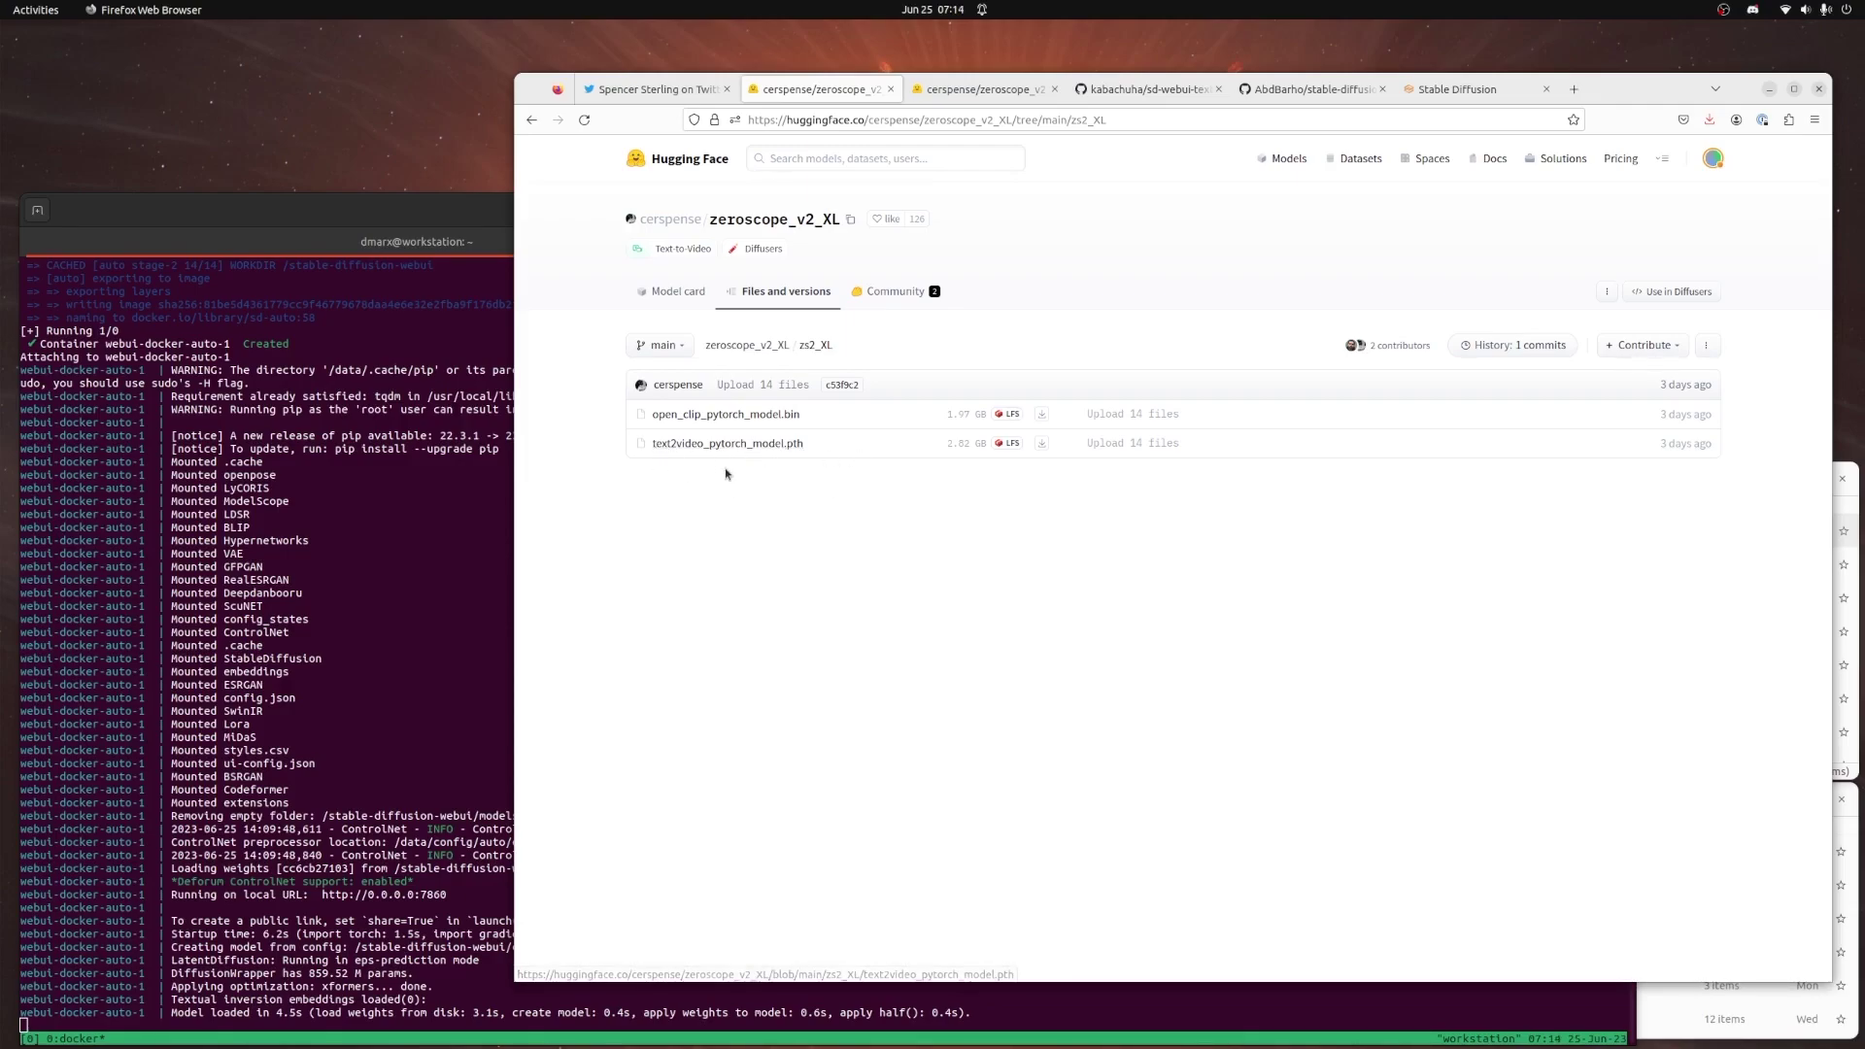
Open the README's original damo-vilab ModelScope repository link in a new tab
left_click(1141, 88)
right_click(975, 389)
left_click(1015, 402)
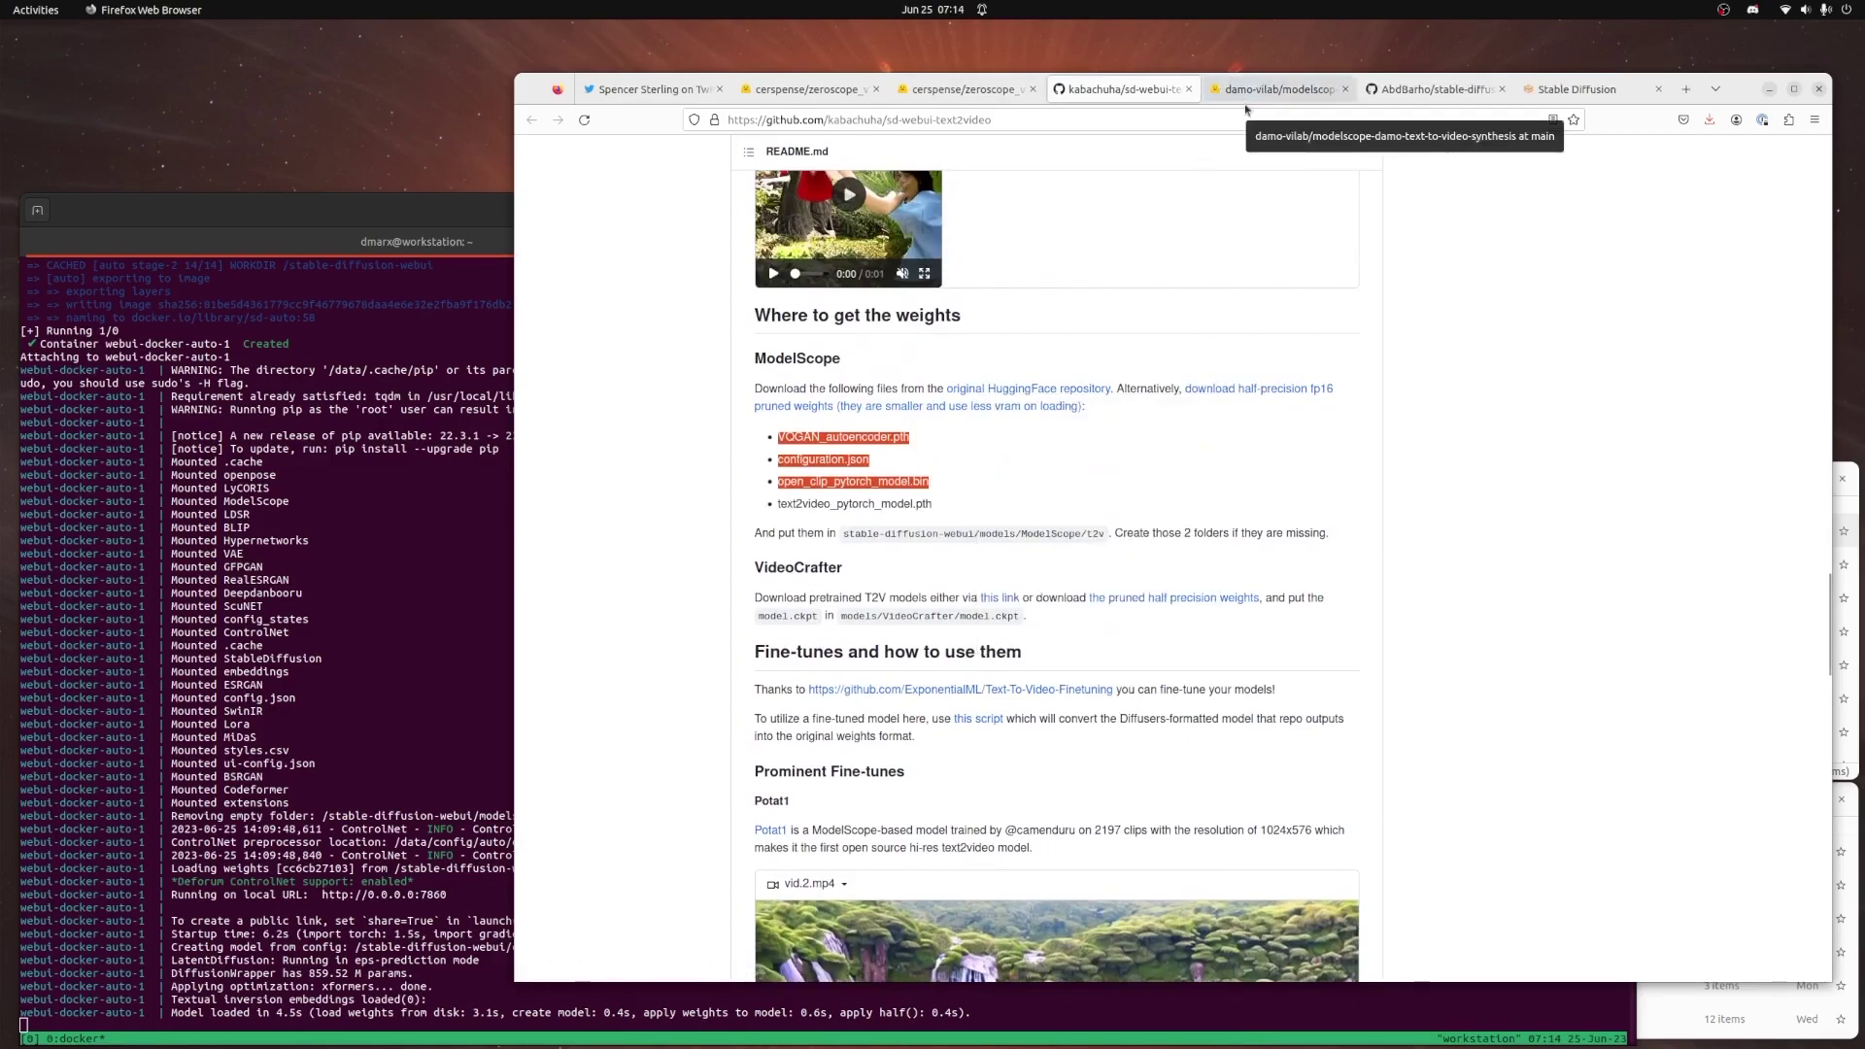
Download configuration.json from the damo-vilab modelscope-damo-text-to-video-synthesis files list
left_click(1263, 89)
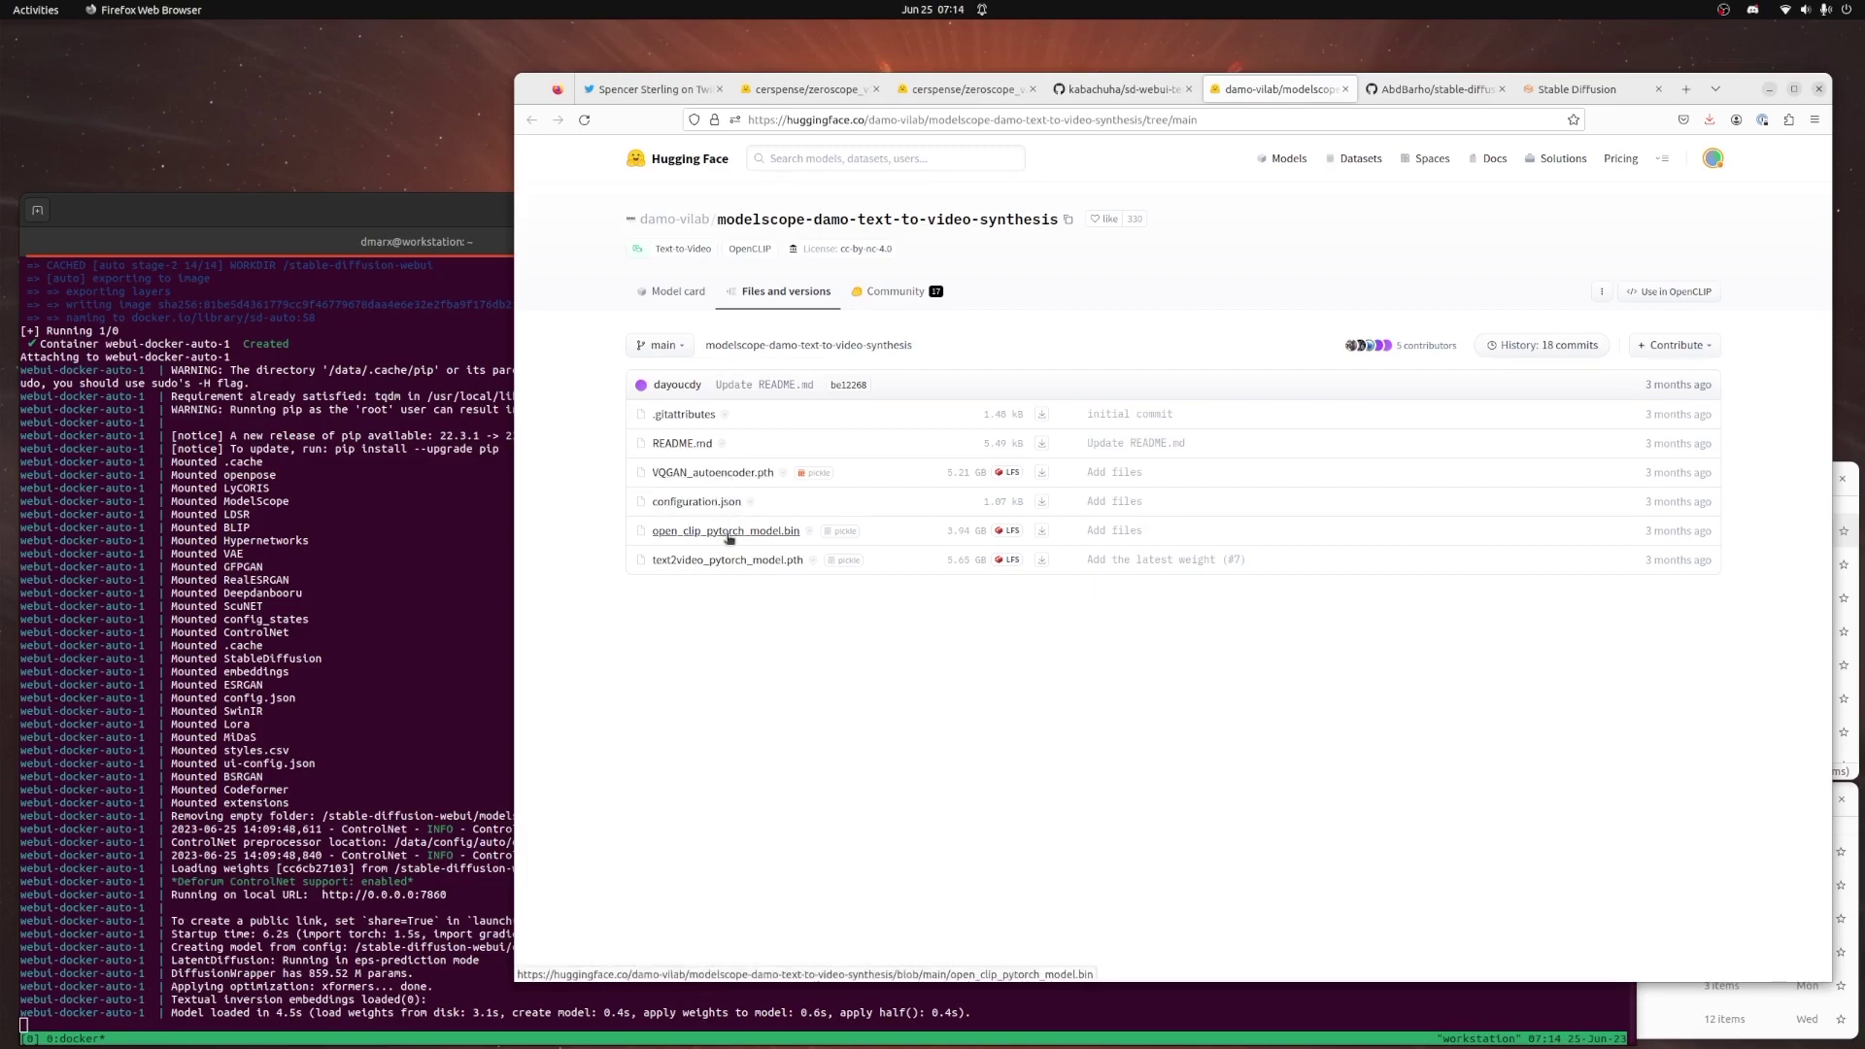
left_click(1042, 505)
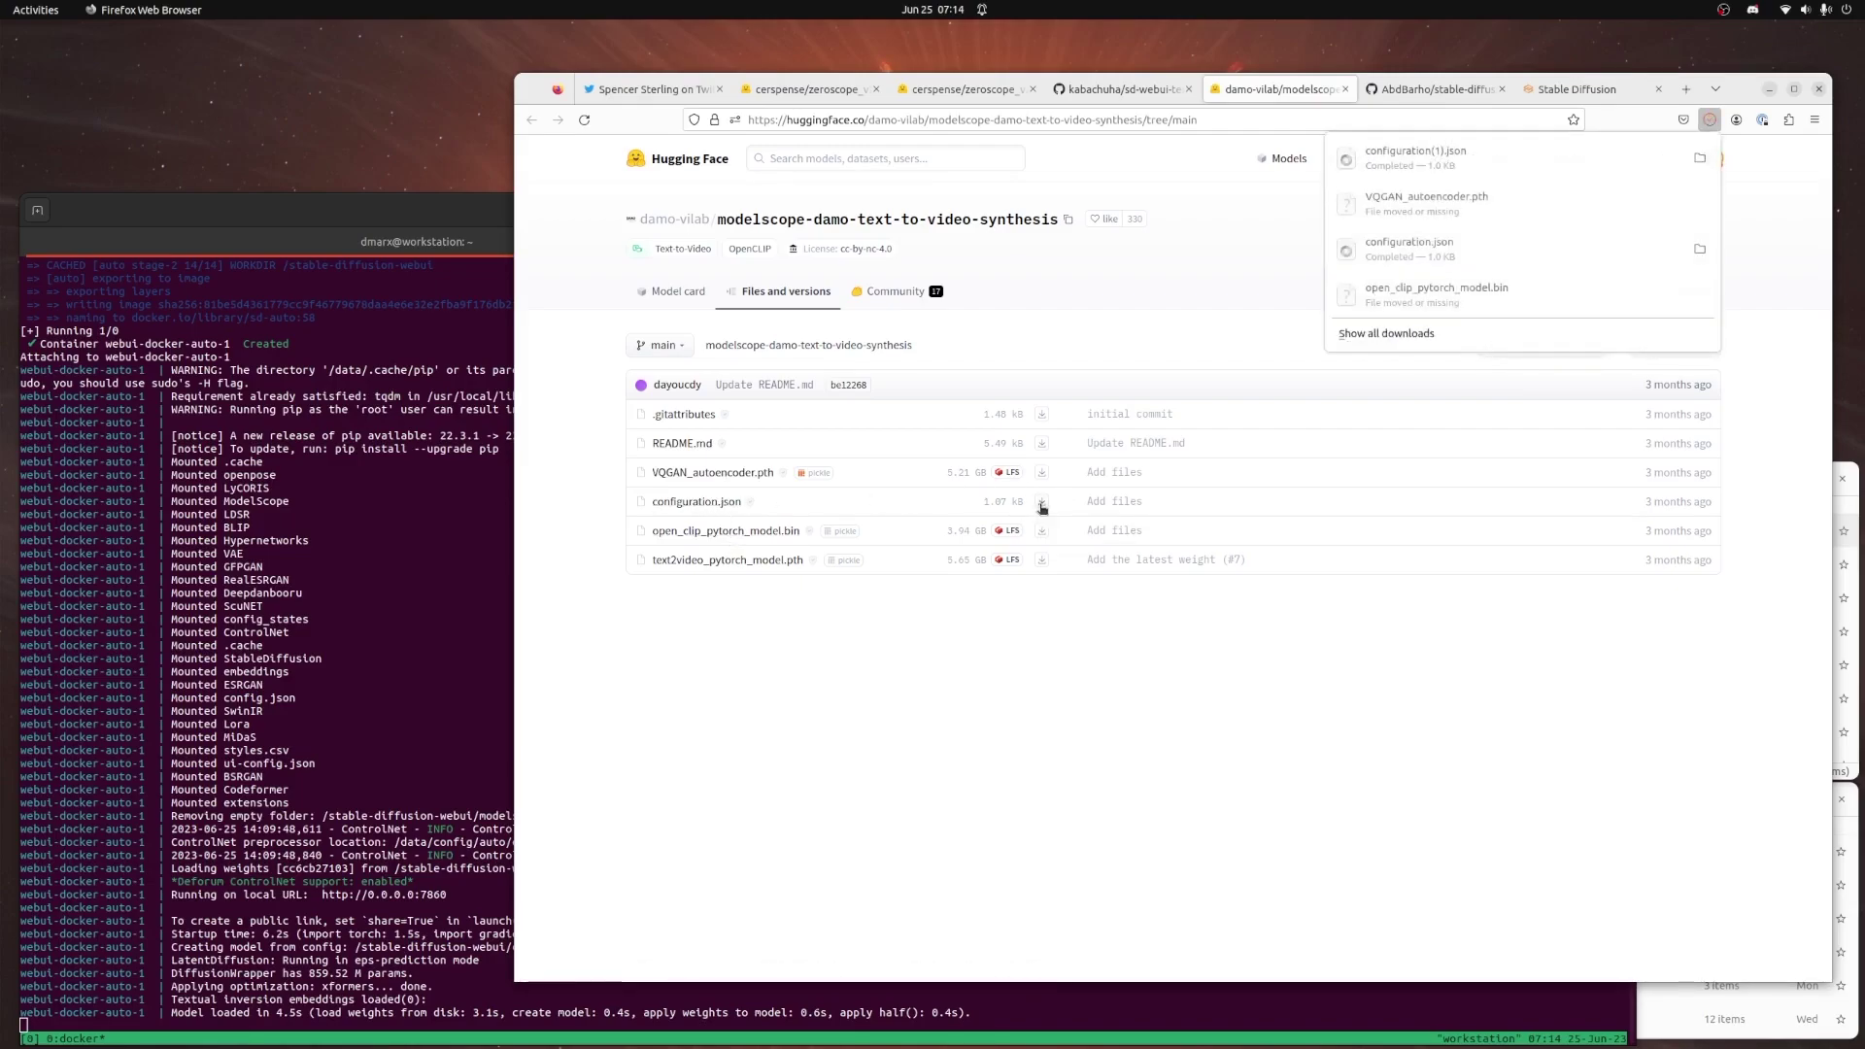
Open sd-docker/data/ModelScope/t2v in Files and select text2video_pytorch_model.pth
key("alt+Tab")
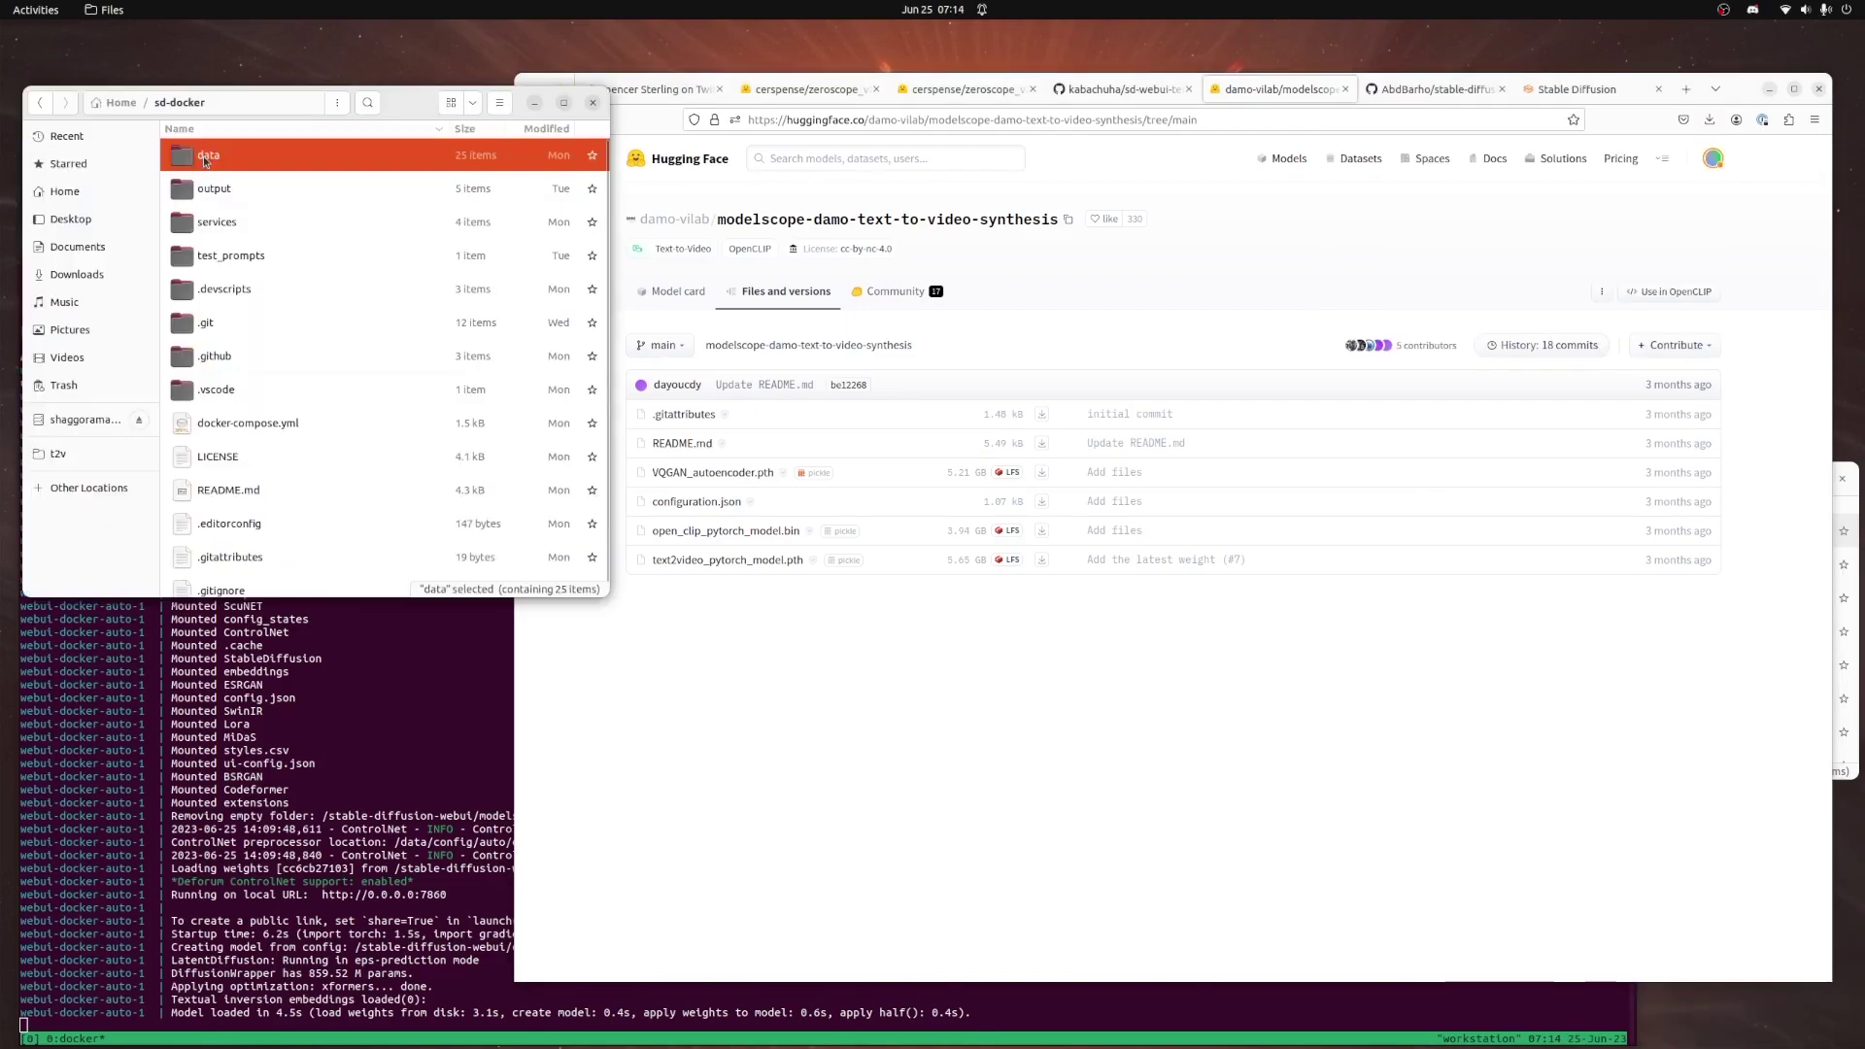
double_click(204, 162)
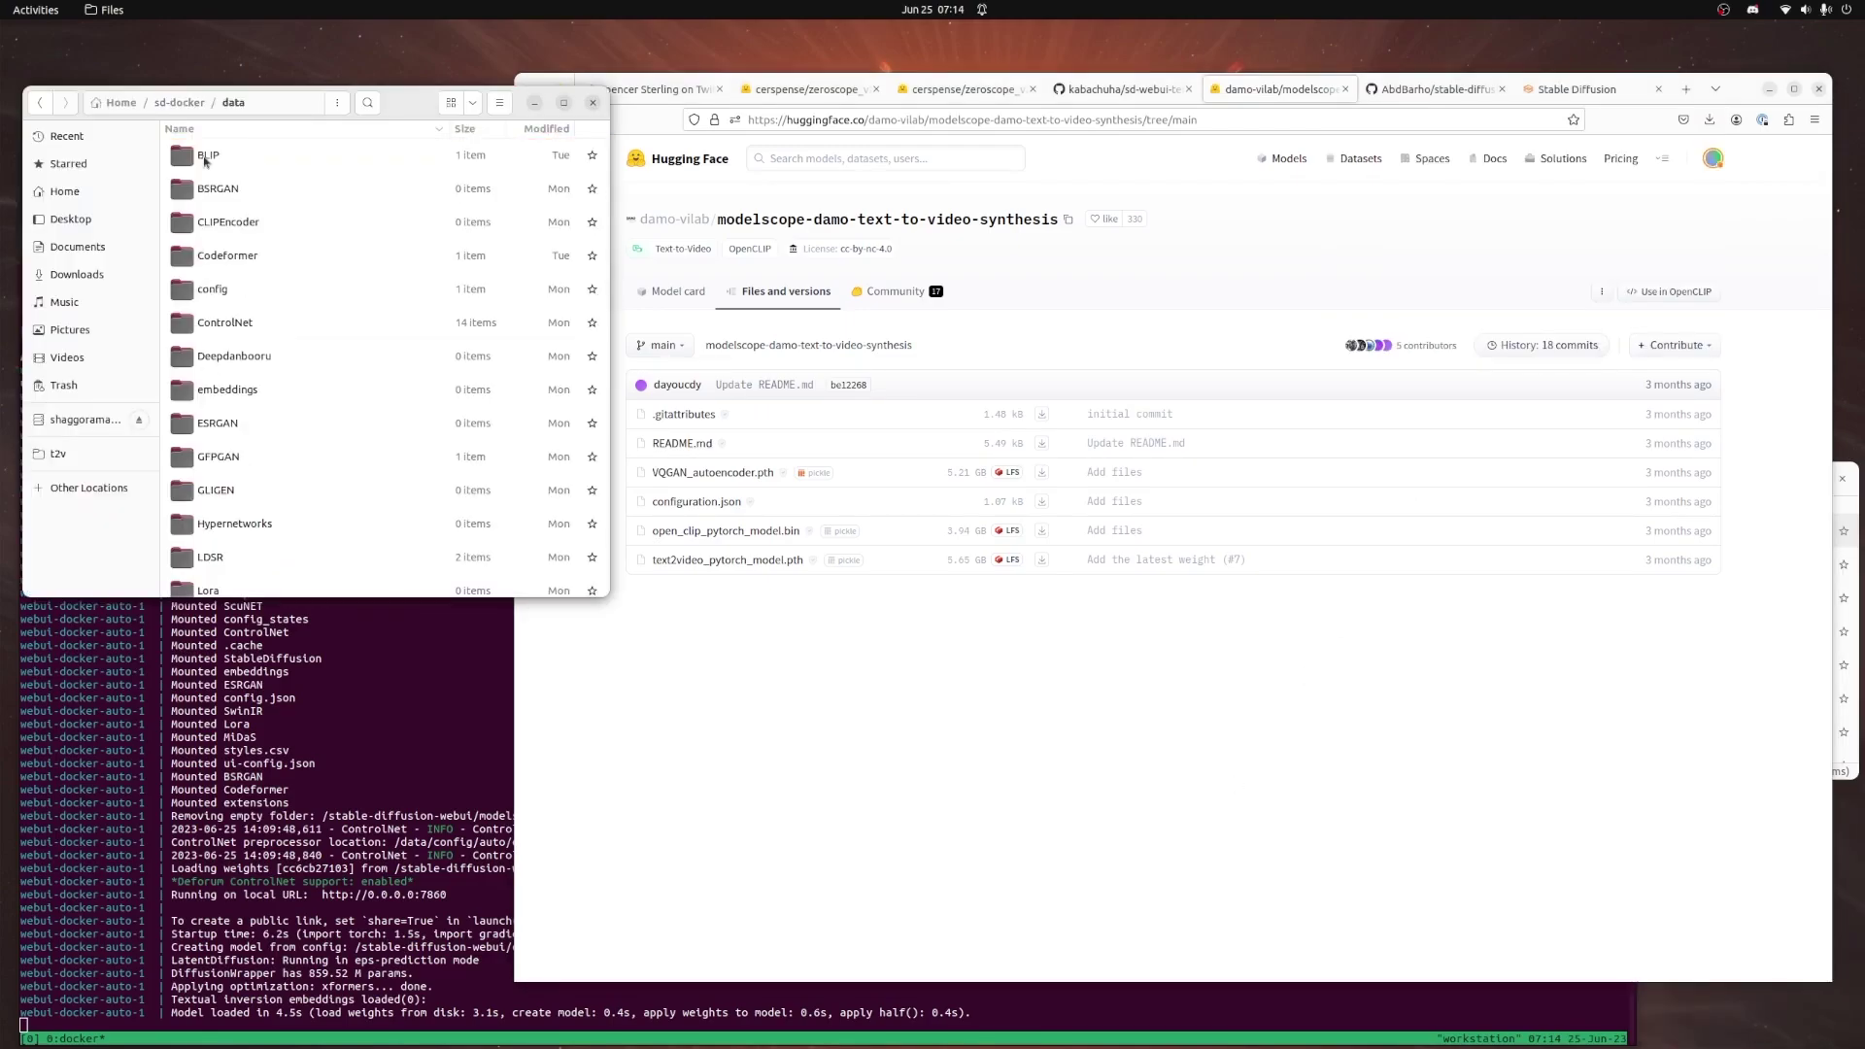
double_click(229, 647)
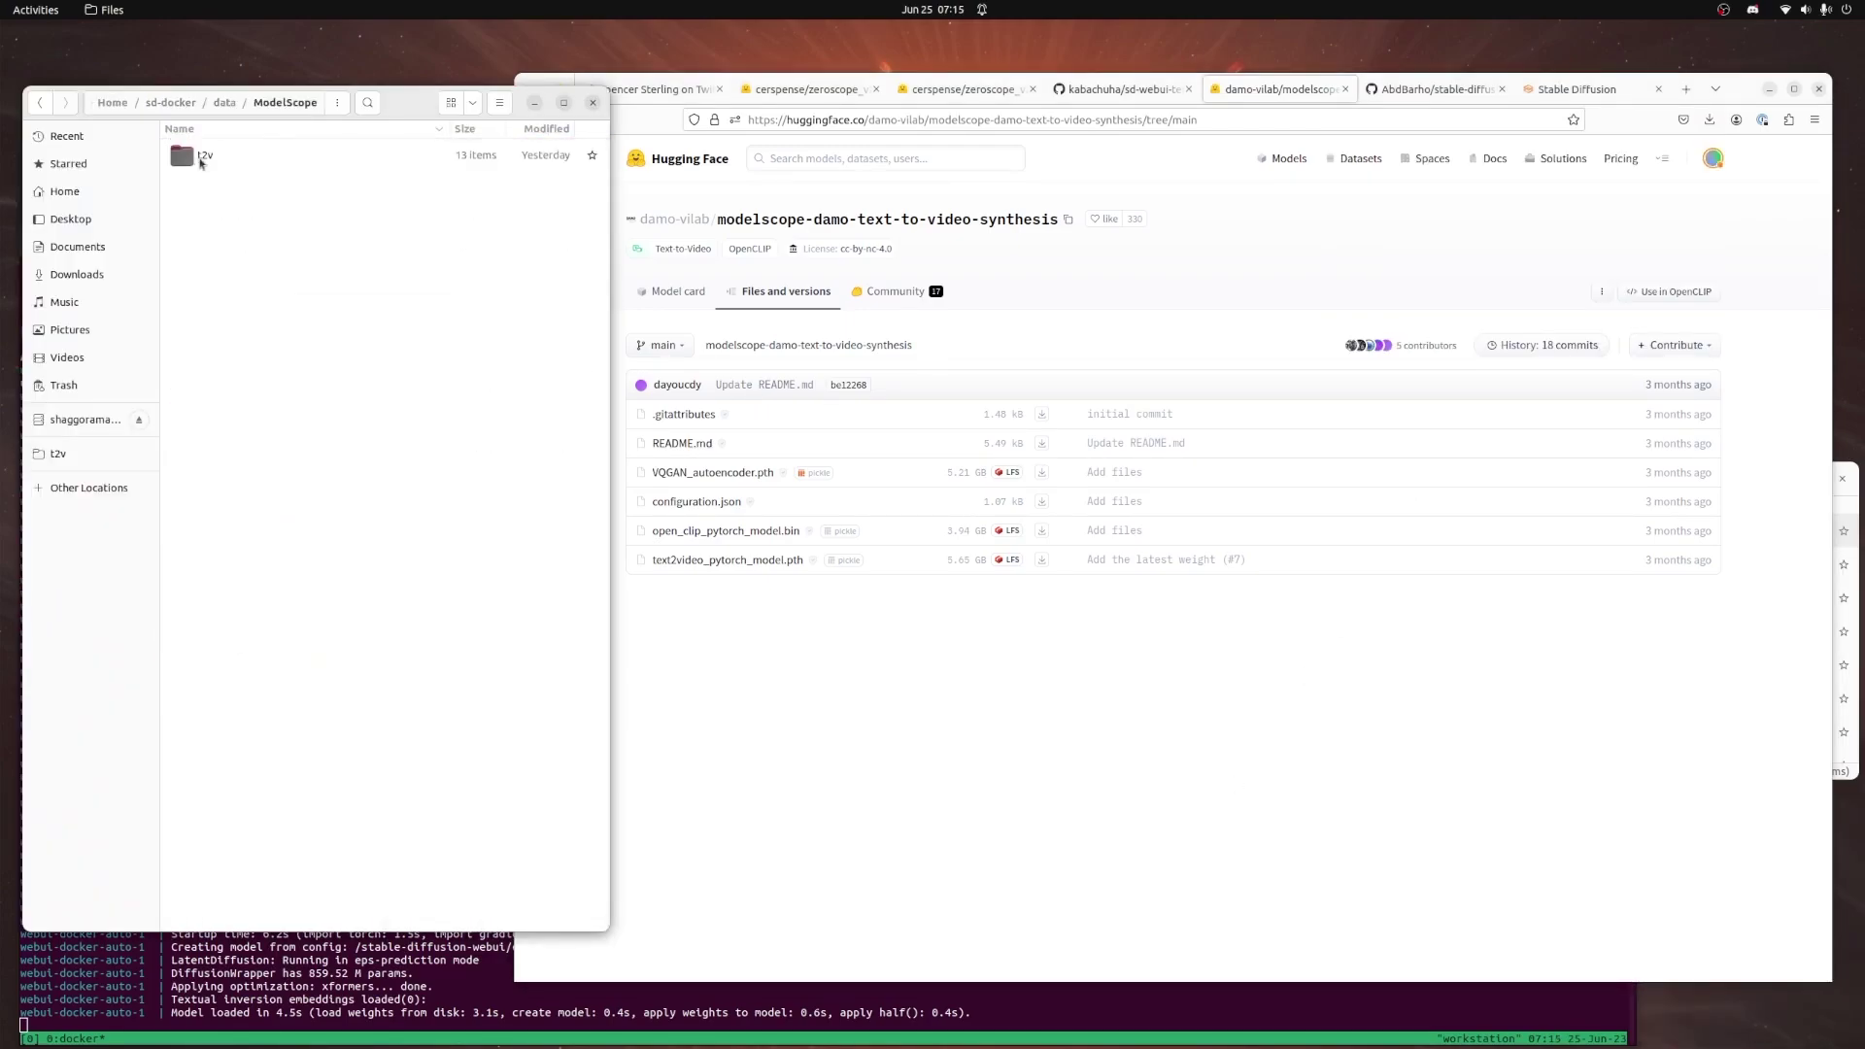
left_click(194, 162)
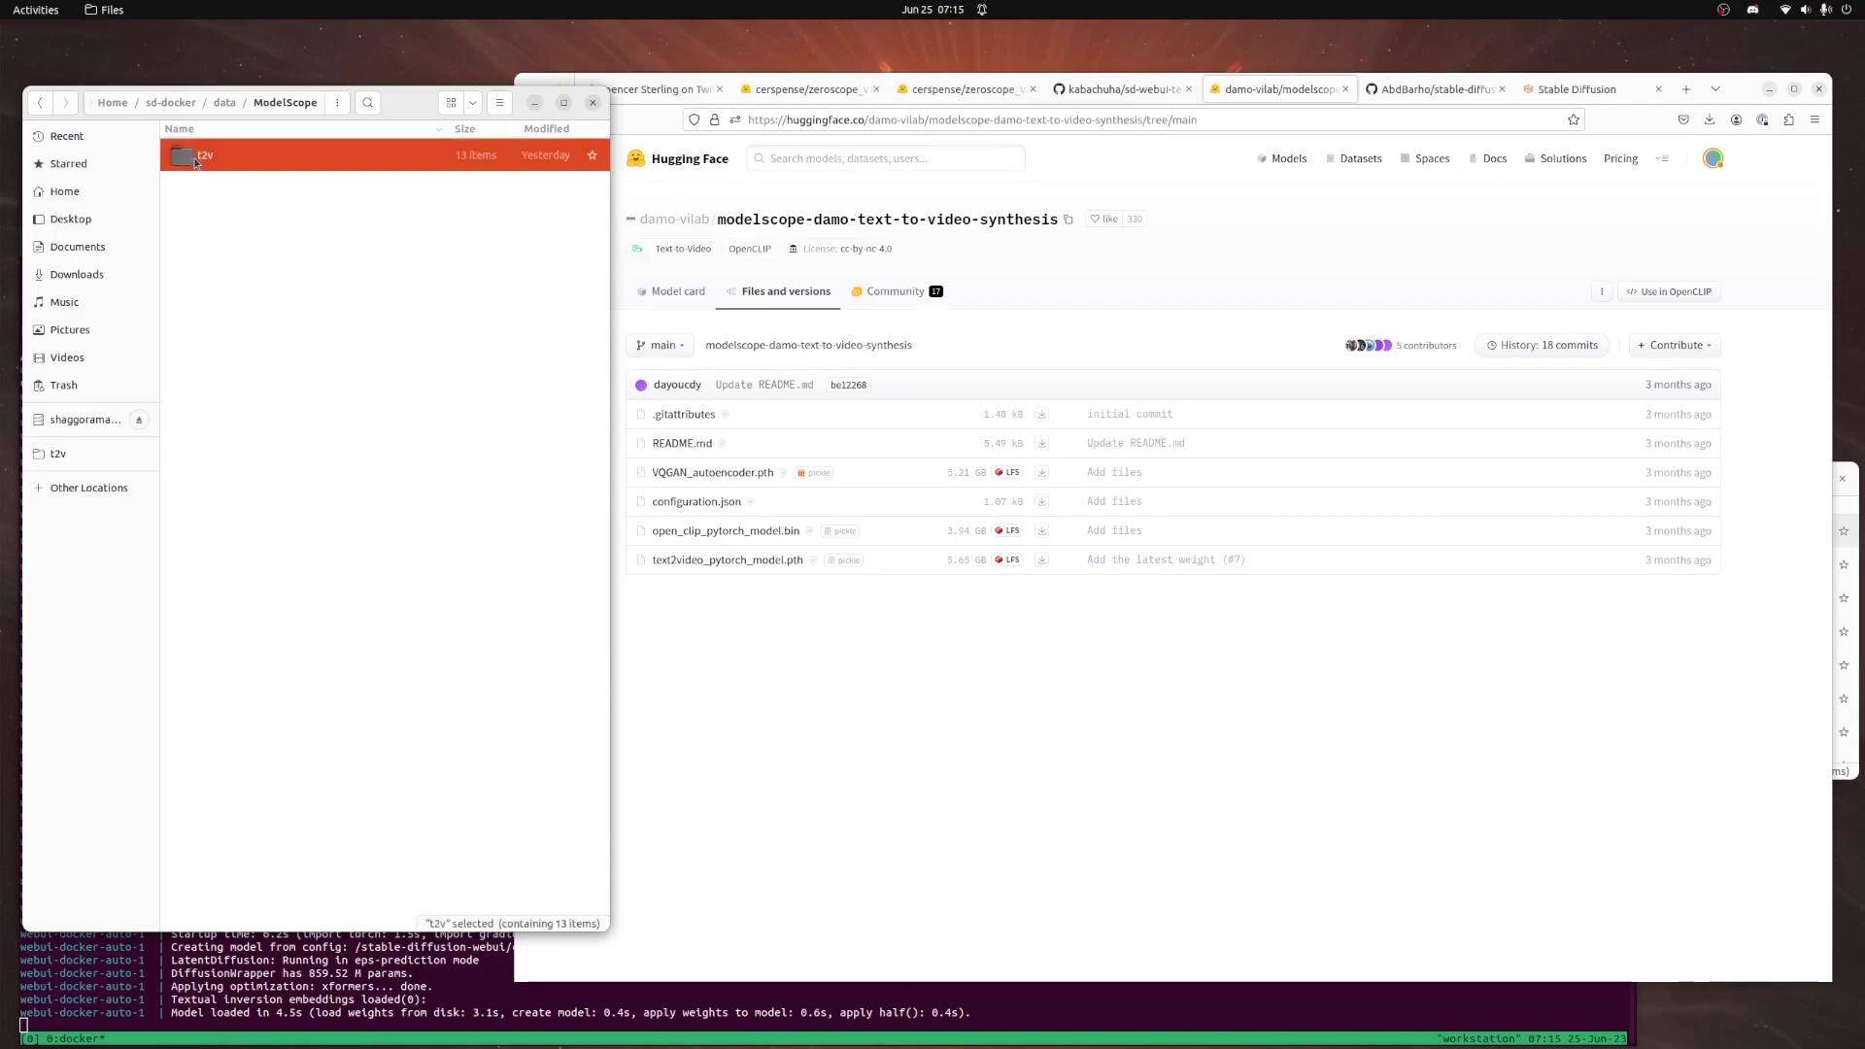
double_click(195, 162)
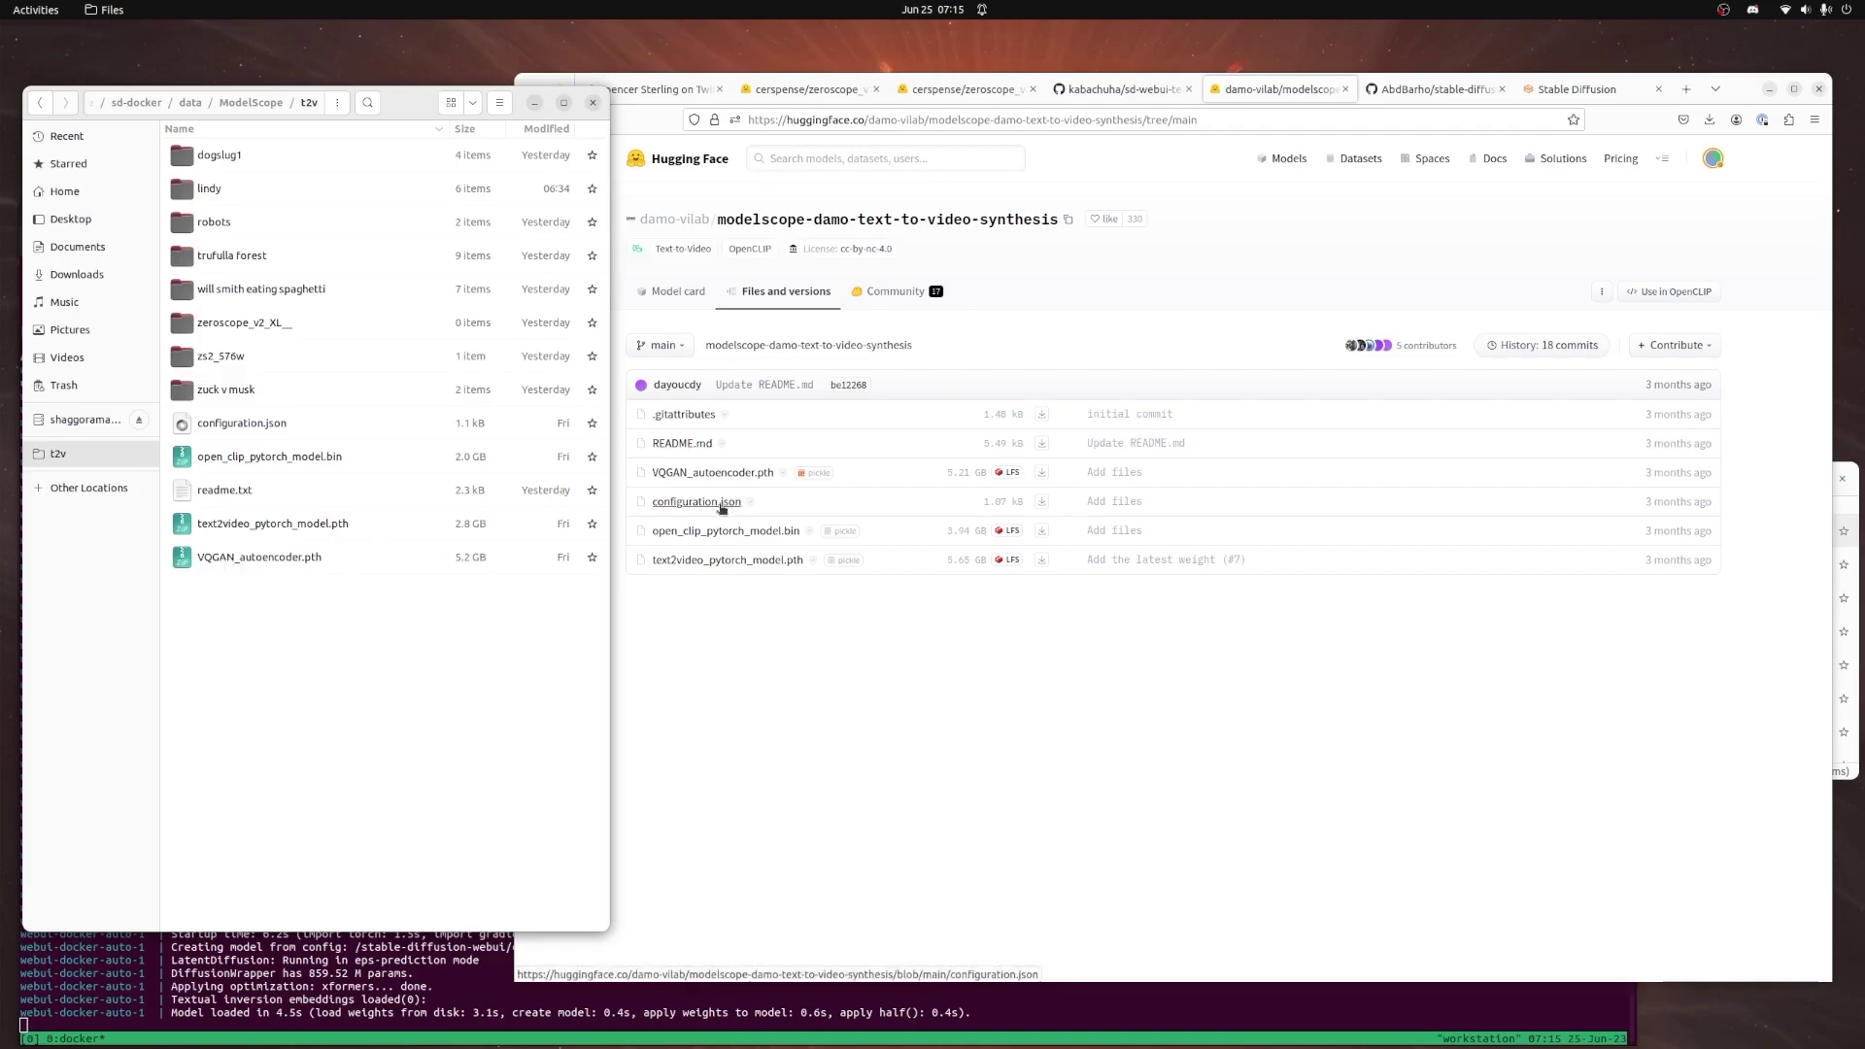
left_click(418, 525)
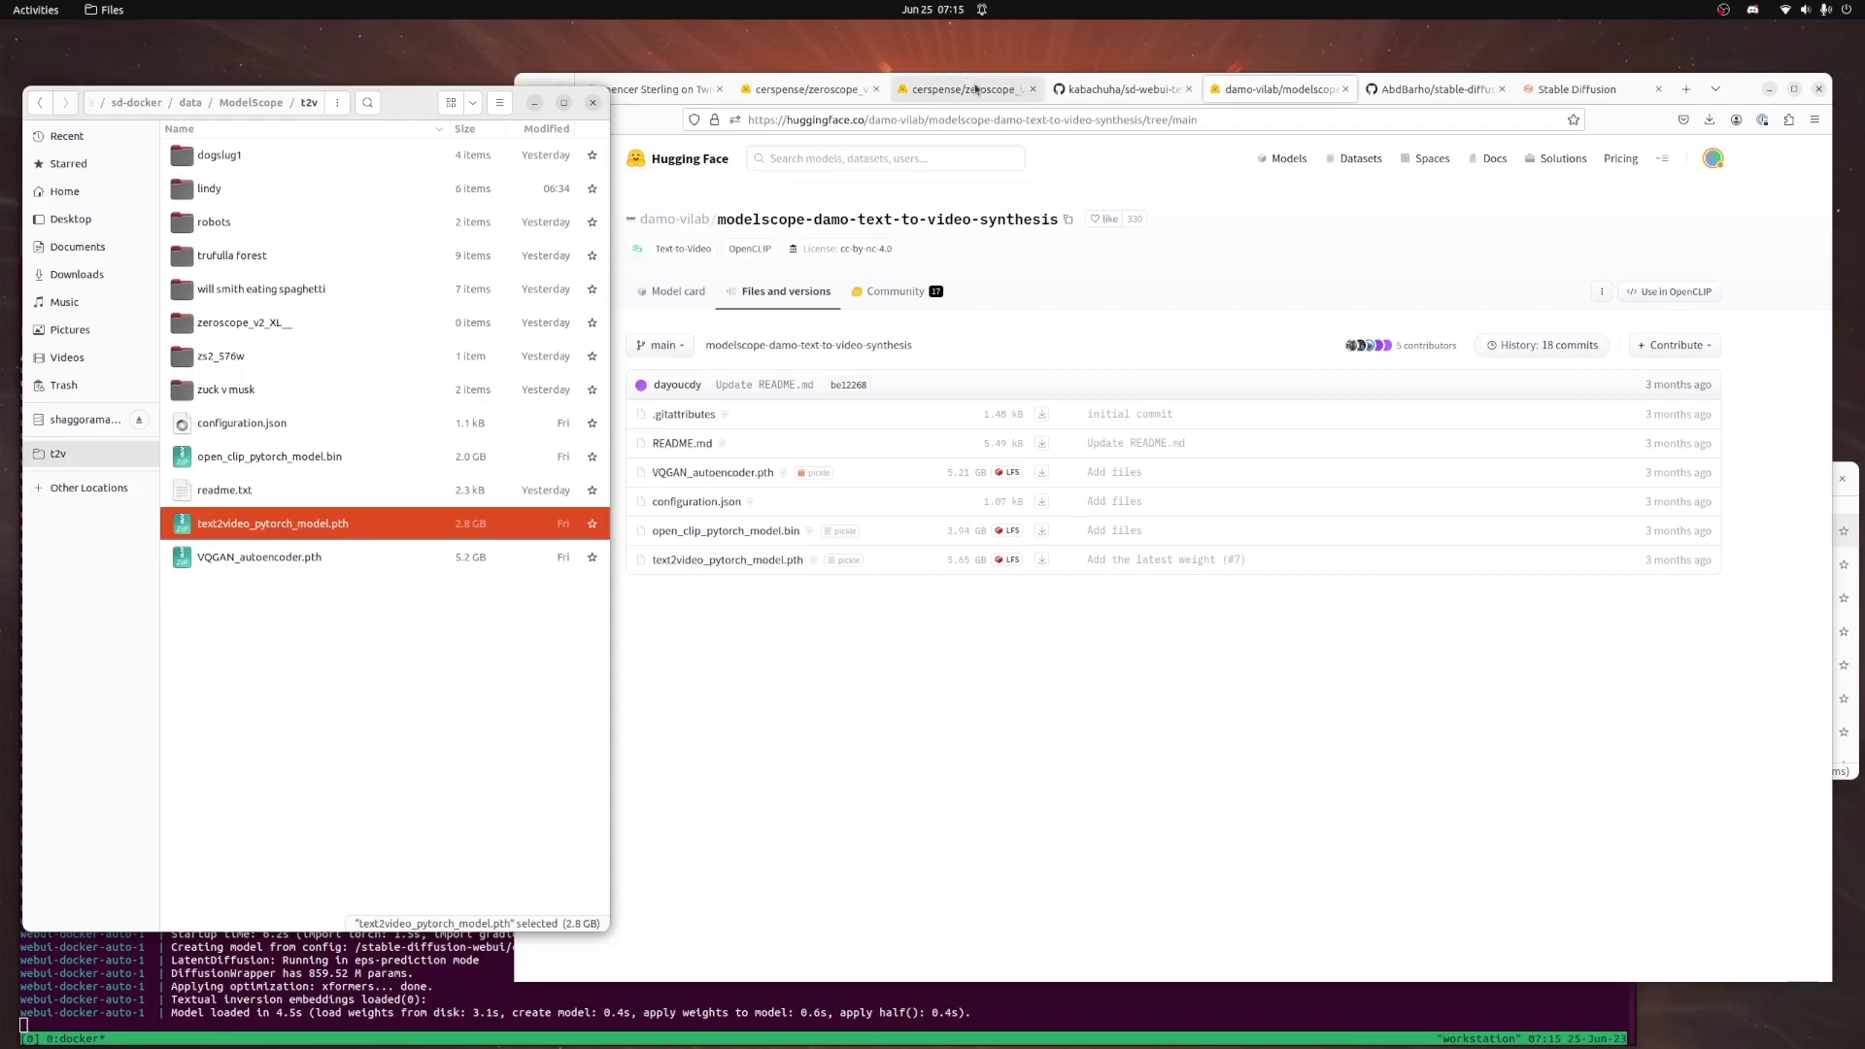
Compare with the zs2_576w and zs2_XL file pages, then return to the Files window
left_click(976, 89)
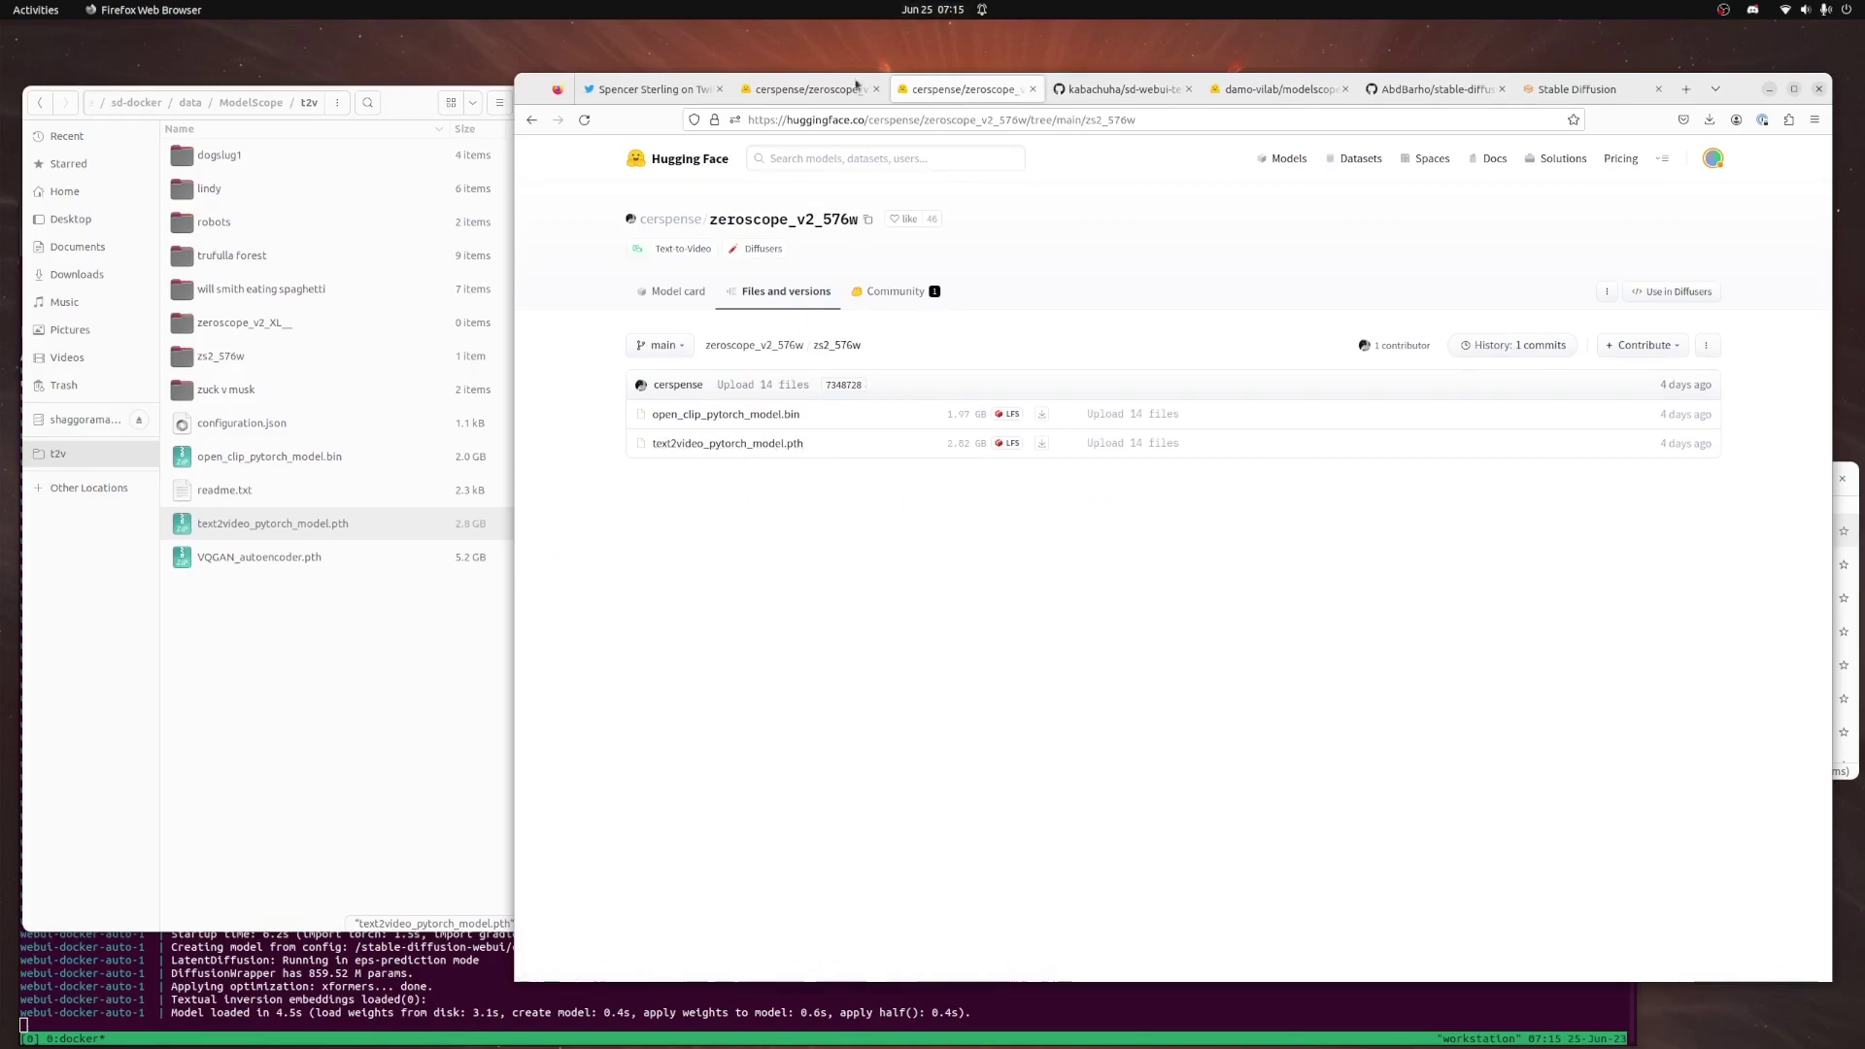
left_click(807, 90)
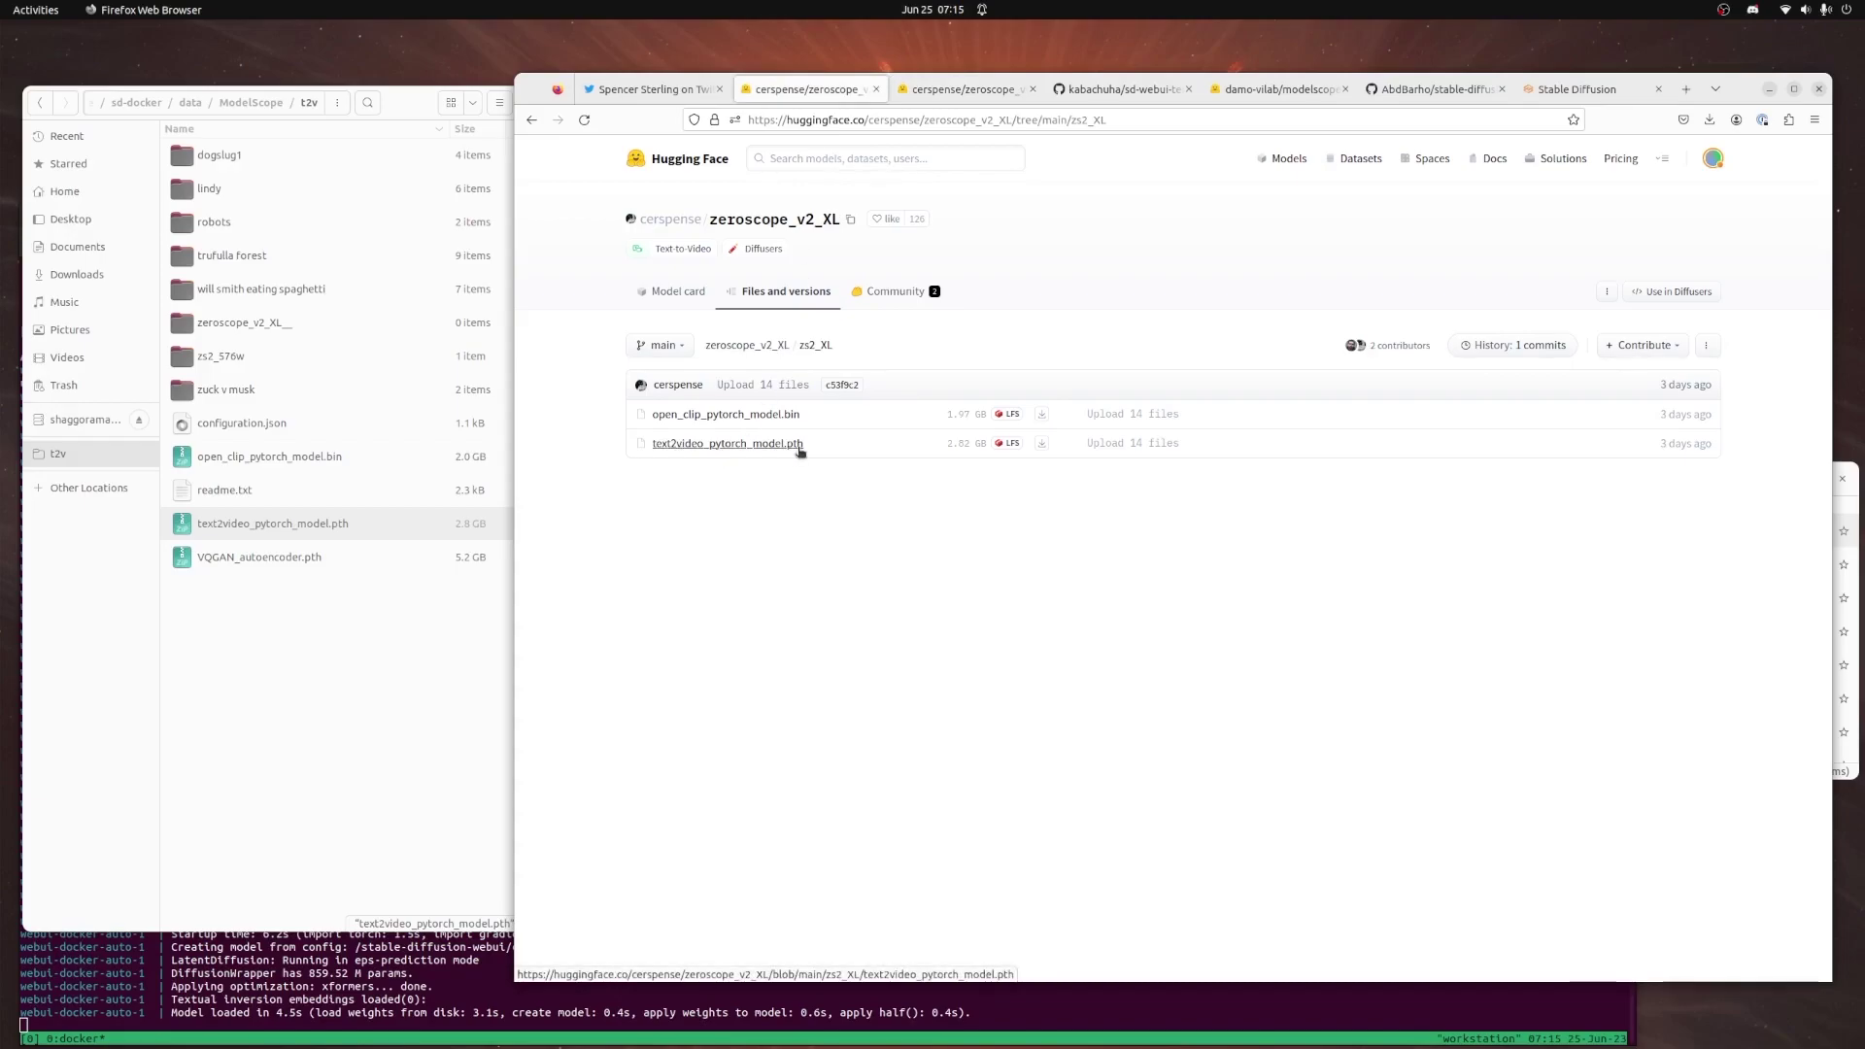
left_click(314, 708)
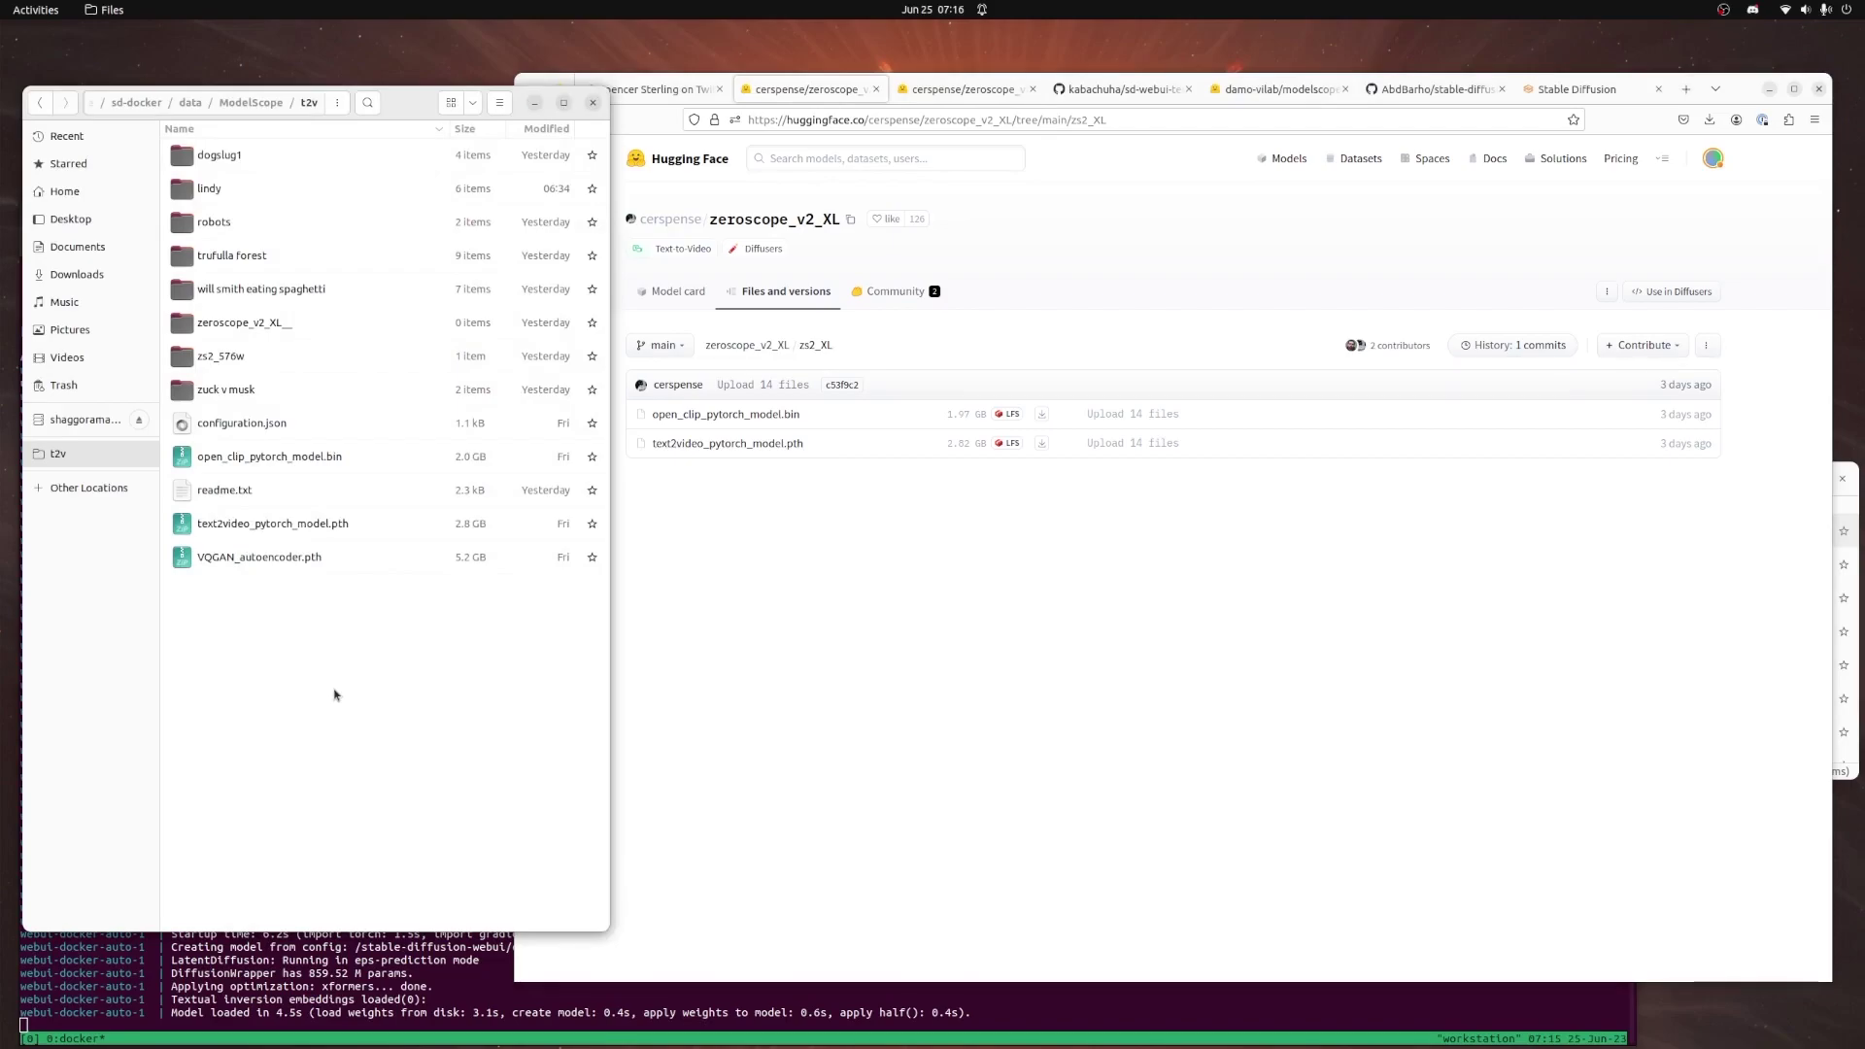
Browse the zeroscope folders and move text2video_pytorch_model.pth into zeroscope_v2_XL_
left_click(226, 360)
left_click(267, 332)
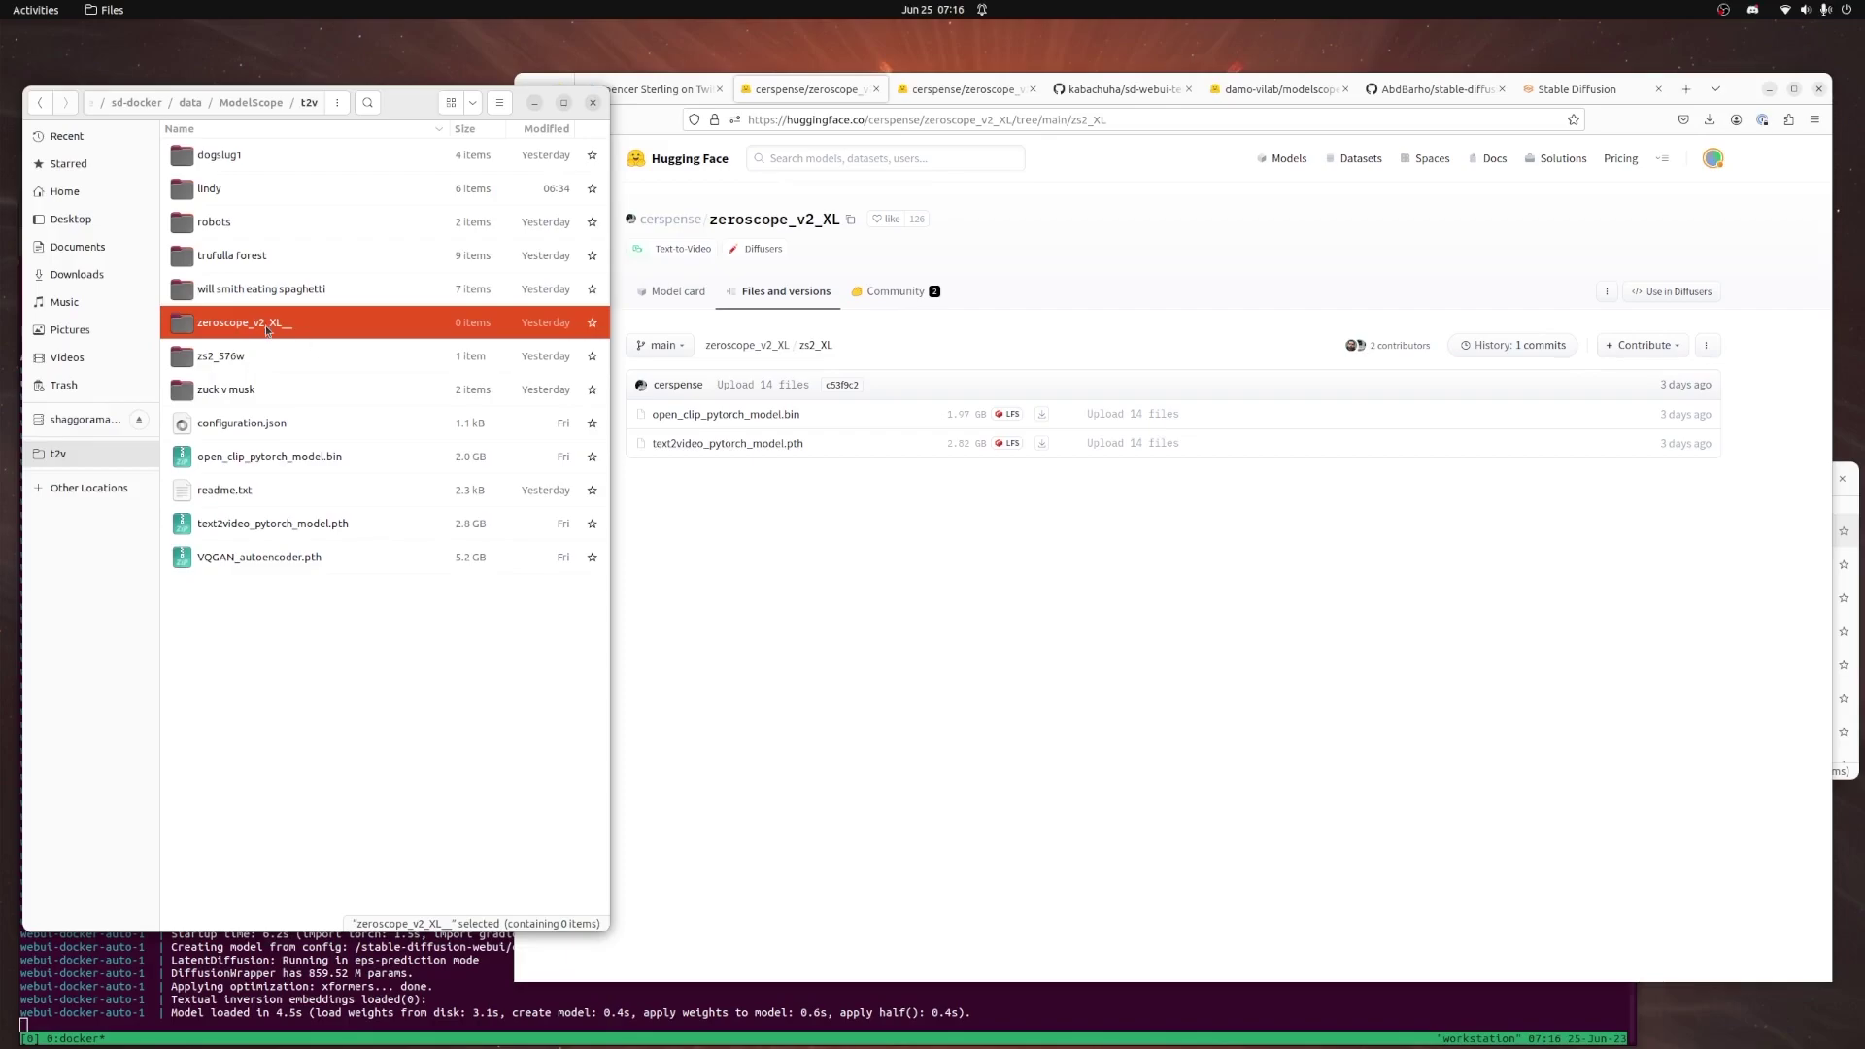
double_click(267, 330)
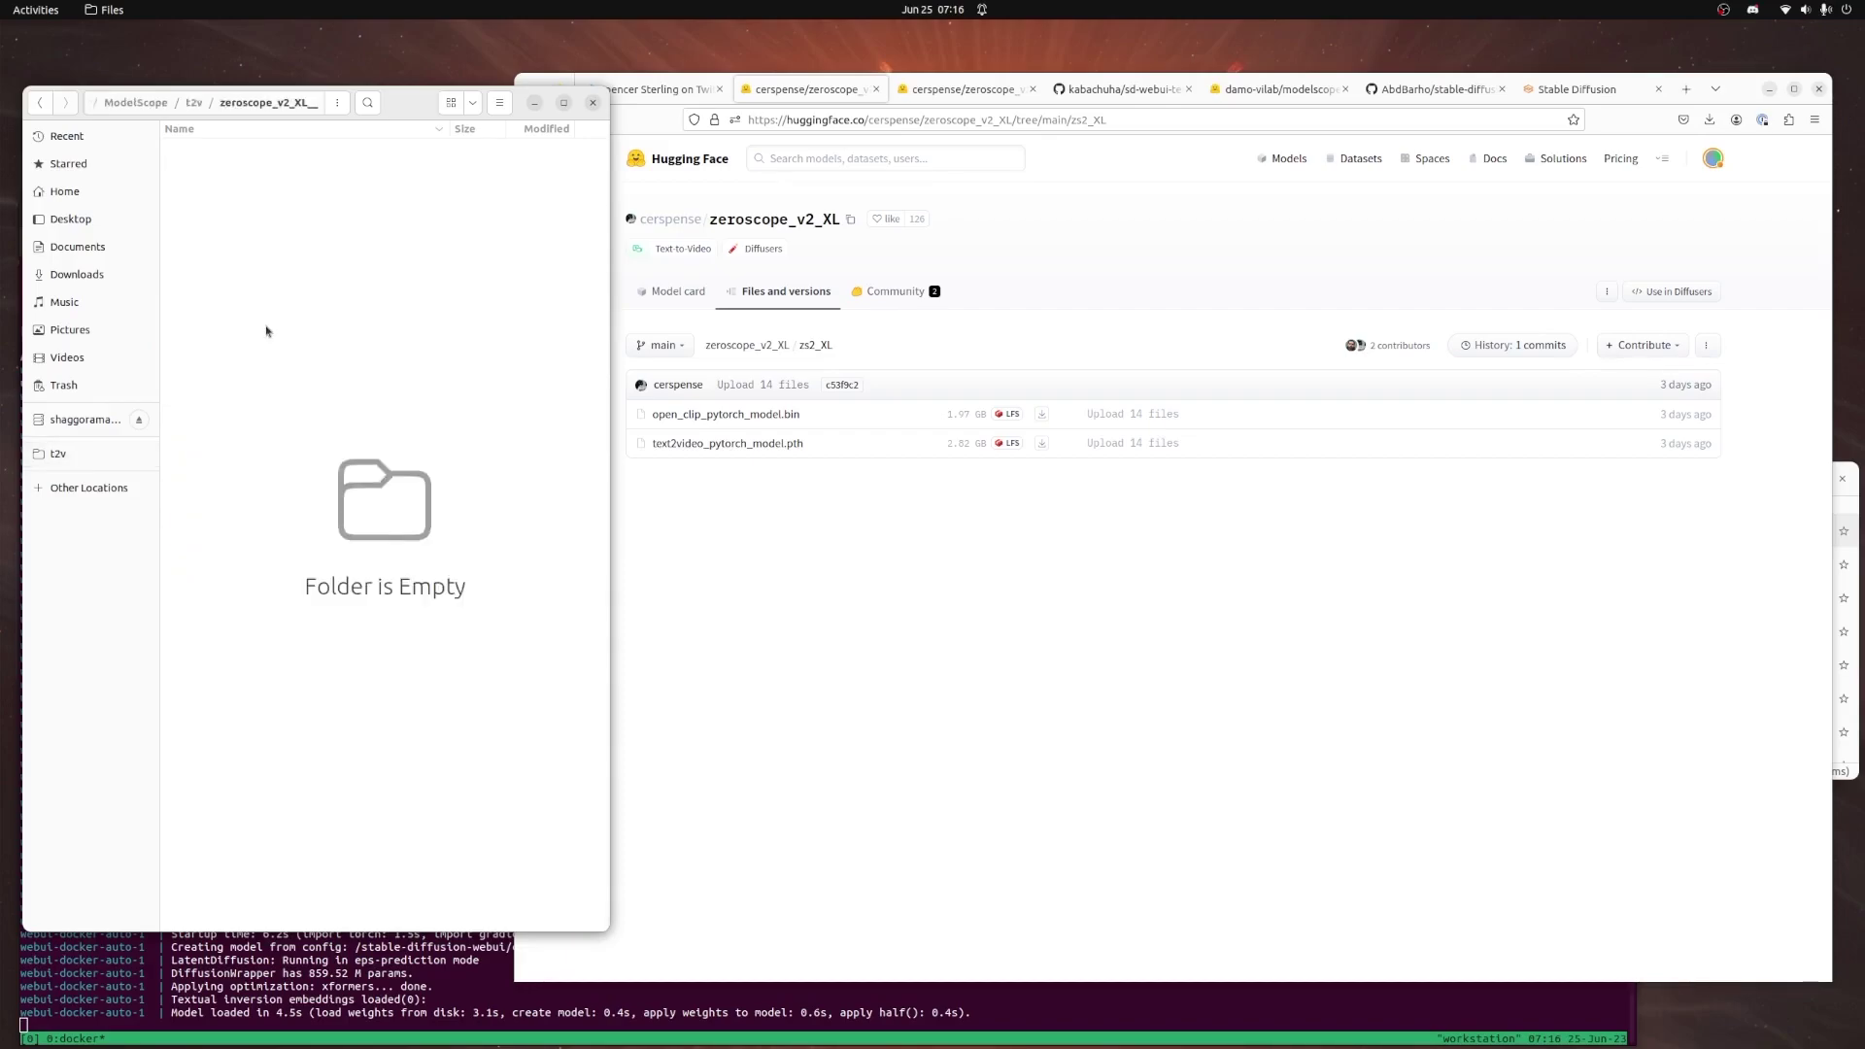
left_click(195, 102)
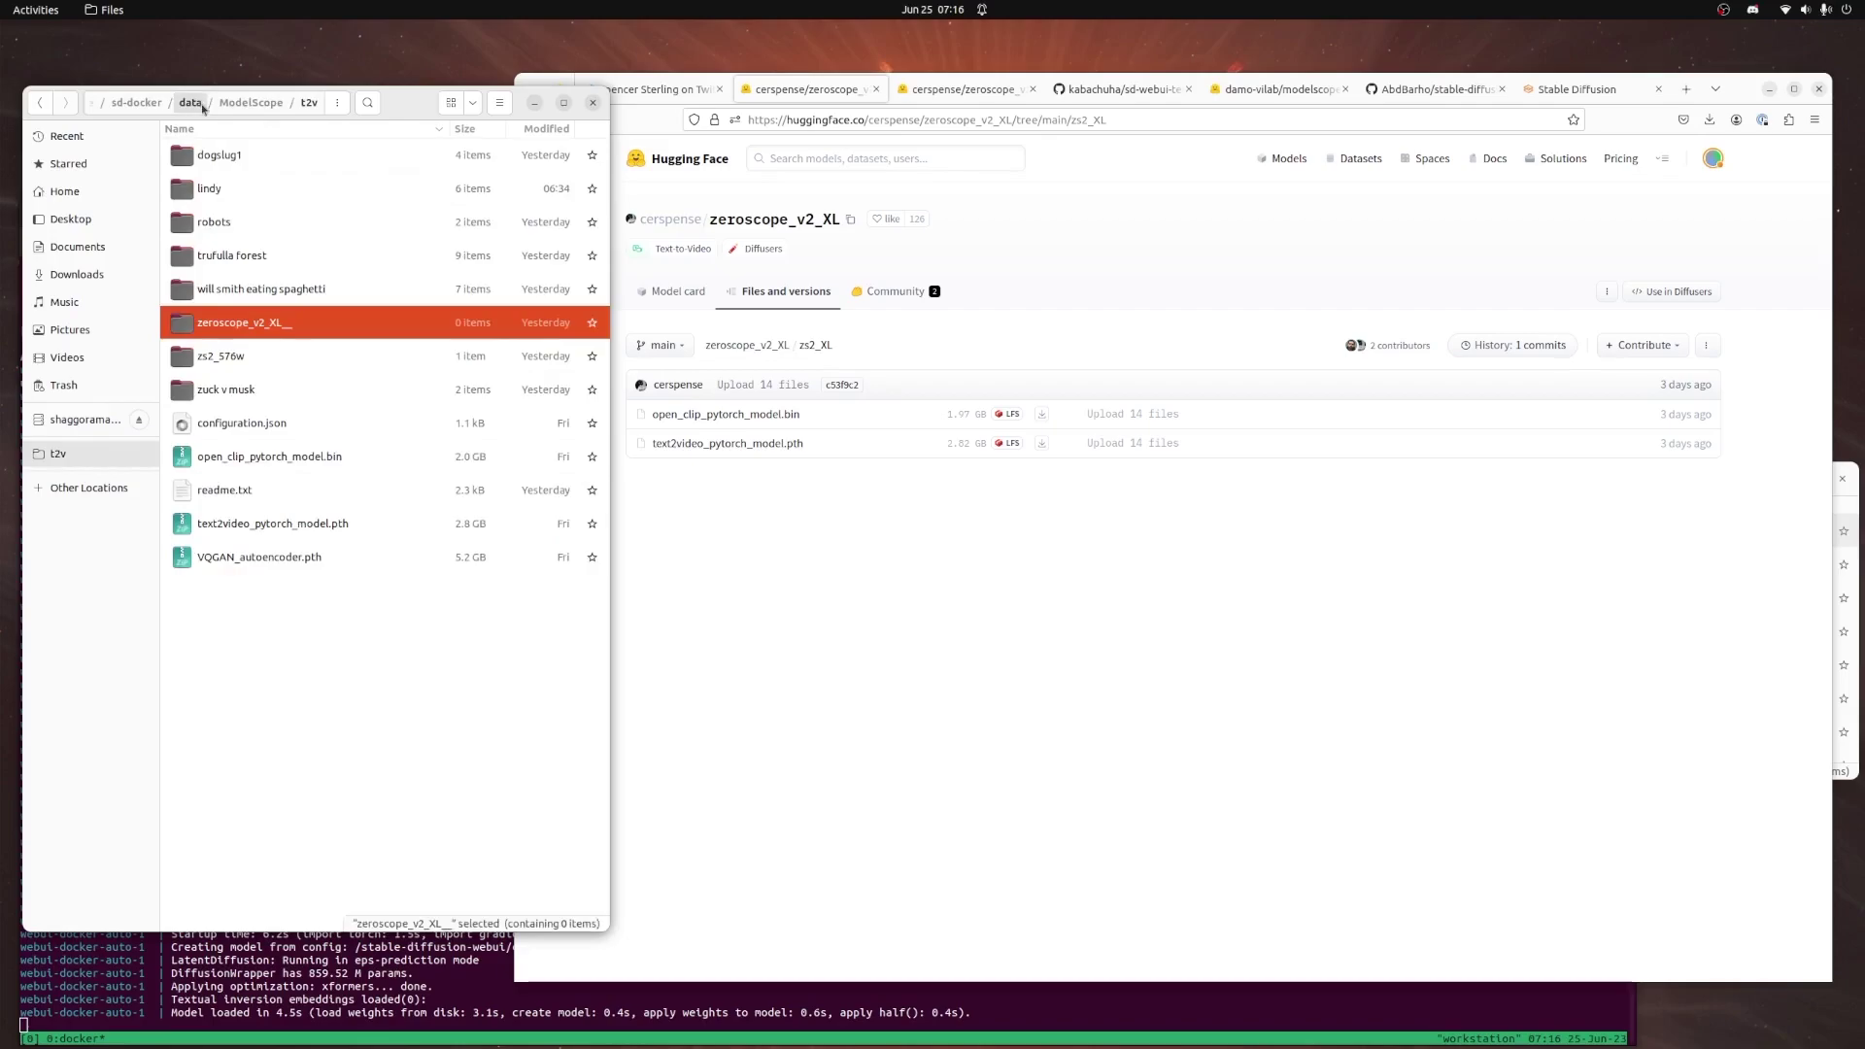
left_click(251, 362)
double_click(251, 361)
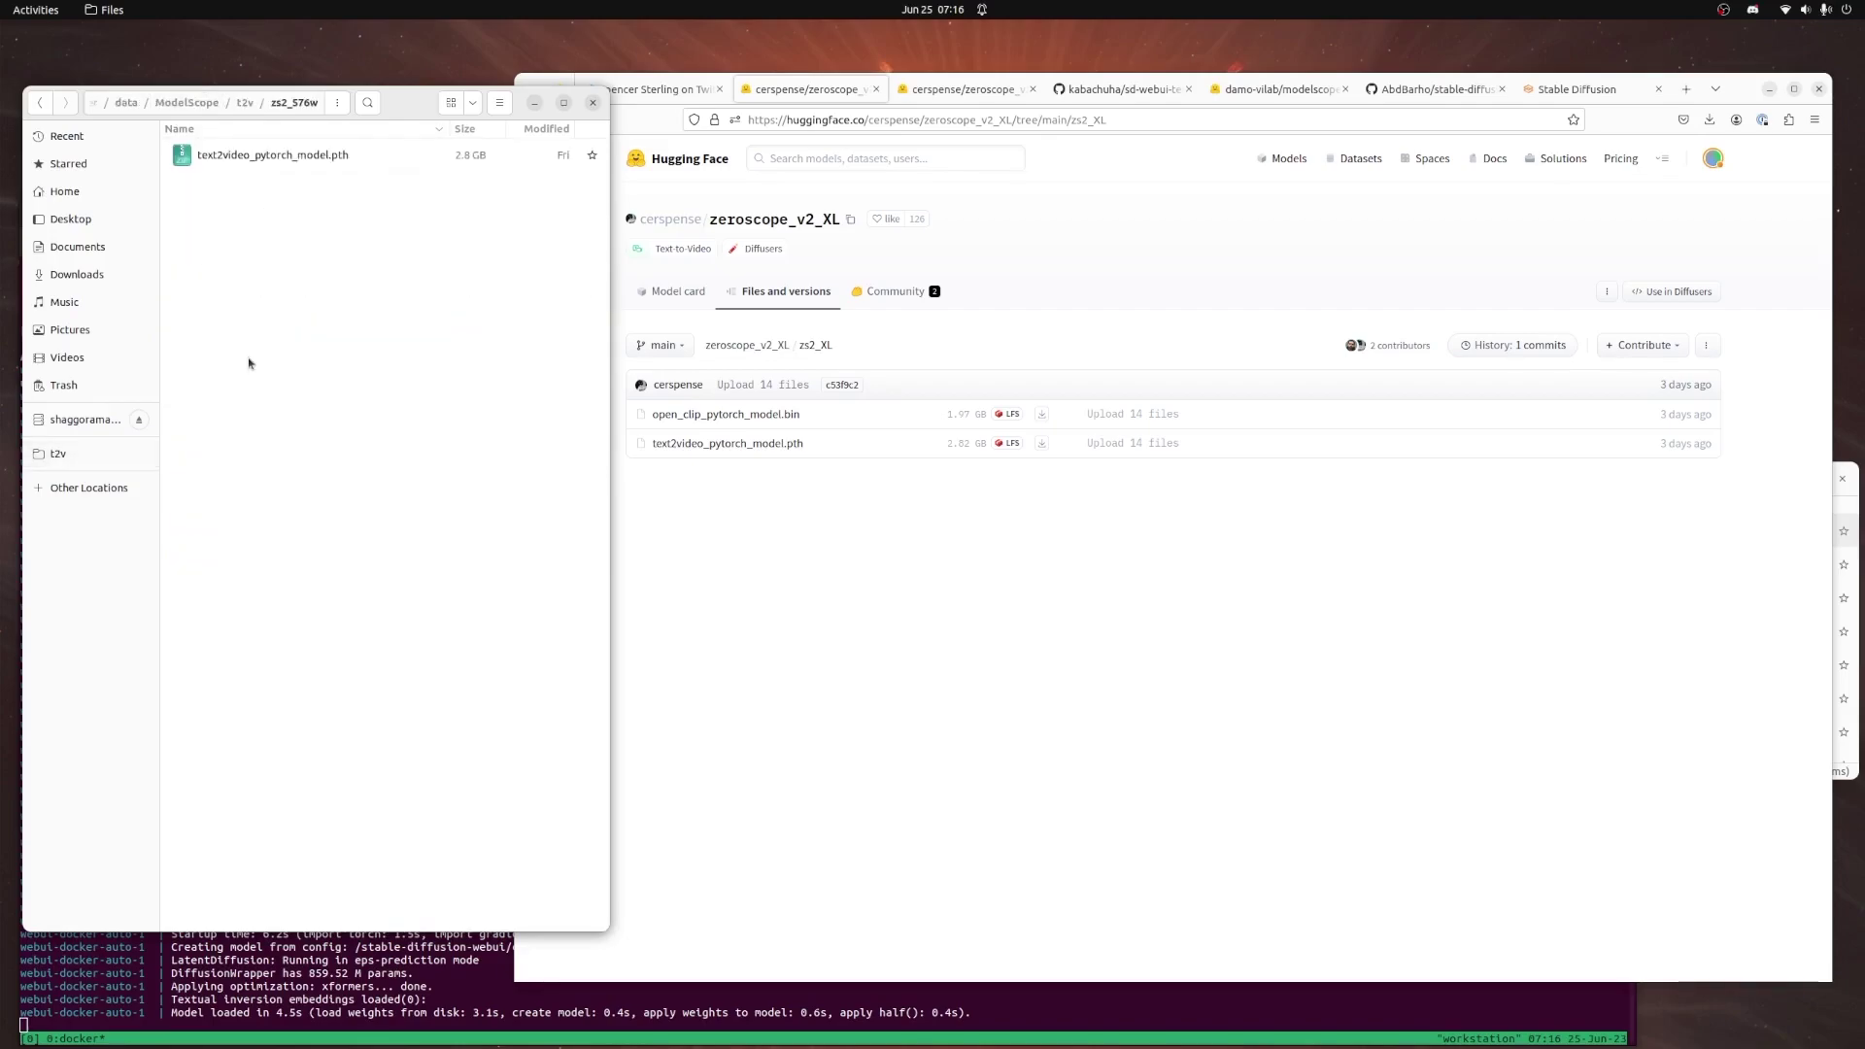
left_click(245, 102)
left_click(254, 529)
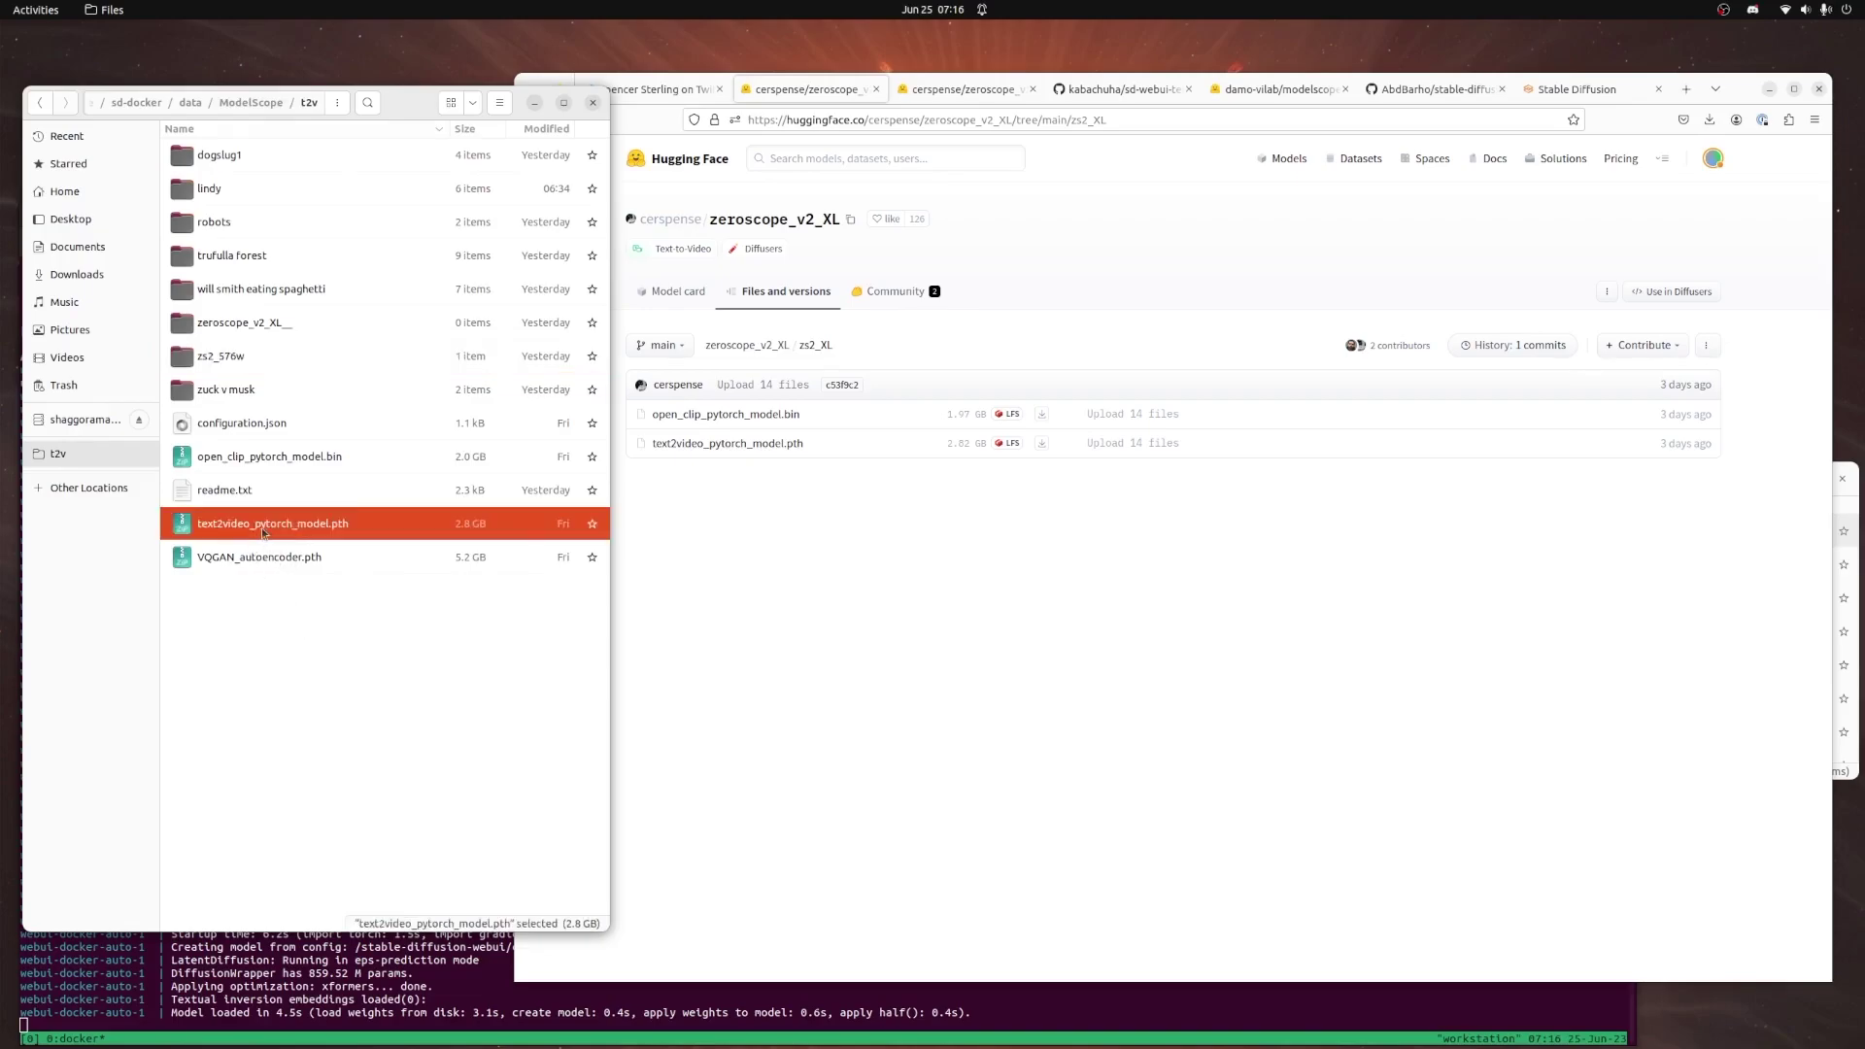
left_click_drag(262, 533, 317, 329)
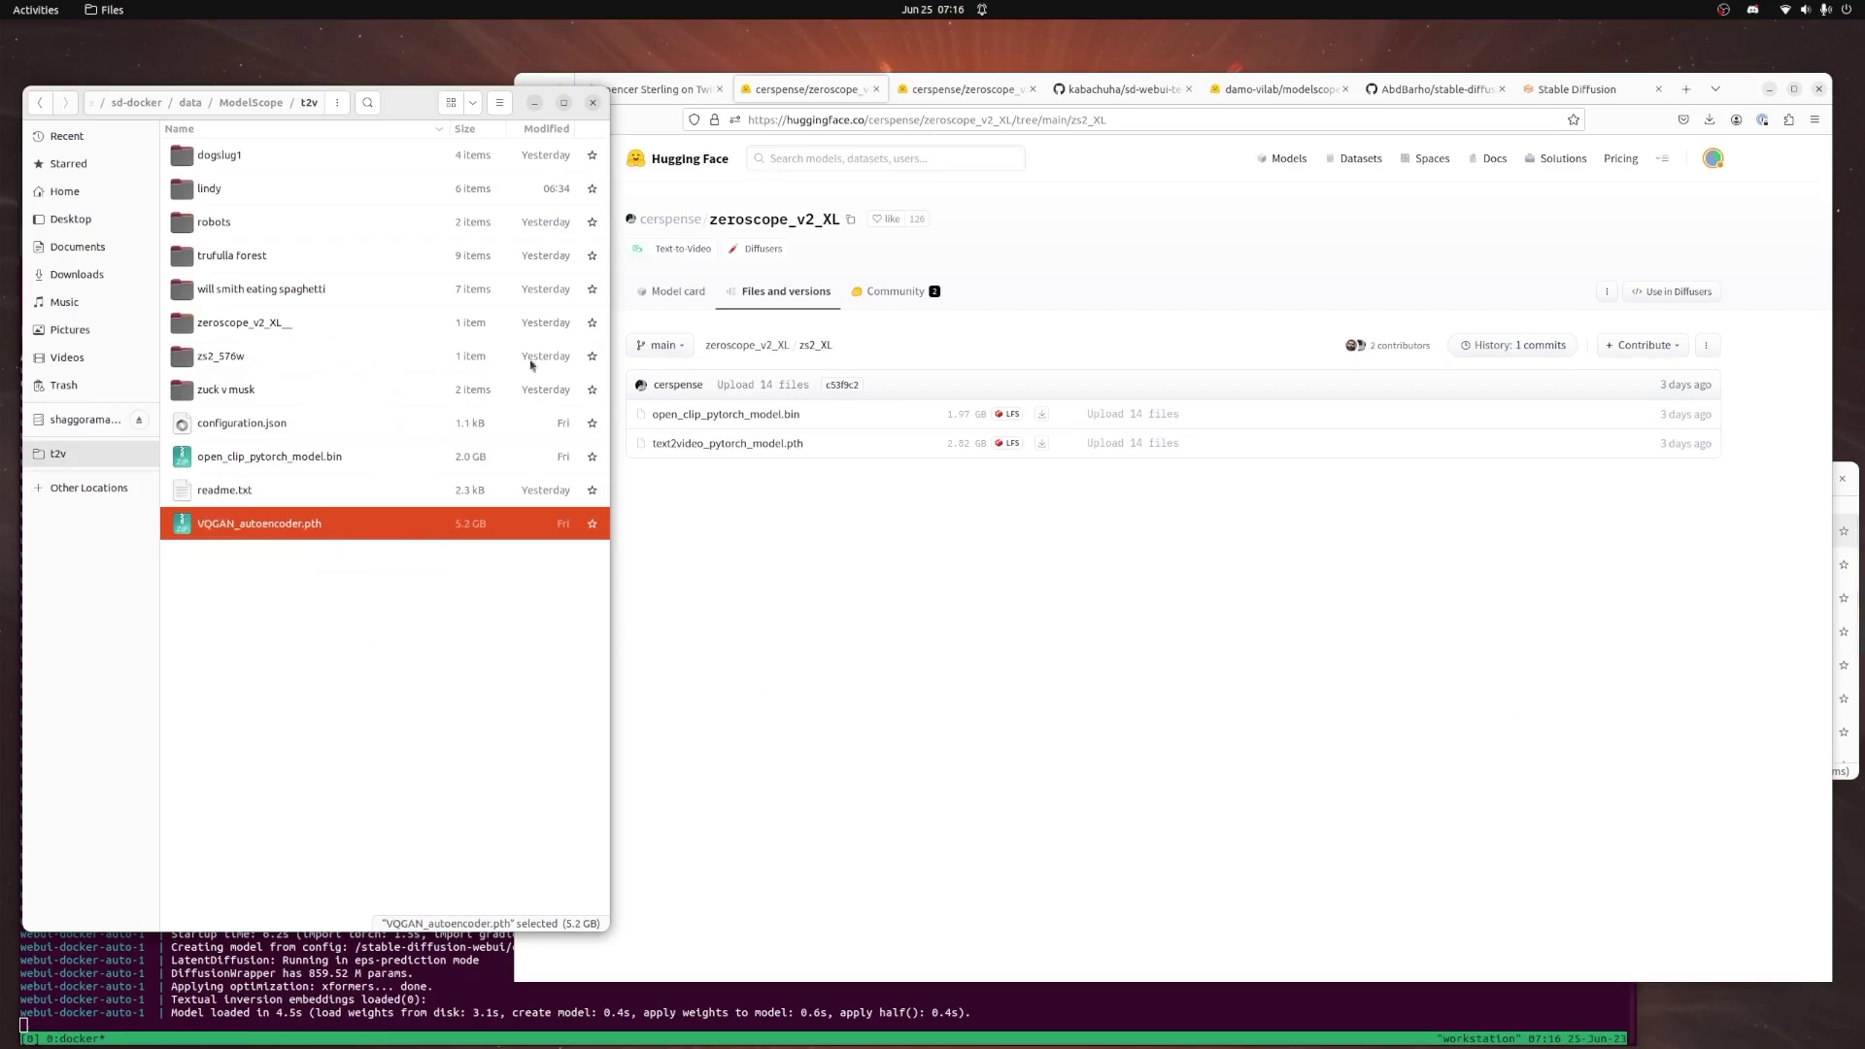
Move the 576w text2video_pytorch_model.pth from zs2_576w into t2v, leaving zs2_576w empty
right_click(208, 355)
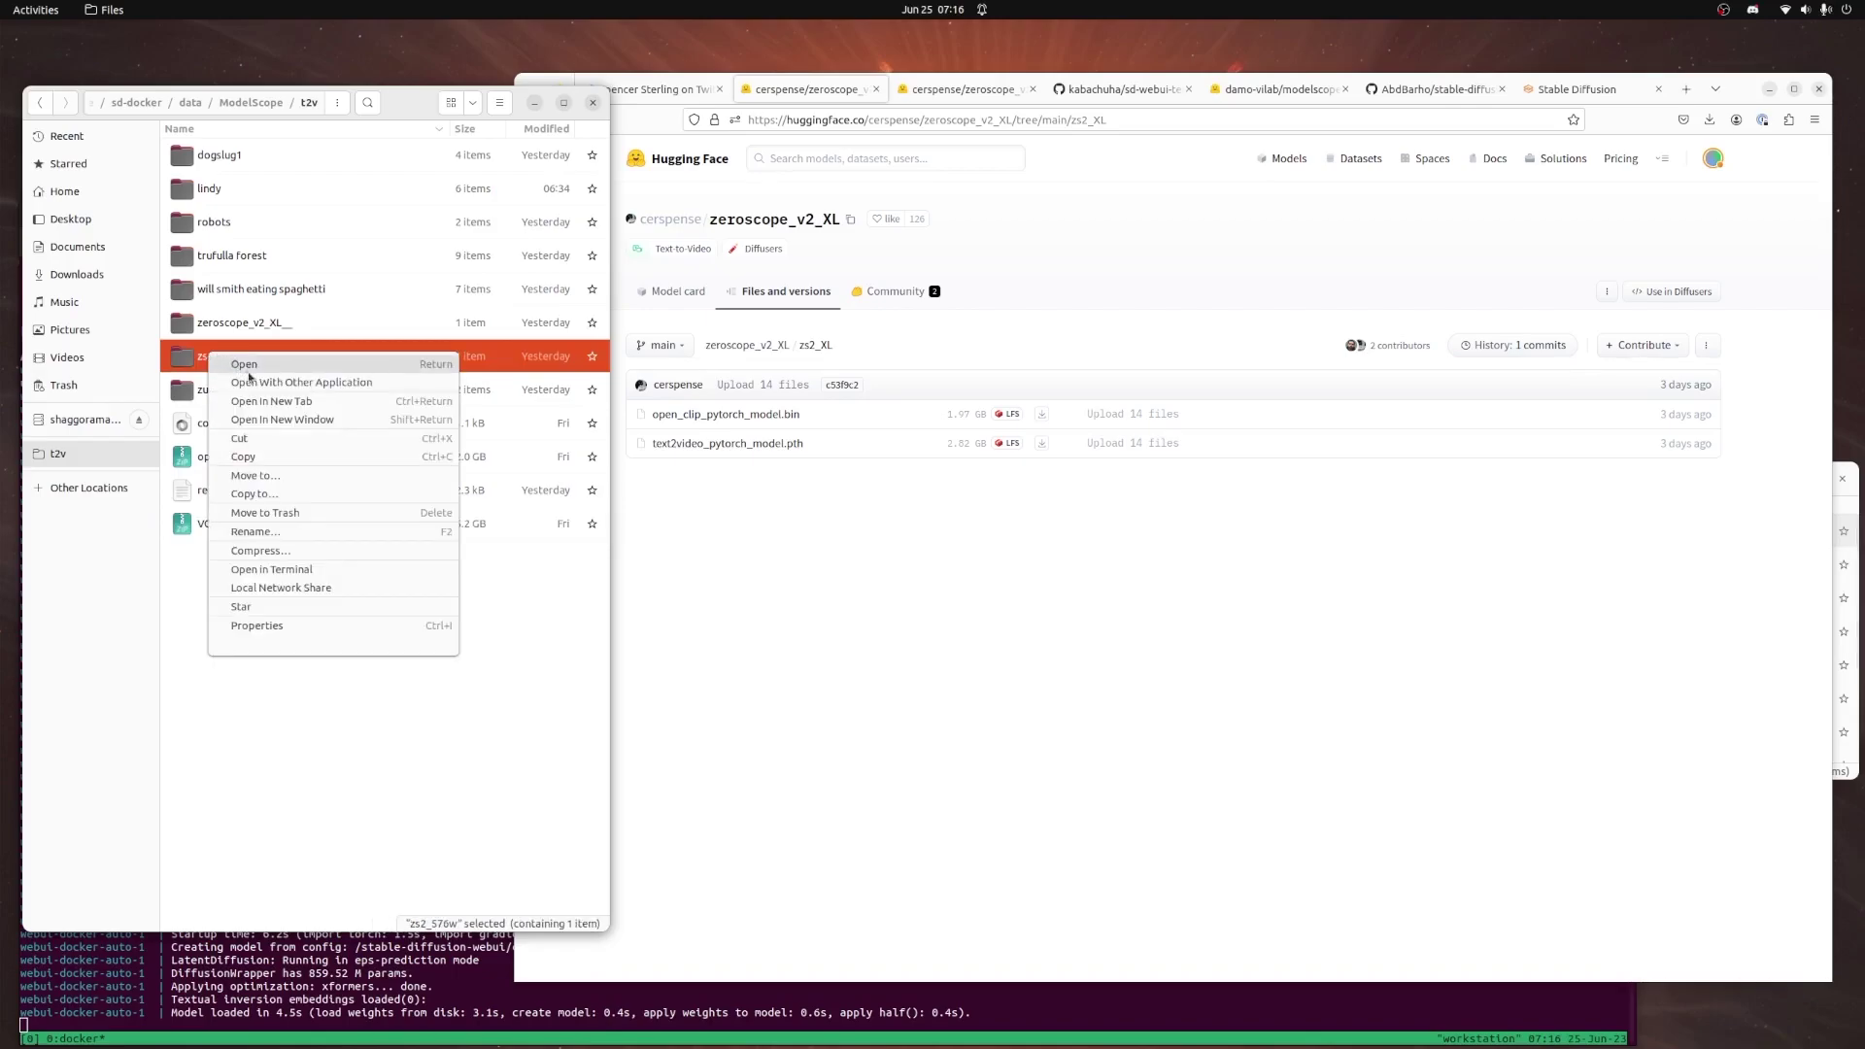
left_click(284, 420)
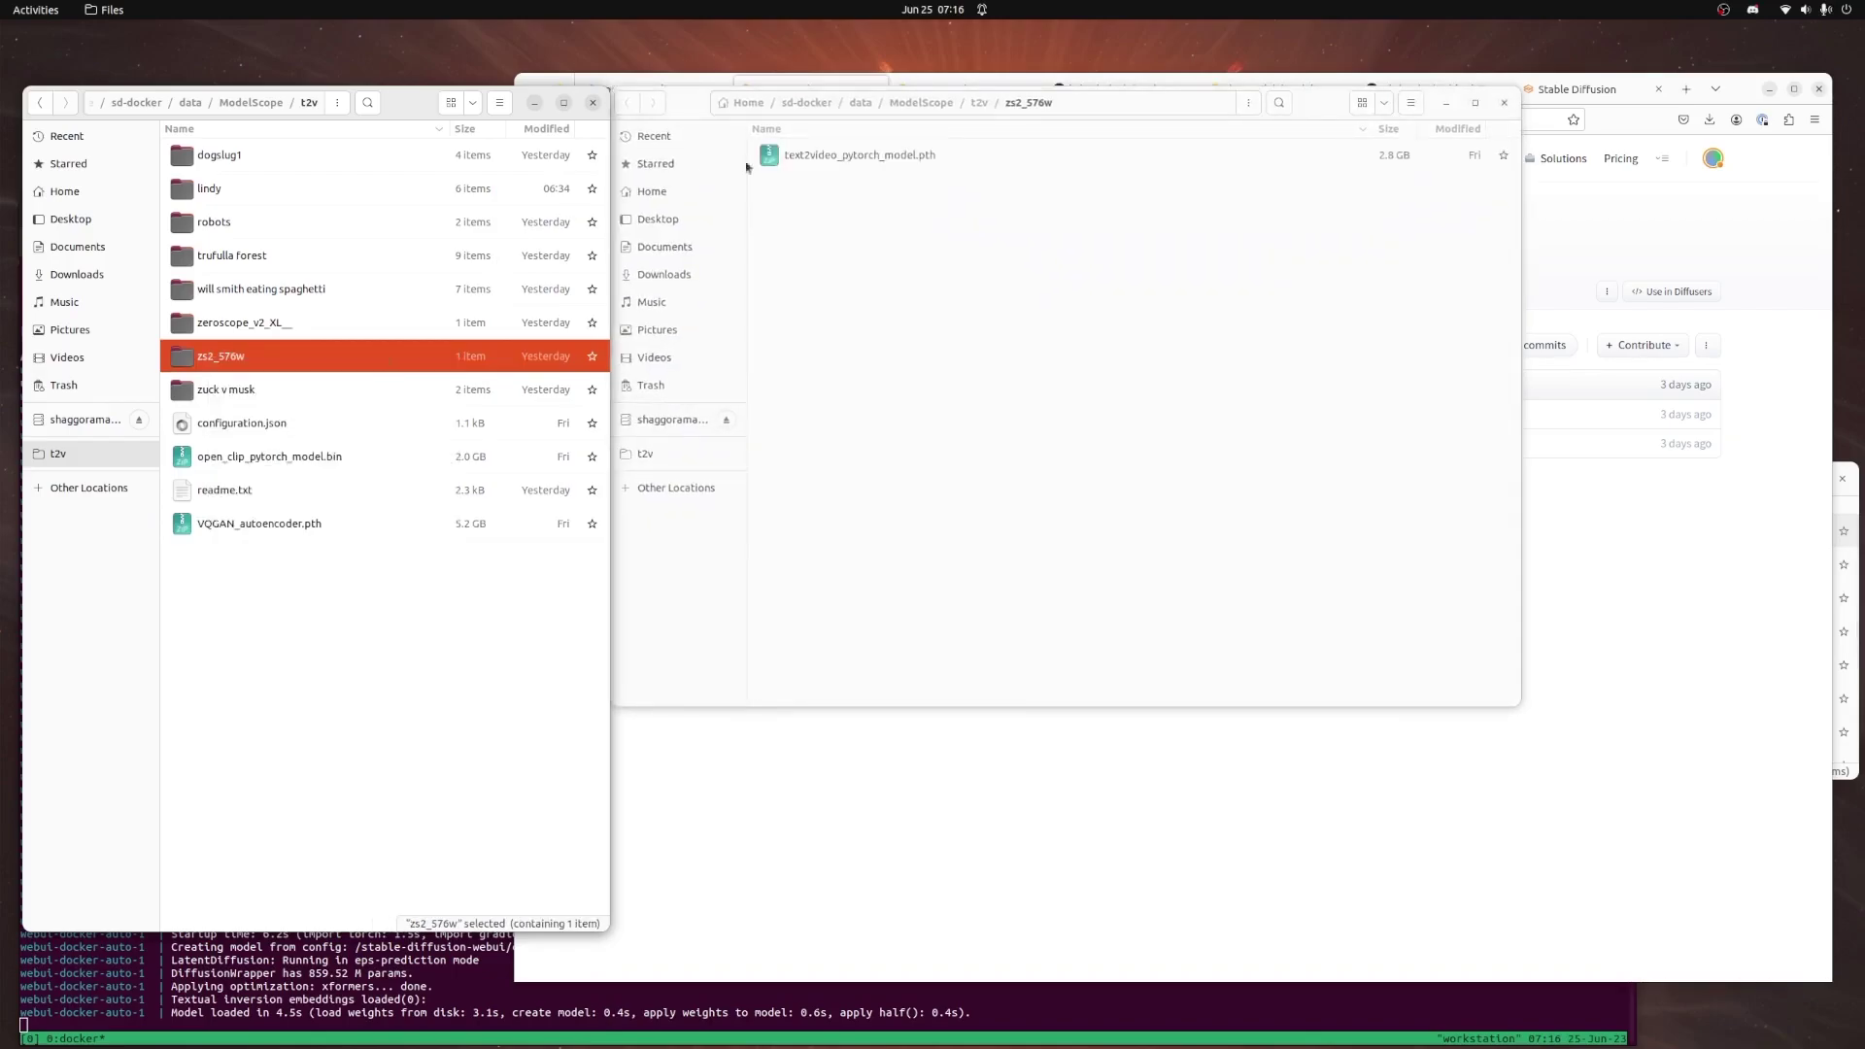
left_click_drag(829, 159, 249, 638)
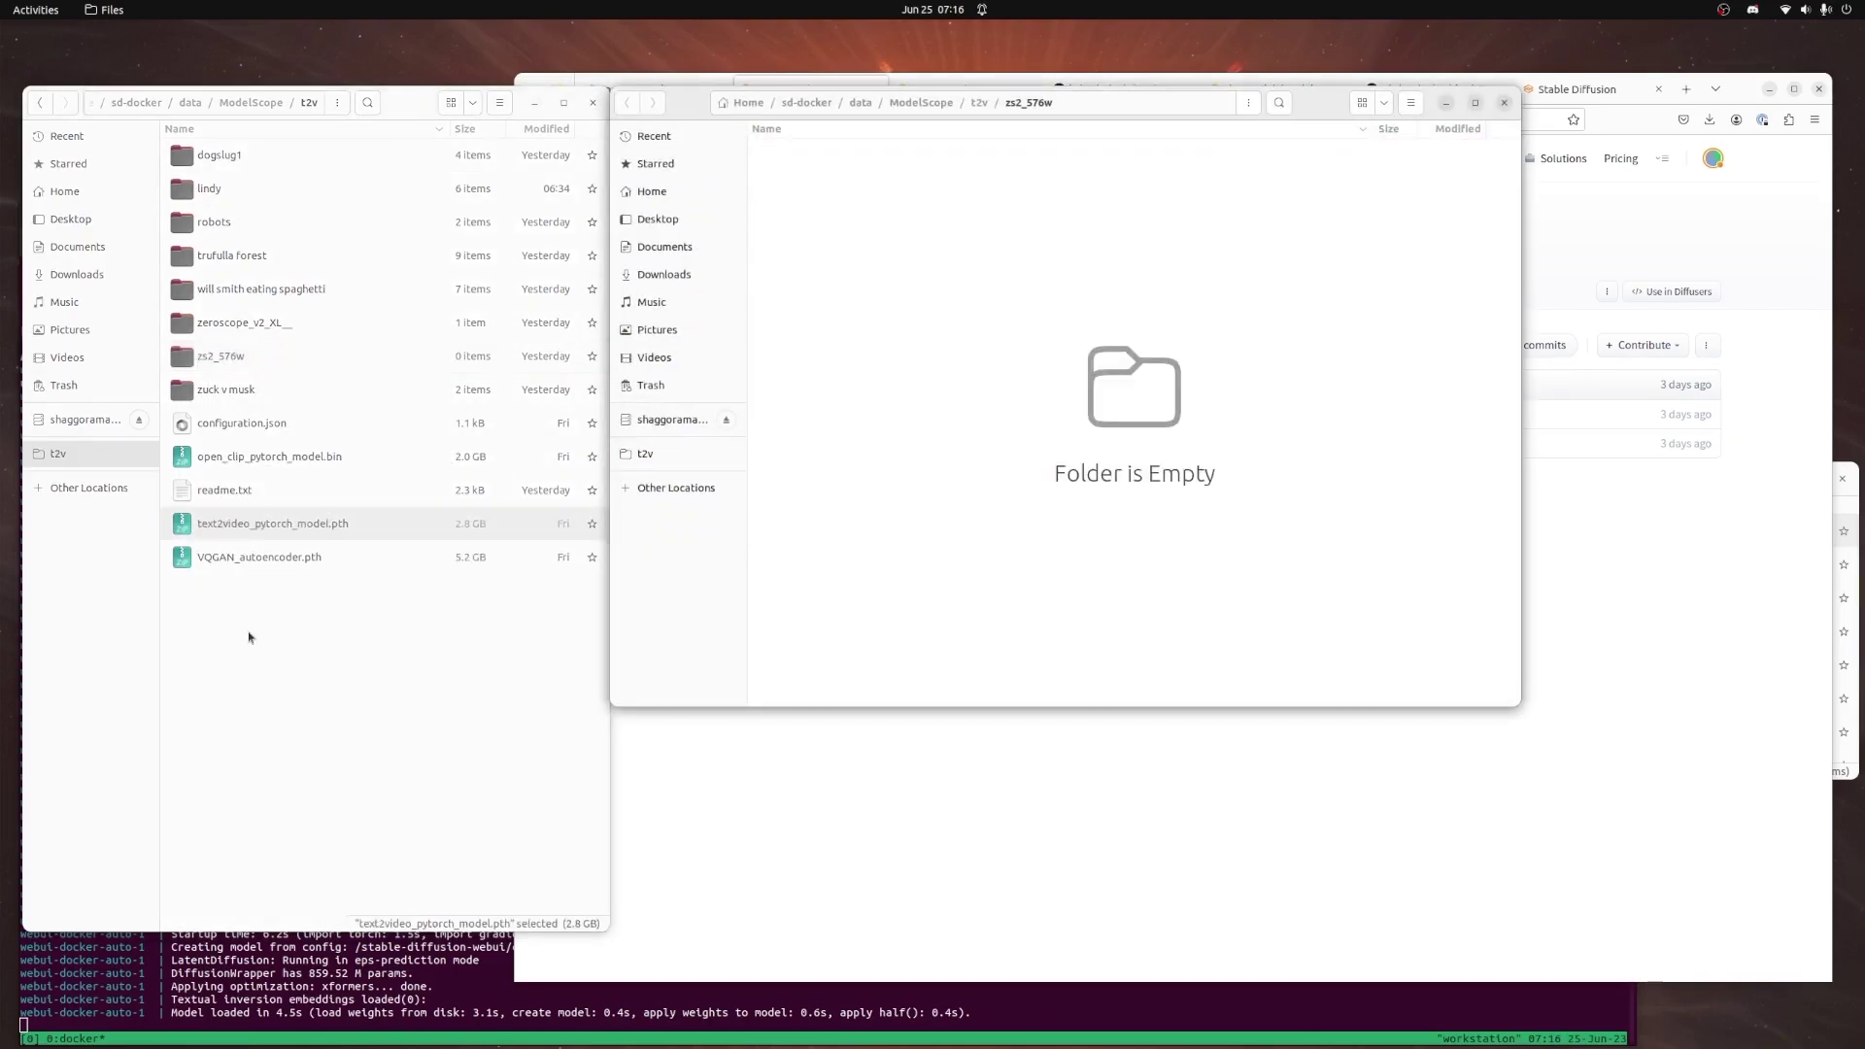
left_click(1503, 103)
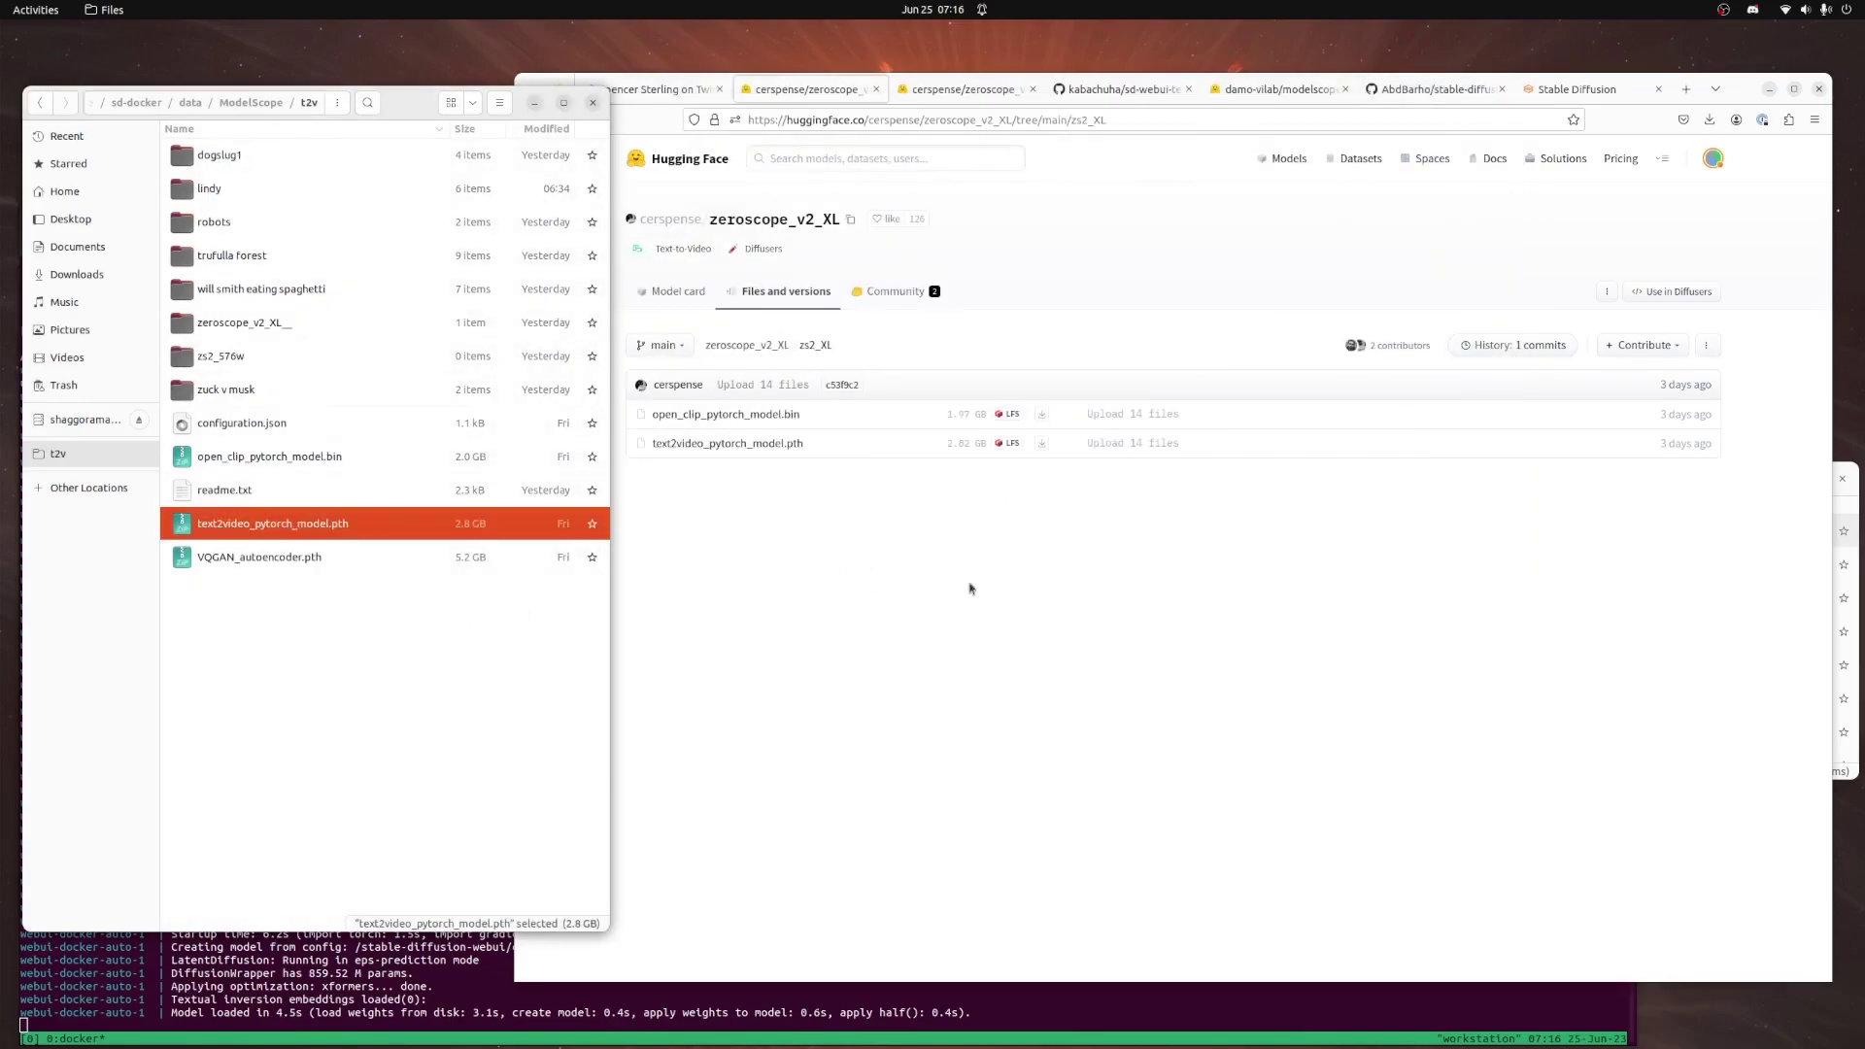
left_click(1549, 90)
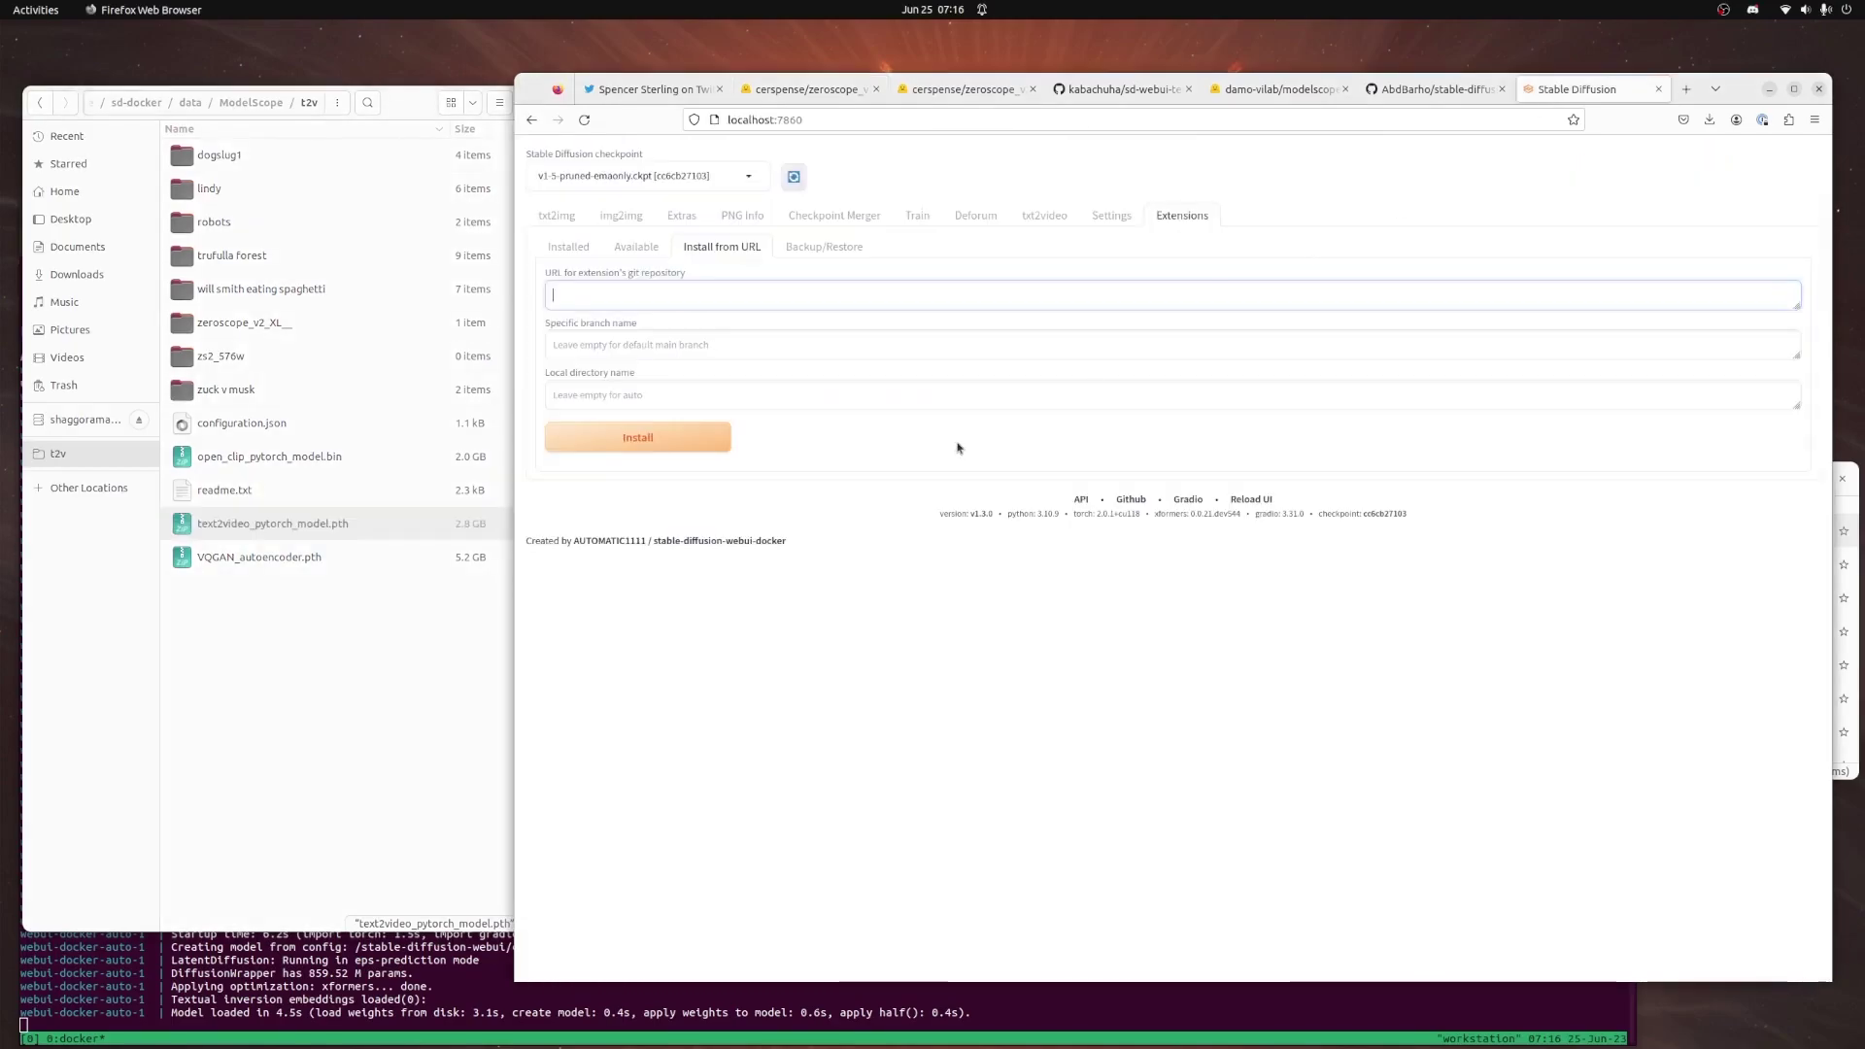
Show the full txt2video page with the system monitor terminal placed on the left
left_click(1044, 215)
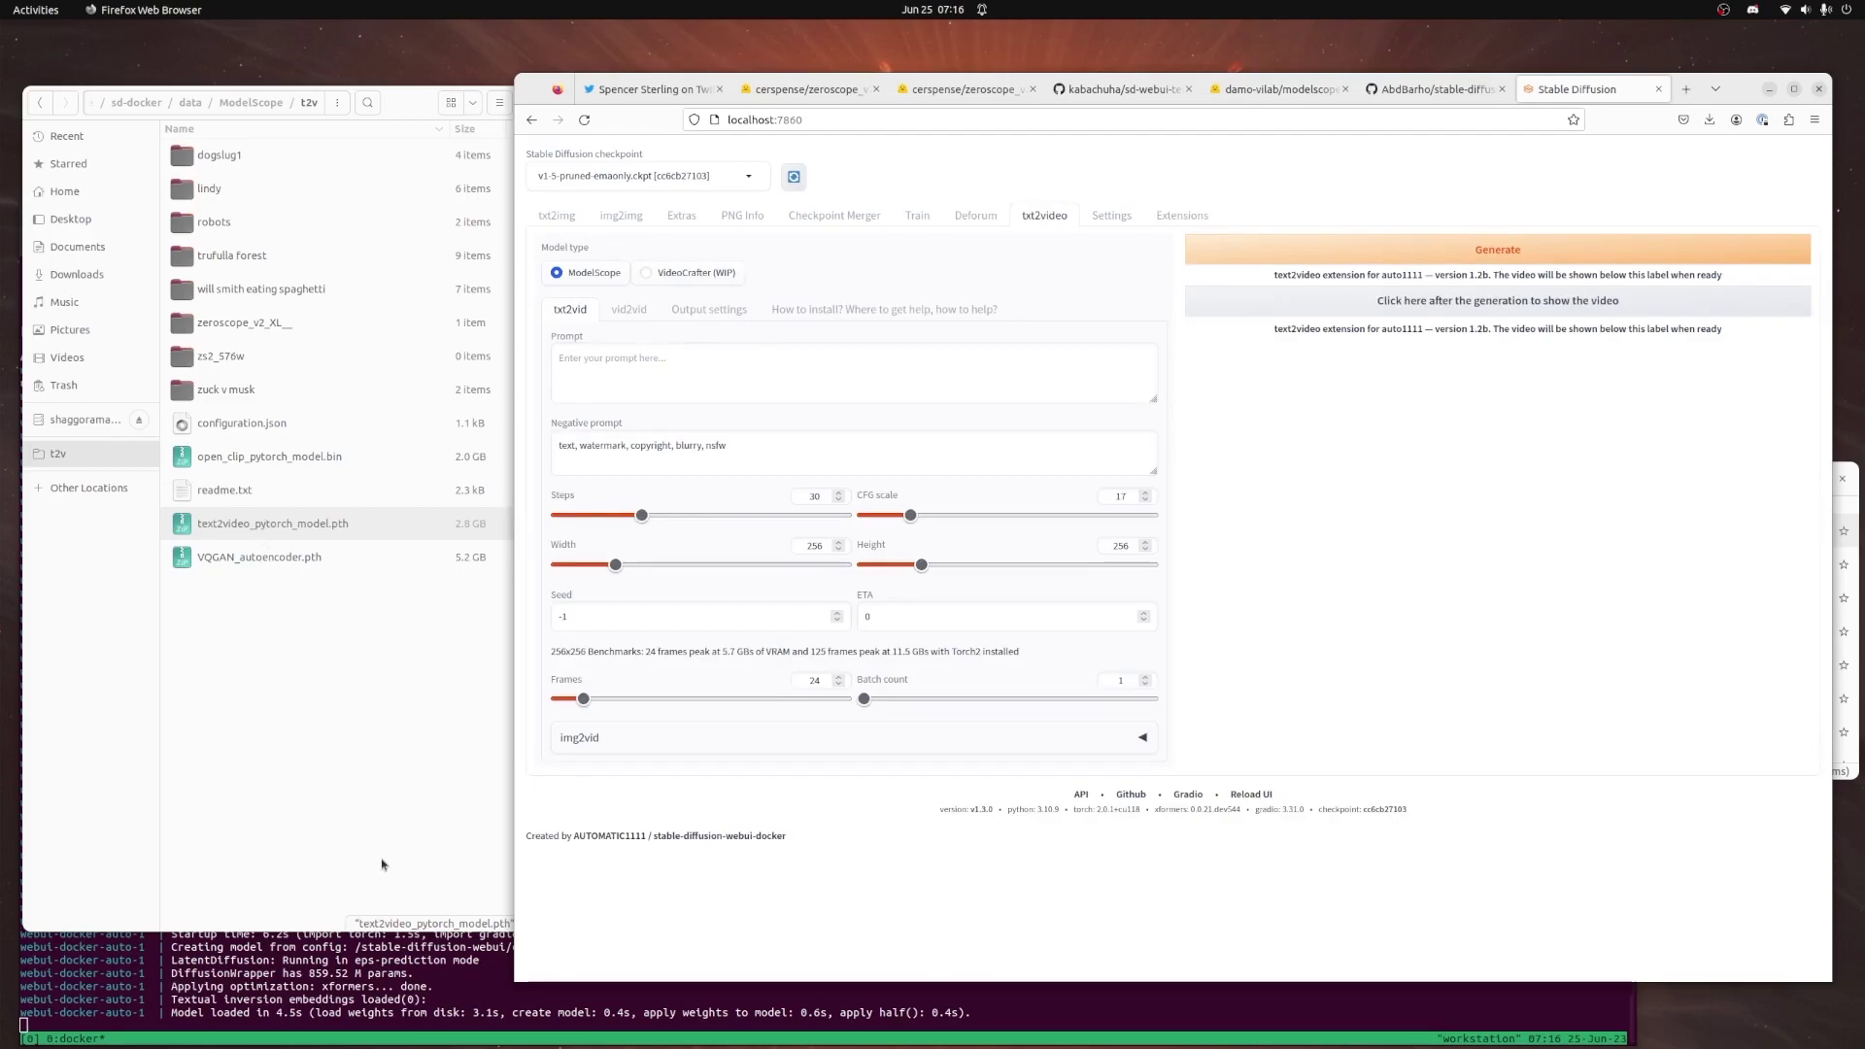
key("alt+Tab")
left_click_drag(1859, 36, 361, 46)
left_click_drag(1053, 75, 677, 137)
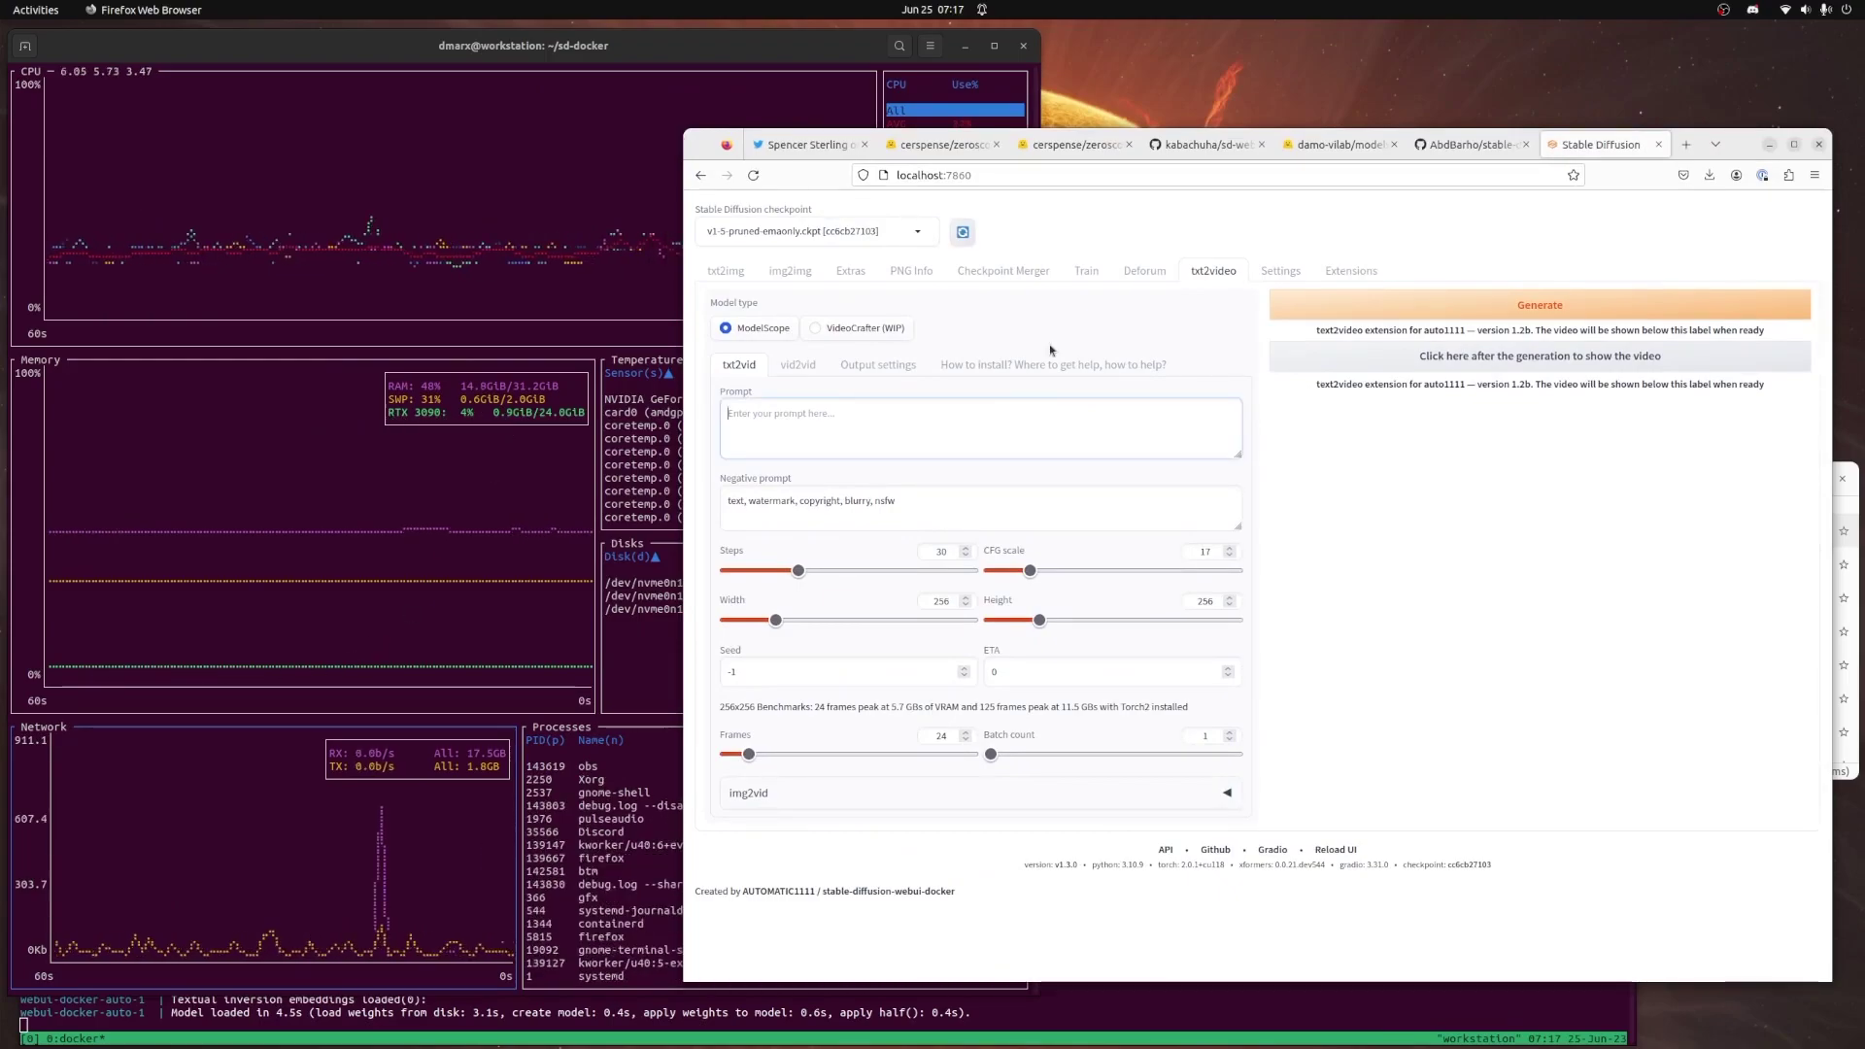
Copy 'jupiter great red spot, colorful planetary storm, gas giant turbulent flow' from the Twitter reply into txt2video
key("ctrl+Tab")
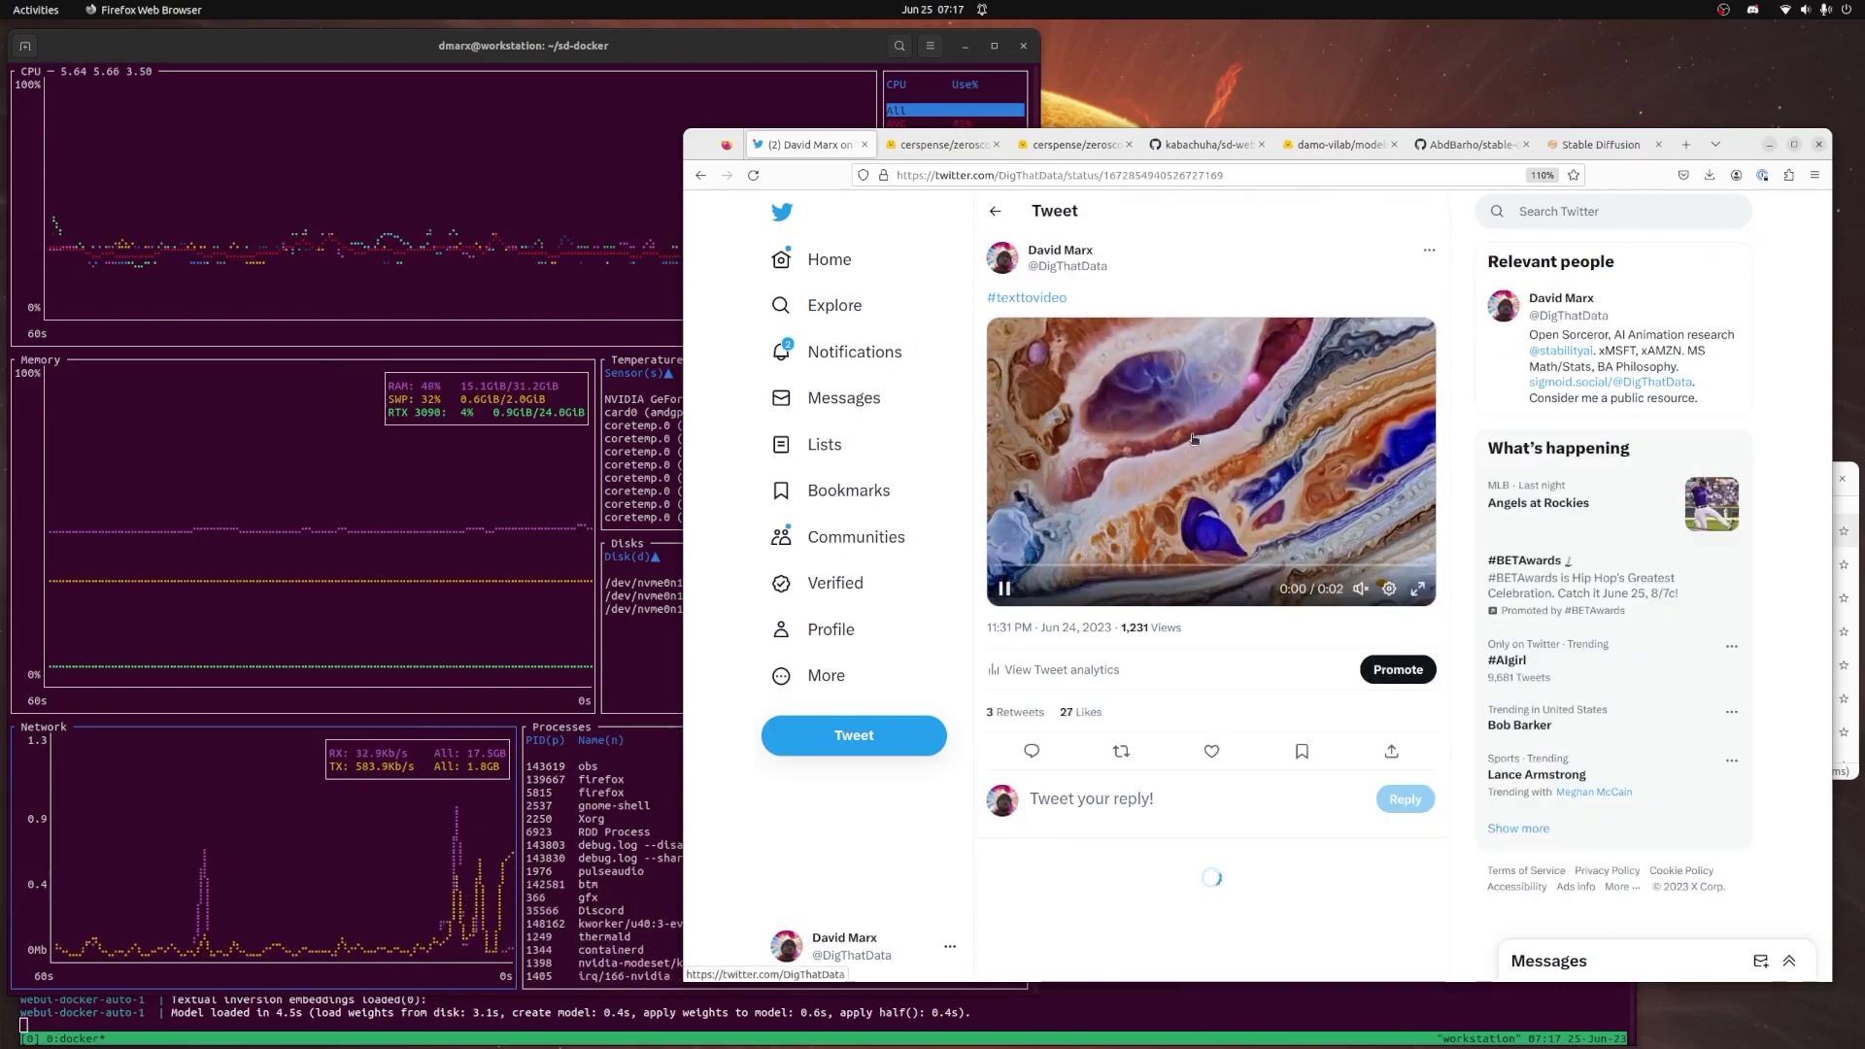
scroll(1132, 680, "down", 3)
scroll(1131, 680, "down", 2)
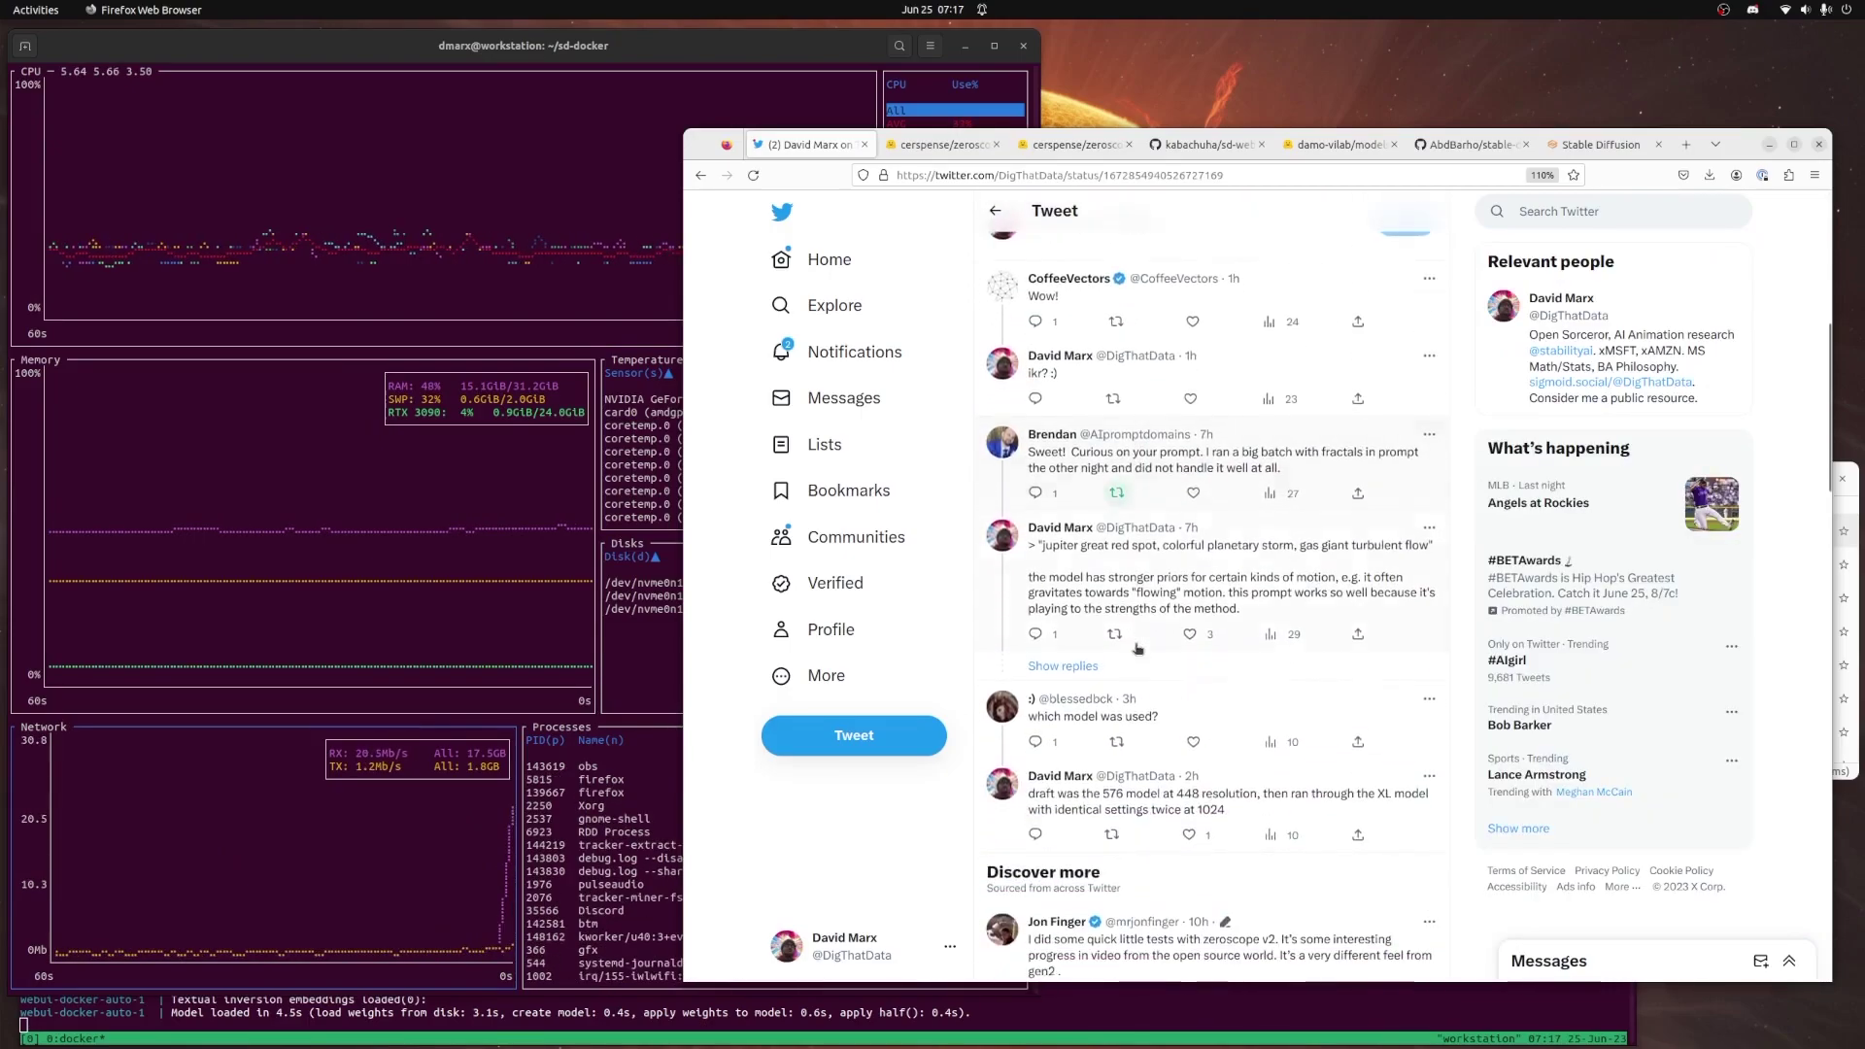
left_click_drag(1044, 551, 1427, 550)
key("ctrl+shift+Tab")
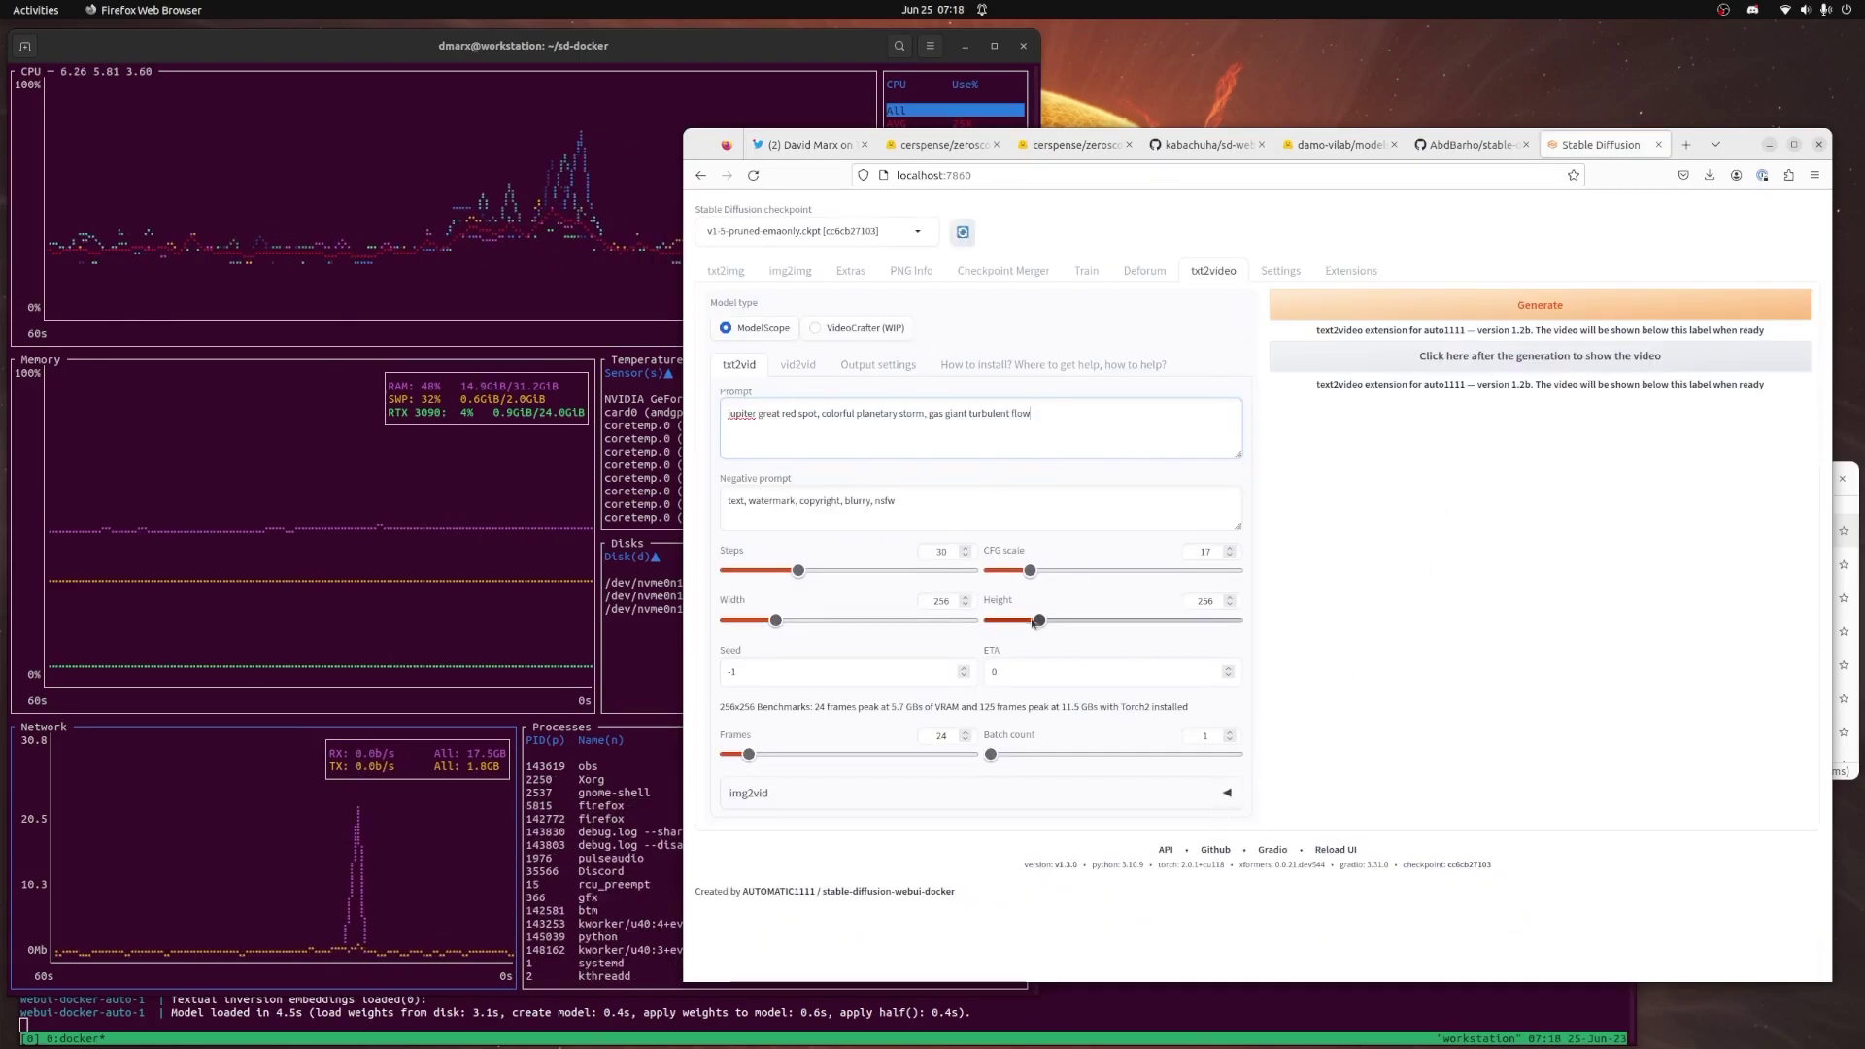
Highlight the 576x320 resolution on the zeroscope_v2_576w model card
left_click(1088, 148)
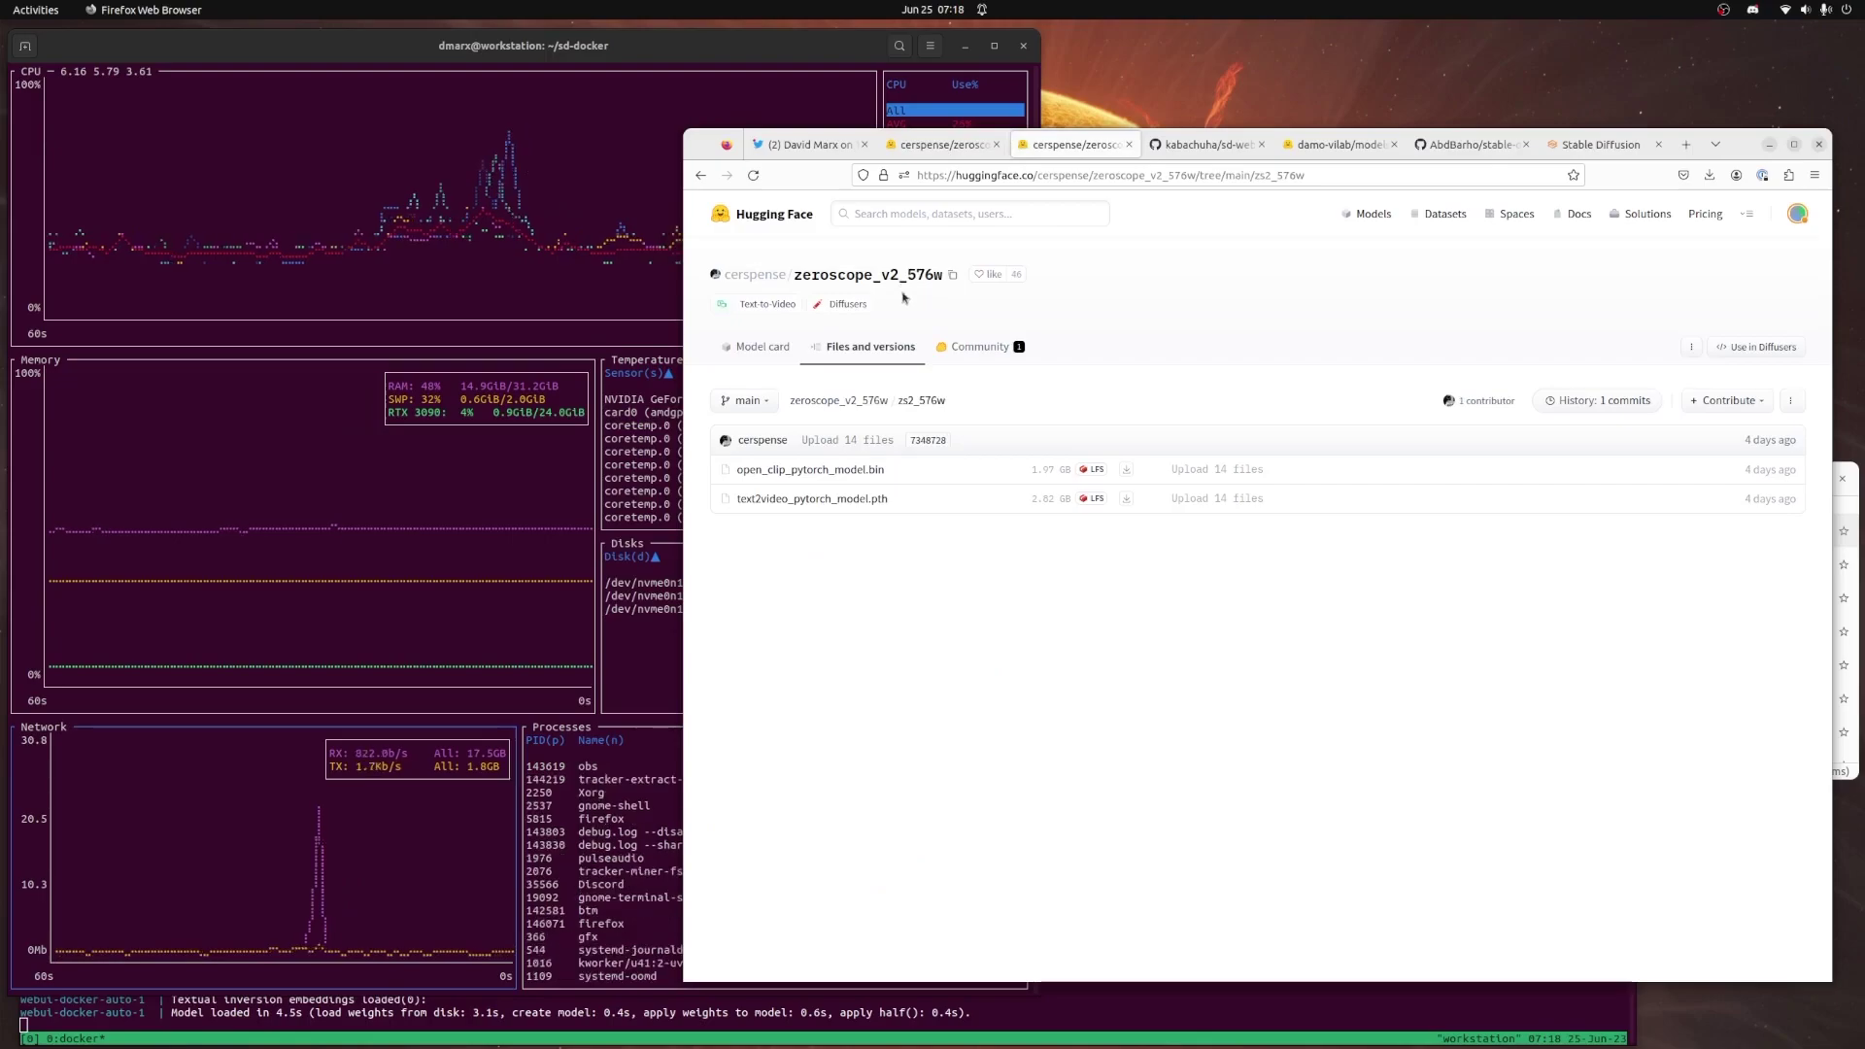
left_click(763, 346)
scroll(855, 566, "down", 5)
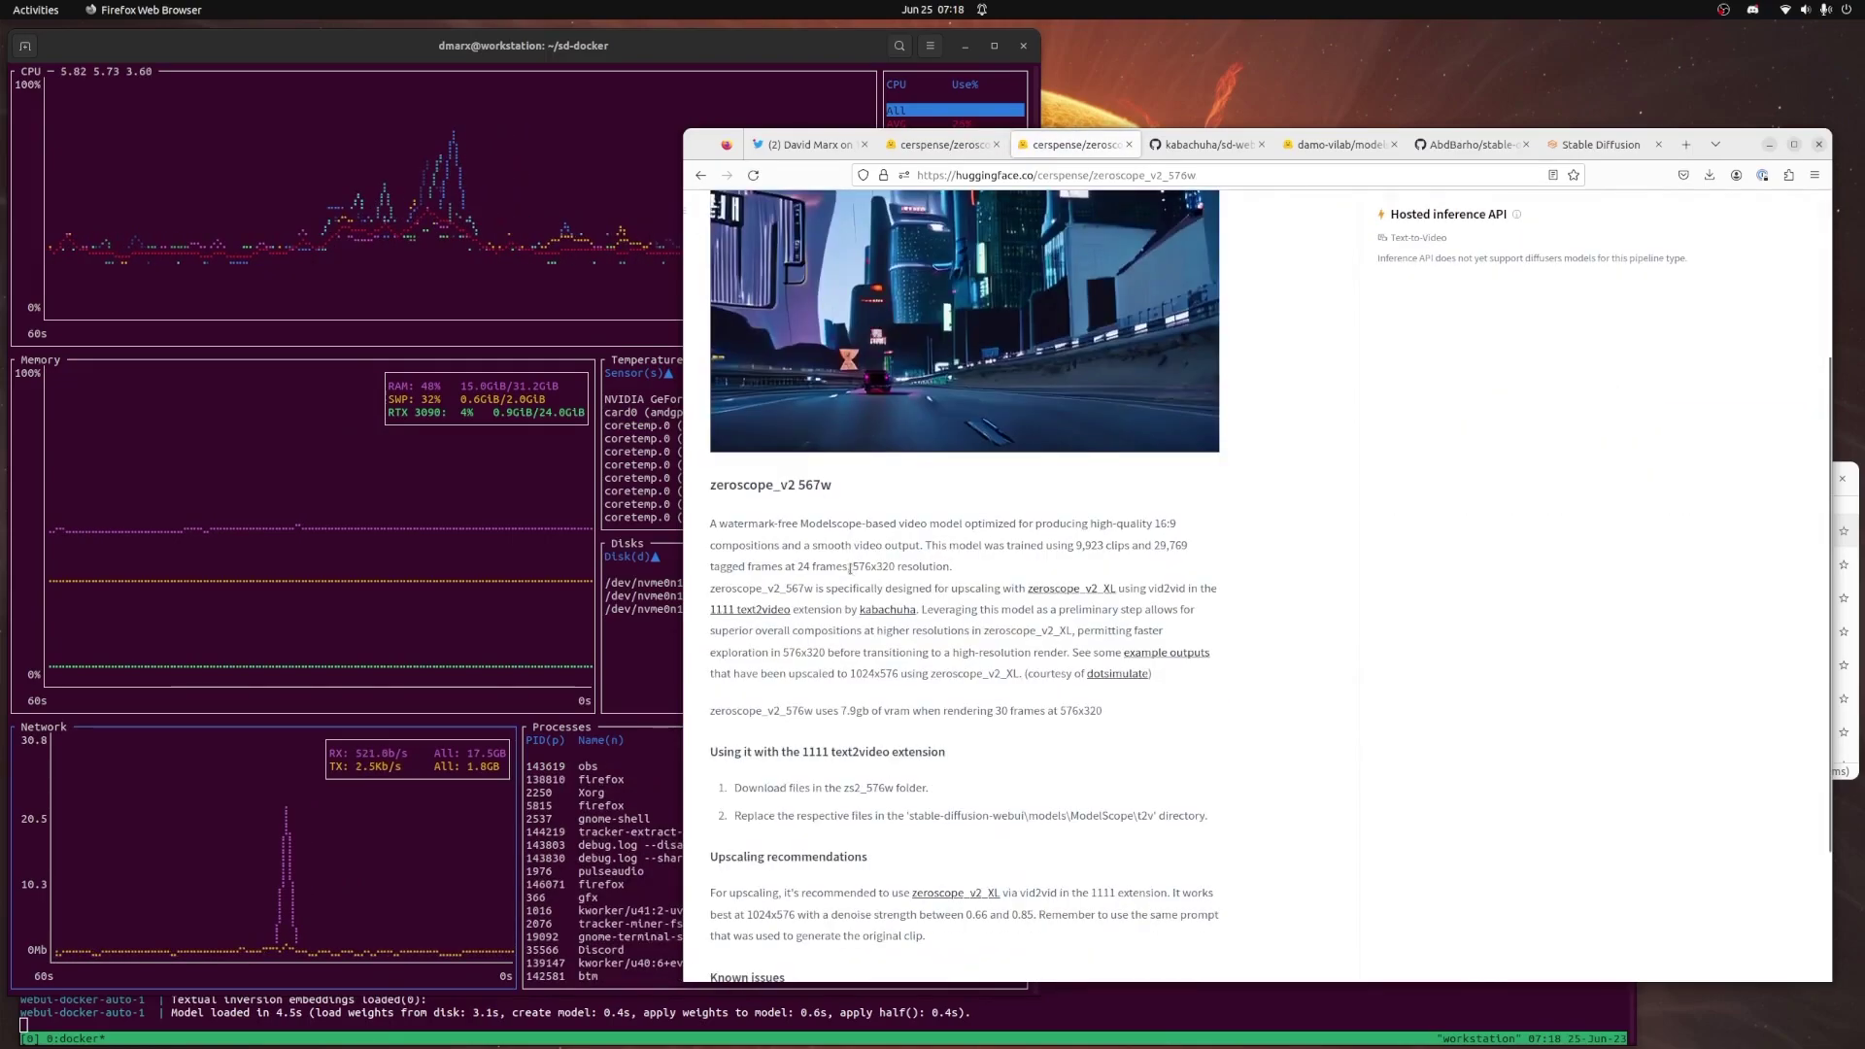
left_click_drag(856, 566, 895, 567)
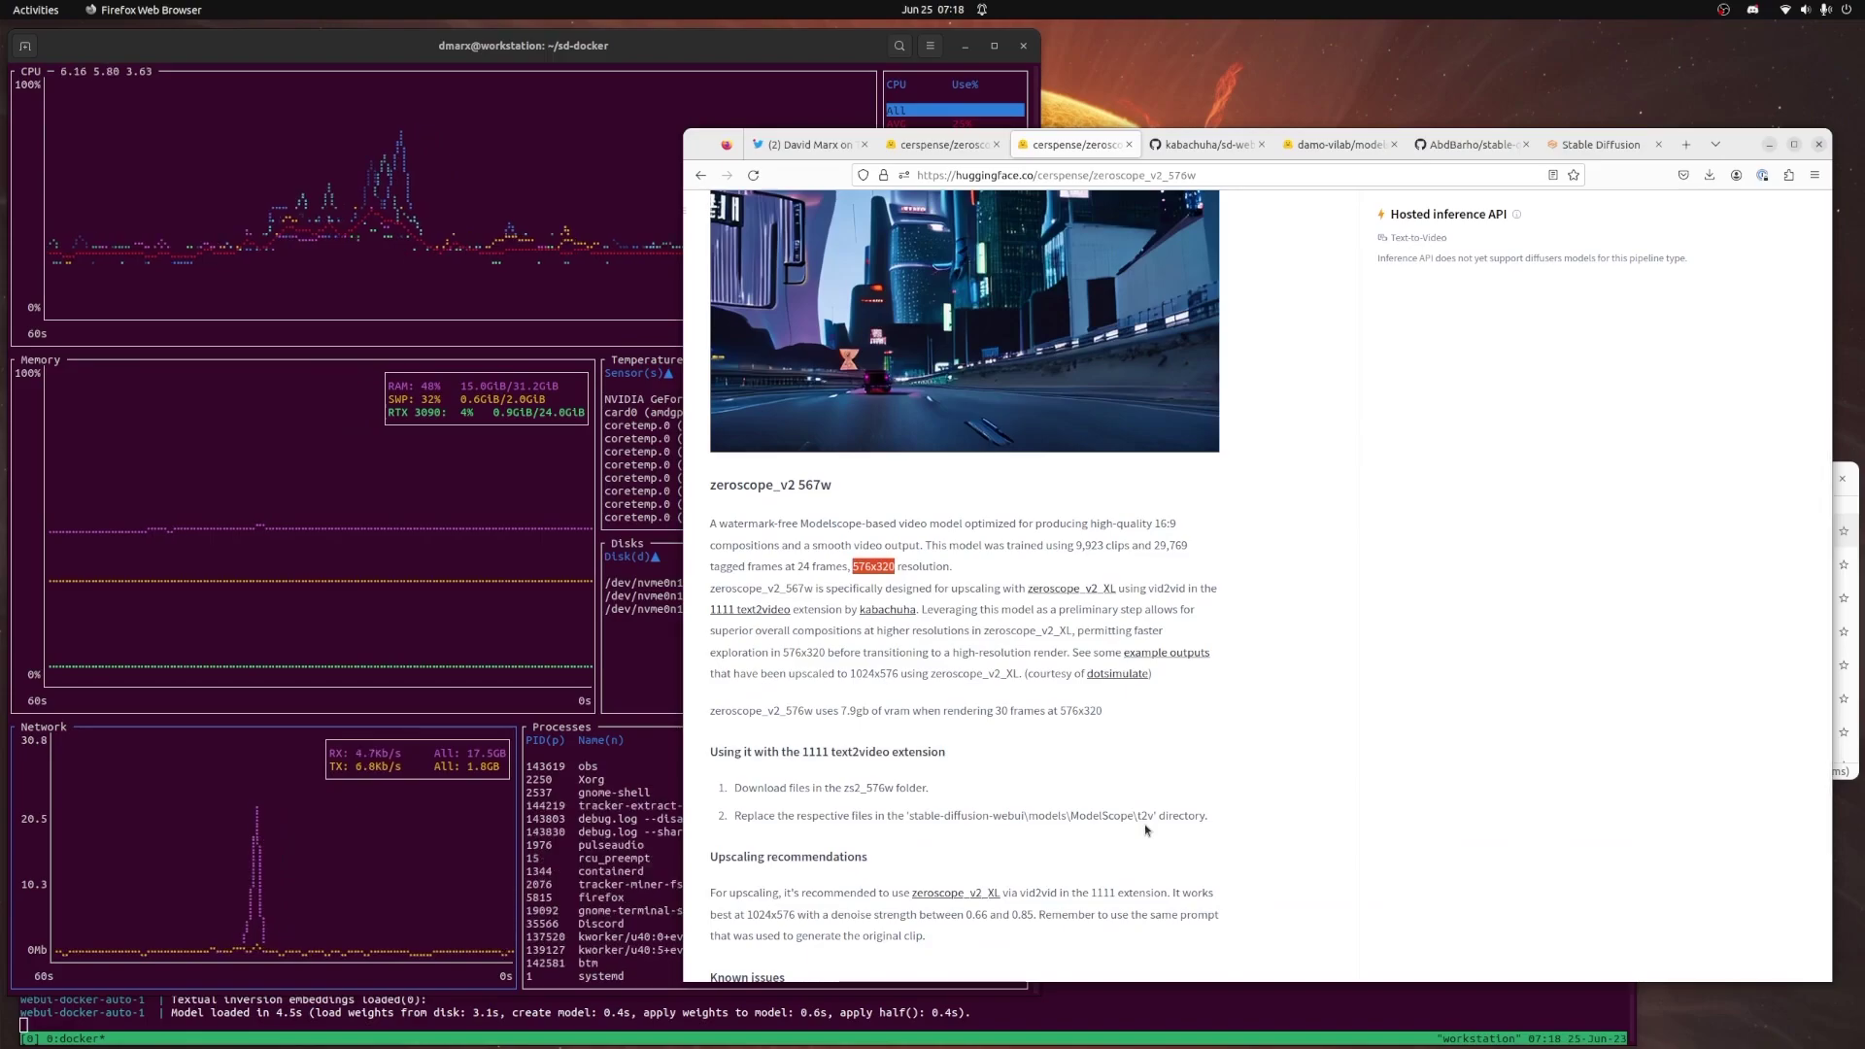
Highlight 448x256 on the zeroscope_v2_XL card and open the cerspense profile in a new tab
key("ctrl+Page_Up")
left_click_drag(710, 609, 814, 609)
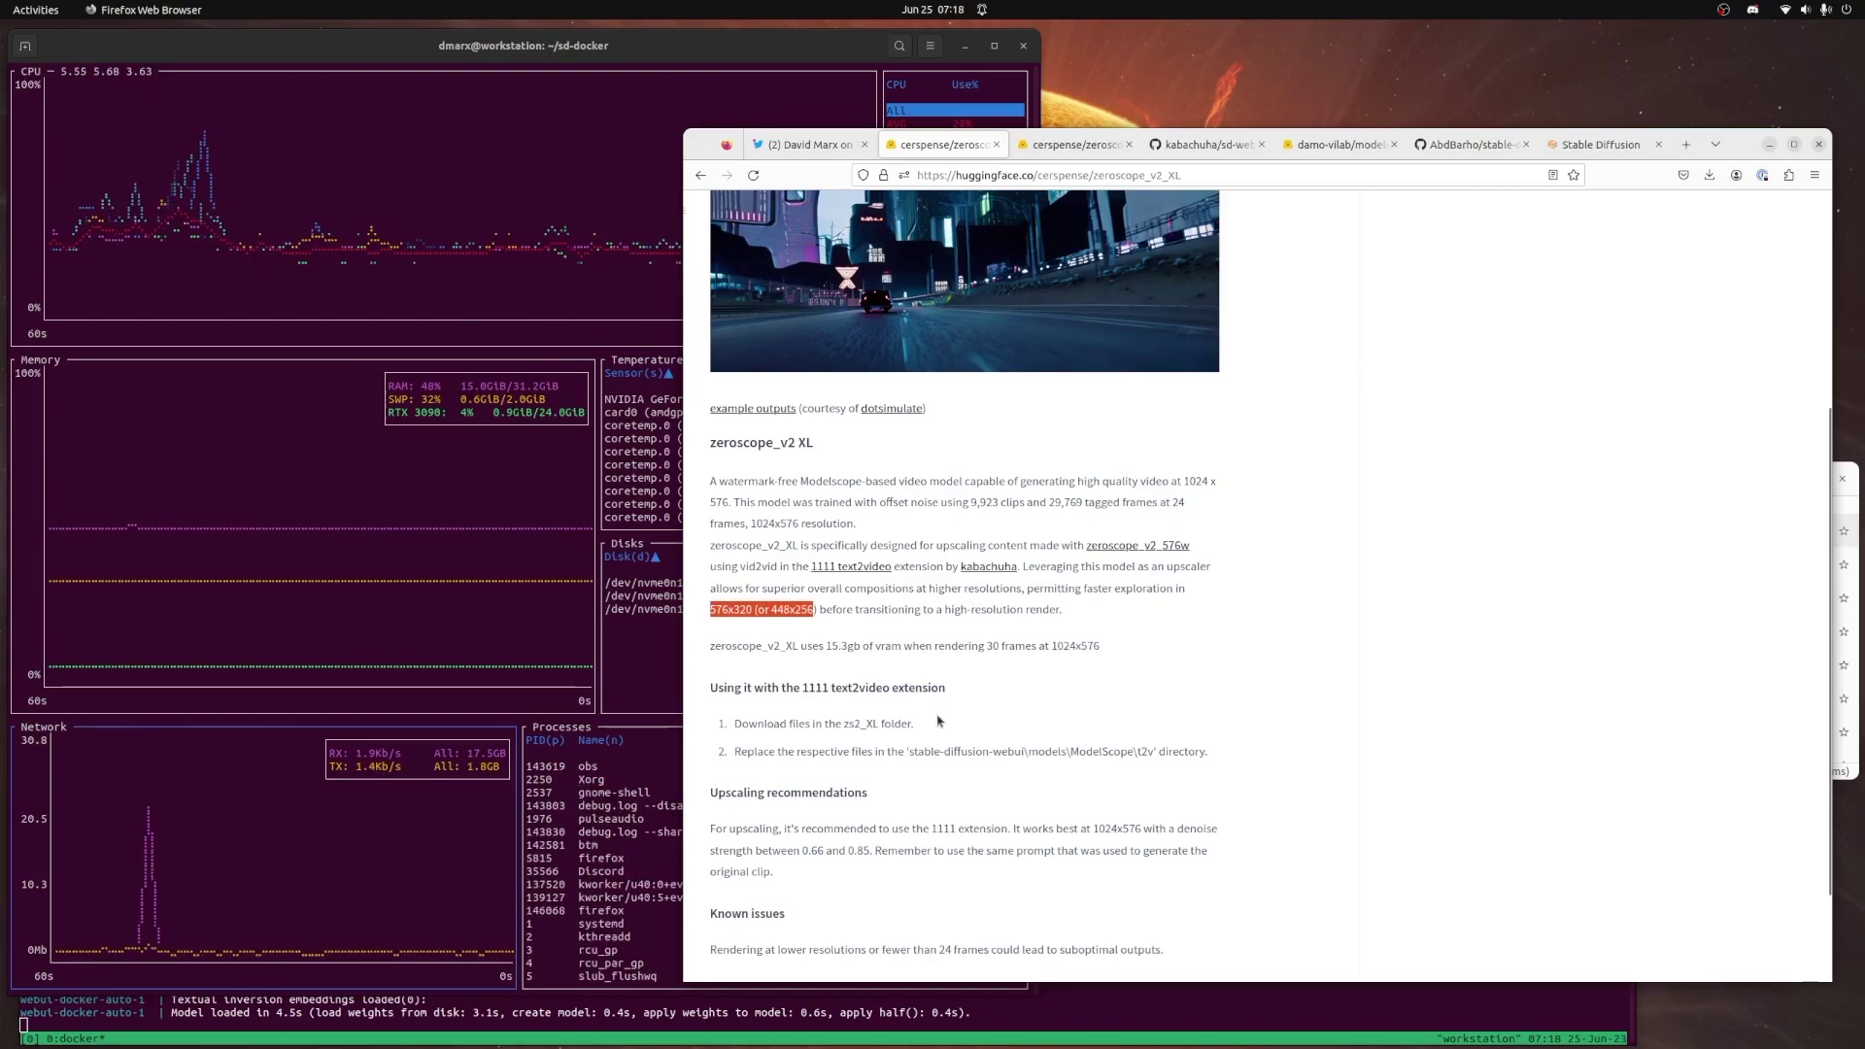
double_click(792, 609)
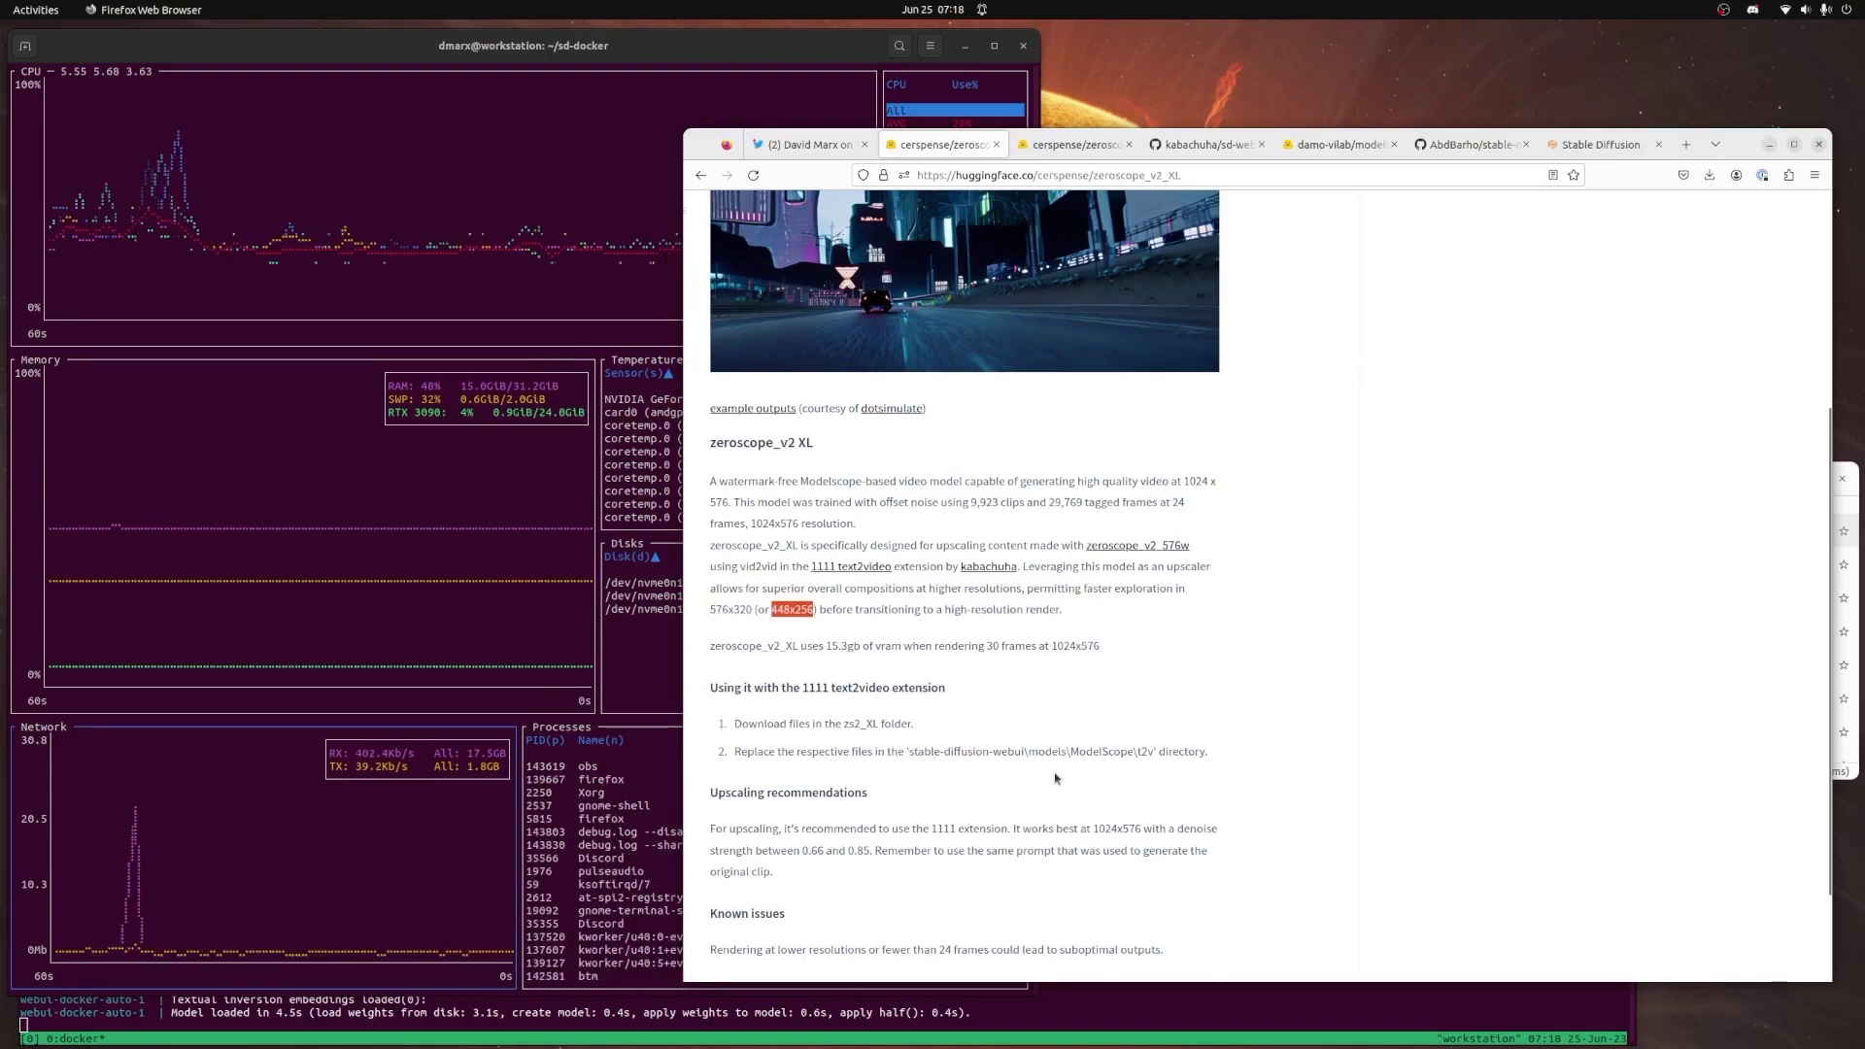
scroll(1059, 773, "up", 10)
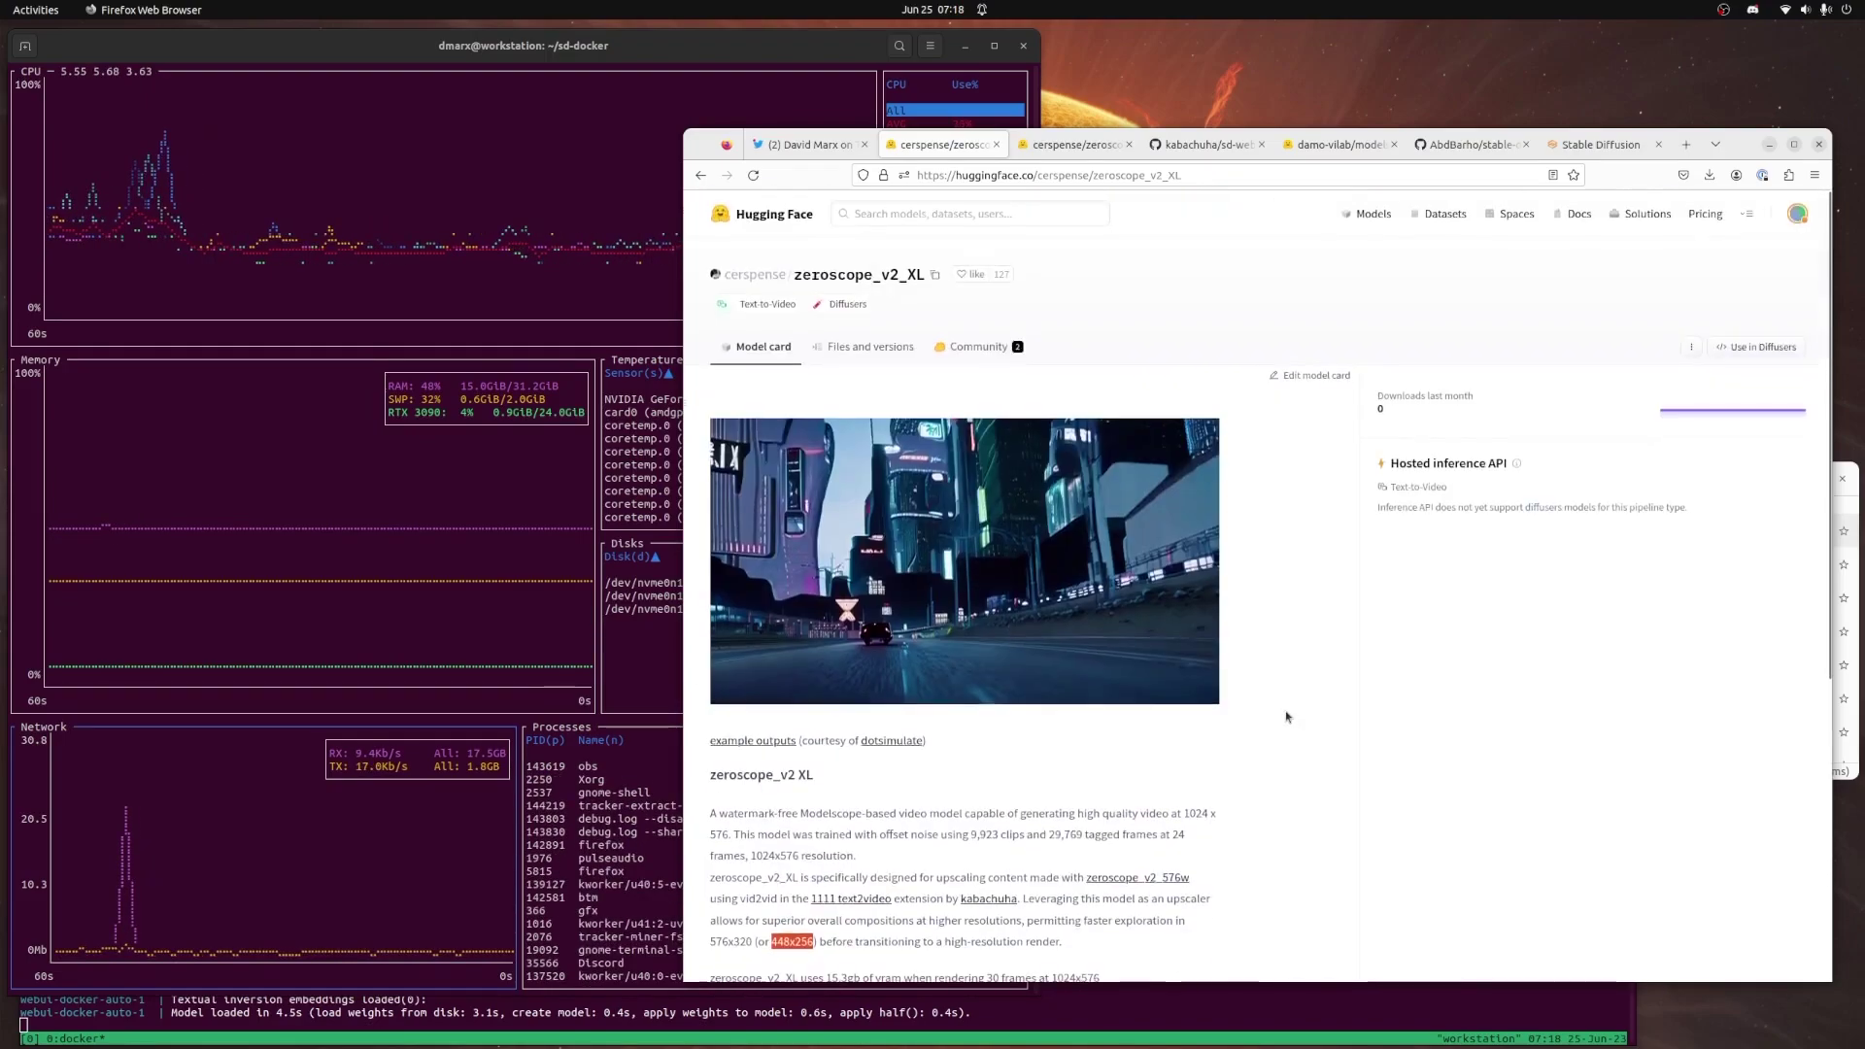
left_click(792, 238)
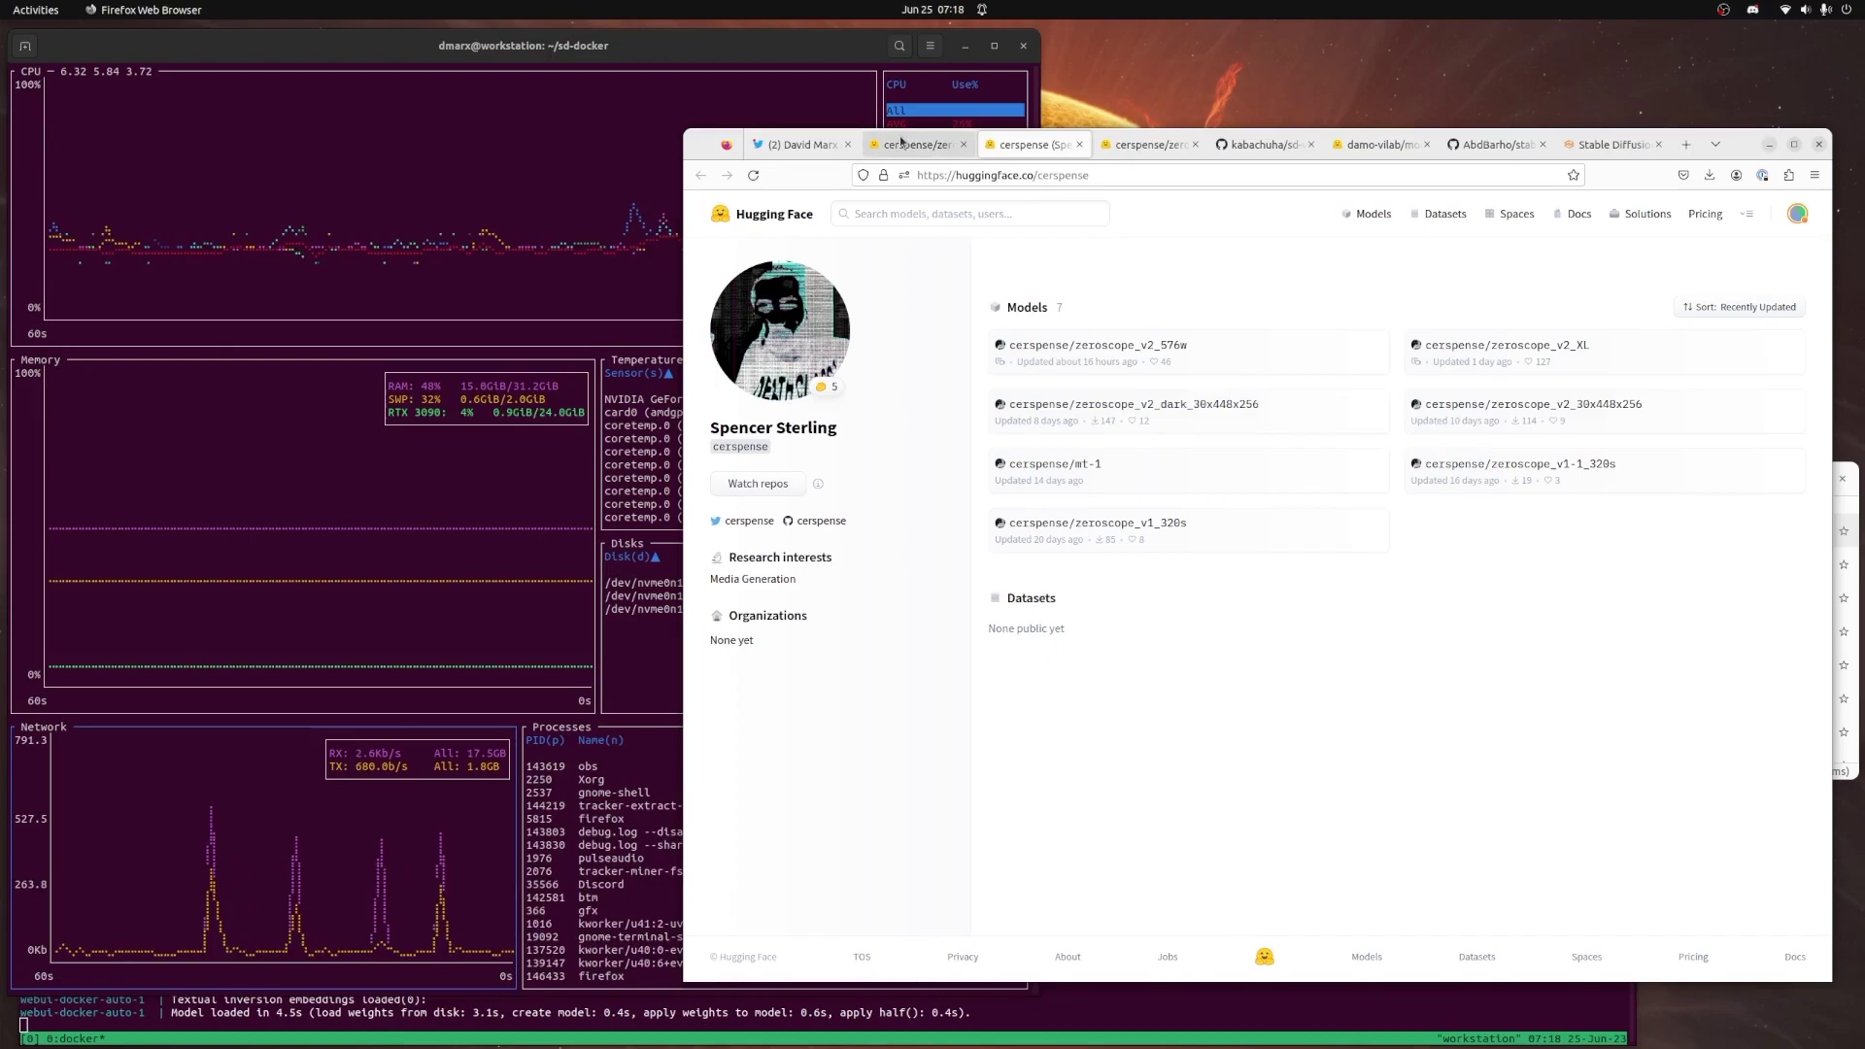
Set txt2video to 576x320 and generate the Jupiter clip with Ctrl+Enter
left_click(1598, 144)
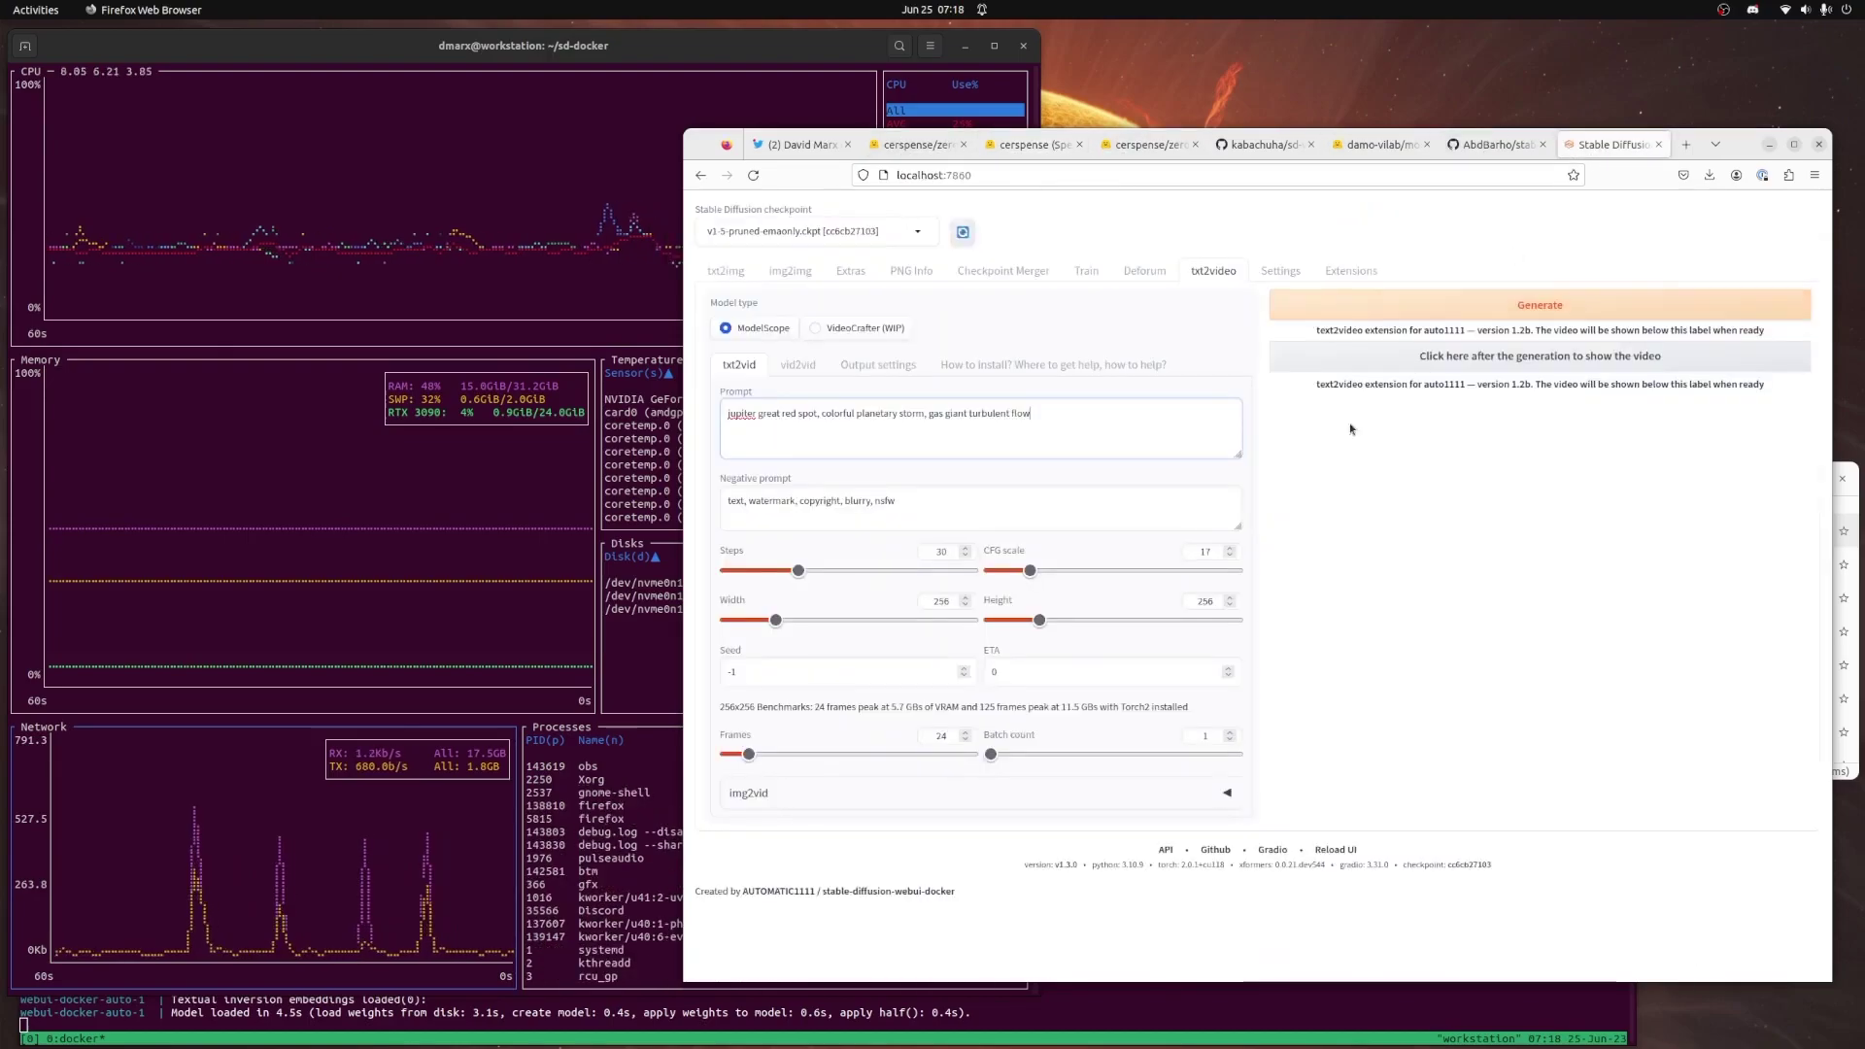
left_click_drag(776, 620, 832, 627)
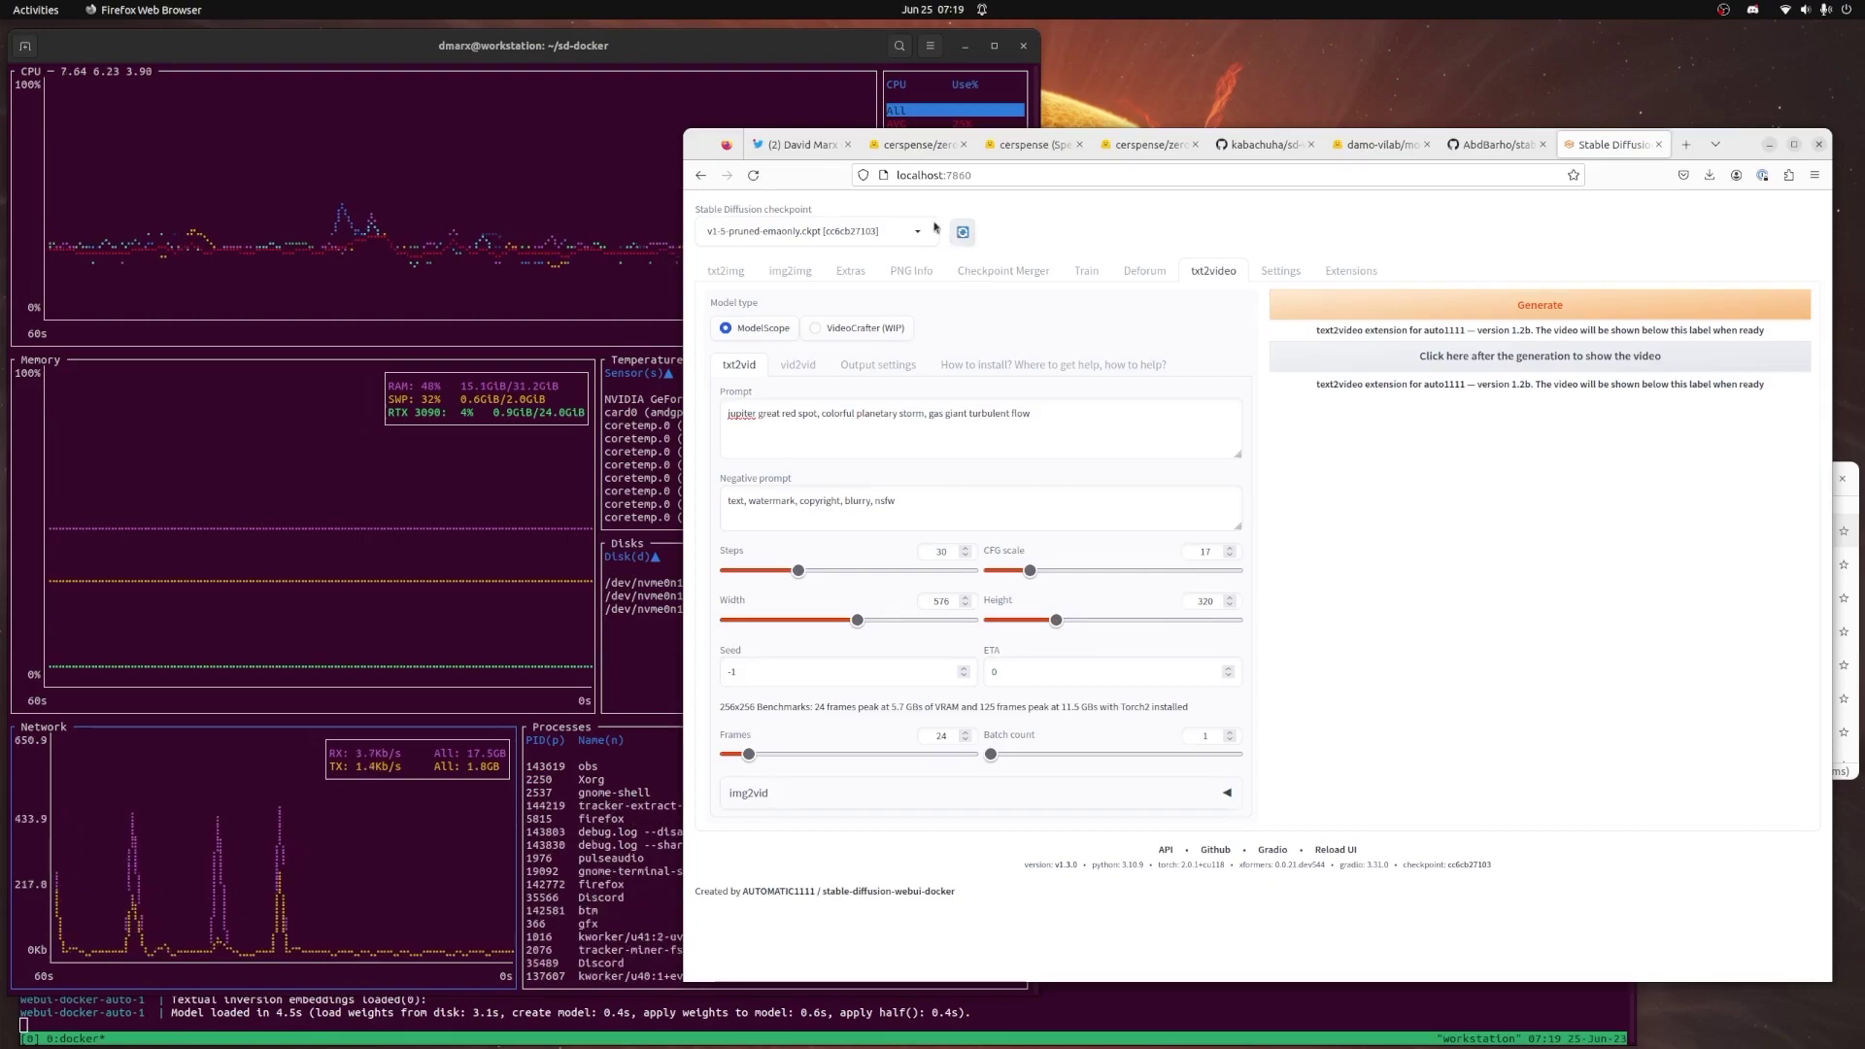
left_click(908, 146)
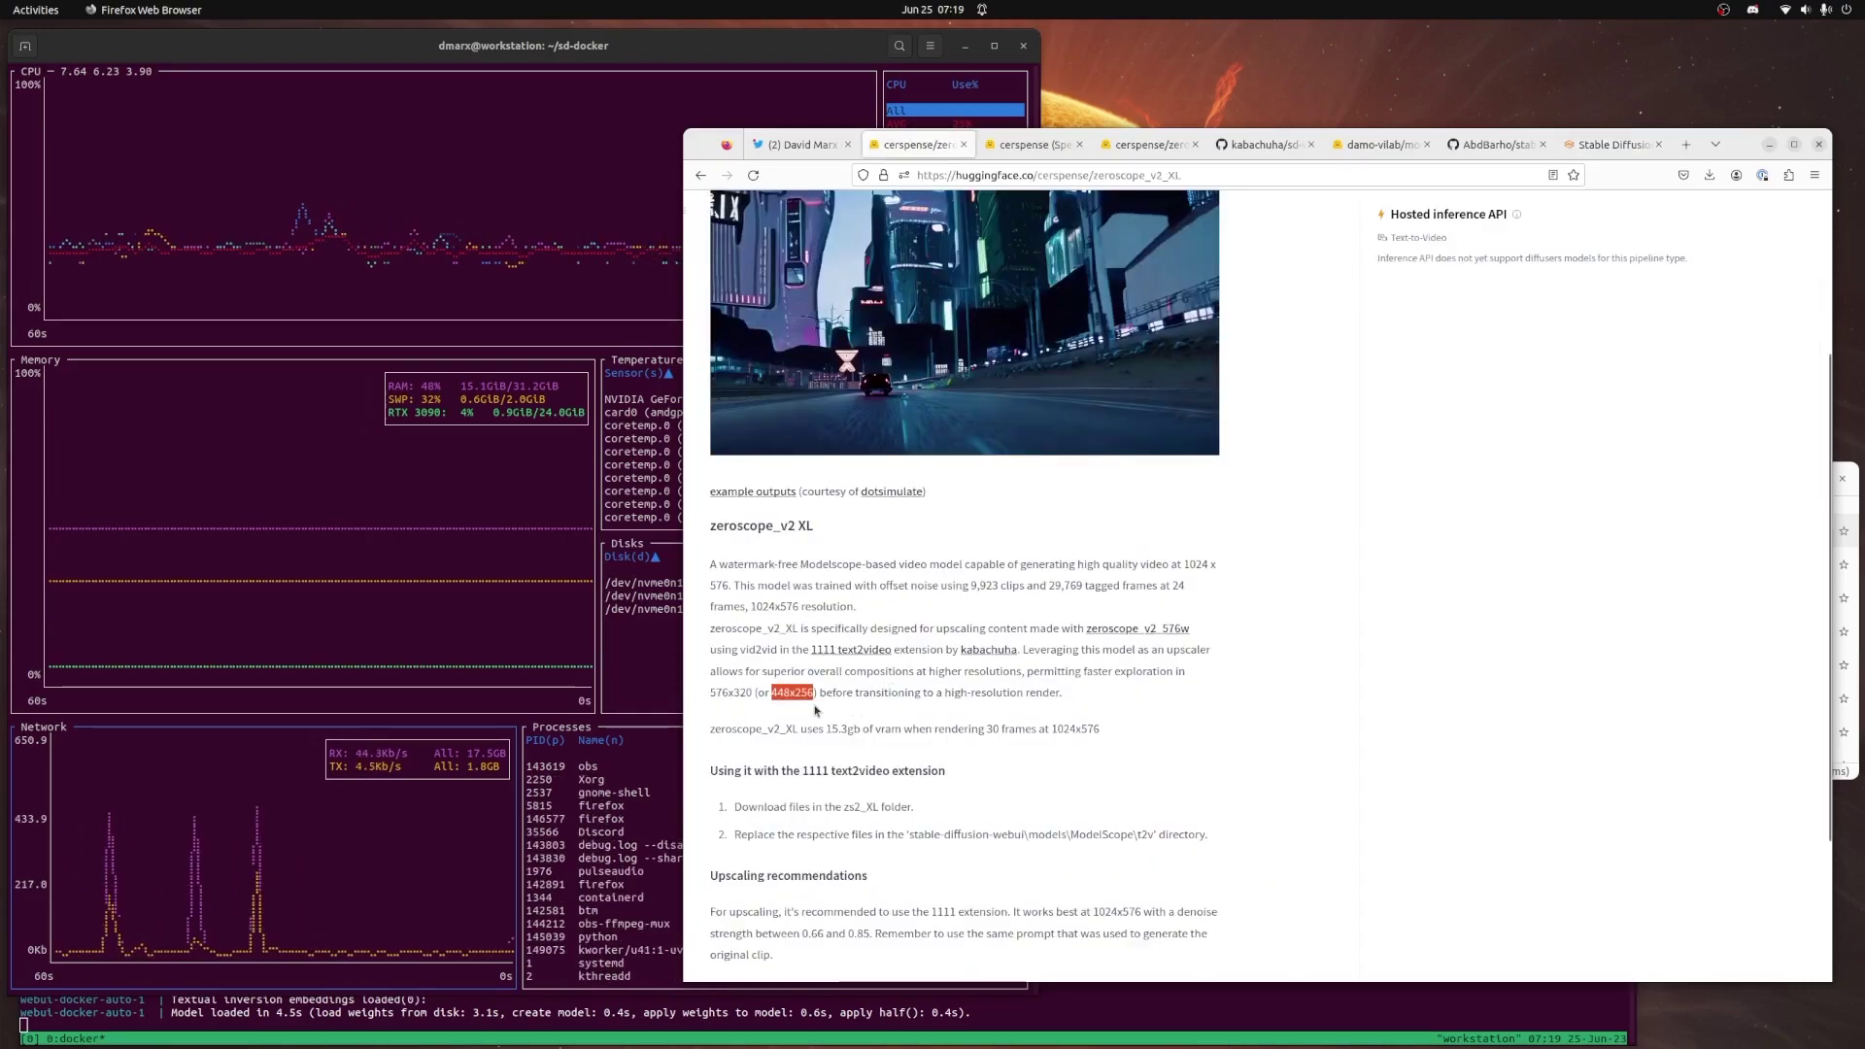
left_click(1612, 144)
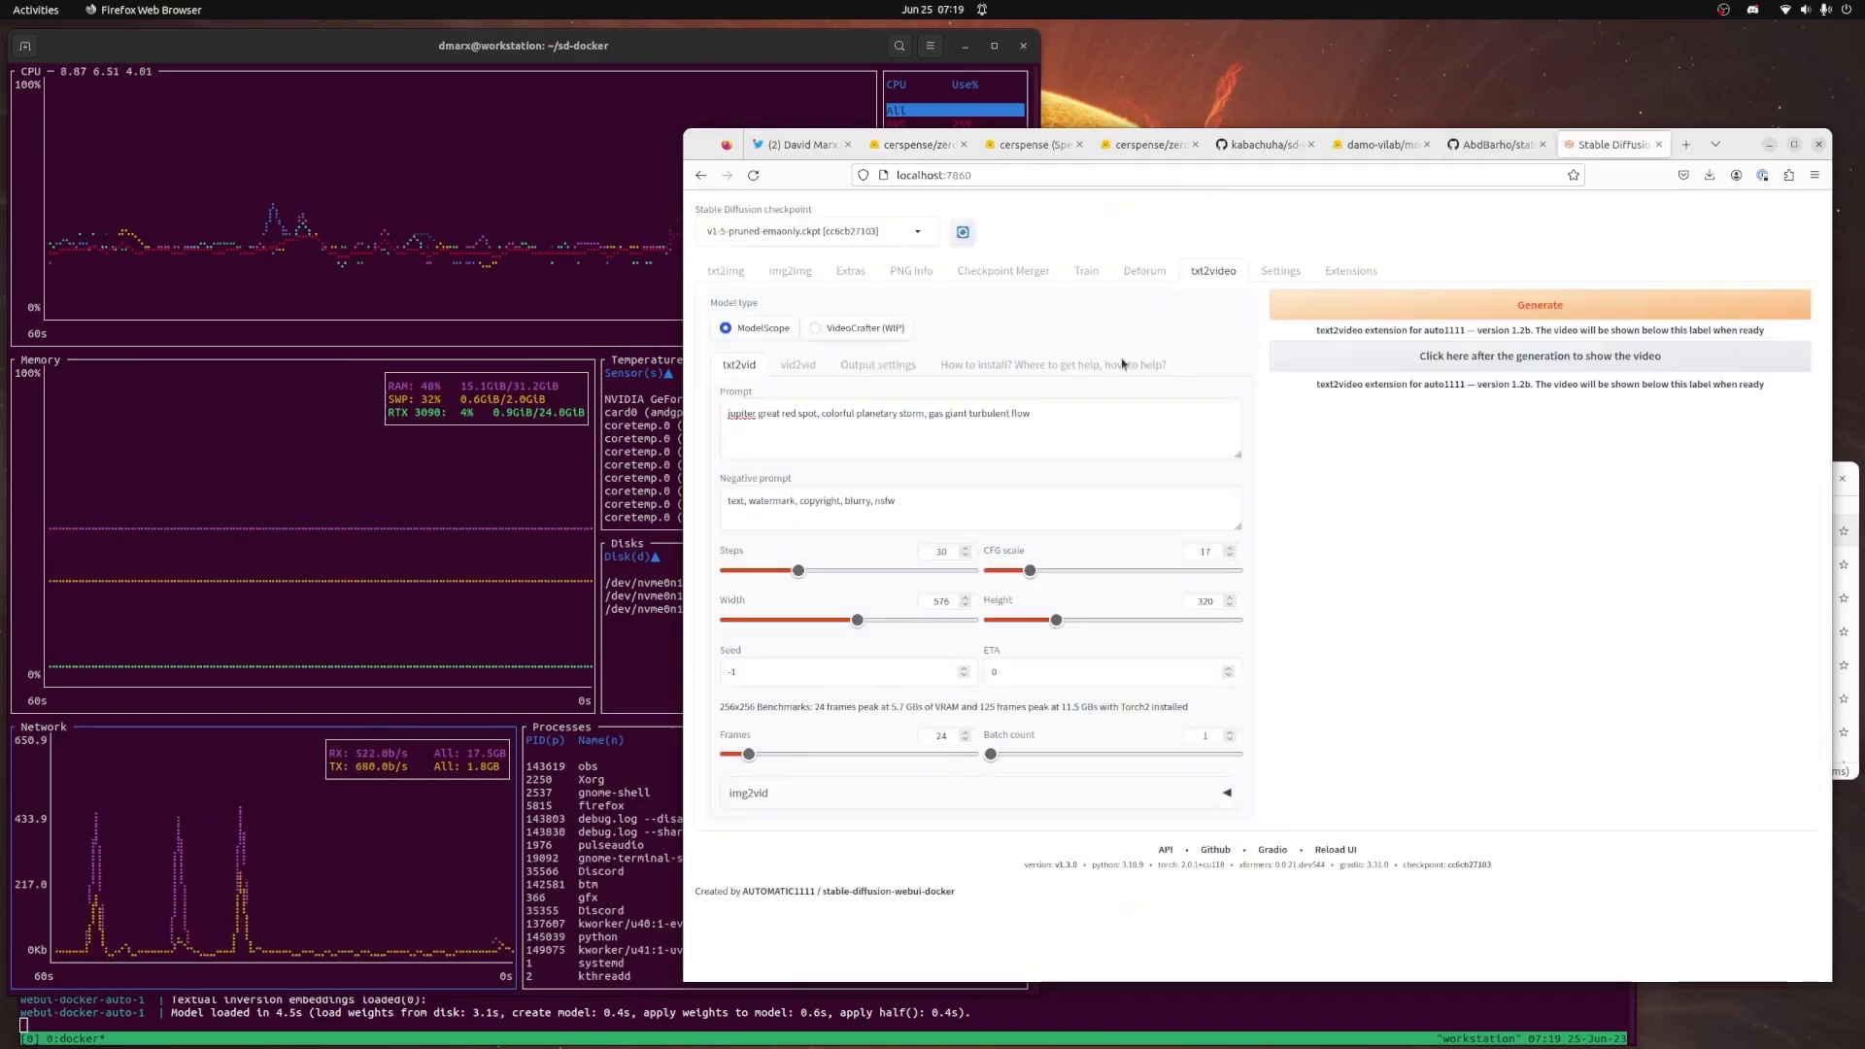
left_click(1117, 432)
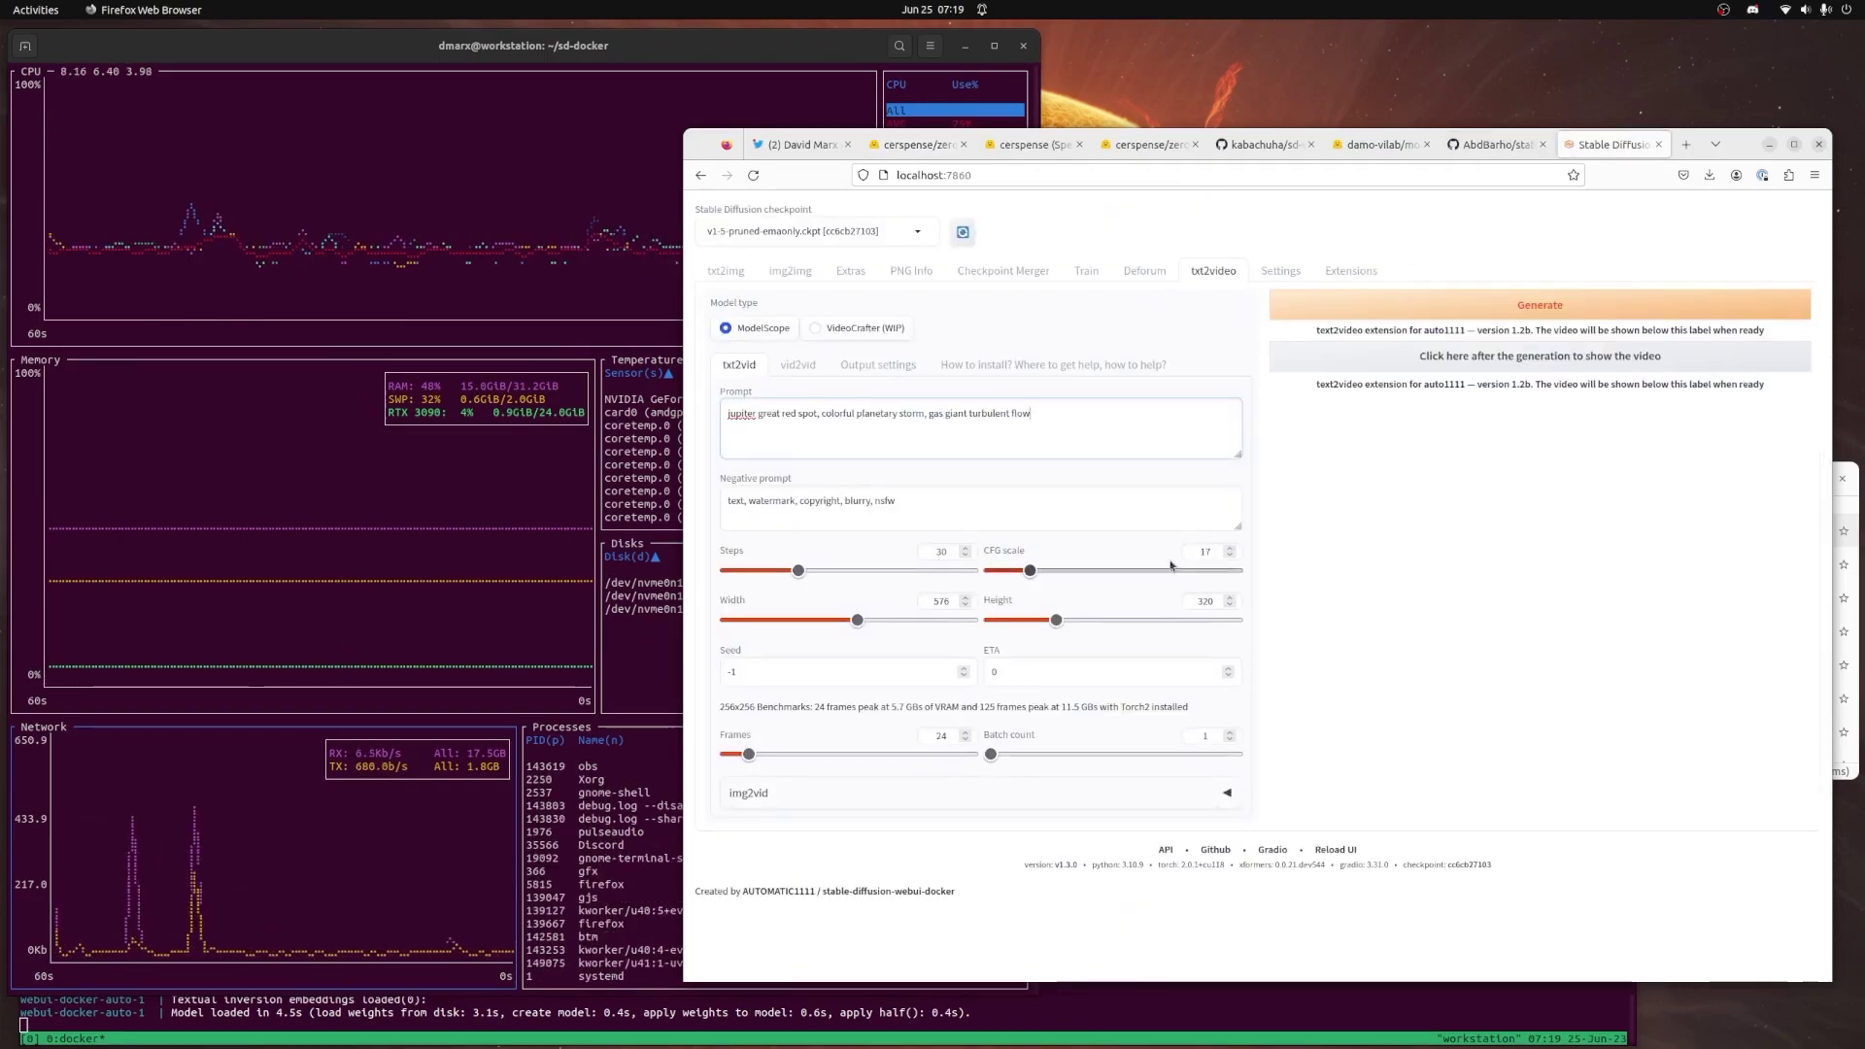
key("ctrl+Return")
left_click(512, 960)
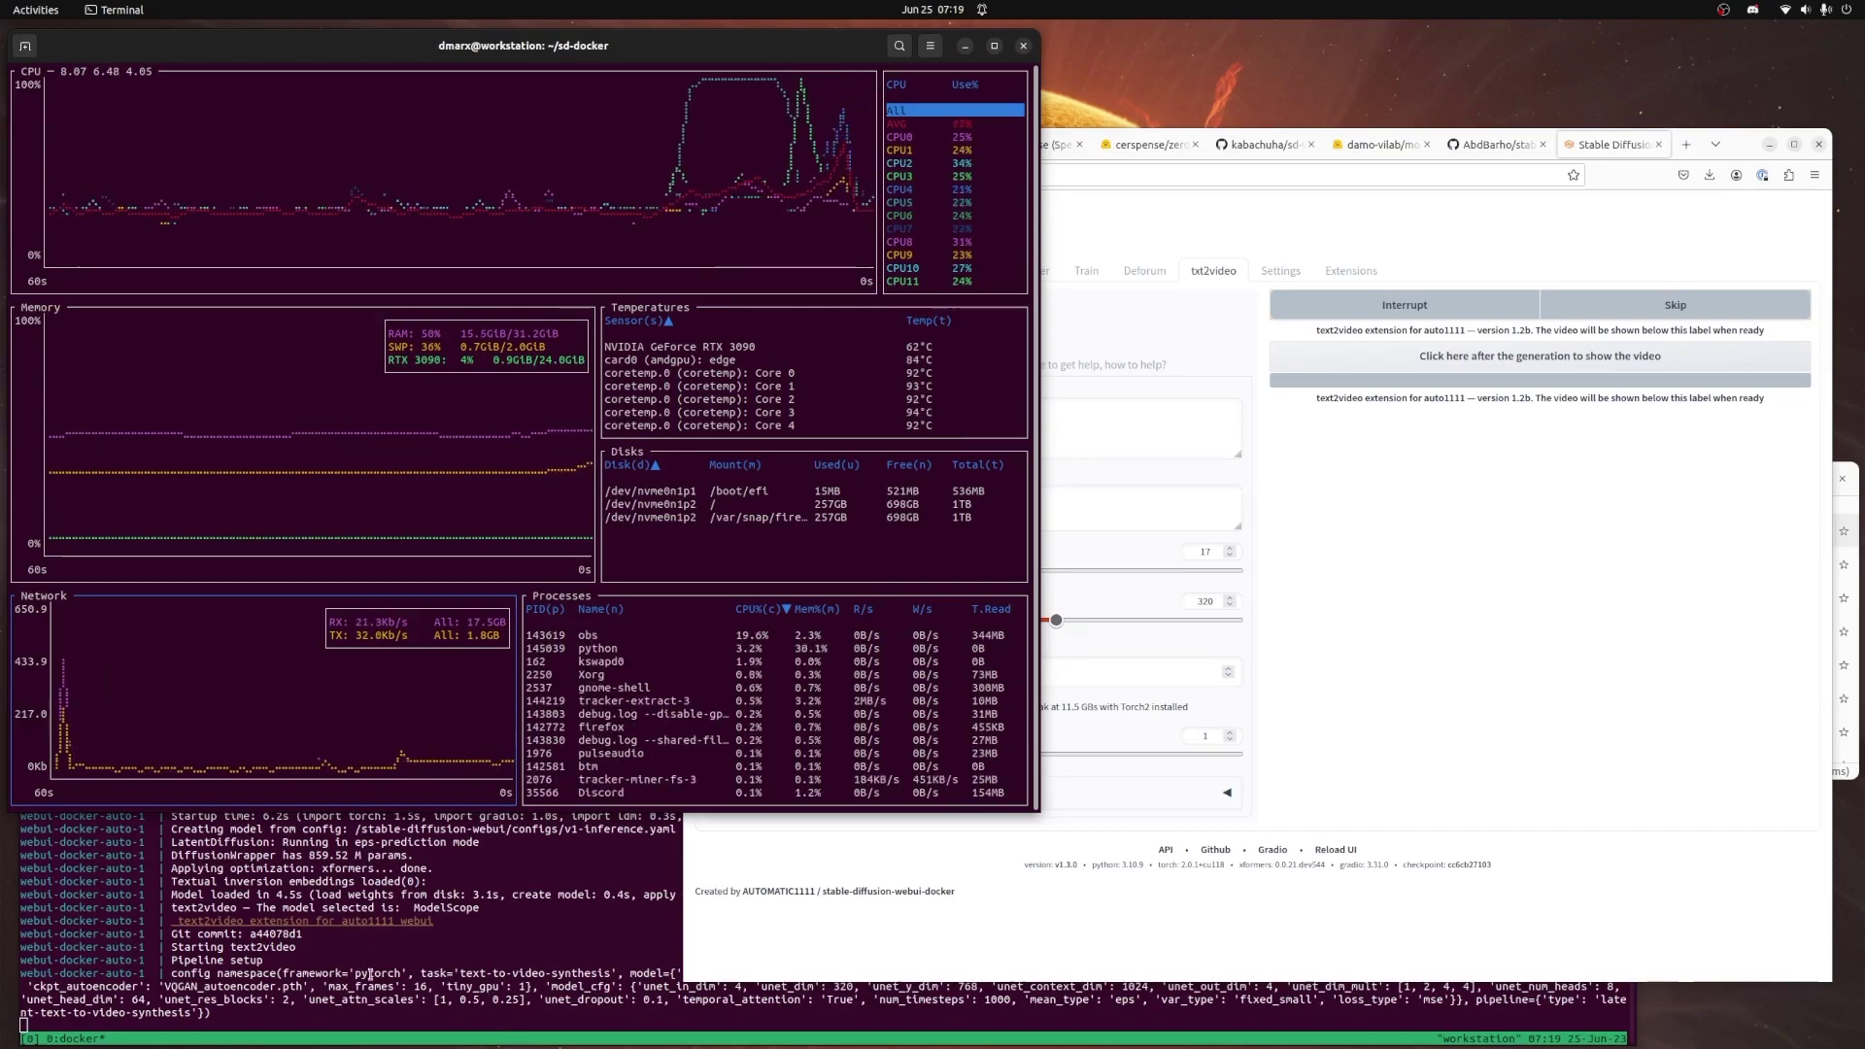
Let the 24-frame Jupiter run finish saving vid.mp4, then return to the web UI
key("alt+Tab")
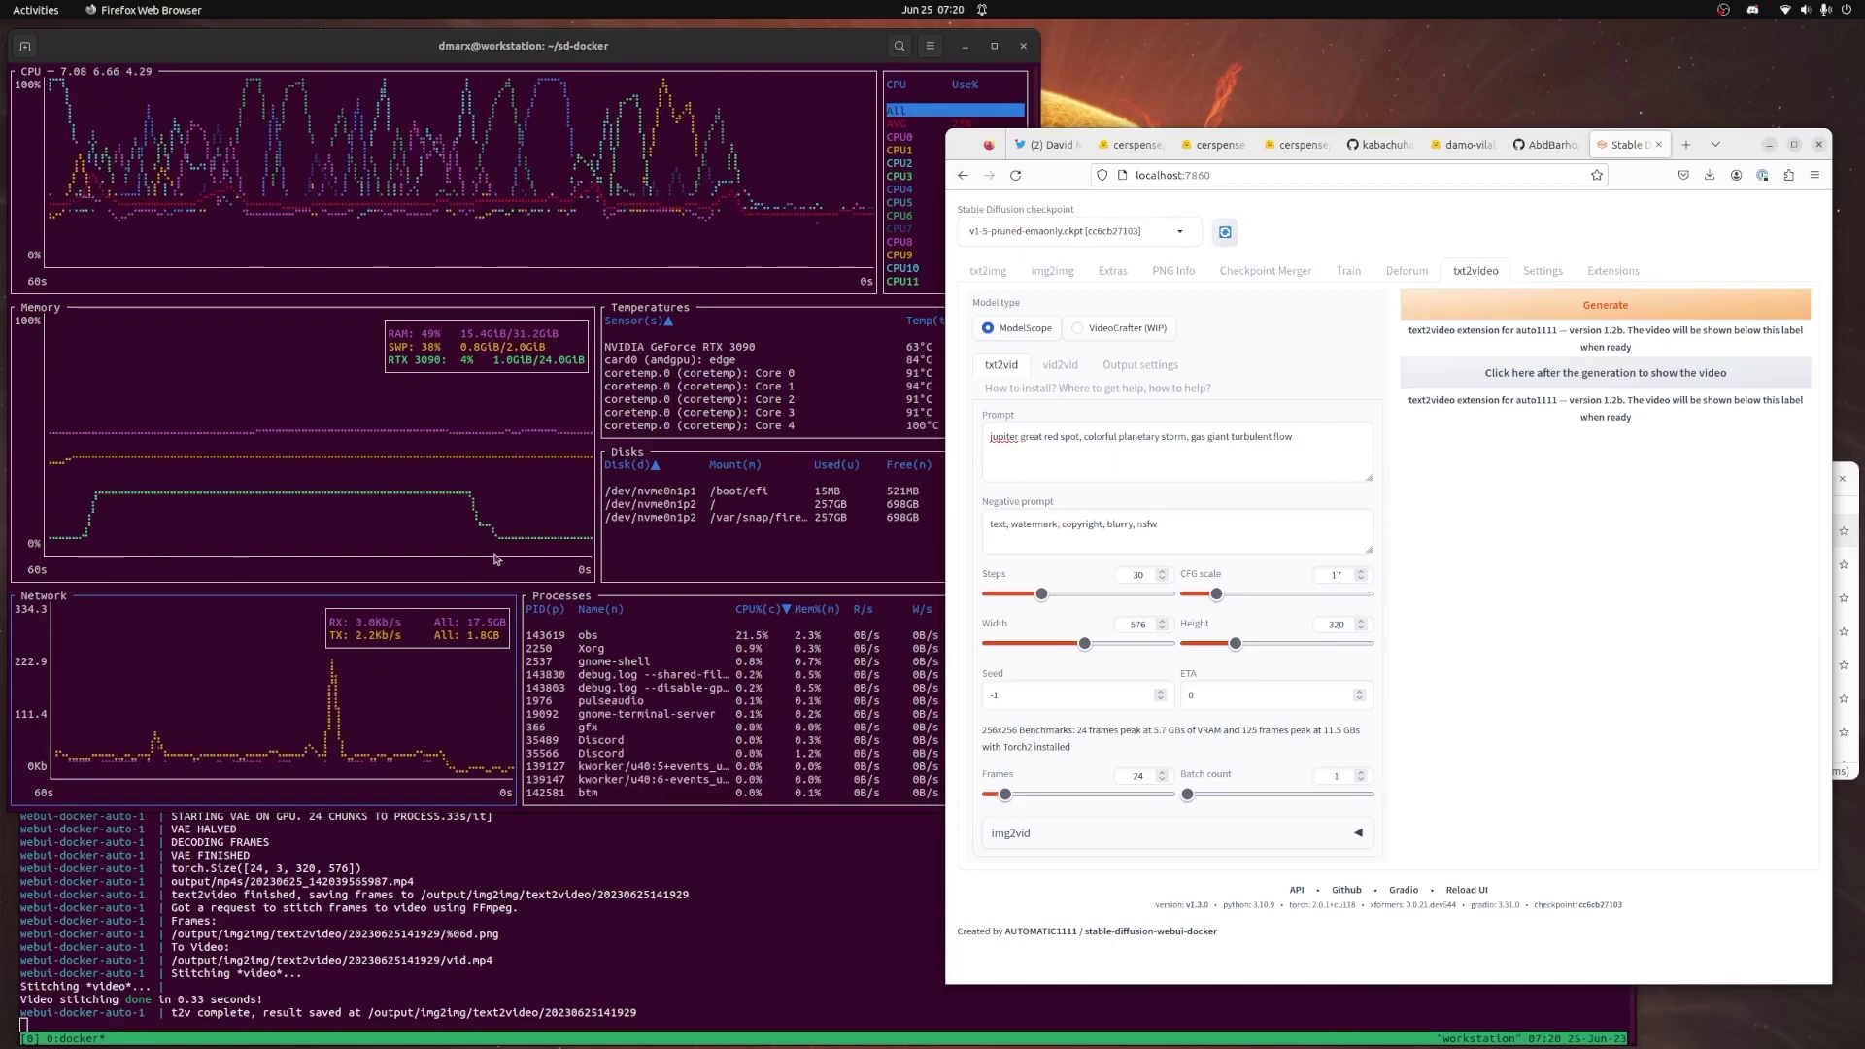
Display and play the finished Jupiter clip, then review the generation parameters in the terminal
left_click(1606, 378)
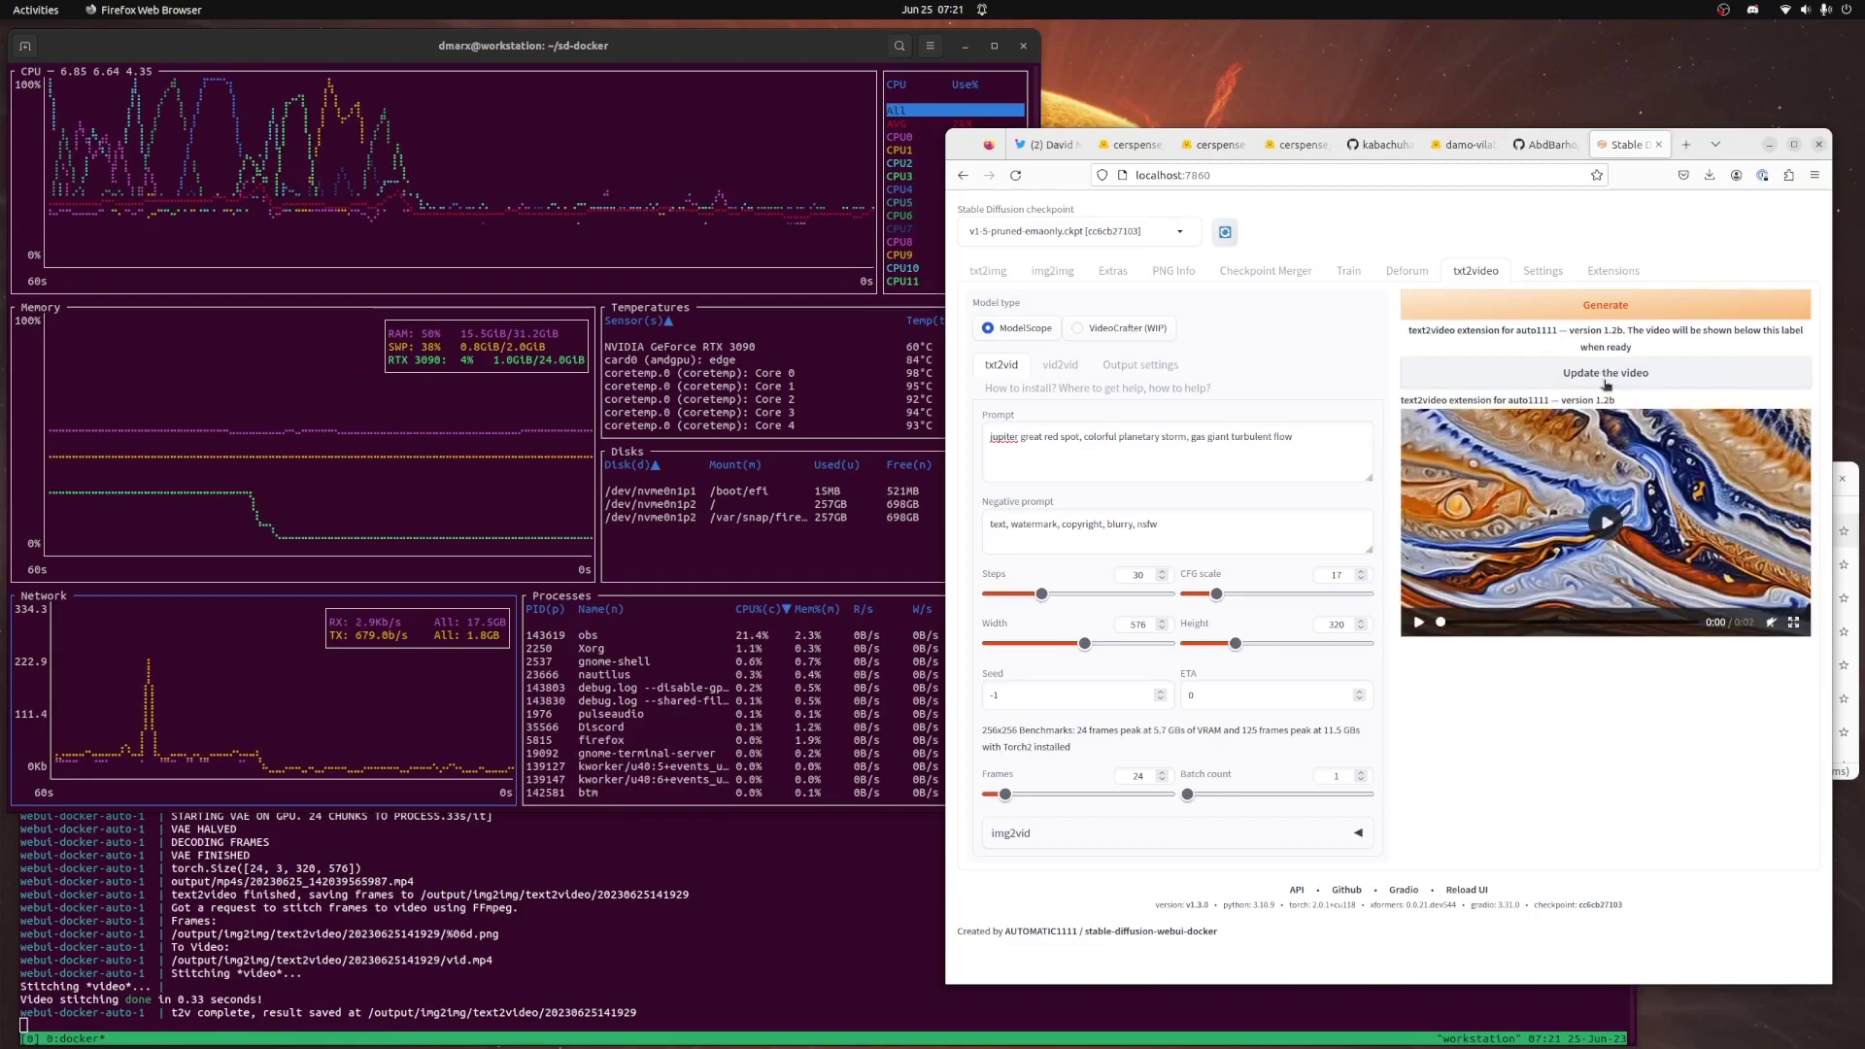
left_click(1605, 522)
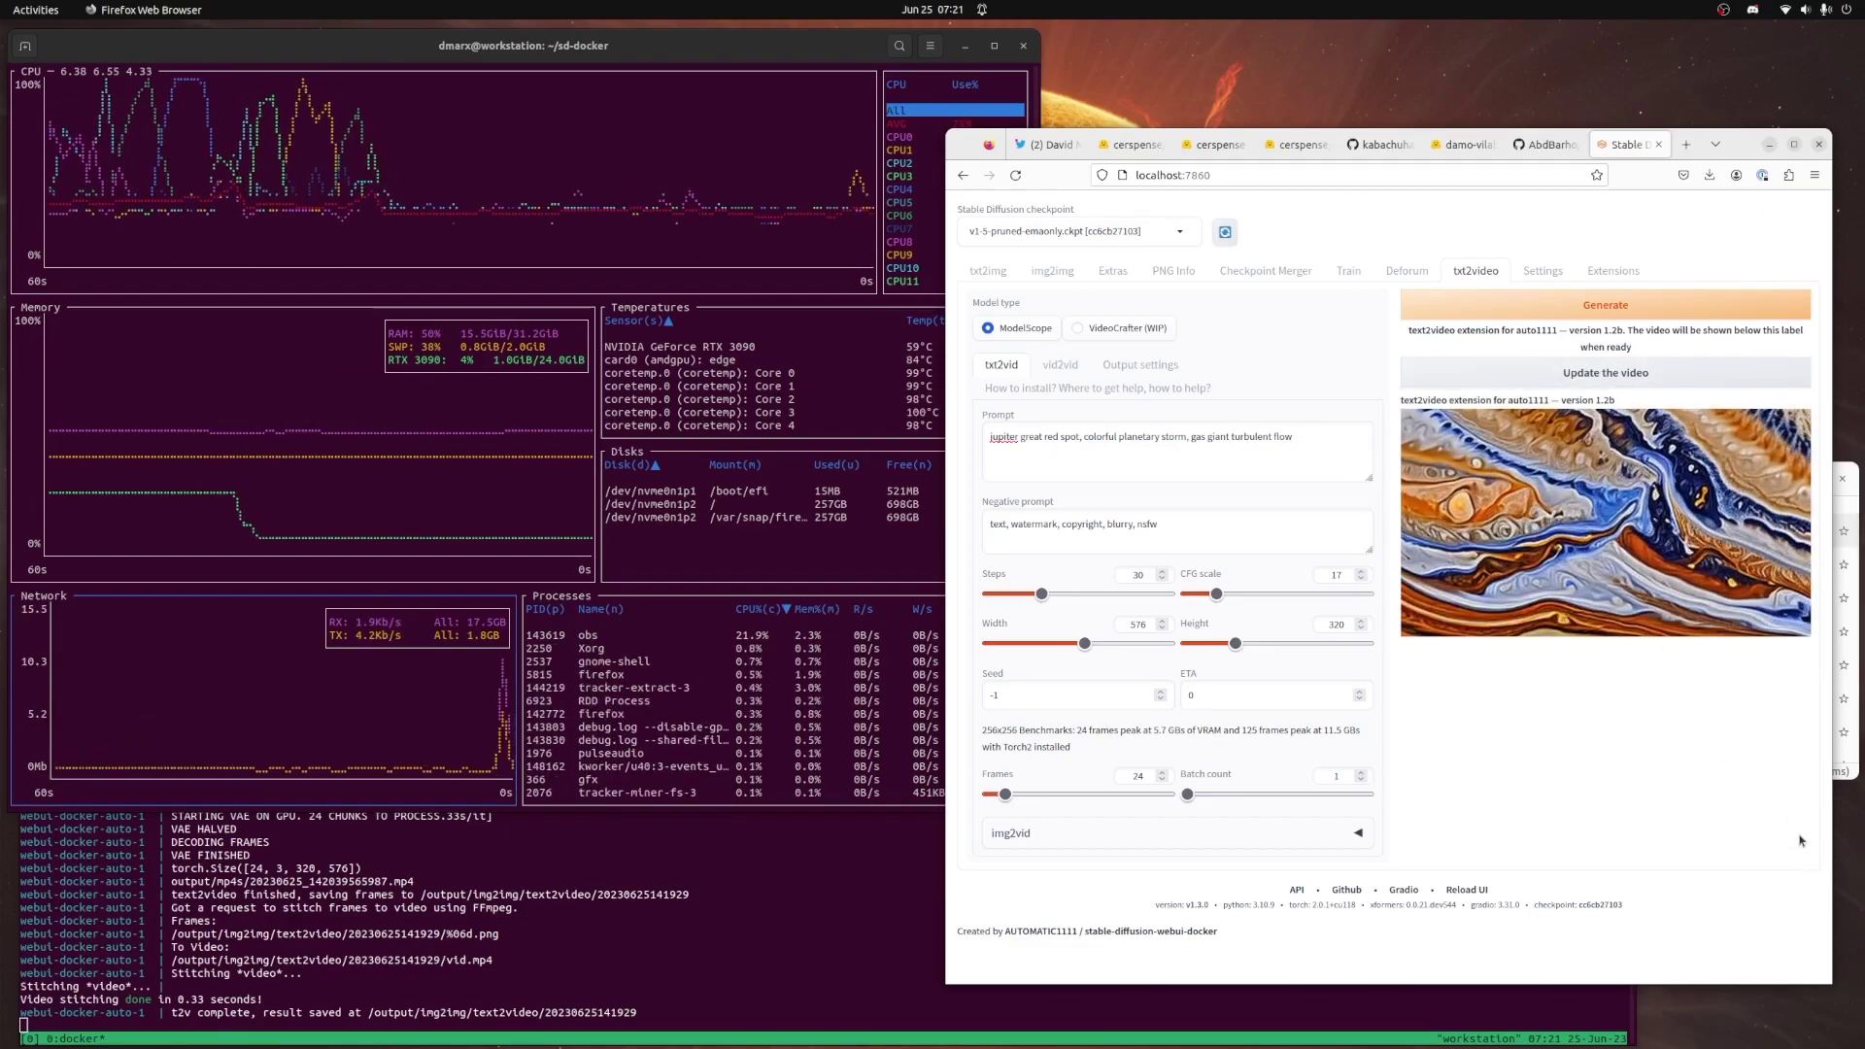
left_click_drag(577, 810, 577, 549)
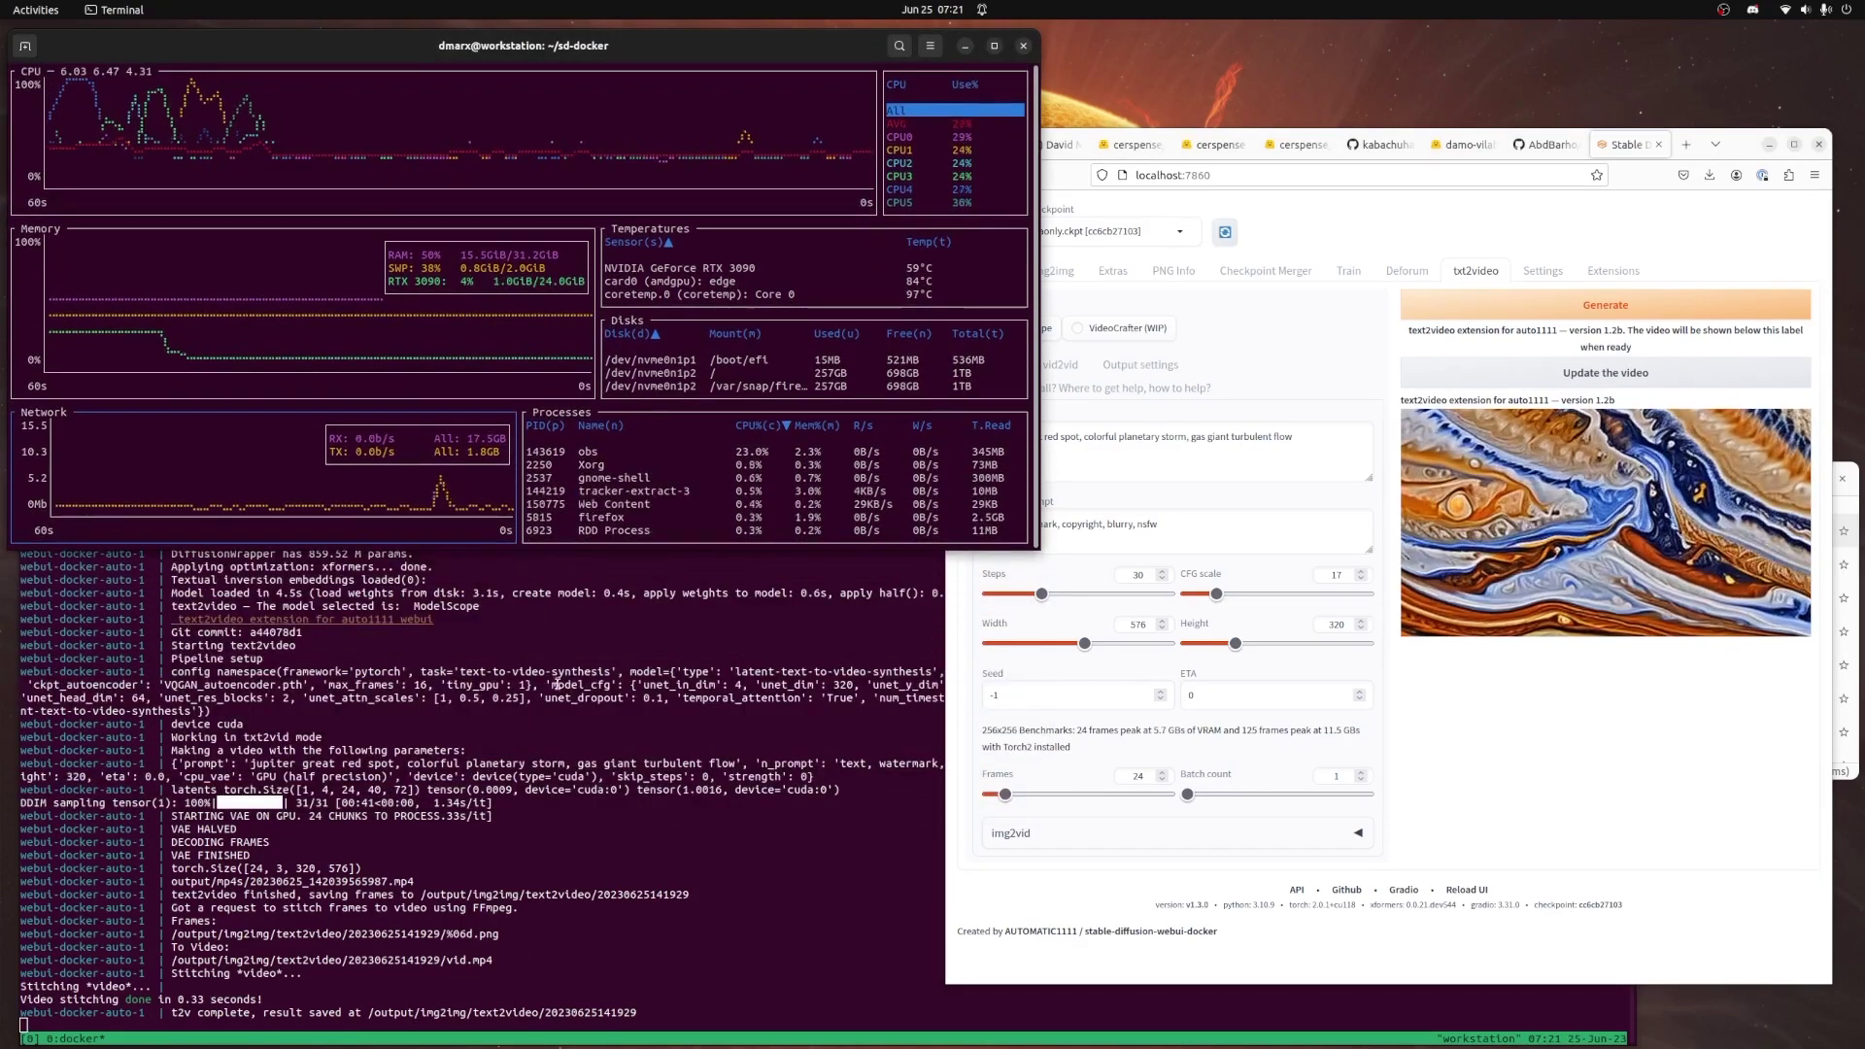
left_click(595, 858)
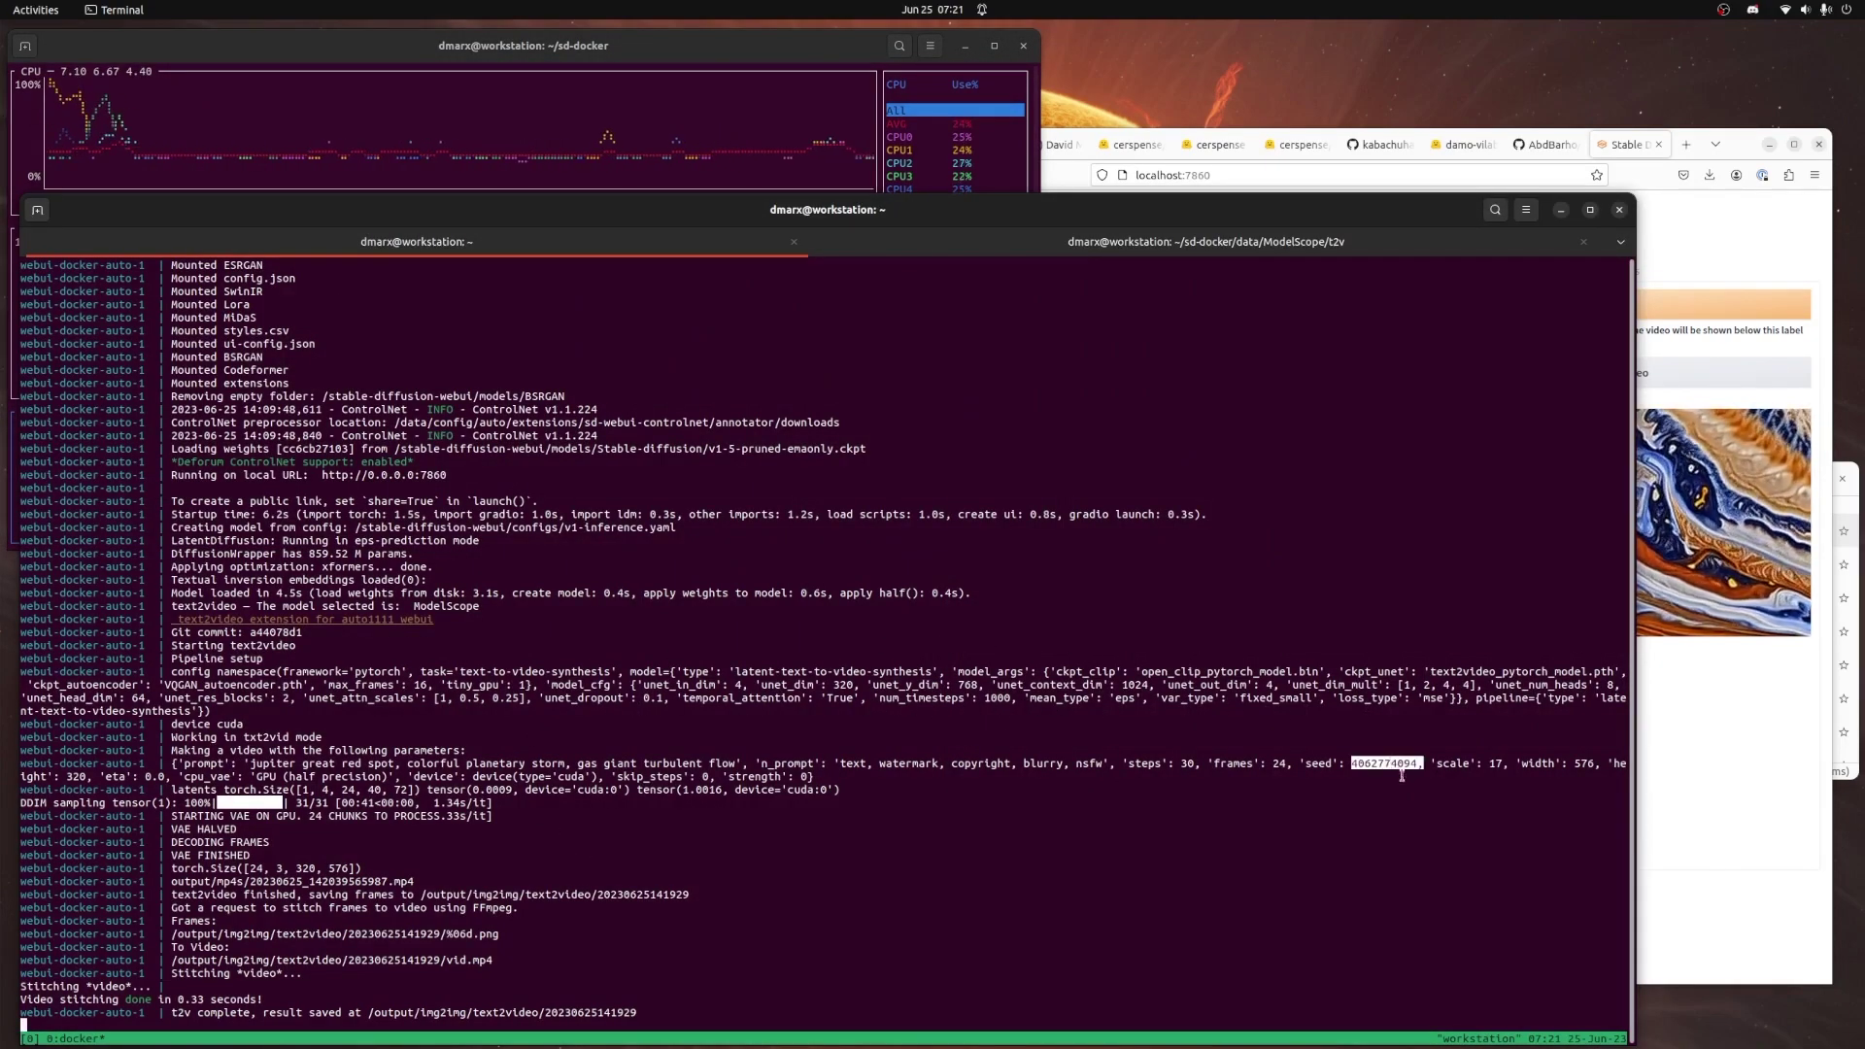
key("alt+Tab")
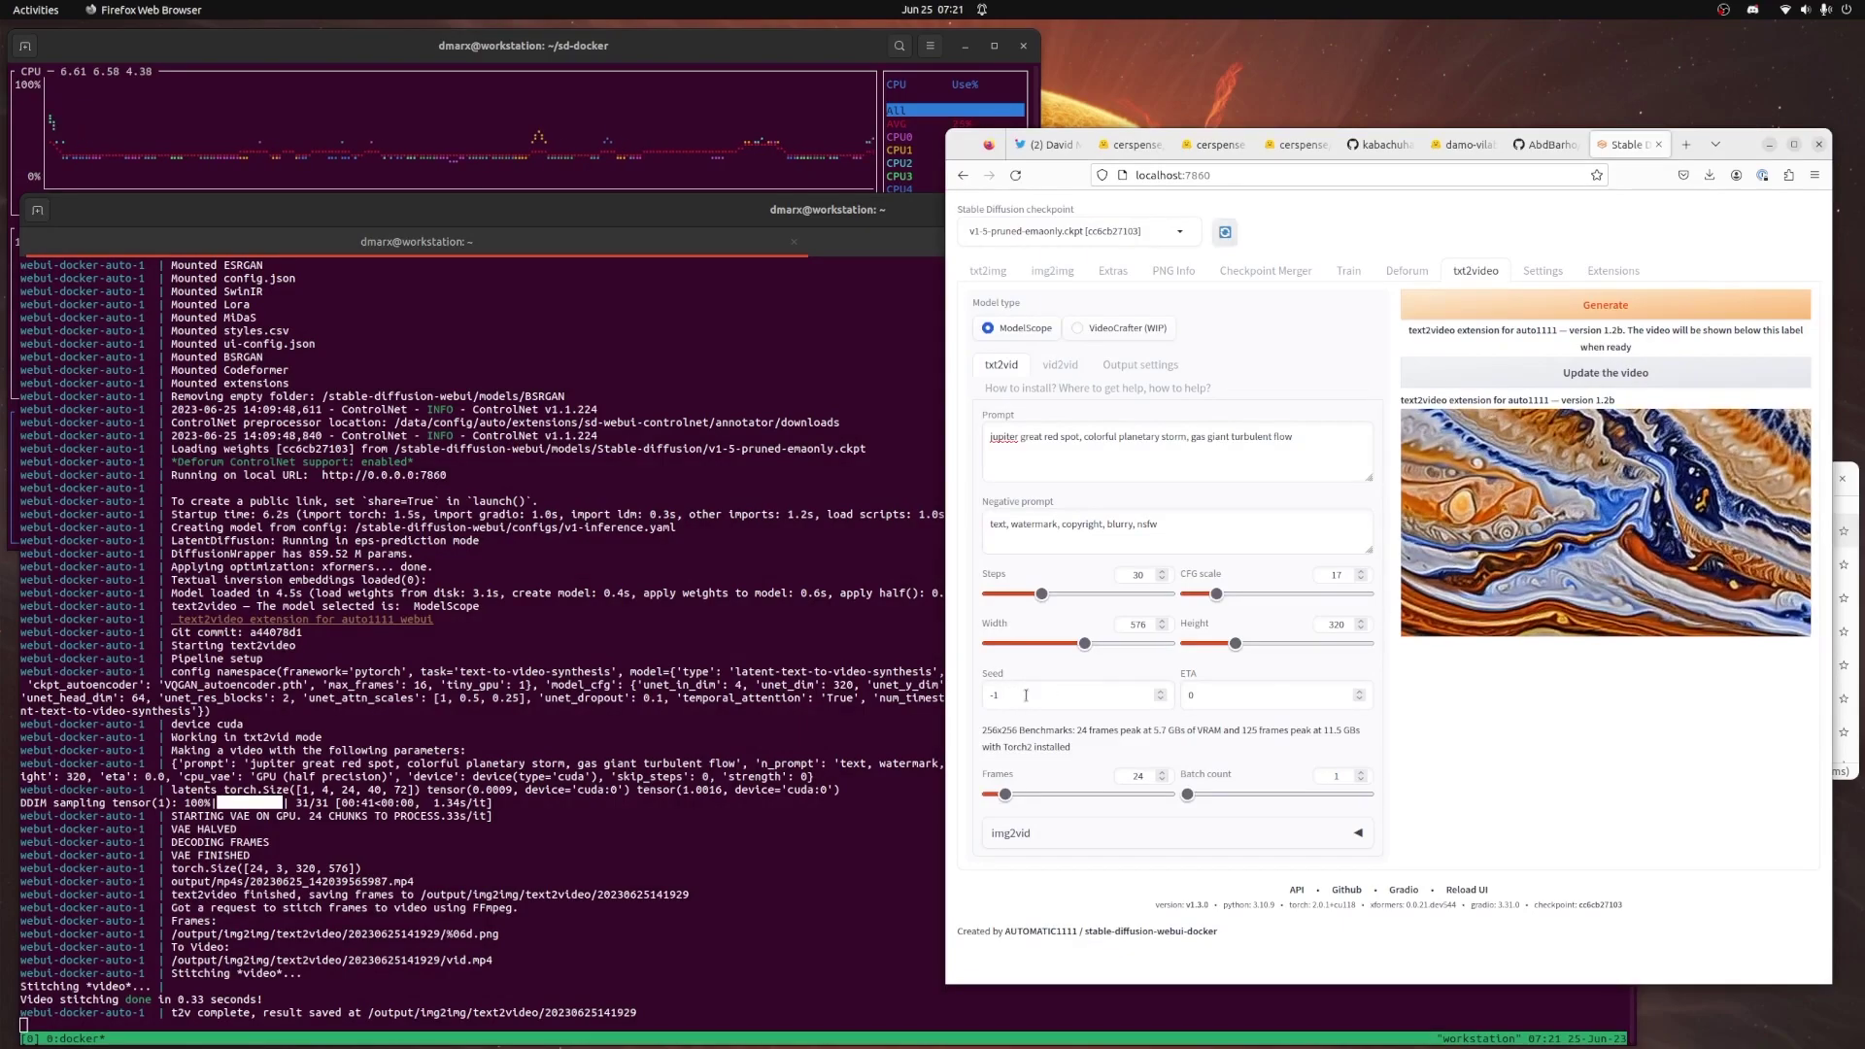
left_click(1061, 365)
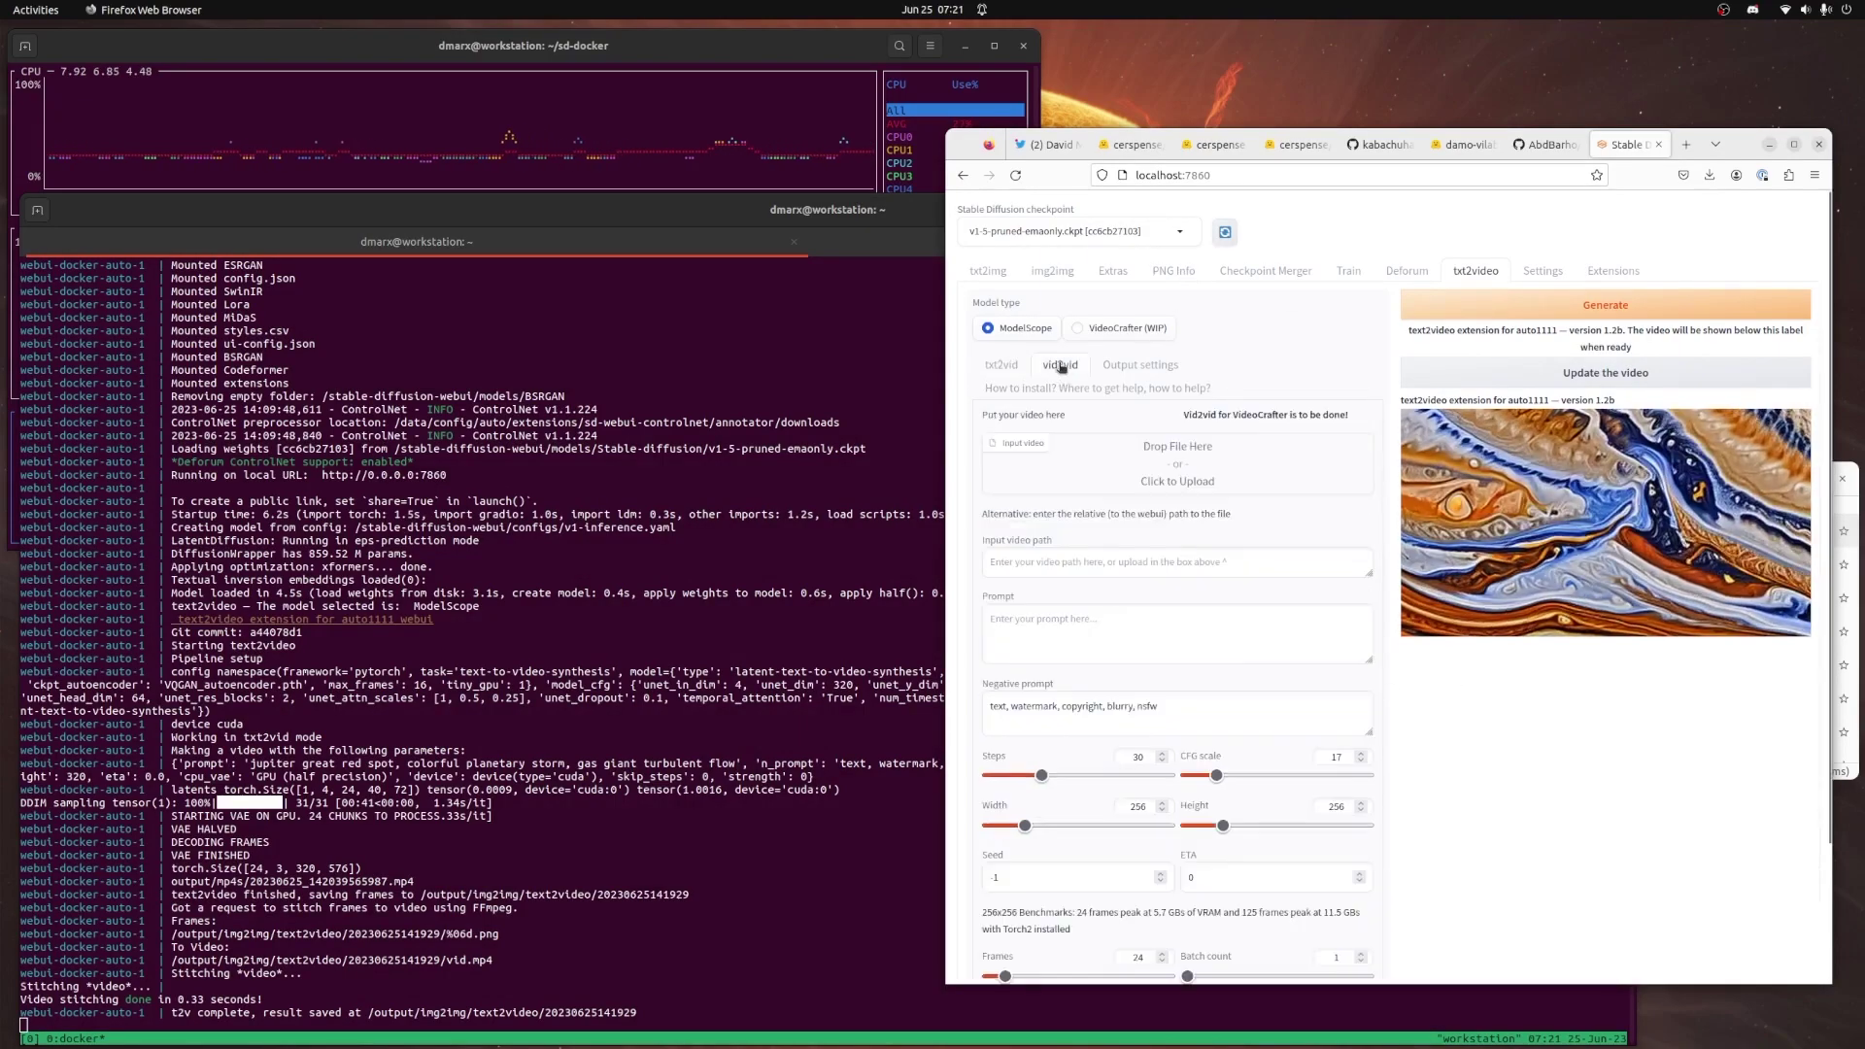
left_click_drag(1075, 877, 968, 861)
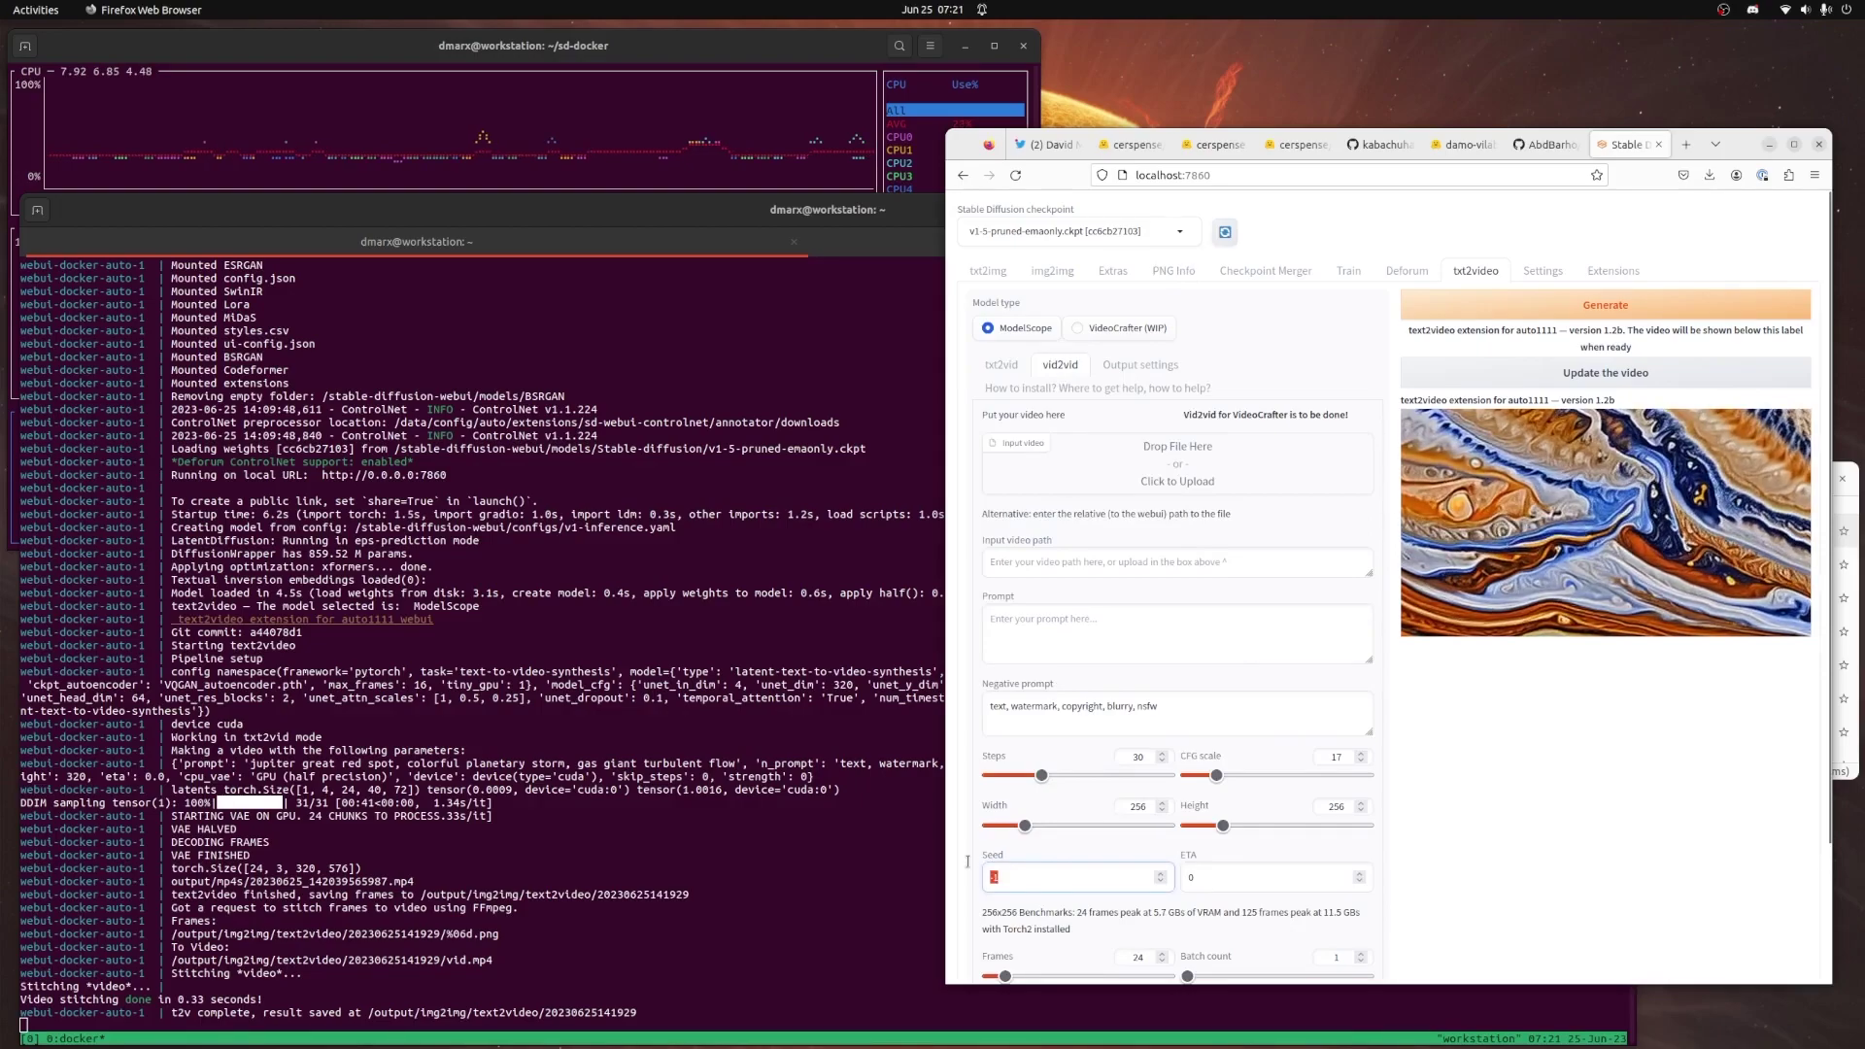
key("ctrl+v")
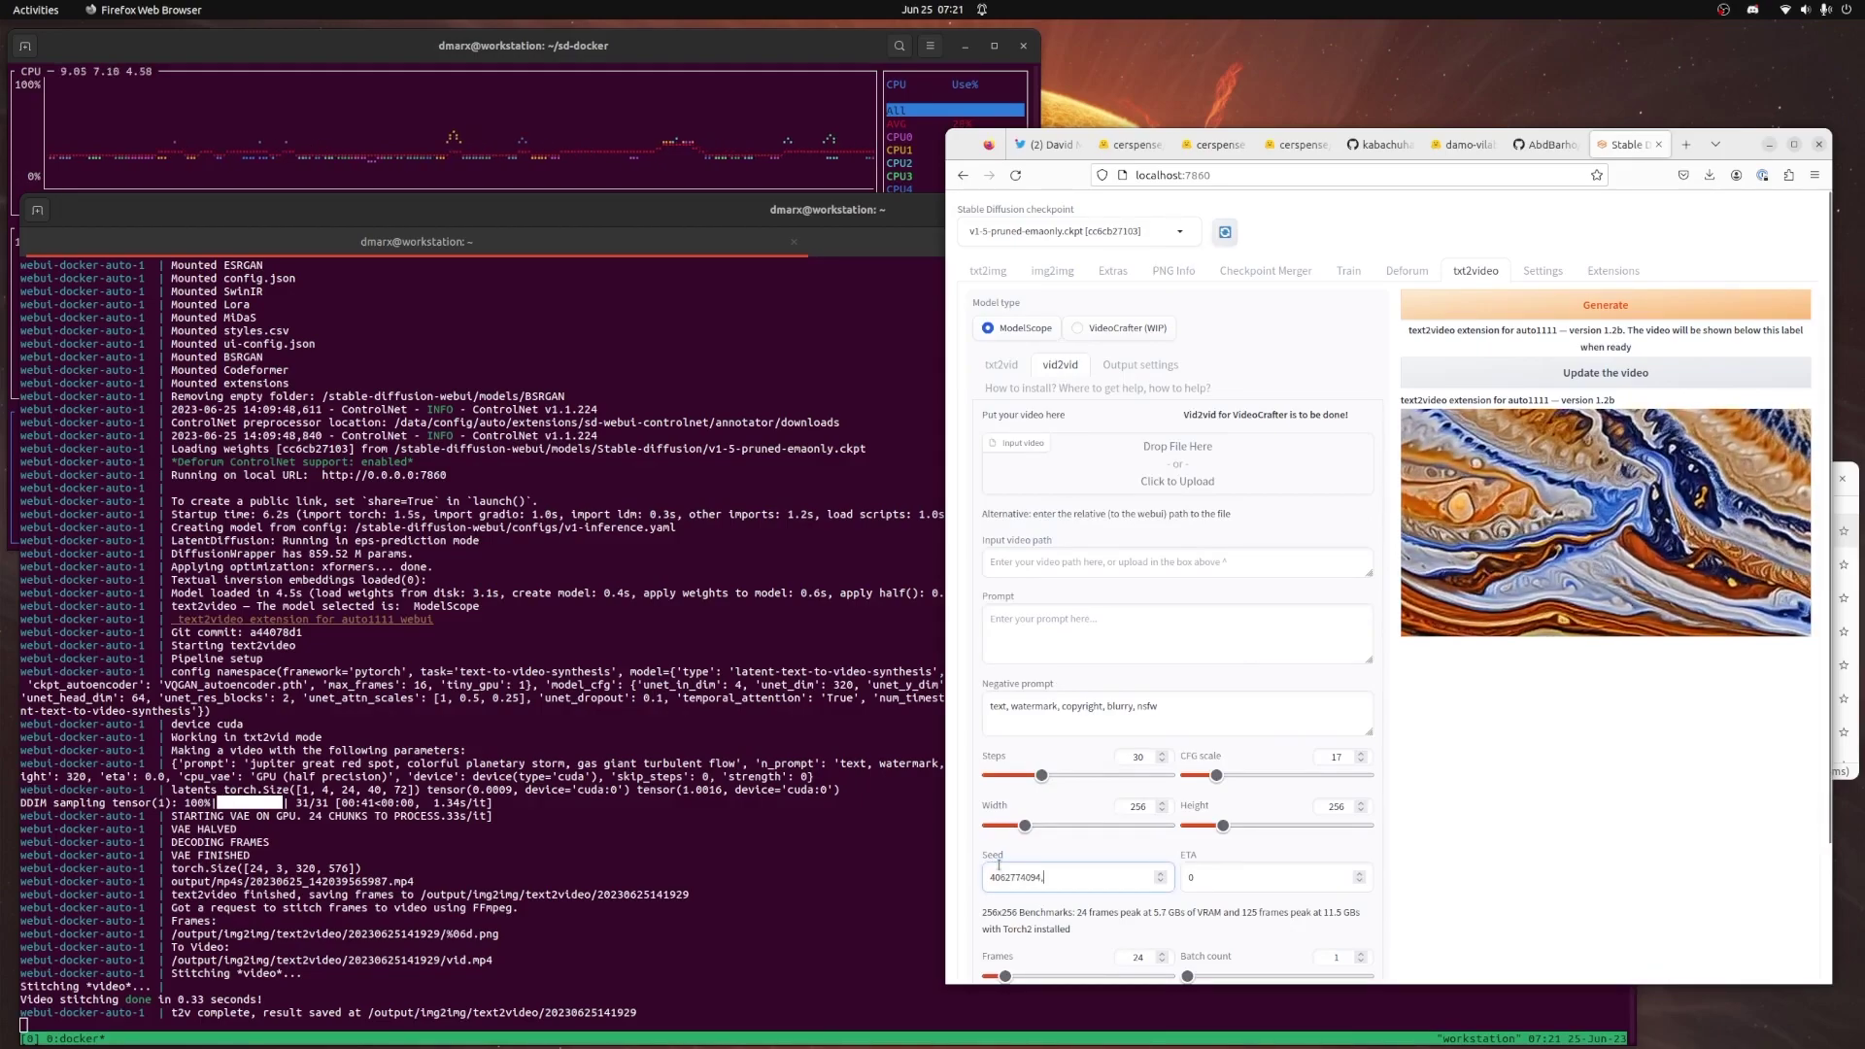
left_click(1494, 772)
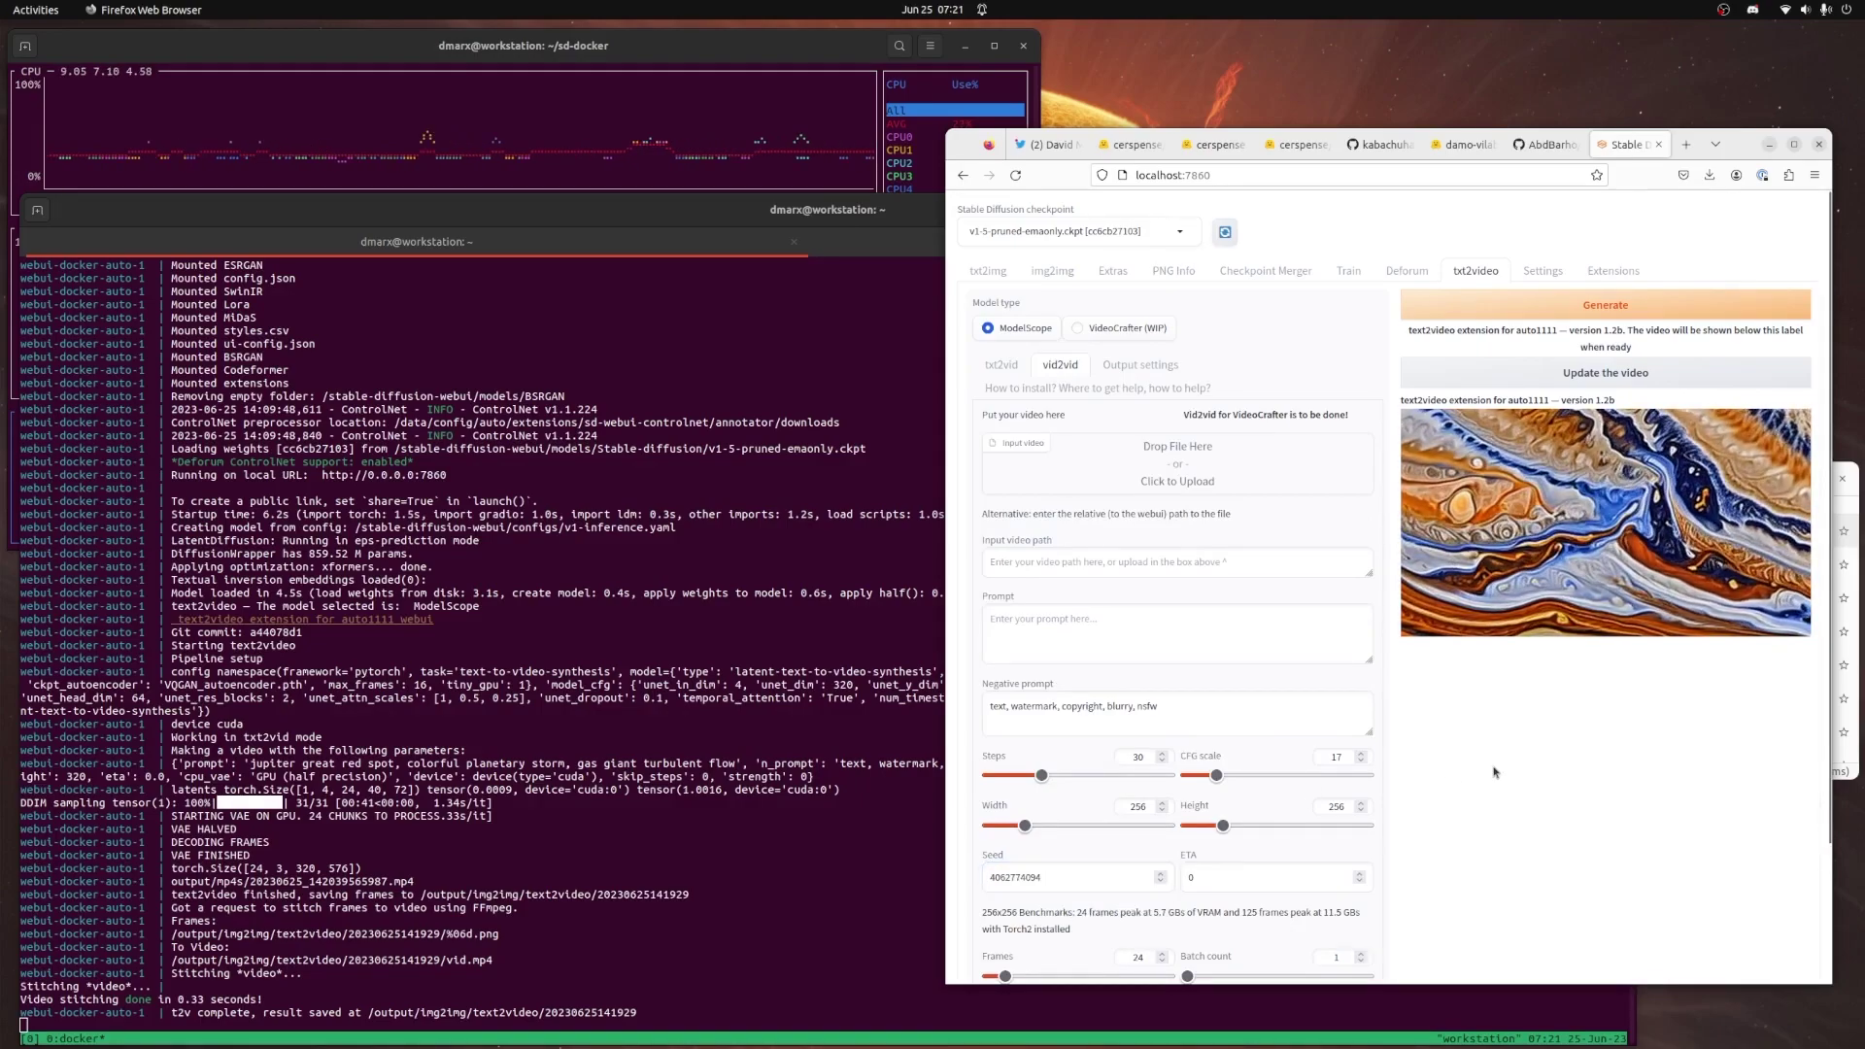
left_click_drag(1024, 826, 1262, 832)
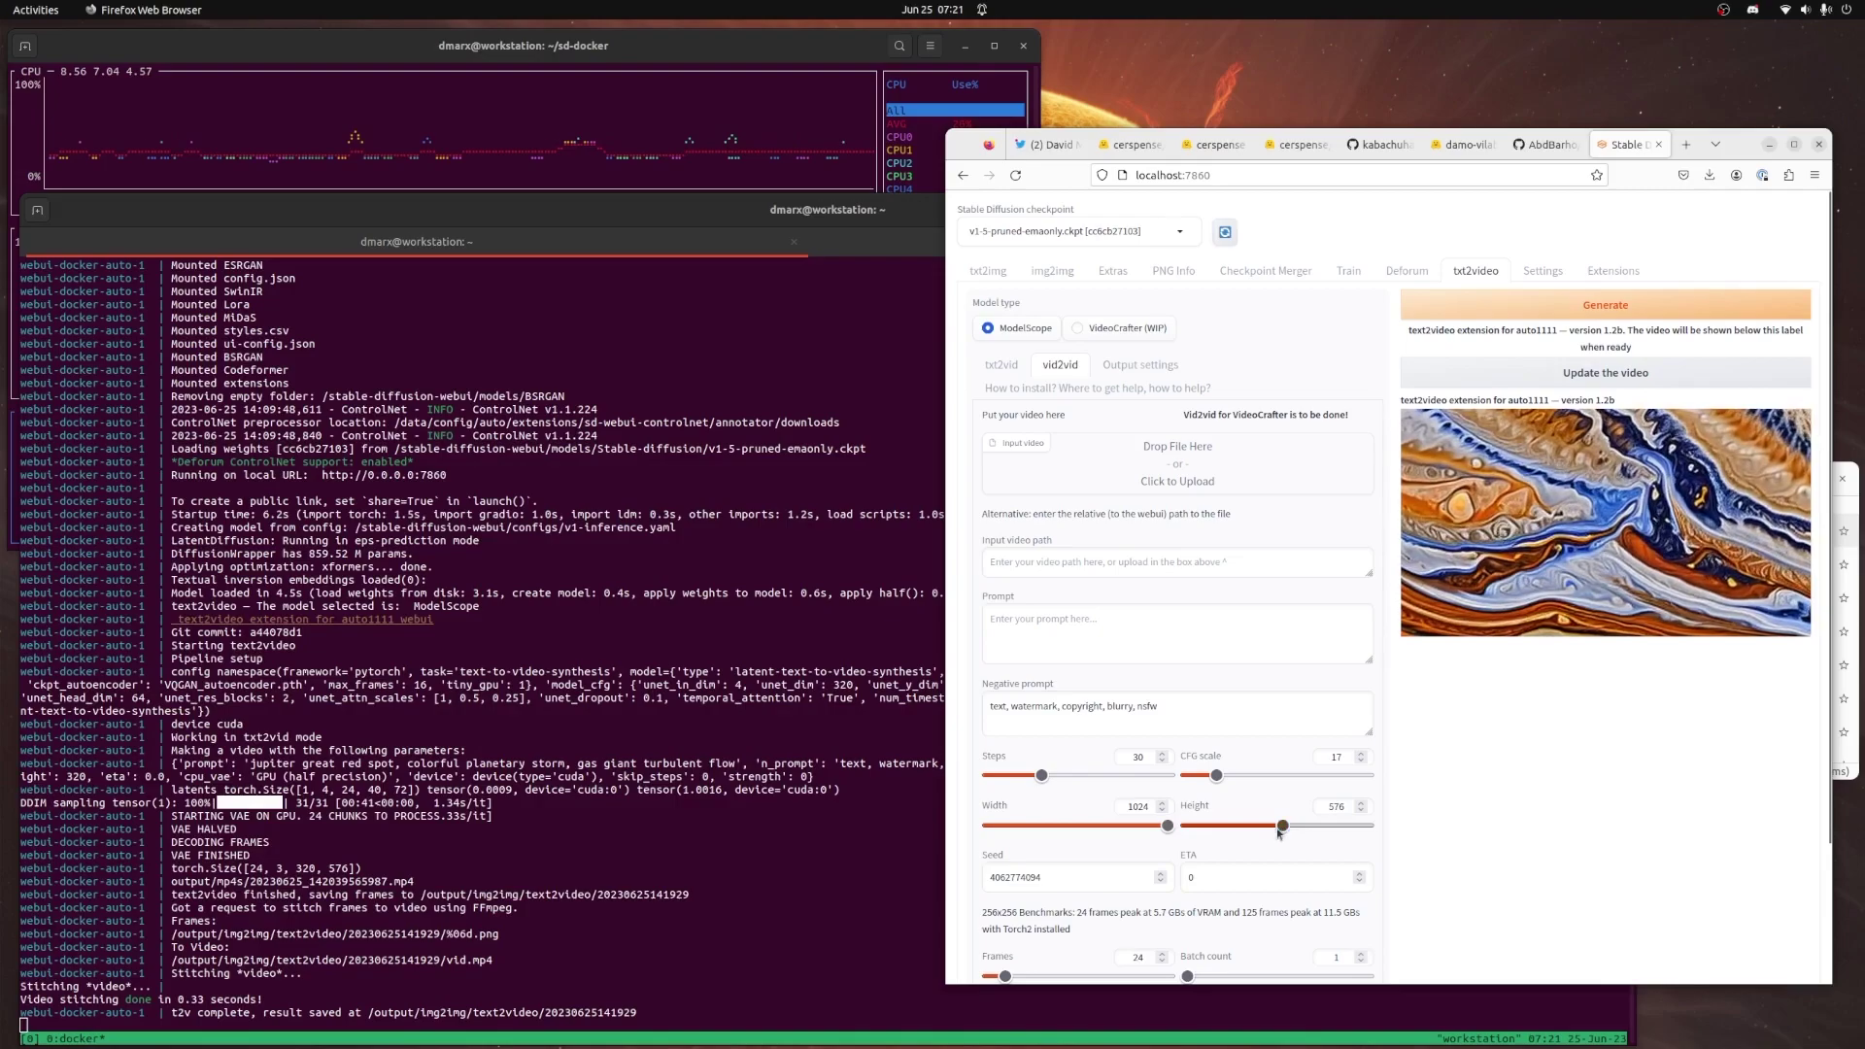
scroll(1454, 728, "down", 3)
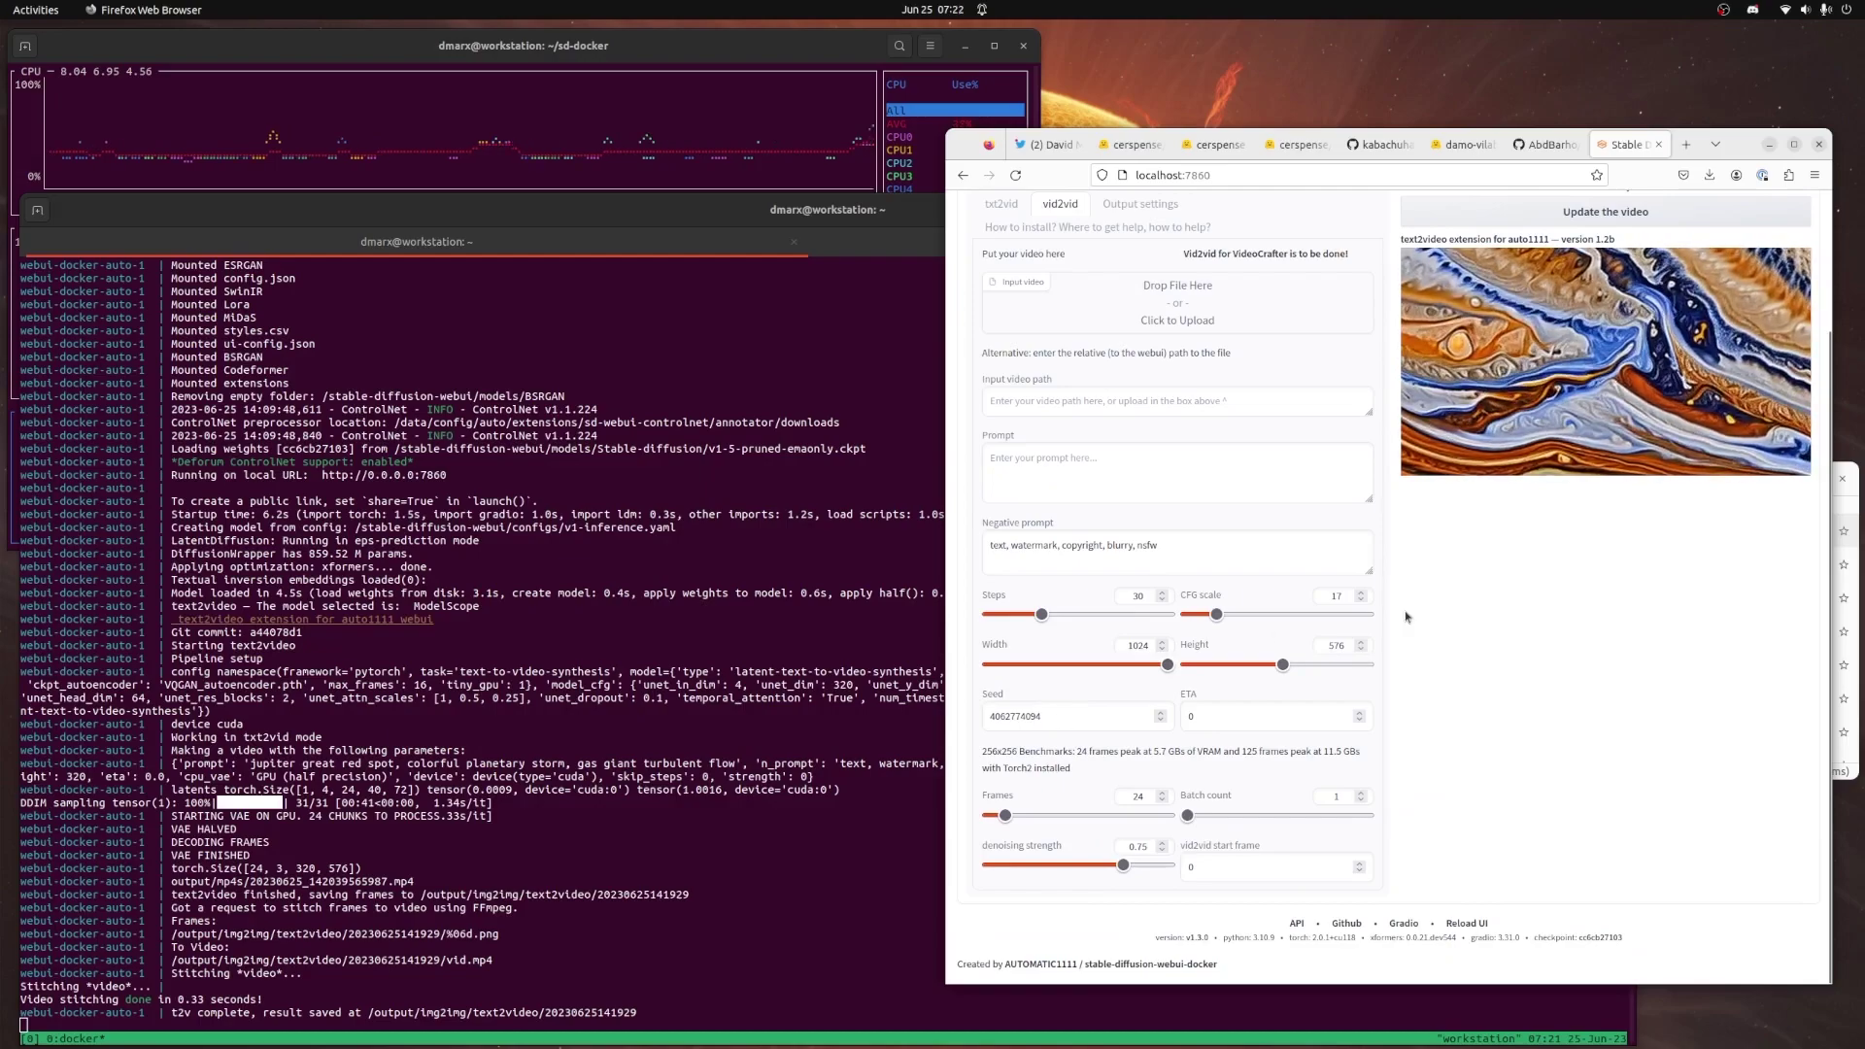
scroll(1170, 331, "up", 3)
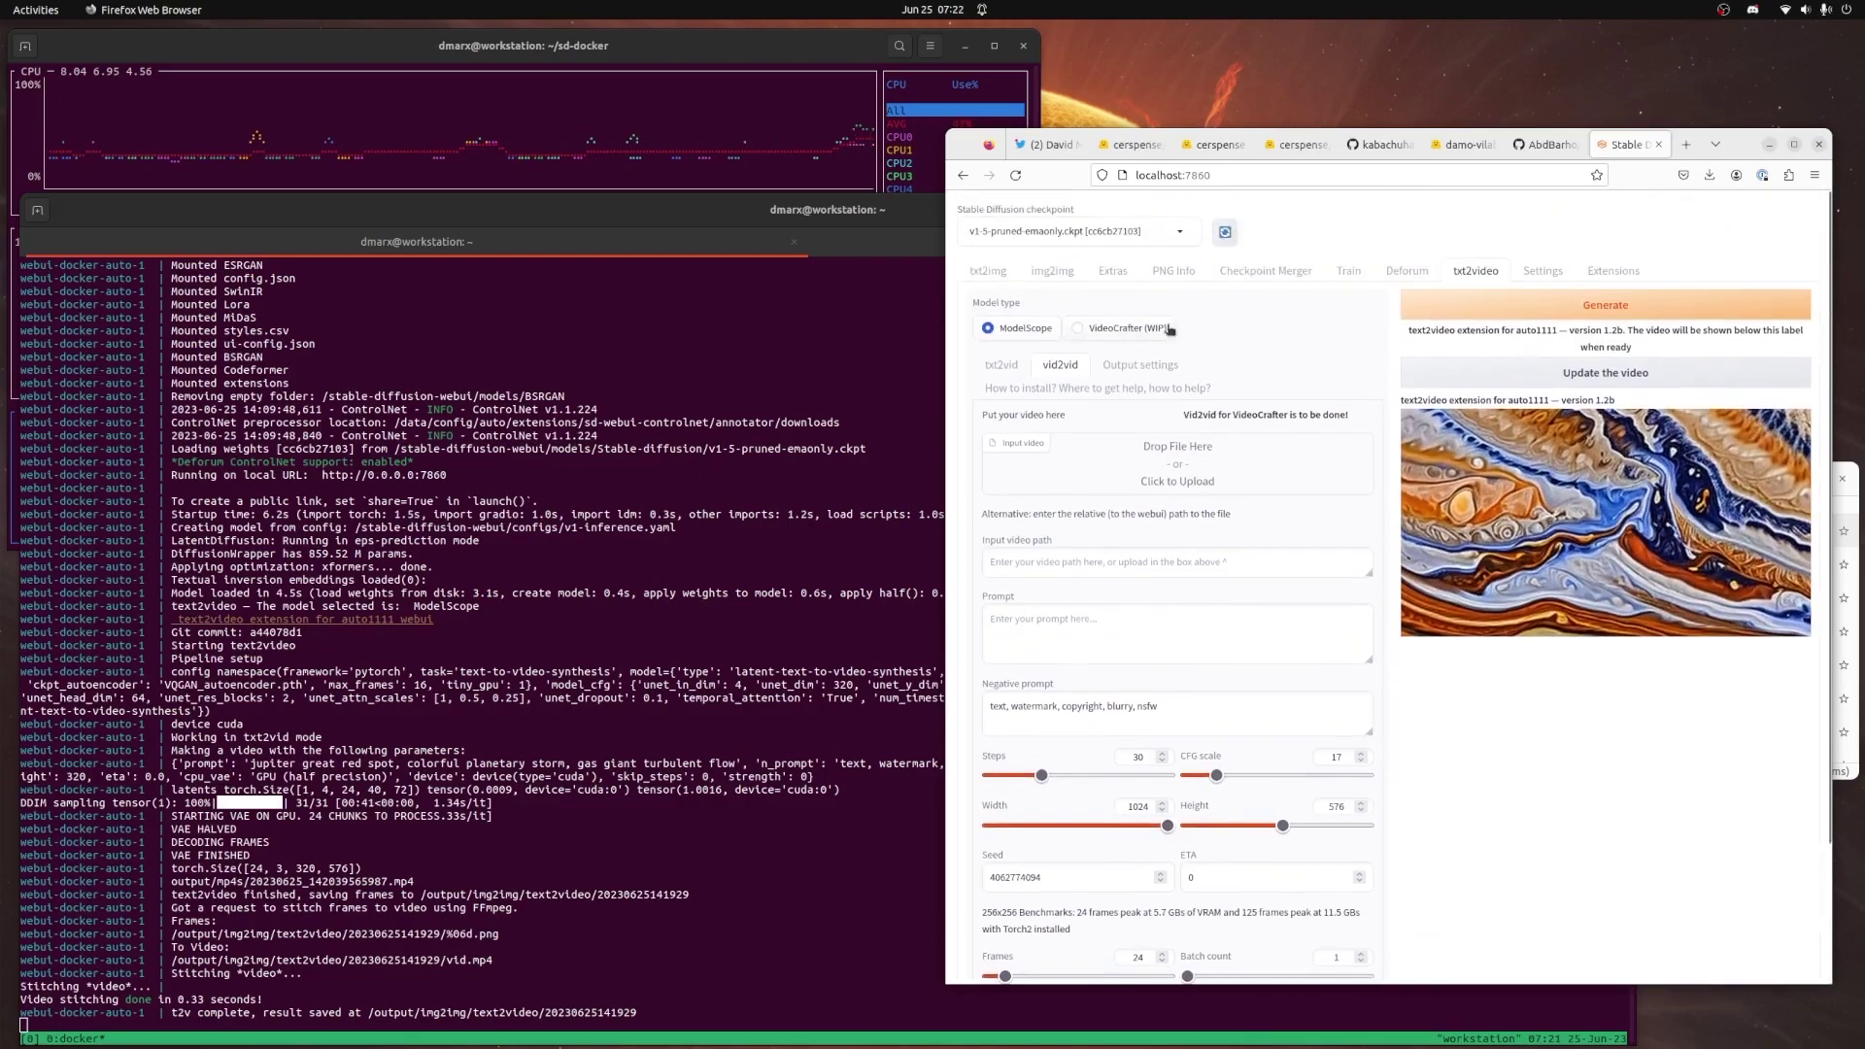
Copy the jupiter prompt from txt2vid into the vid2vid Prompt box
left_click(1001, 366)
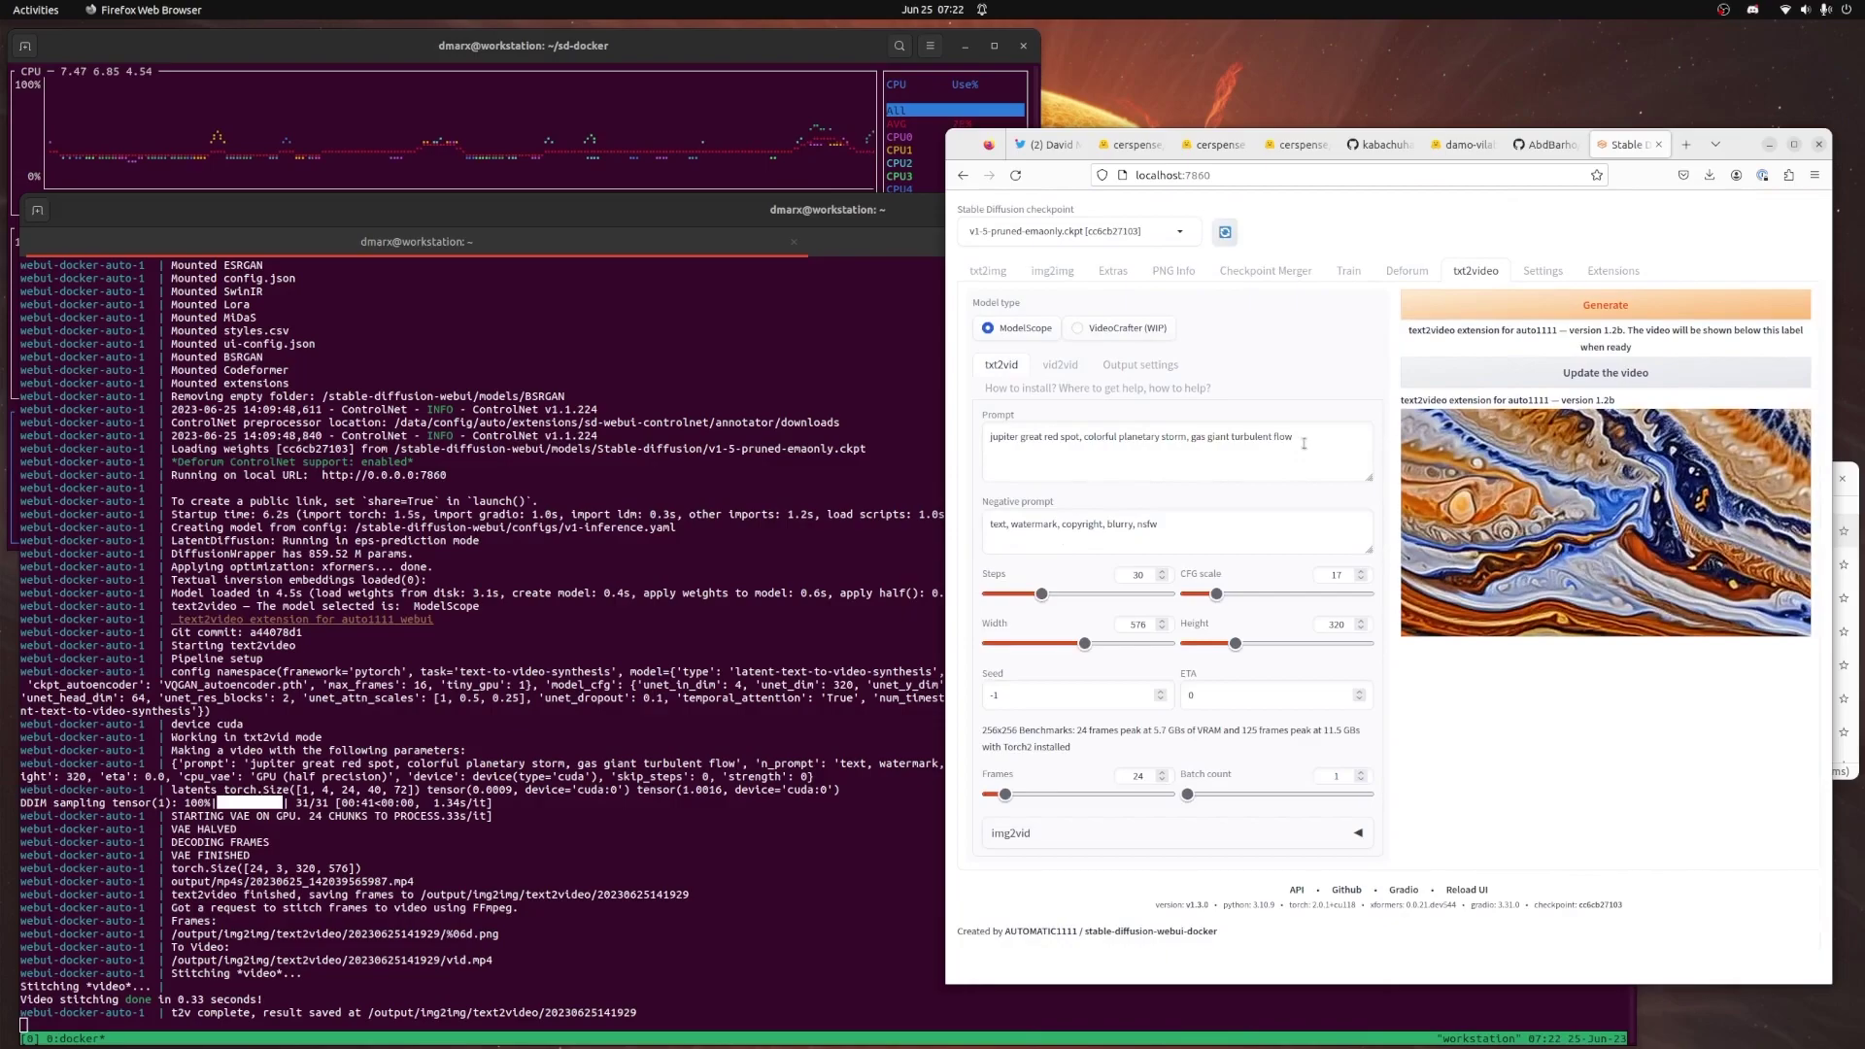
left_click_drag(1294, 437, 981, 442)
key("ctrl+c")
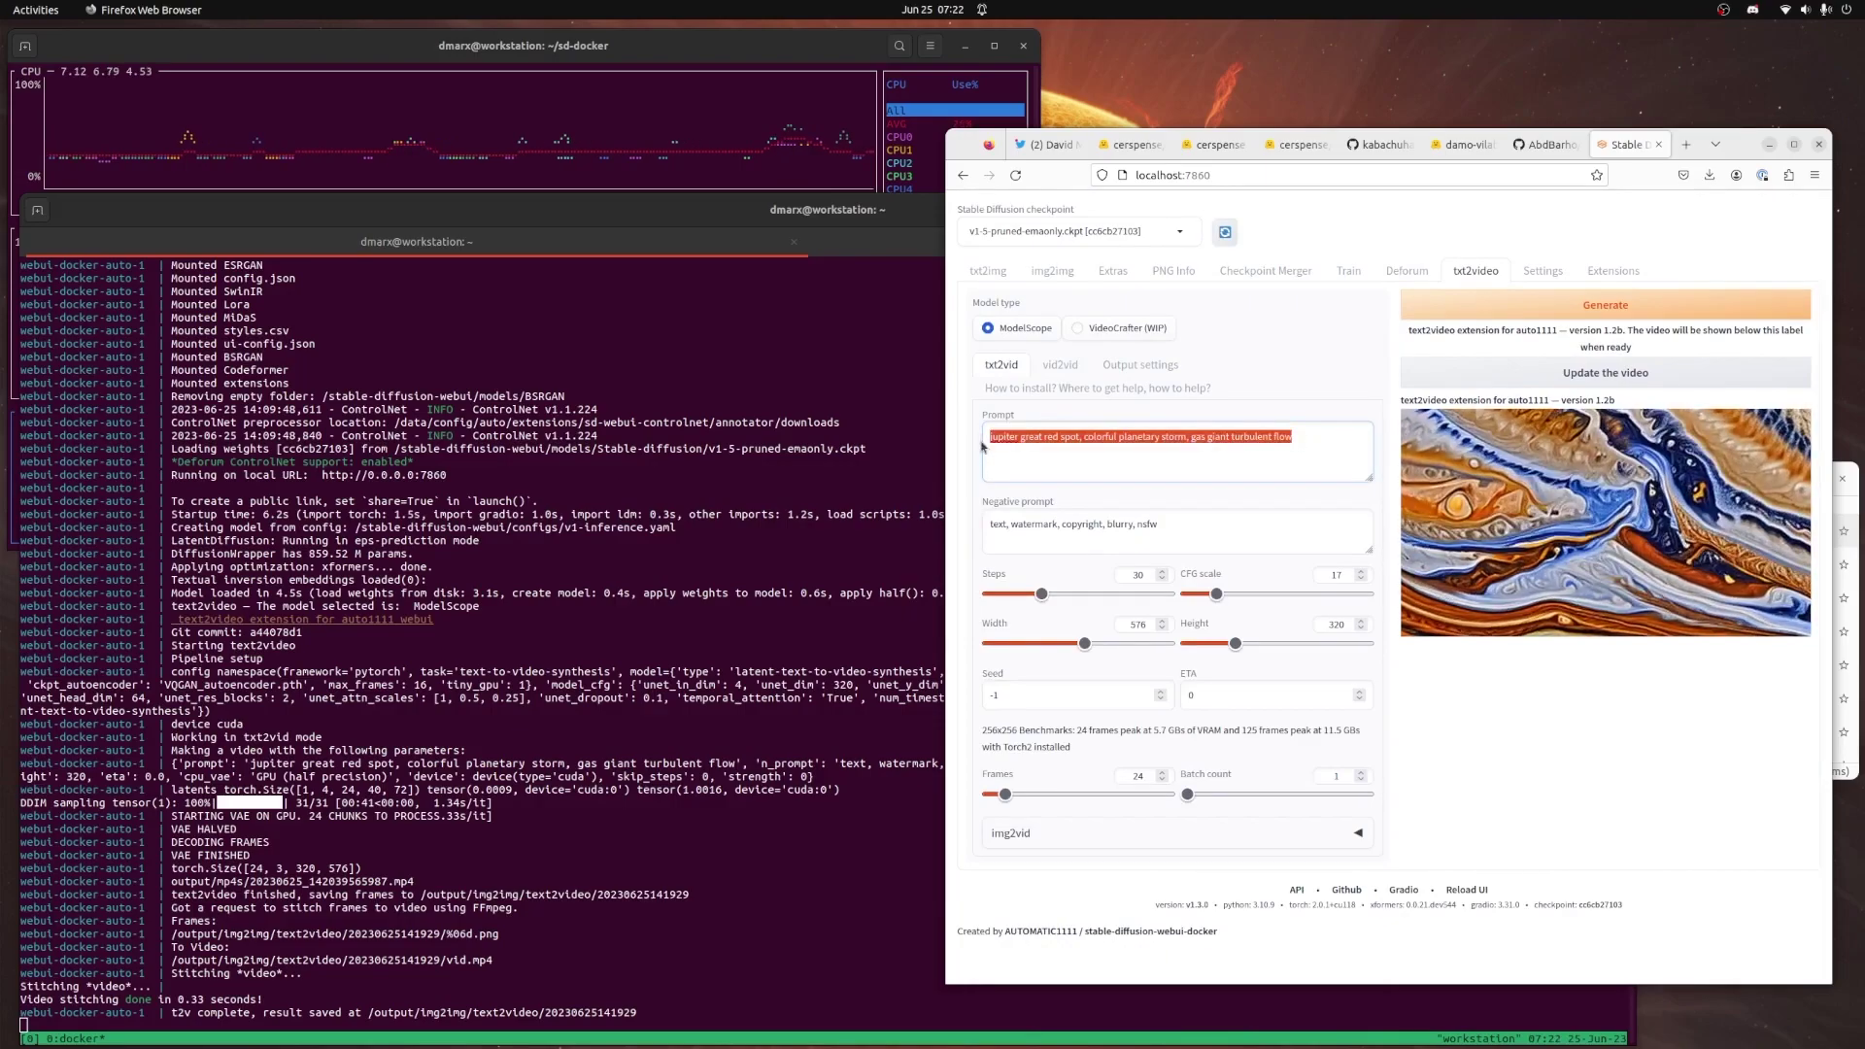
left_click(1055, 377)
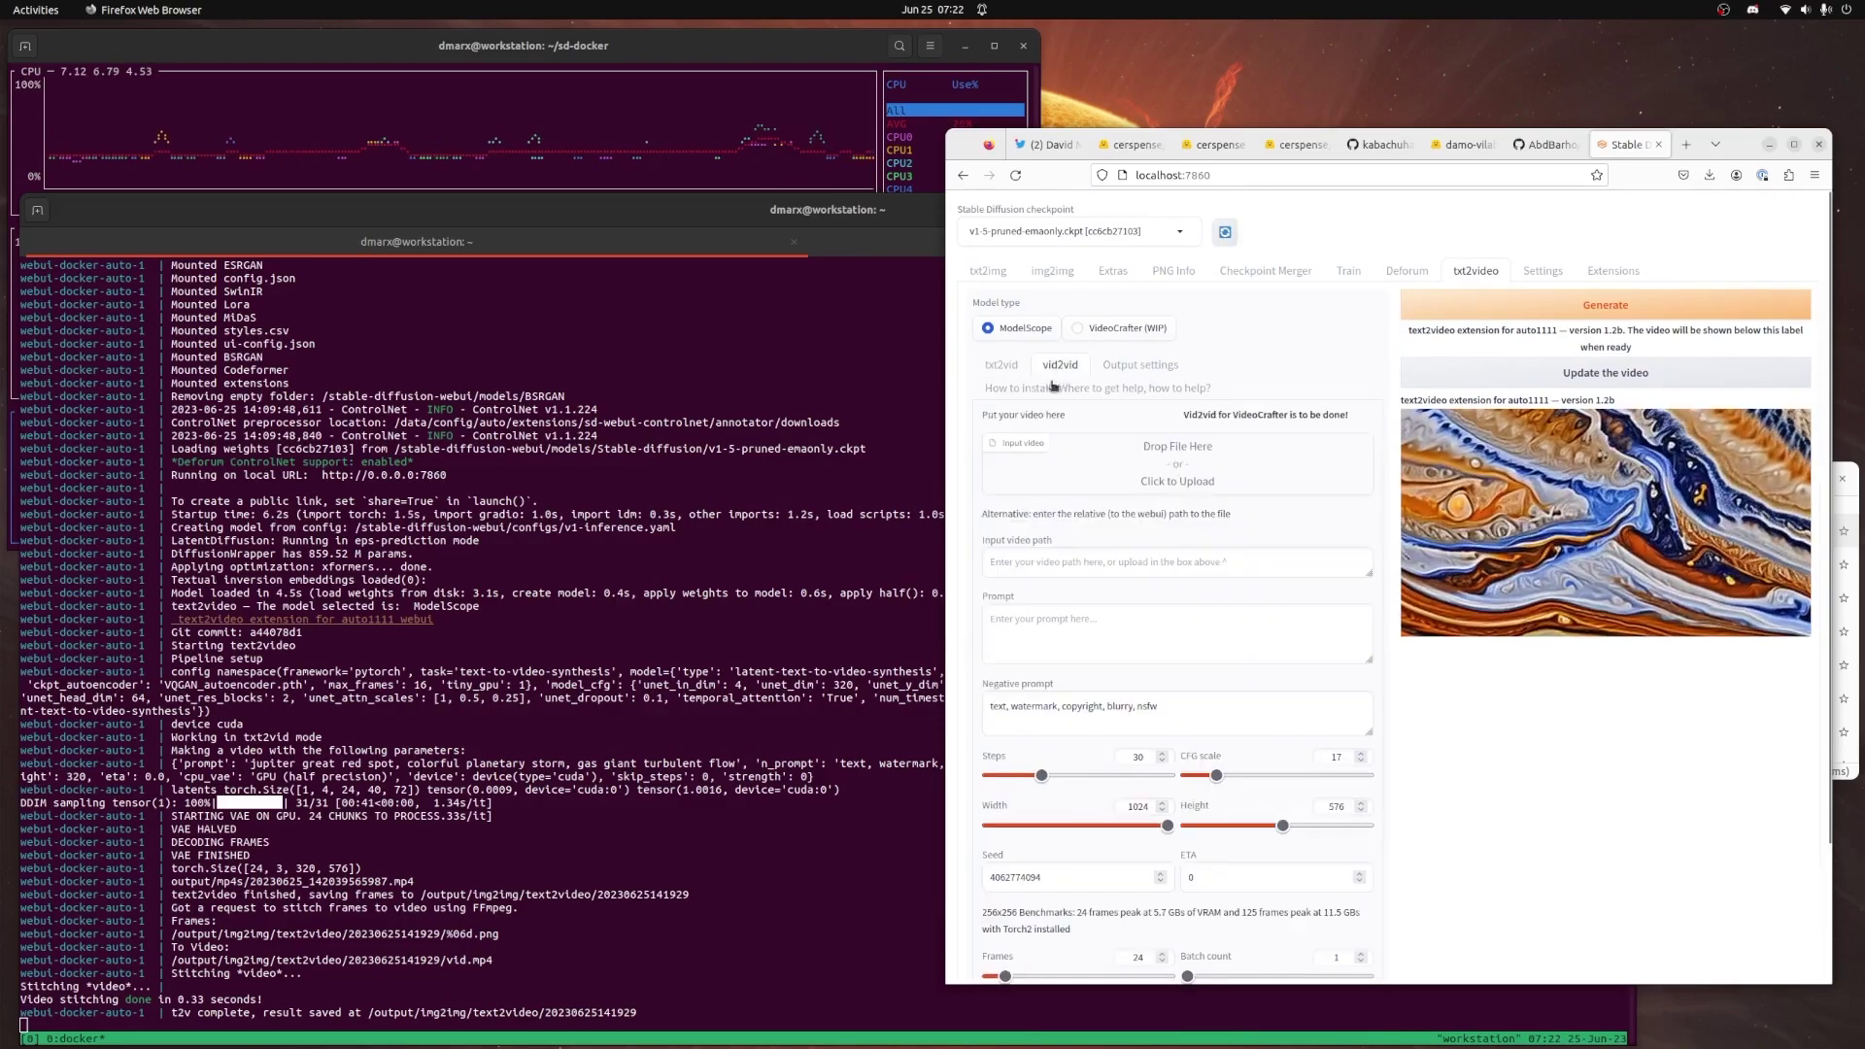
key("ctrl+v")
left_click(1841, 602)
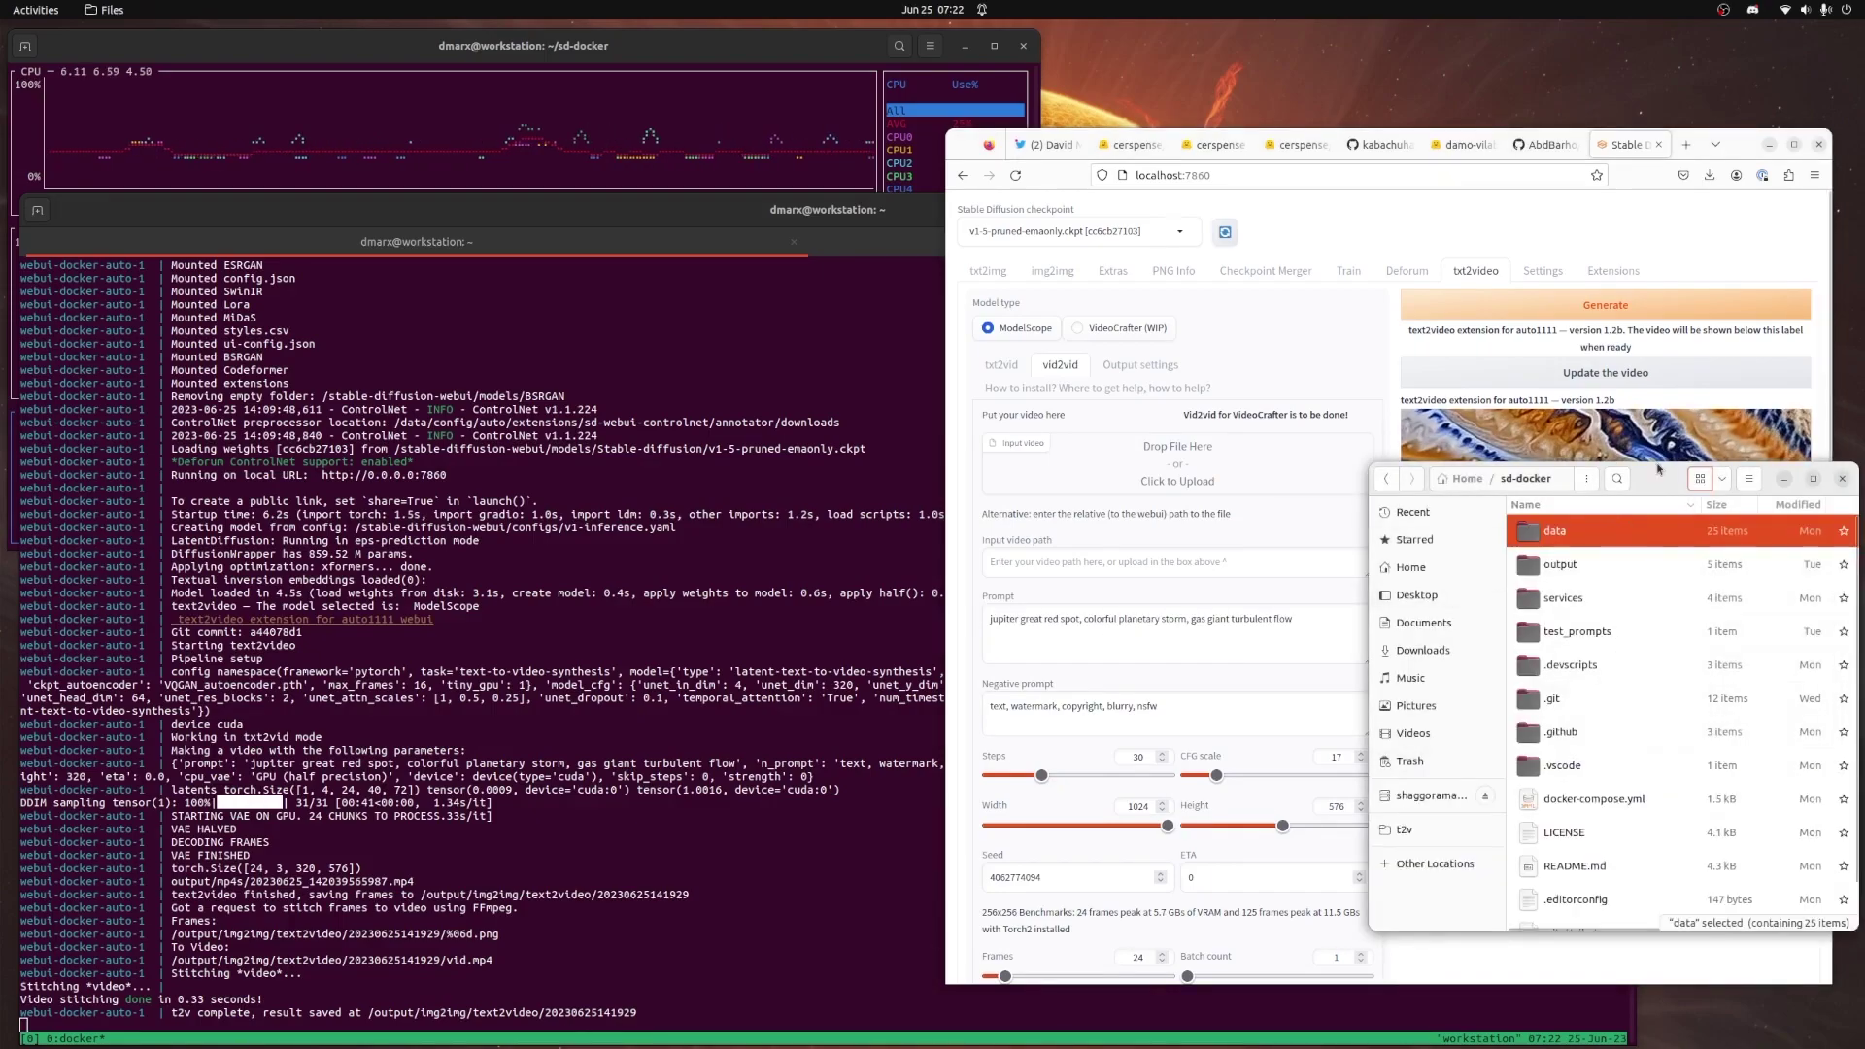
Open data > ModelScope > t2v in Files and make the window taller
double_click(1559, 541)
scroll(1570, 612, "down", 1)
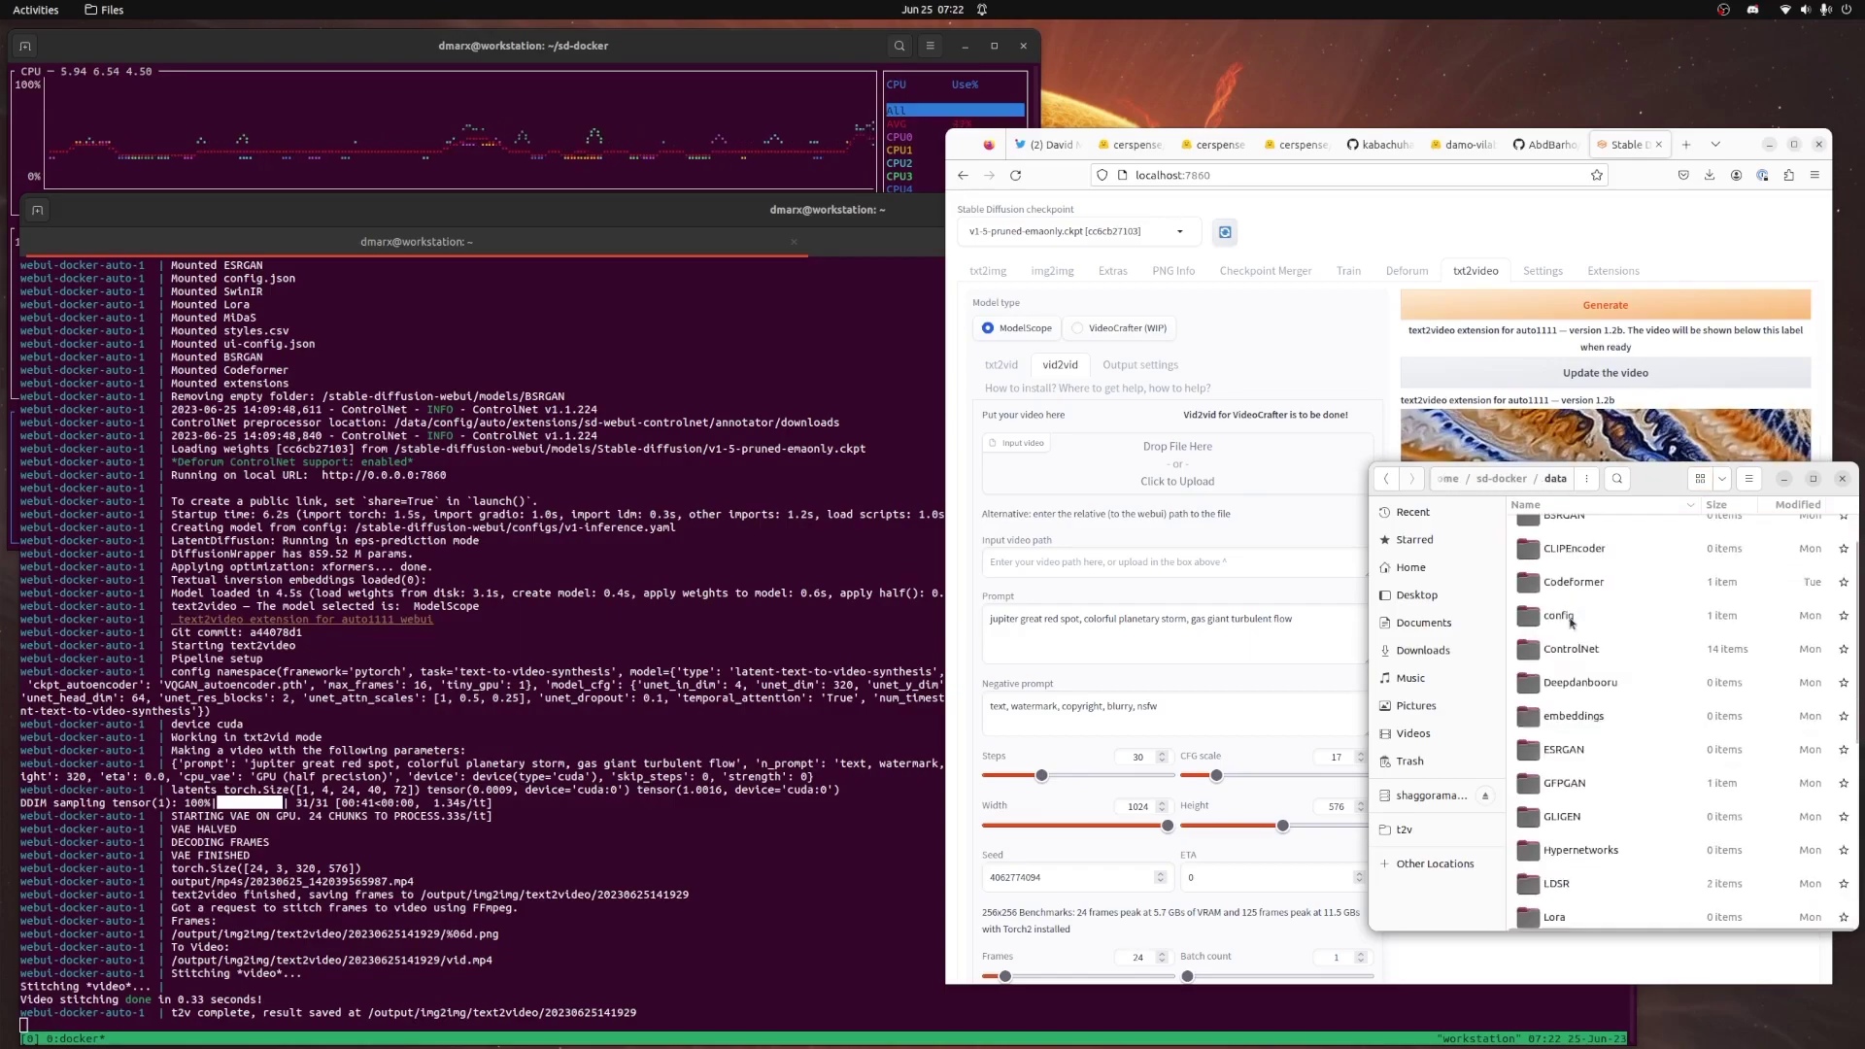
scroll(1591, 769, "down", 5)
double_click(1575, 767)
double_click(1534, 541)
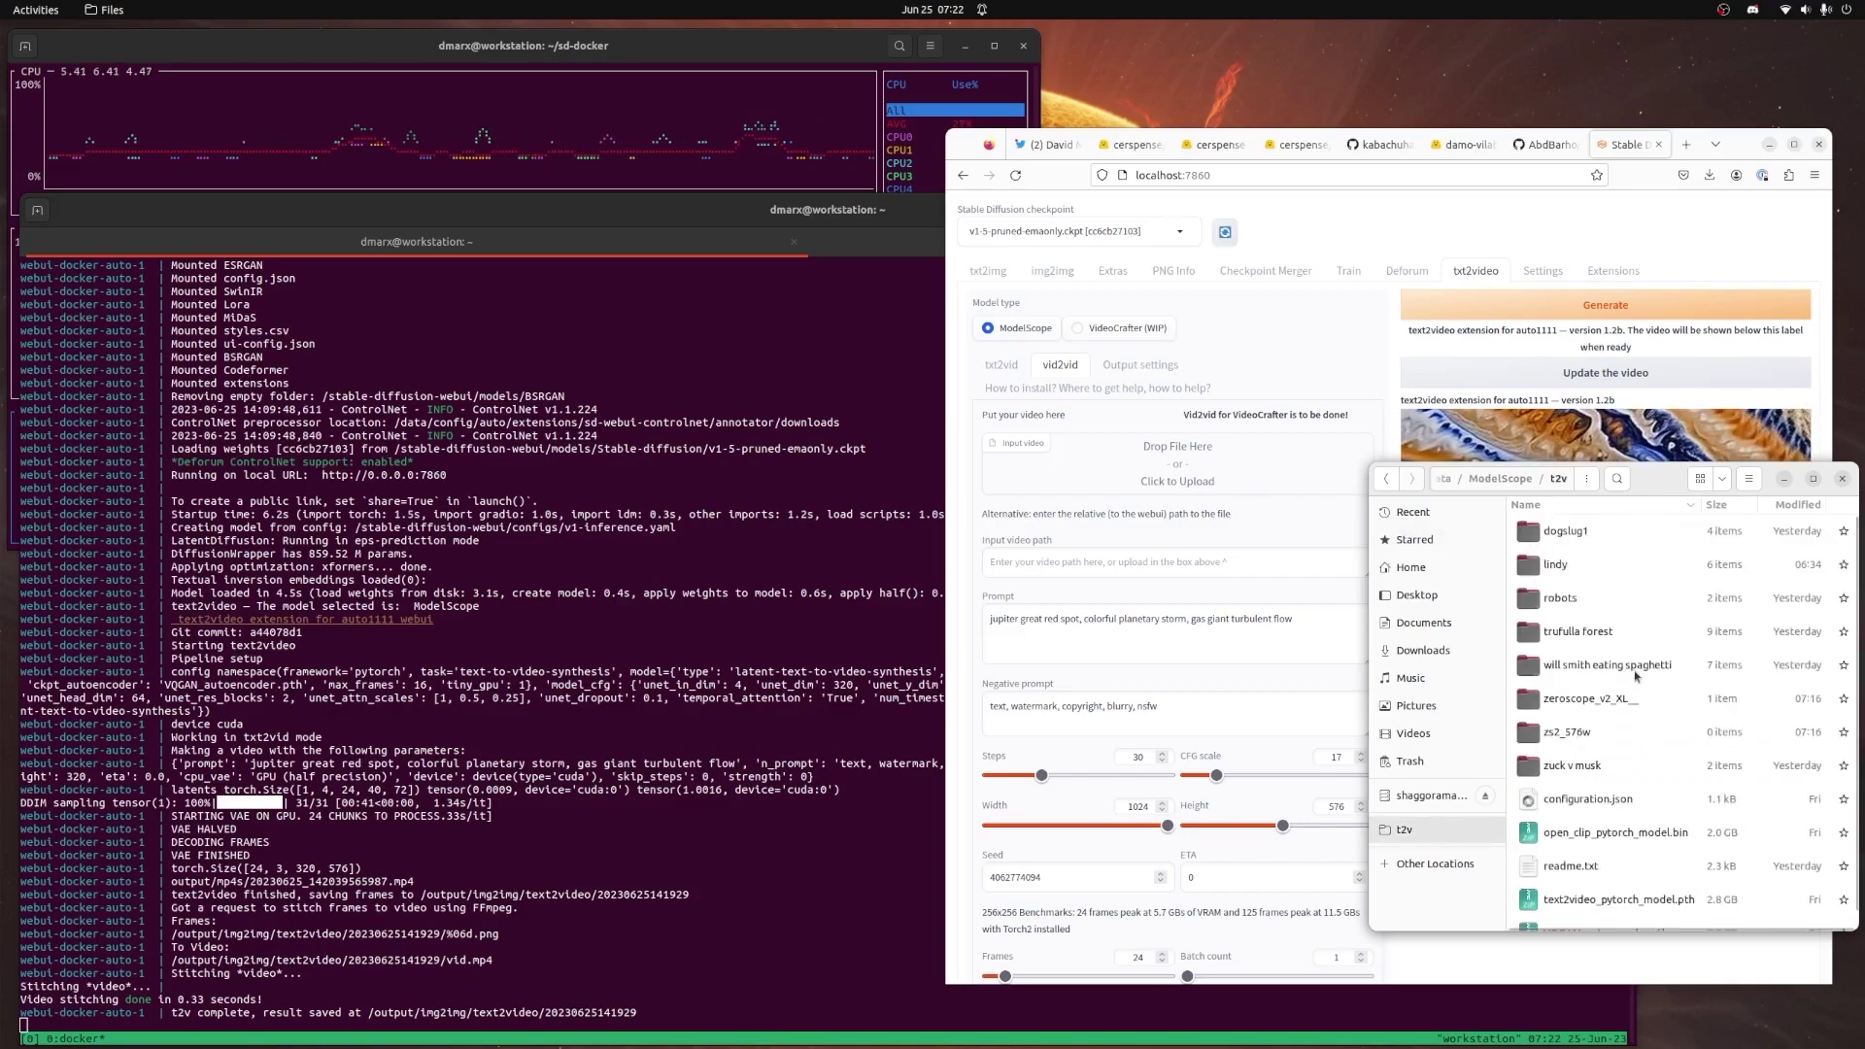
left_click_drag(1661, 470, 1654, 360)
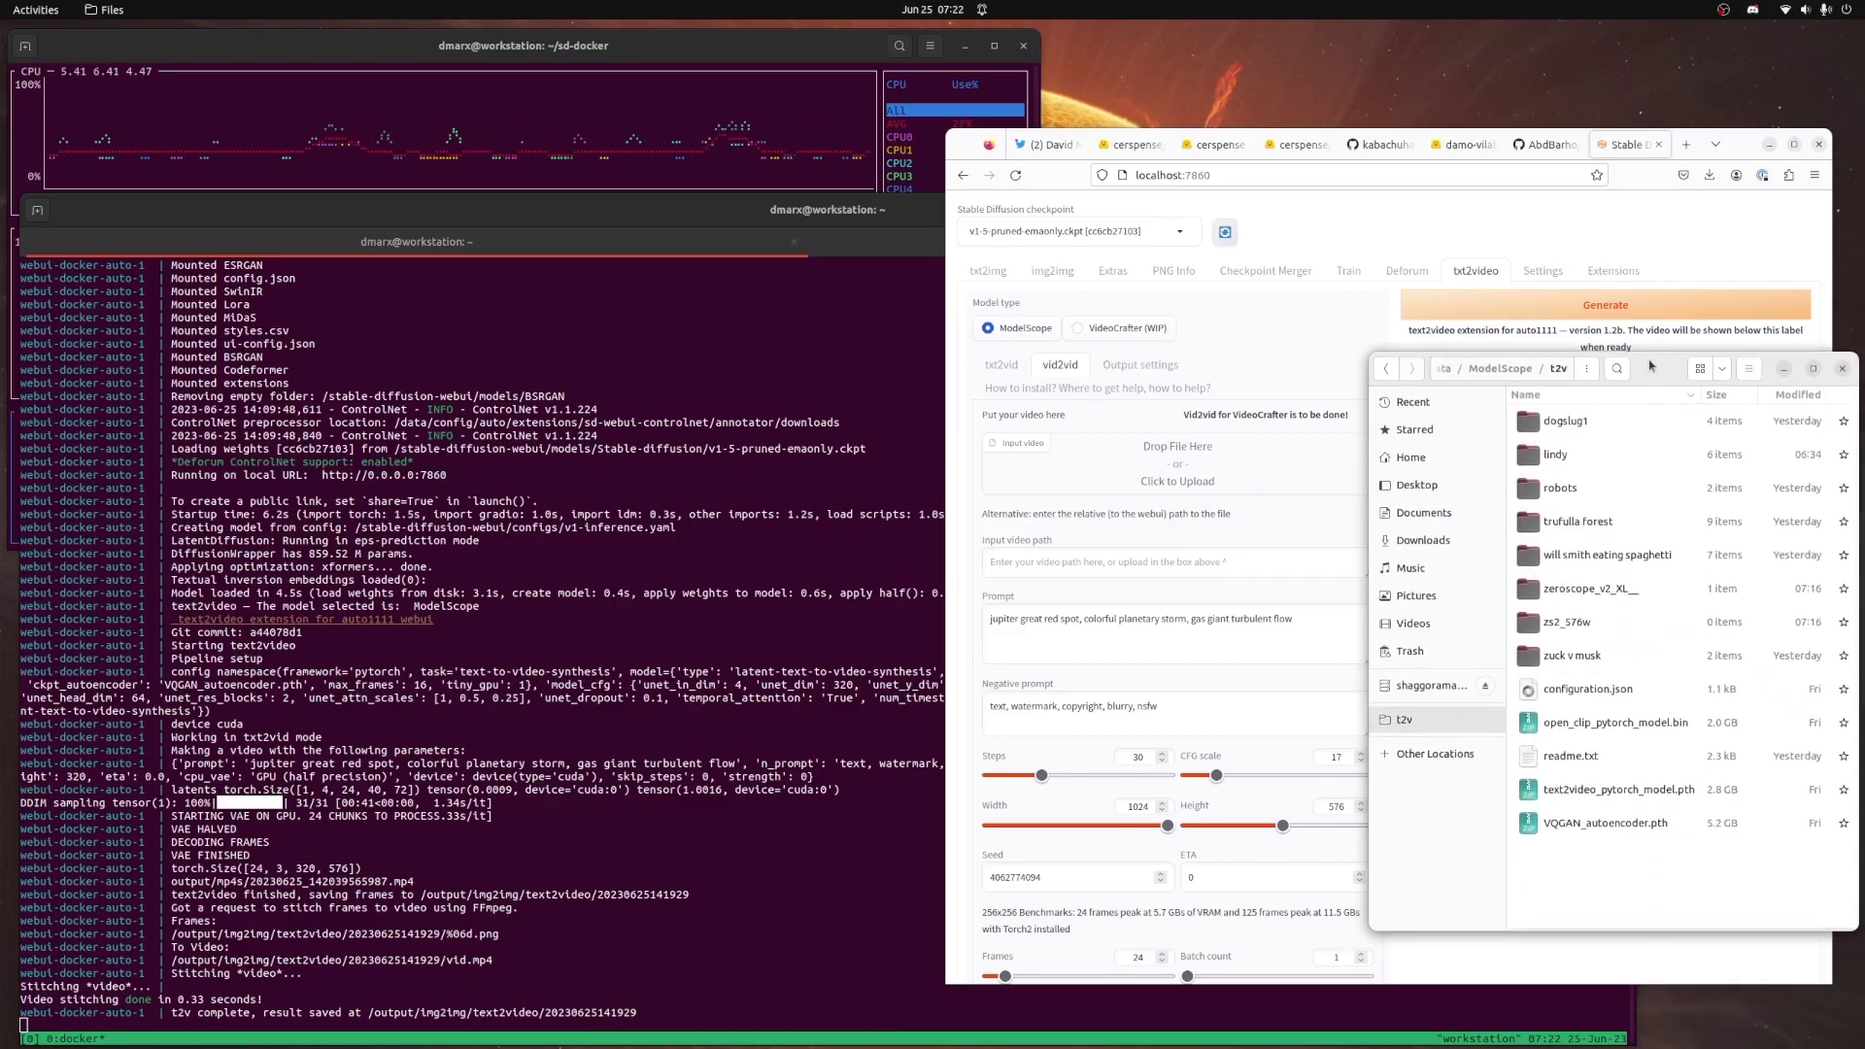
Put the t2v model file into zs2_576w and move the XL model from zeroscope_v2_XL into t2v
left_click(1602, 623)
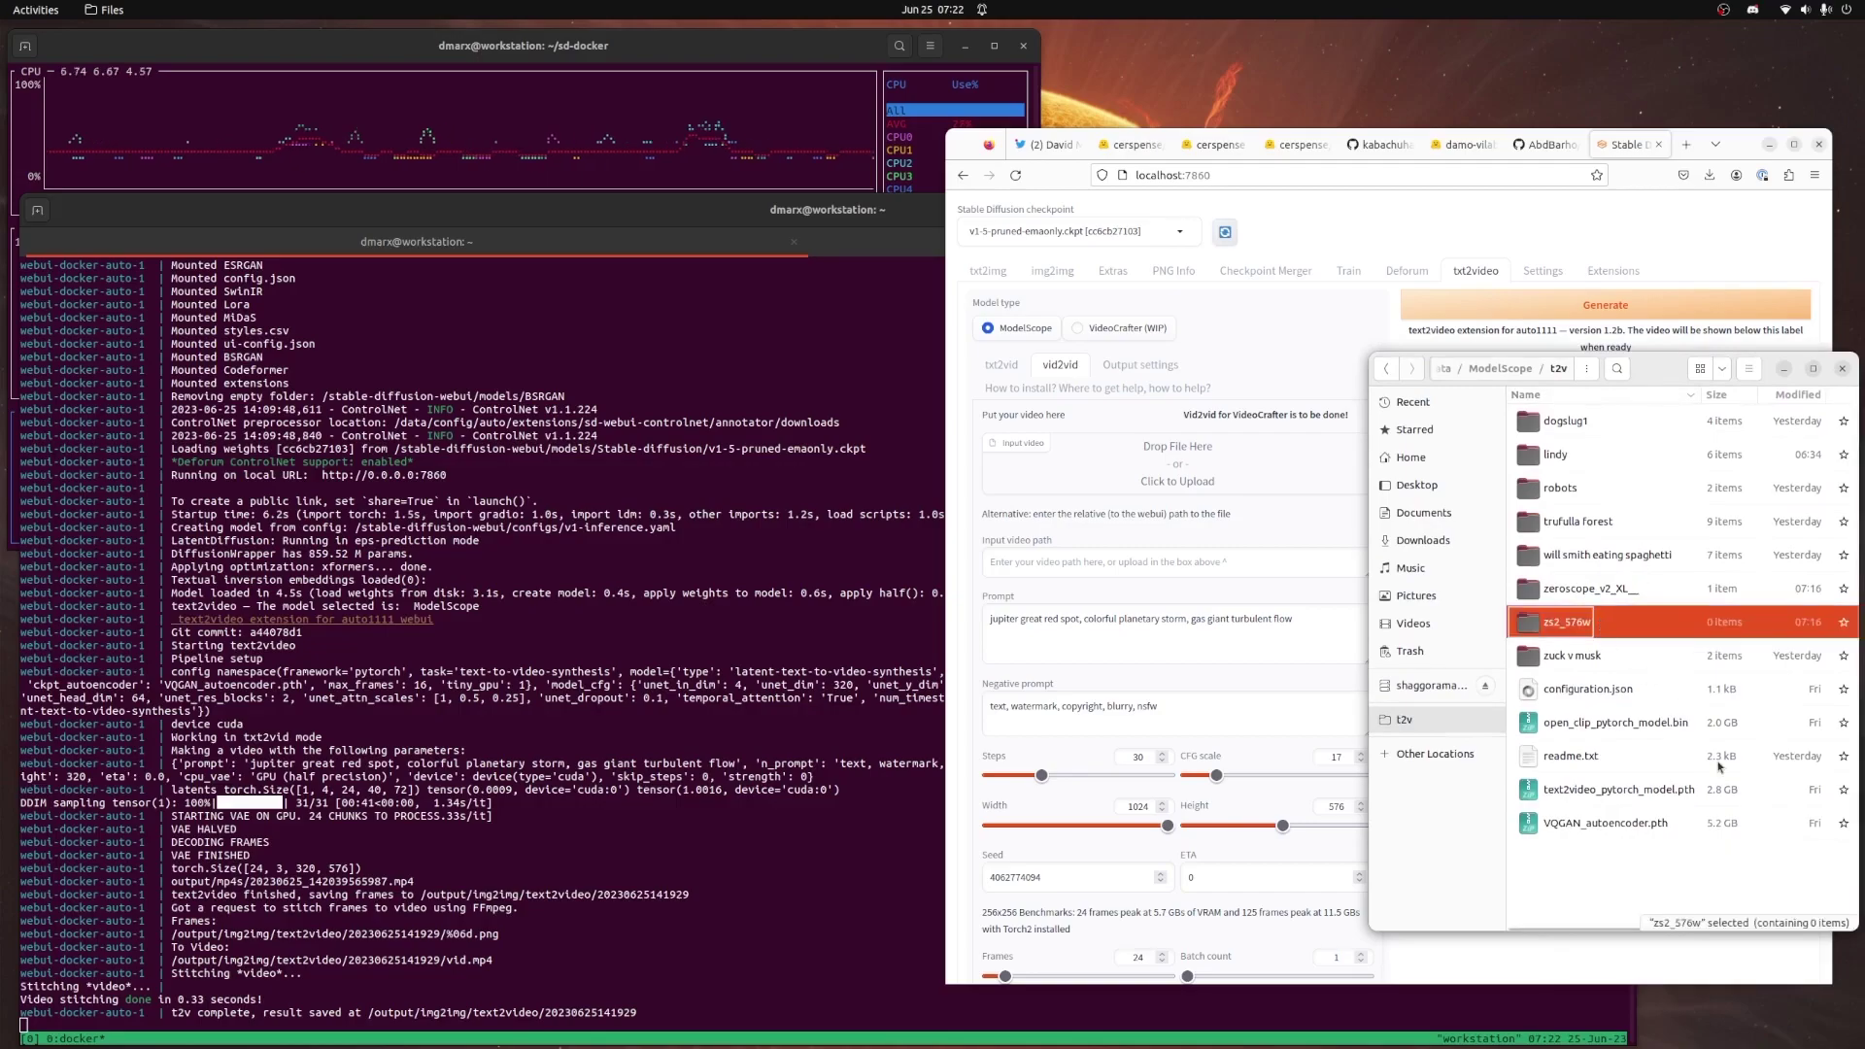
left_click(1602, 800)
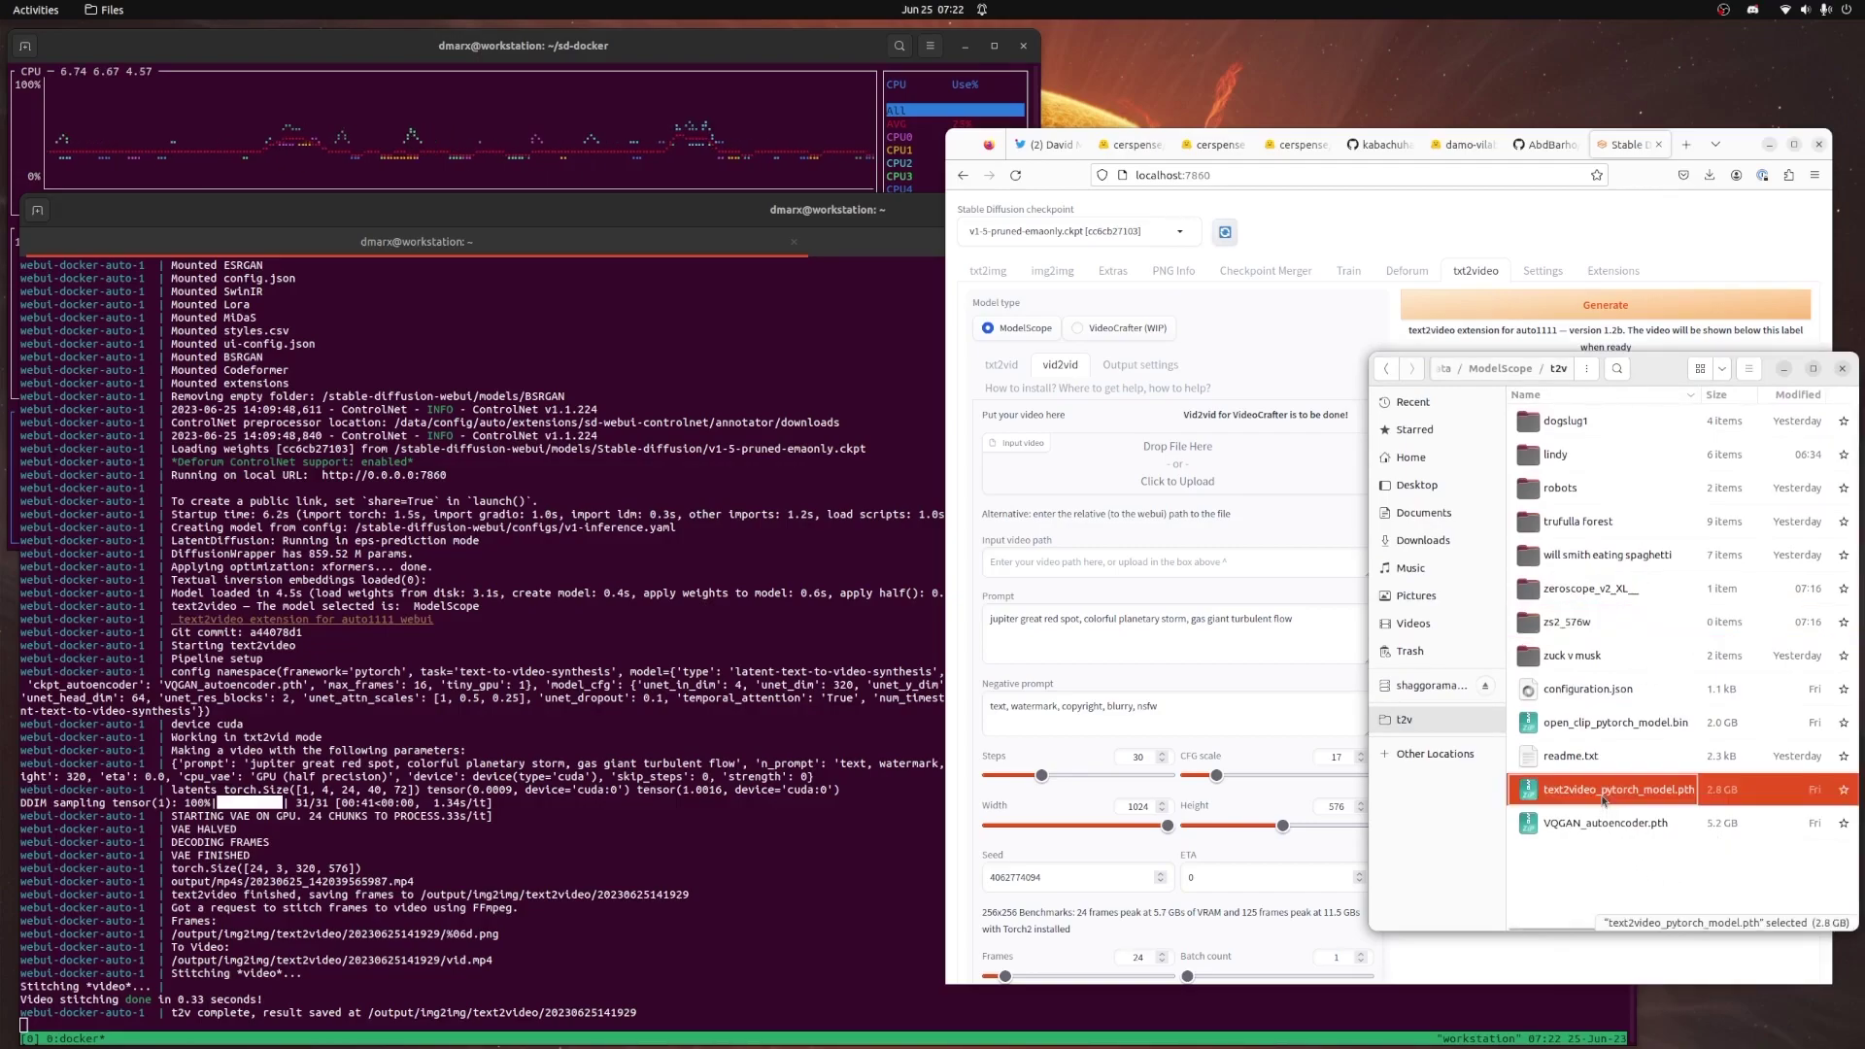
left_click_drag(1687, 689, 1641, 629)
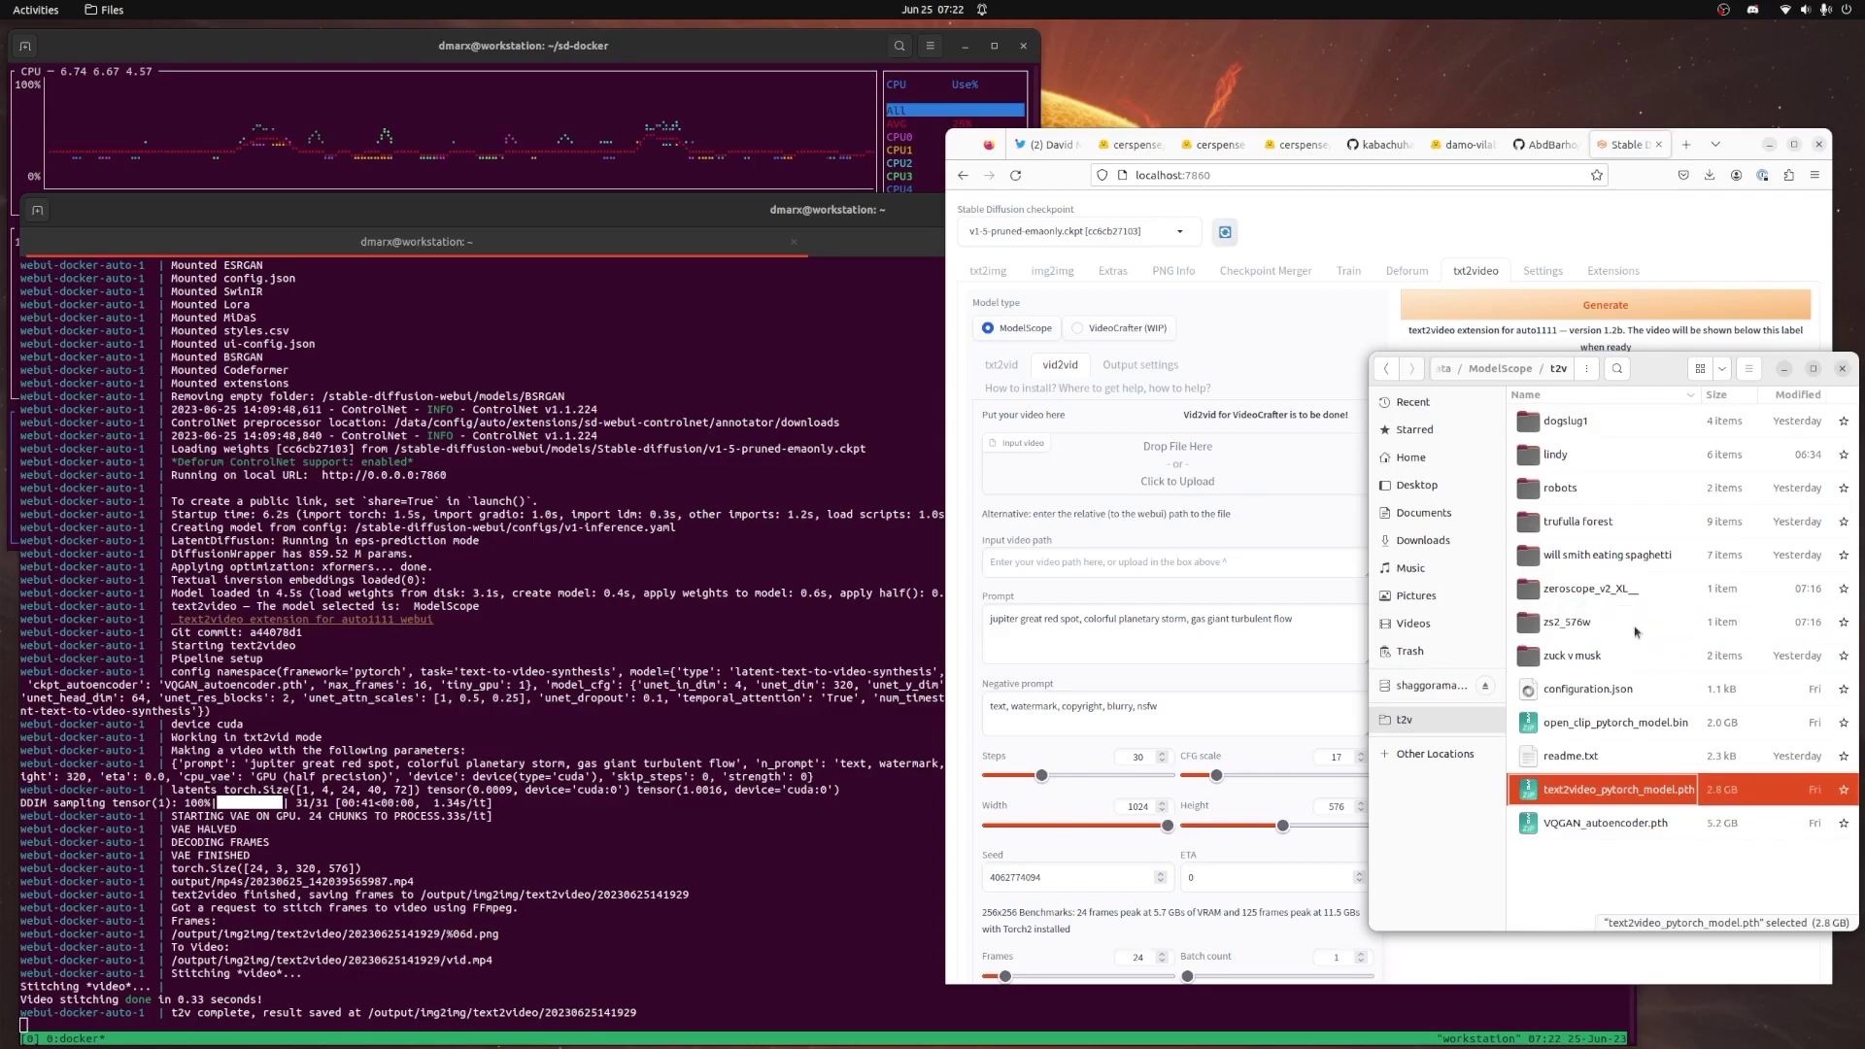
right_click(1609, 598)
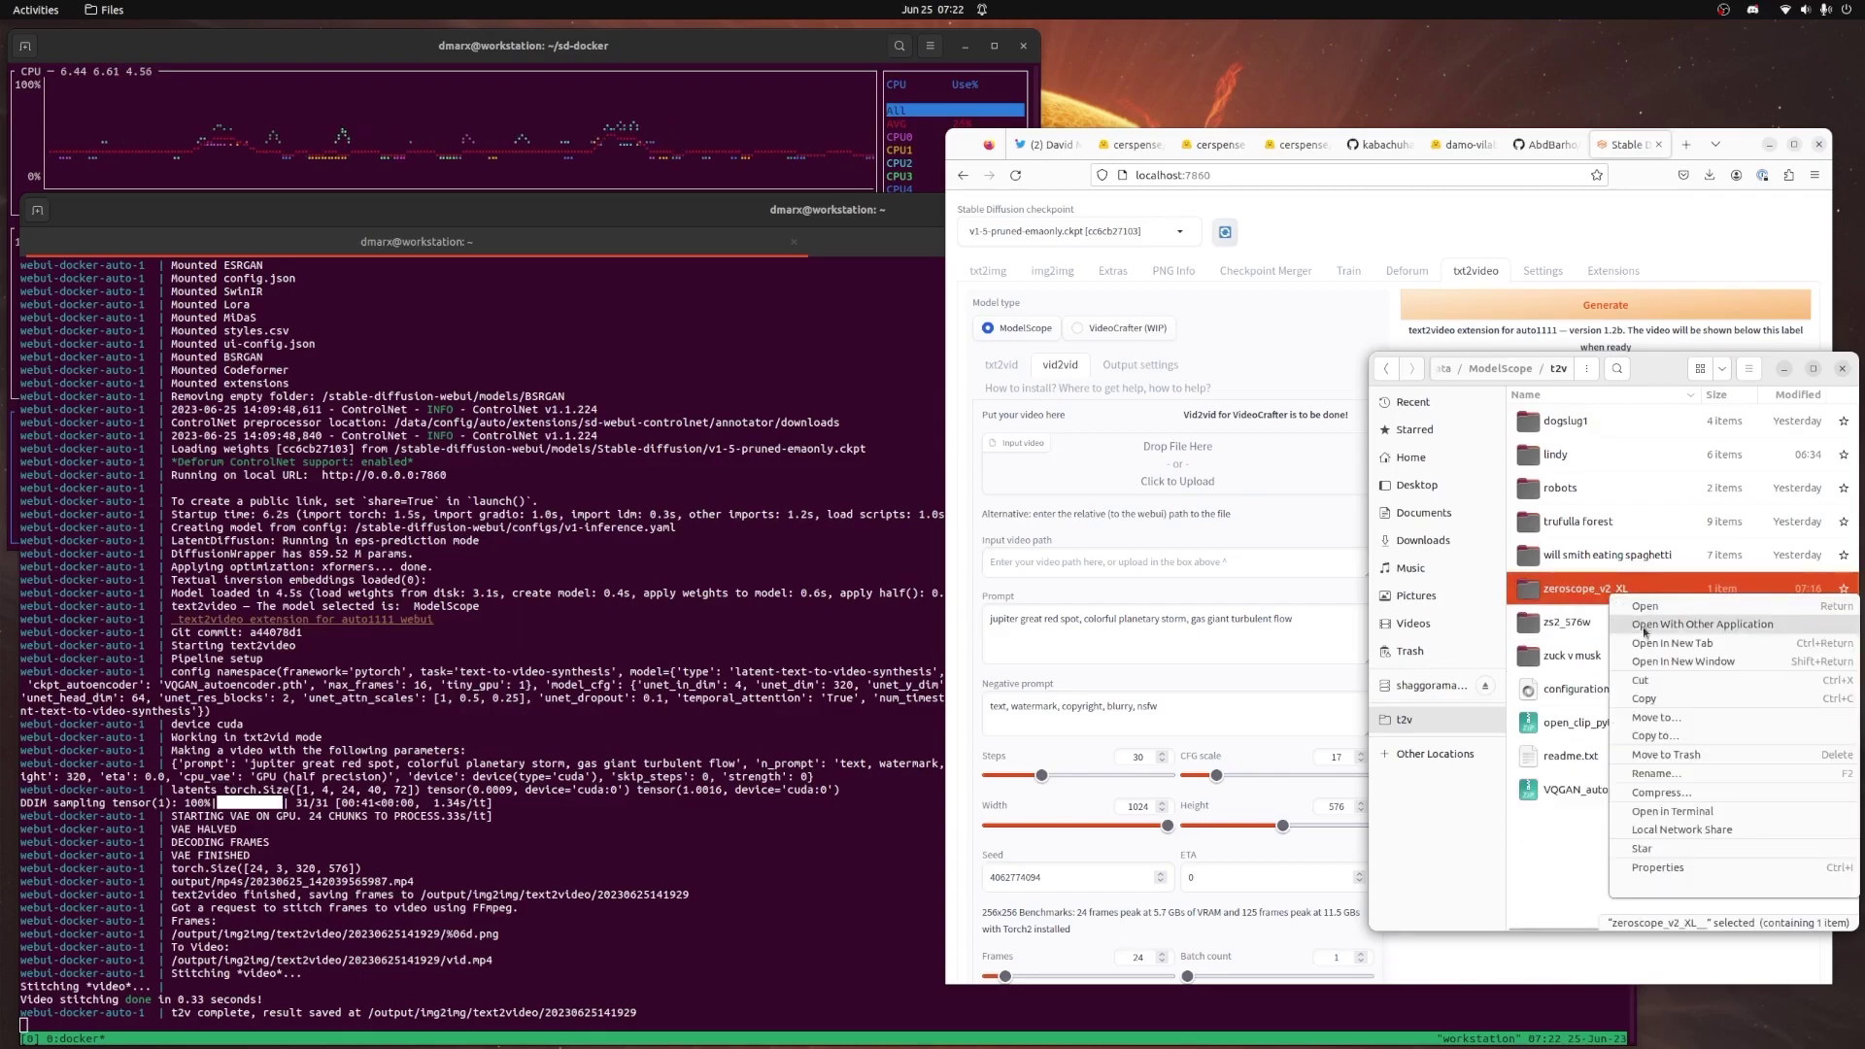
left_click(1651, 662)
left_click_drag(1009, 241, 1685, 841)
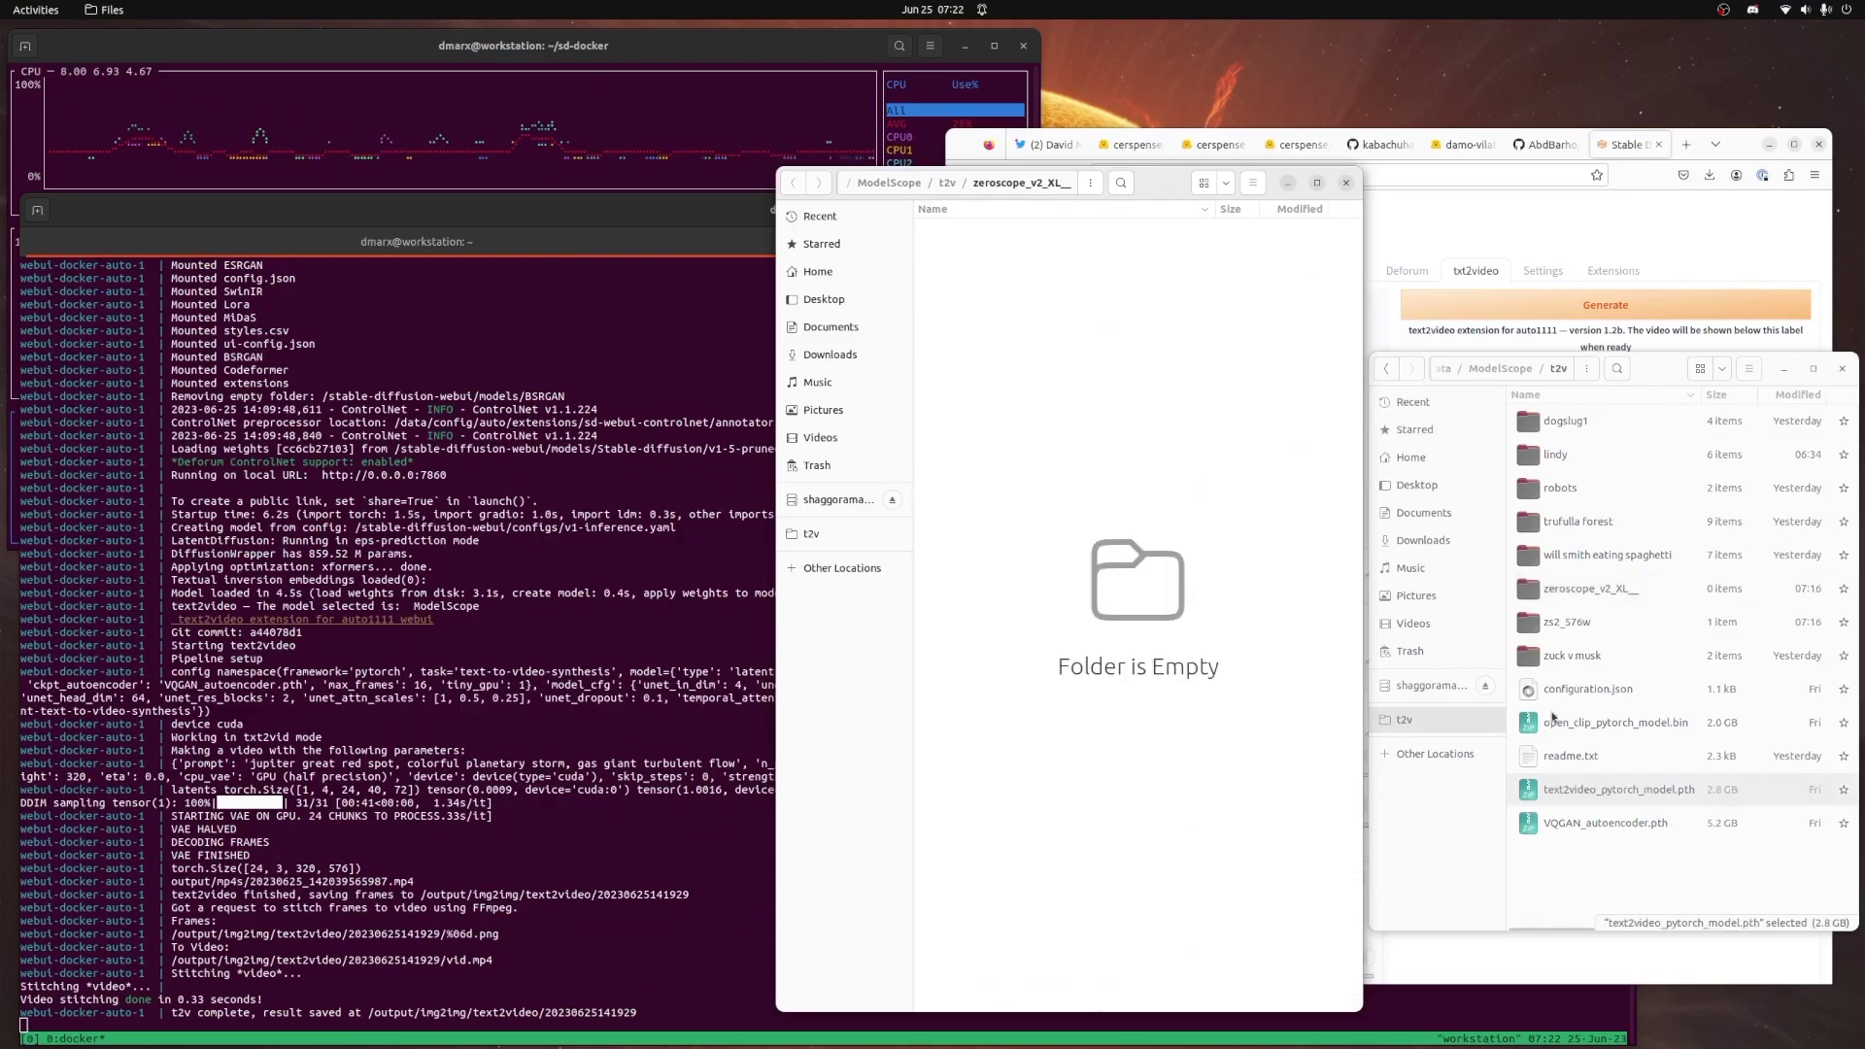
left_click(1347, 184)
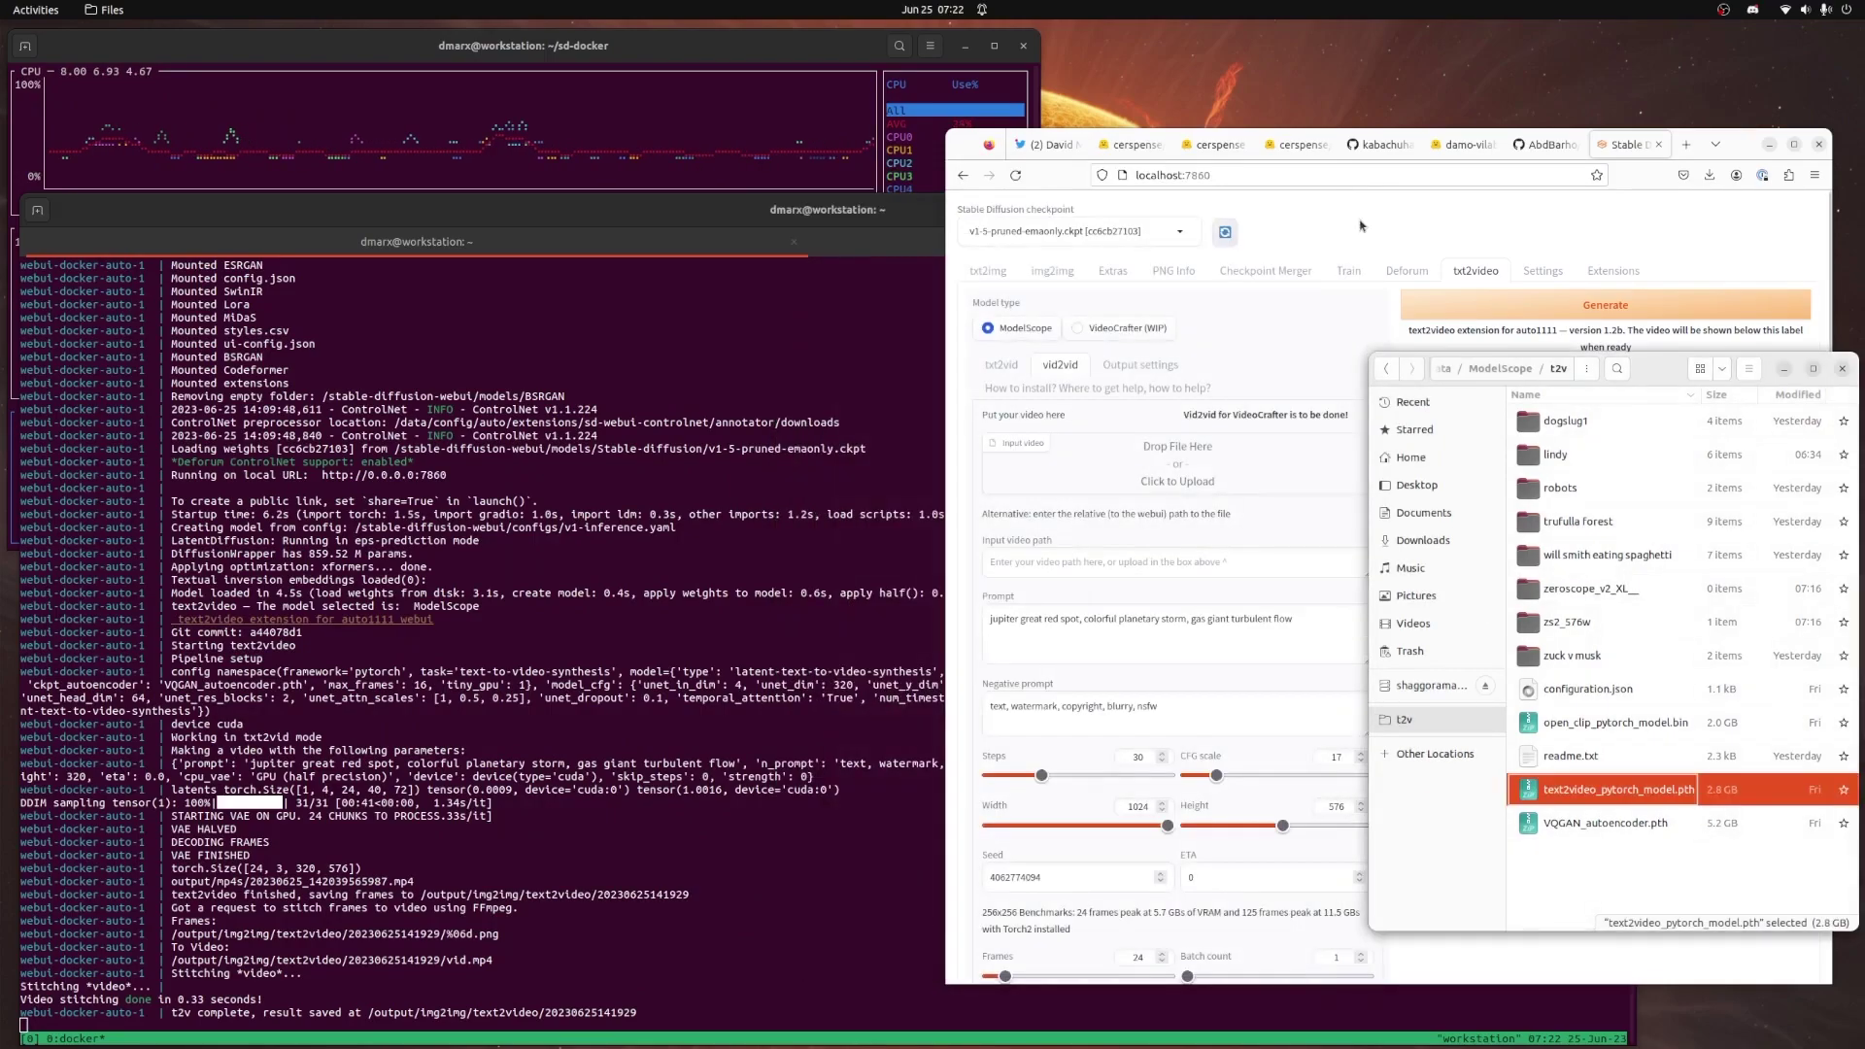
left_click(1359, 226)
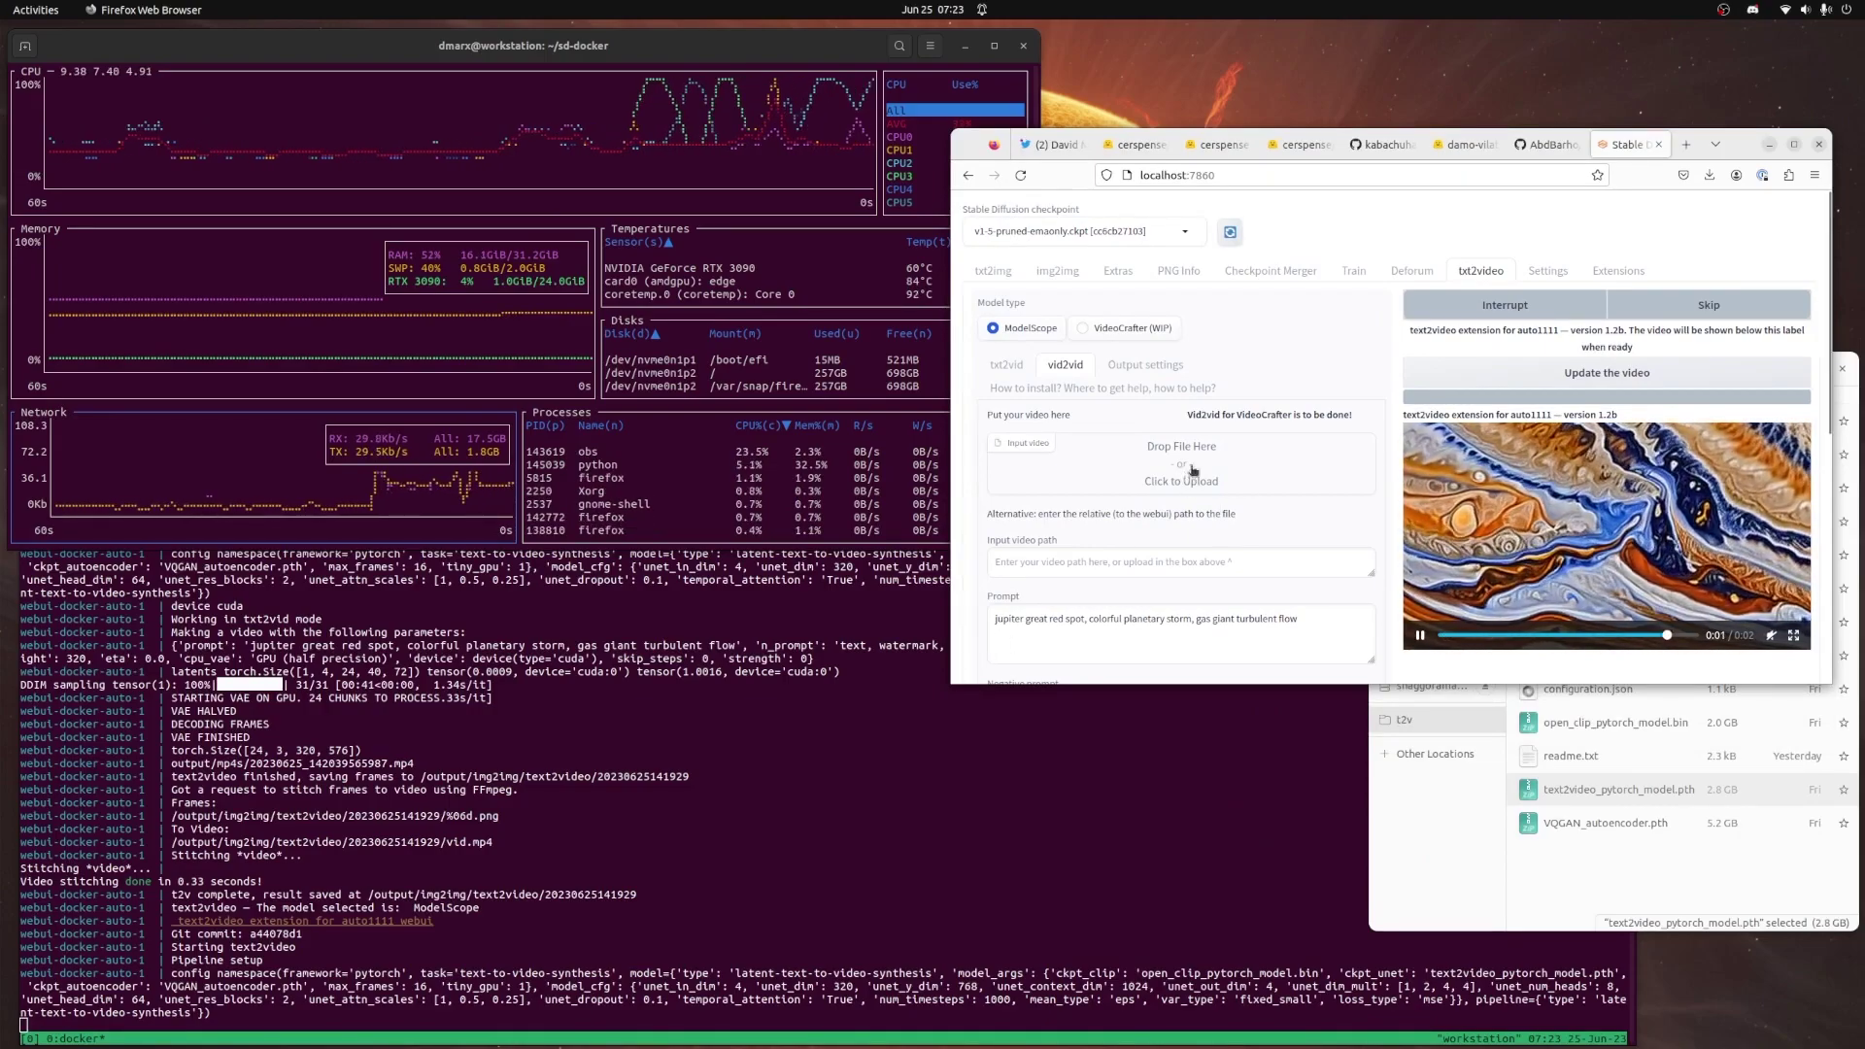
After vid2vid fails with 'Please upload a video :(', bring up Files showing output/img2img
left_click(1652, 874)
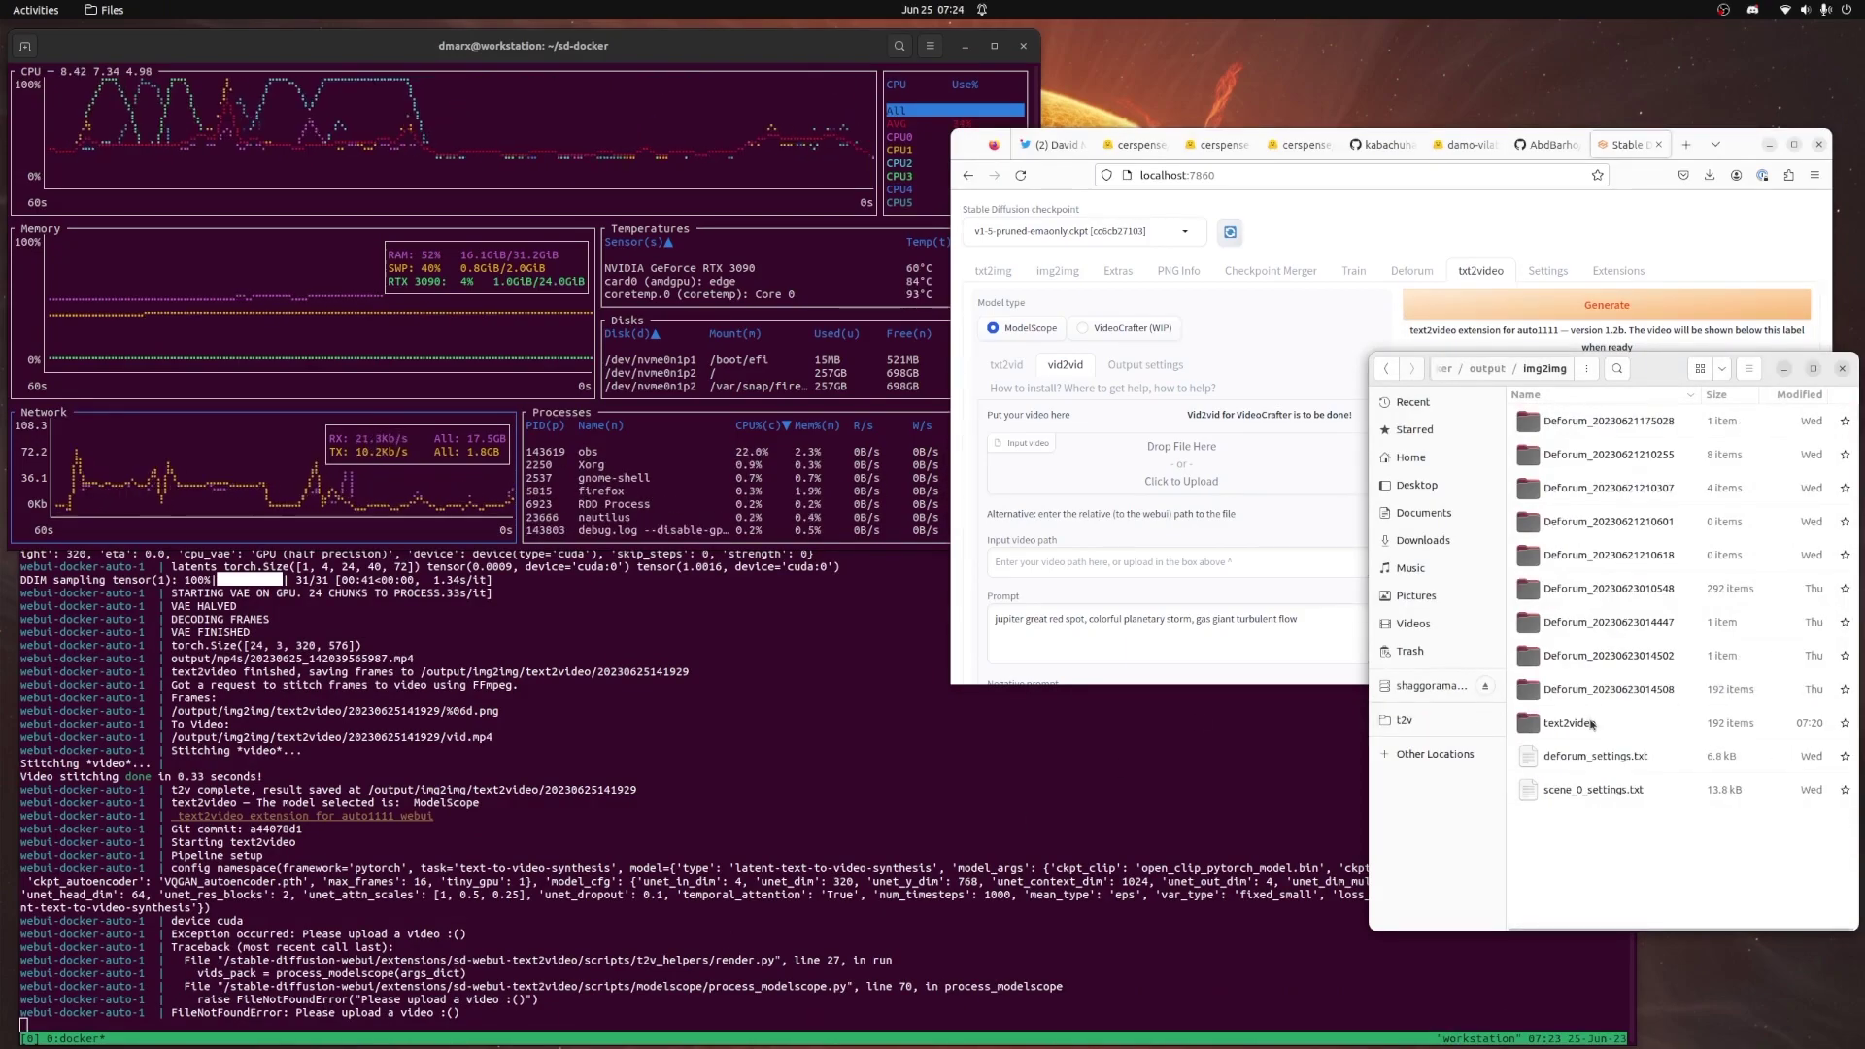
double_click(1589, 724)
scroll(1584, 724, "down", 10)
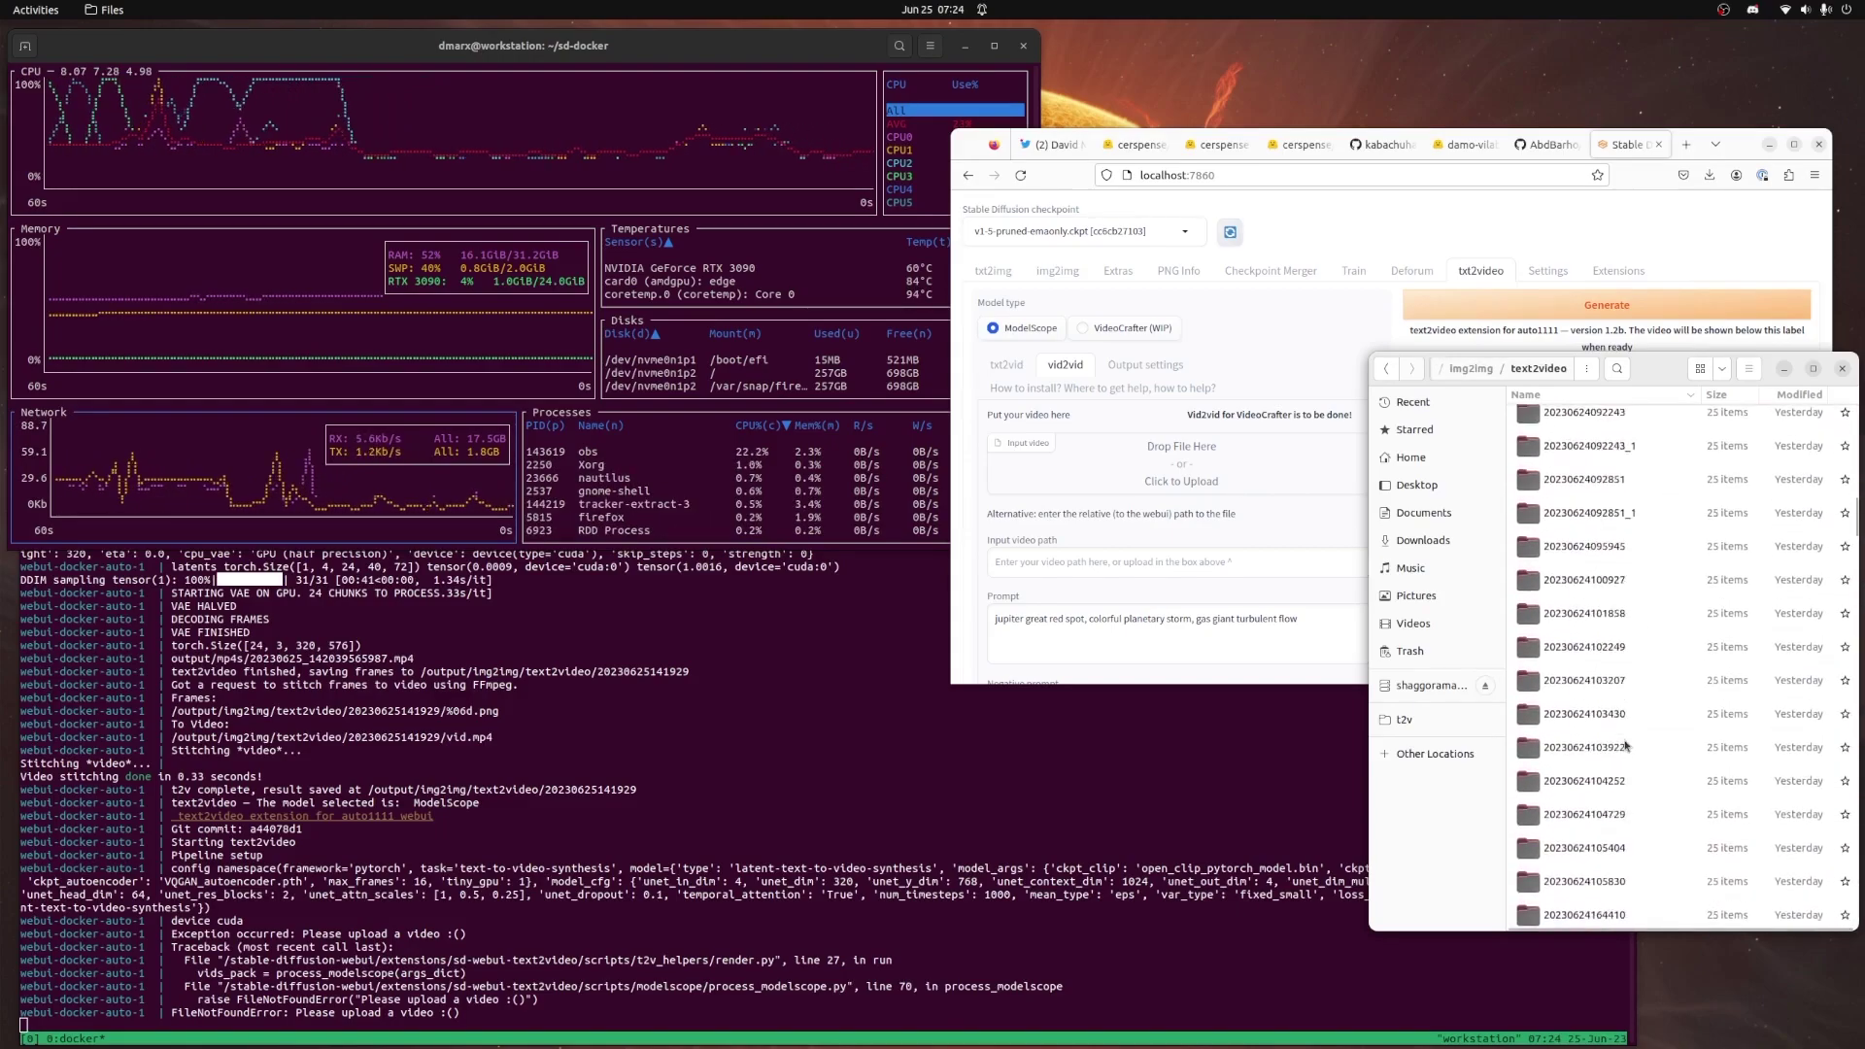
left_click(1800, 394)
double_click(1567, 426)
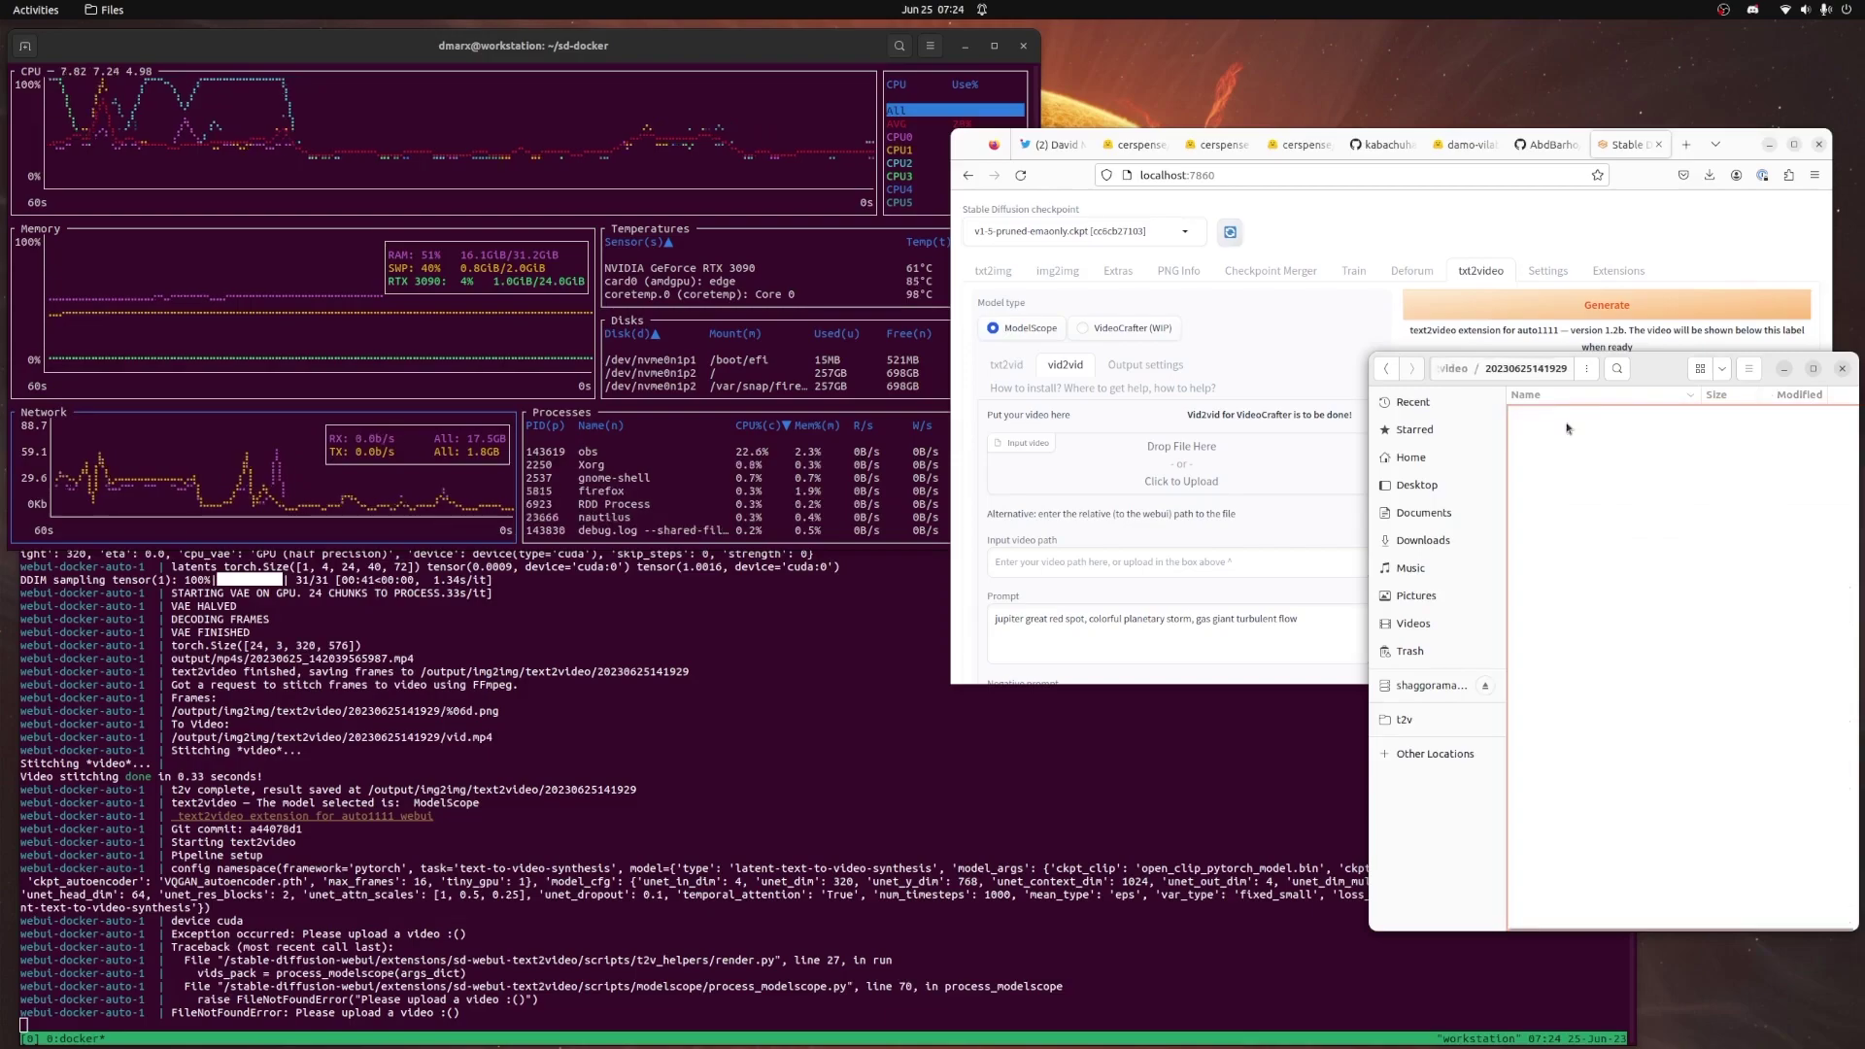
scroll(1599, 642, "down", 5)
Copy vid.mp4 from the output folder into Downloads using a separate Downloads window
left_click_drag(1566, 914, 1734, 975)
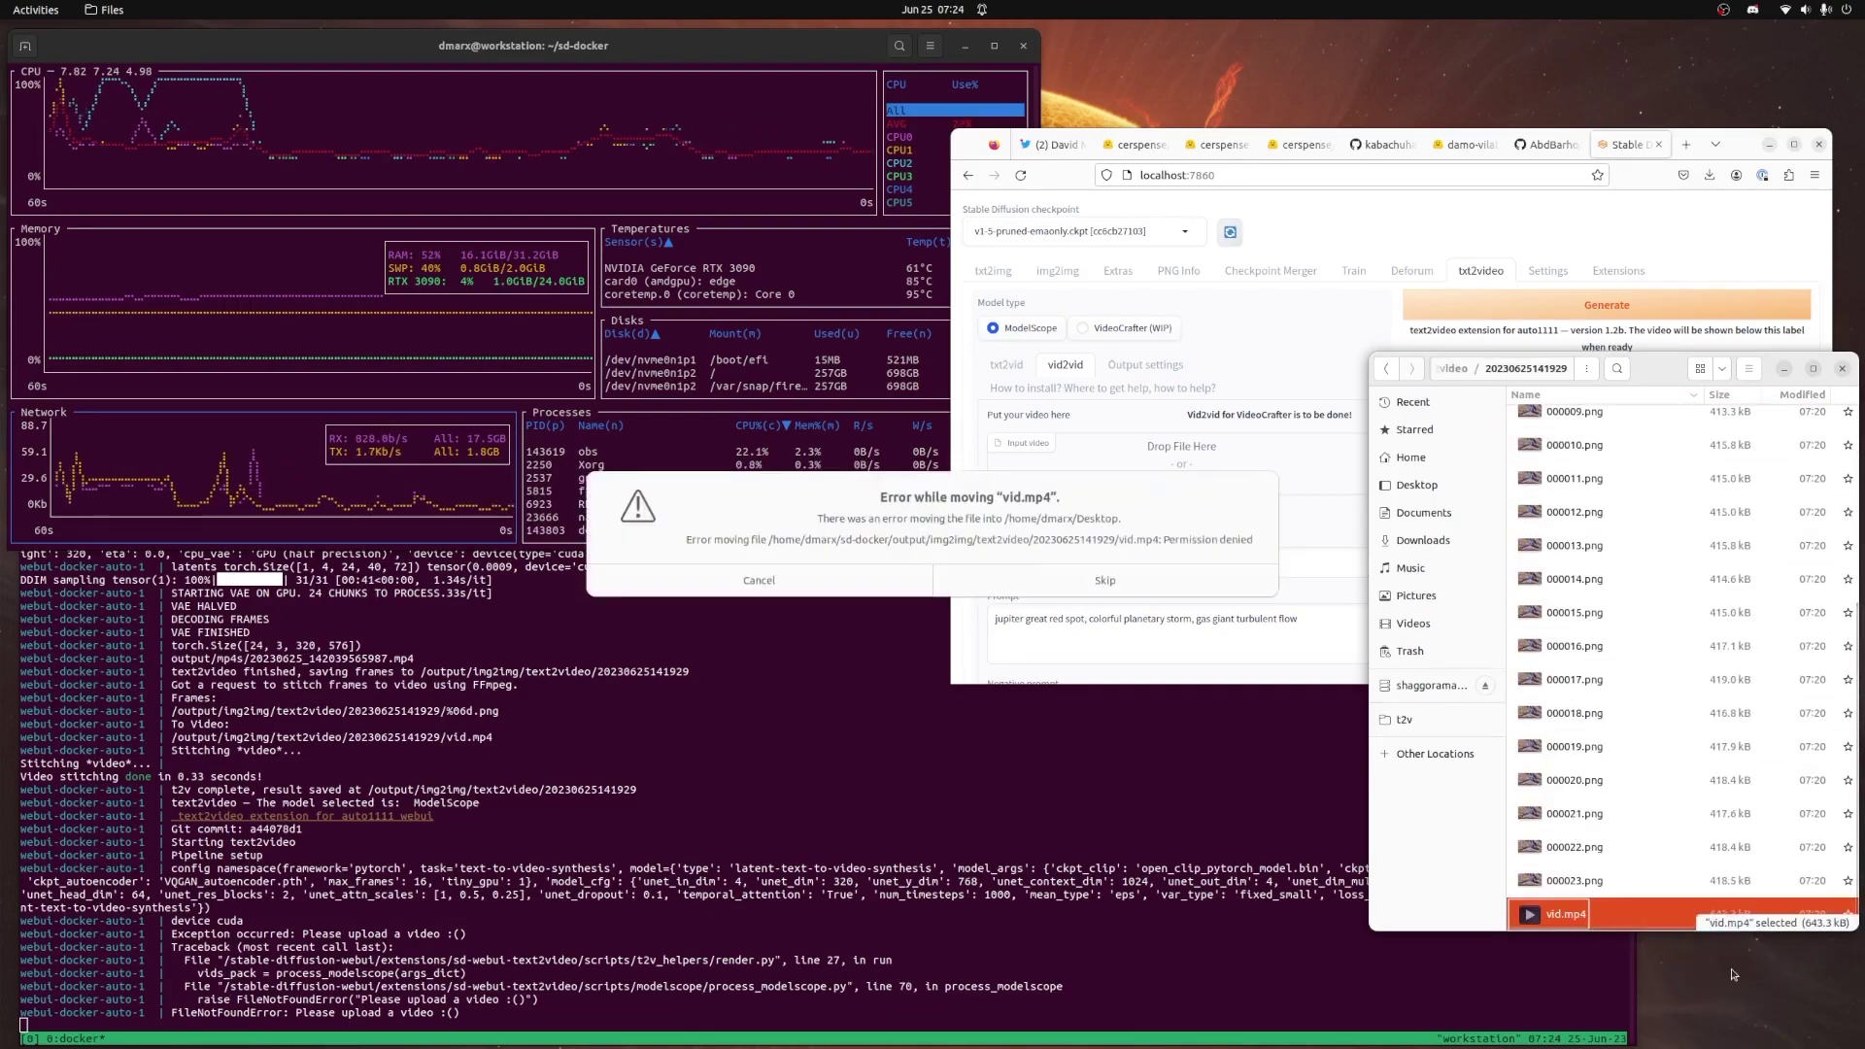
left_click(1104, 581)
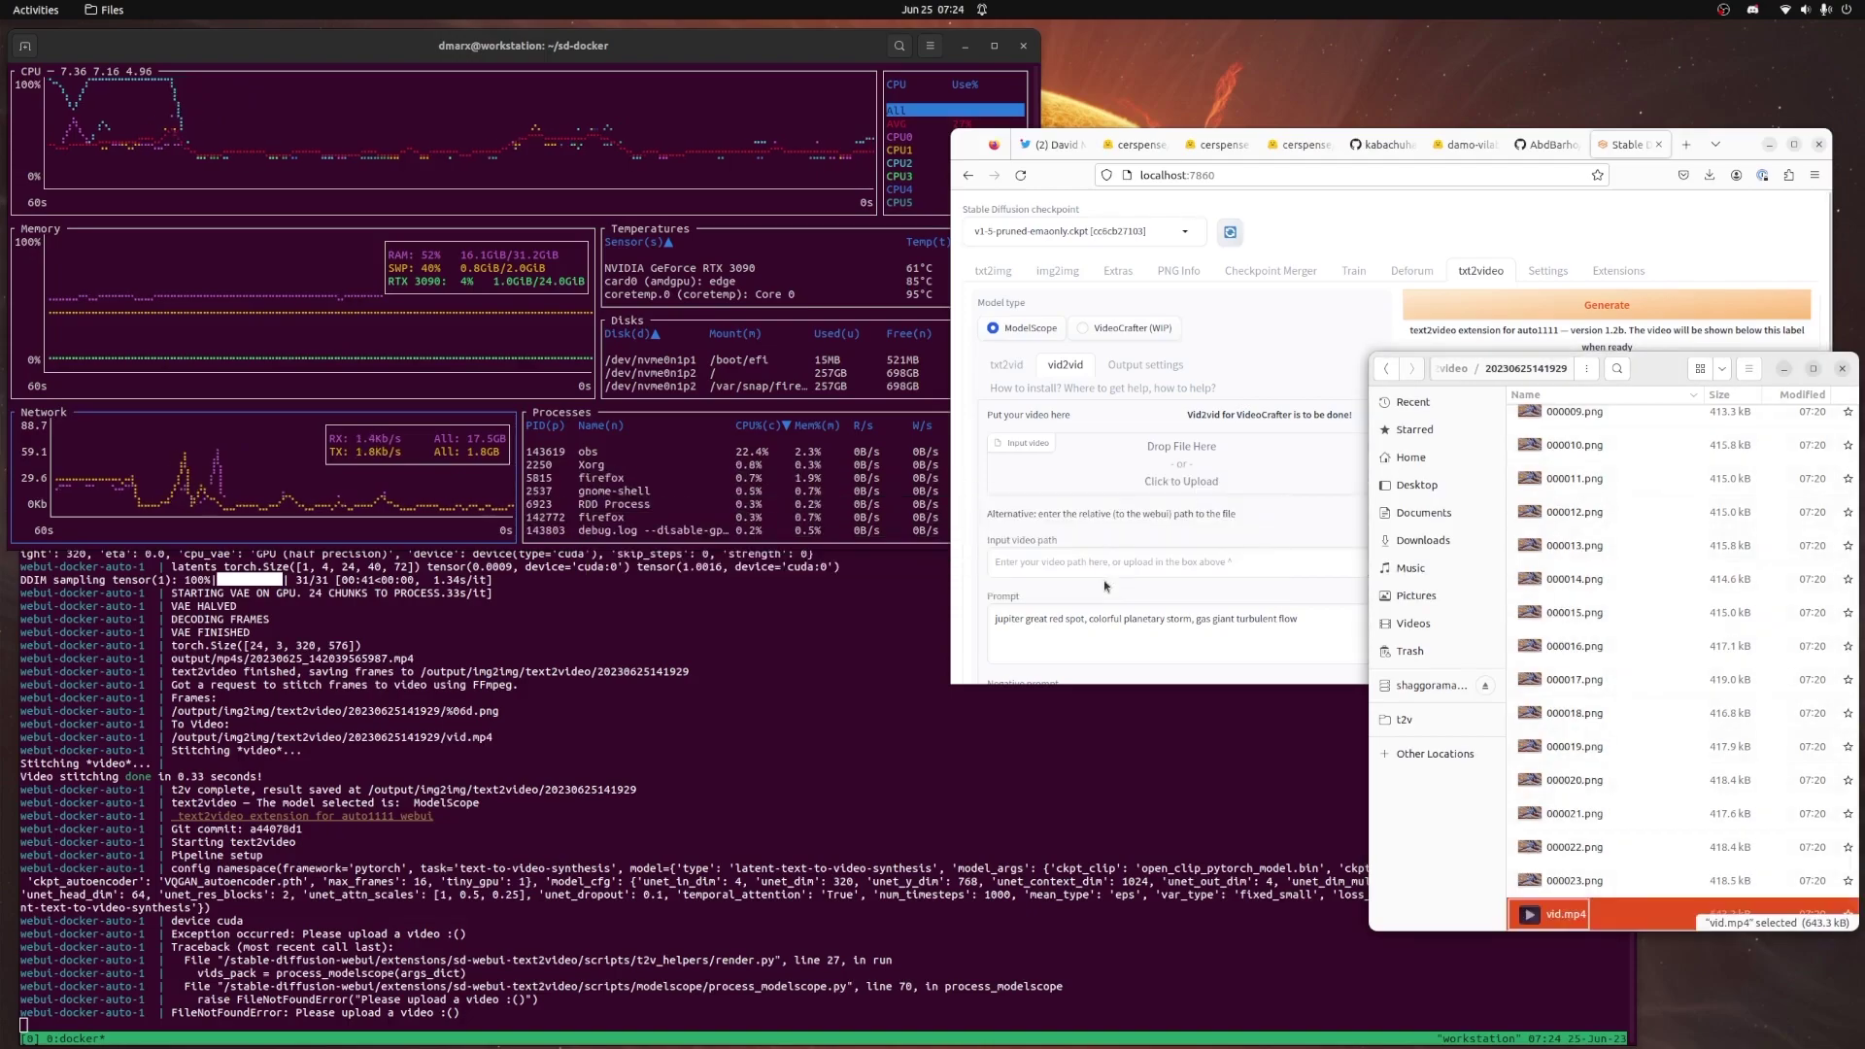
right_click(1401, 540)
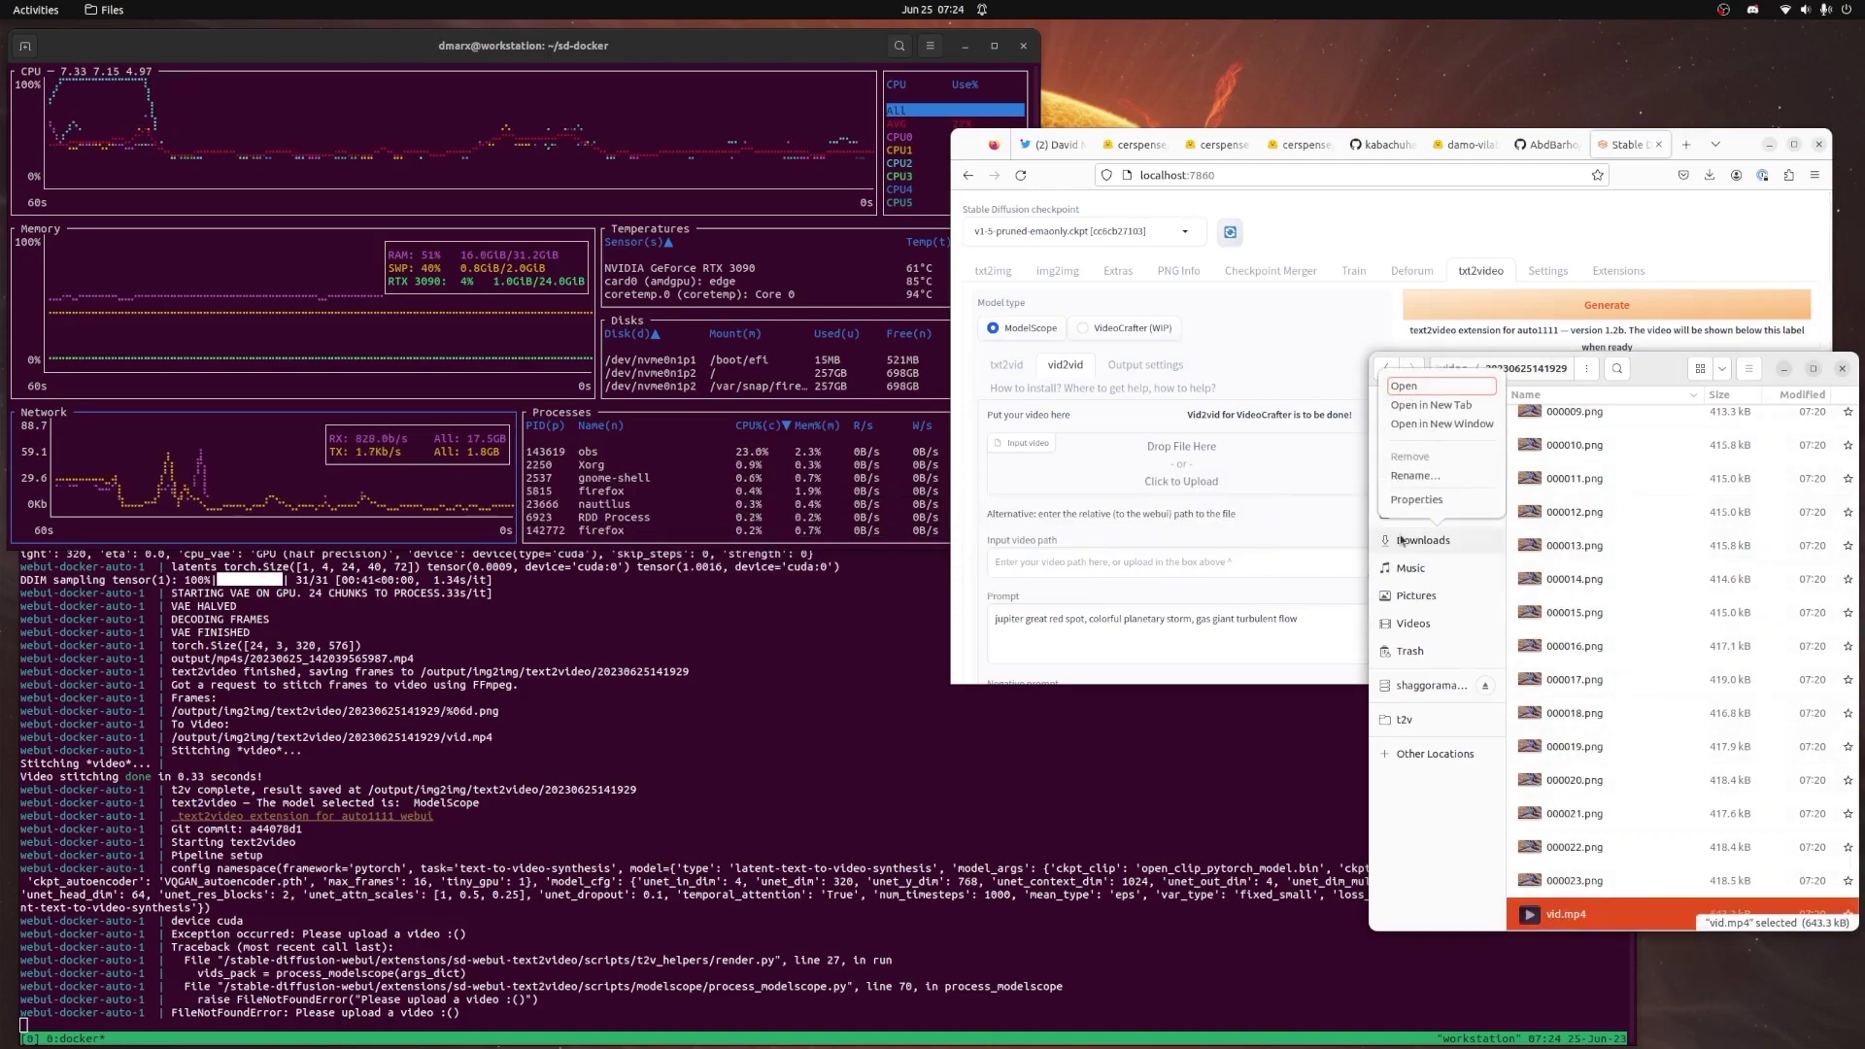
left_click(1441, 424)
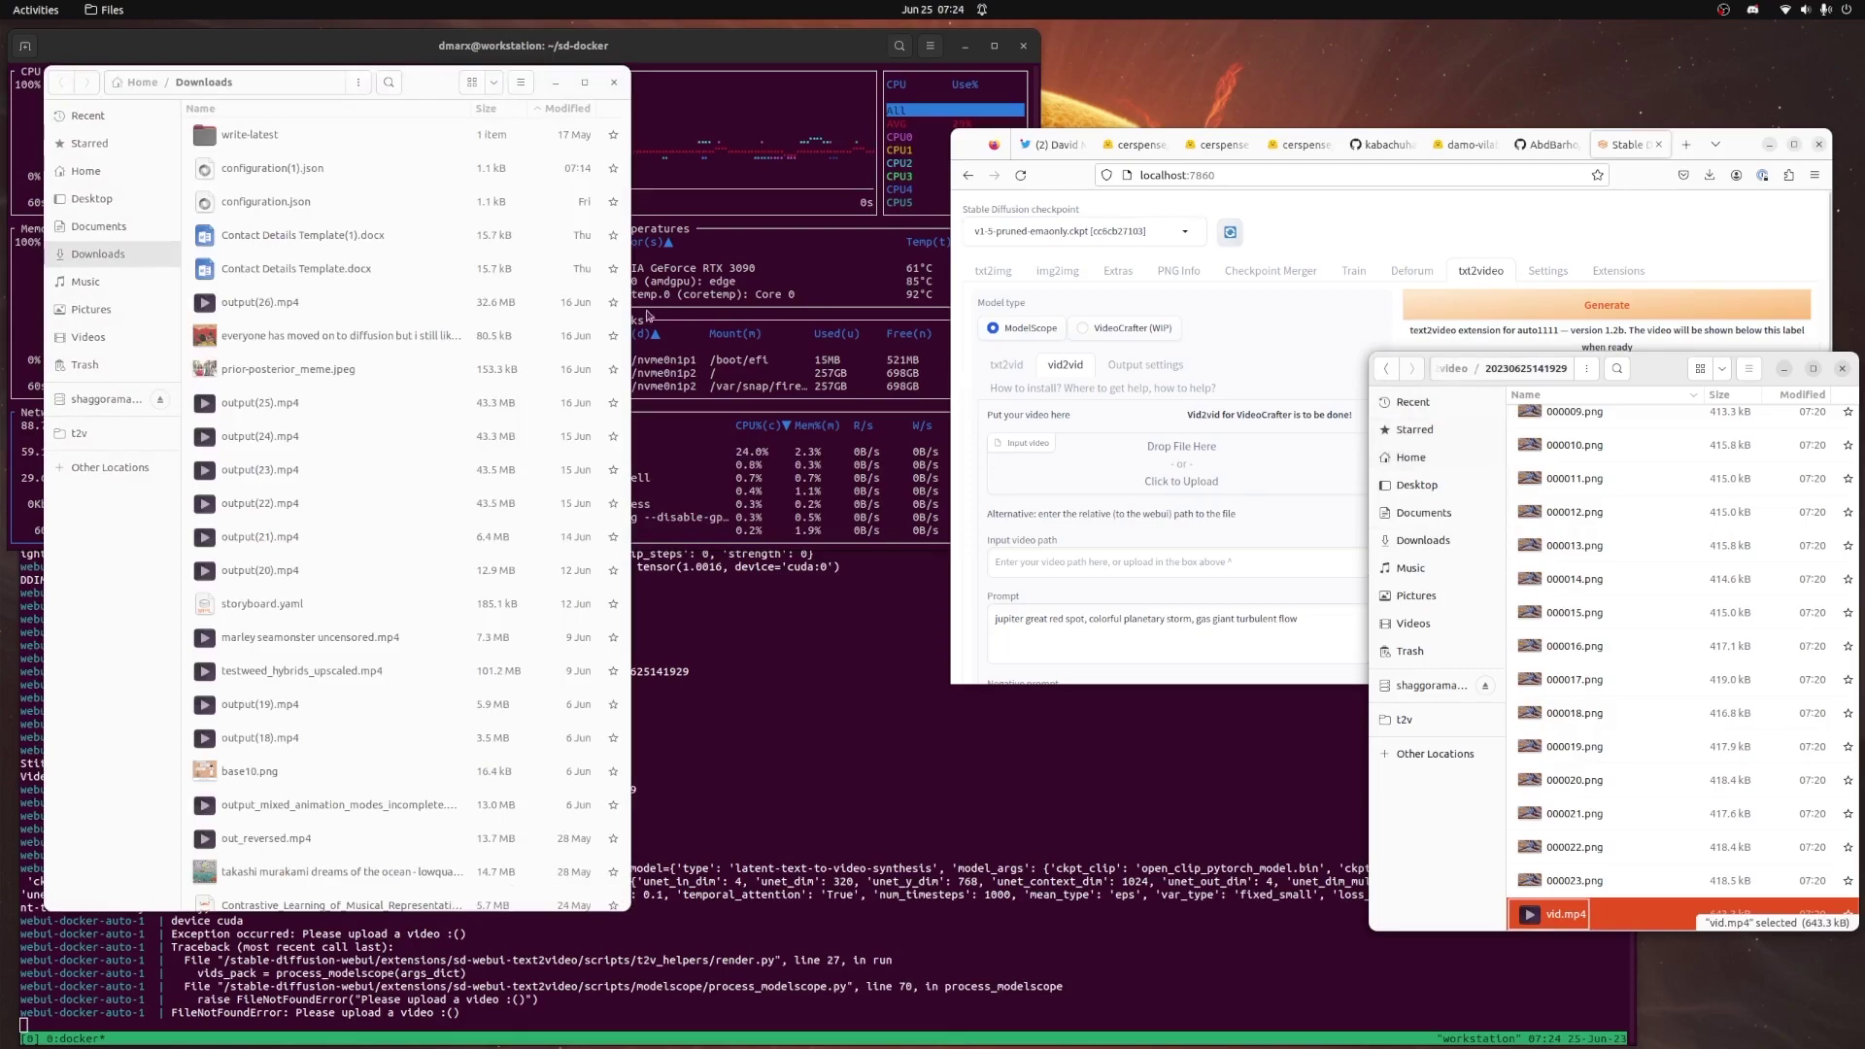
left_click_drag(430, 111, 1276, 248)
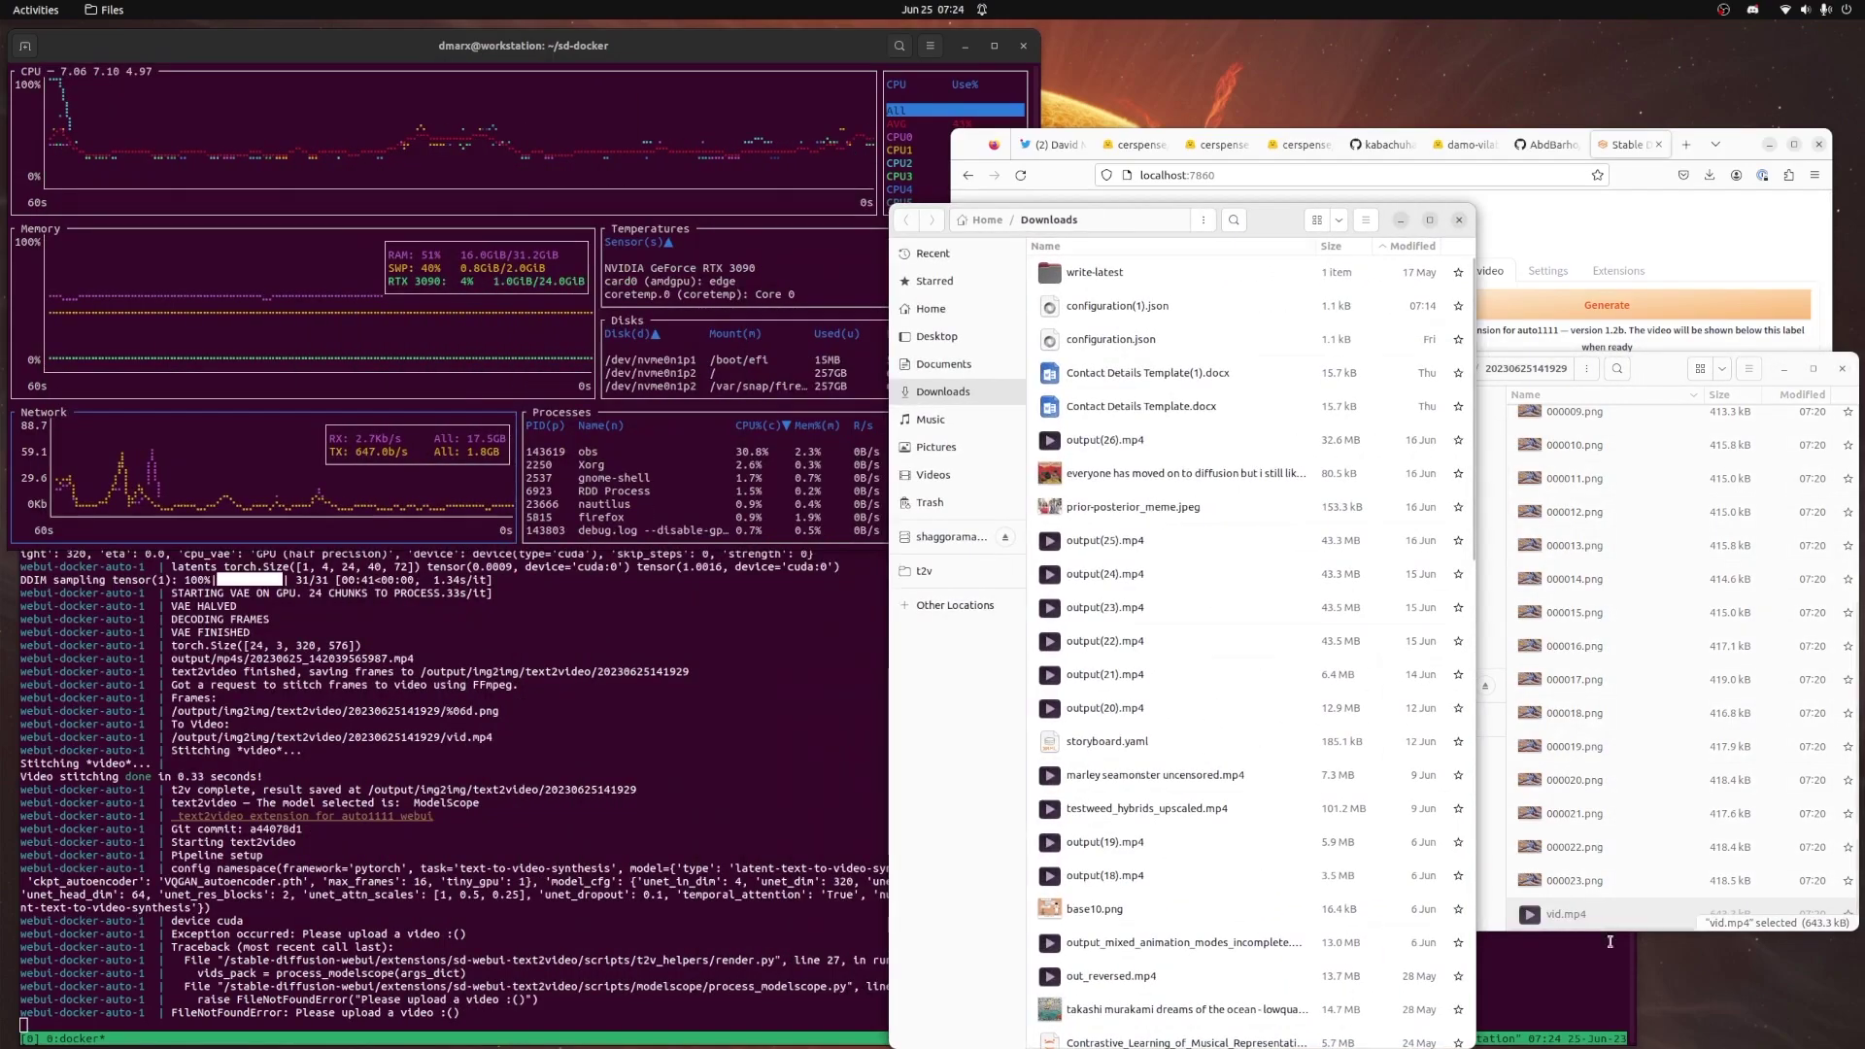
left_click_drag(1593, 915, 1263, 838)
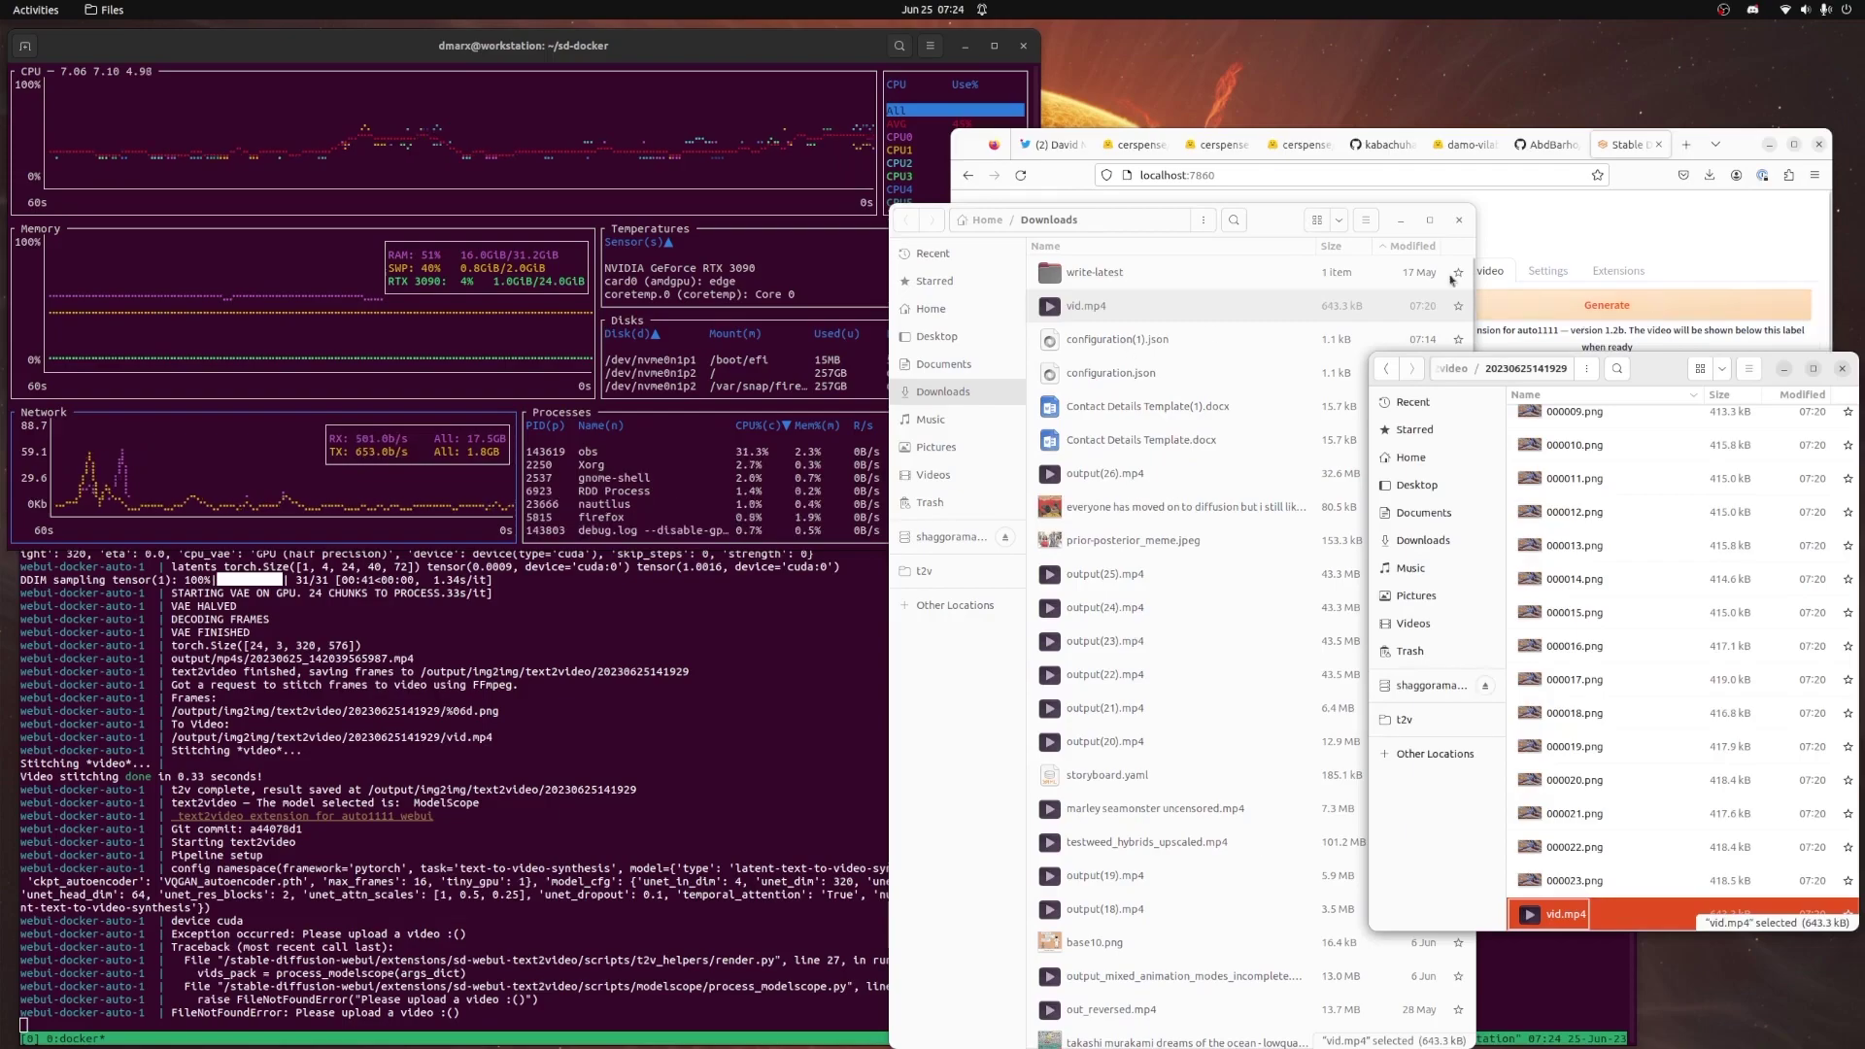
Load vid.mp4 from Downloads into the vid2vid 'Drop File Here' input box
left_click(1270, 328)
left_click_drag(1270, 328, 1260, 527)
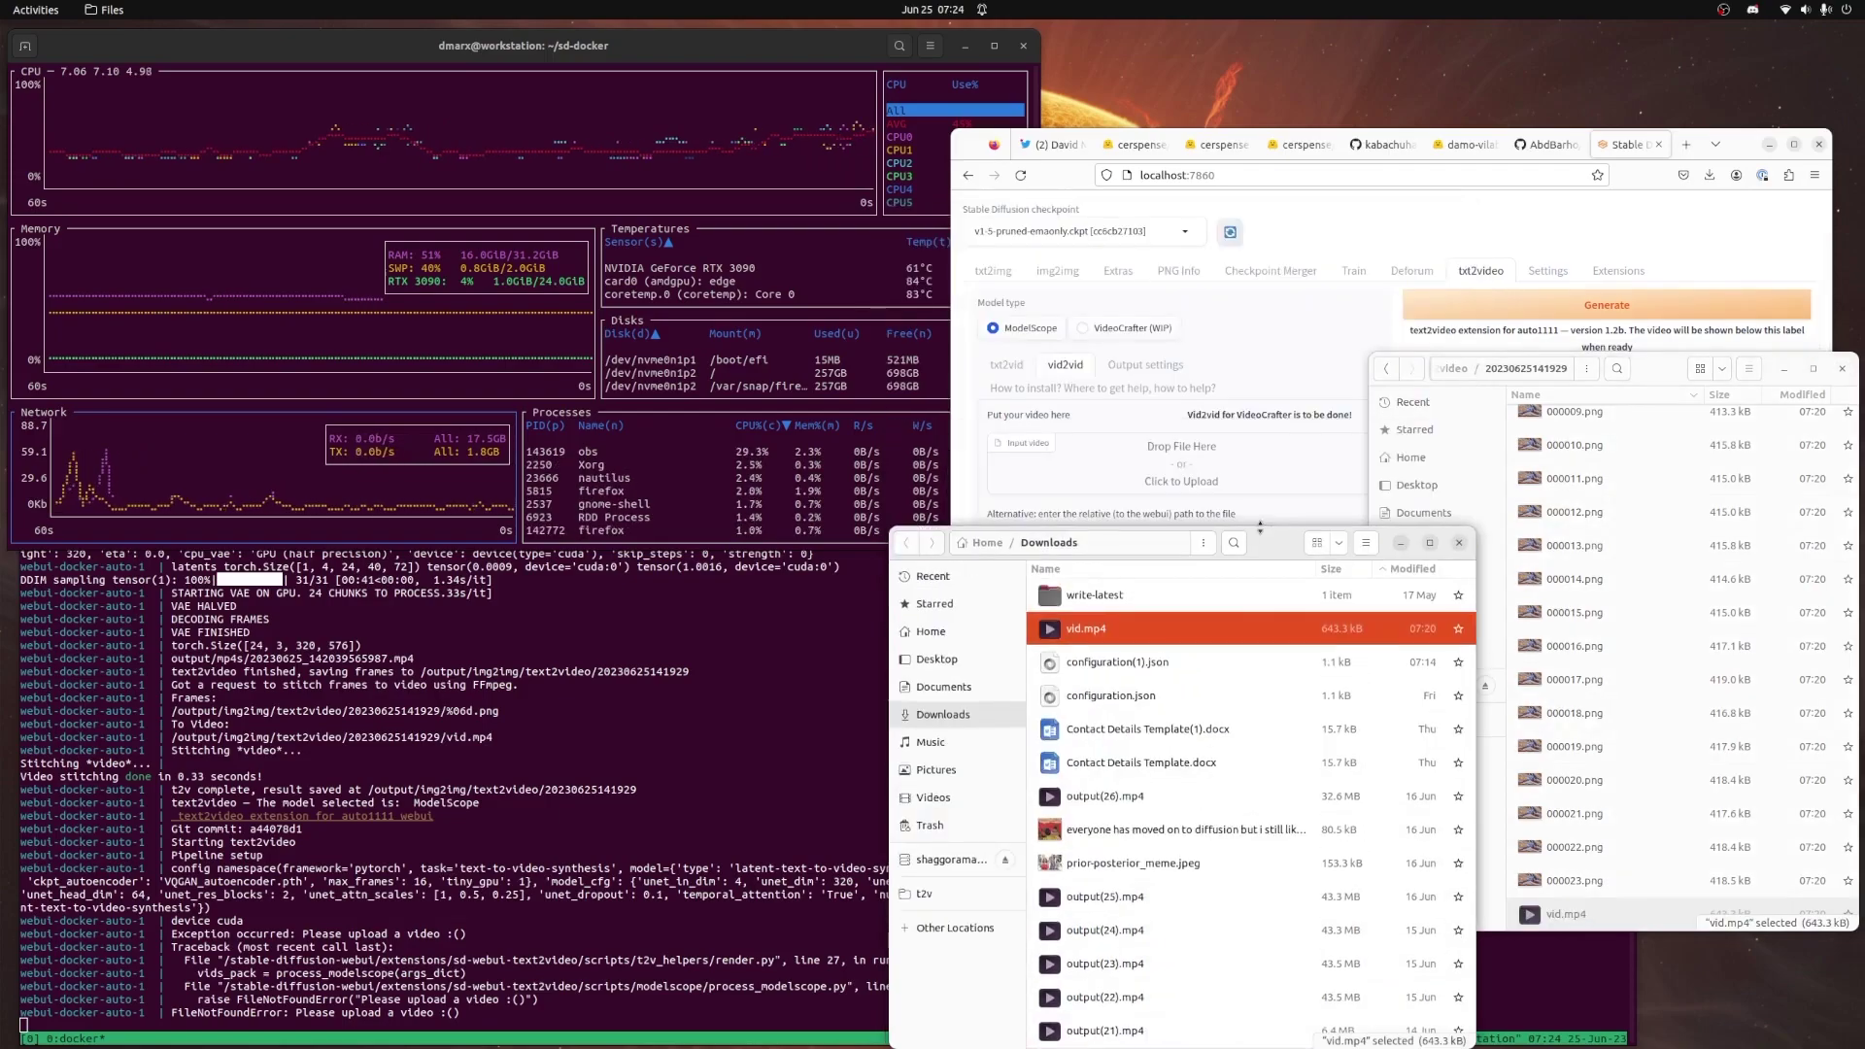
left_click_drag(1131, 458, 1132, 463)
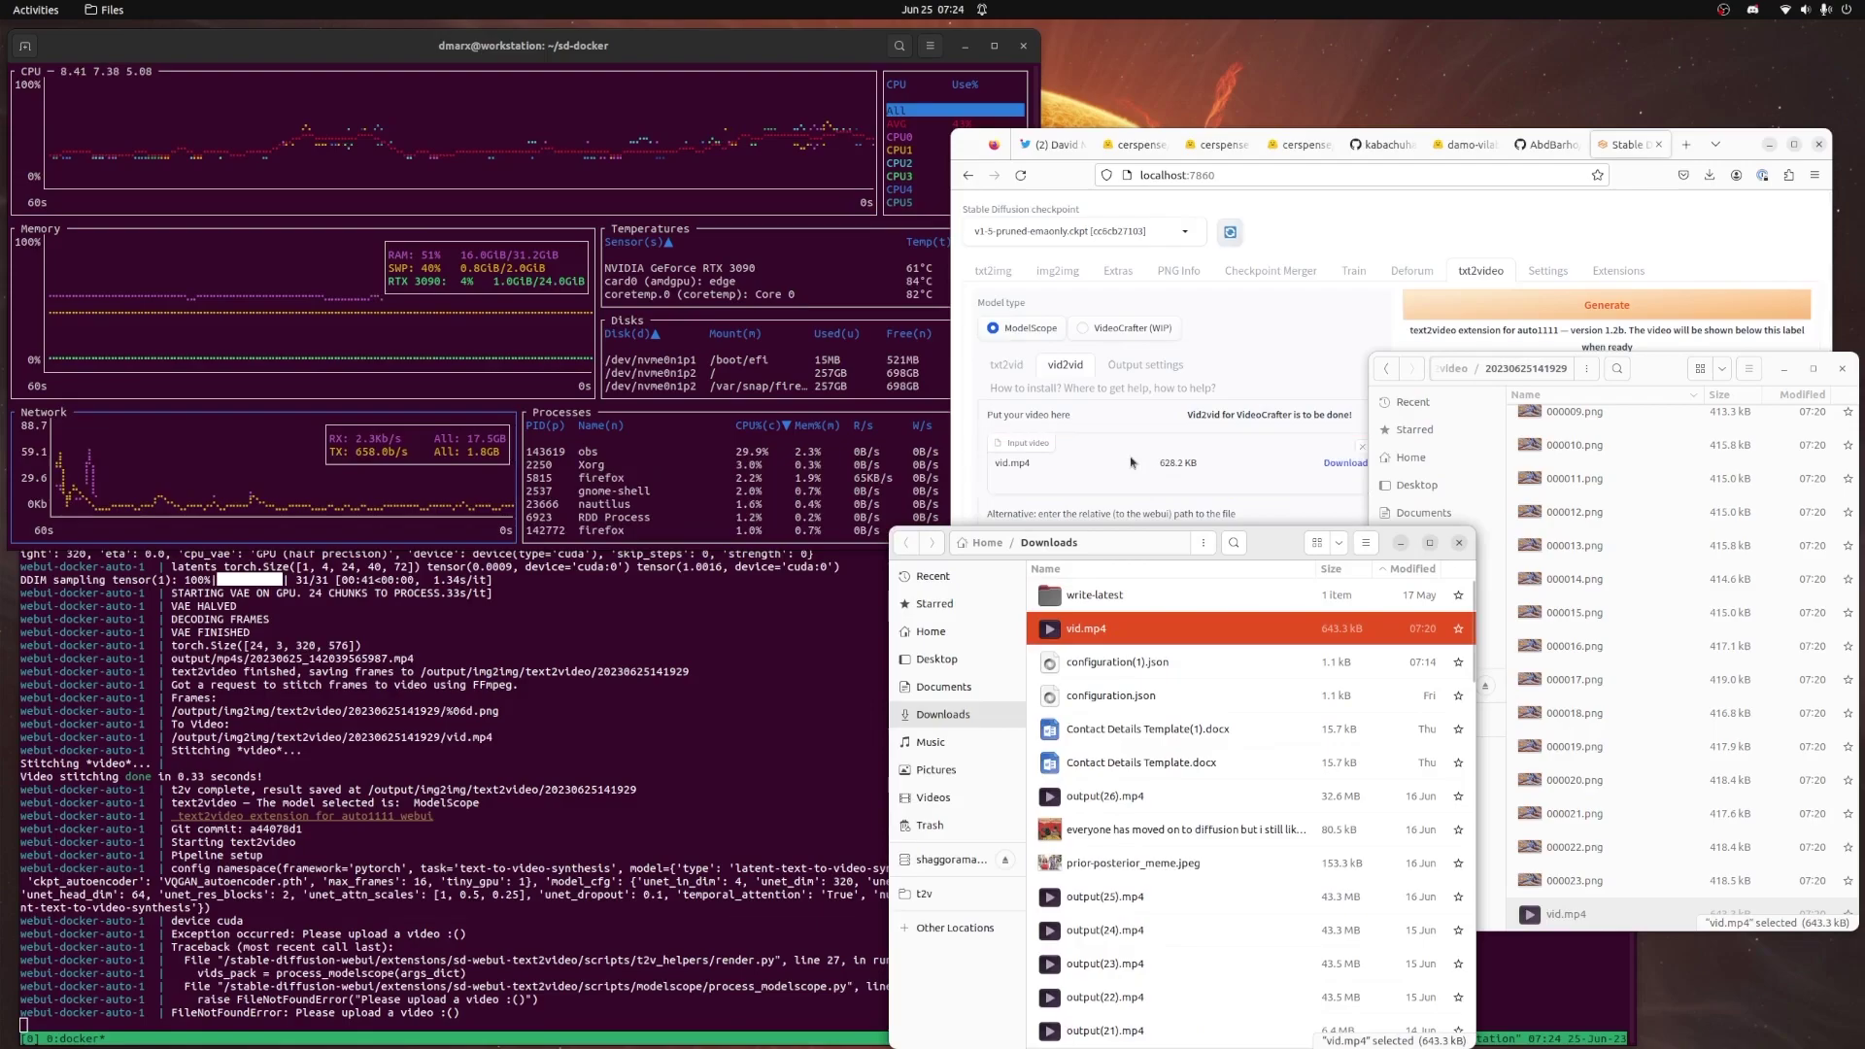
Close the Downloads window and launch the vid2vid render of vid.mp4
left_click(1459, 547)
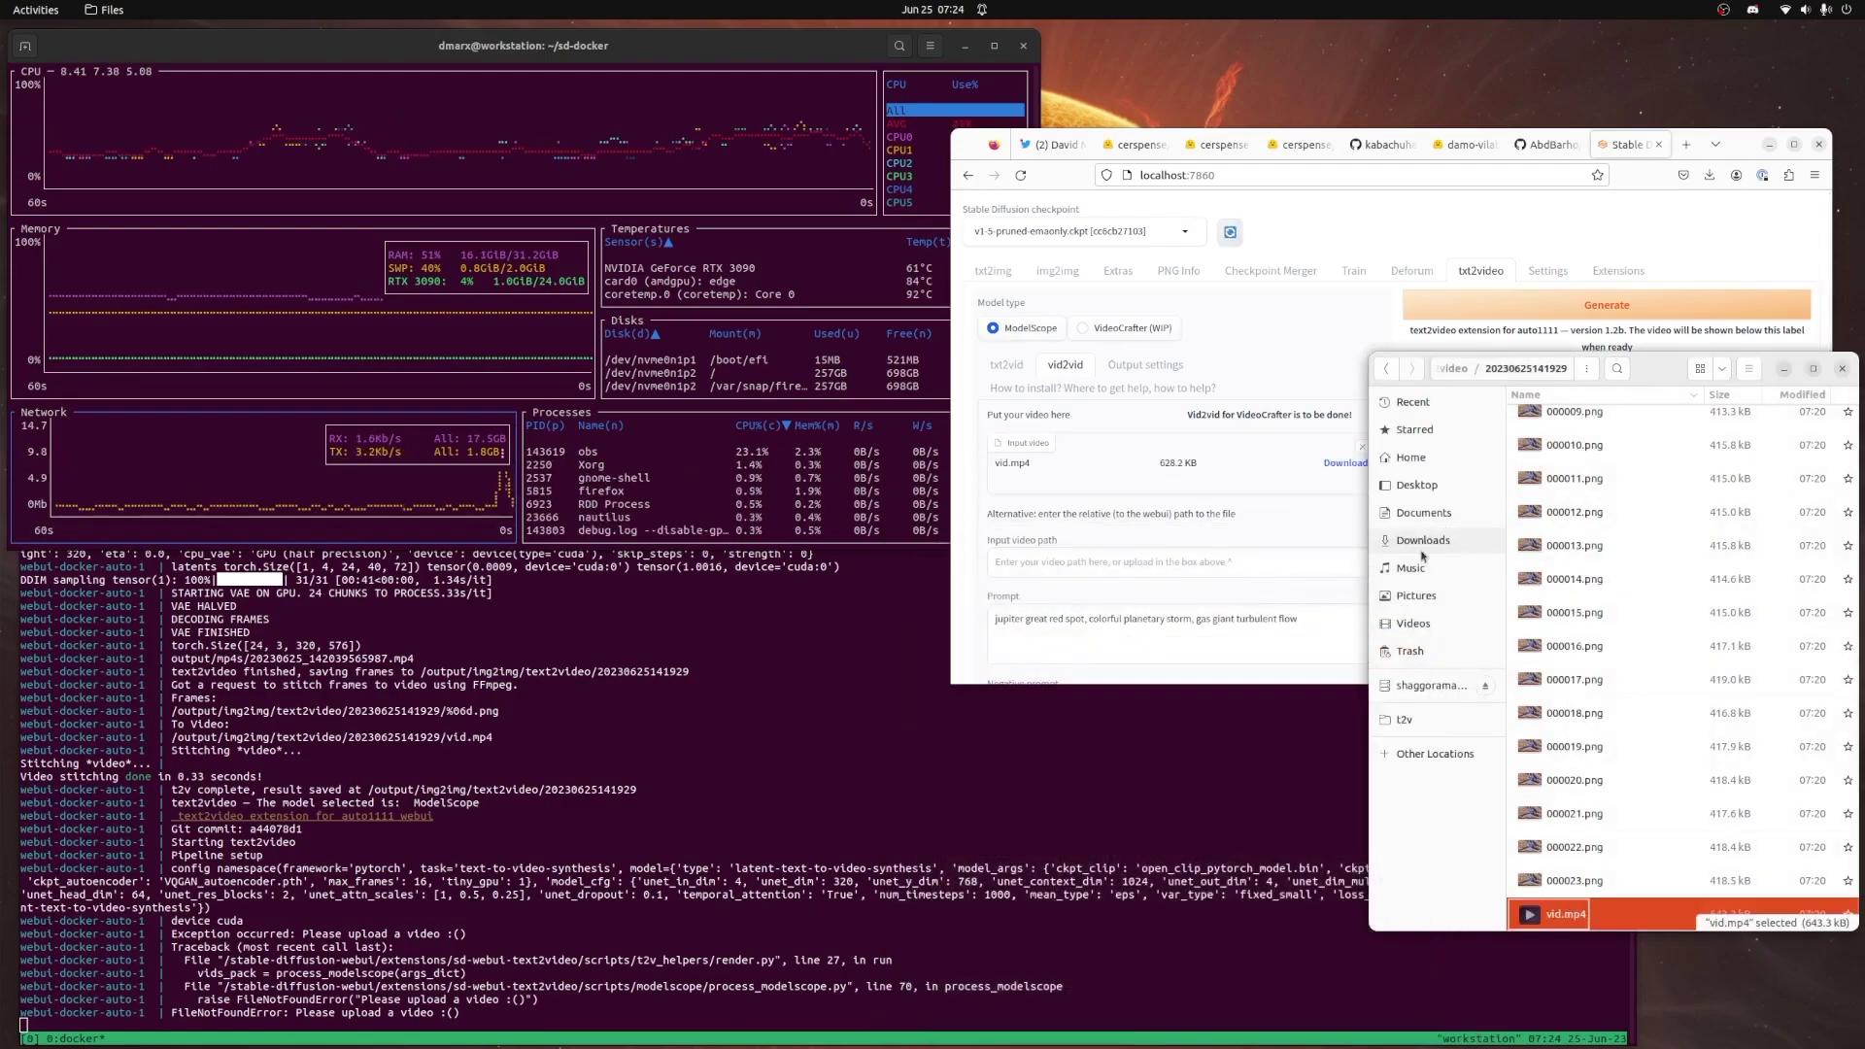
left_click(1558, 307)
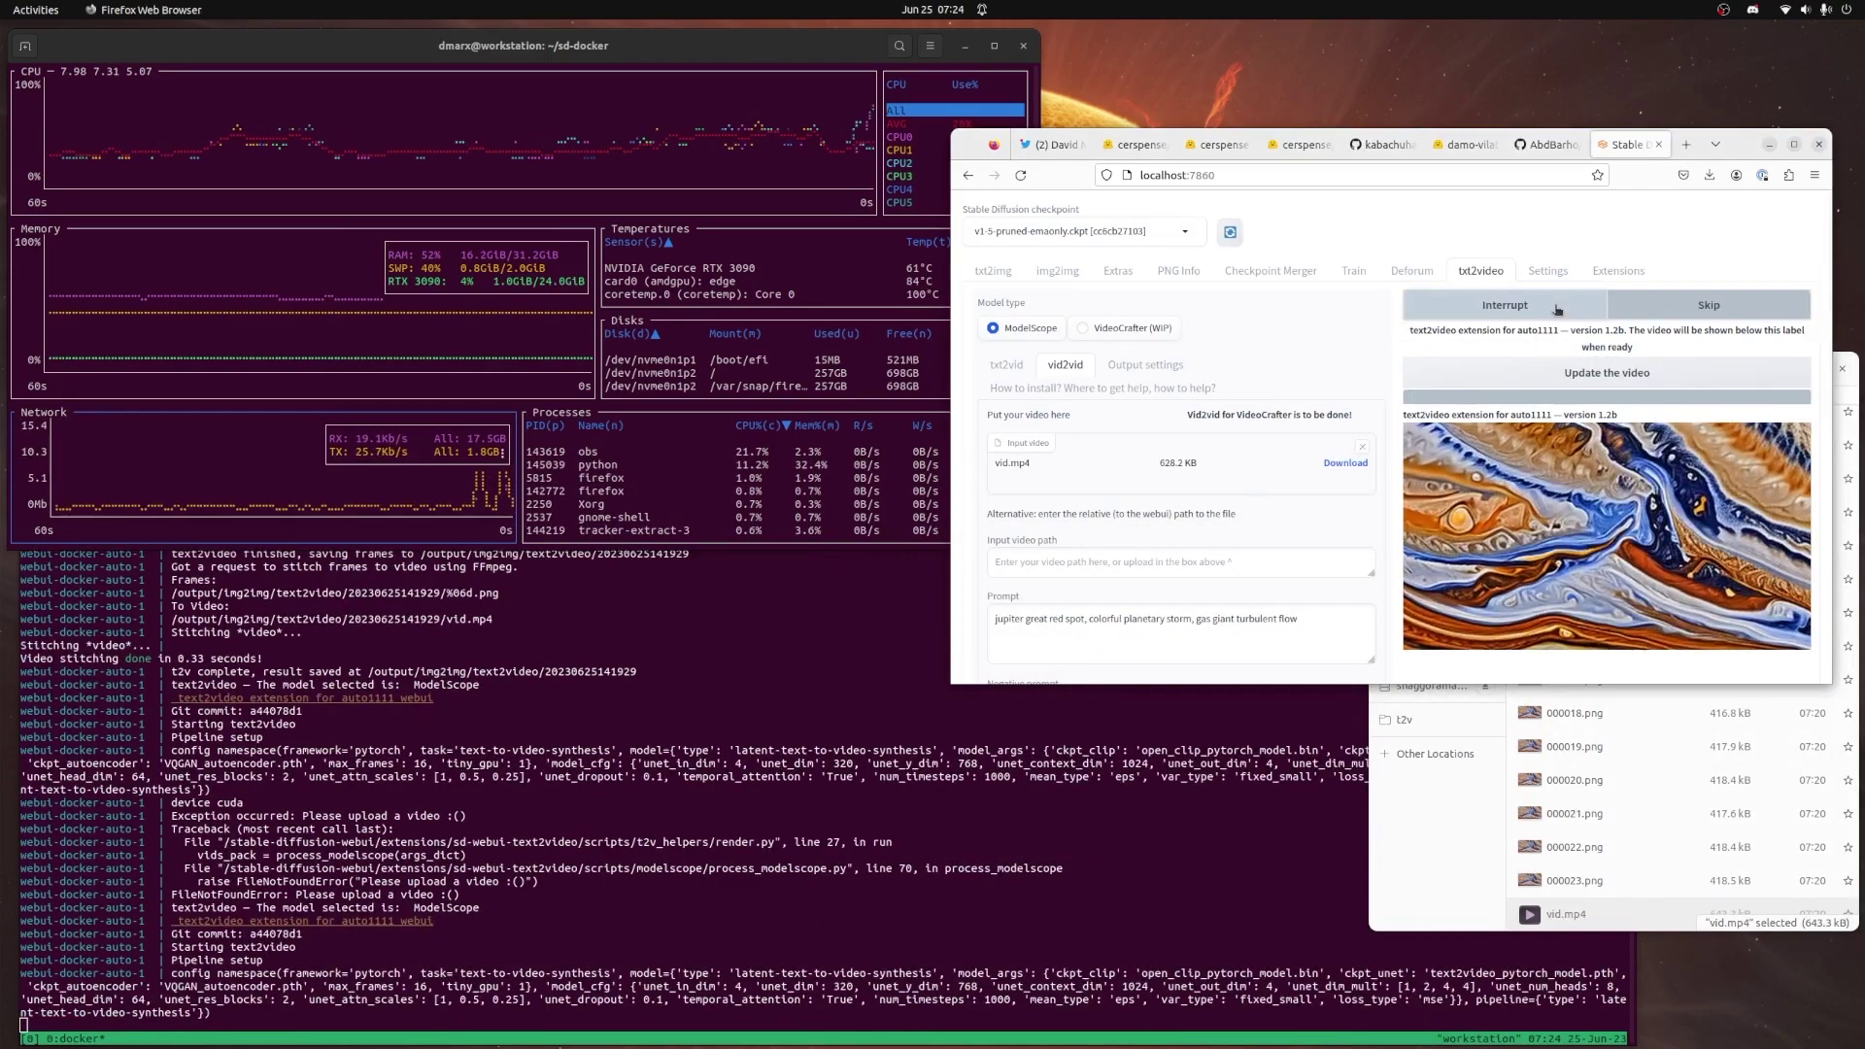
key("alt+Tab")
Navigate Files up through img2img and output to sd-docker, then open its data folder
left_click(1463, 375)
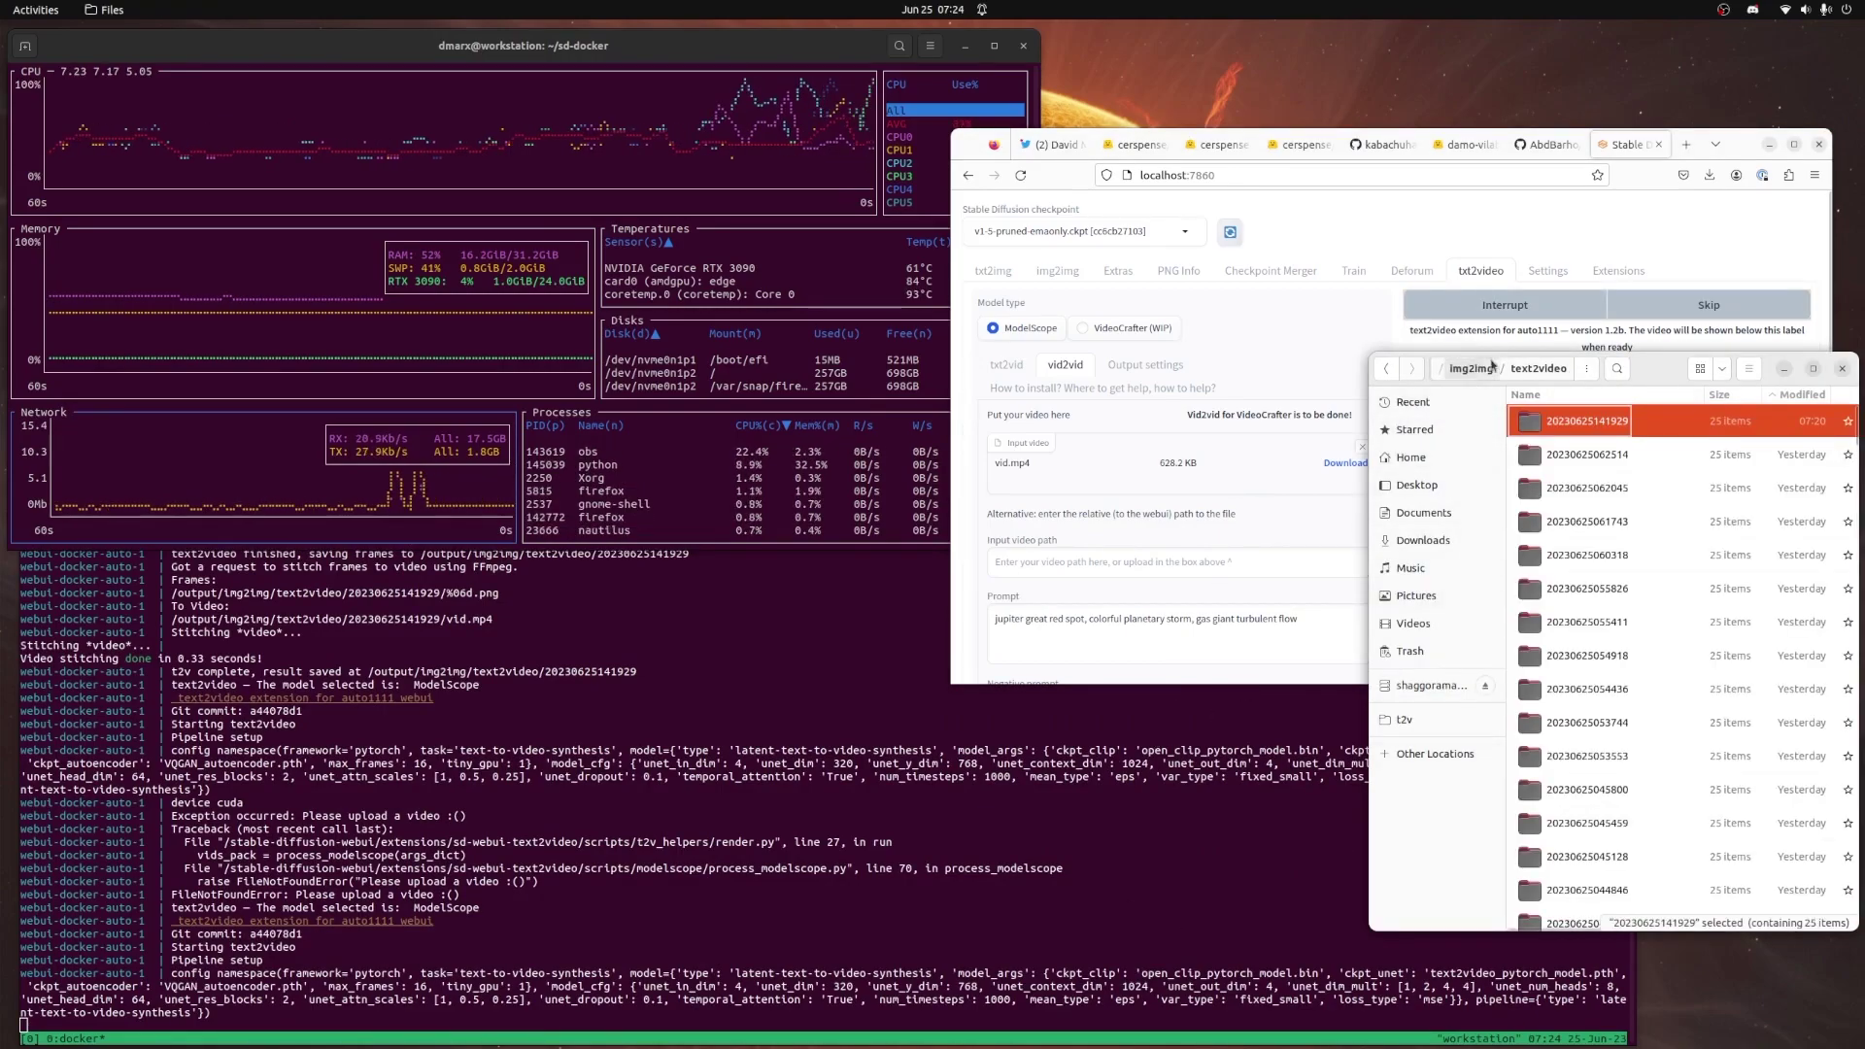
left_click(1471, 369)
left_click(1472, 369)
left_click(1472, 368)
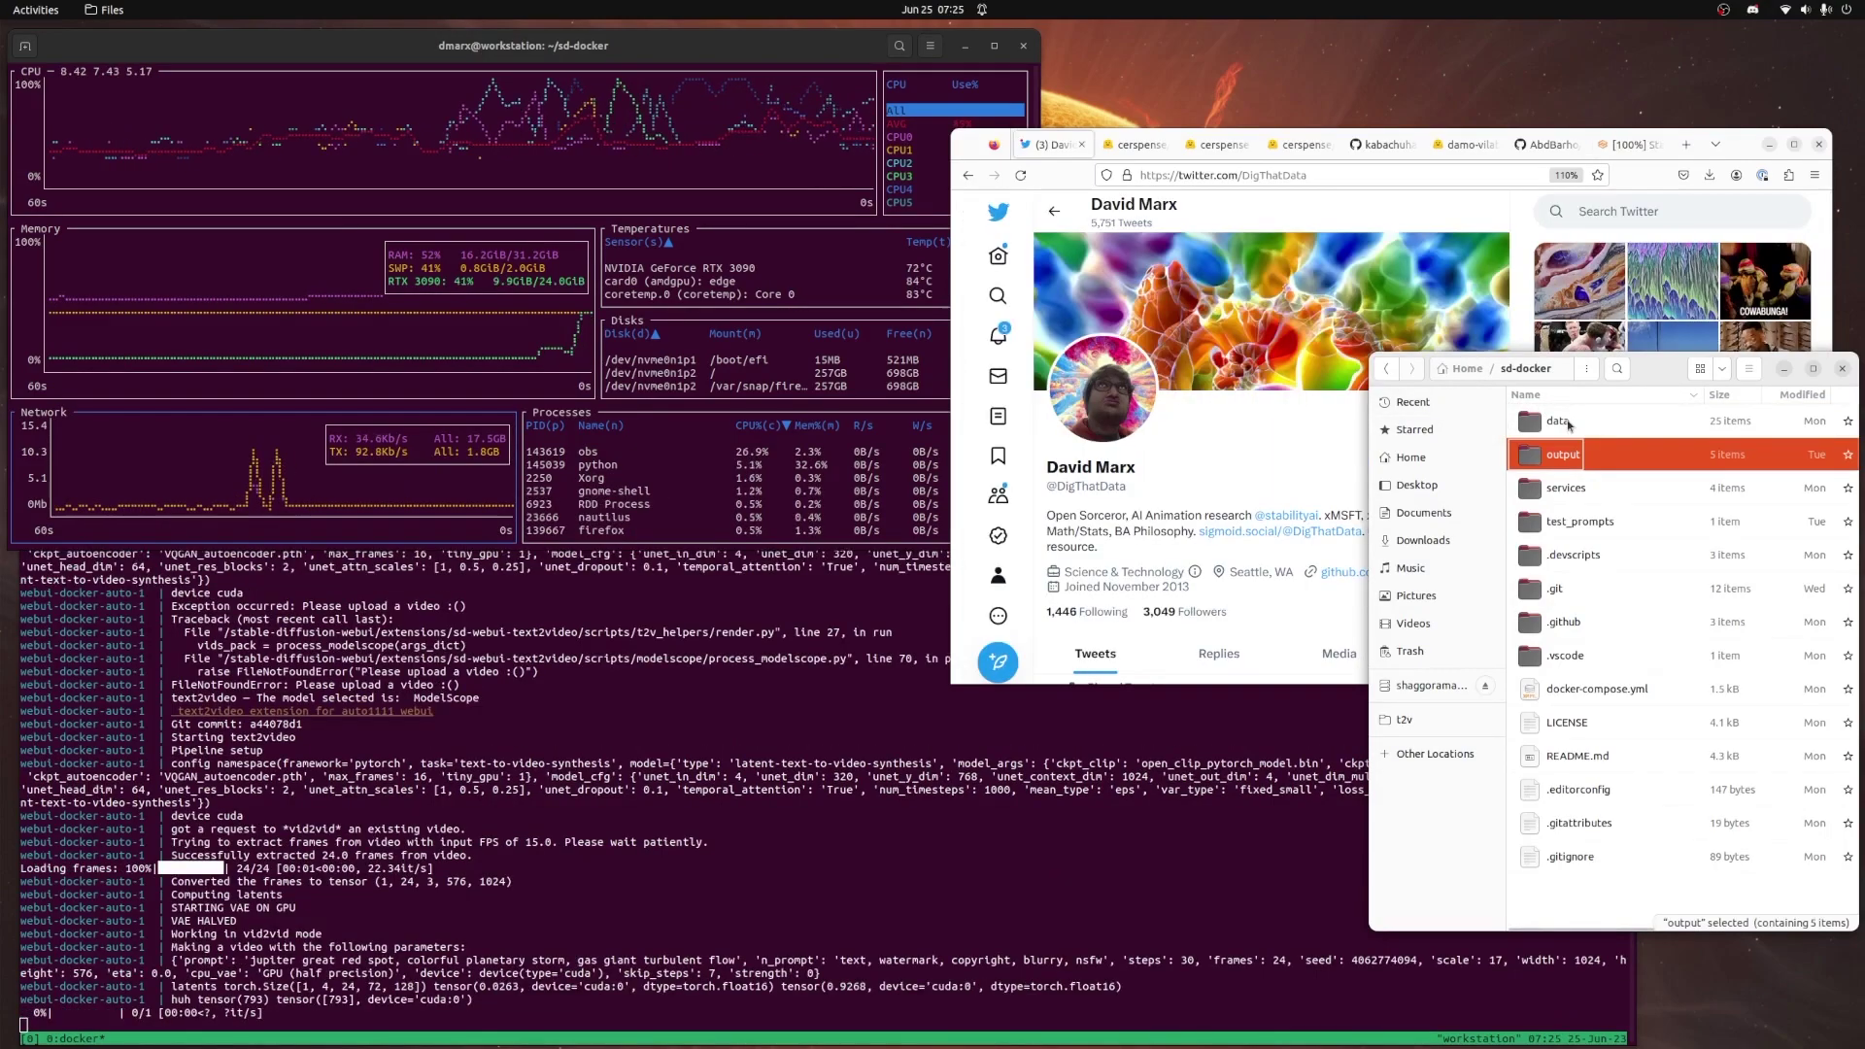
double_click(1558, 421)
scroll(1591, 537, "down", 1)
scroll(1590, 536, "down", 4)
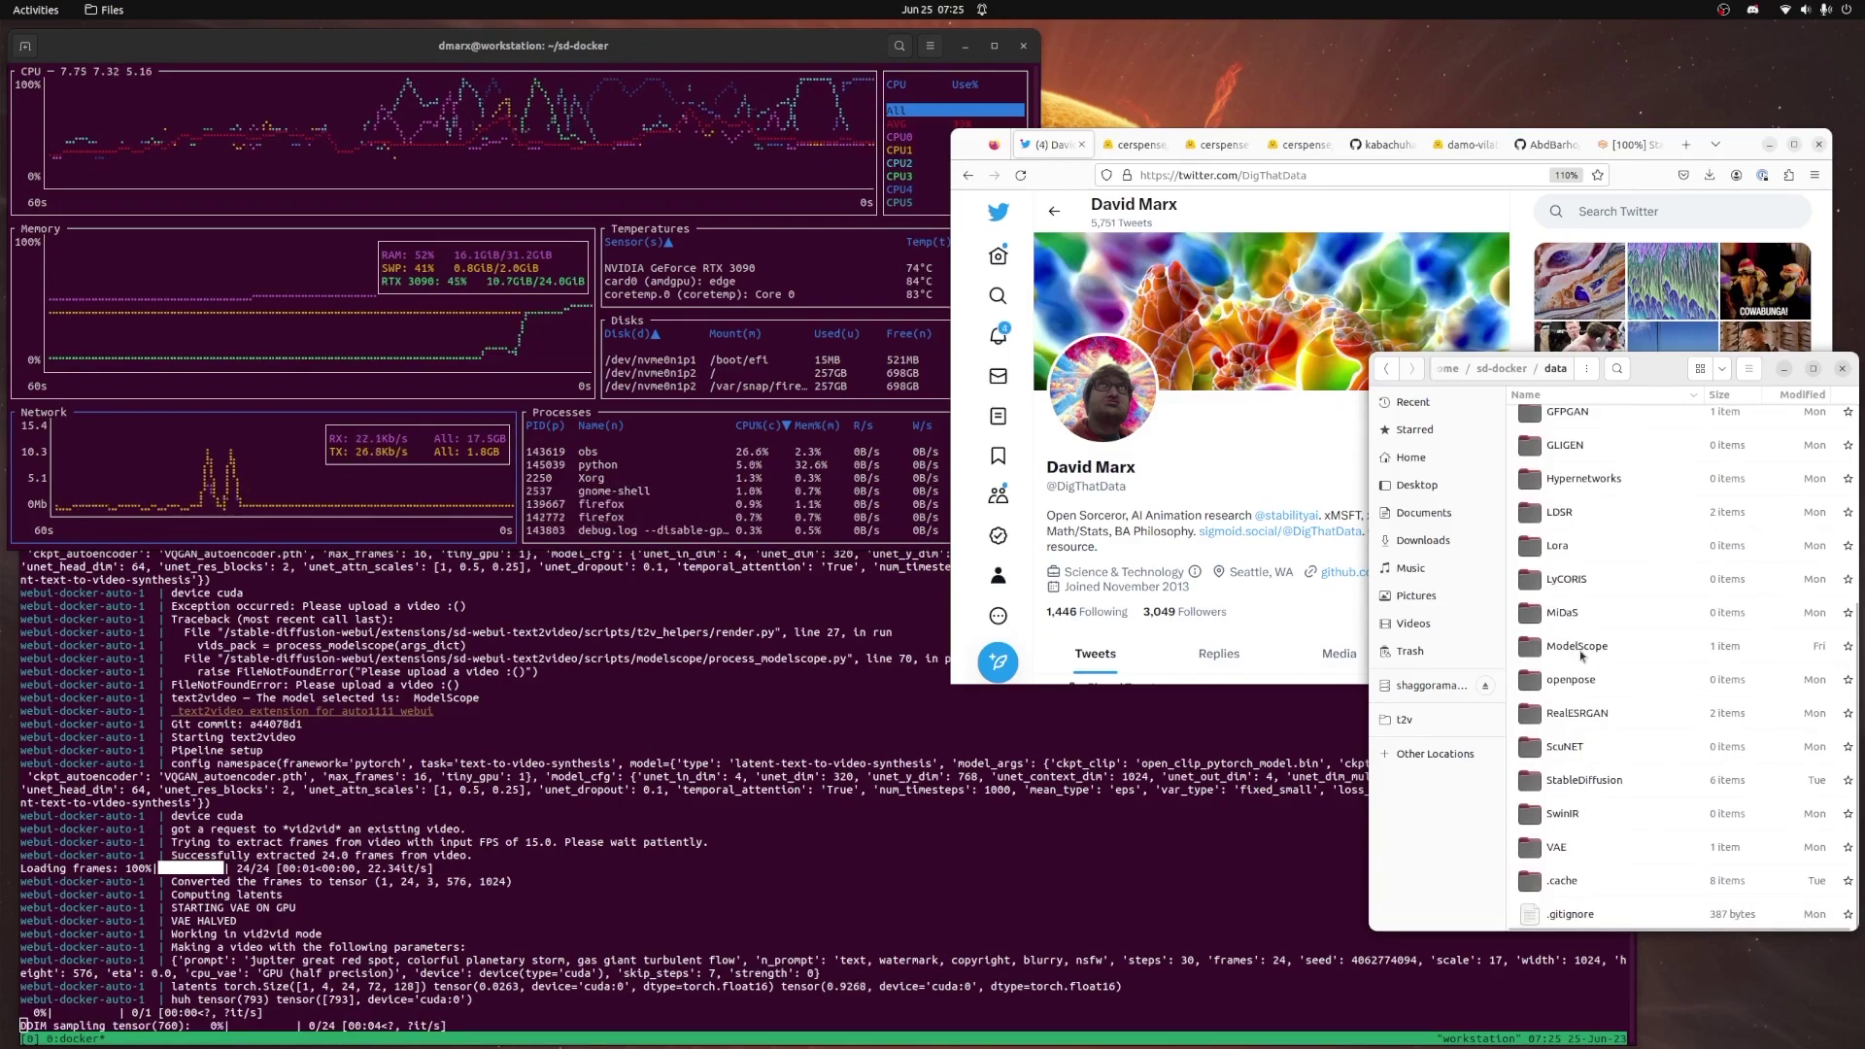
Open data/ModelScope/t2v/configuration.json in Text Editor and widen the editor window
double_click(1576, 645)
double_click(1564, 421)
right_click(1593, 691)
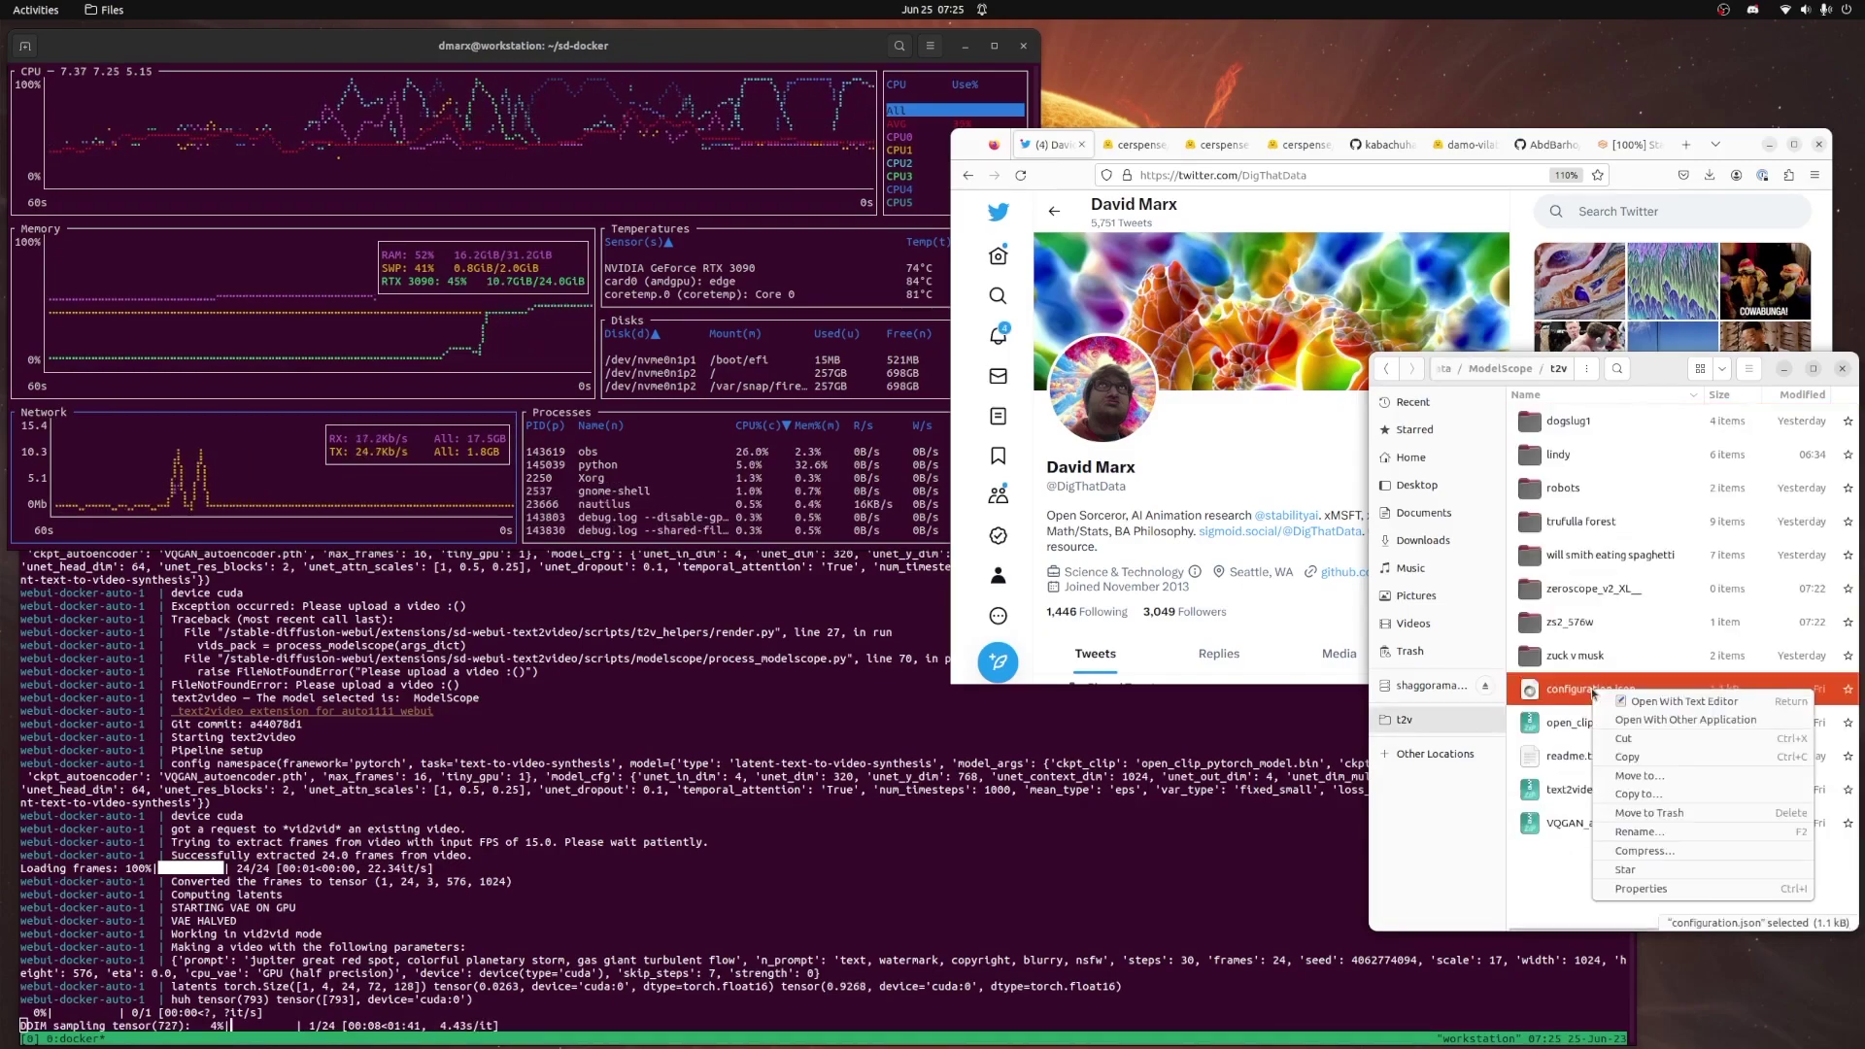
left_click(1675, 701)
left_click_drag(627, 619, 767, 621)
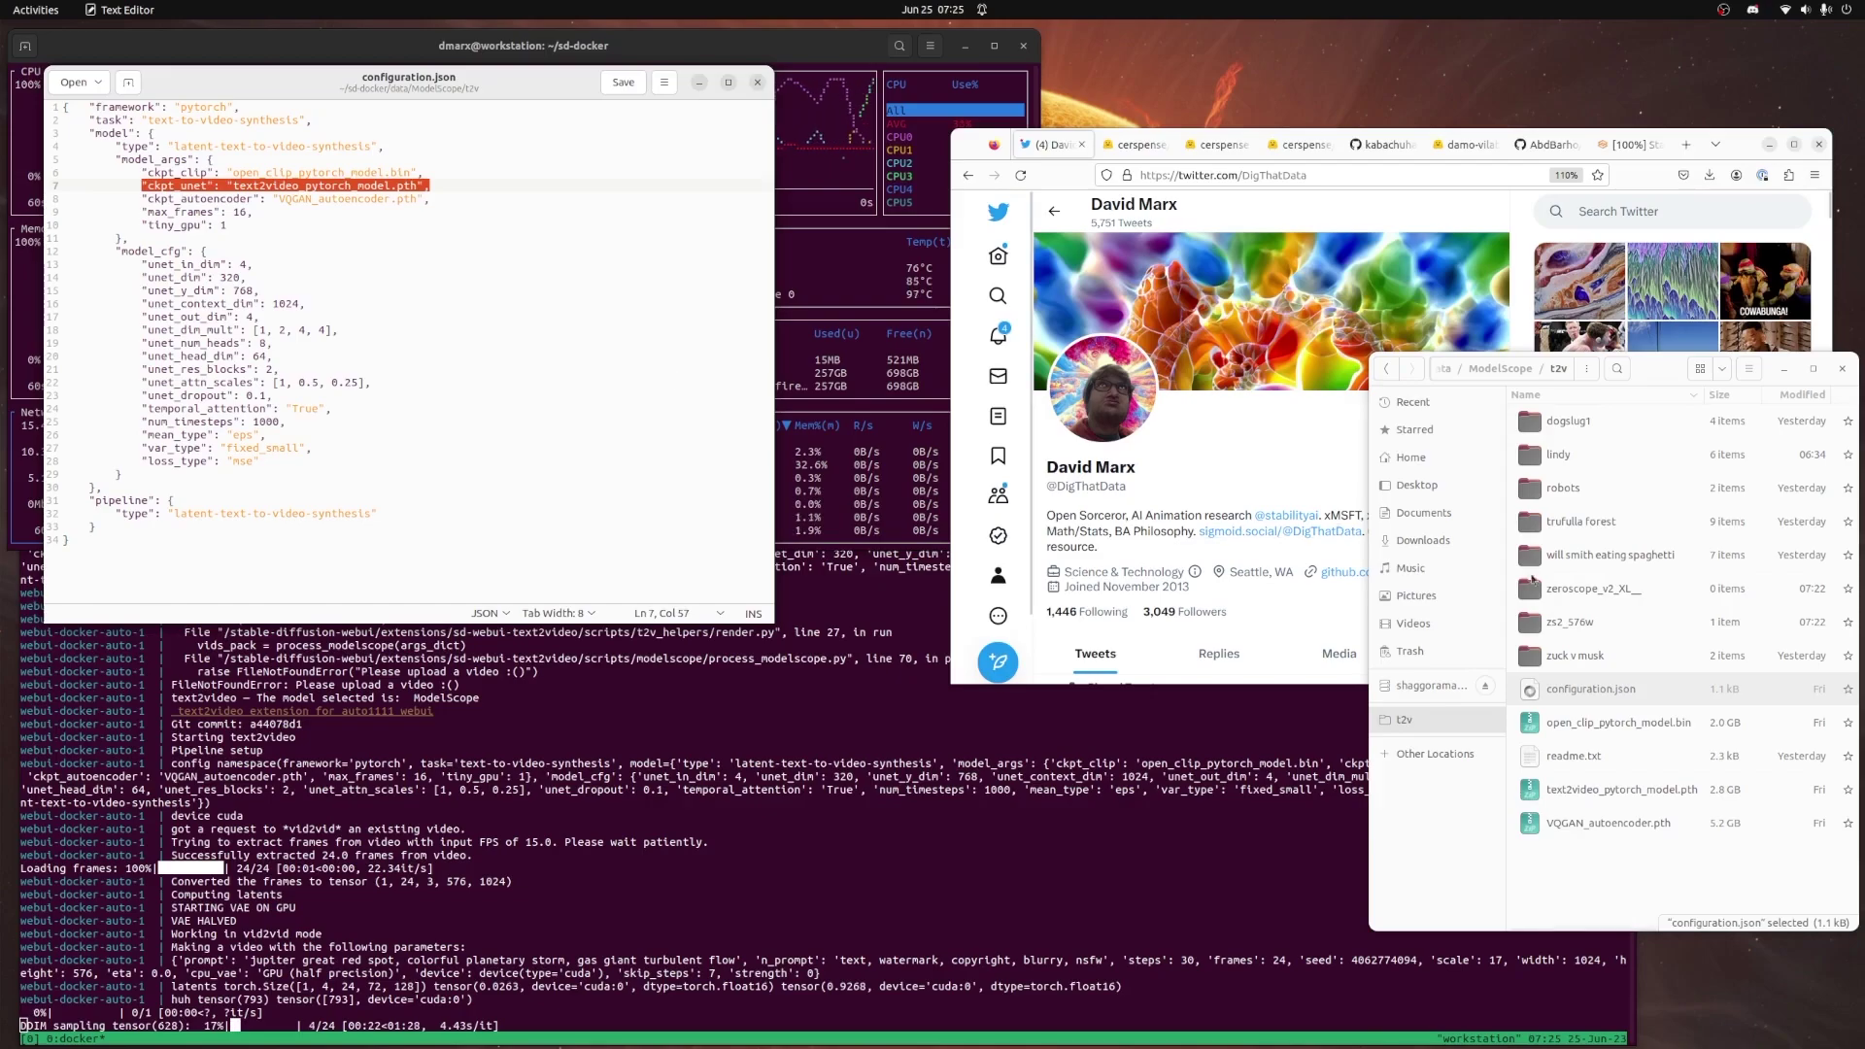
Re-paste the ckpt_unet filename on line 7, then show the Twitter profile's replies
key("ctrl+Left")
key("ctrl+Left")
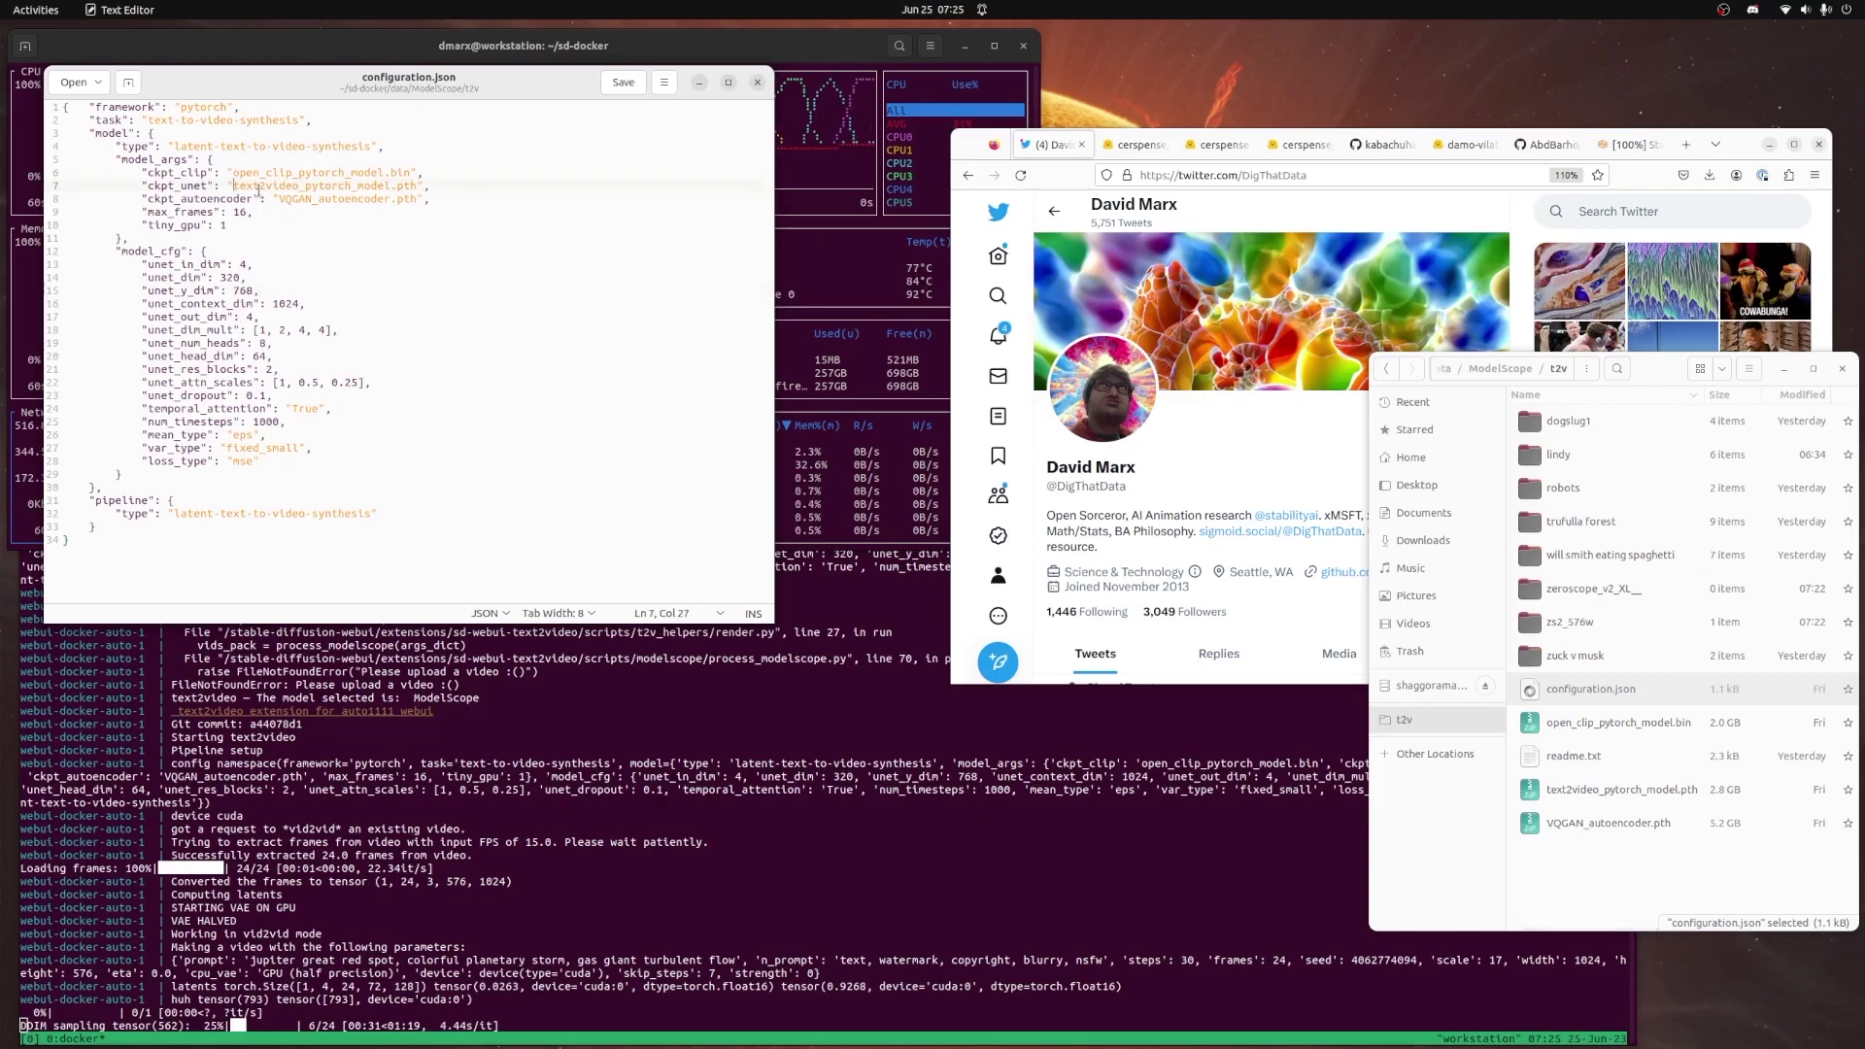
left_click_drag(235, 186, 396, 188)
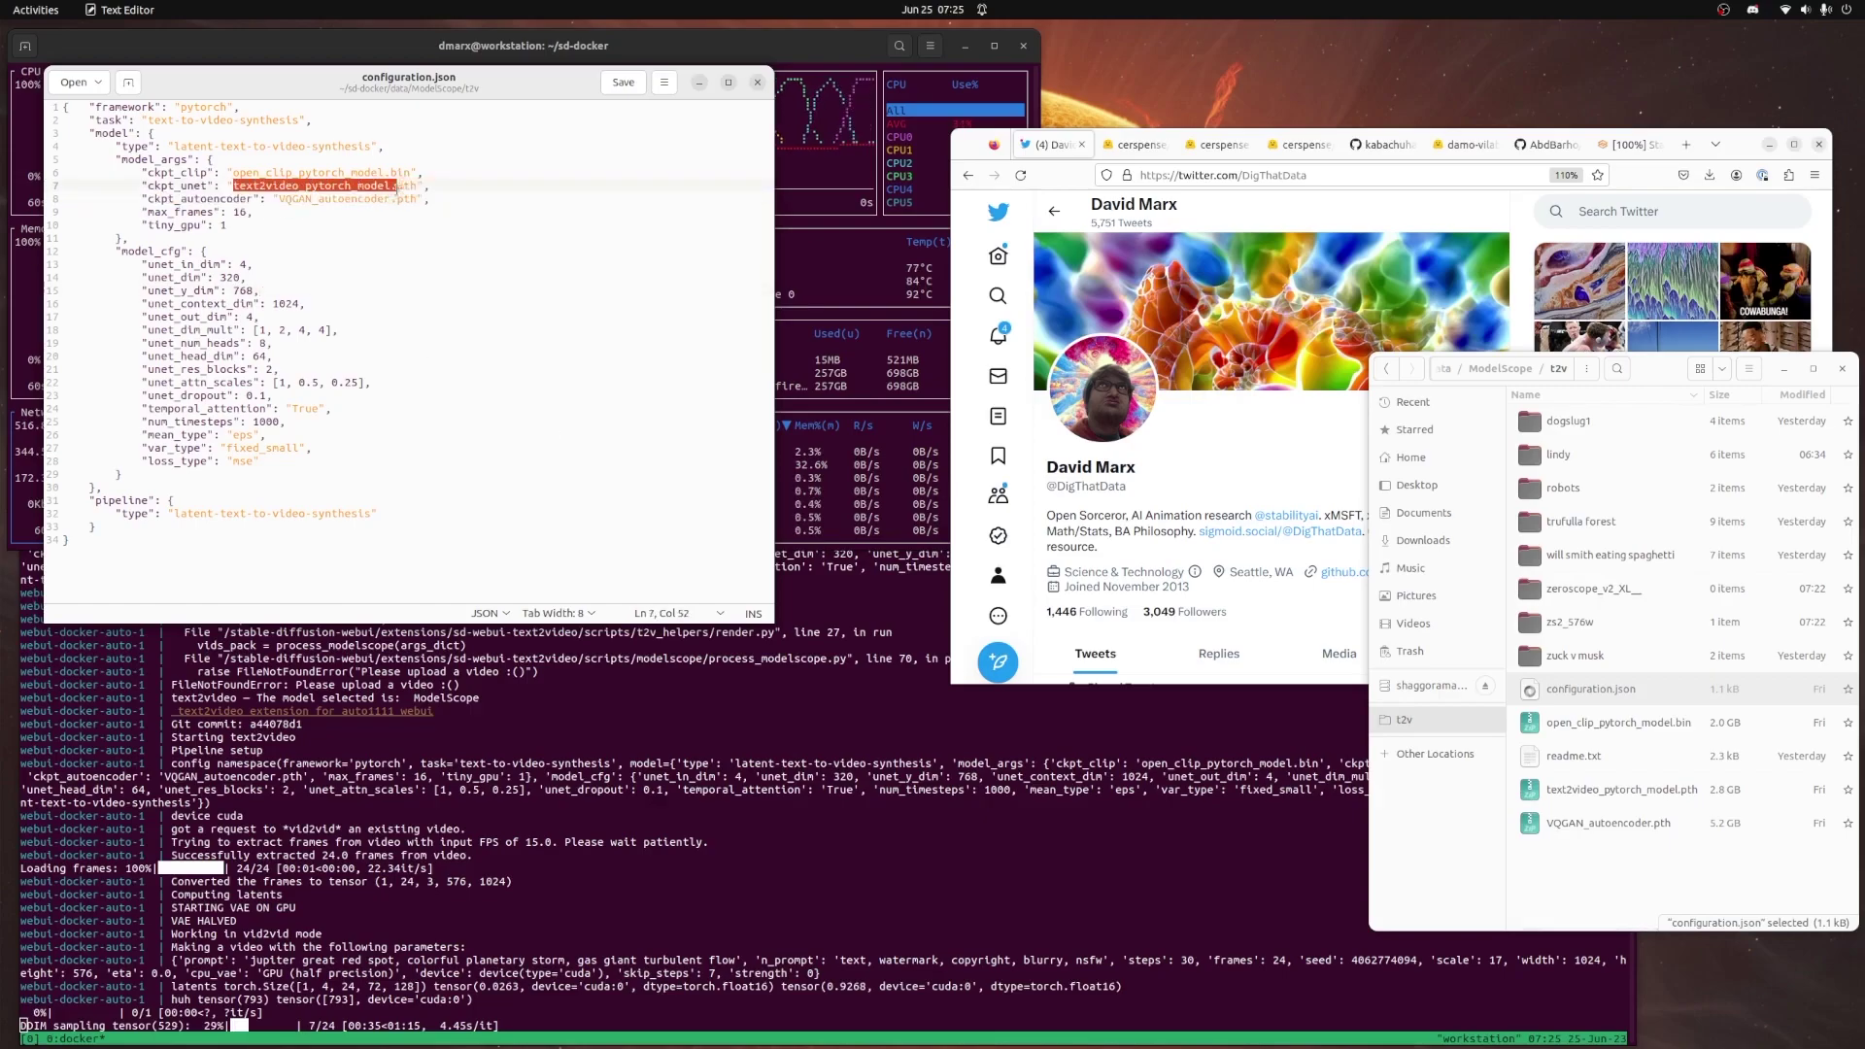
type("text2video_pytorch_model.pth")
left_click(146, 185)
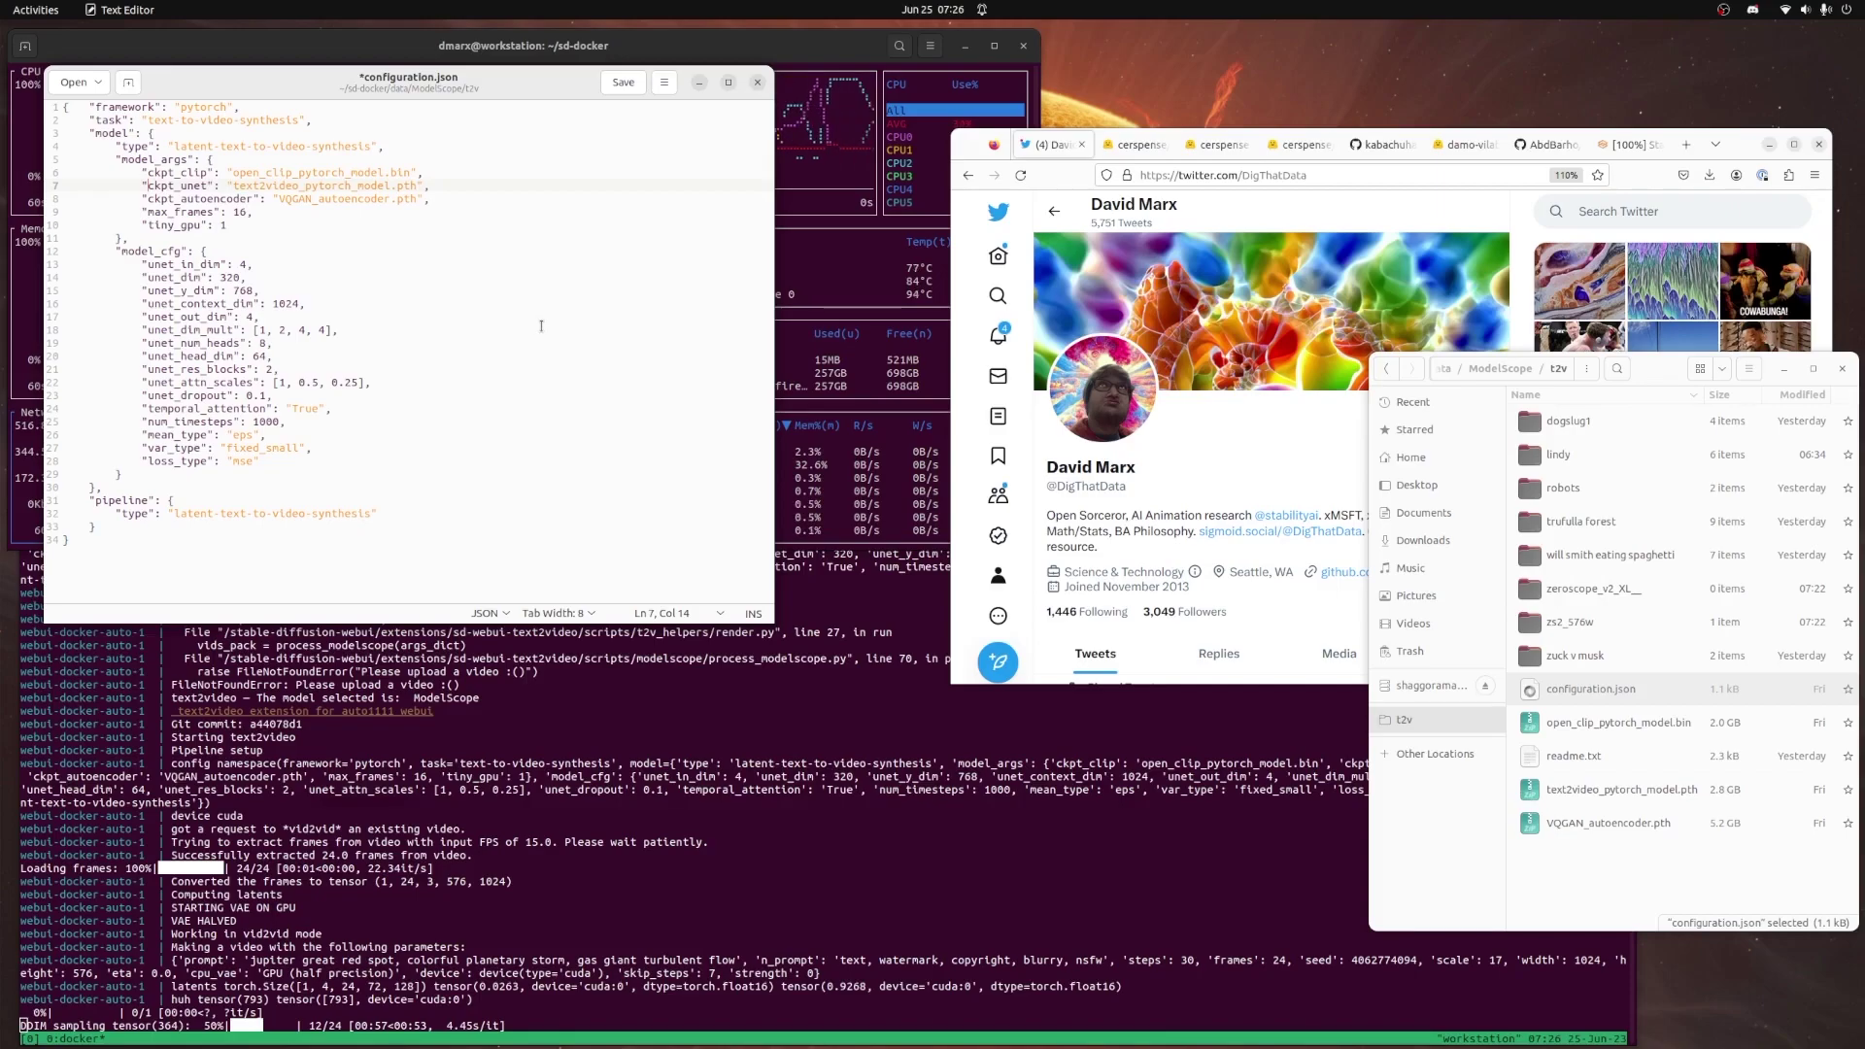
left_click(829, 287)
left_click(1219, 653)
Open the tweet about needing to restart 1111 and scroll through its replies
scroll(1273, 437, "down", 10)
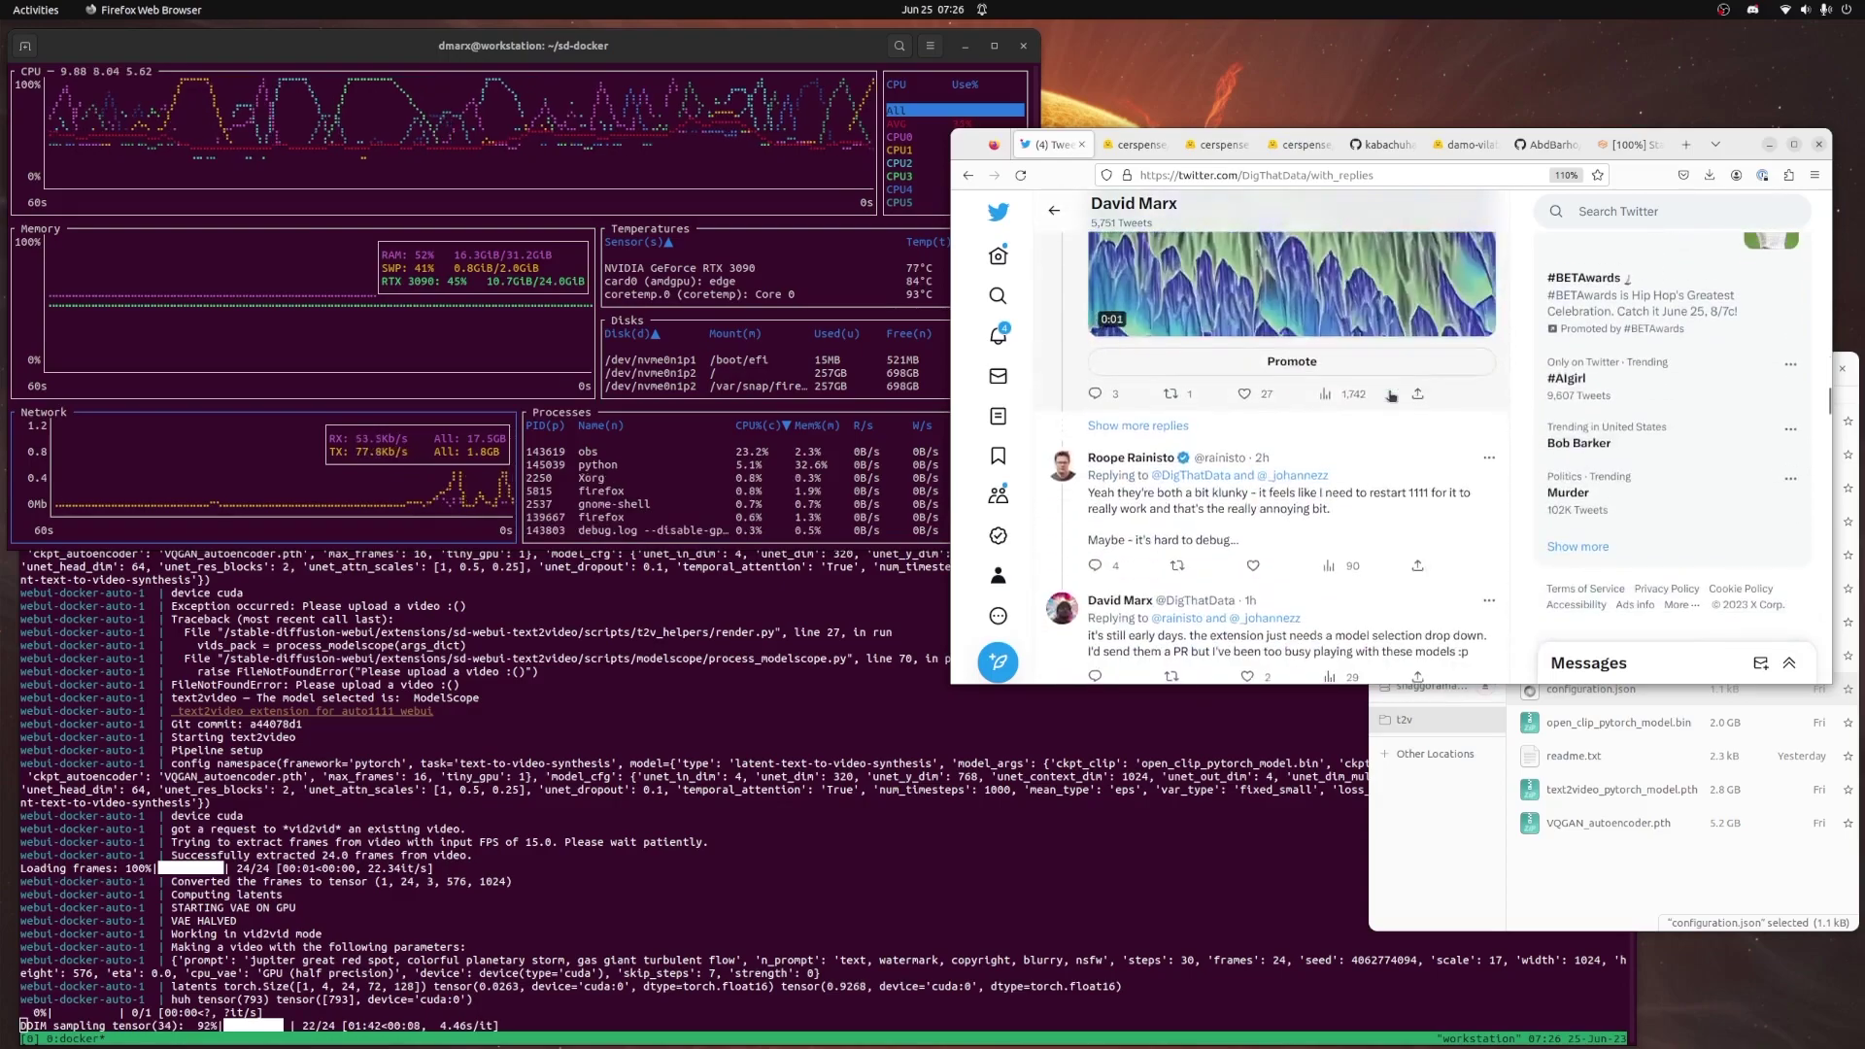
scroll(1391, 397, "down", 2)
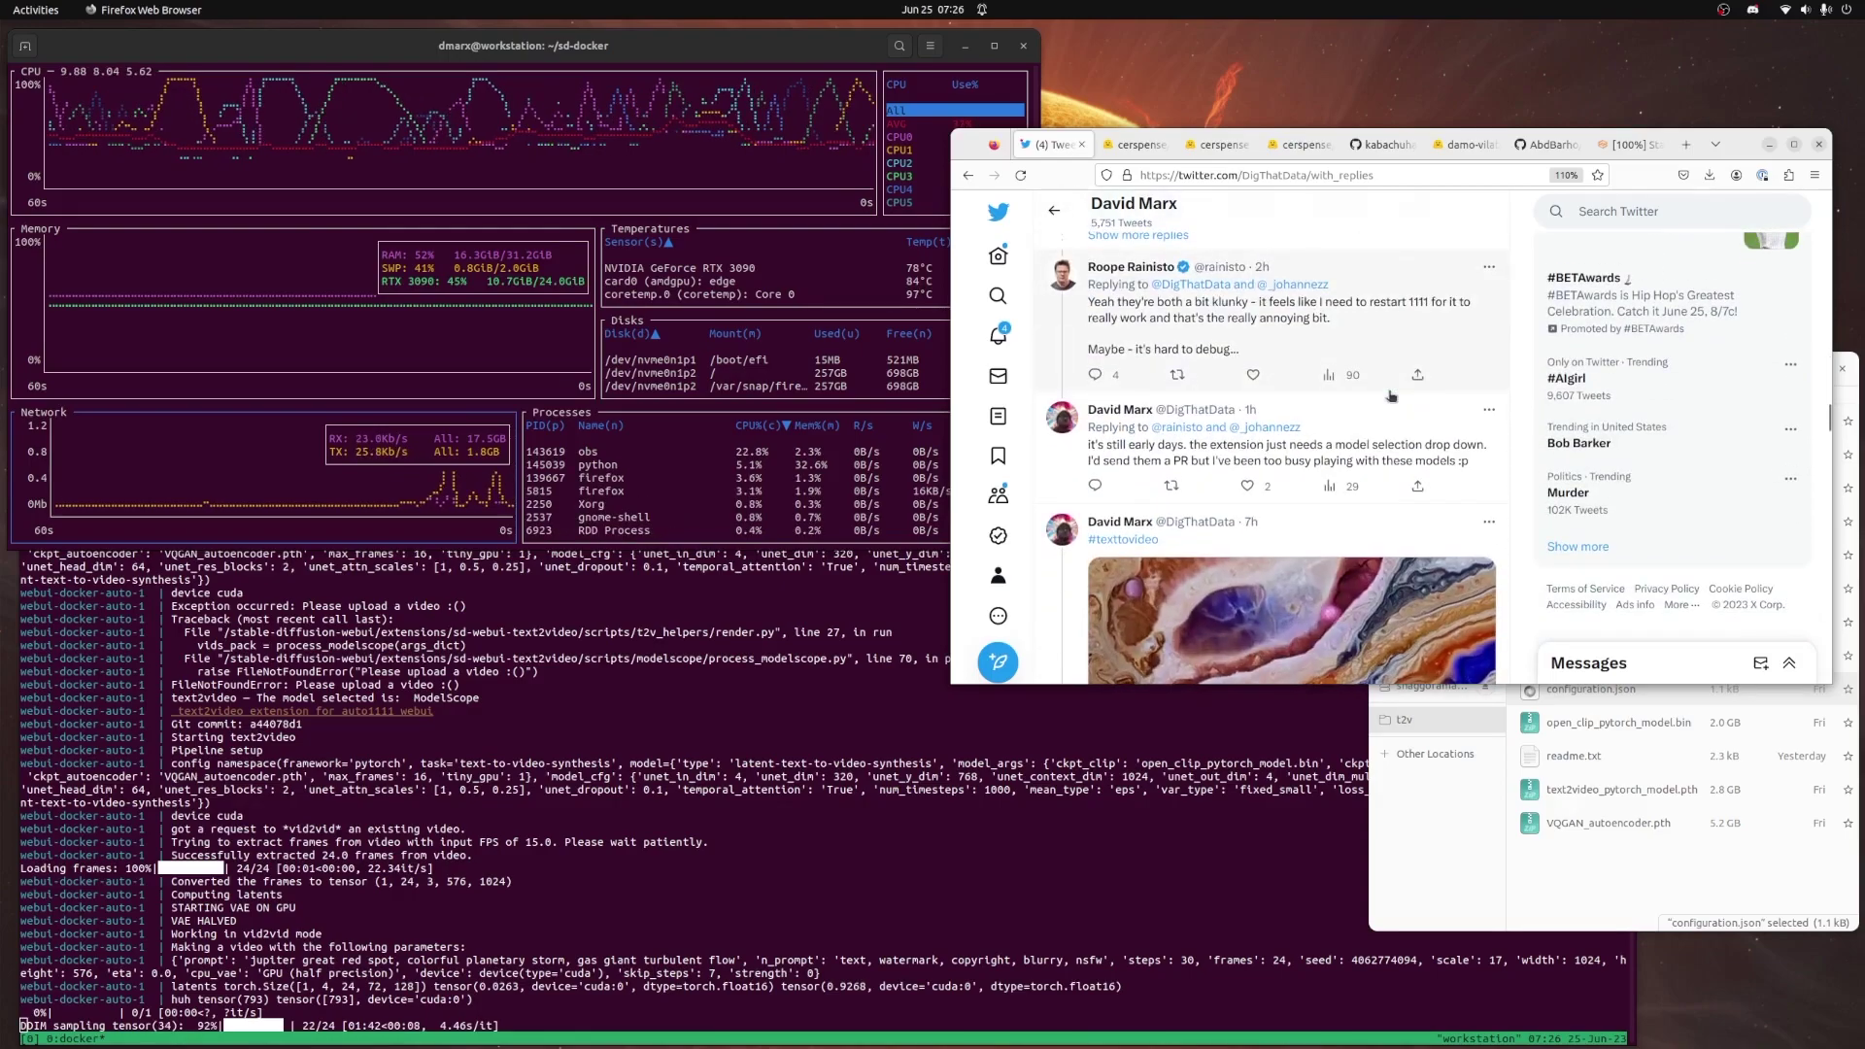
left_click(1381, 319)
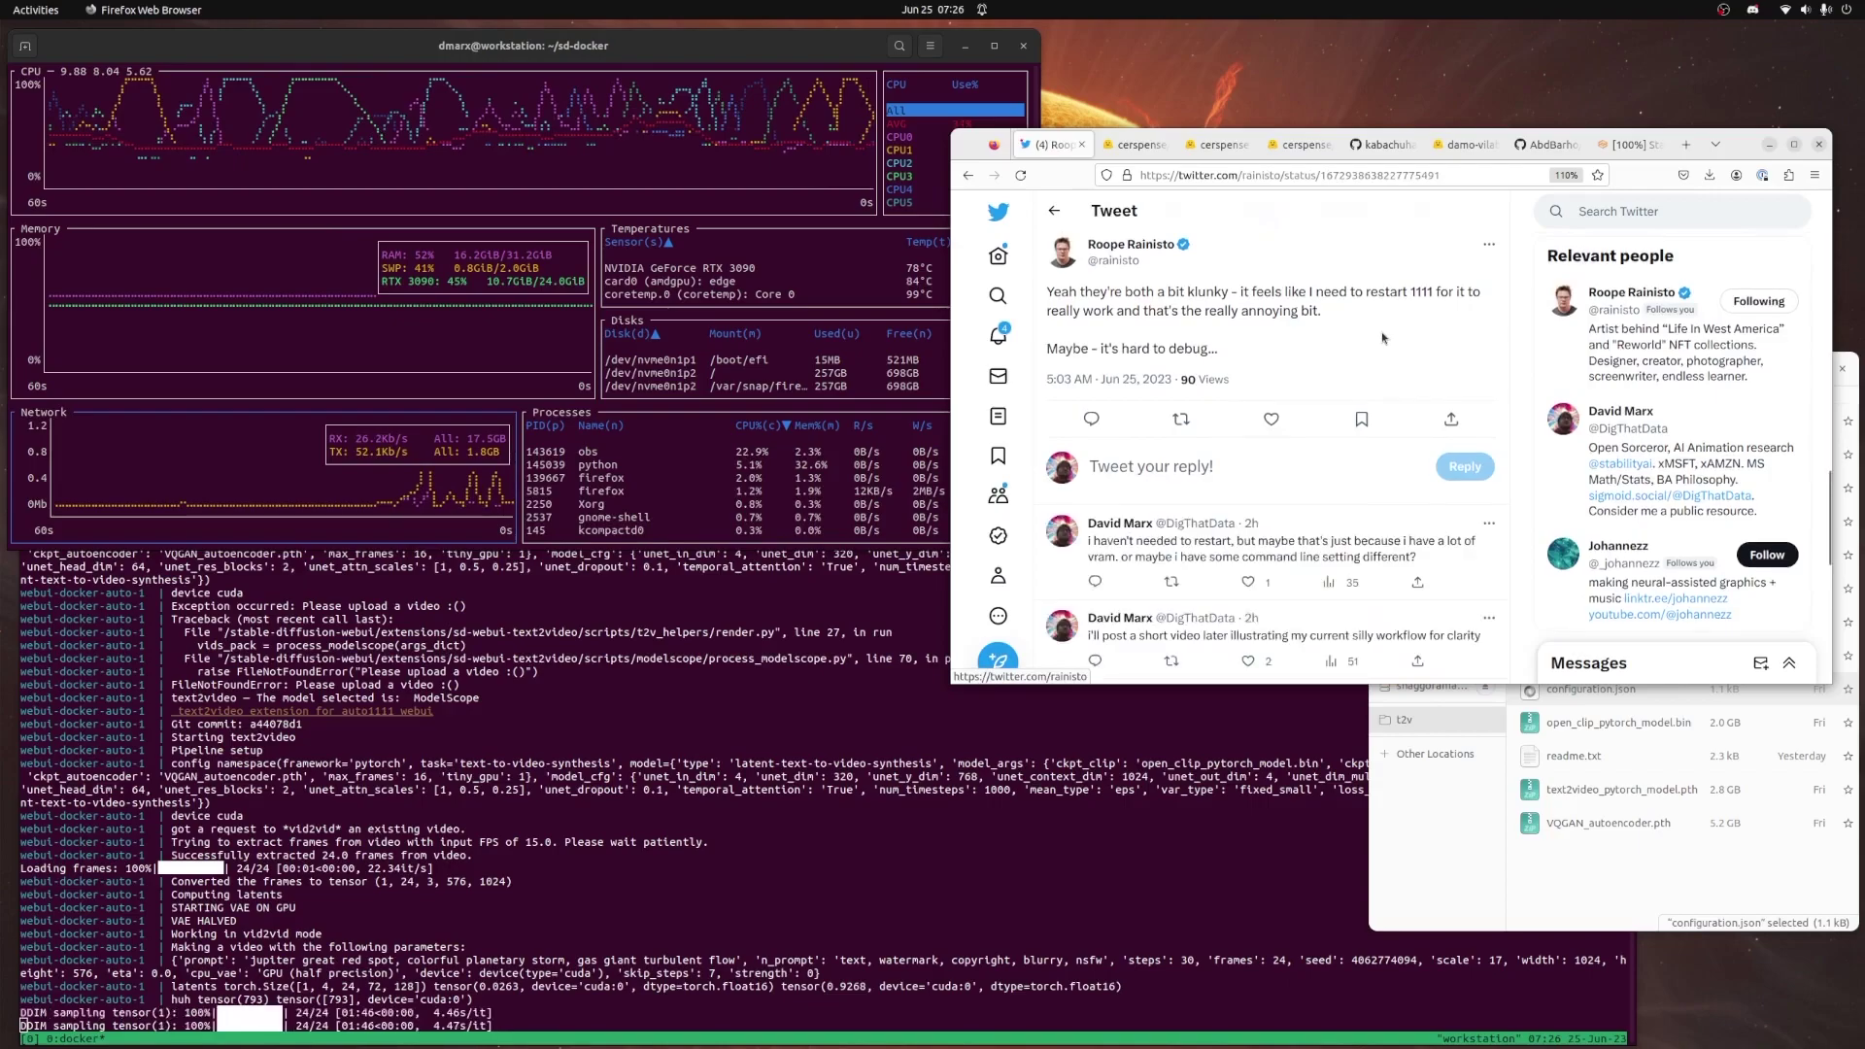
scroll(1384, 339, "down", 3)
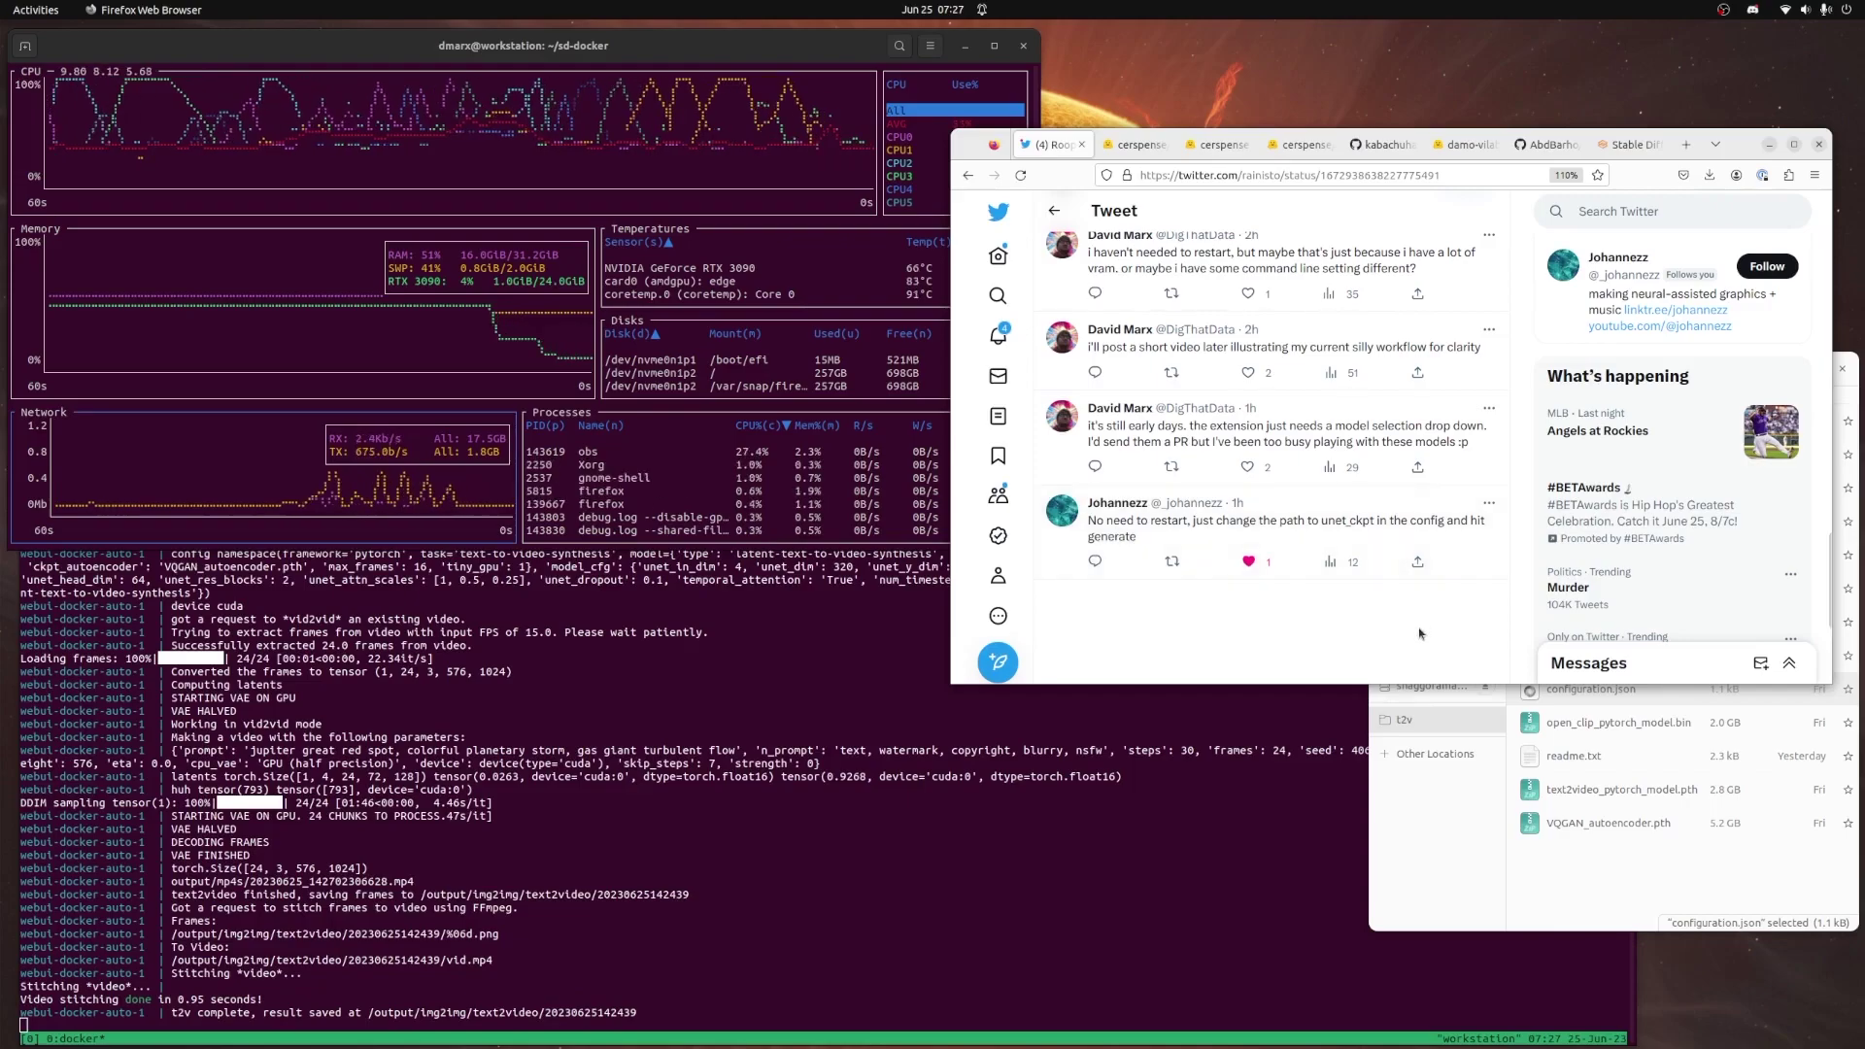
Load the finished vid2vid video into the WebUI preview and enlarge the browser window
left_click(1622, 141)
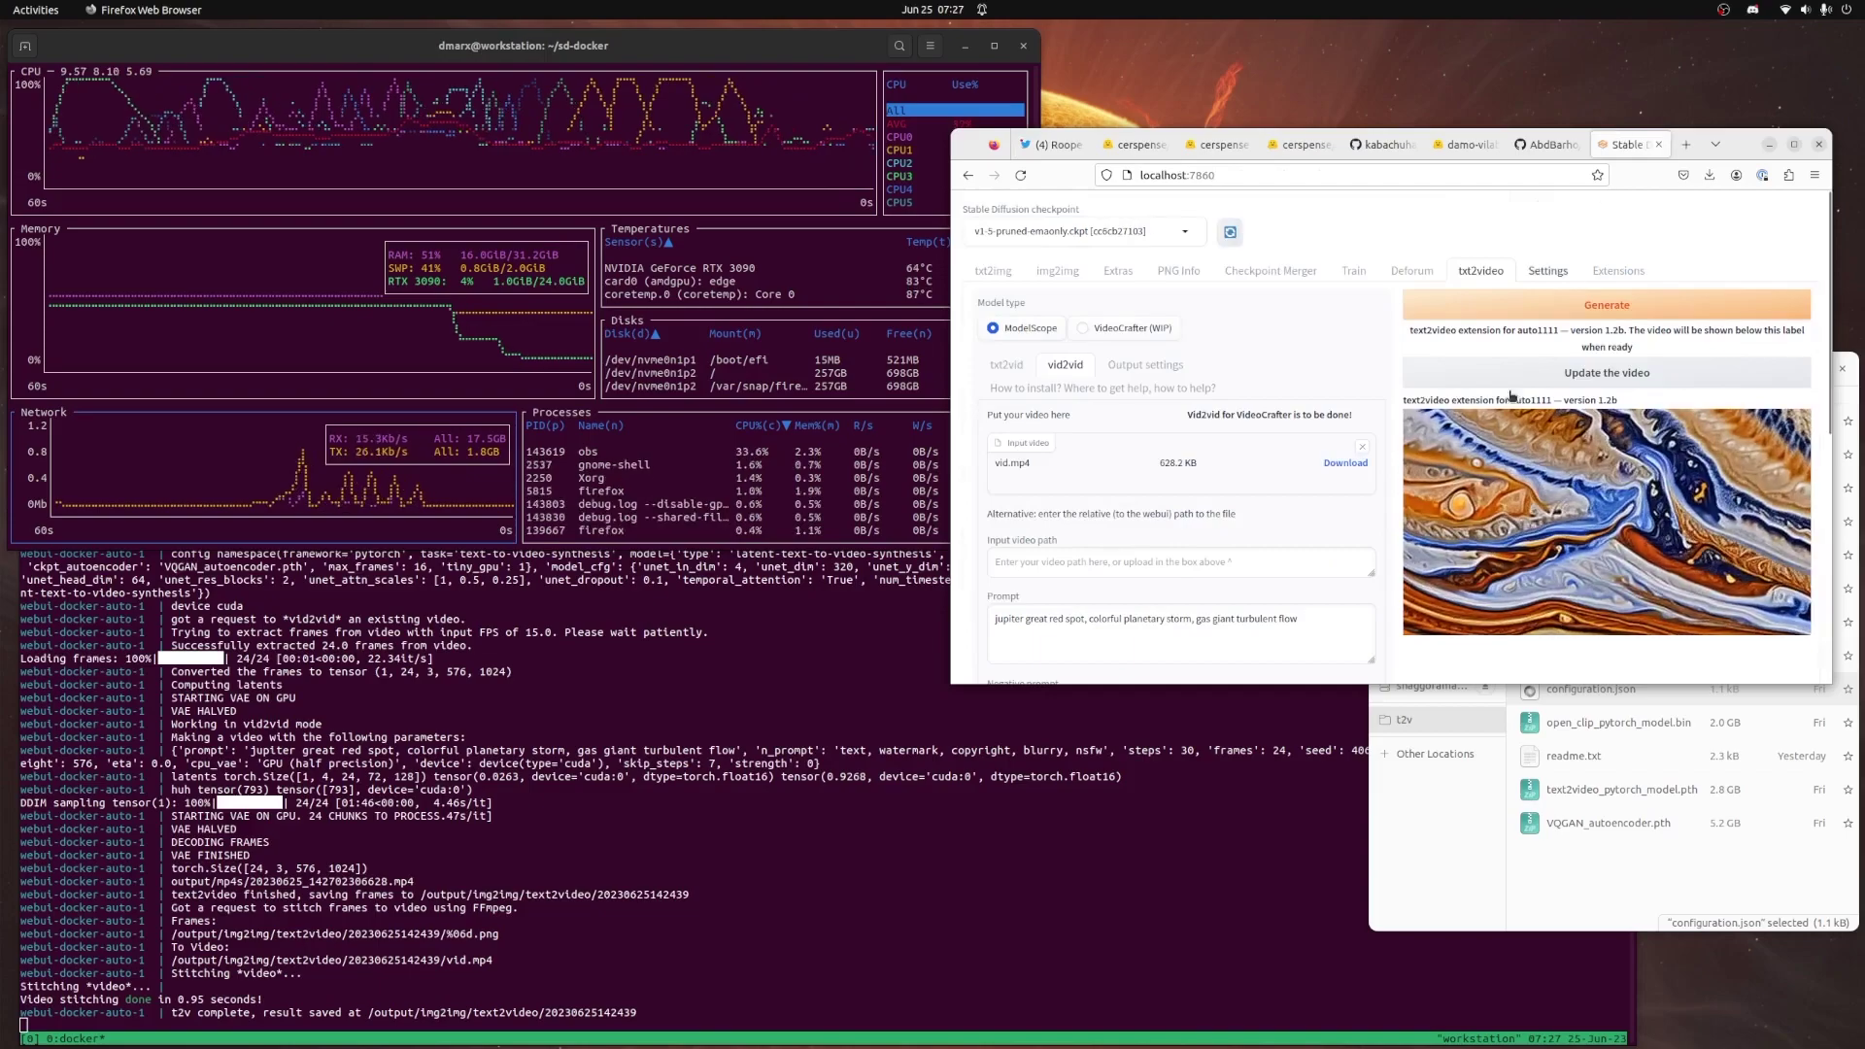
left_click(1611, 375)
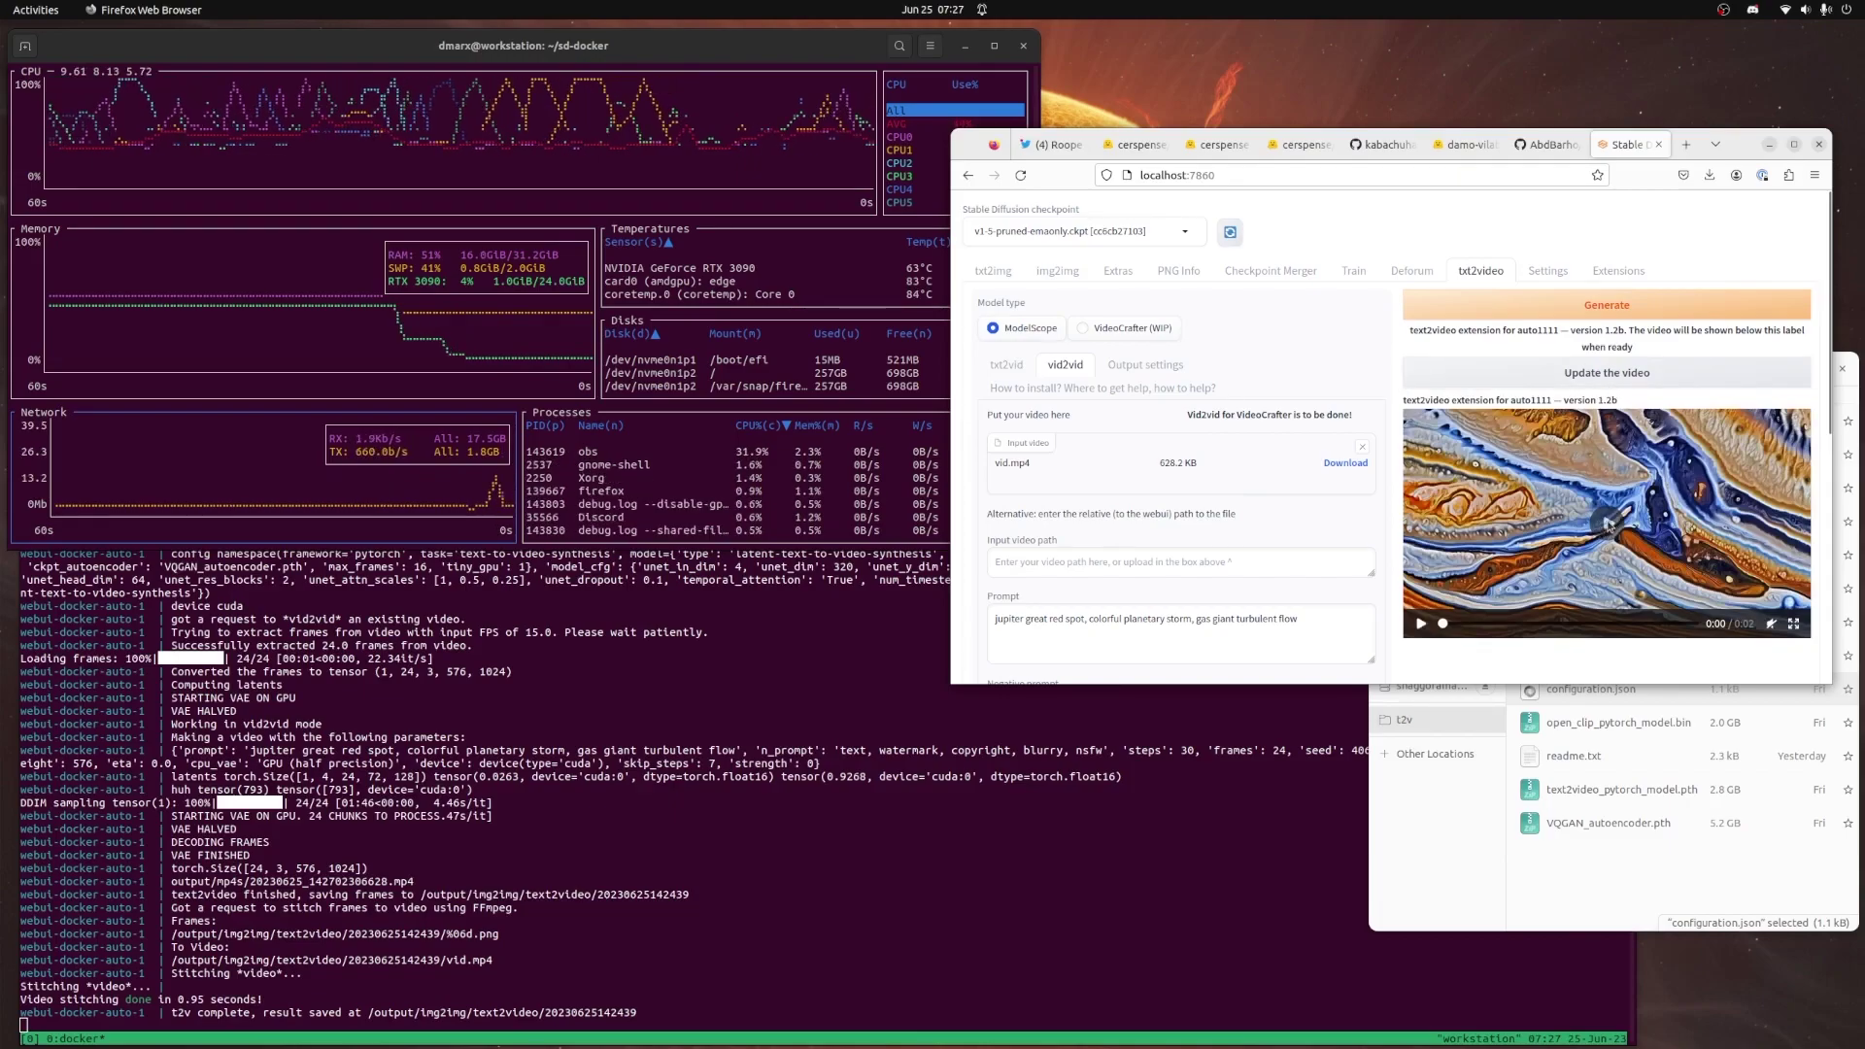
left_click_drag(1582, 683, 1601, 758)
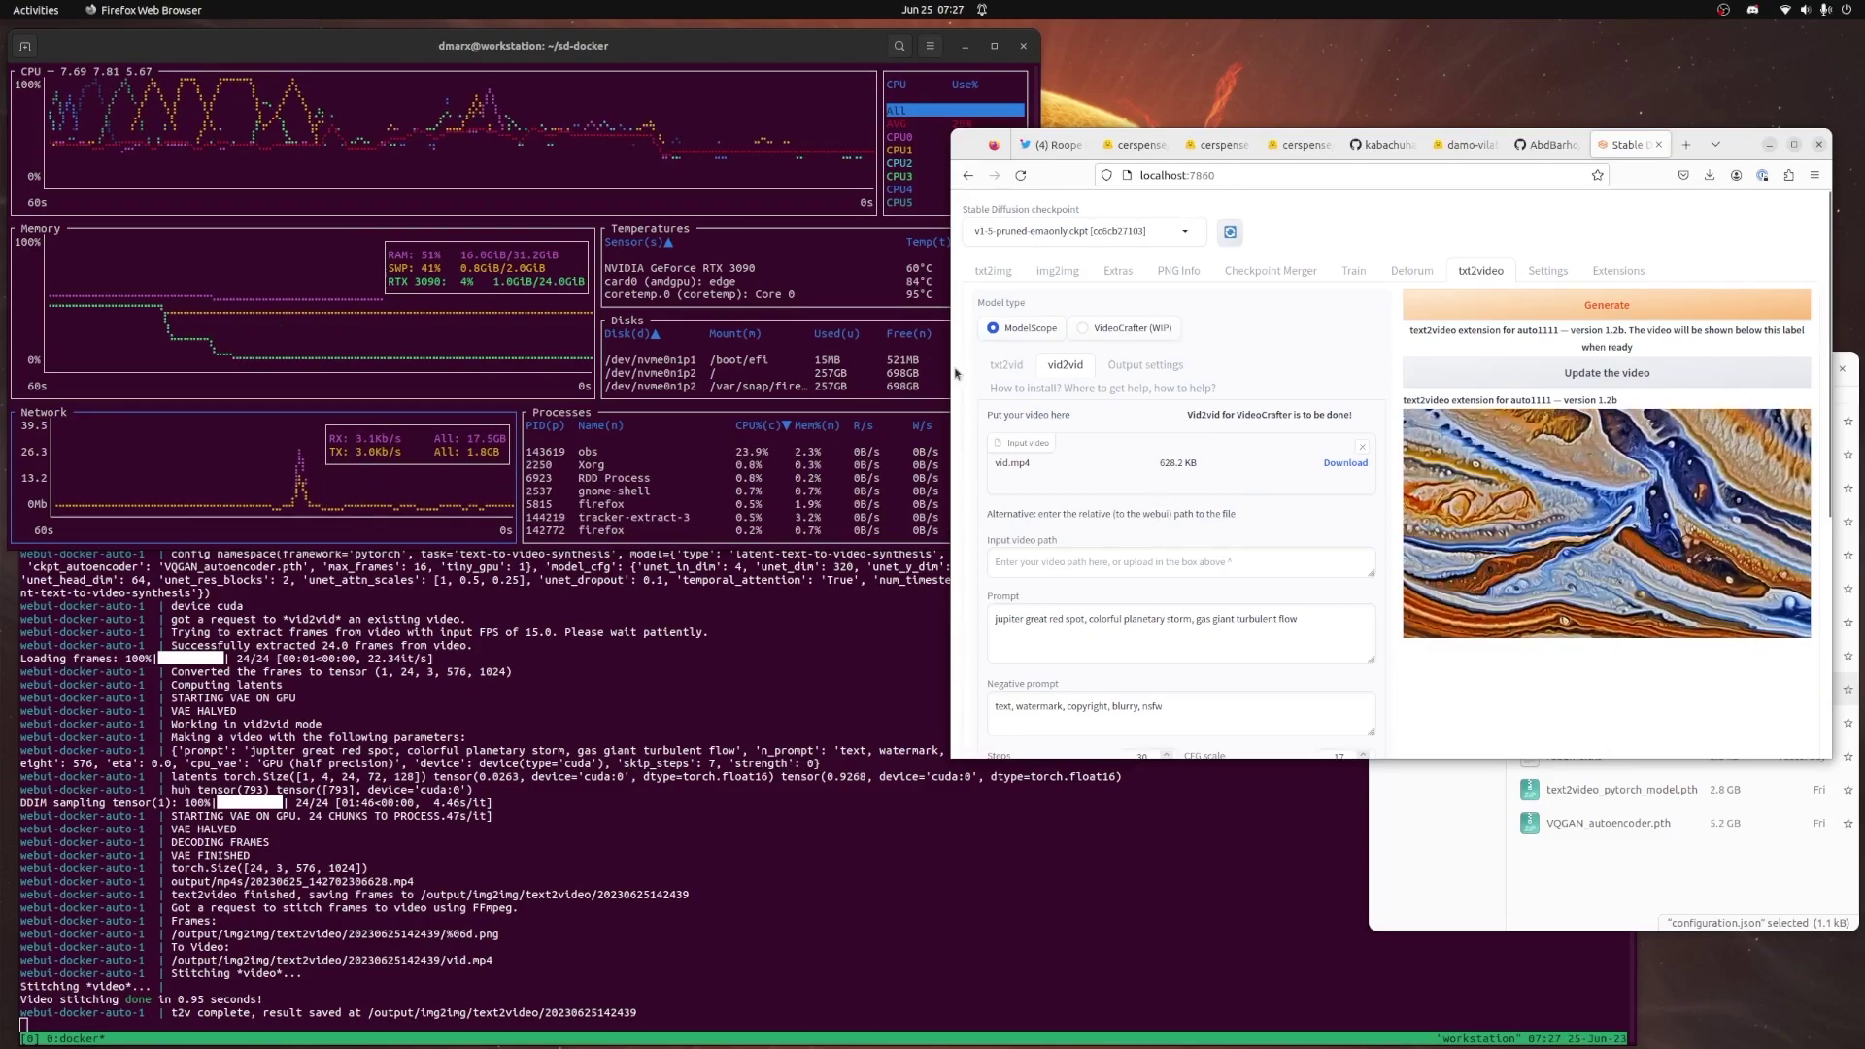
Glance at txt2vid settings, return to vid2vid, and watch the marbled Jupiter clip full screen
left_click(1006, 366)
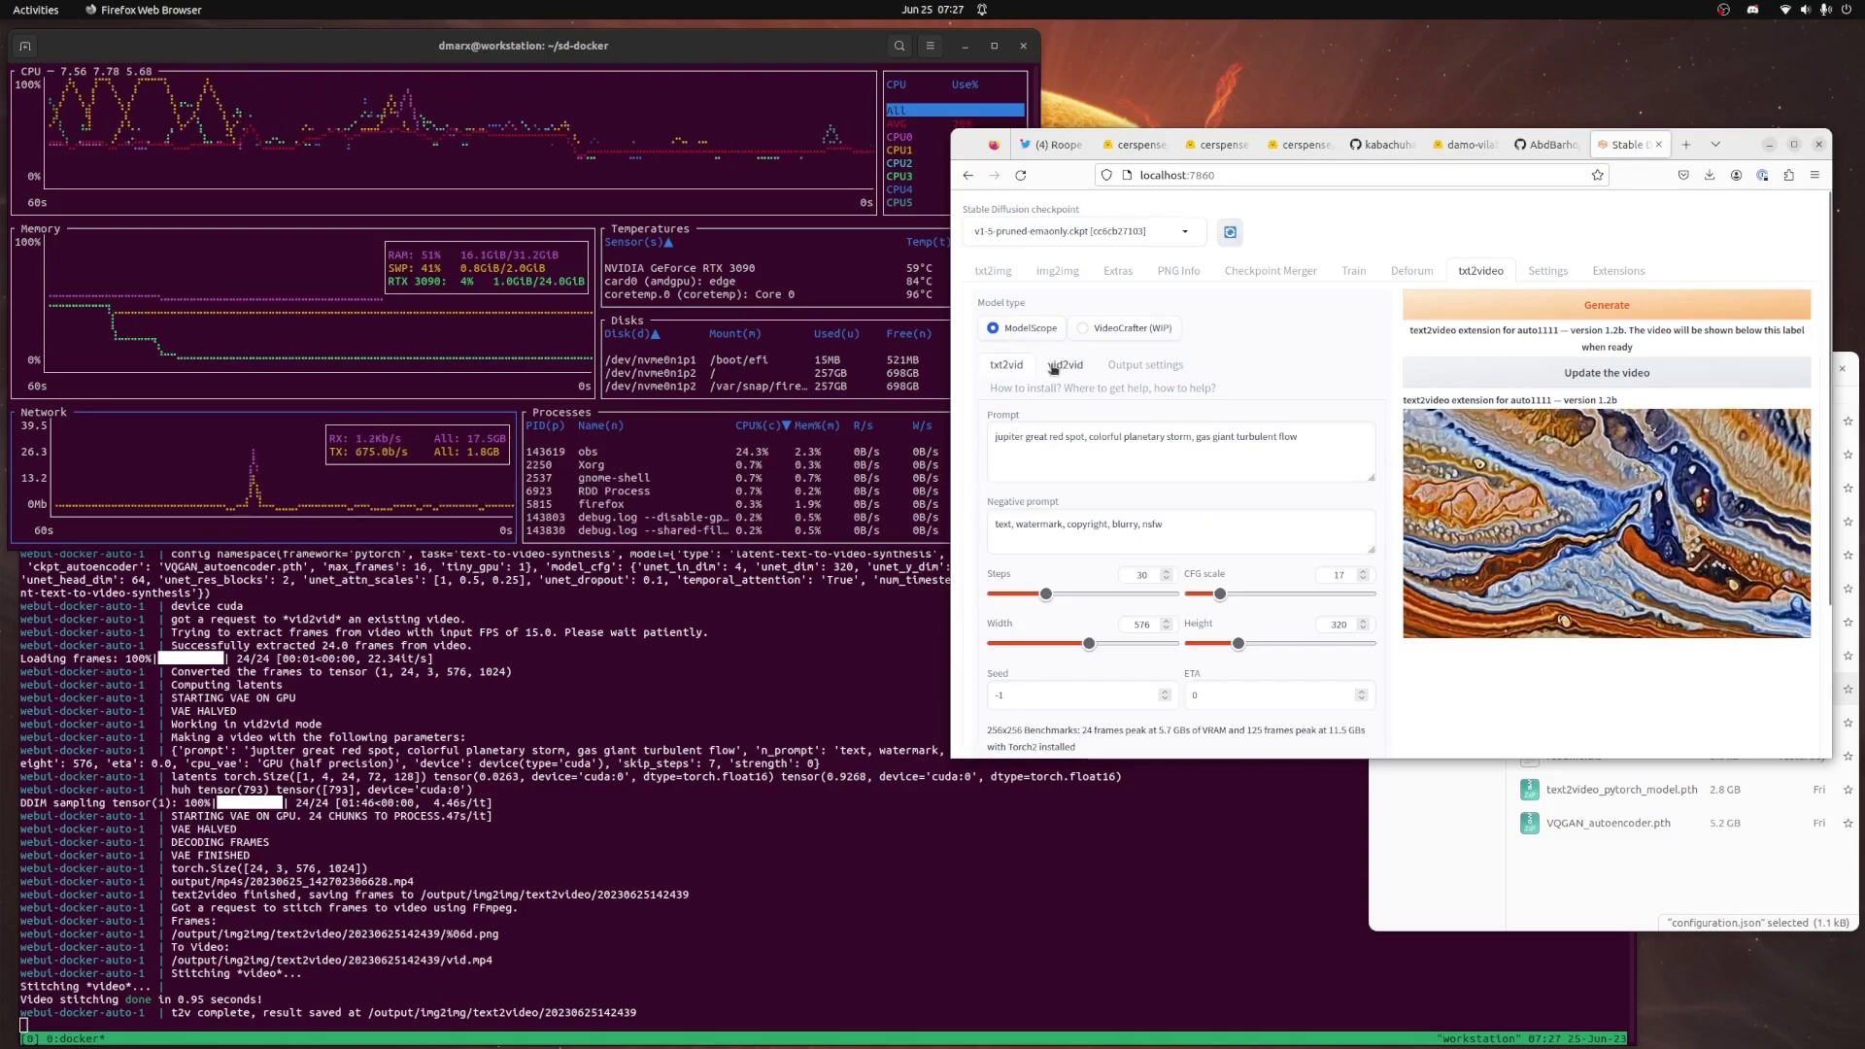
left_click(1048, 366)
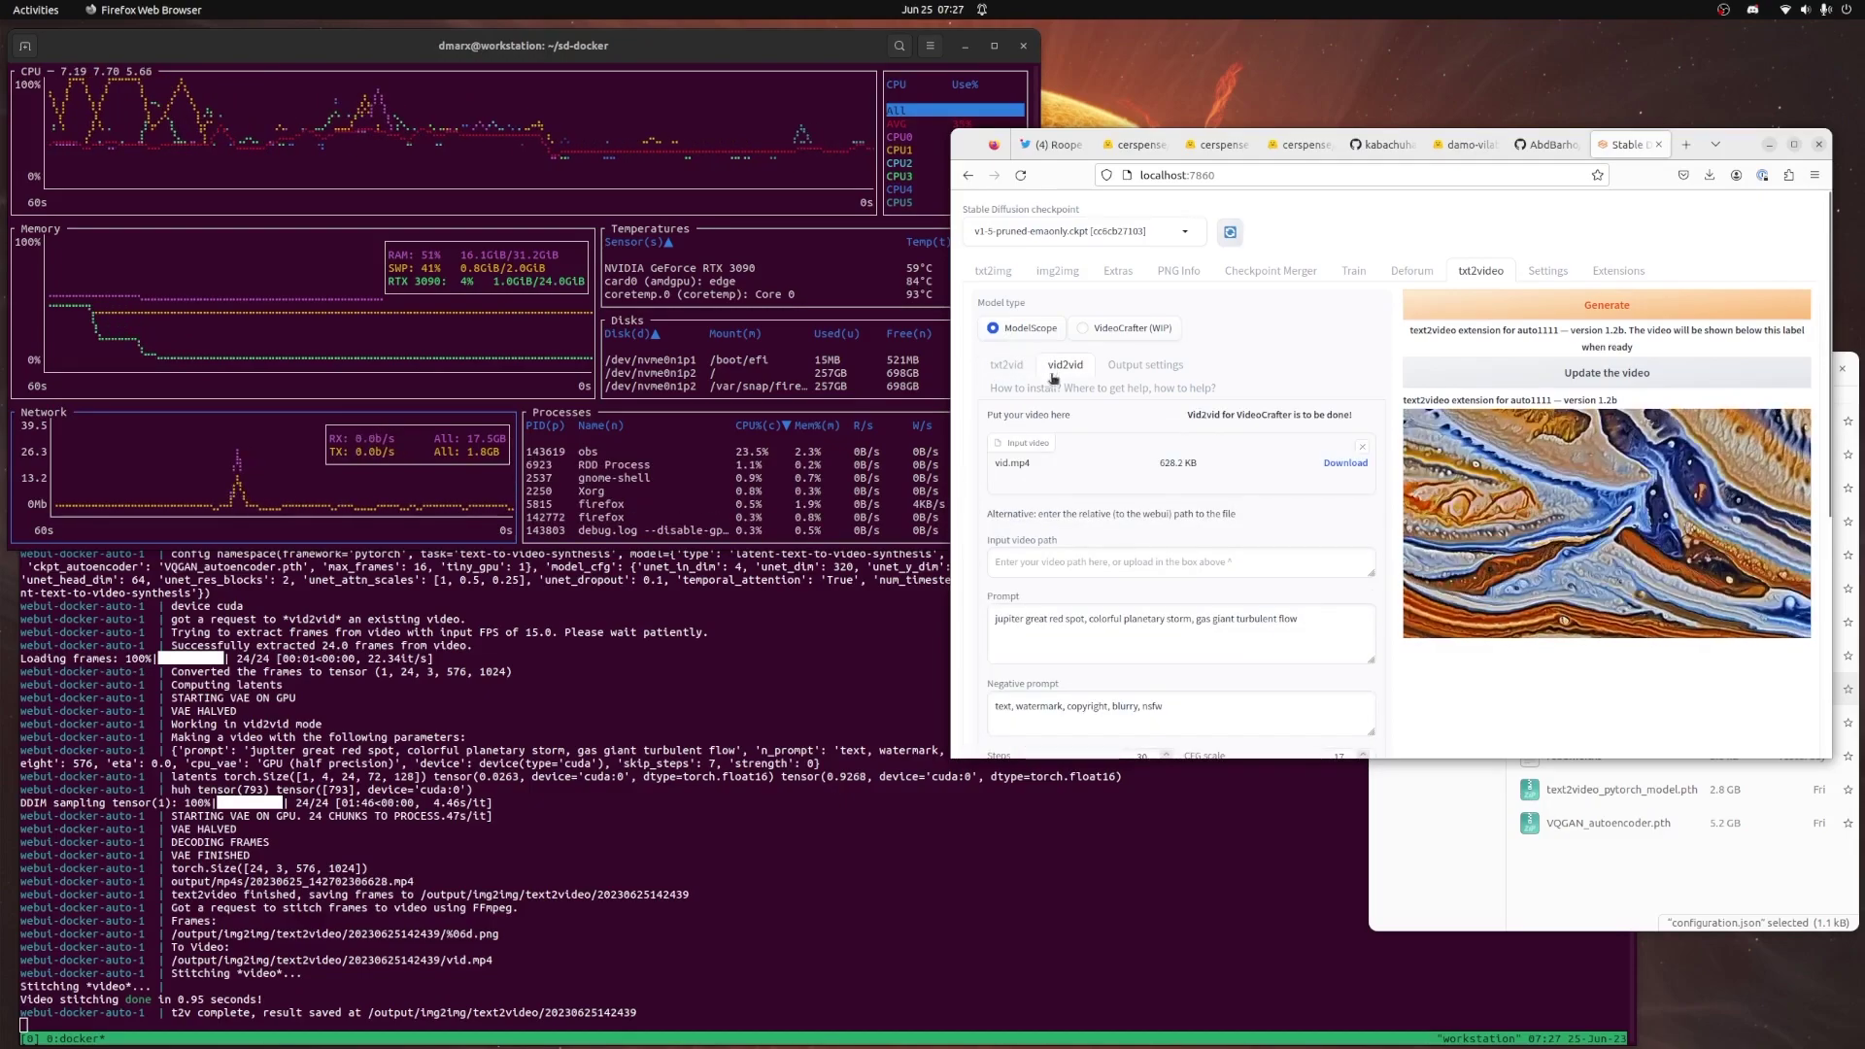
mouse_move(1516, 522)
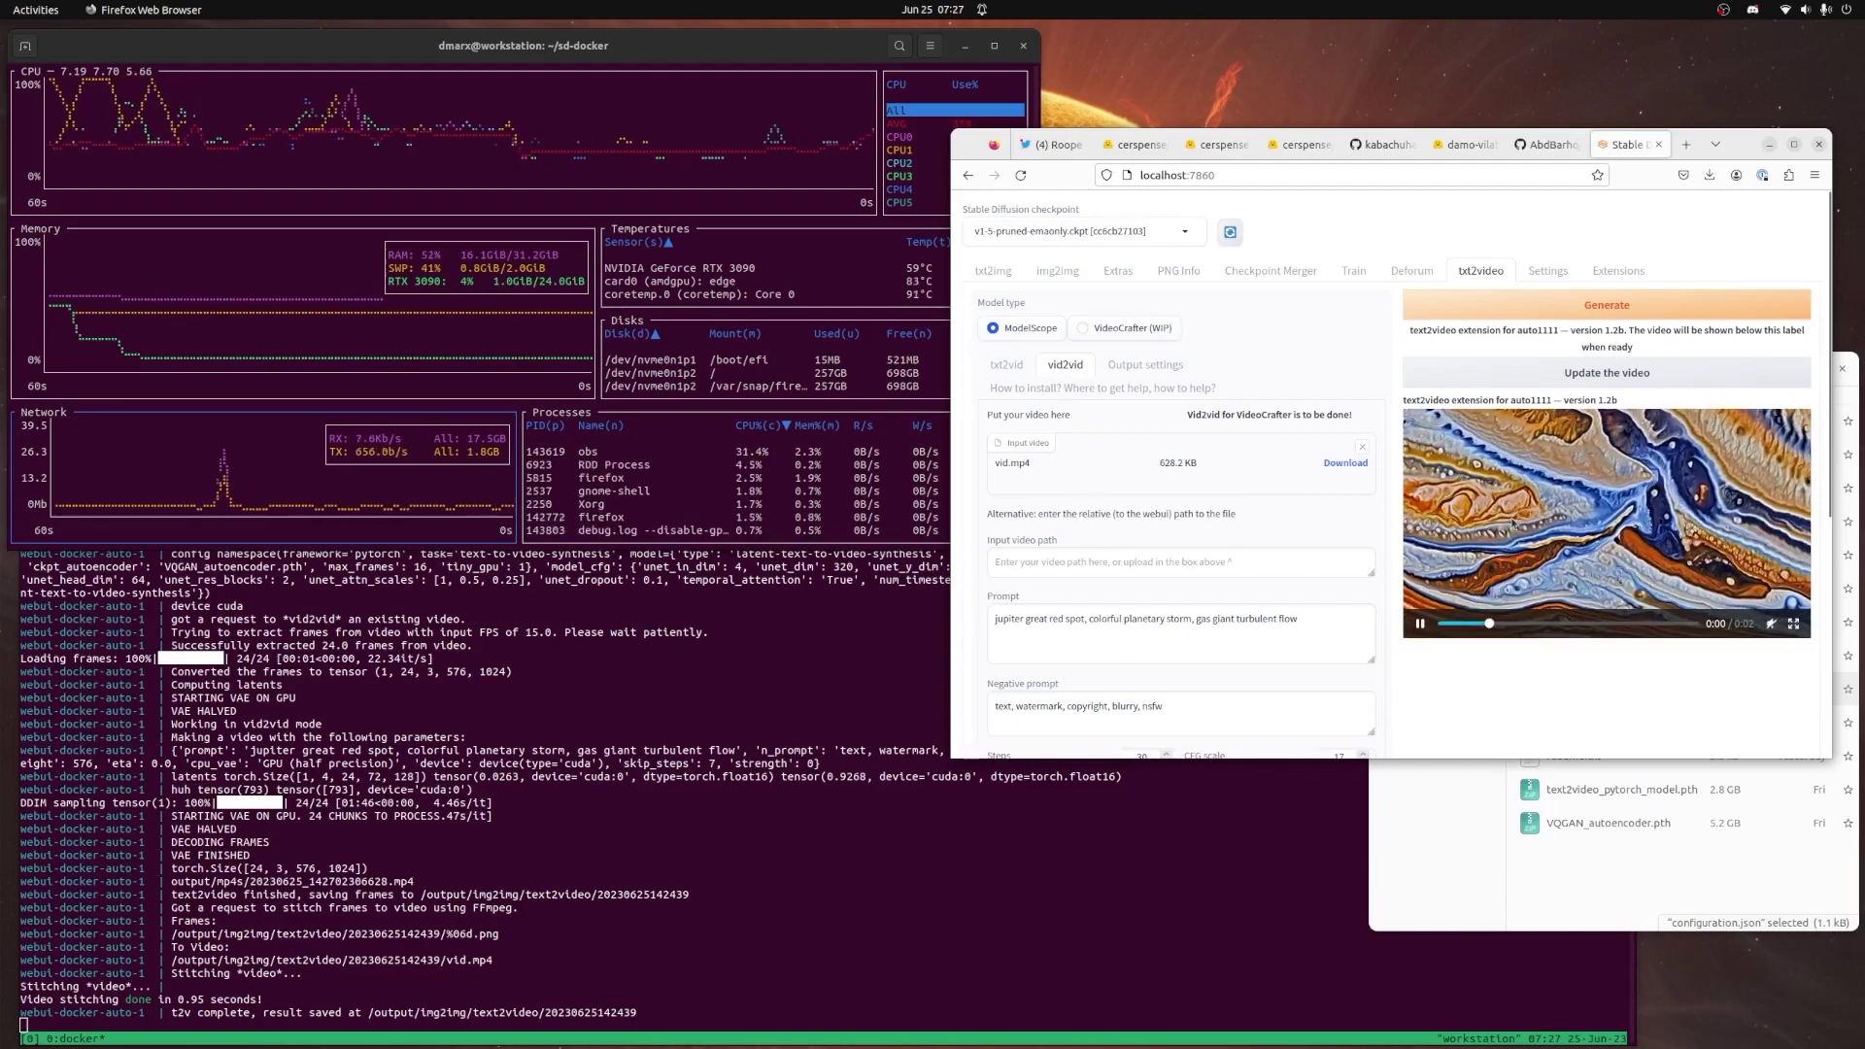
left_click(1796, 626)
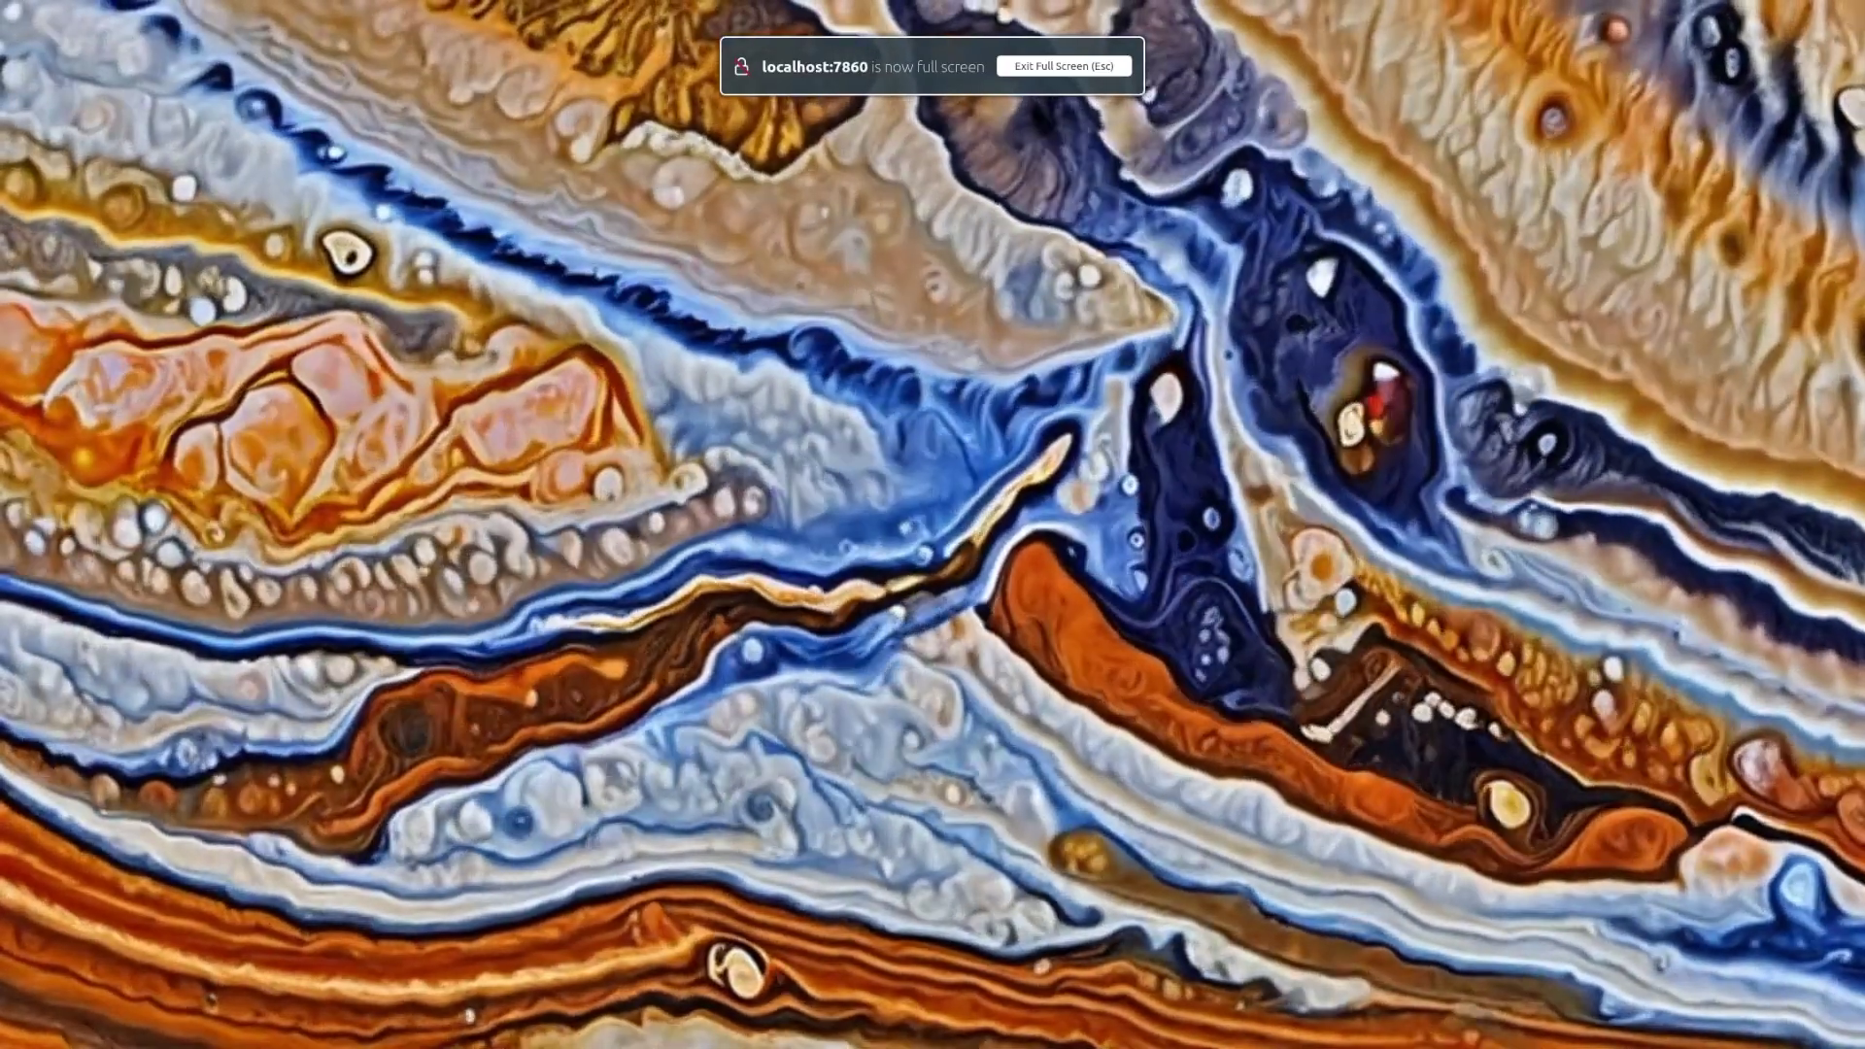
key("Escape")
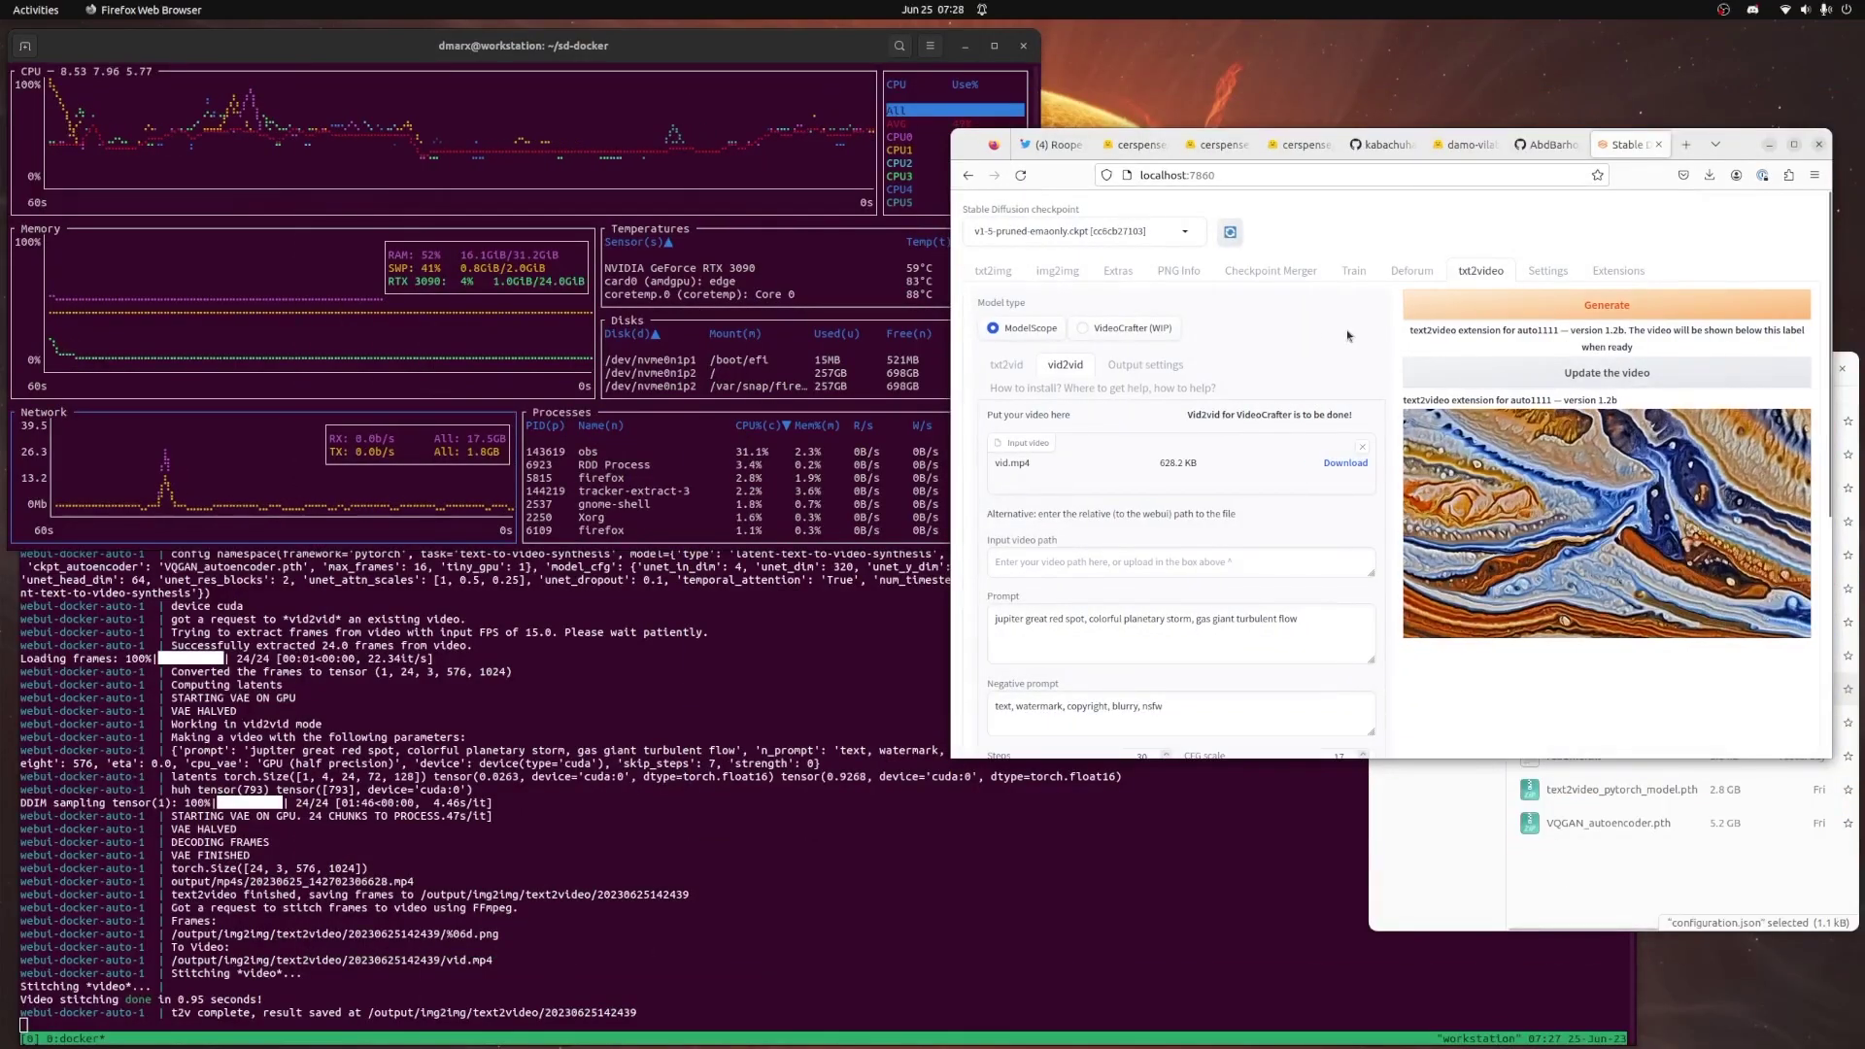
Remove the old input video and navigate Files to sd-docker/output/img2img
left_click(1363, 448)
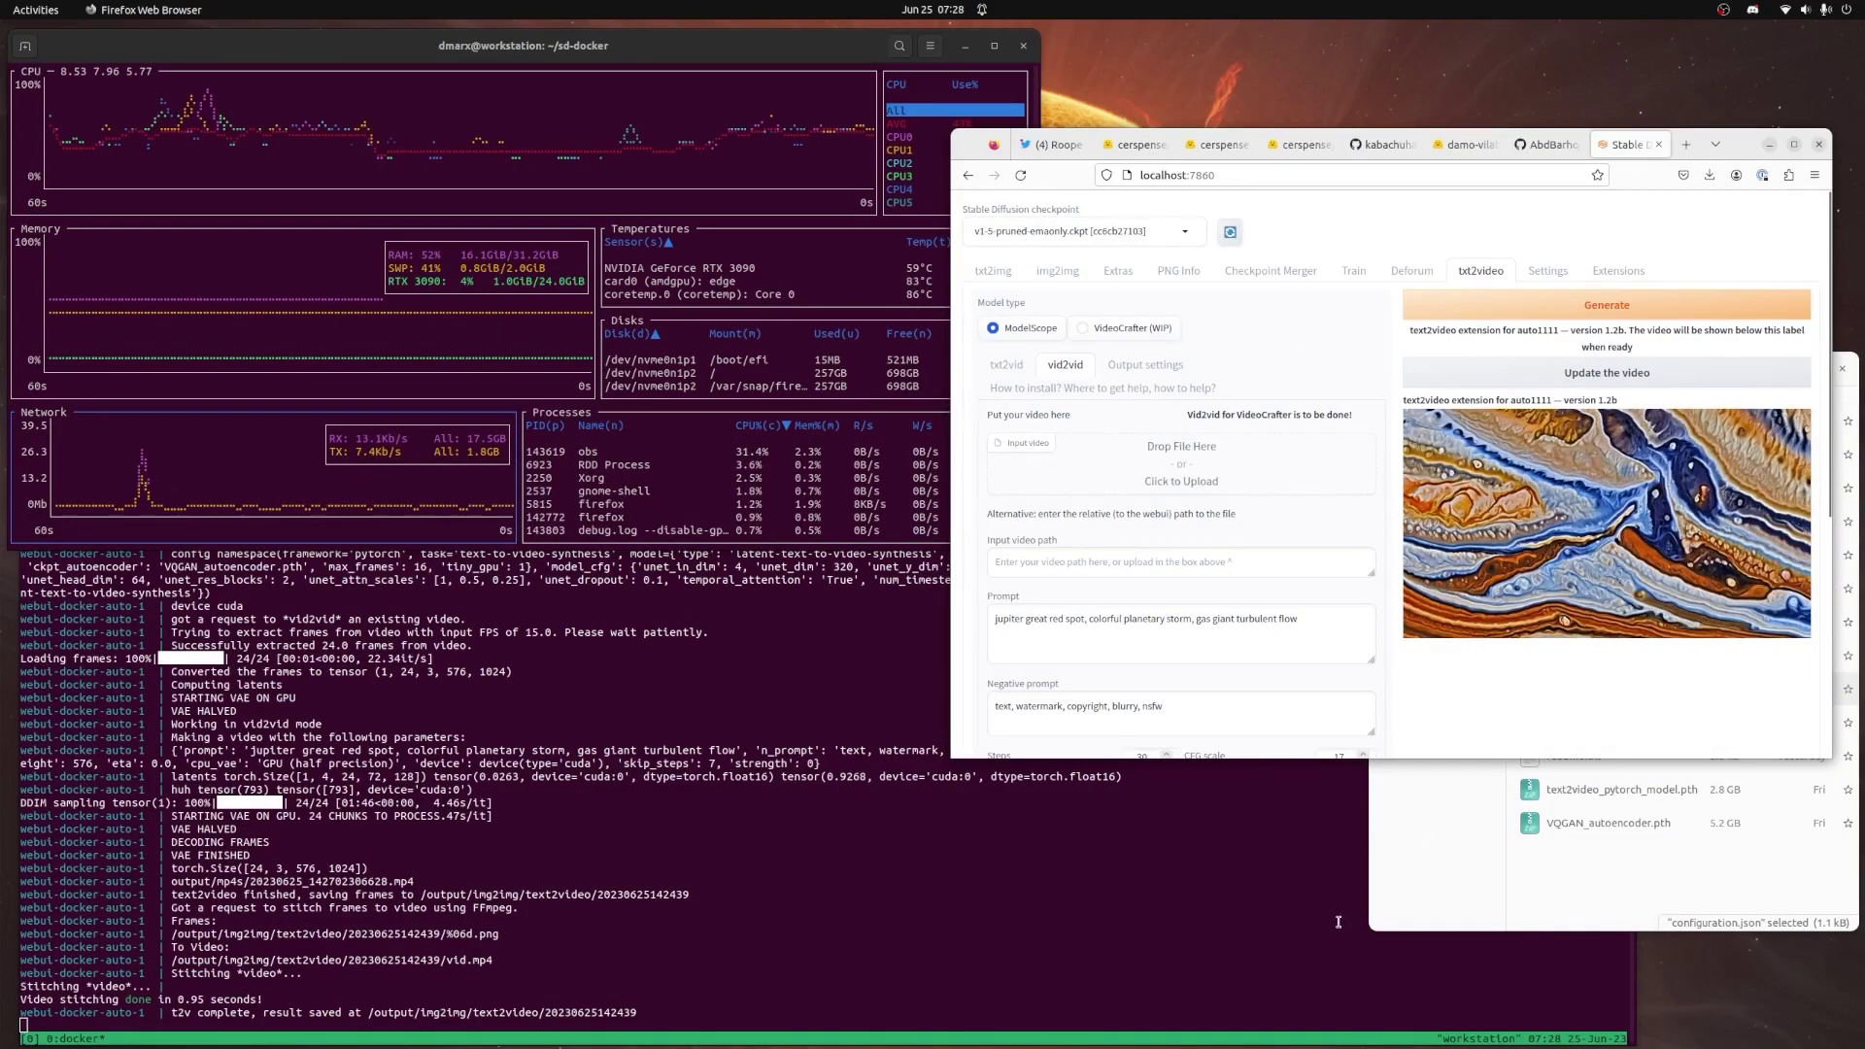
left_click(1524, 880)
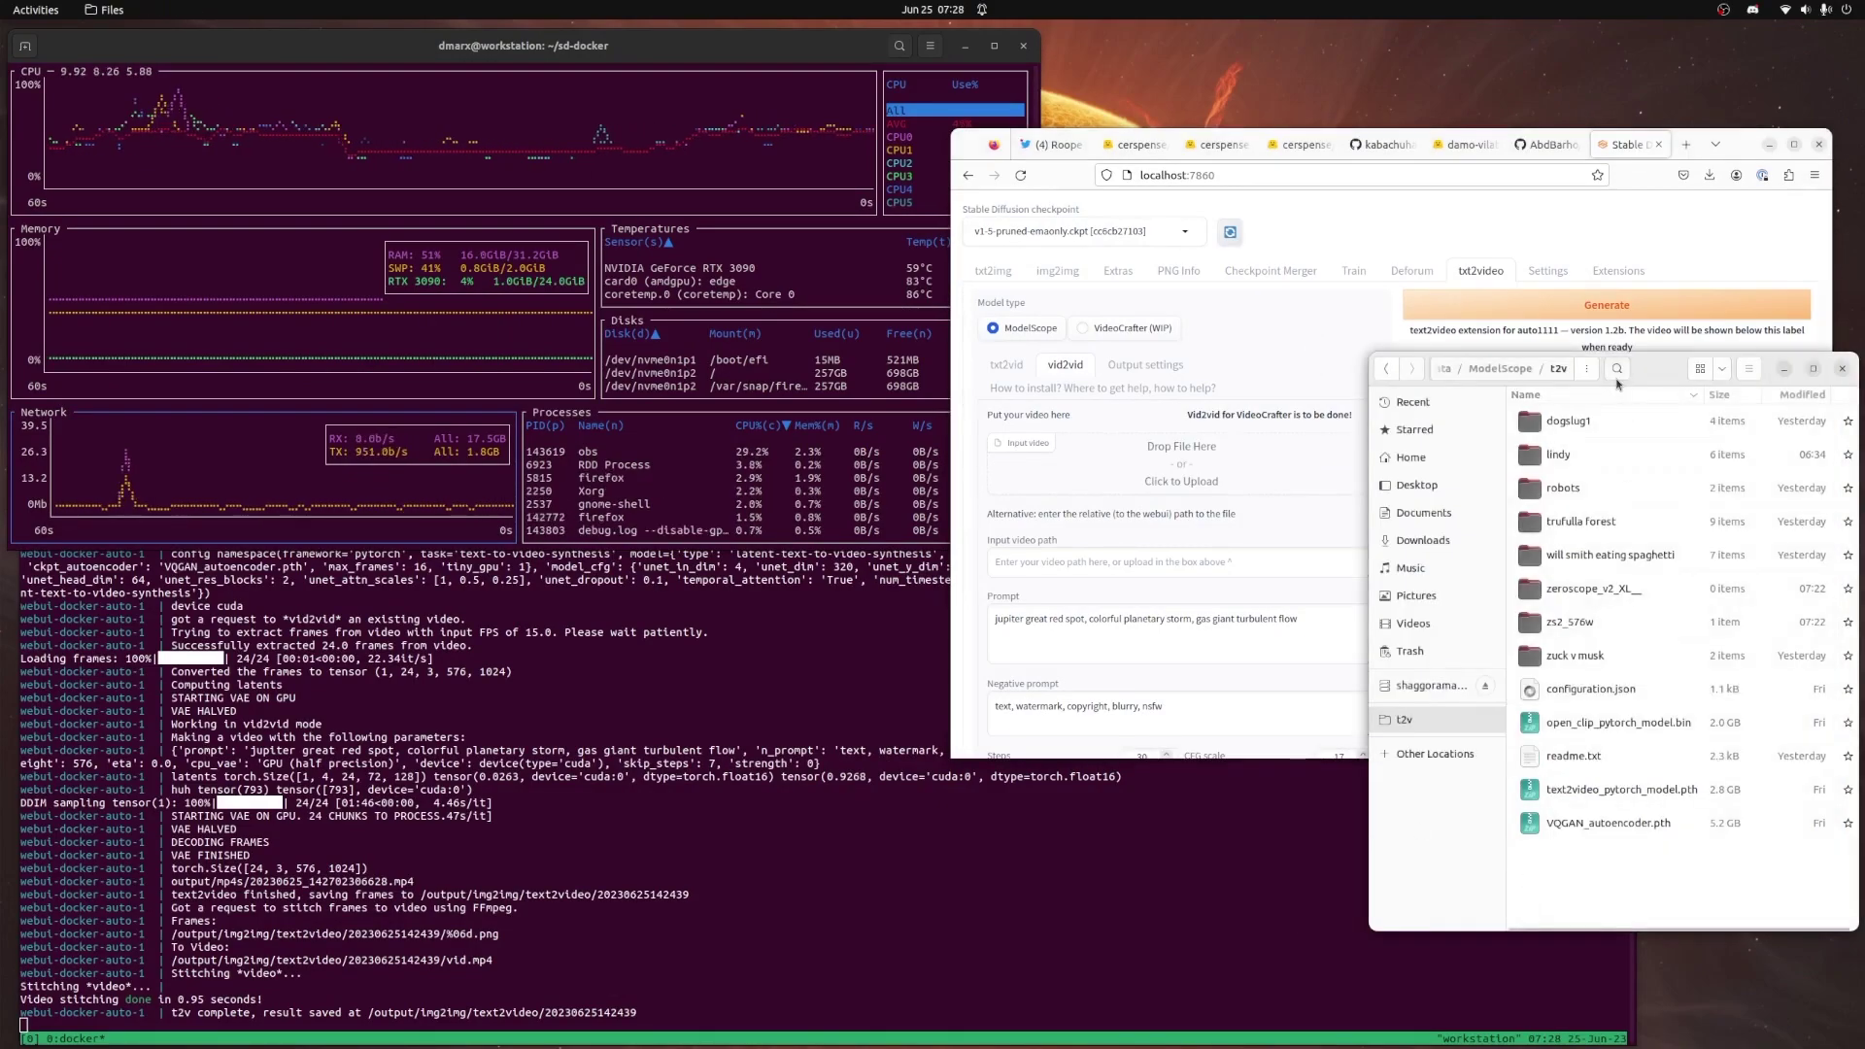
left_click(1448, 368)
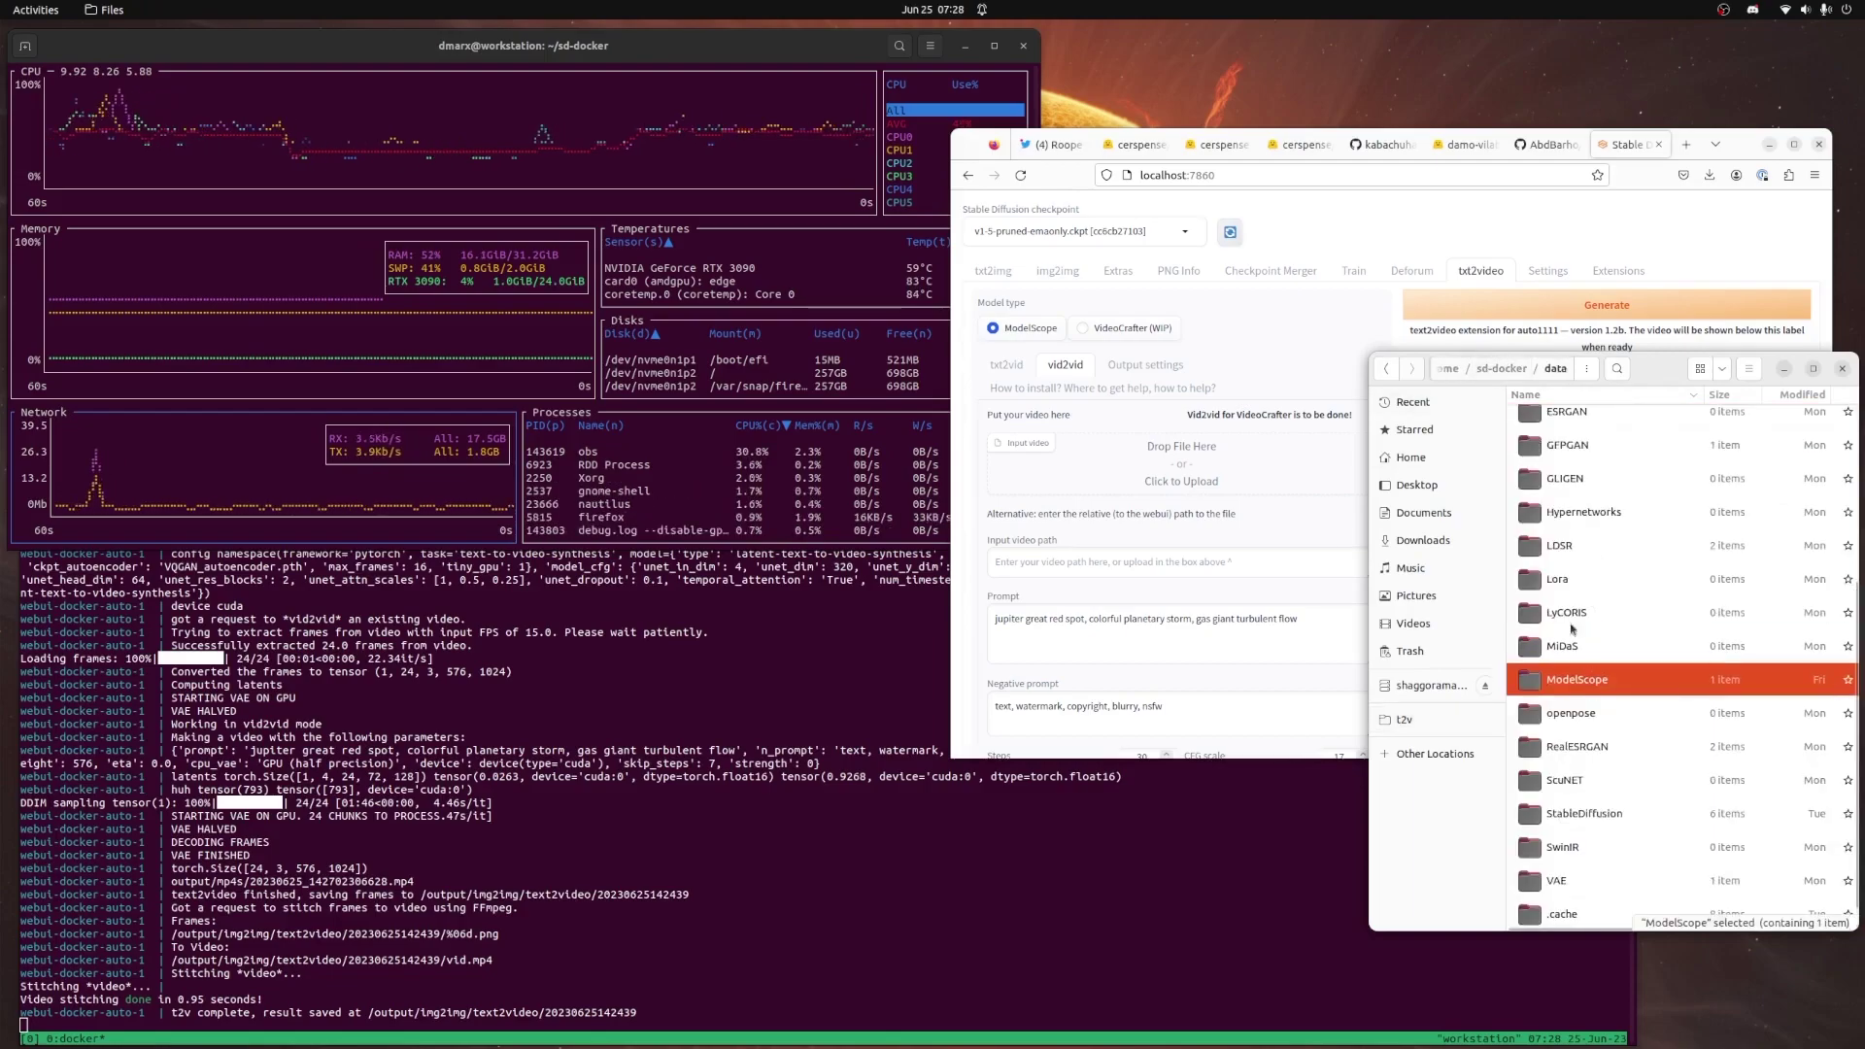
scroll(1572, 628, "up", 5)
left_click(1491, 369)
double_click(1568, 453)
double_click(1567, 423)
key("ctrl+n")
left_click(814, 530)
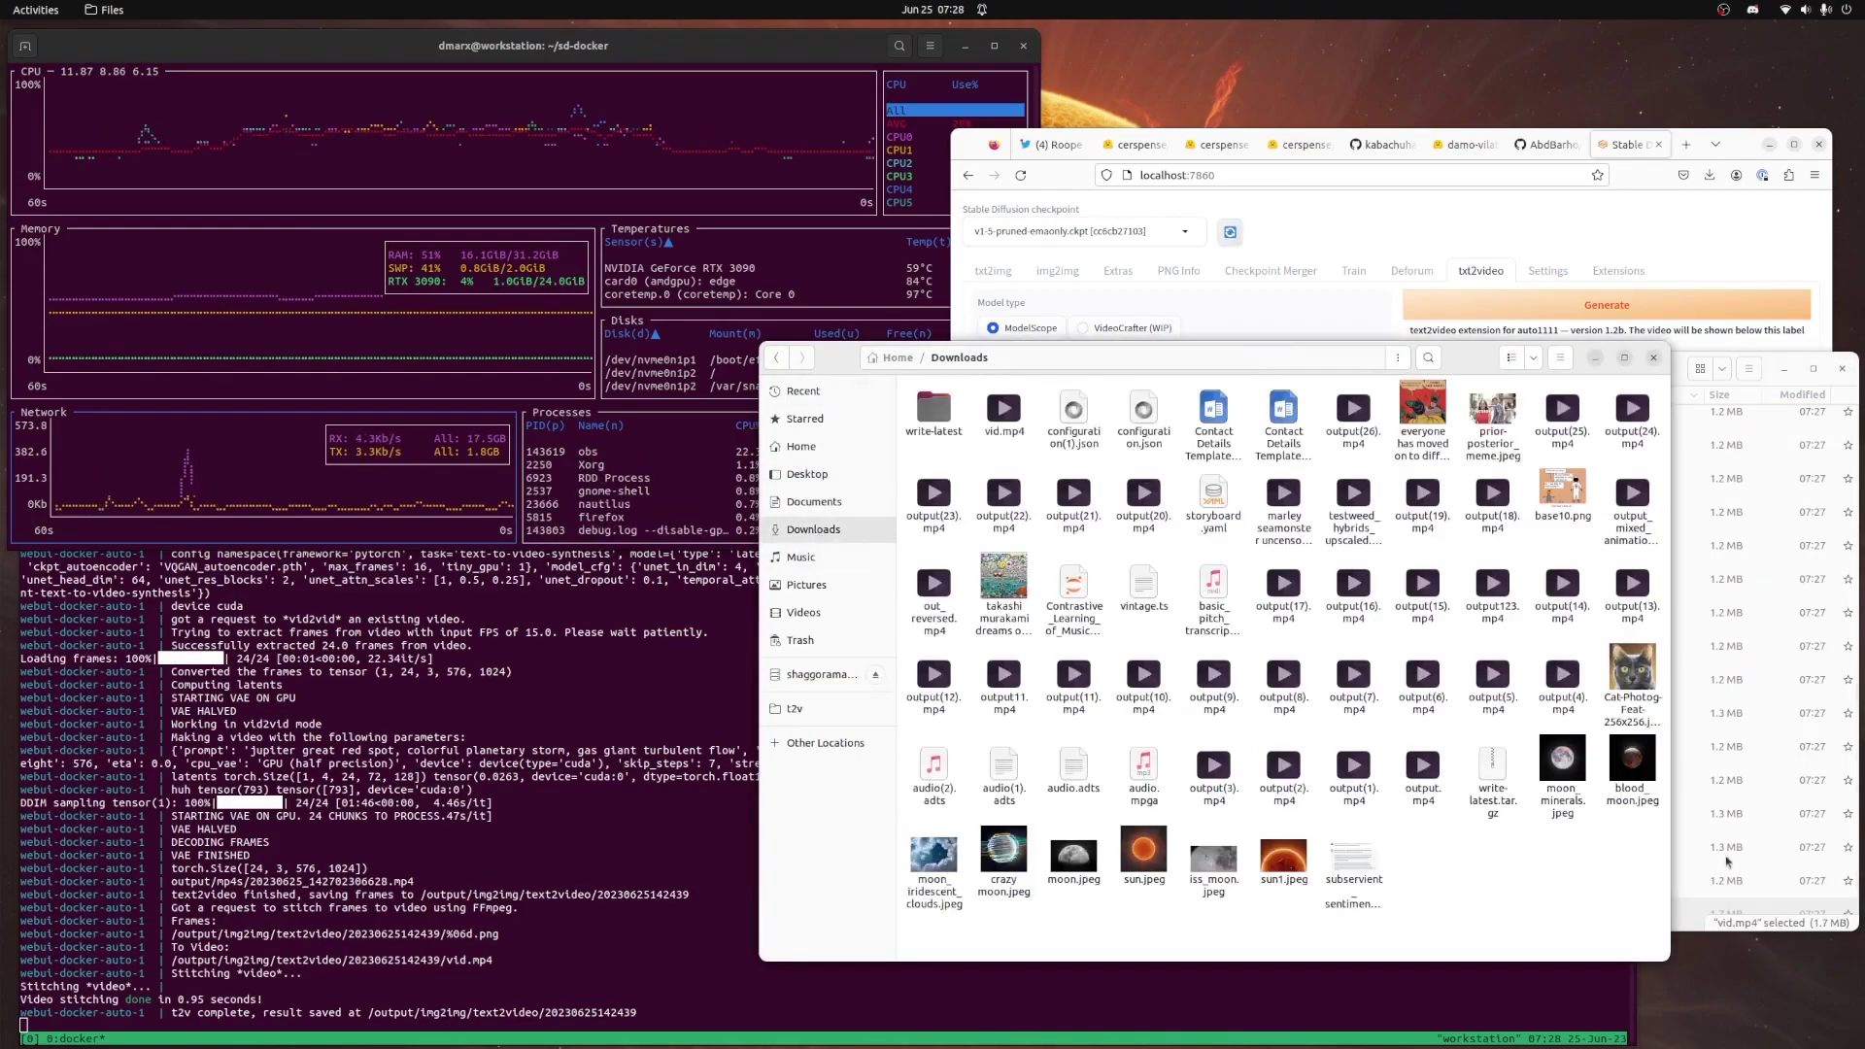
left_click(1749, 919)
left_click_drag(1573, 918, 1292, 941)
left_click(1336, 540)
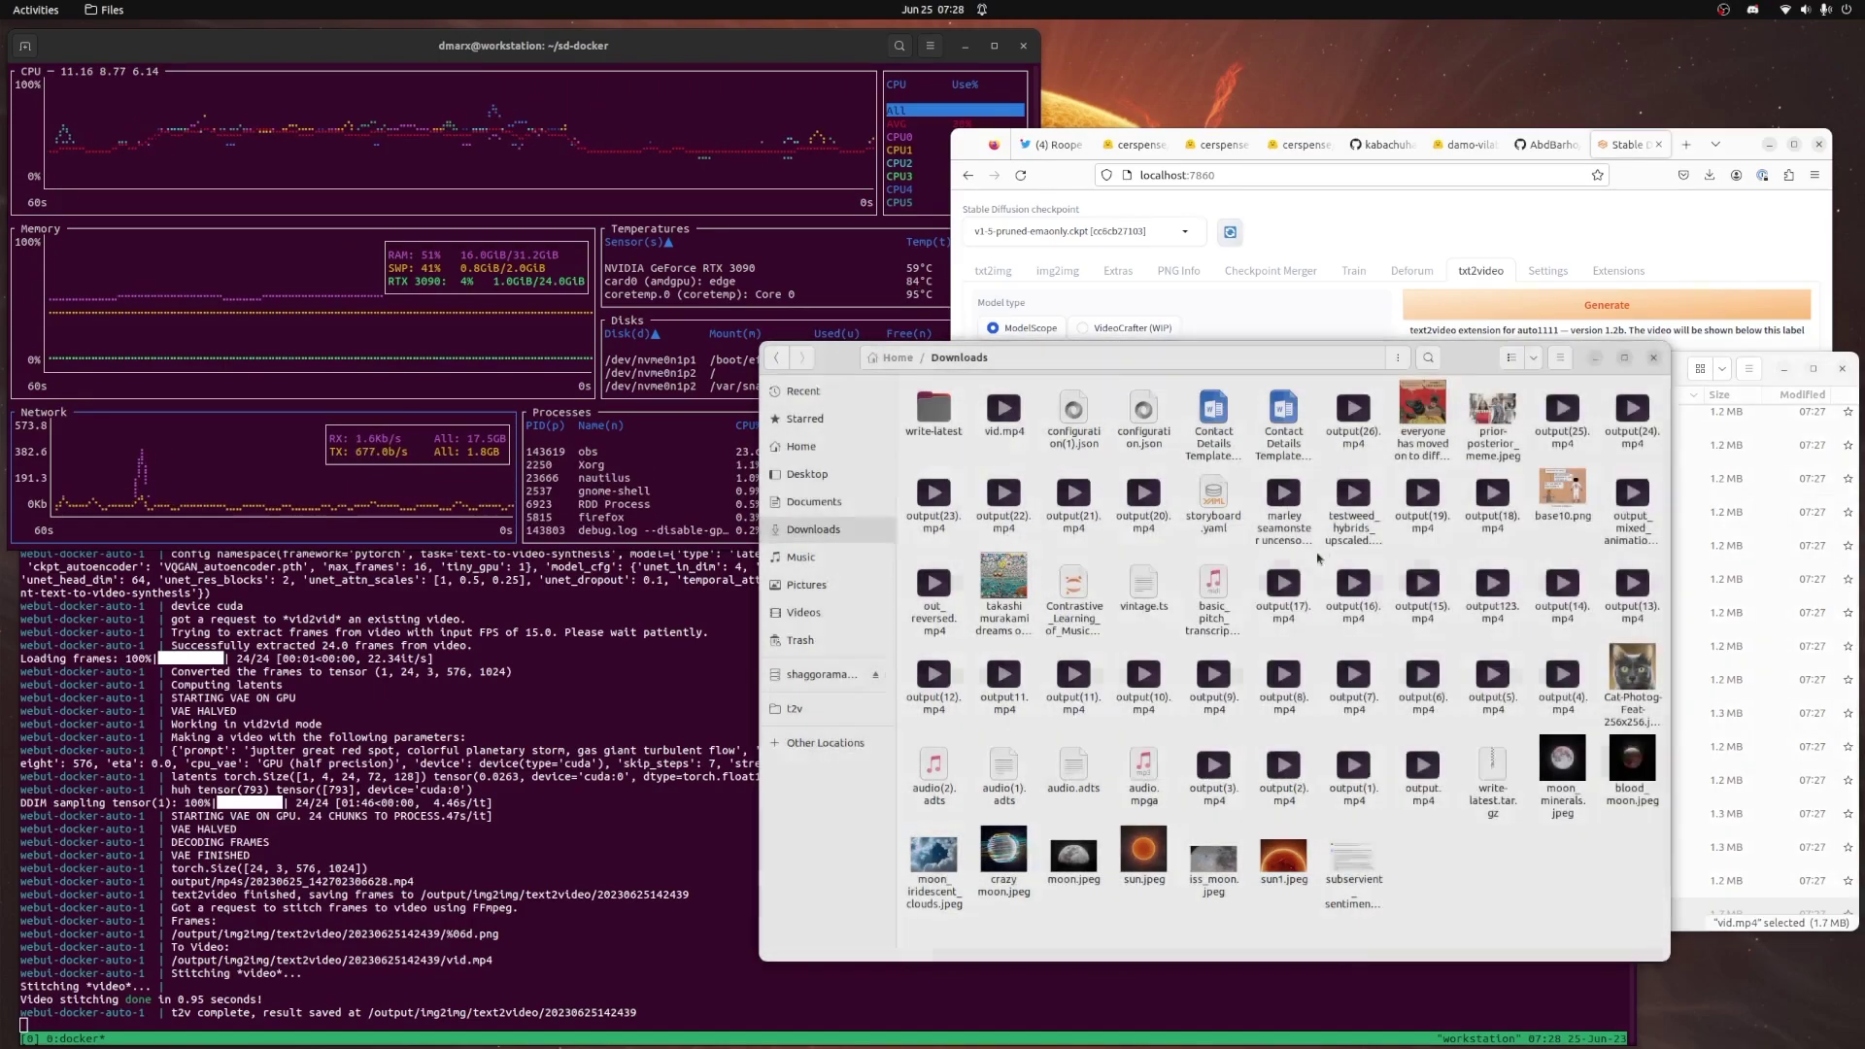
Load the 1.6 MB vid.mp4 as the vid2vid input video and close Downloads
left_click_drag(1118, 357, 1410, 566)
left_click_drag(1295, 619, 1201, 479)
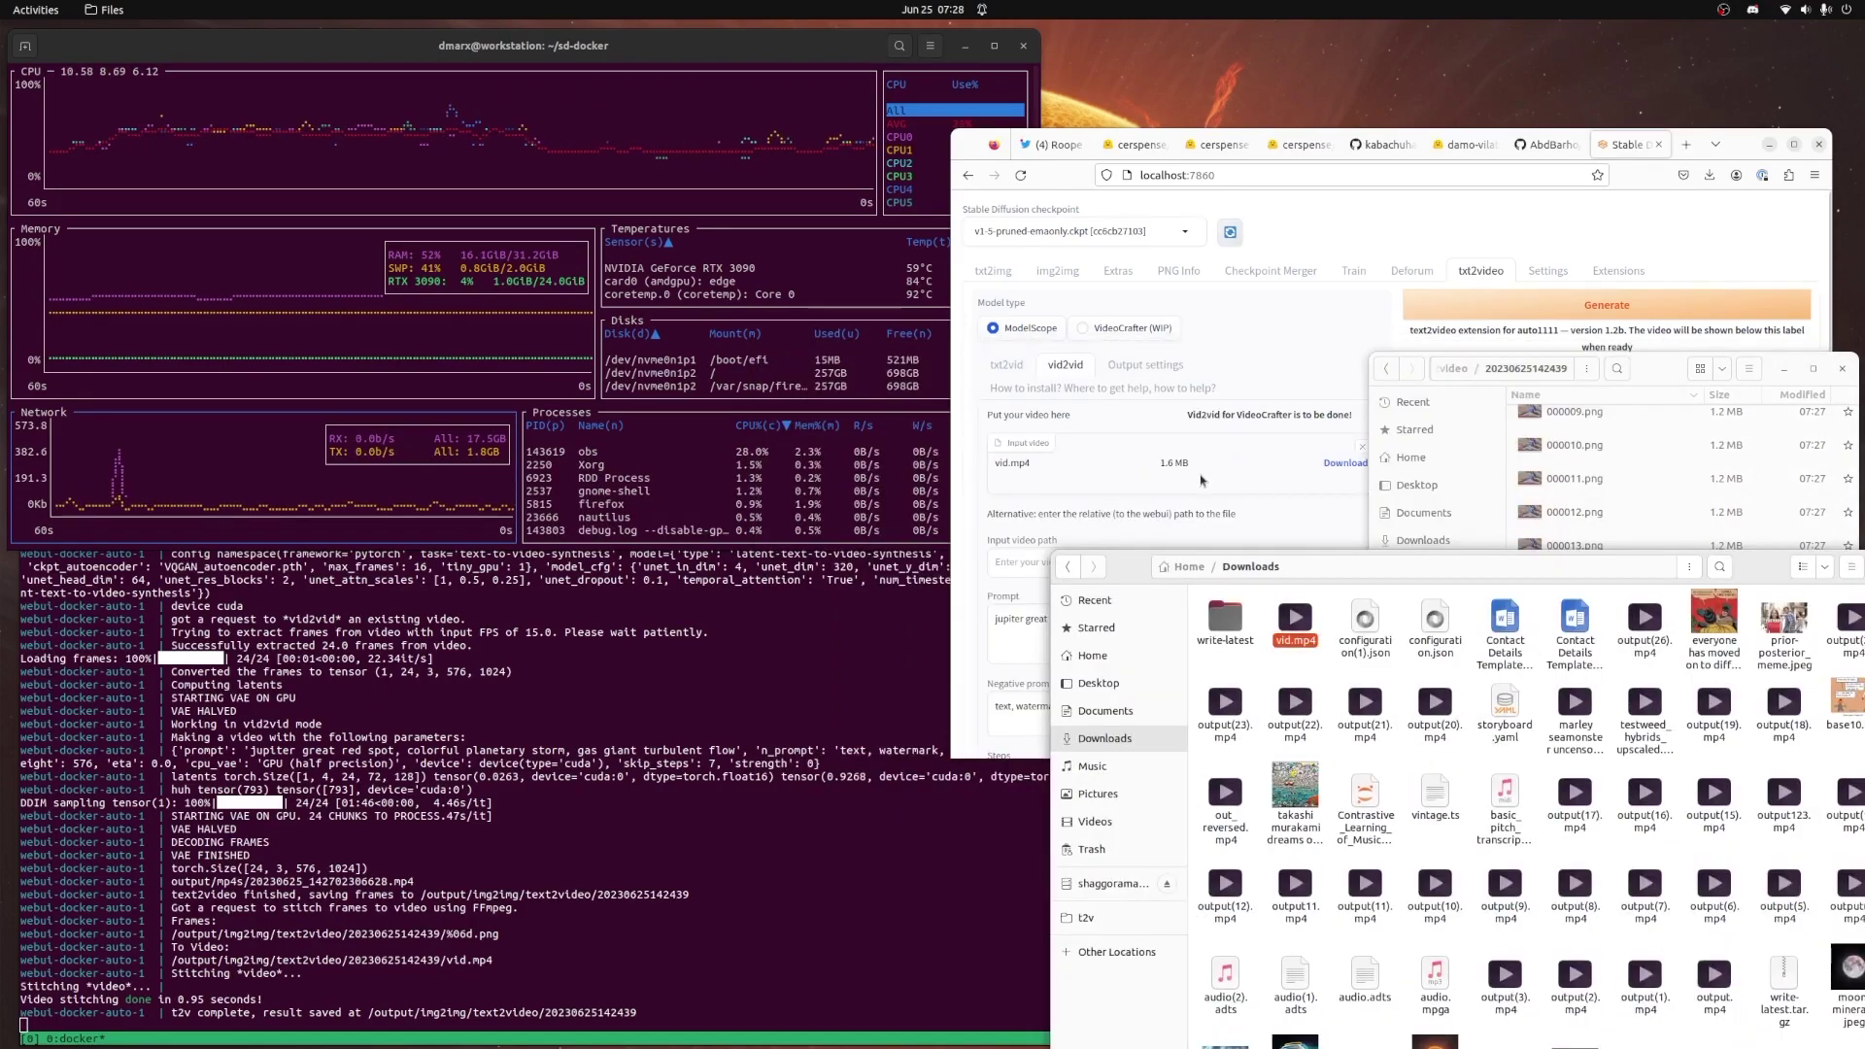
left_click_drag(1755, 573, 1459, 620)
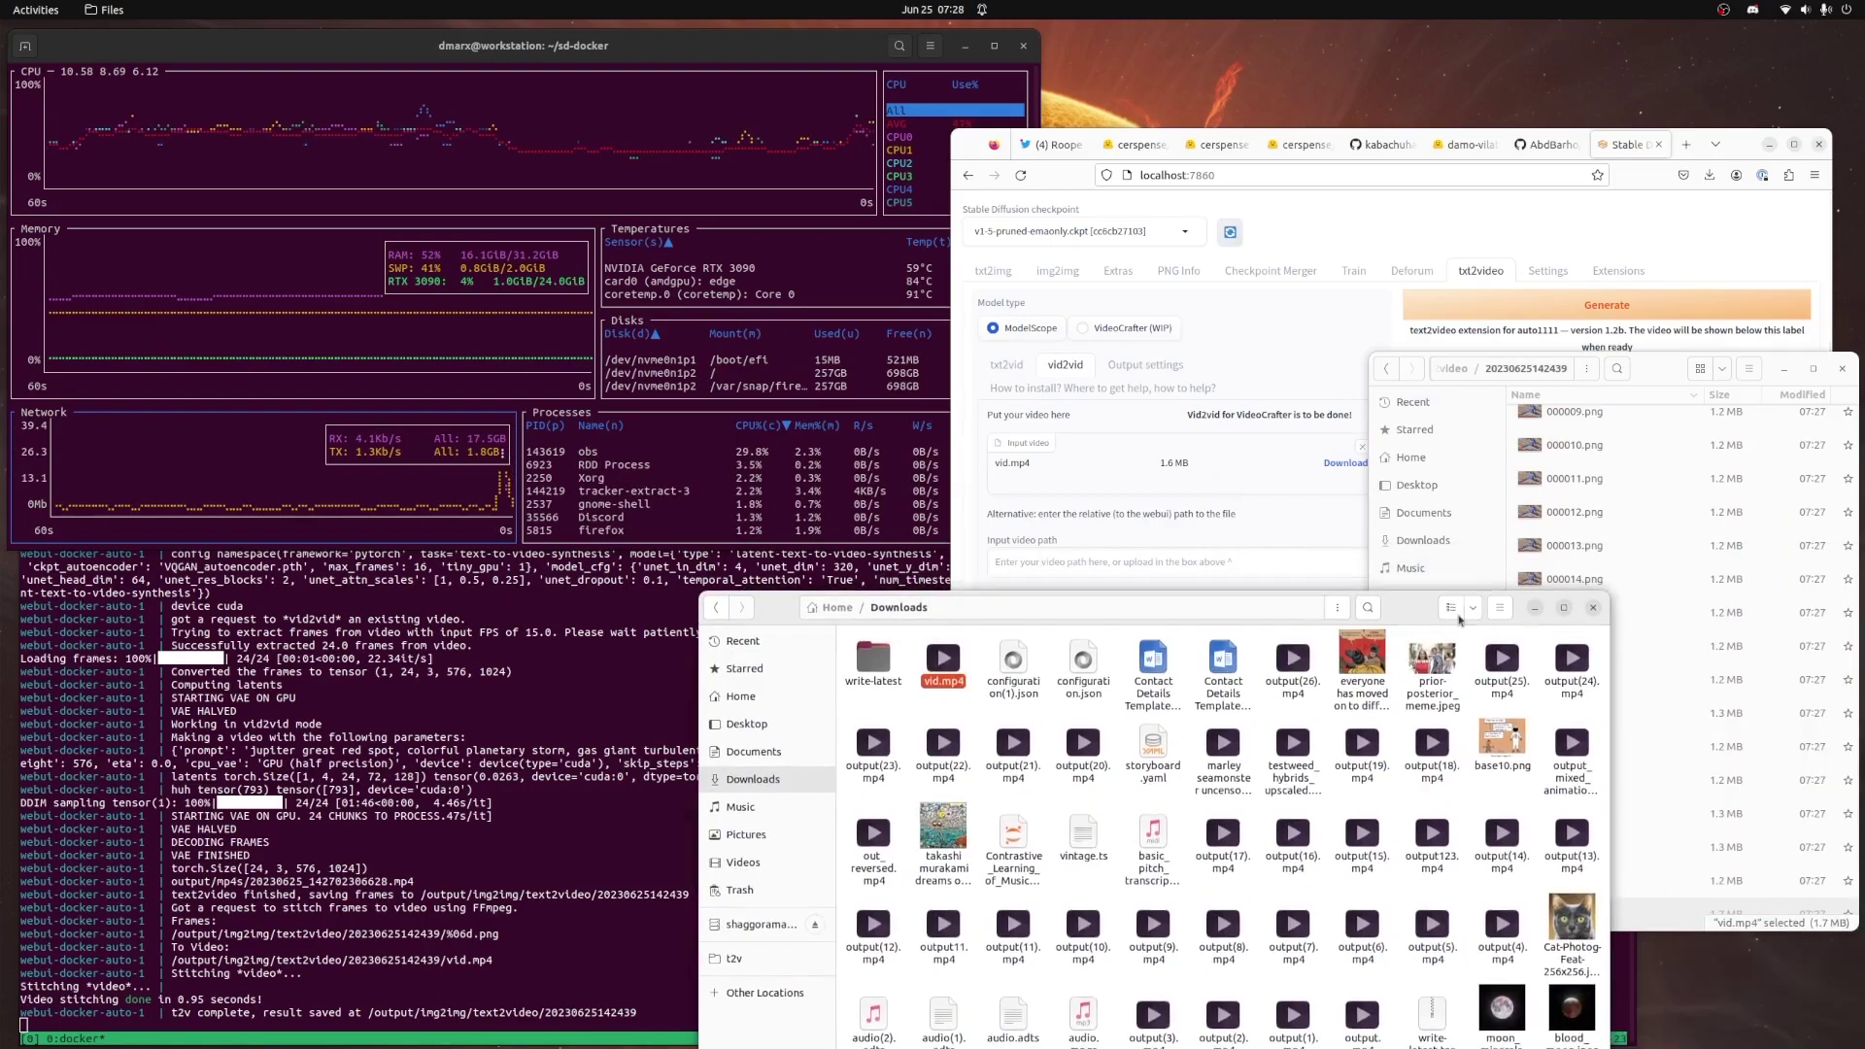
left_click(1594, 608)
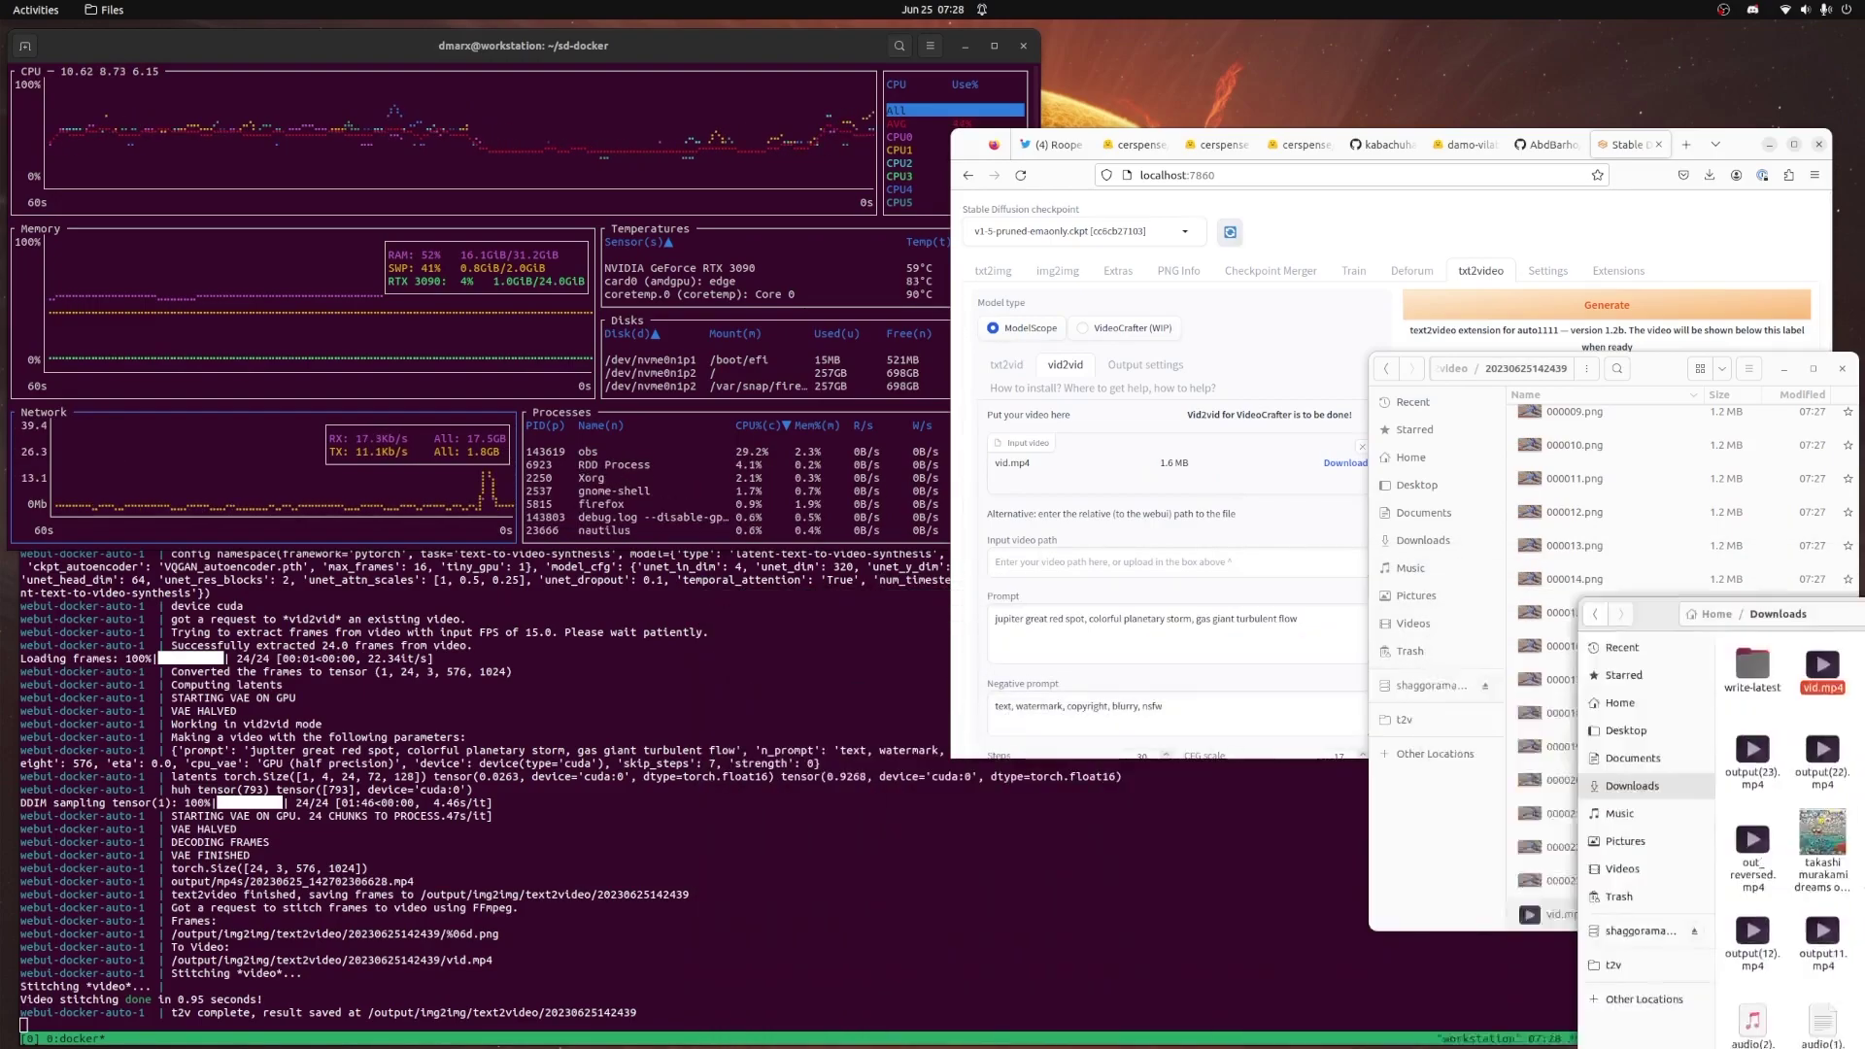
Start a second 1024x576 vid2vid generation on the 1.6 MB vid.mp4 and stretch the browser taller
left_click(1504, 230)
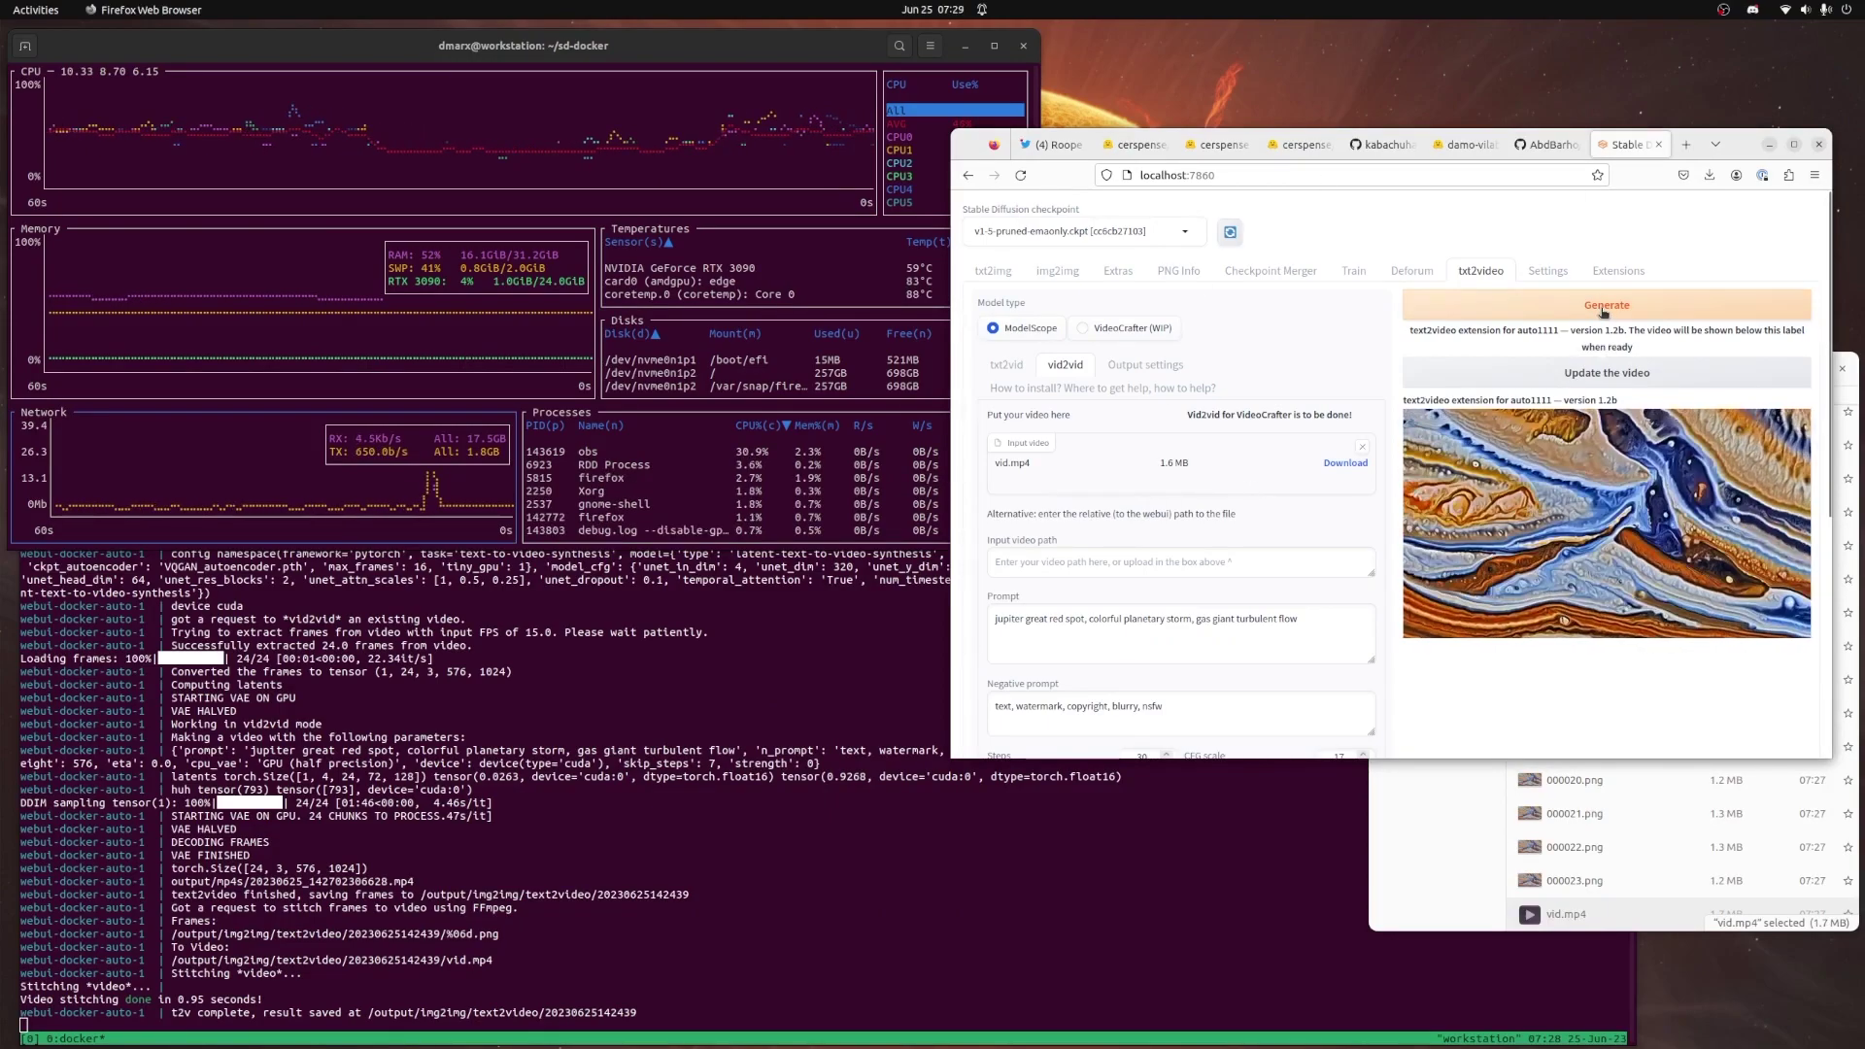
mouse_move(1626, 575)
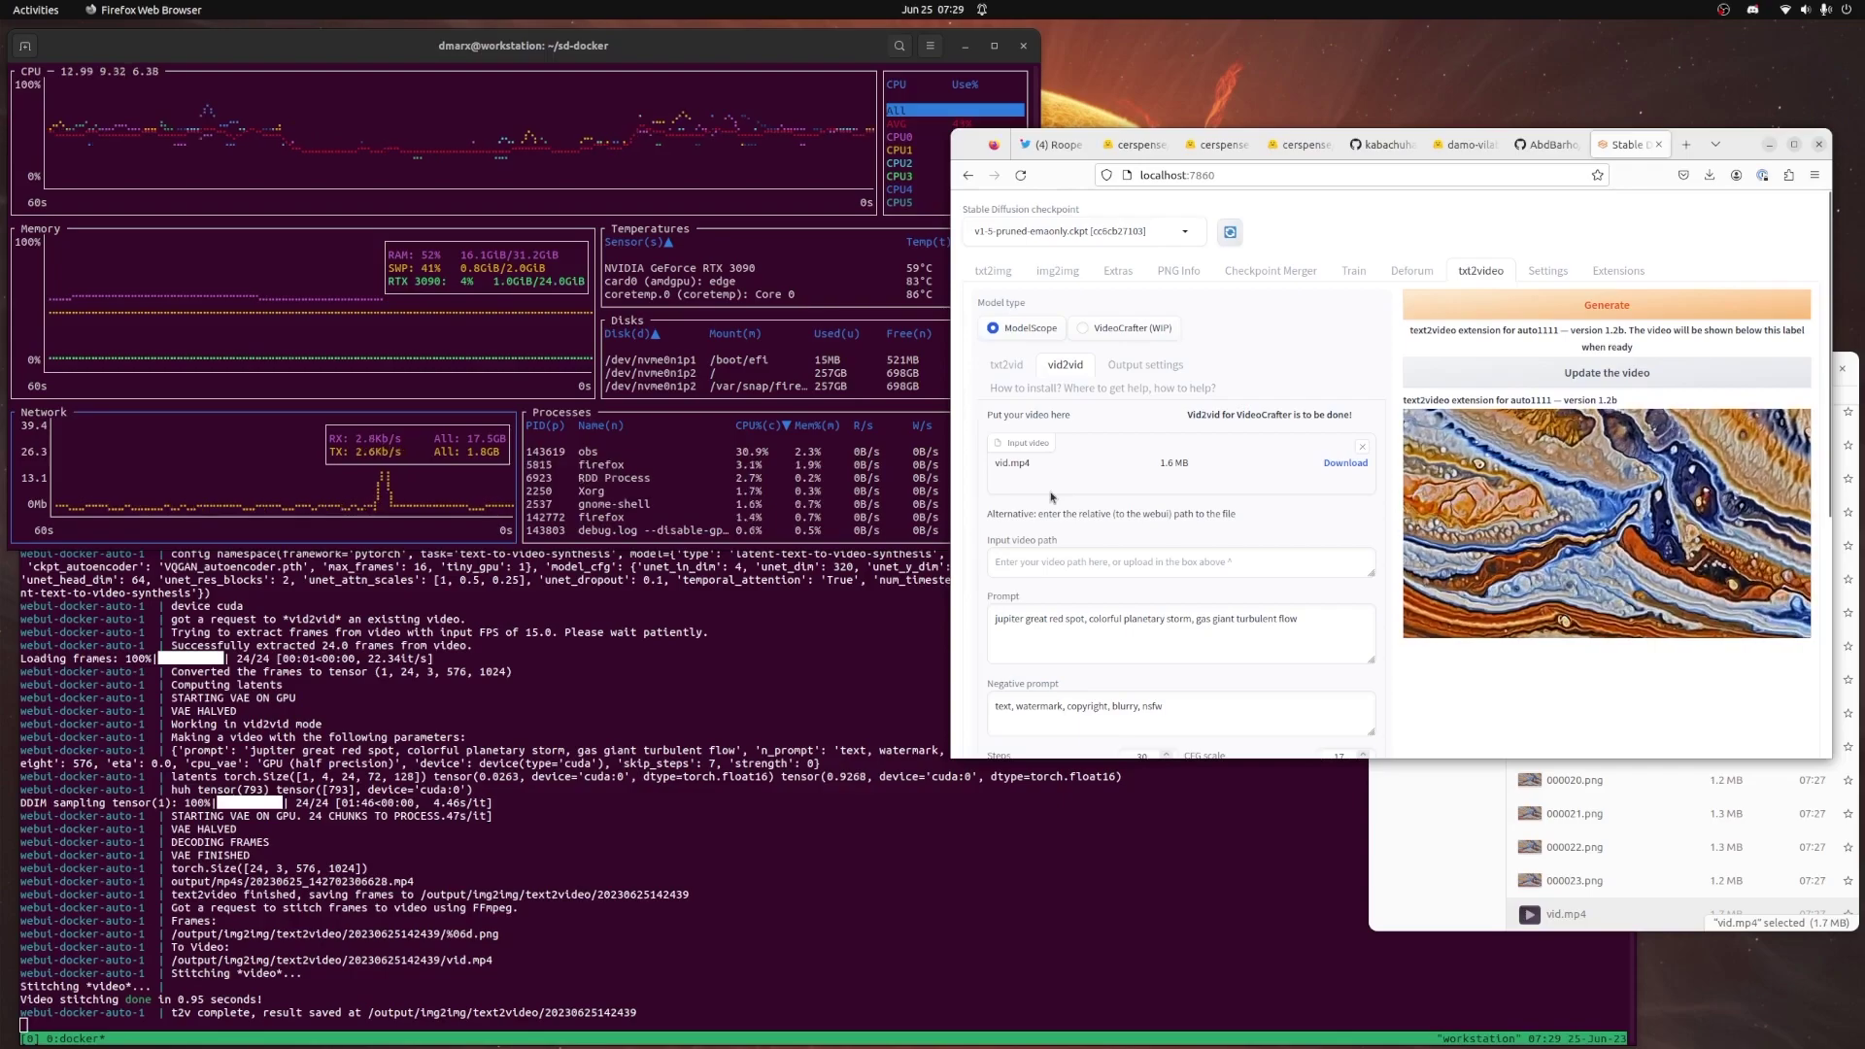
left_click(1549, 301)
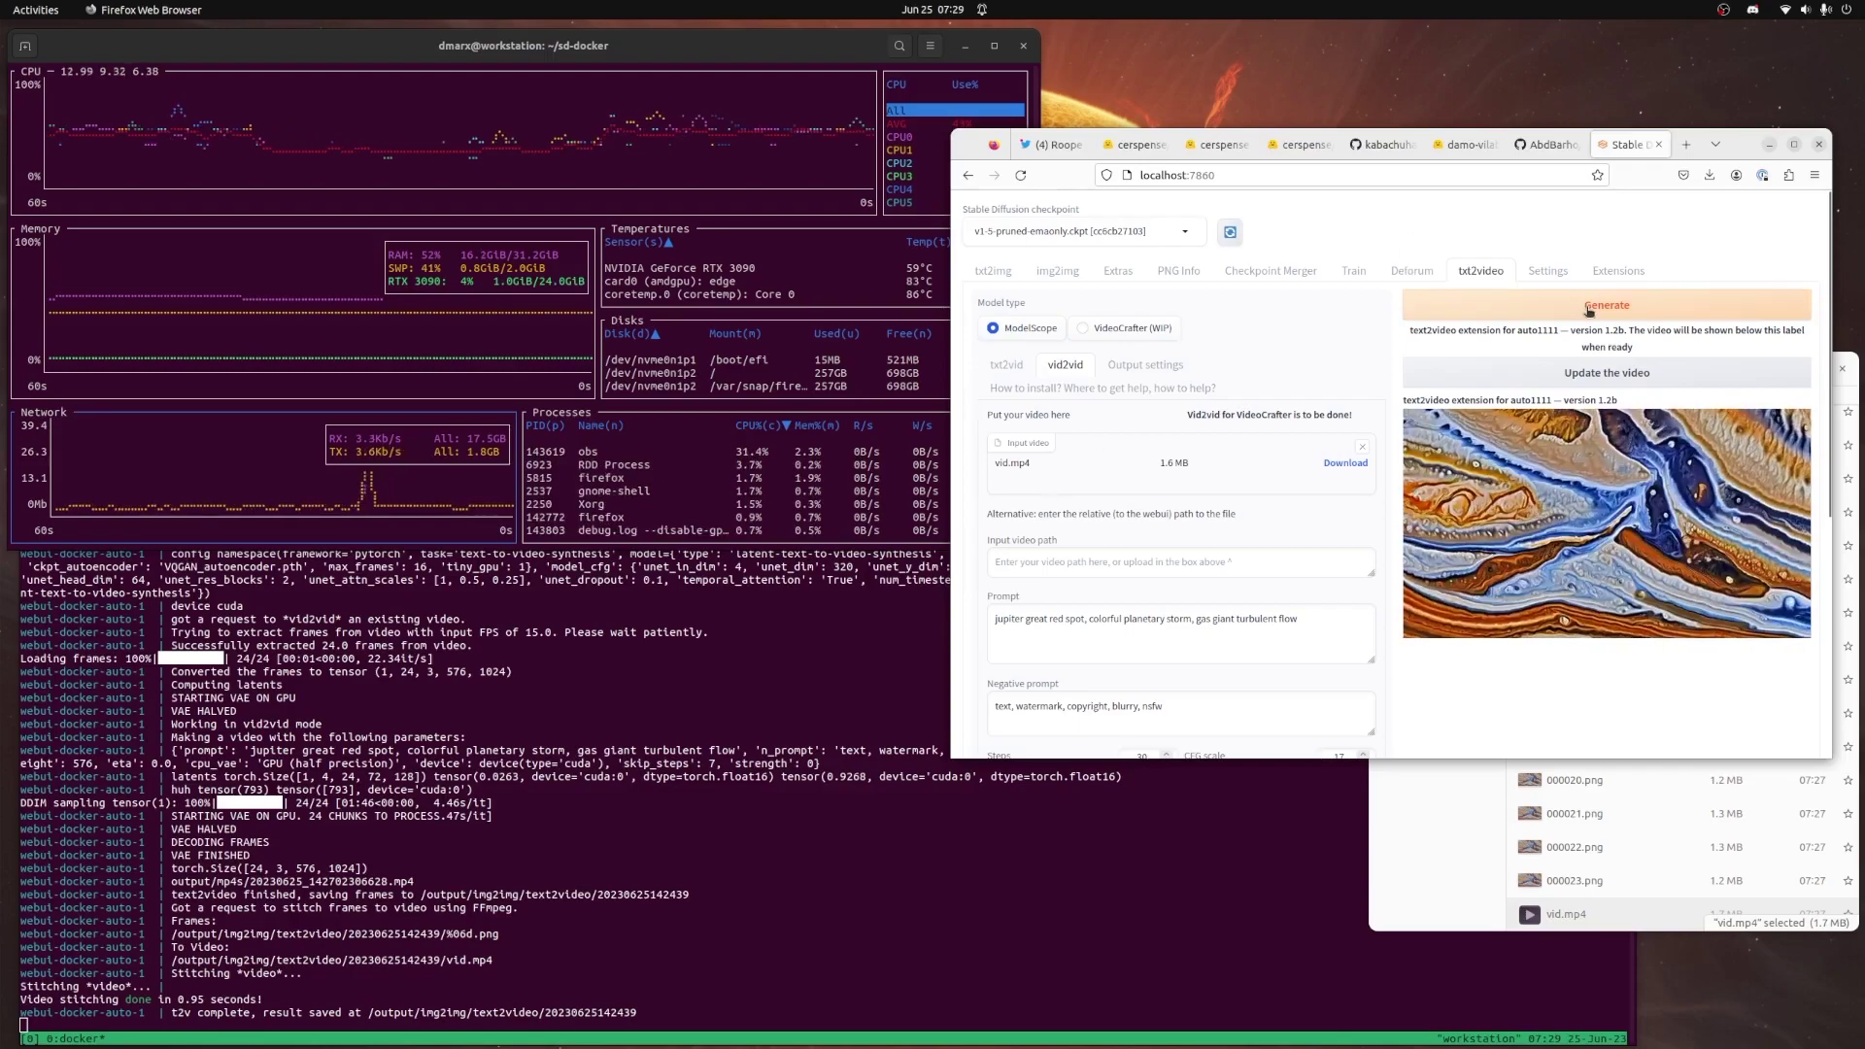
left_click_drag(1565, 759, 1565, 827)
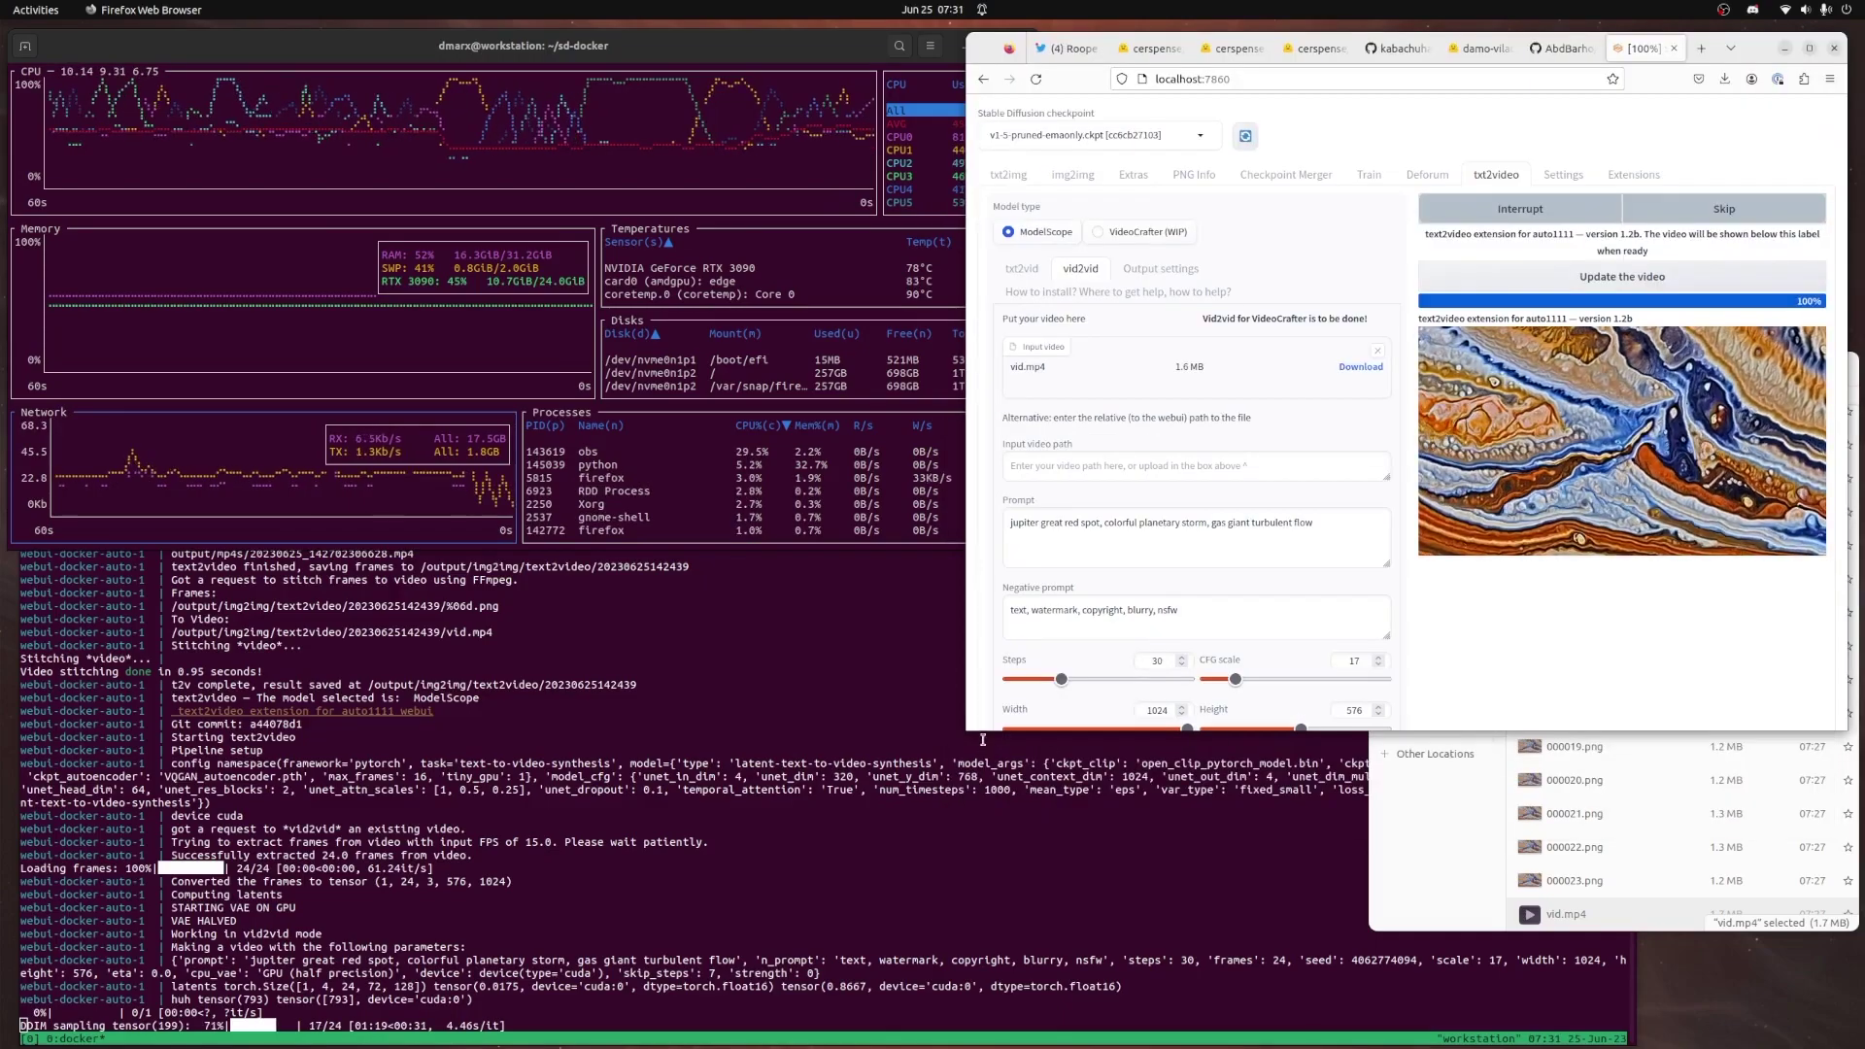
left_click_drag(984, 735, 957, 995)
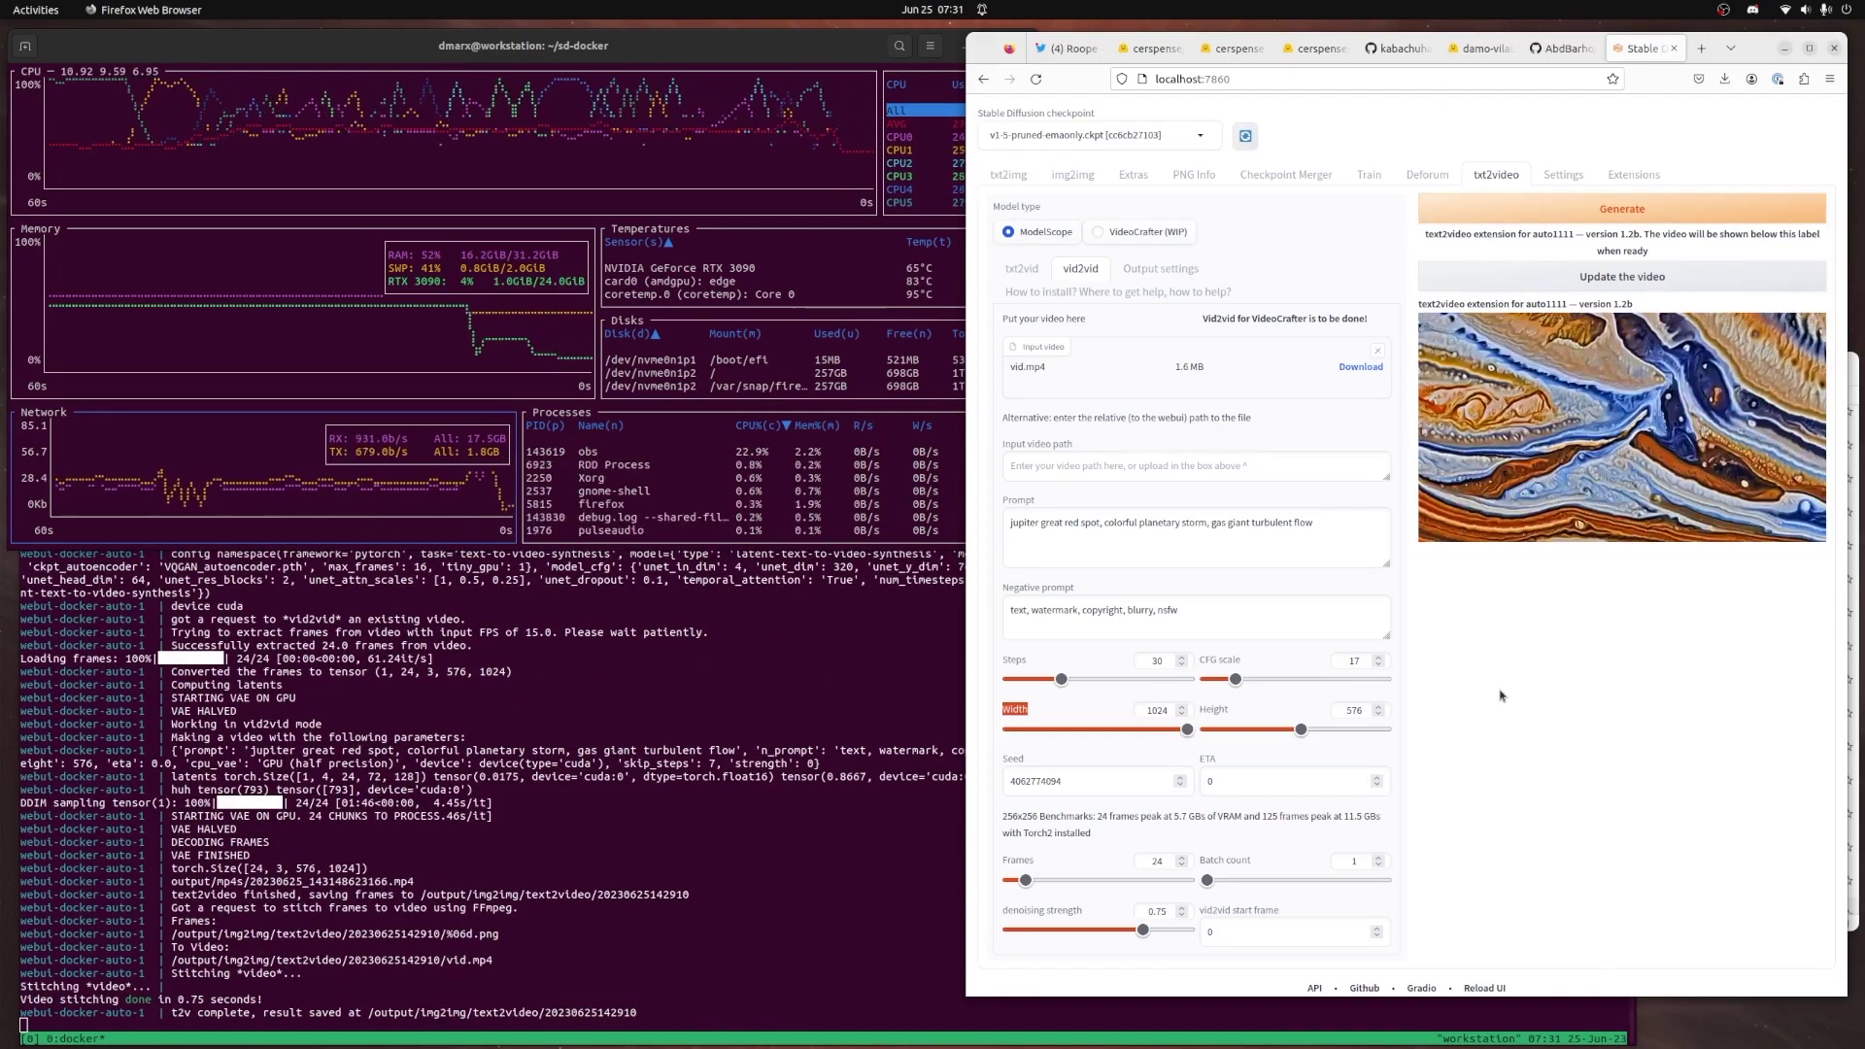
left_click(1808, 527)
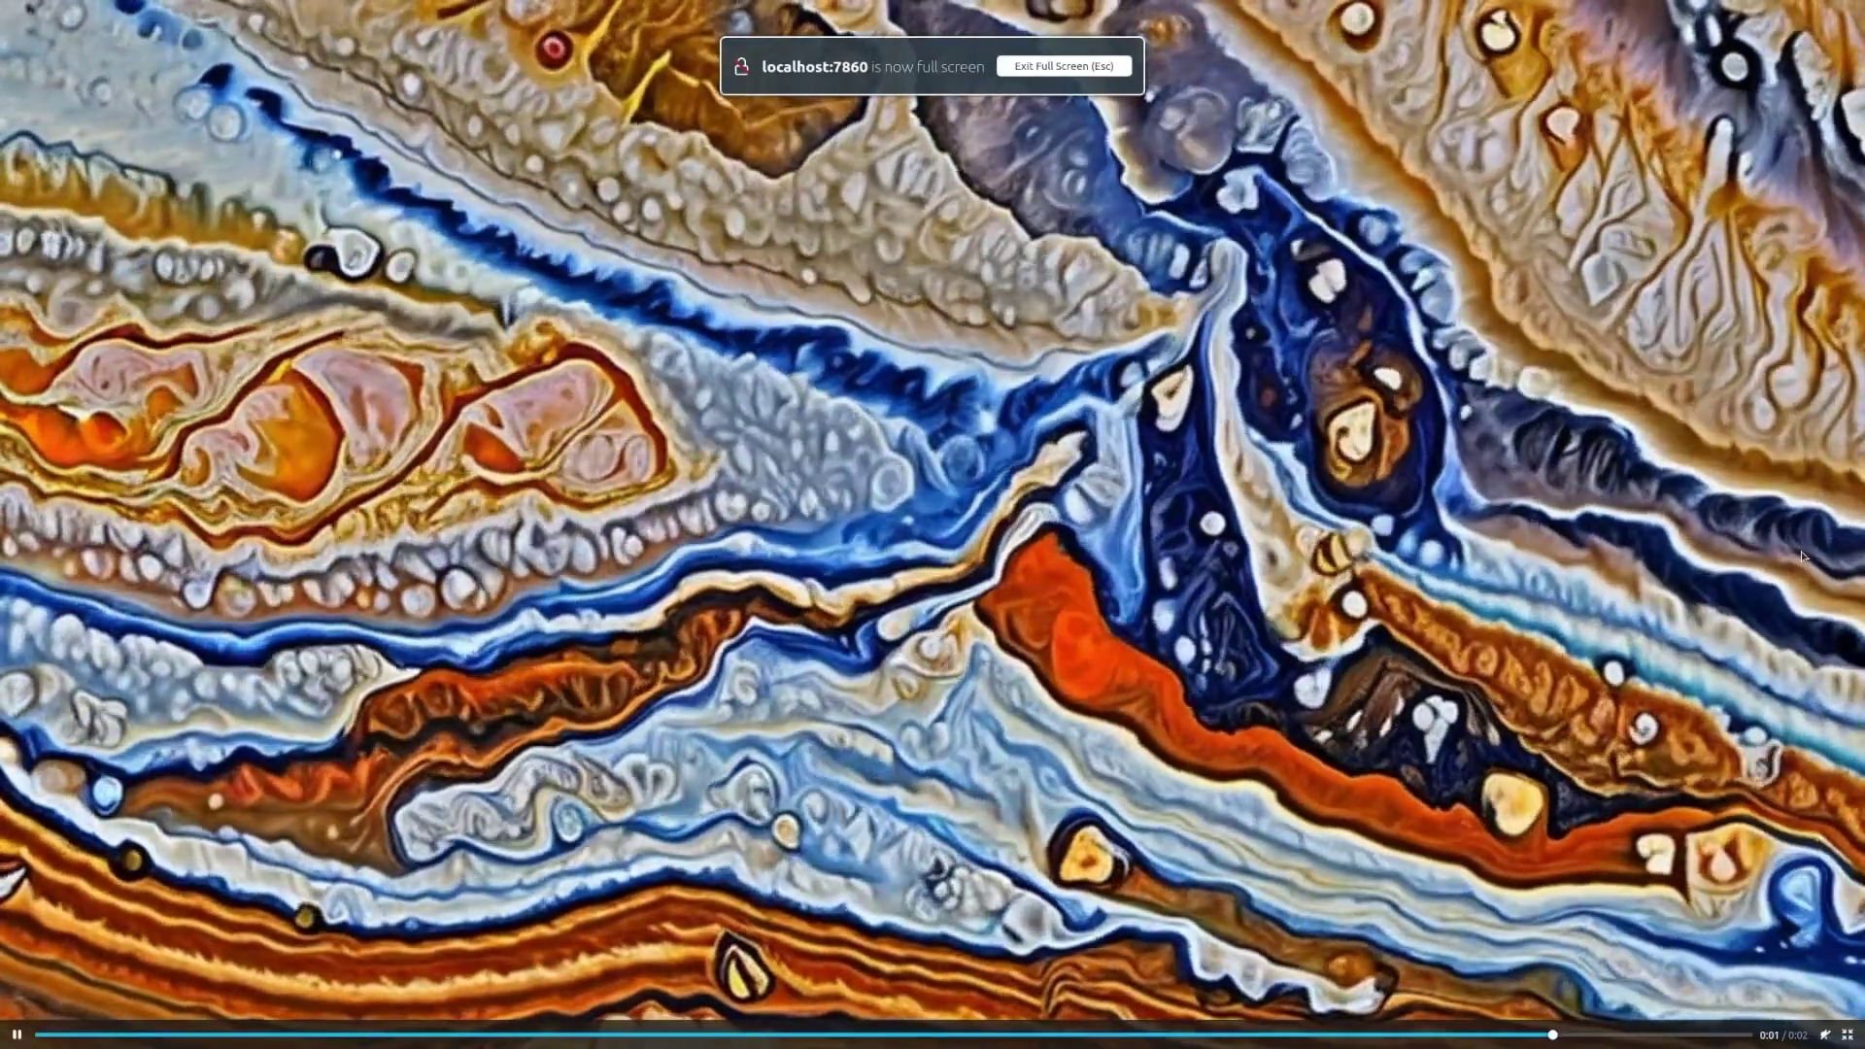
key("Escape")
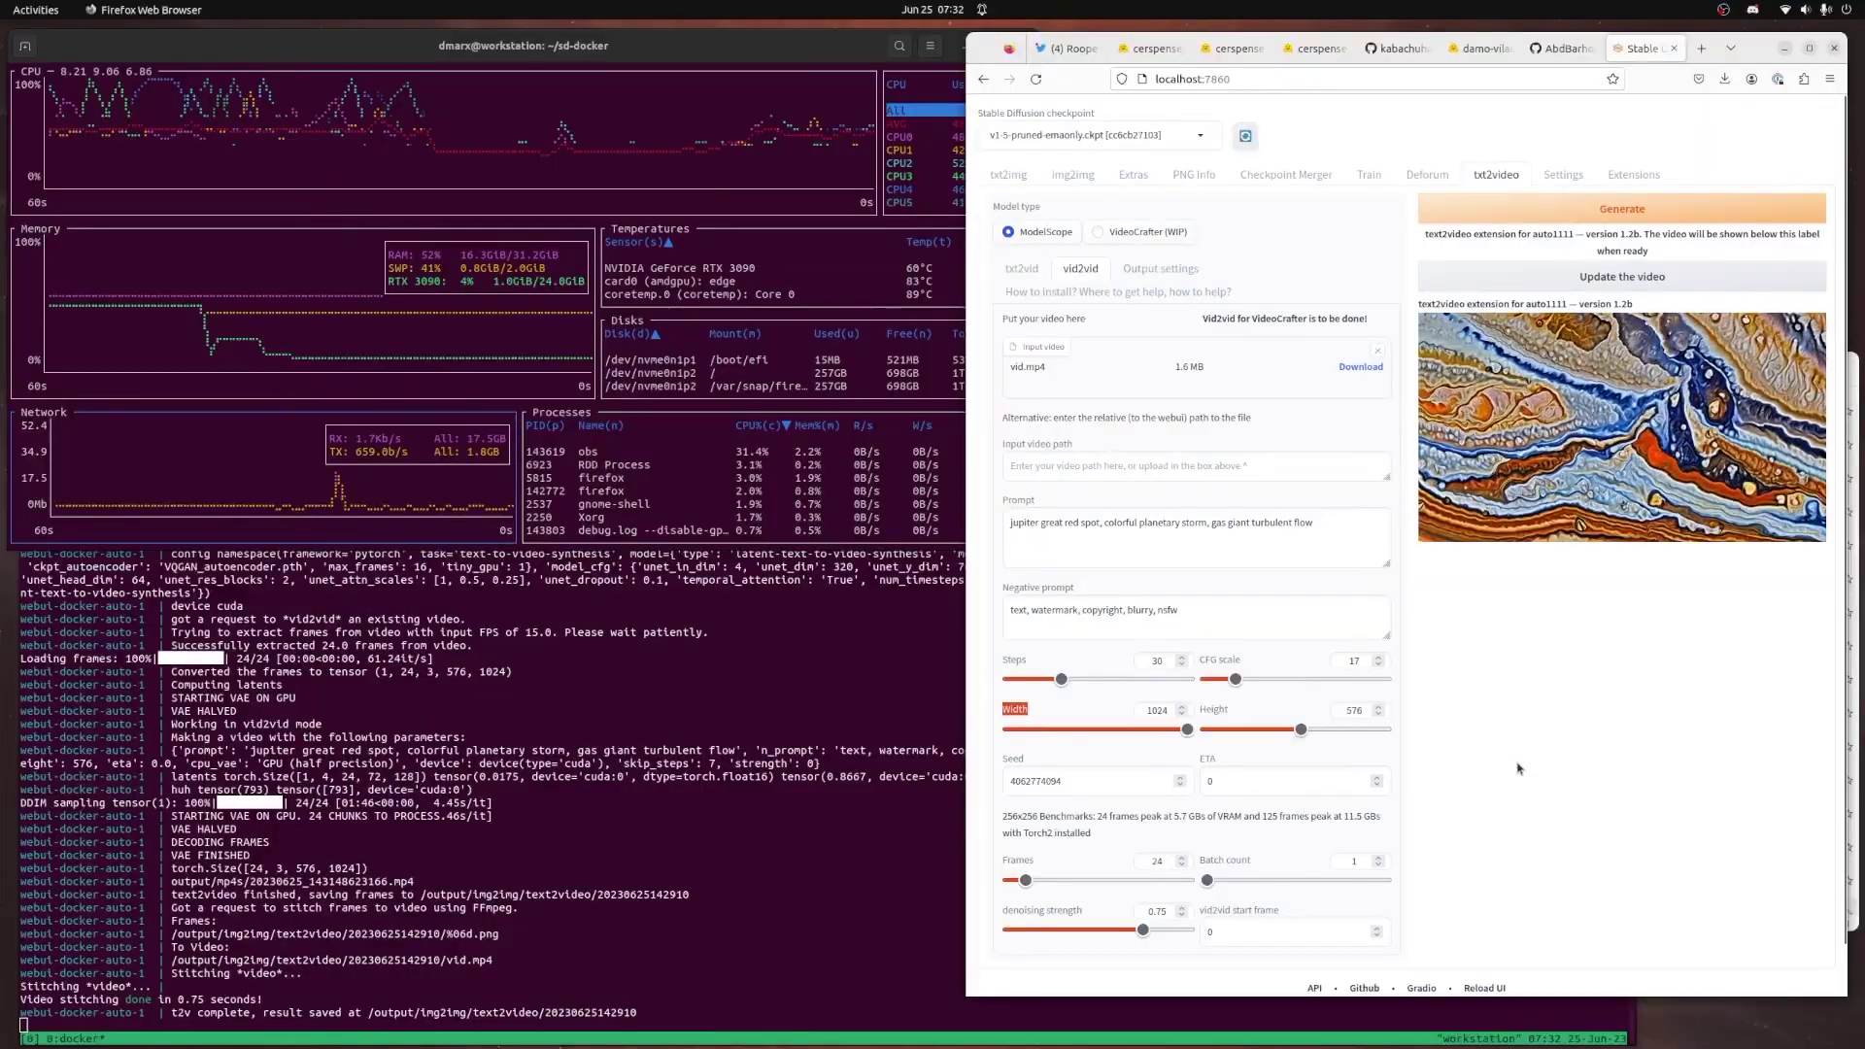
scroll(1535, 632, "down", 1)
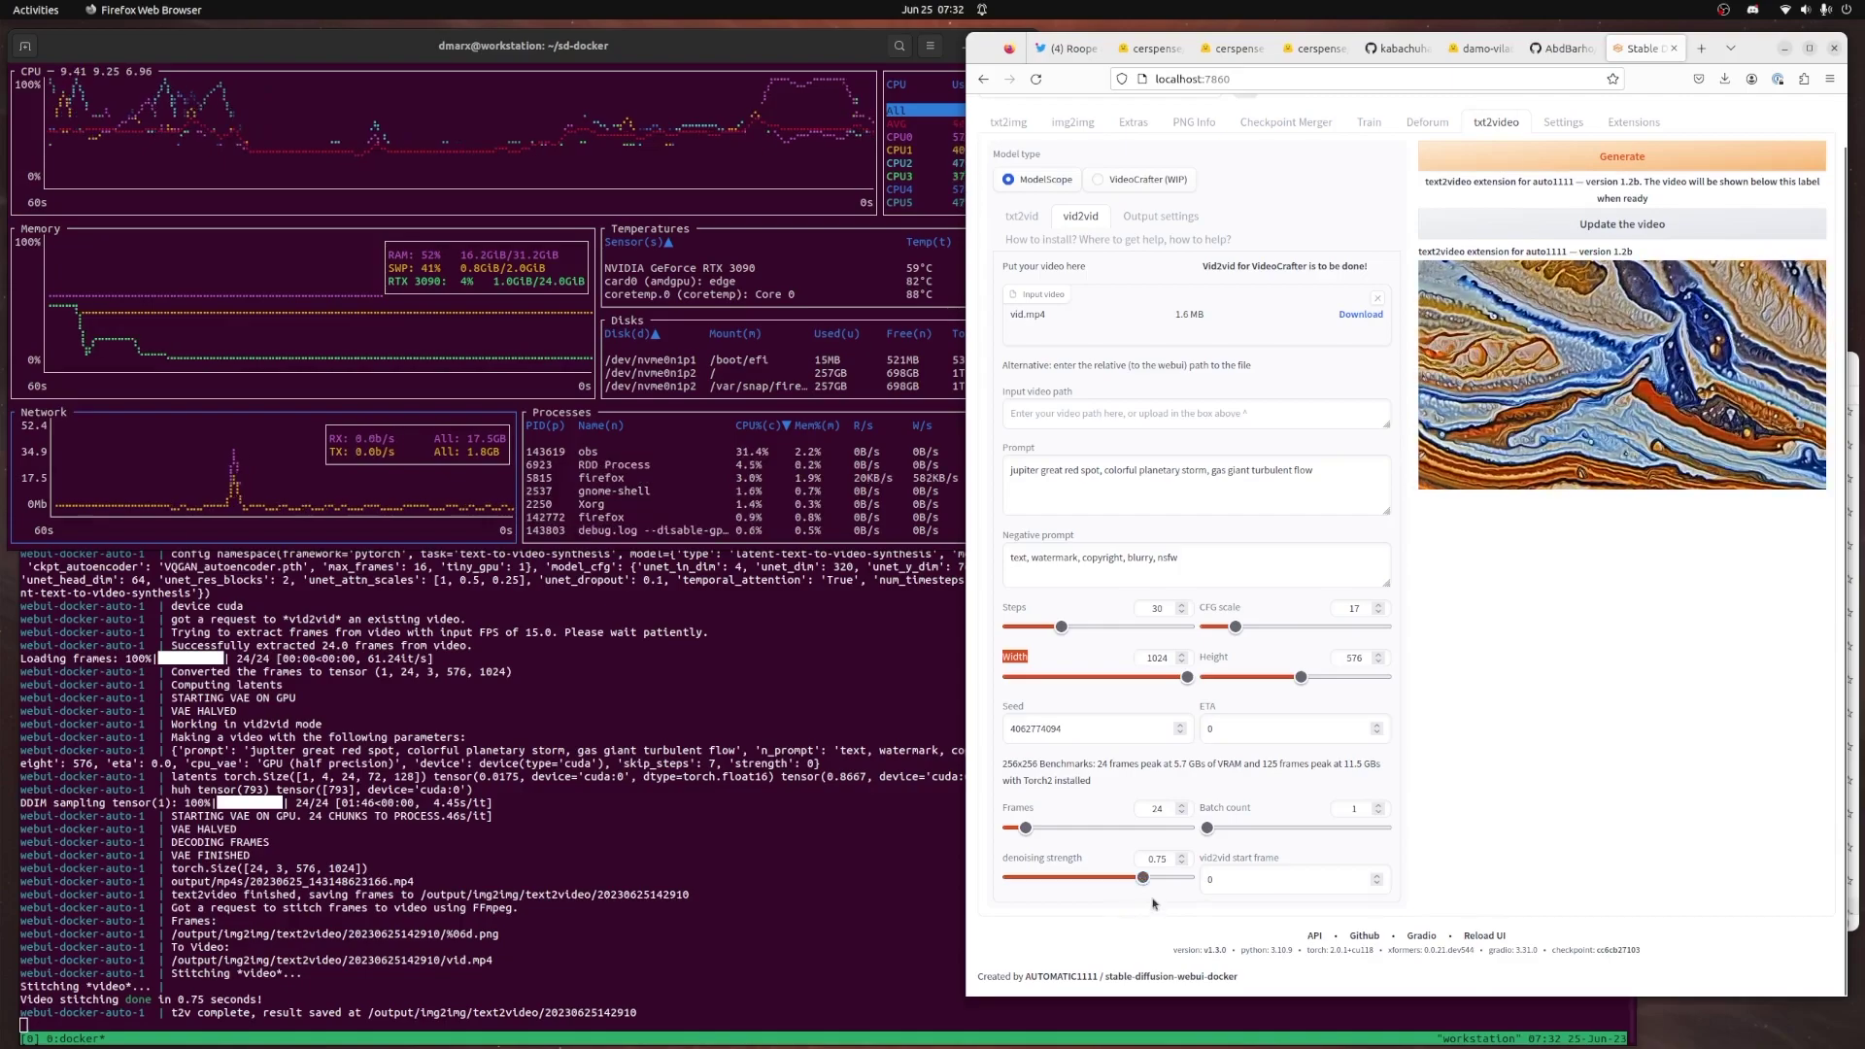
Append a comma after 'gas giant turbulent flow' at the end of the vid2vid prompt
left_click(1524, 793)
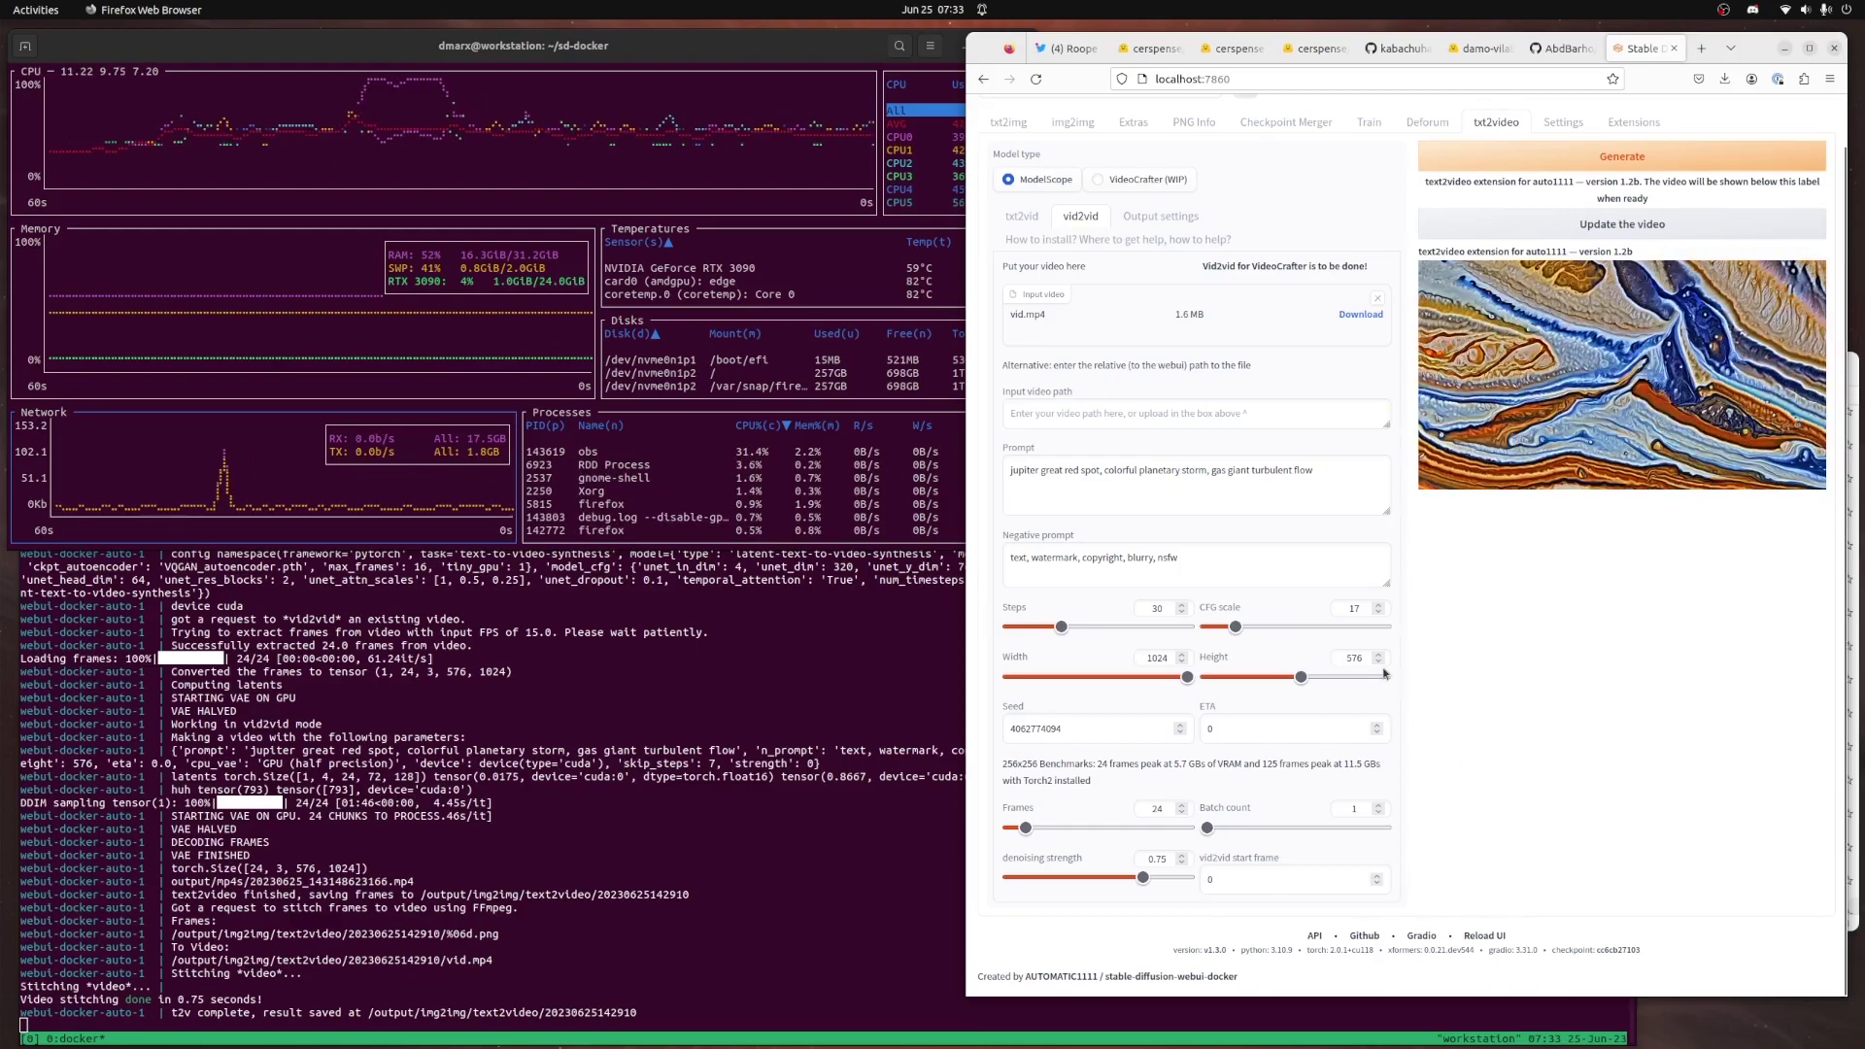
left_click(1358, 482)
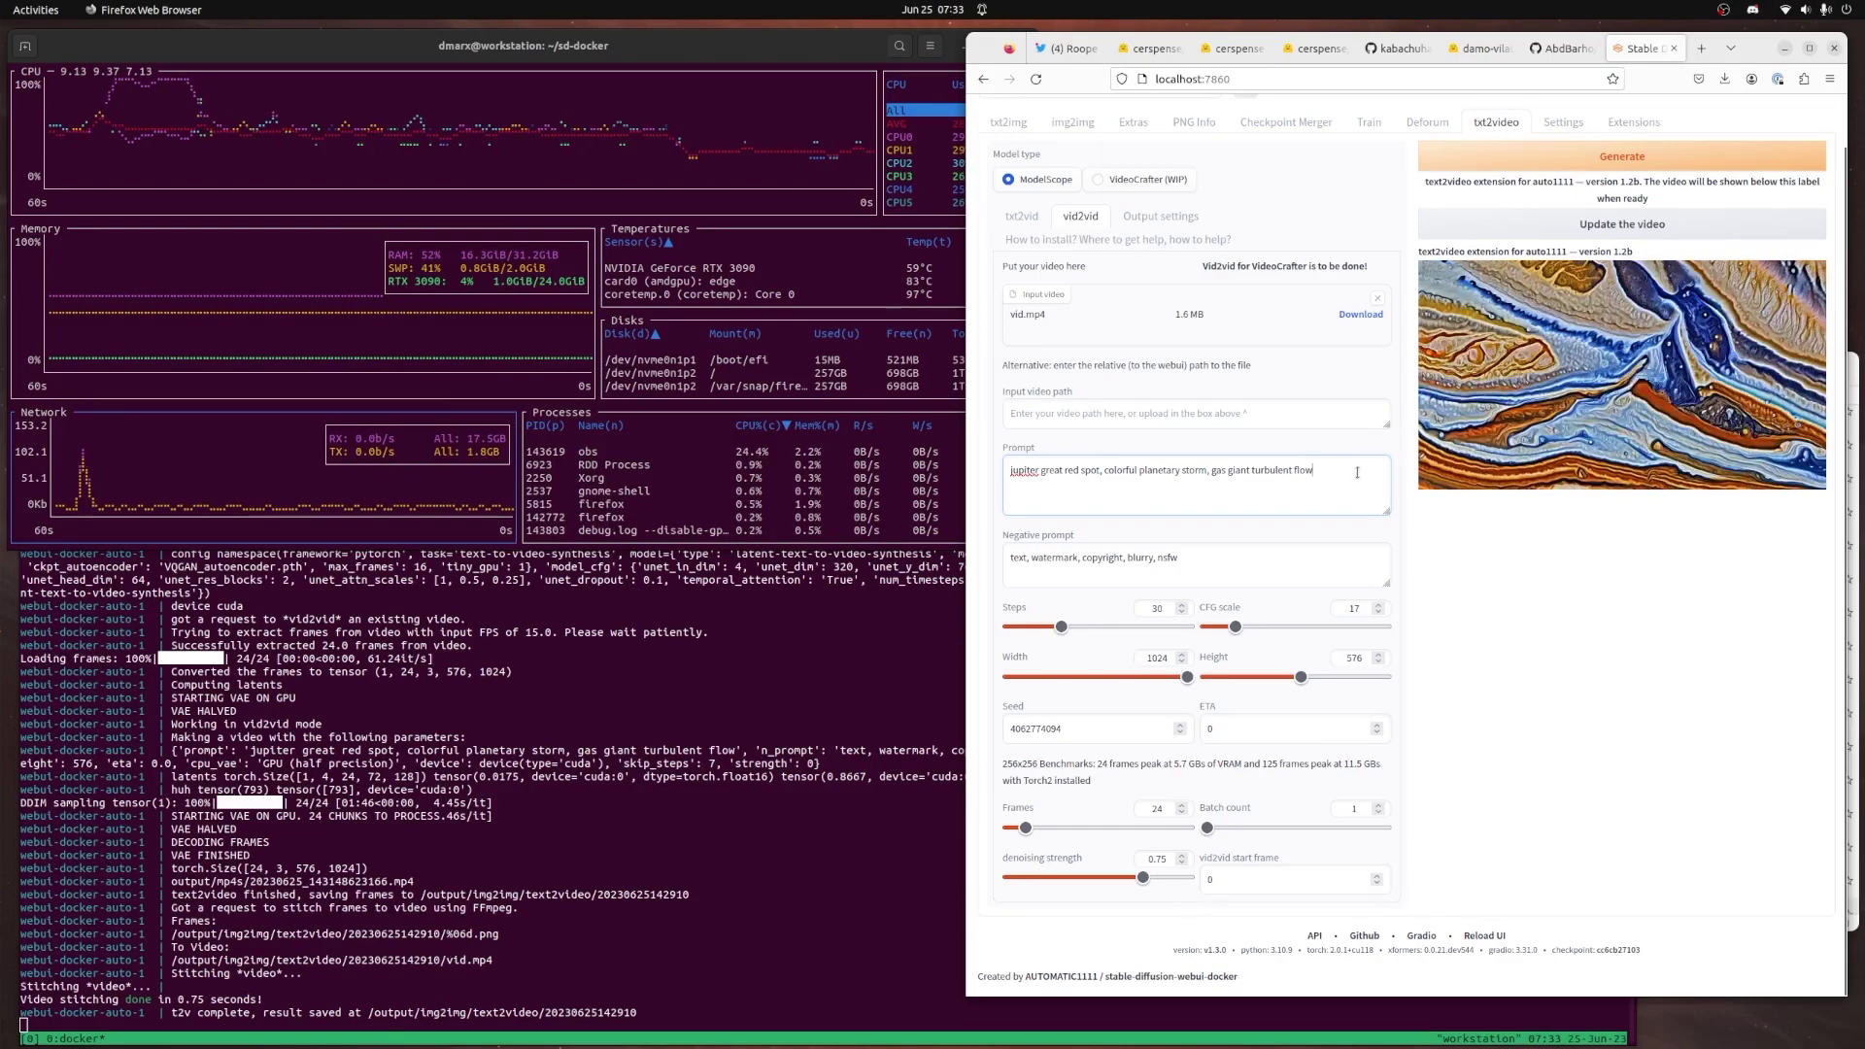
type(",")
scroll(1624, 673, "up", 1)
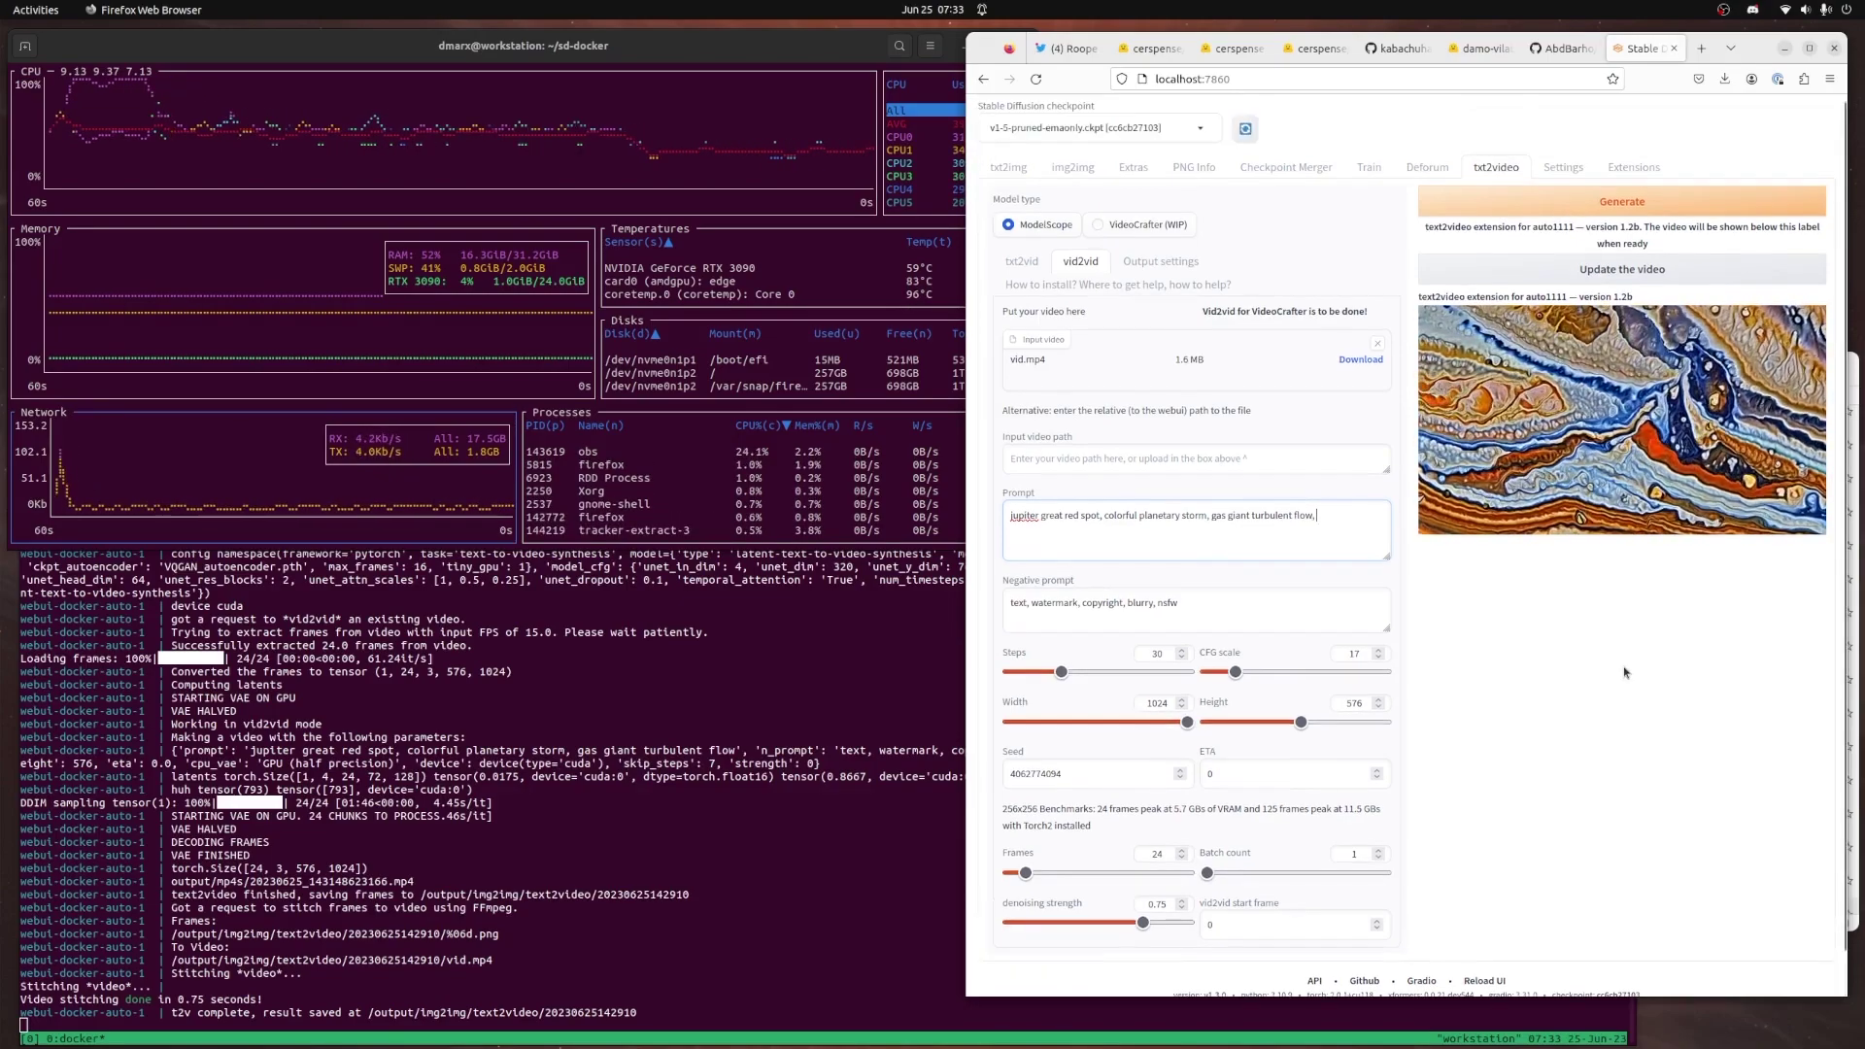
Search Google for 'marblization art', preview the shaving cream marbling image, and return to the web UI
key("ctrl+t")
type("marblization art")
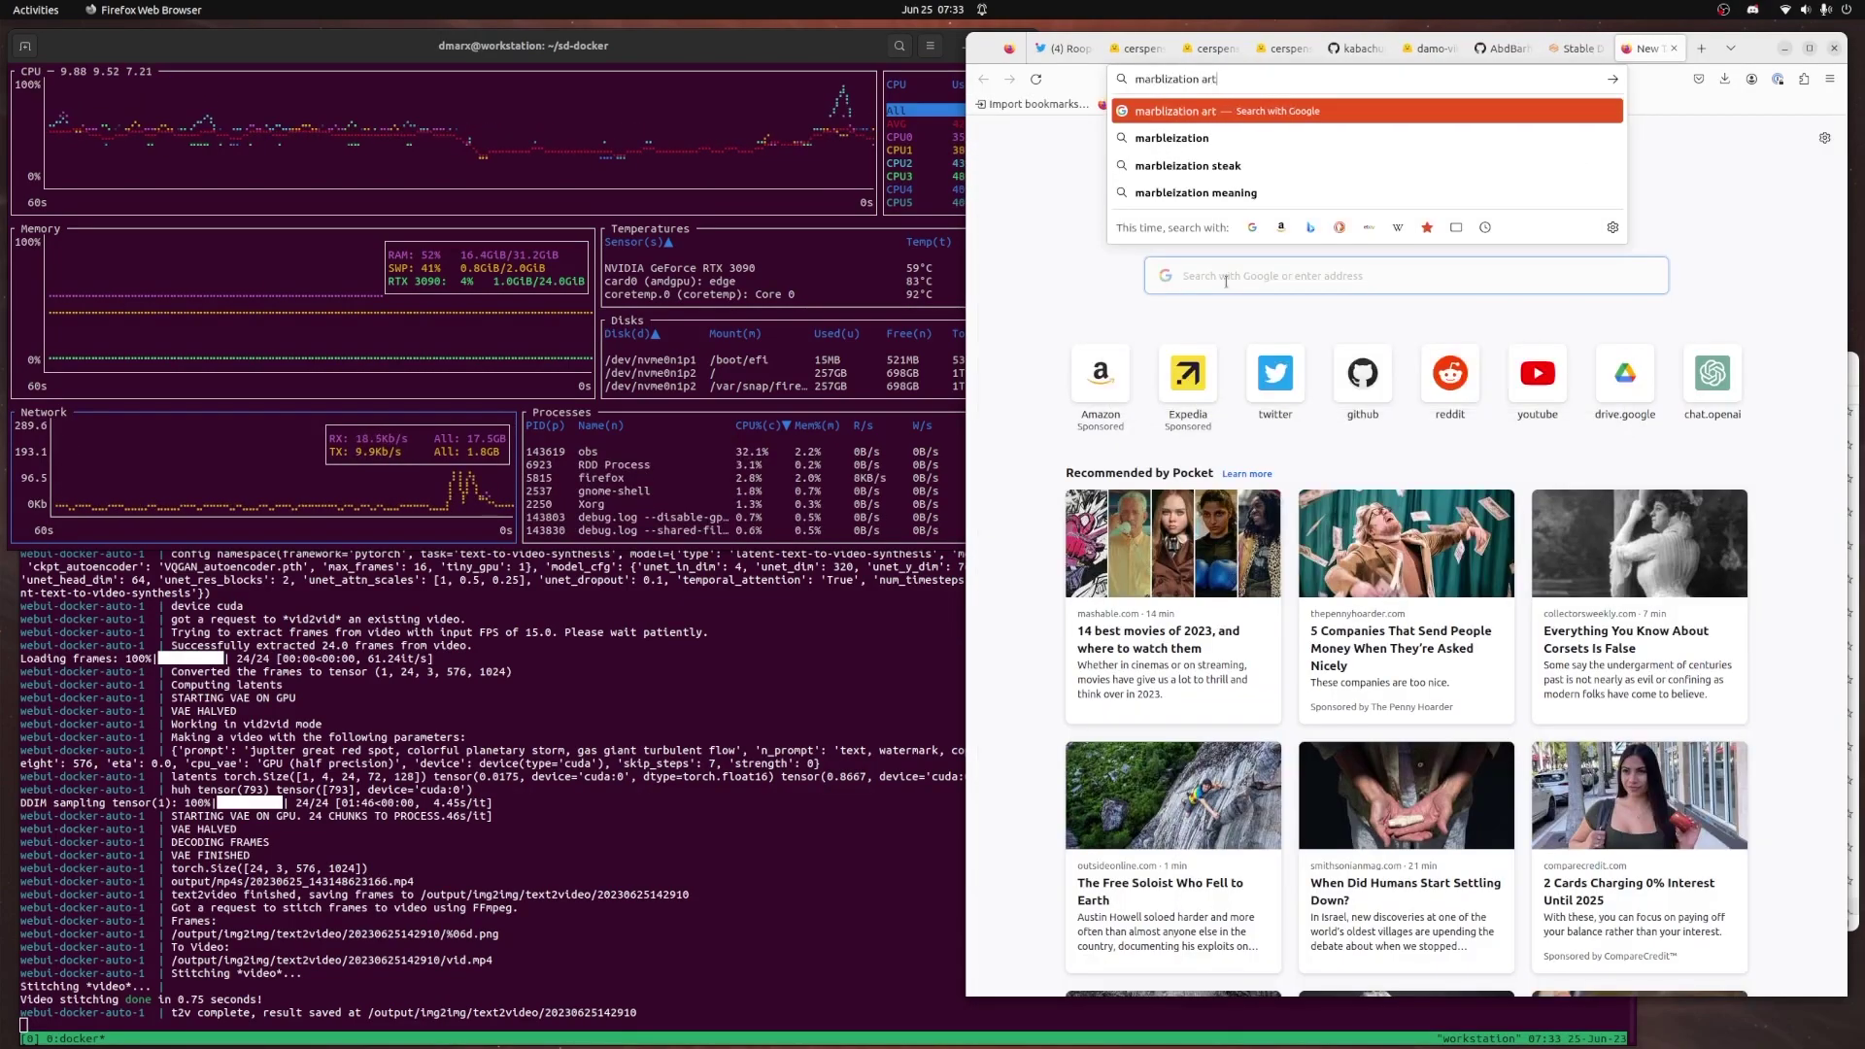
key("Return")
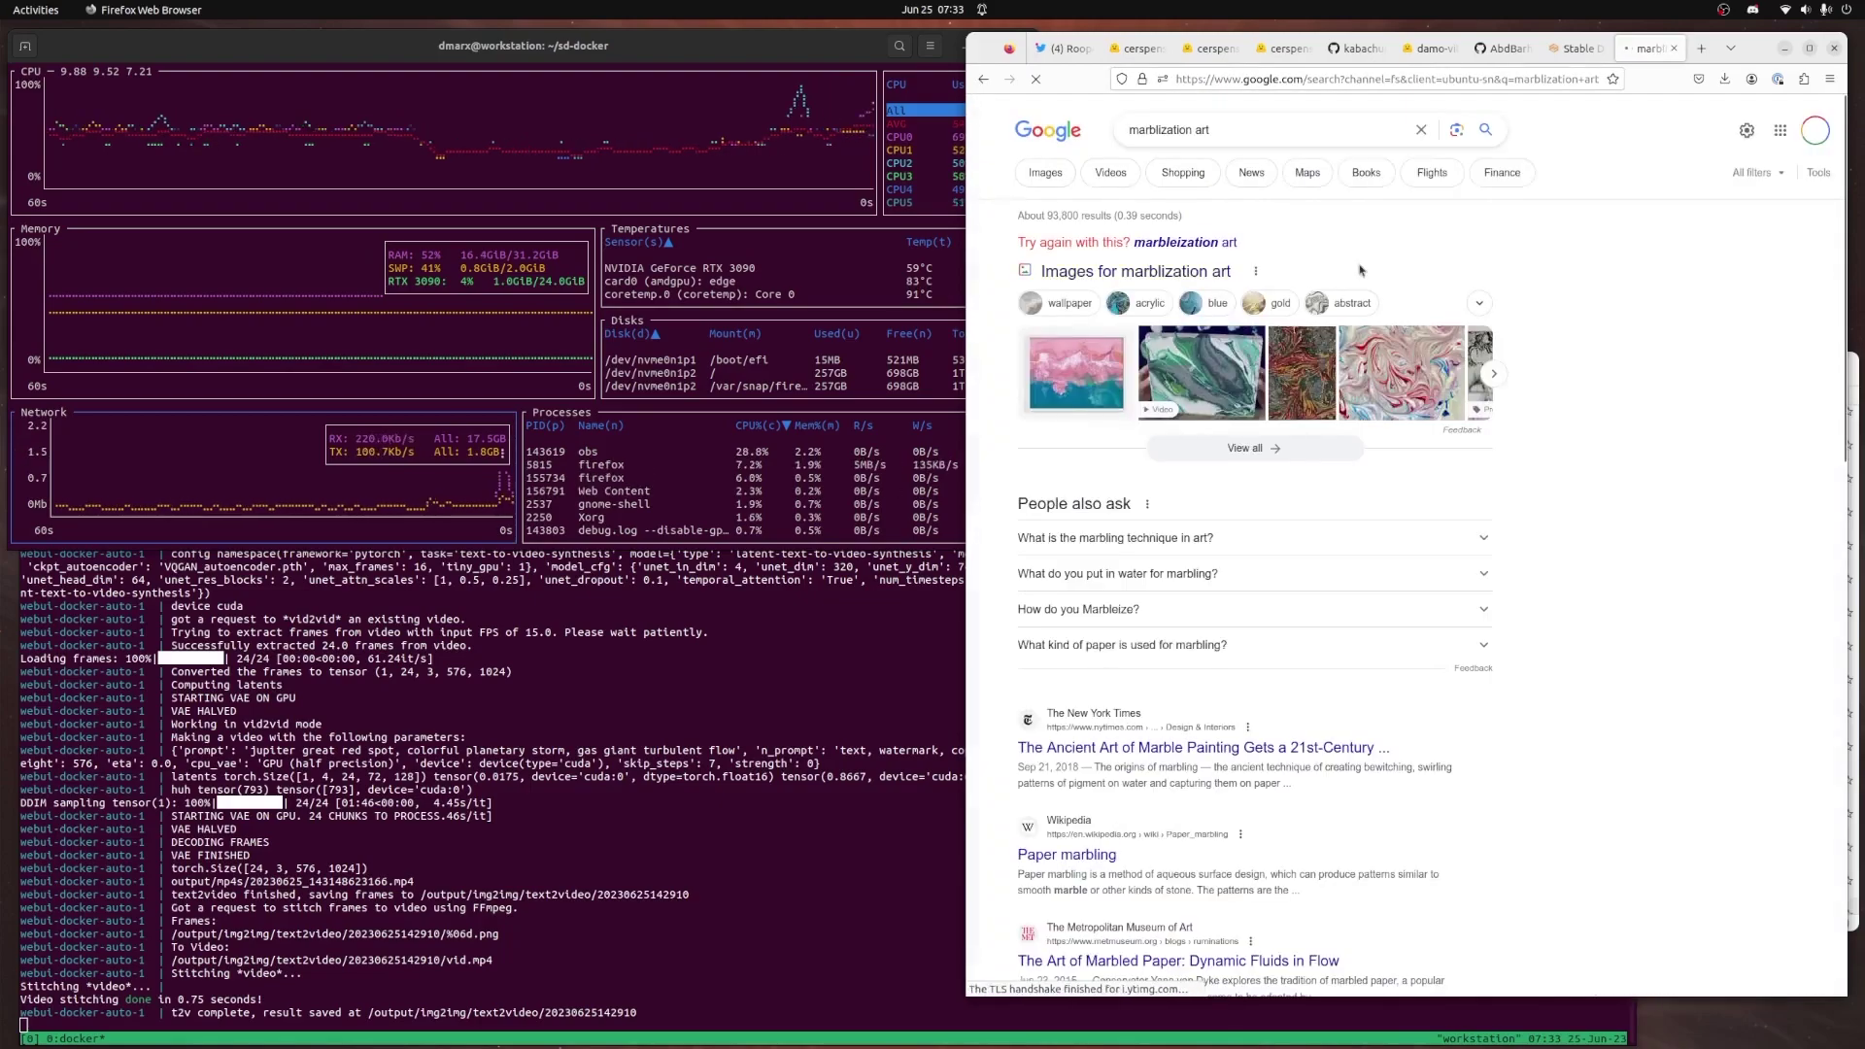
left_click(1403, 373)
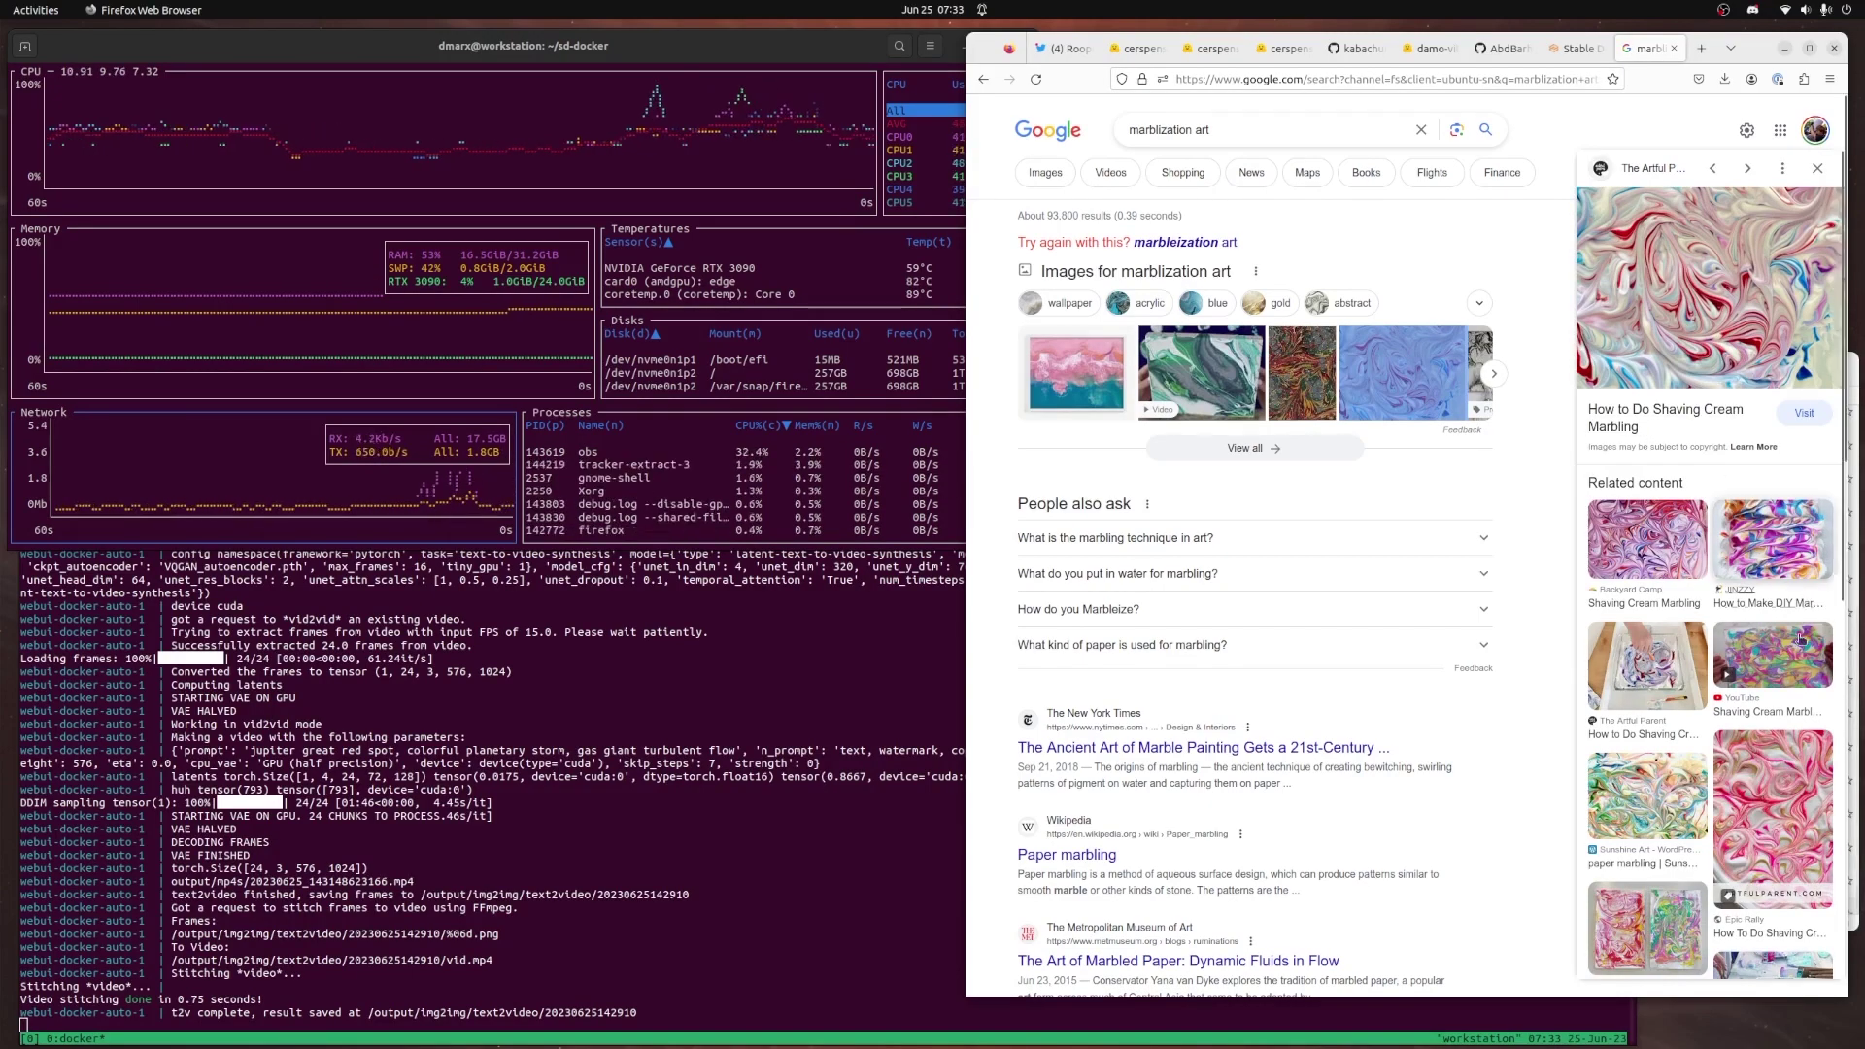
key("ctrl+Page_Up")
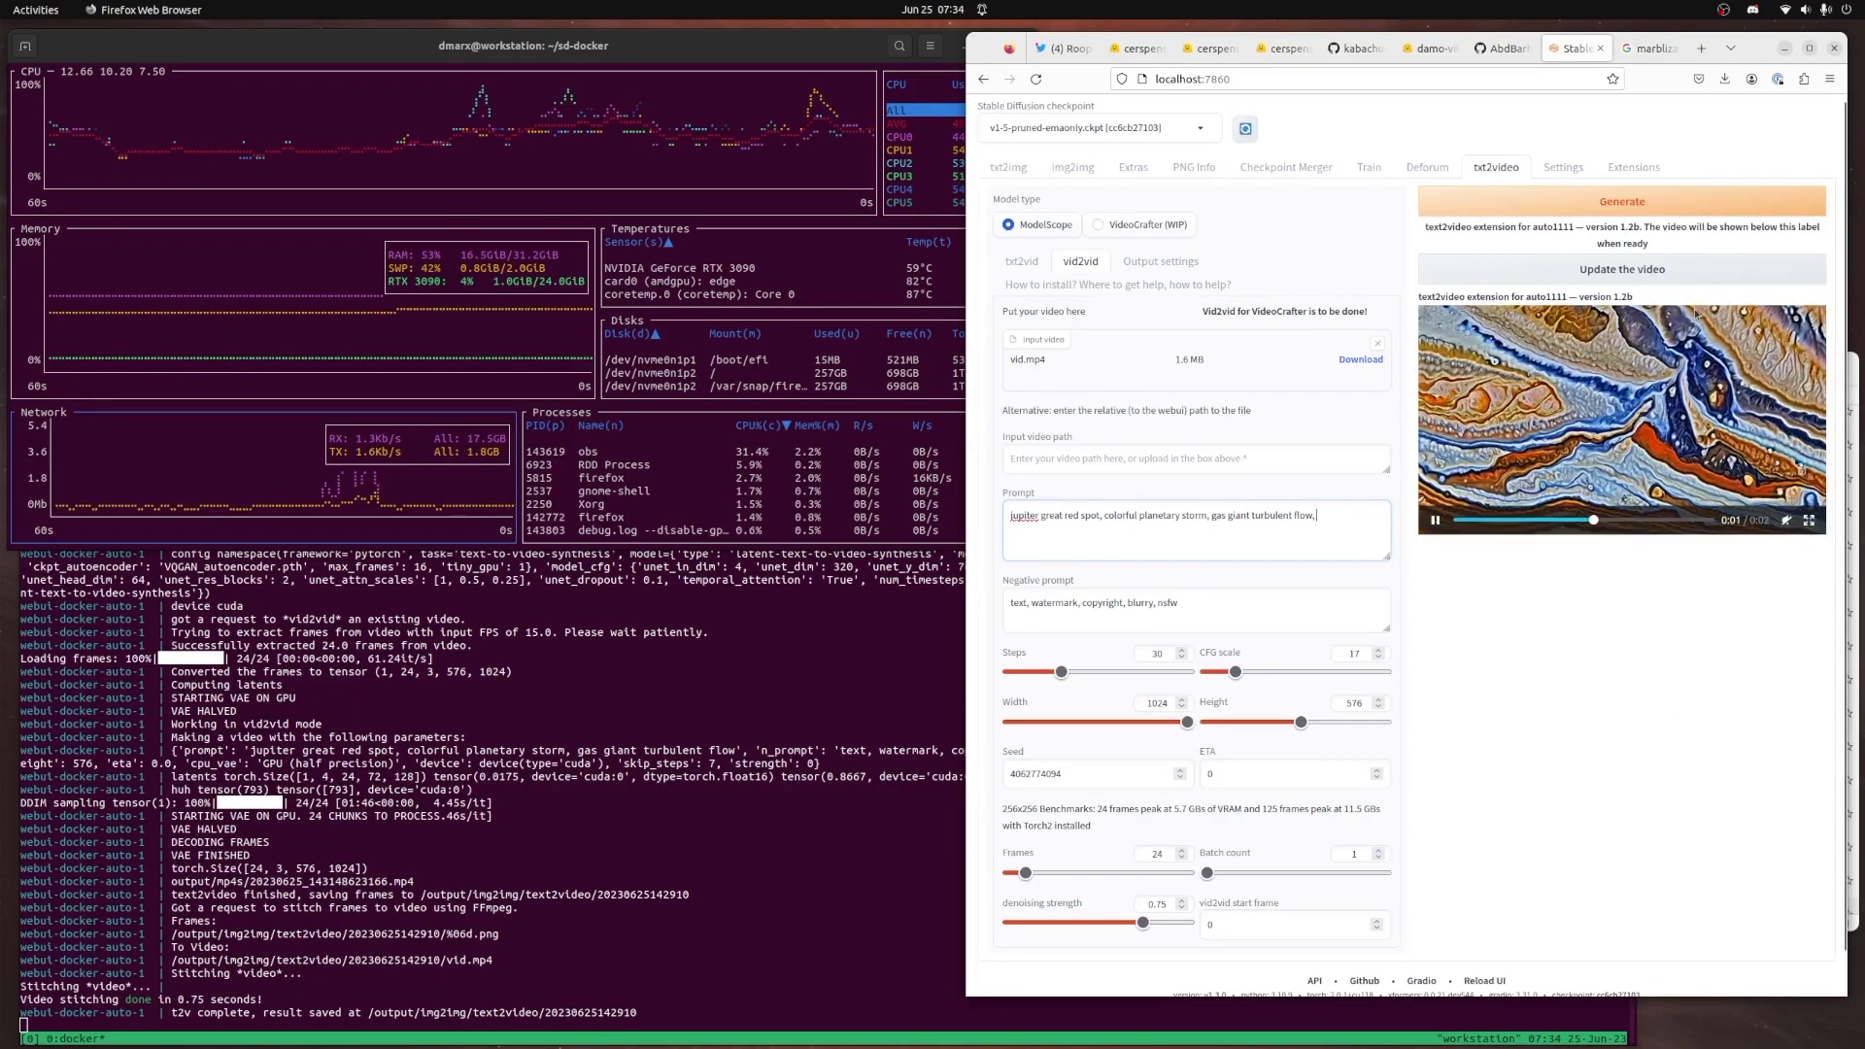
Clear the input video, overwrite Downloads' vid.mp4 with the newest output, and load it as input
left_click(1381, 347)
key("alt+Tab")
left_click_drag(1566, 914, 1094, 963)
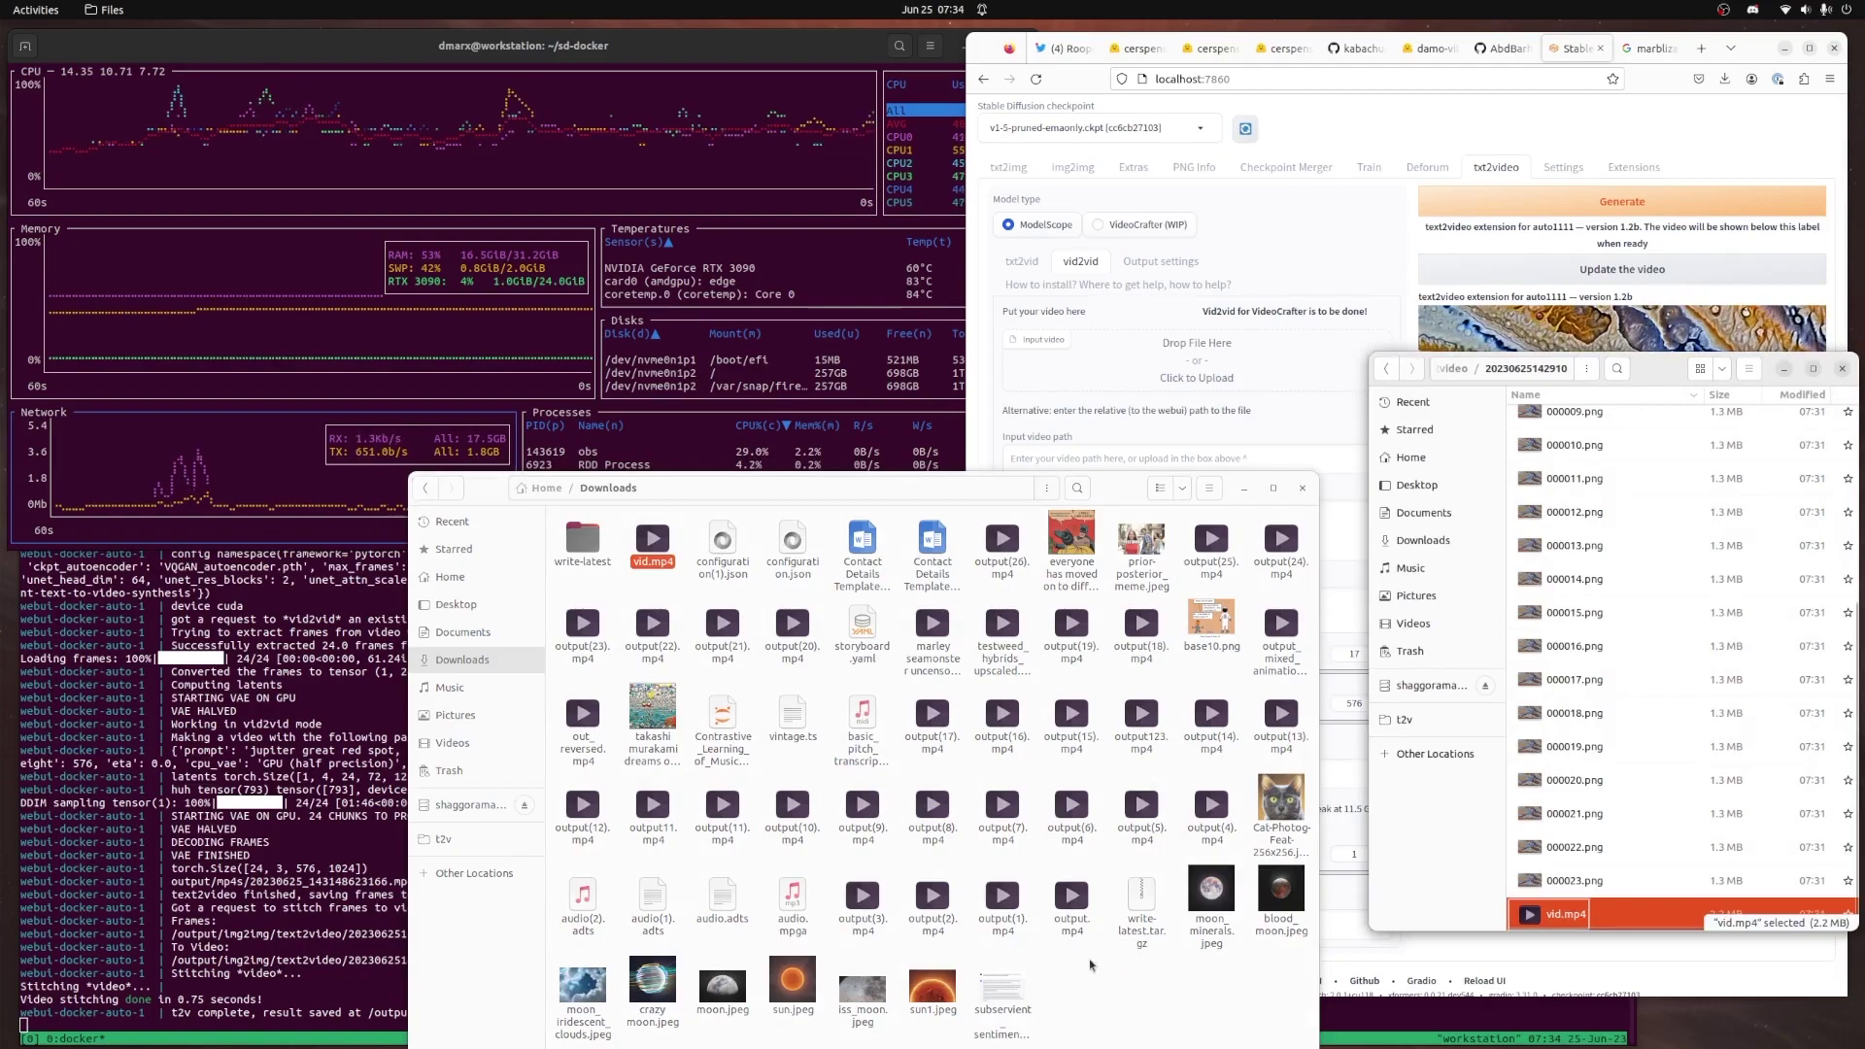
left_click(975, 668)
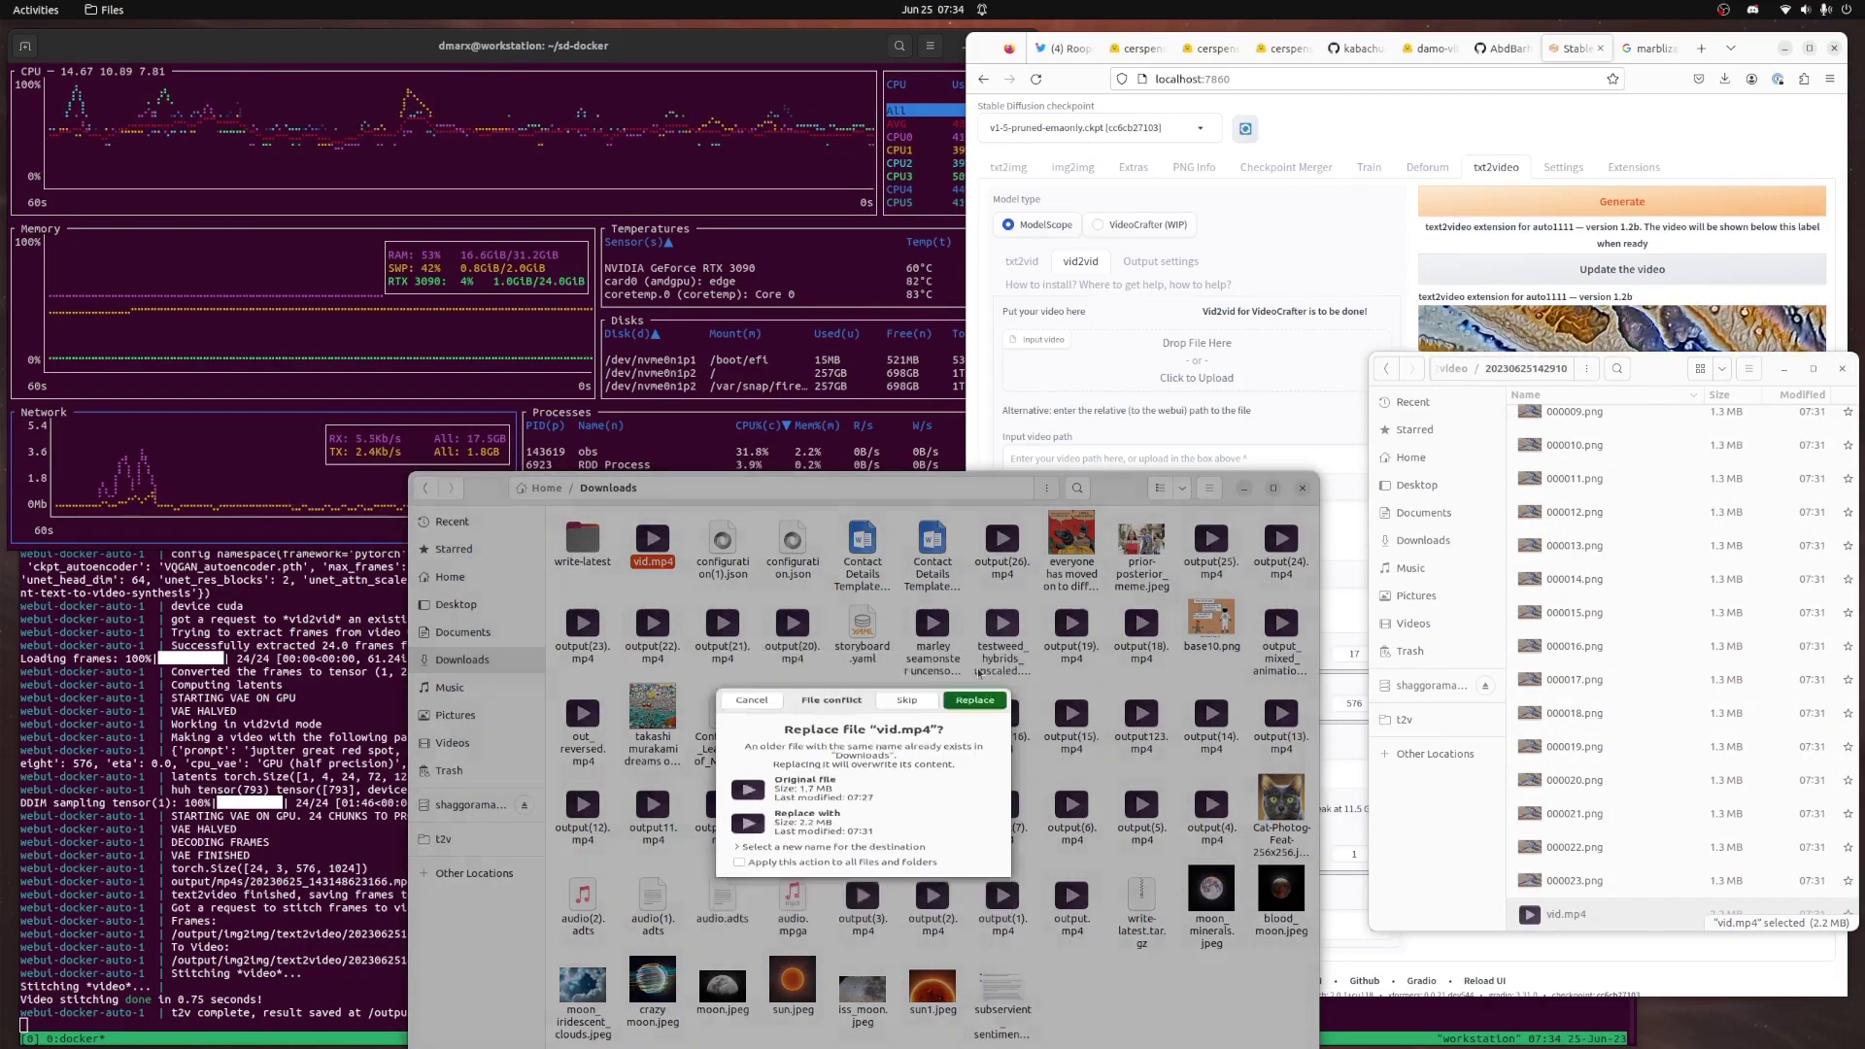
left_click_drag(1234, 504, 1707, 657)
left_click_drag(1126, 690, 1187, 369)
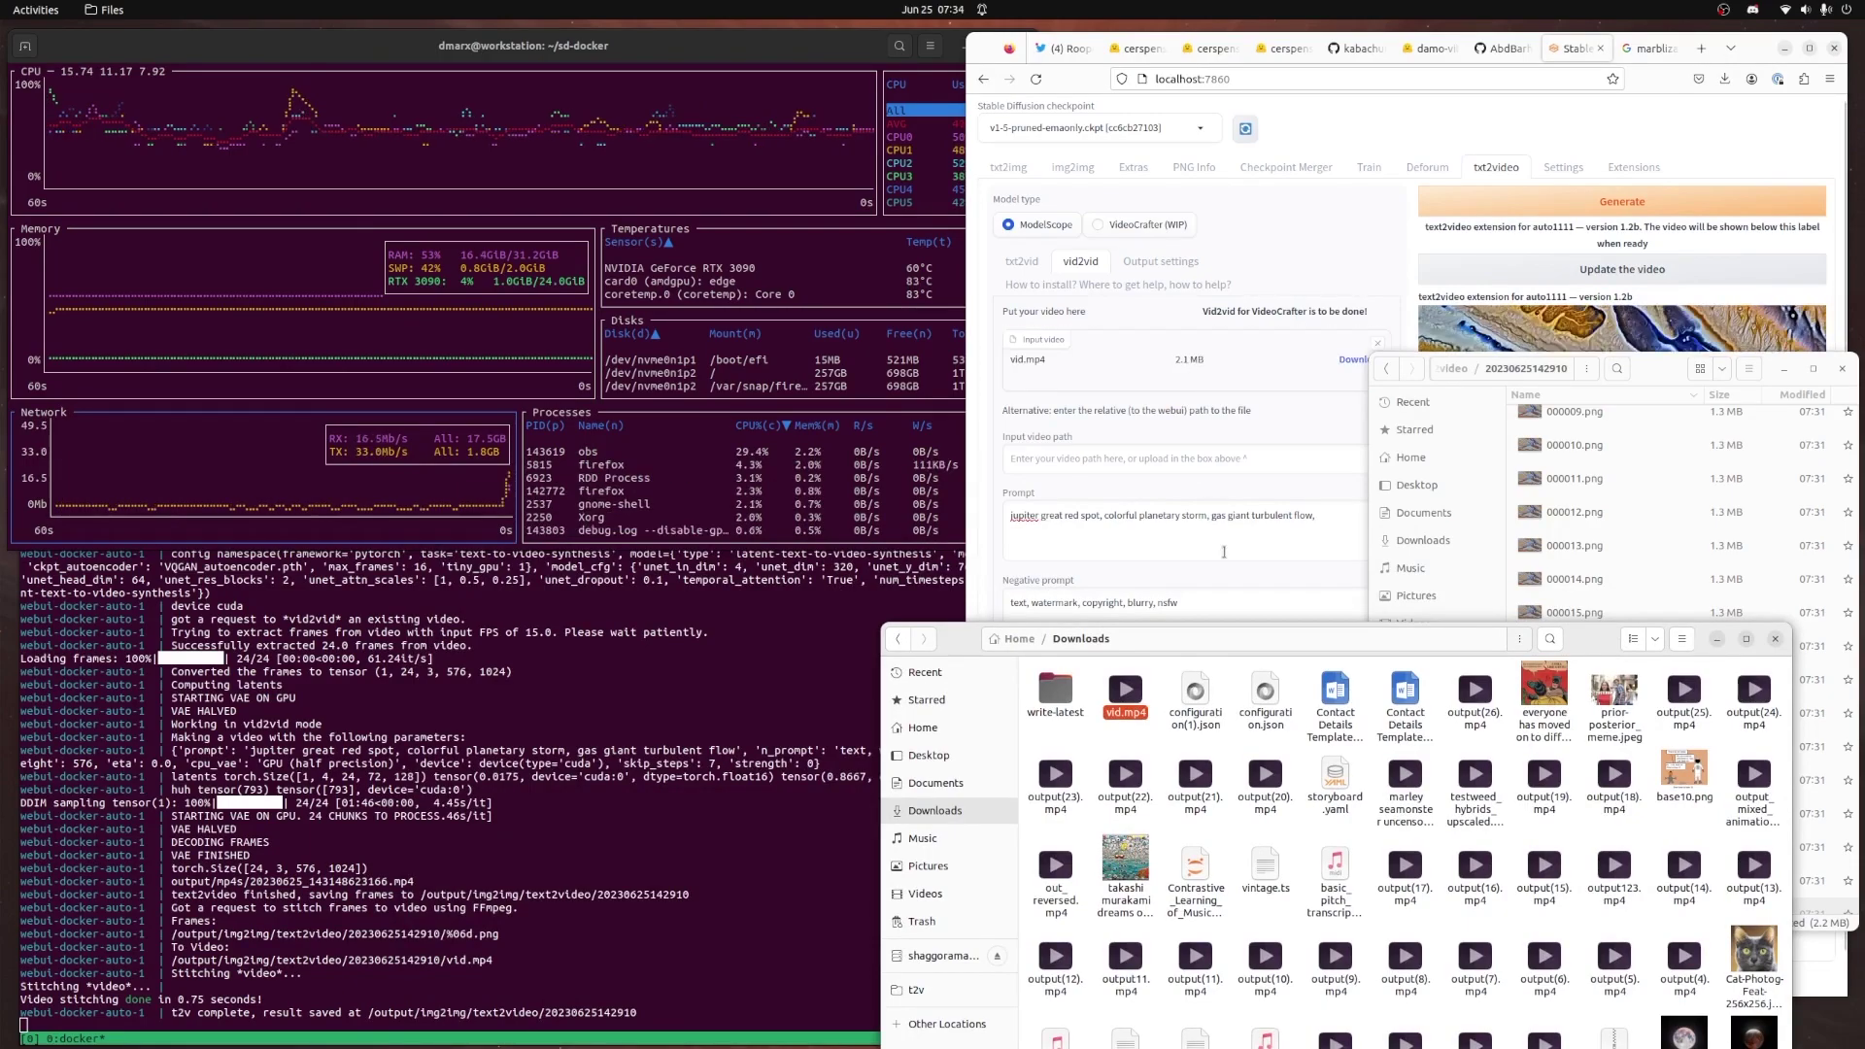
Return to the browser, check the shaving cream marbling search tab, then focus the web UI prompt
left_click(1651, 47)
left_click(1571, 48)
left_click(1270, 502)
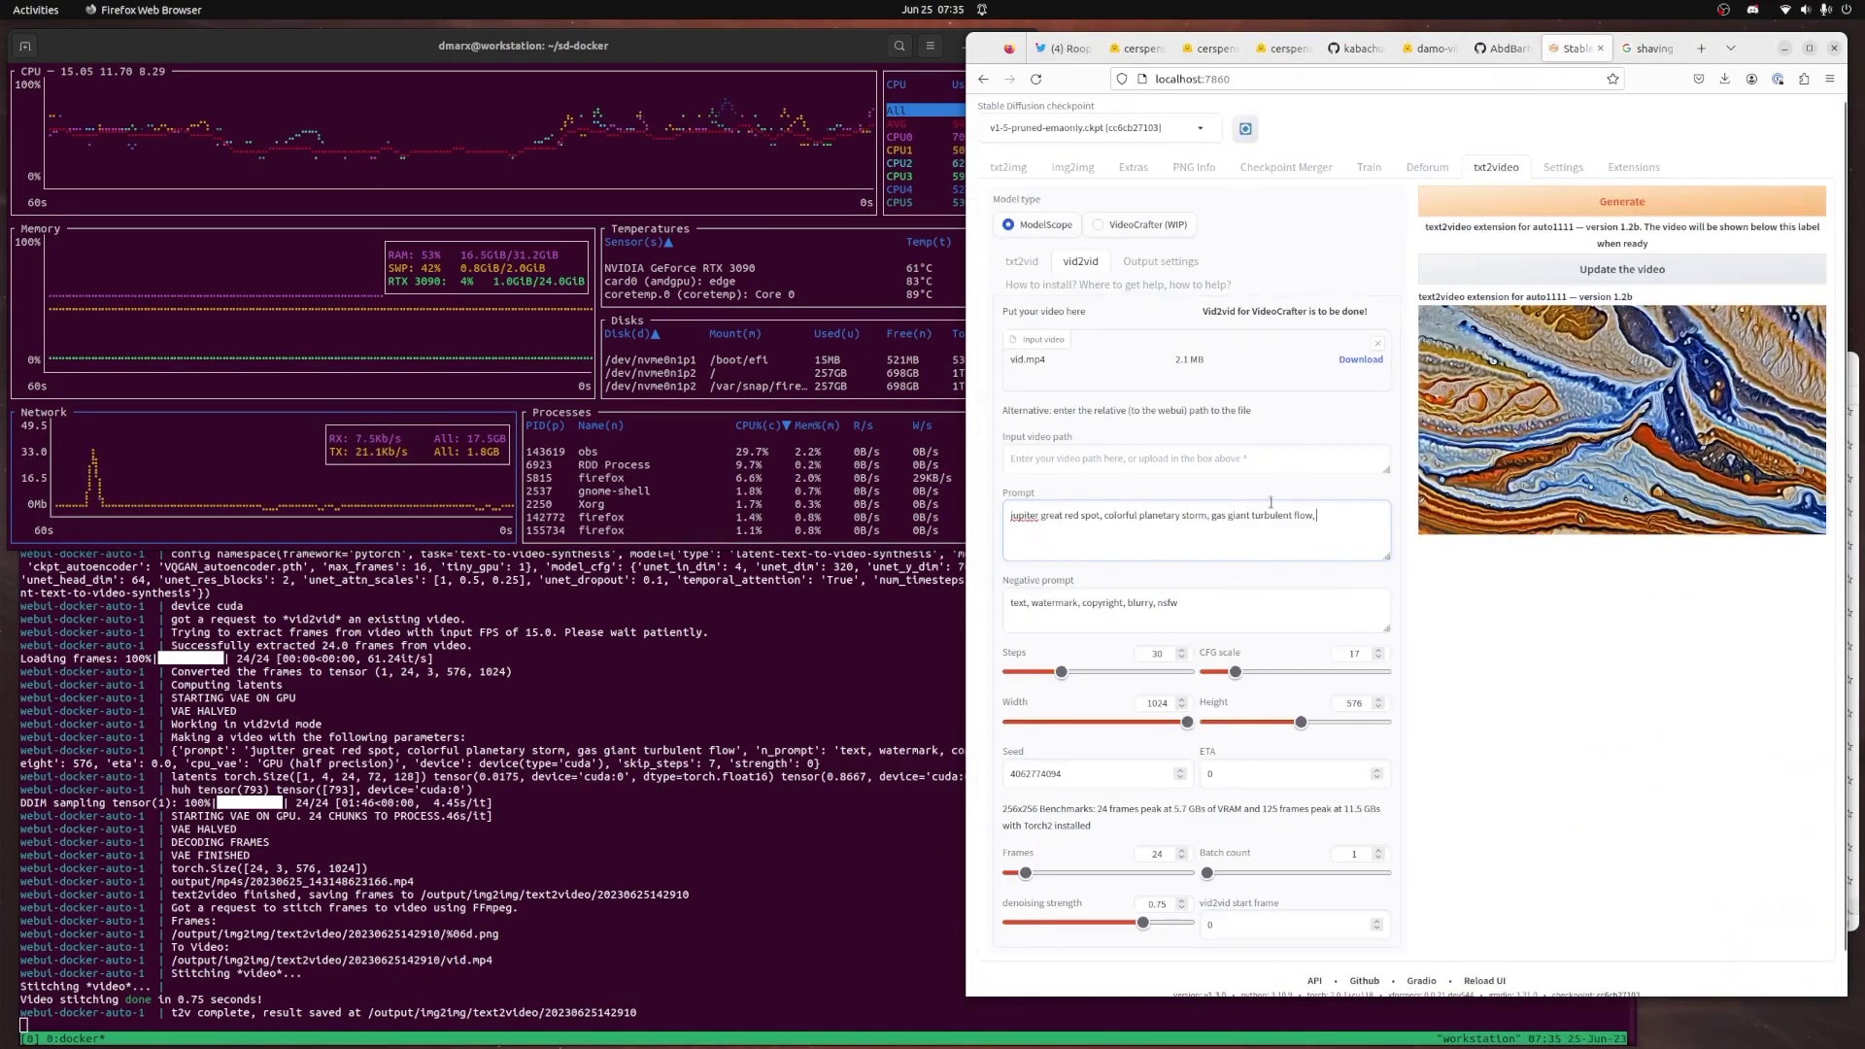
Browse the crystal flame and opal image results and the gem society opal colour-pattern article
left_click(1651, 48)
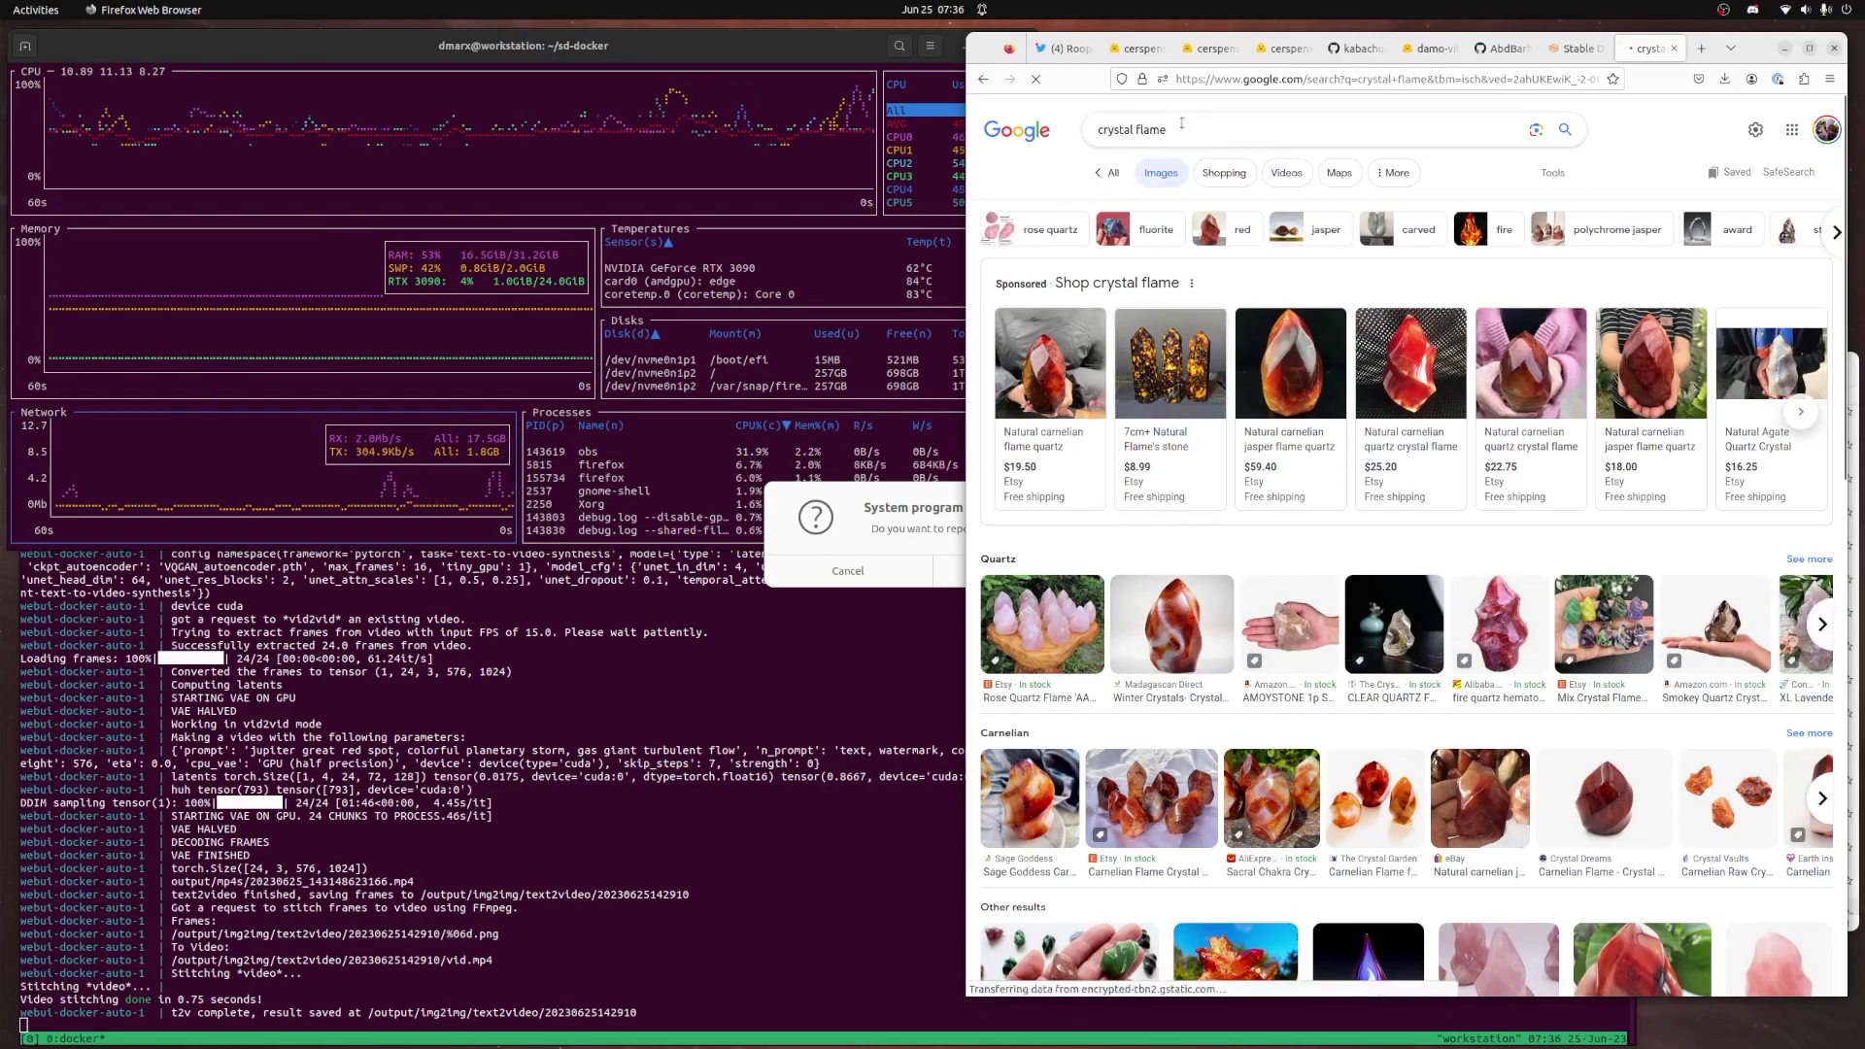
key("alt+Left")
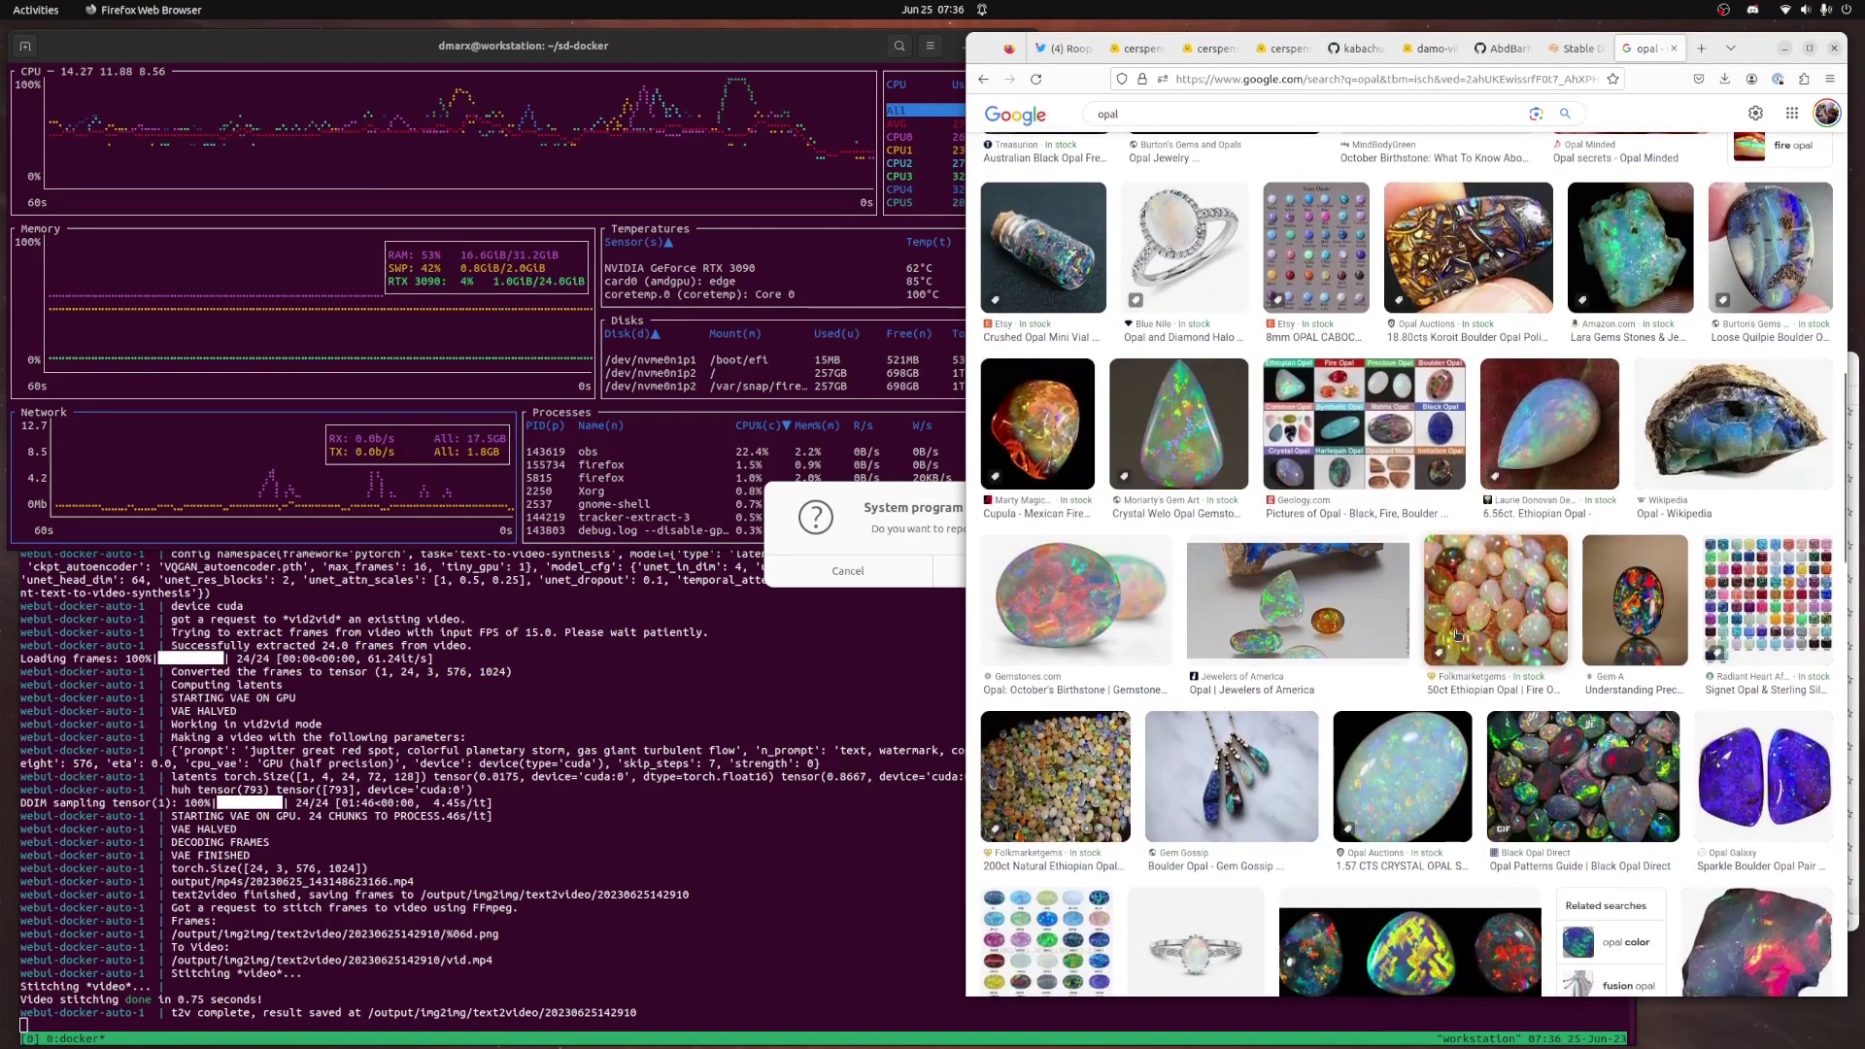
key("alt+Left")
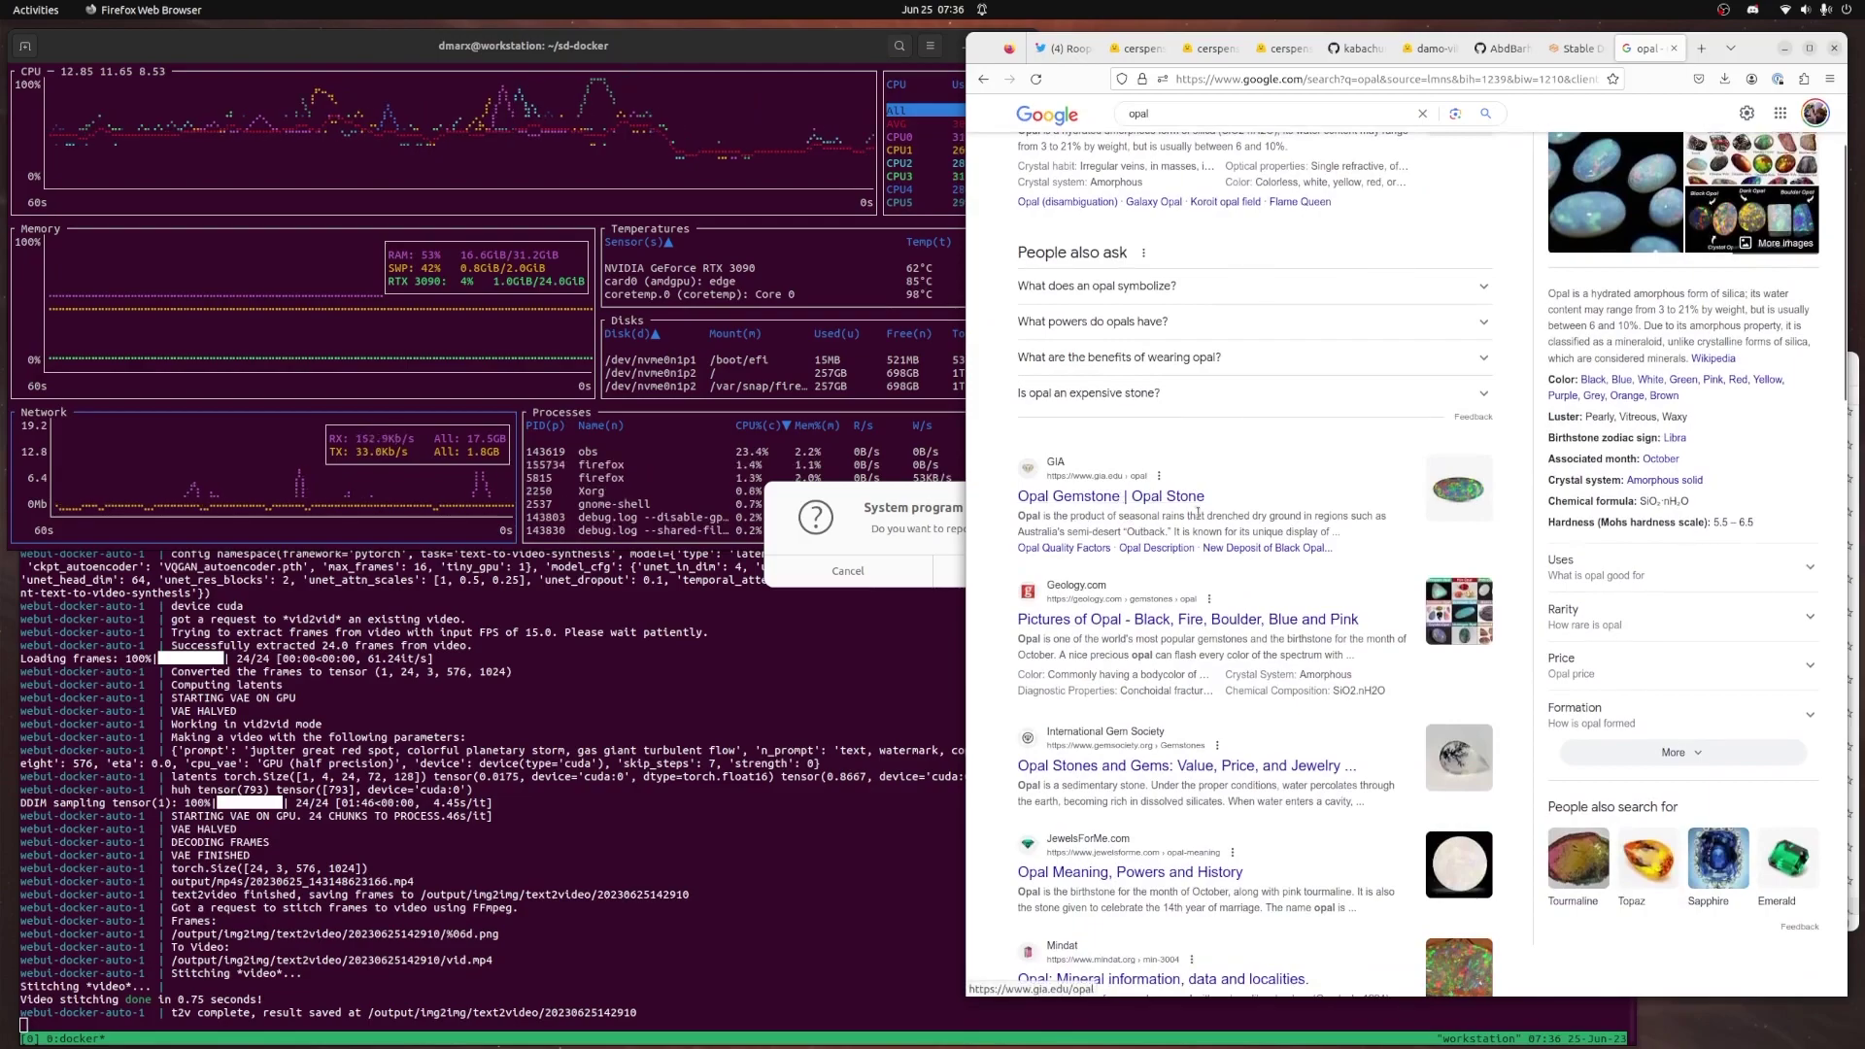
key("alt+Left")
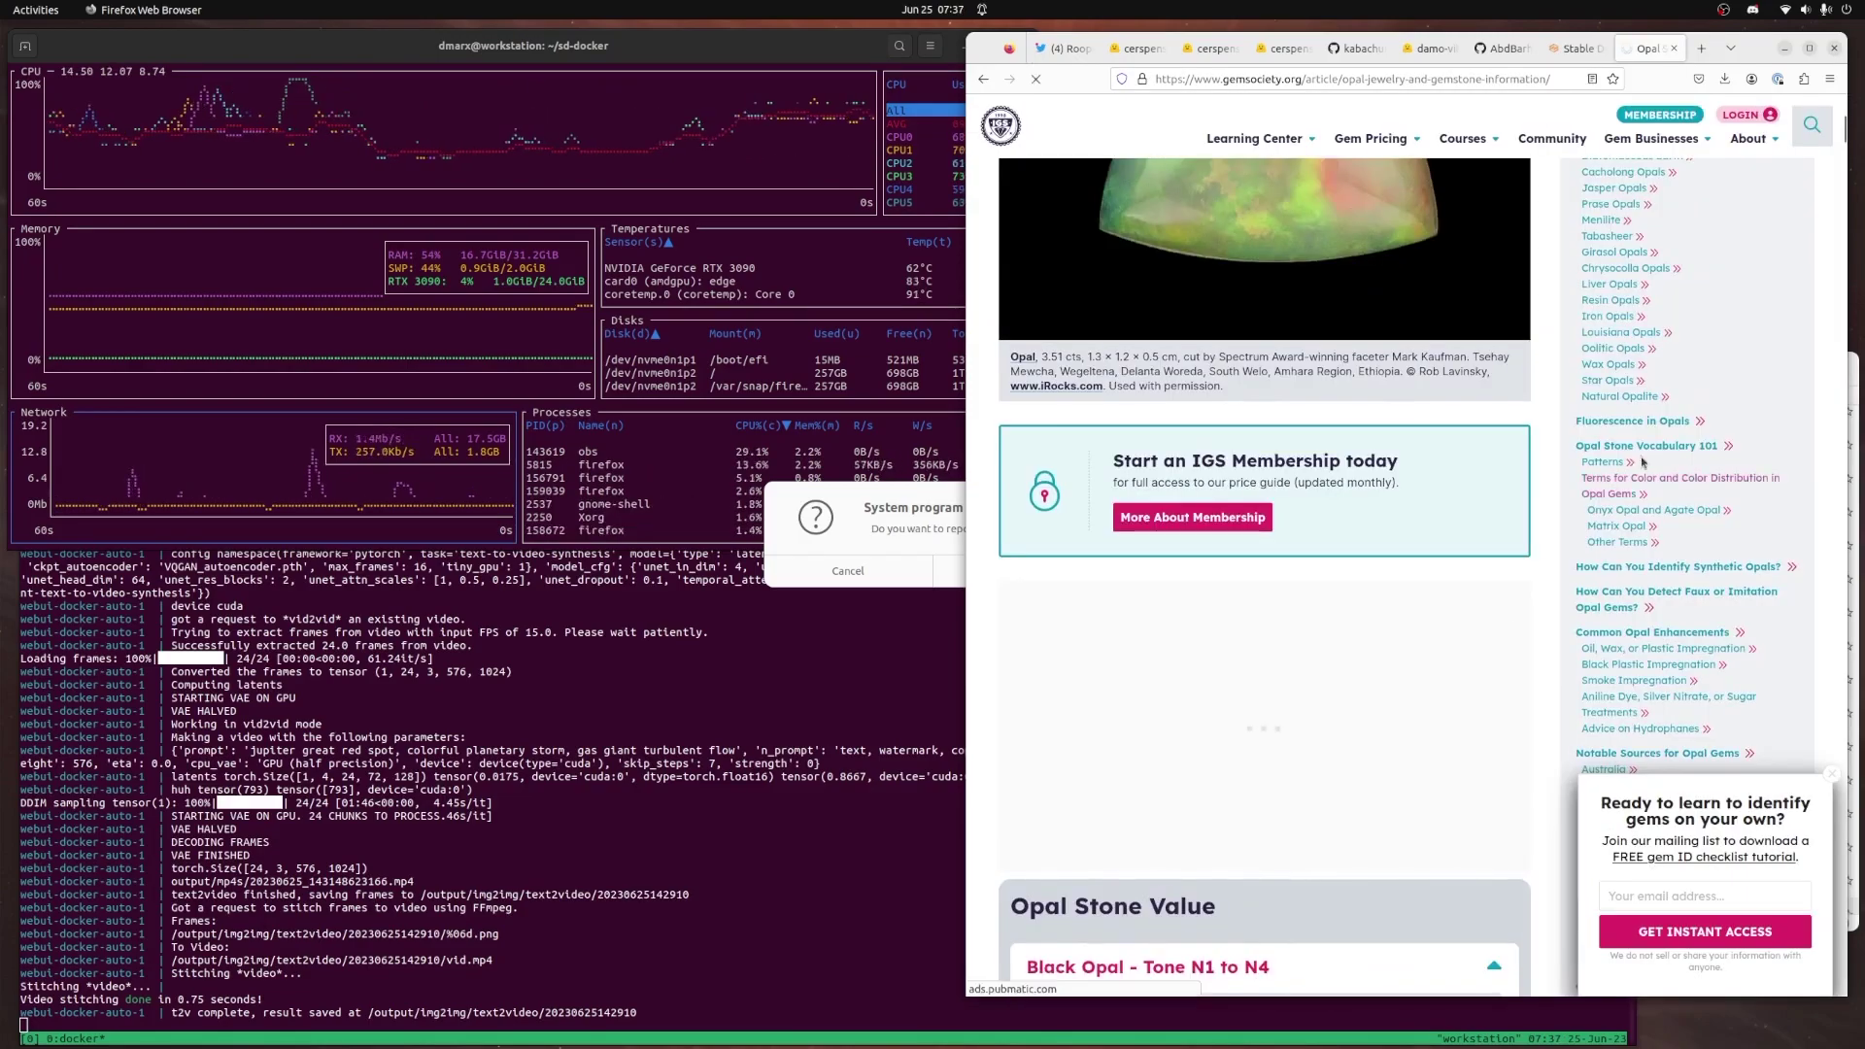
left_click(1651, 478)
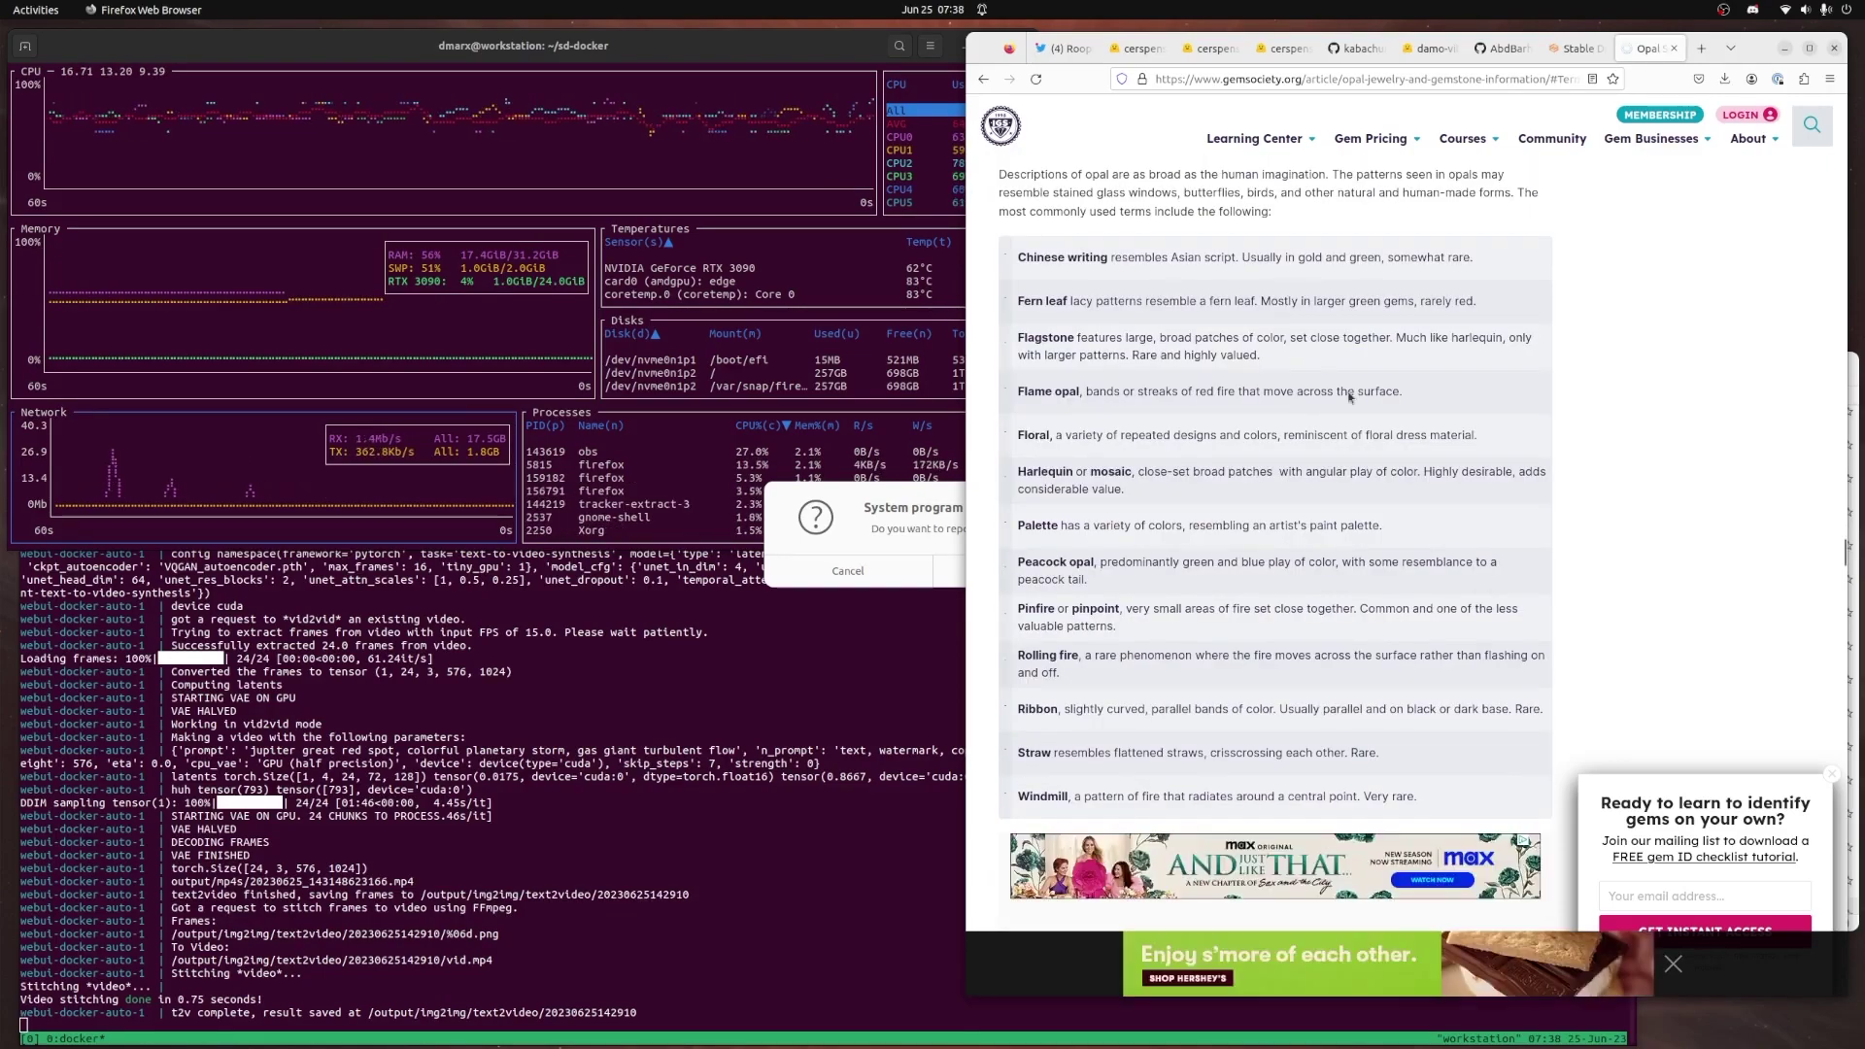
In the web UI prompt, remove and retype 'crystal geode' after the new marbling and flame opal terms
key("ctrl+Page_Up")
key("ctrl+shift+Left")
key("ctrl+shift+Left")
key("BackSpace")
key("End")
type("crystal geode")
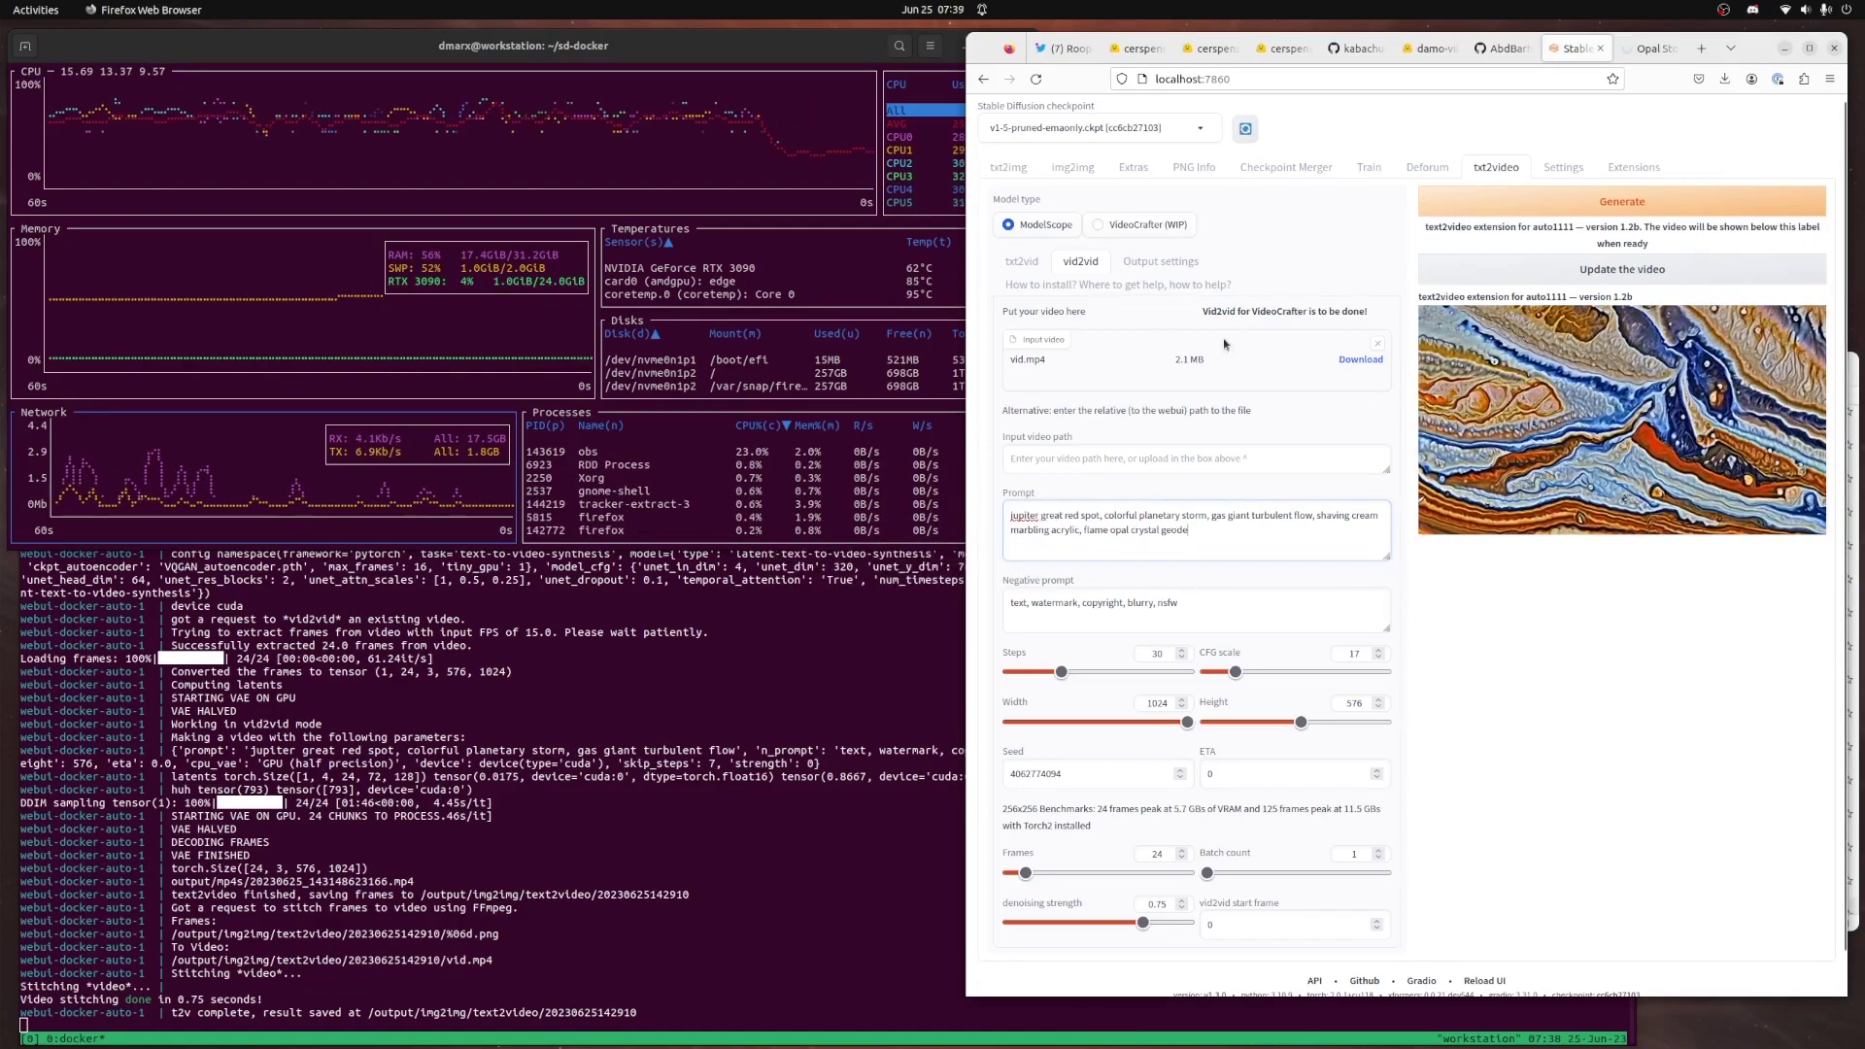
Start the 1024x576 vid2vid pass with the shaving cream marbling and flame opal prompt, then review the new terms
mouse_move(1512, 515)
key("ctrl+Return")
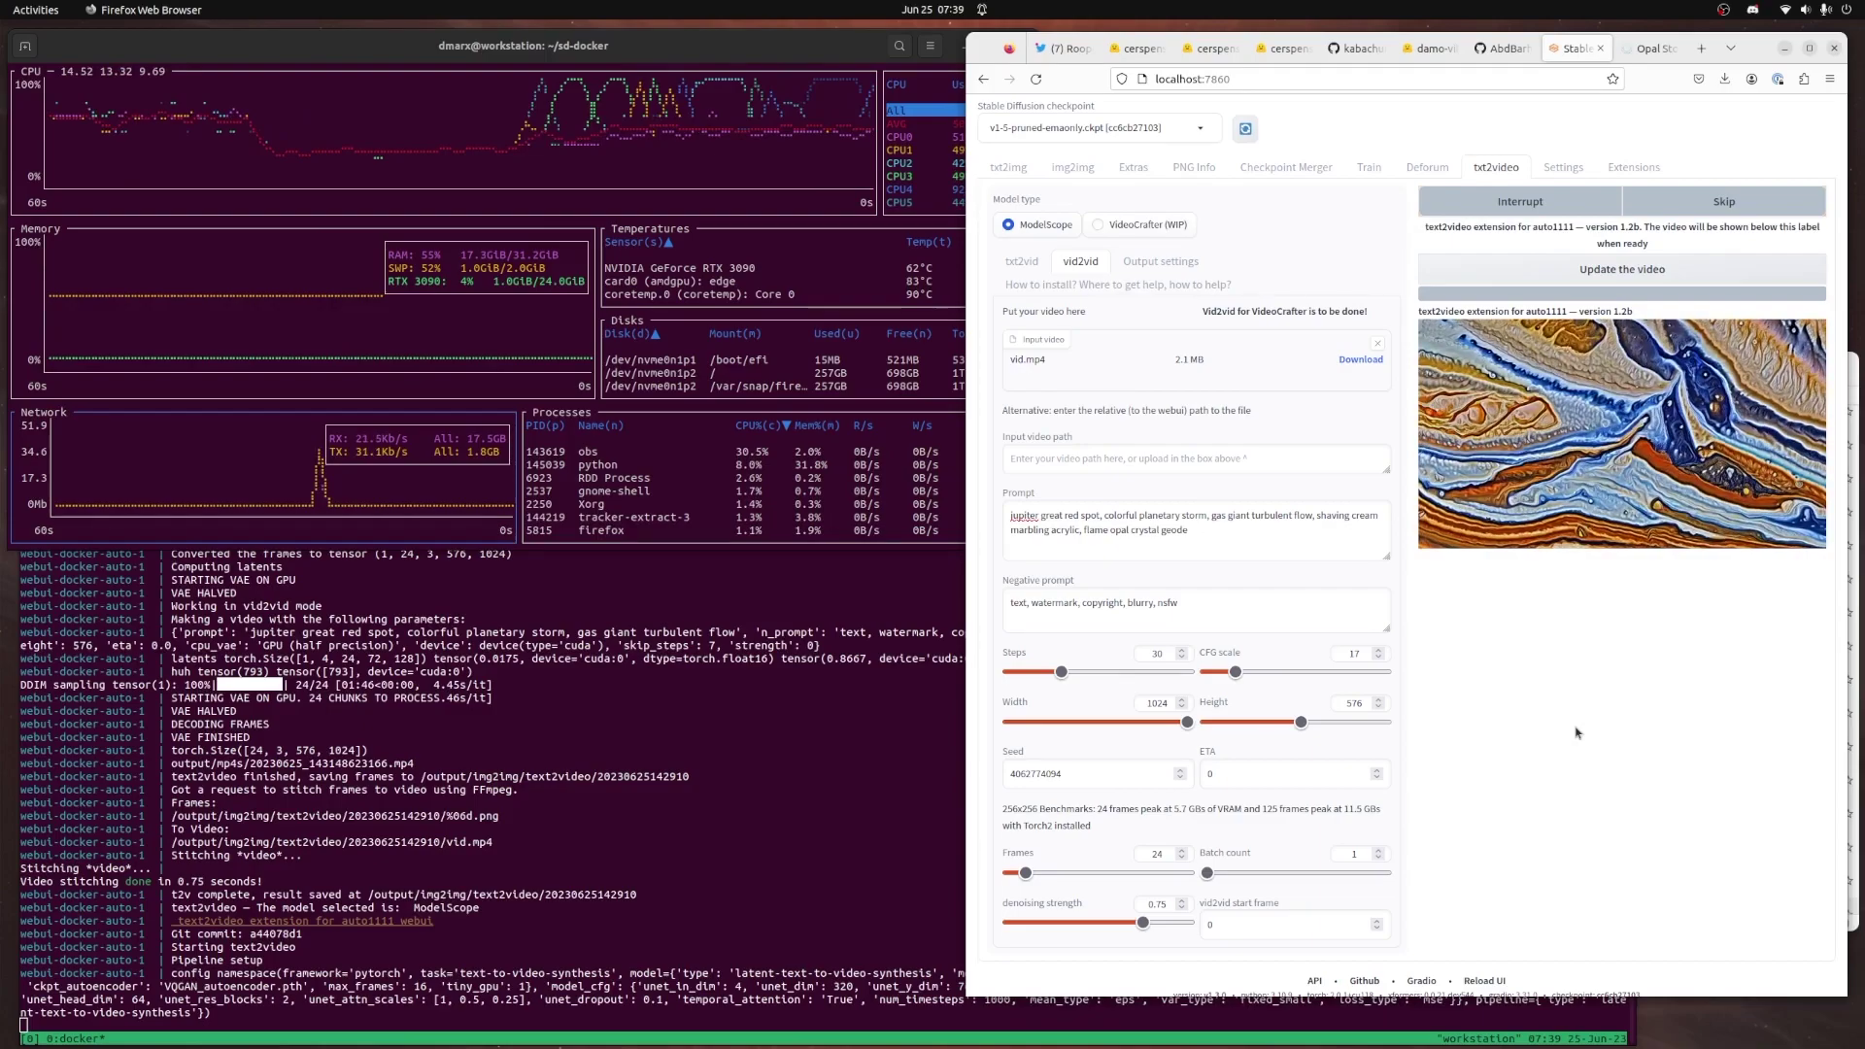
mouse_move(1318, 516)
left_mouse_down()
mouse_move(1189, 530)
mouse_move(1336, 530)
left_mouse_up()
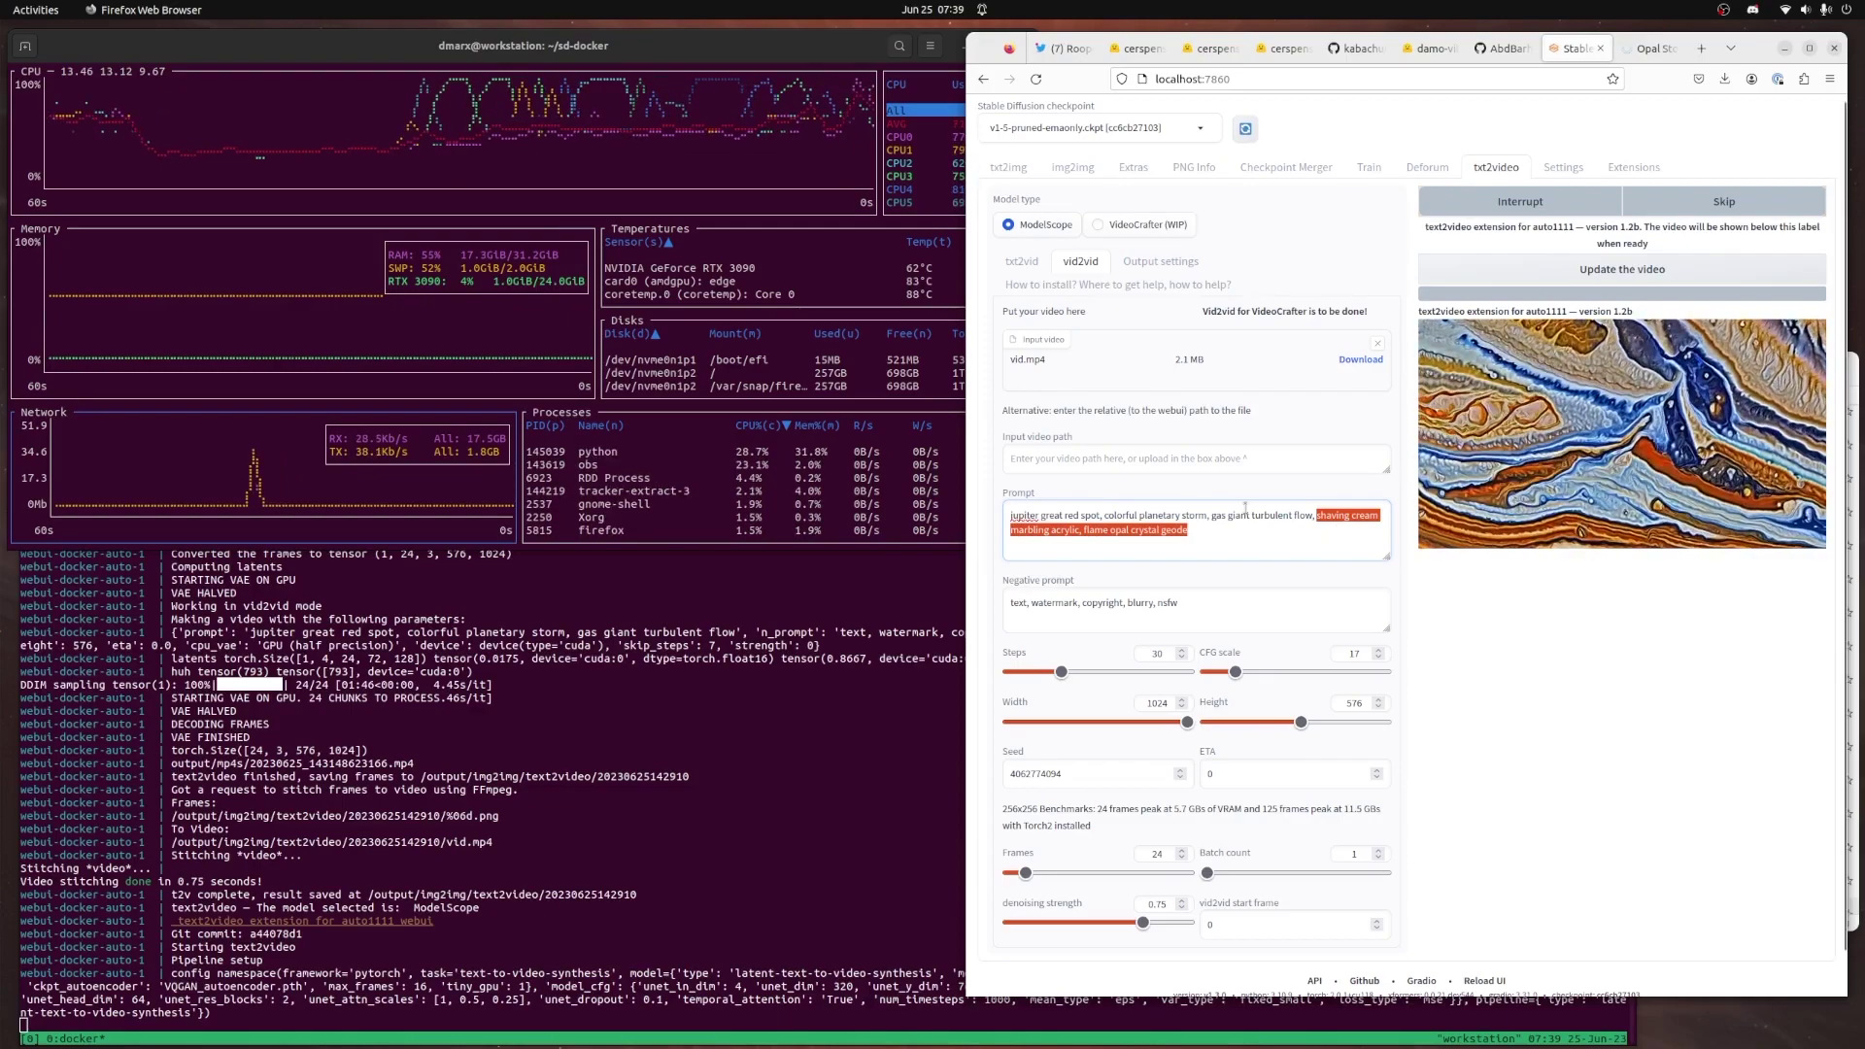
left_click(1530, 778)
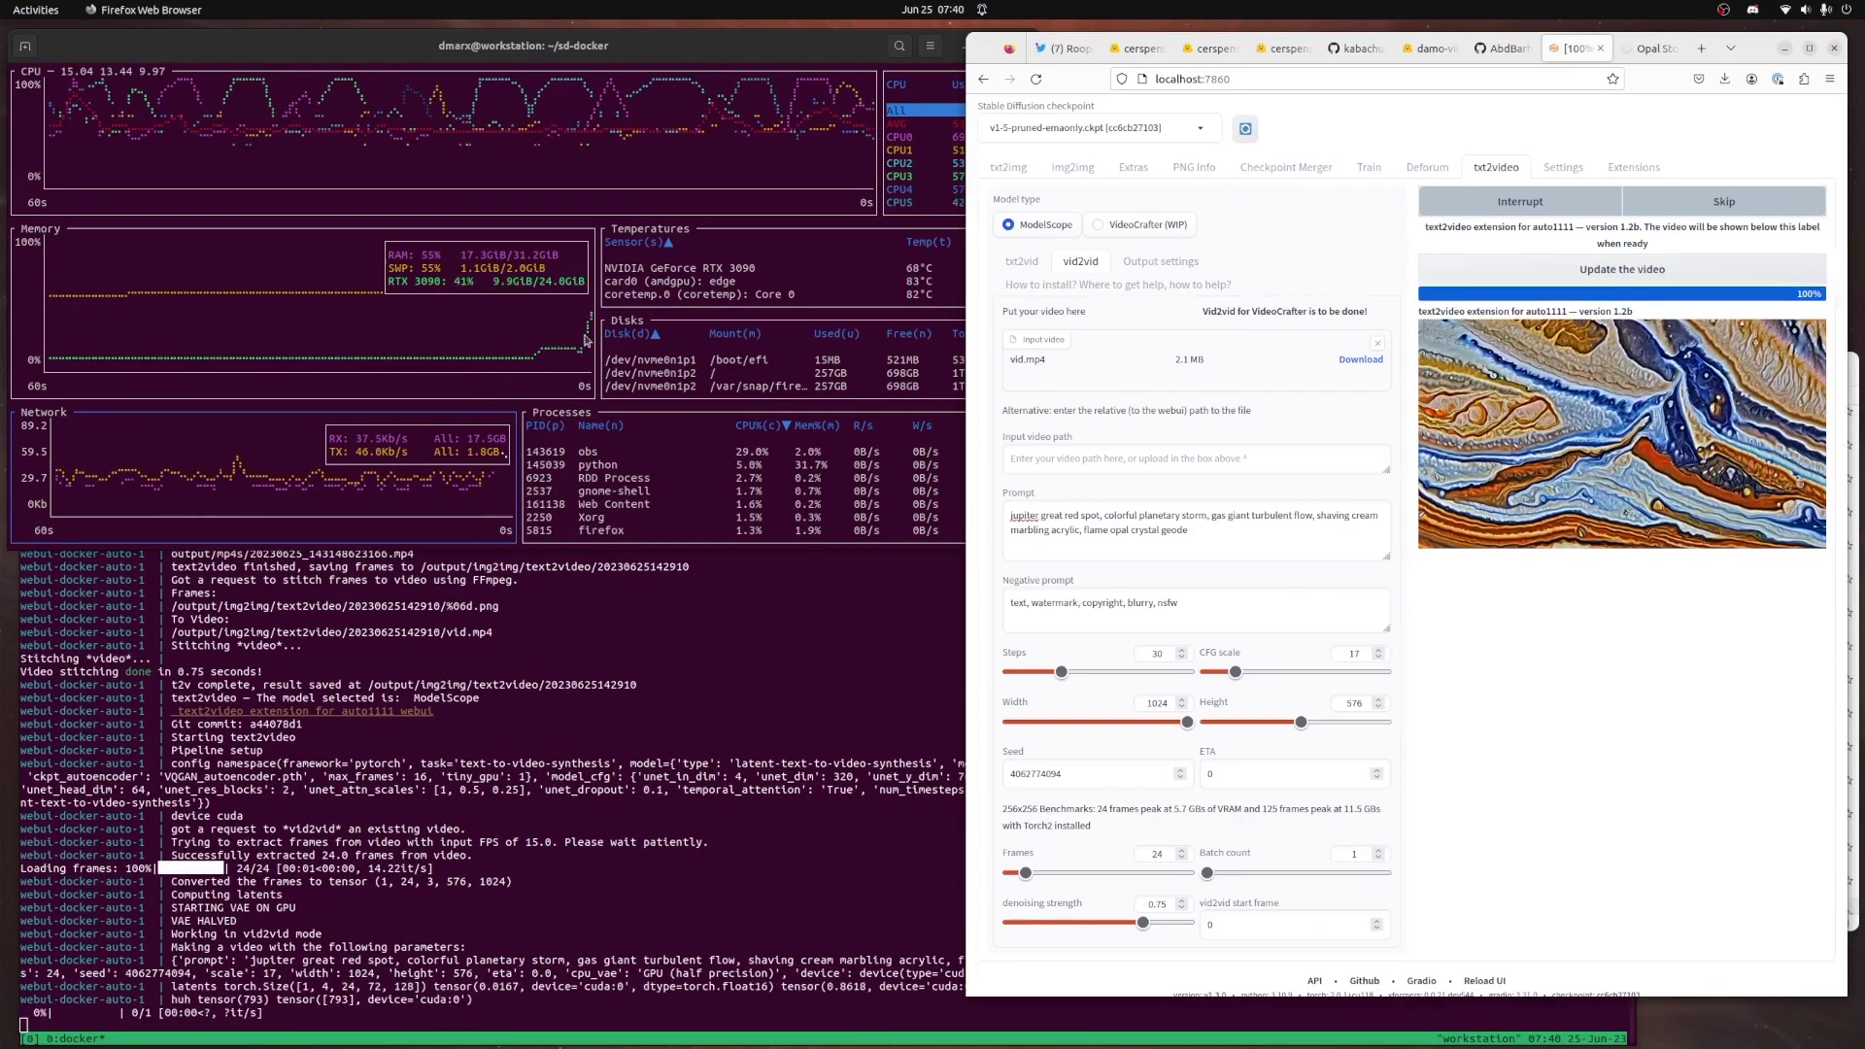
Check the text-to-video settings and img2vid options, then load the latest marbled Jupiter clip into the preview
left_click(1021, 270)
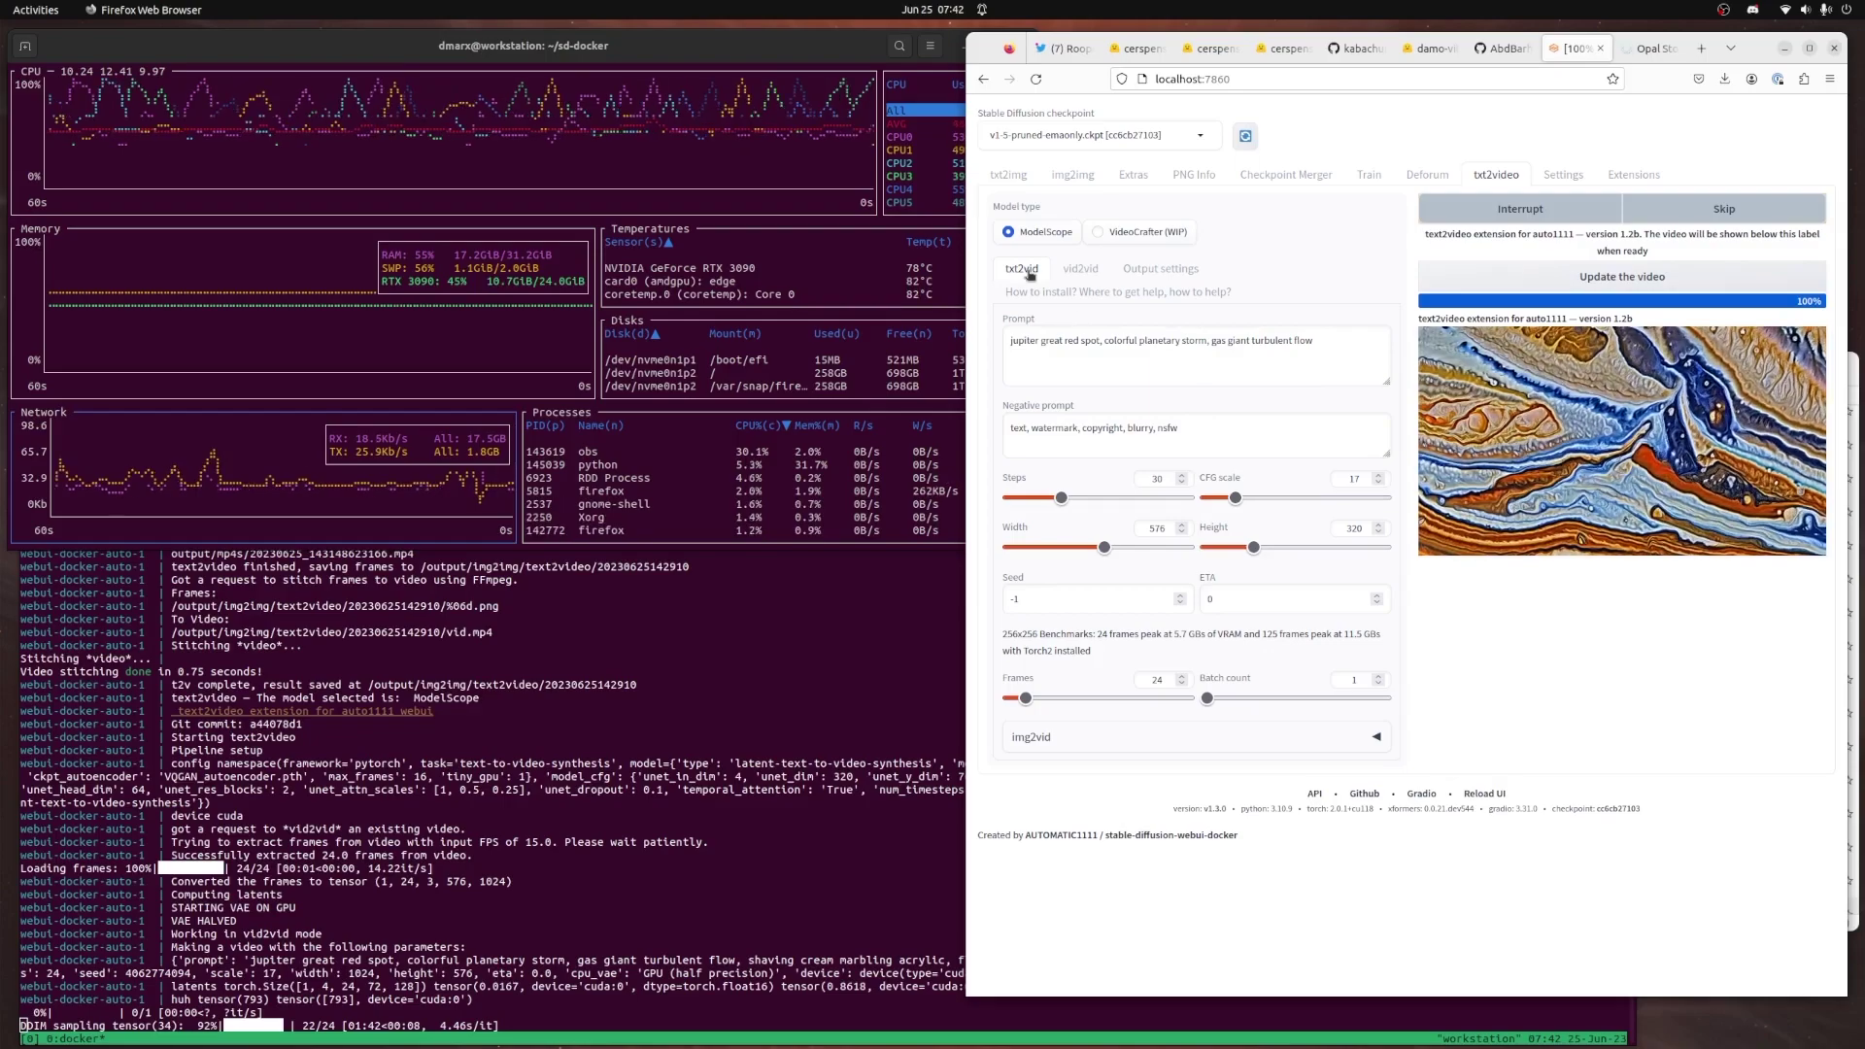
left_click(1377, 738)
scroll(1442, 705, "down", 3)
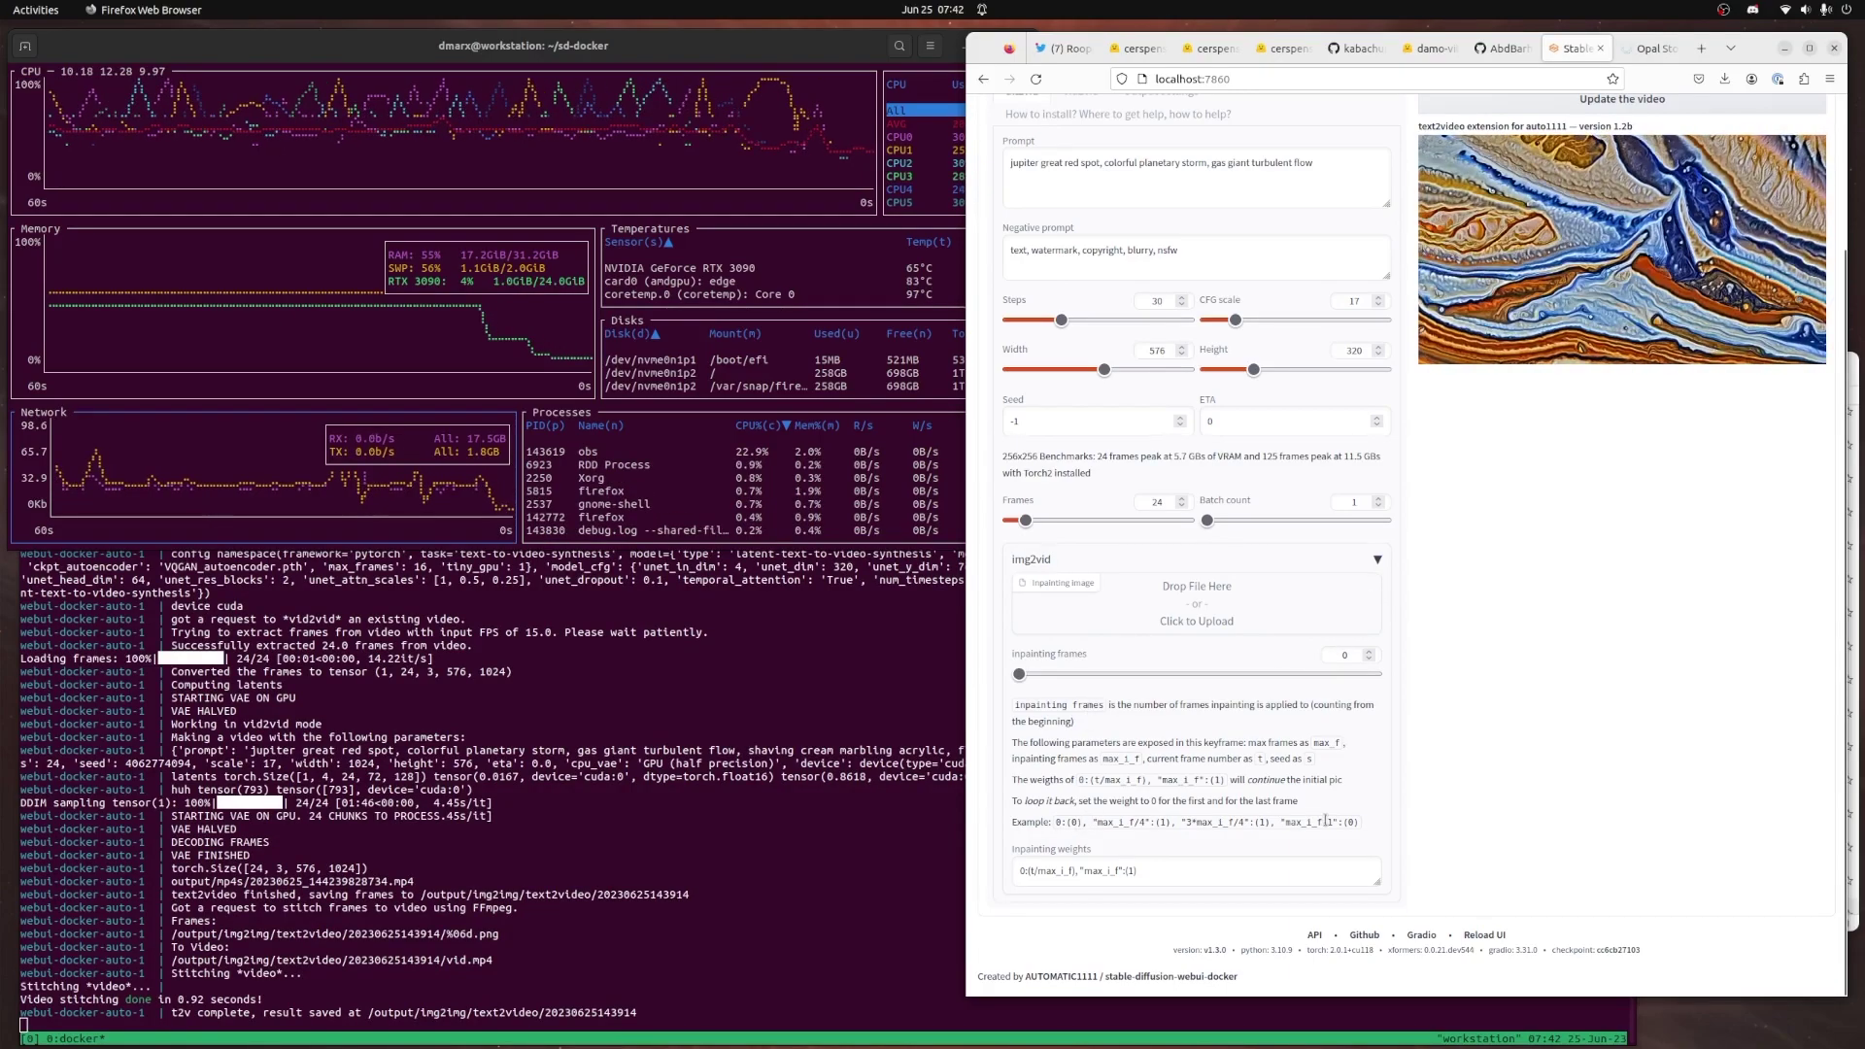
scroll(1443, 335, "up", 3)
left_click(1622, 277)
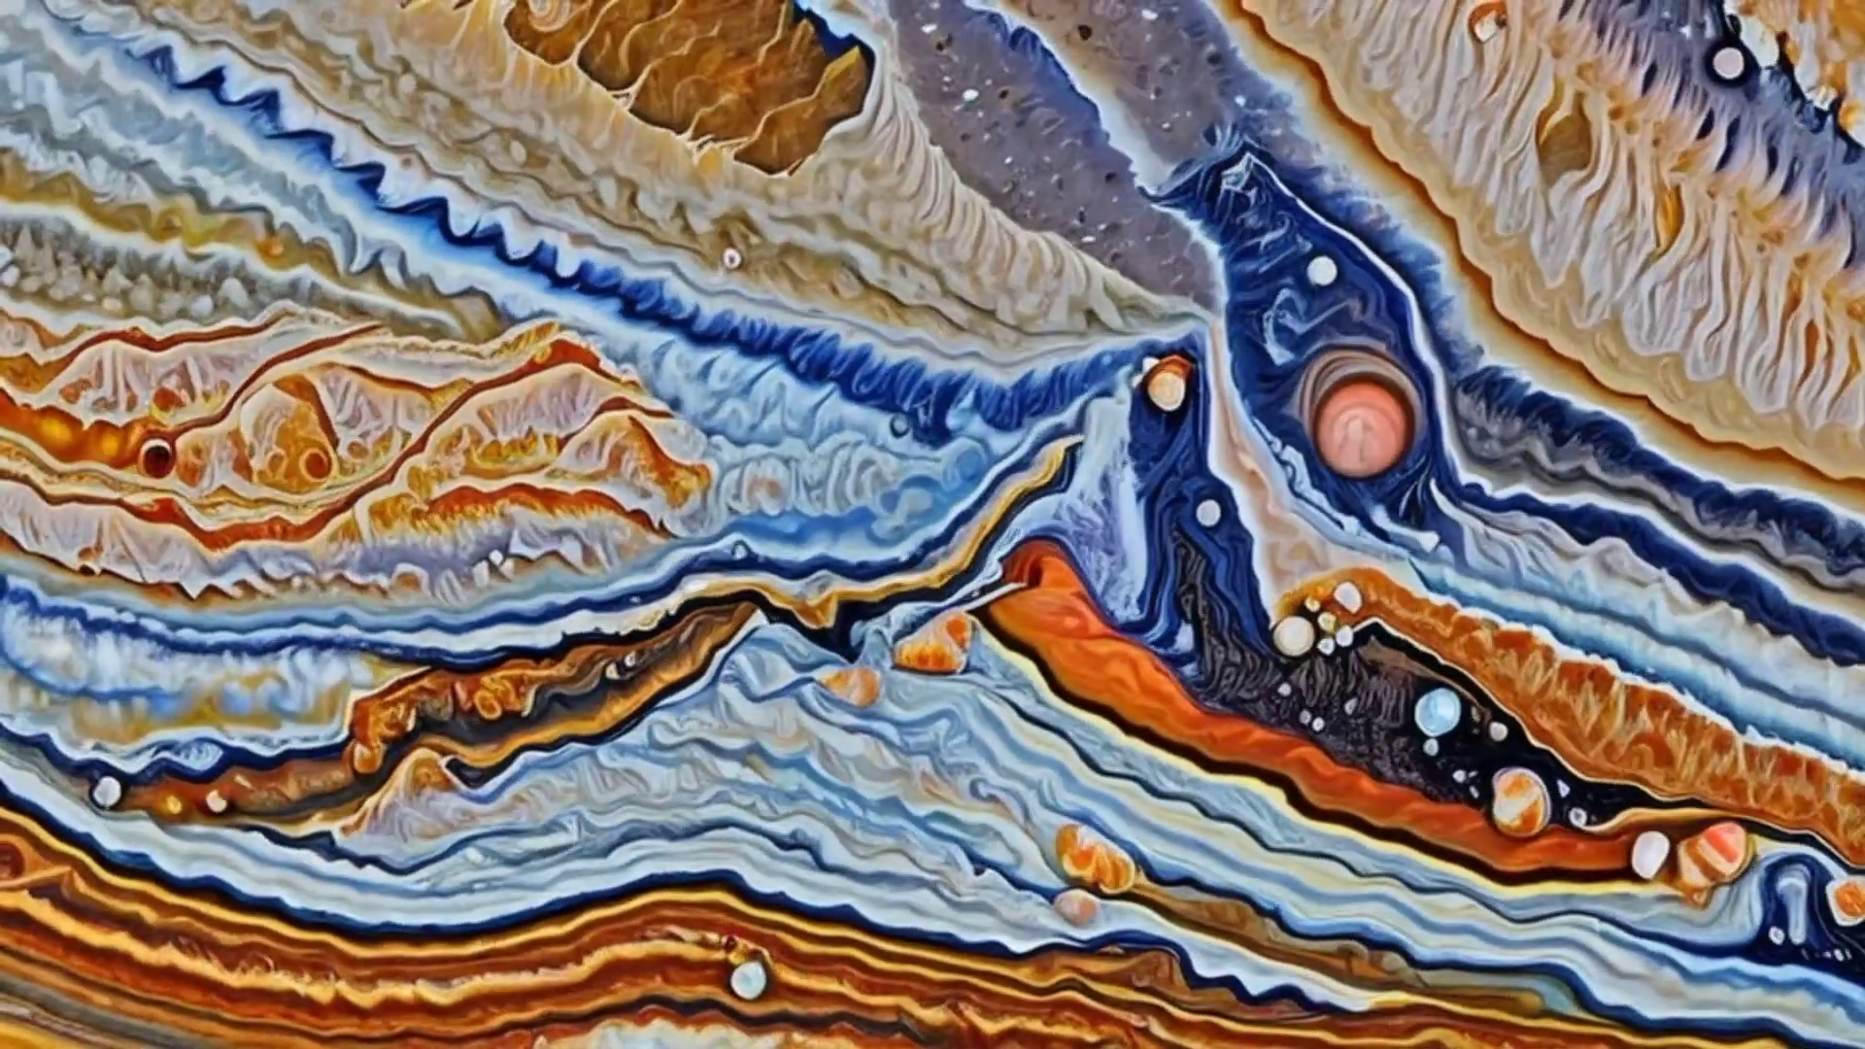
Exit full screen, append ', balls, marbles' to the negative prompt, and place the cursor after geode in the prompt
mouse_move(1355, 427)
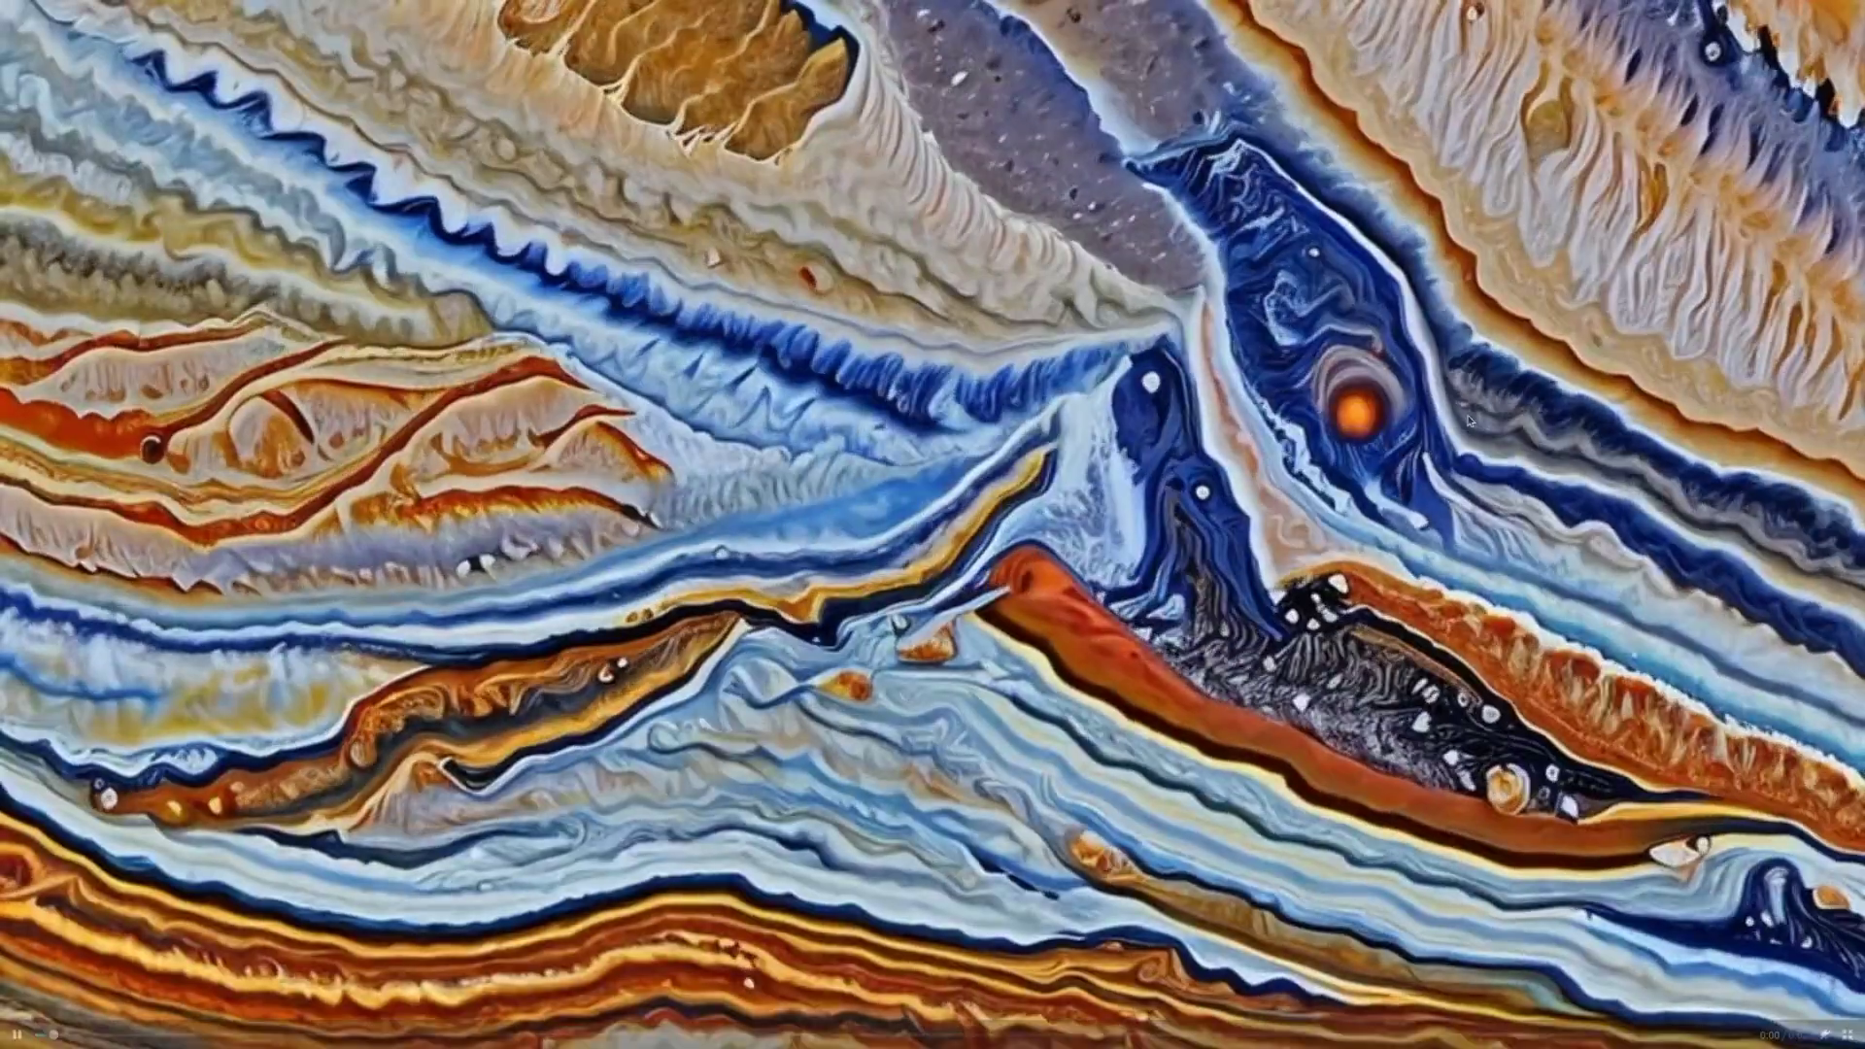
key("Escape")
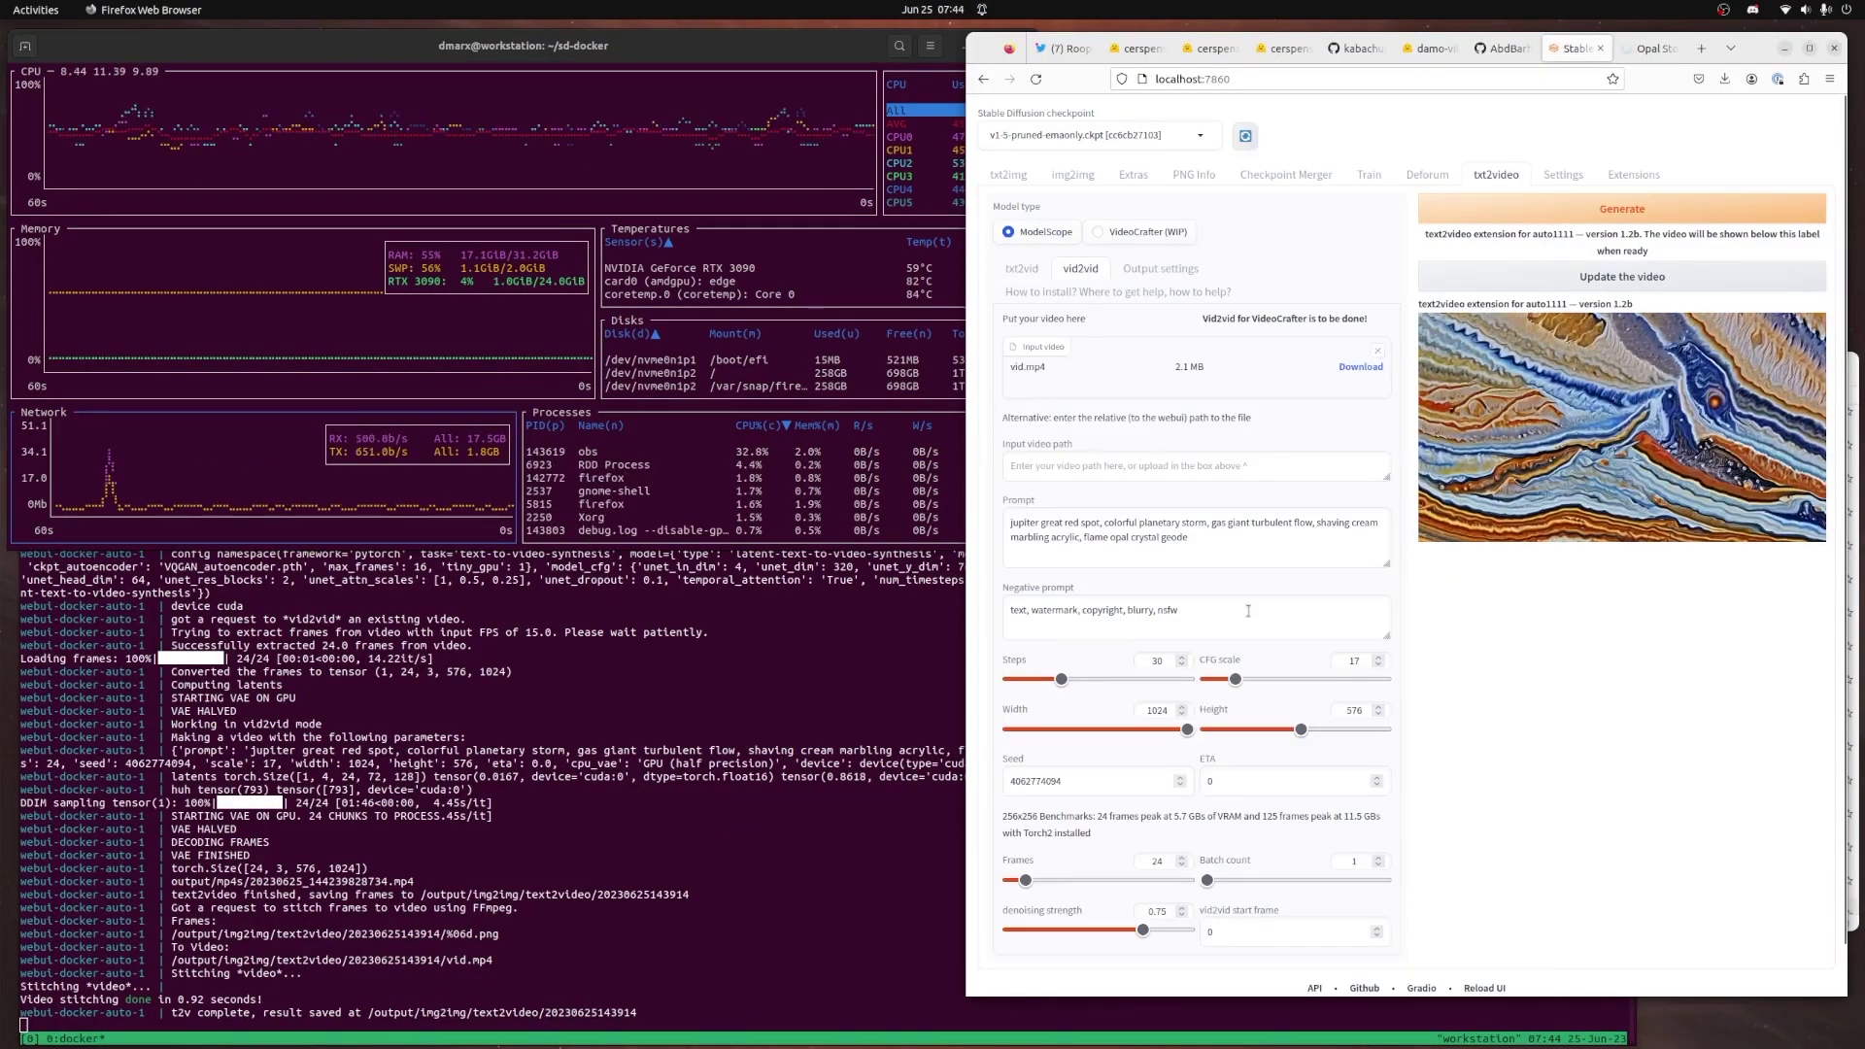
mouse_move(1718, 408)
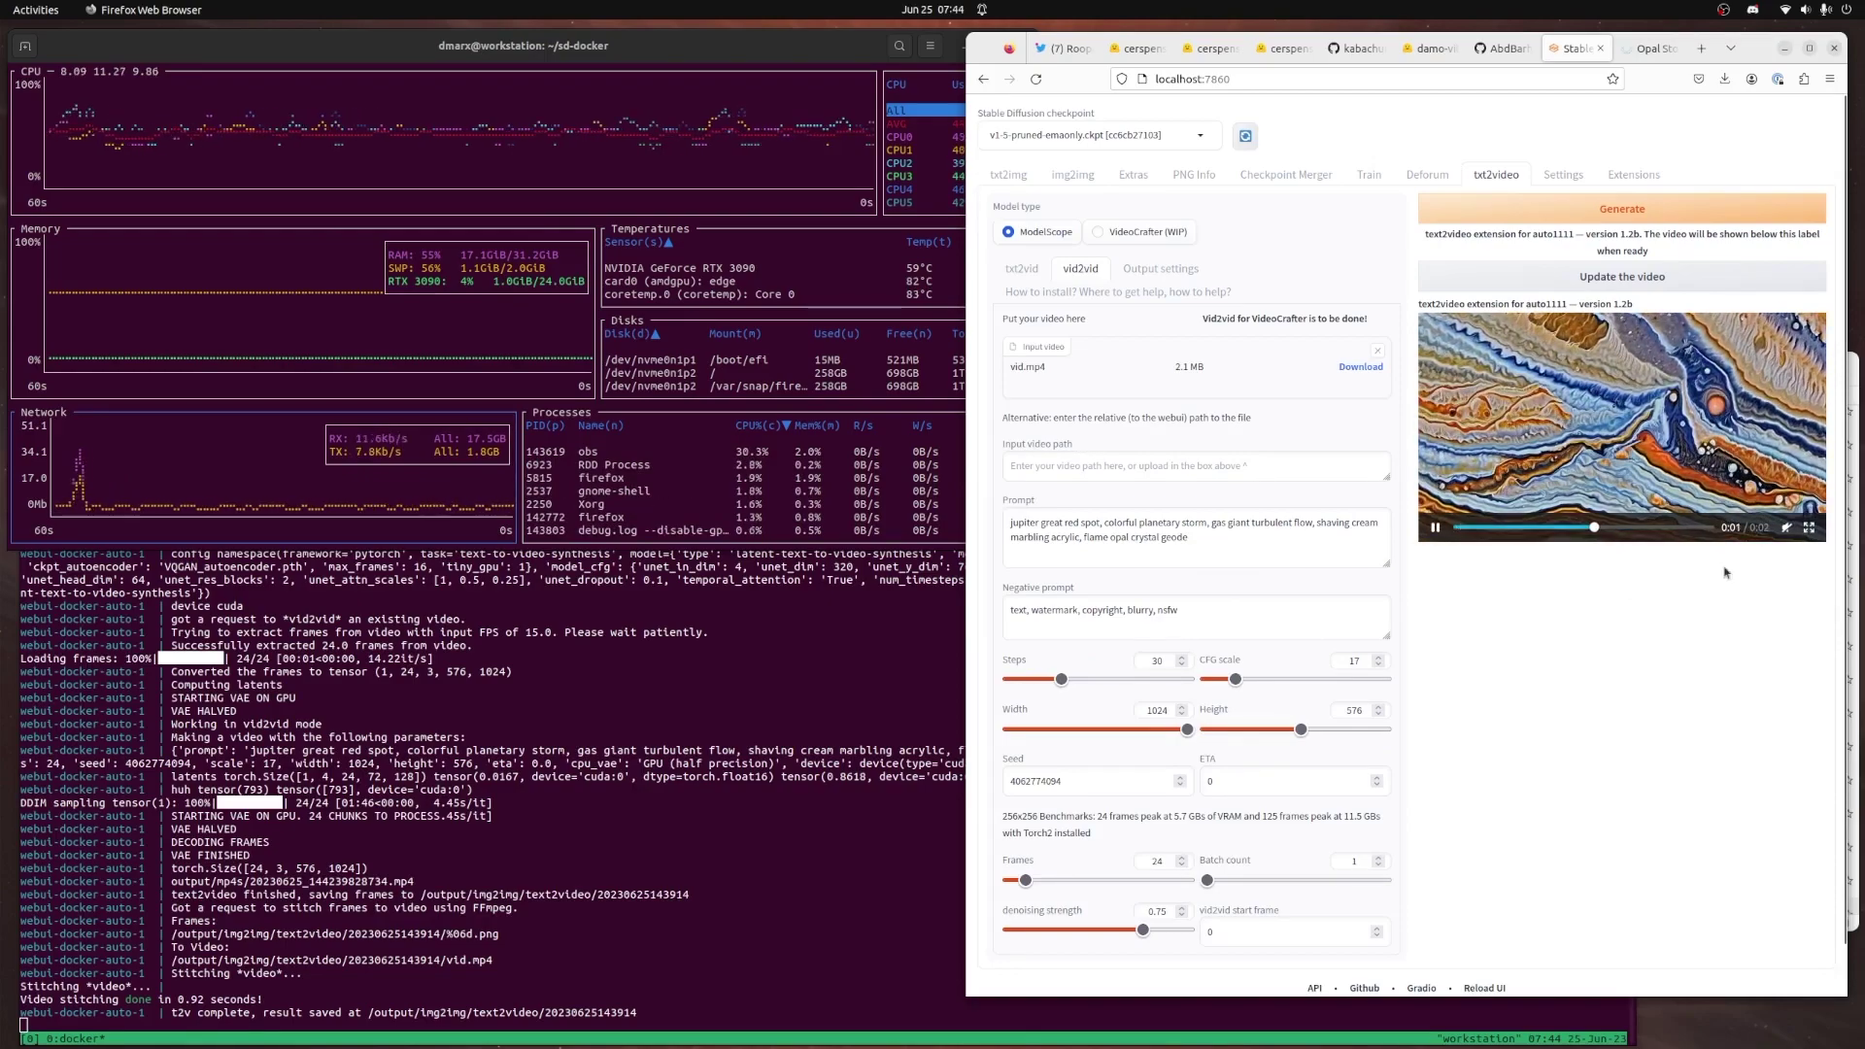
left_click(1242, 614)
type(", balls, marbles")
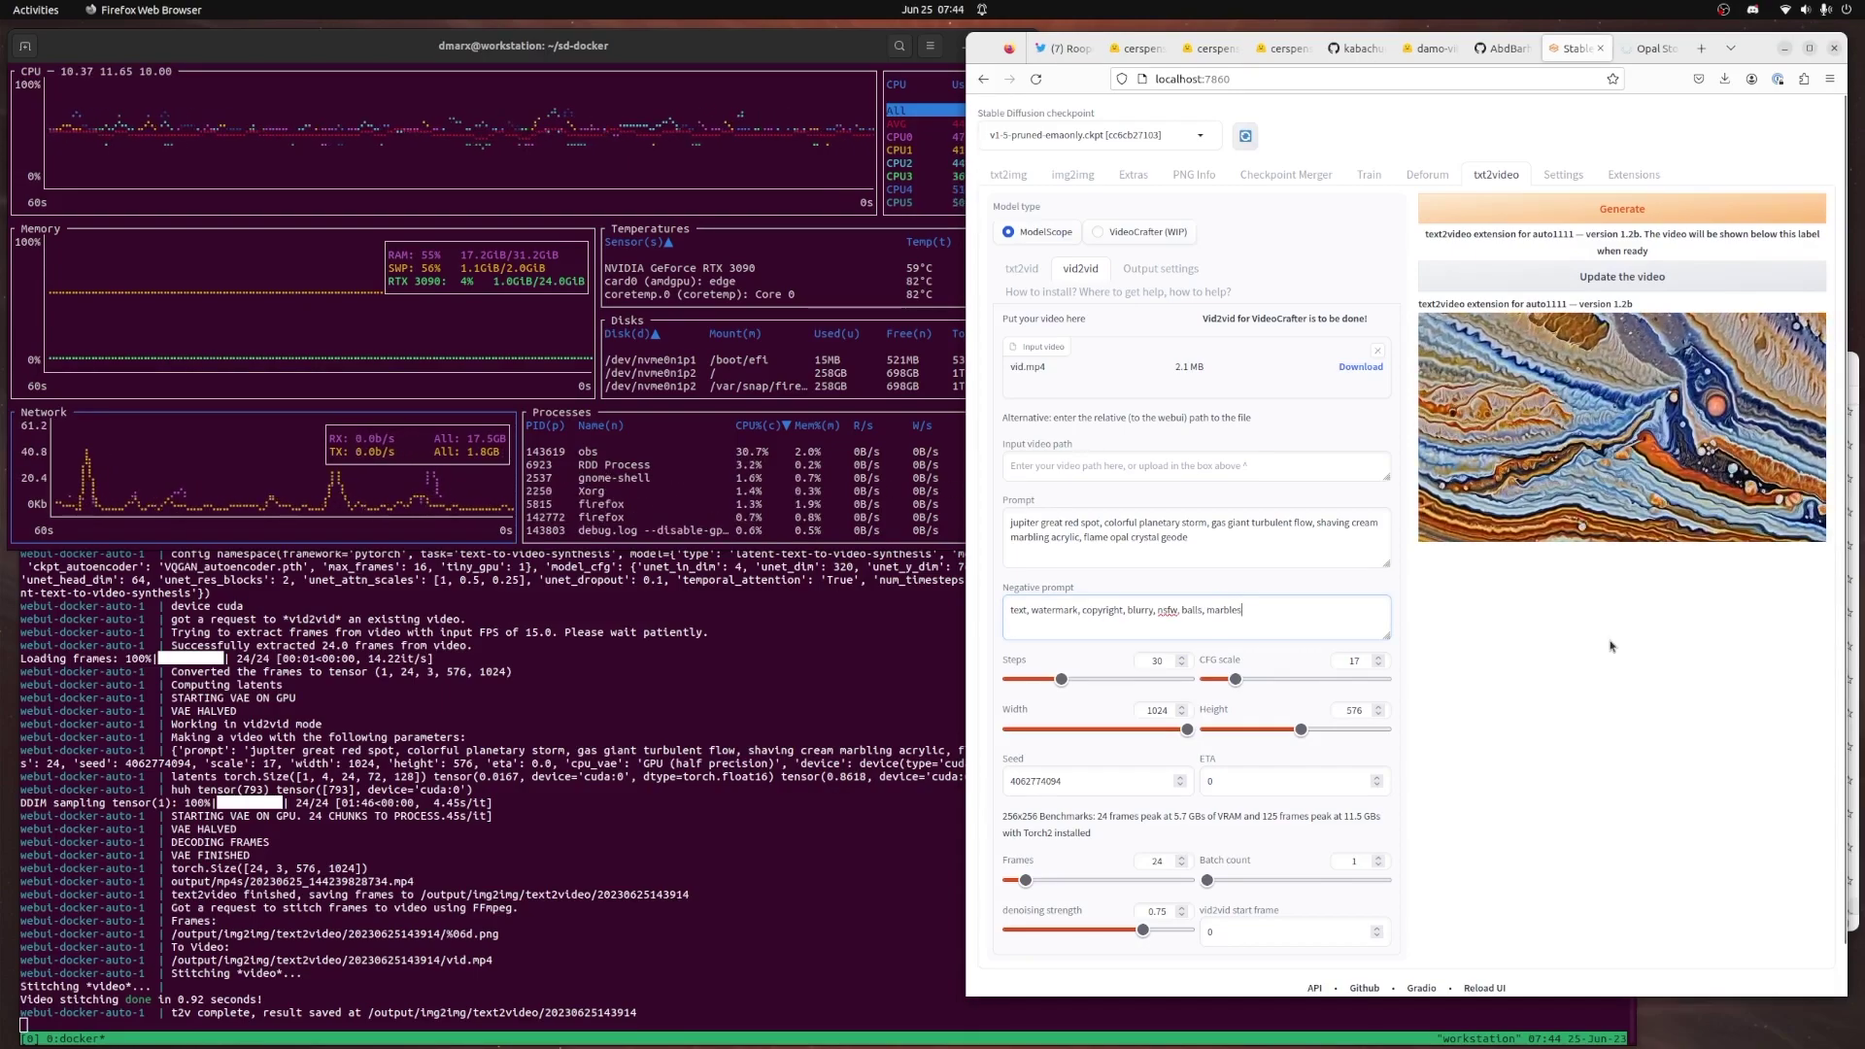
mouse_move(1669, 444)
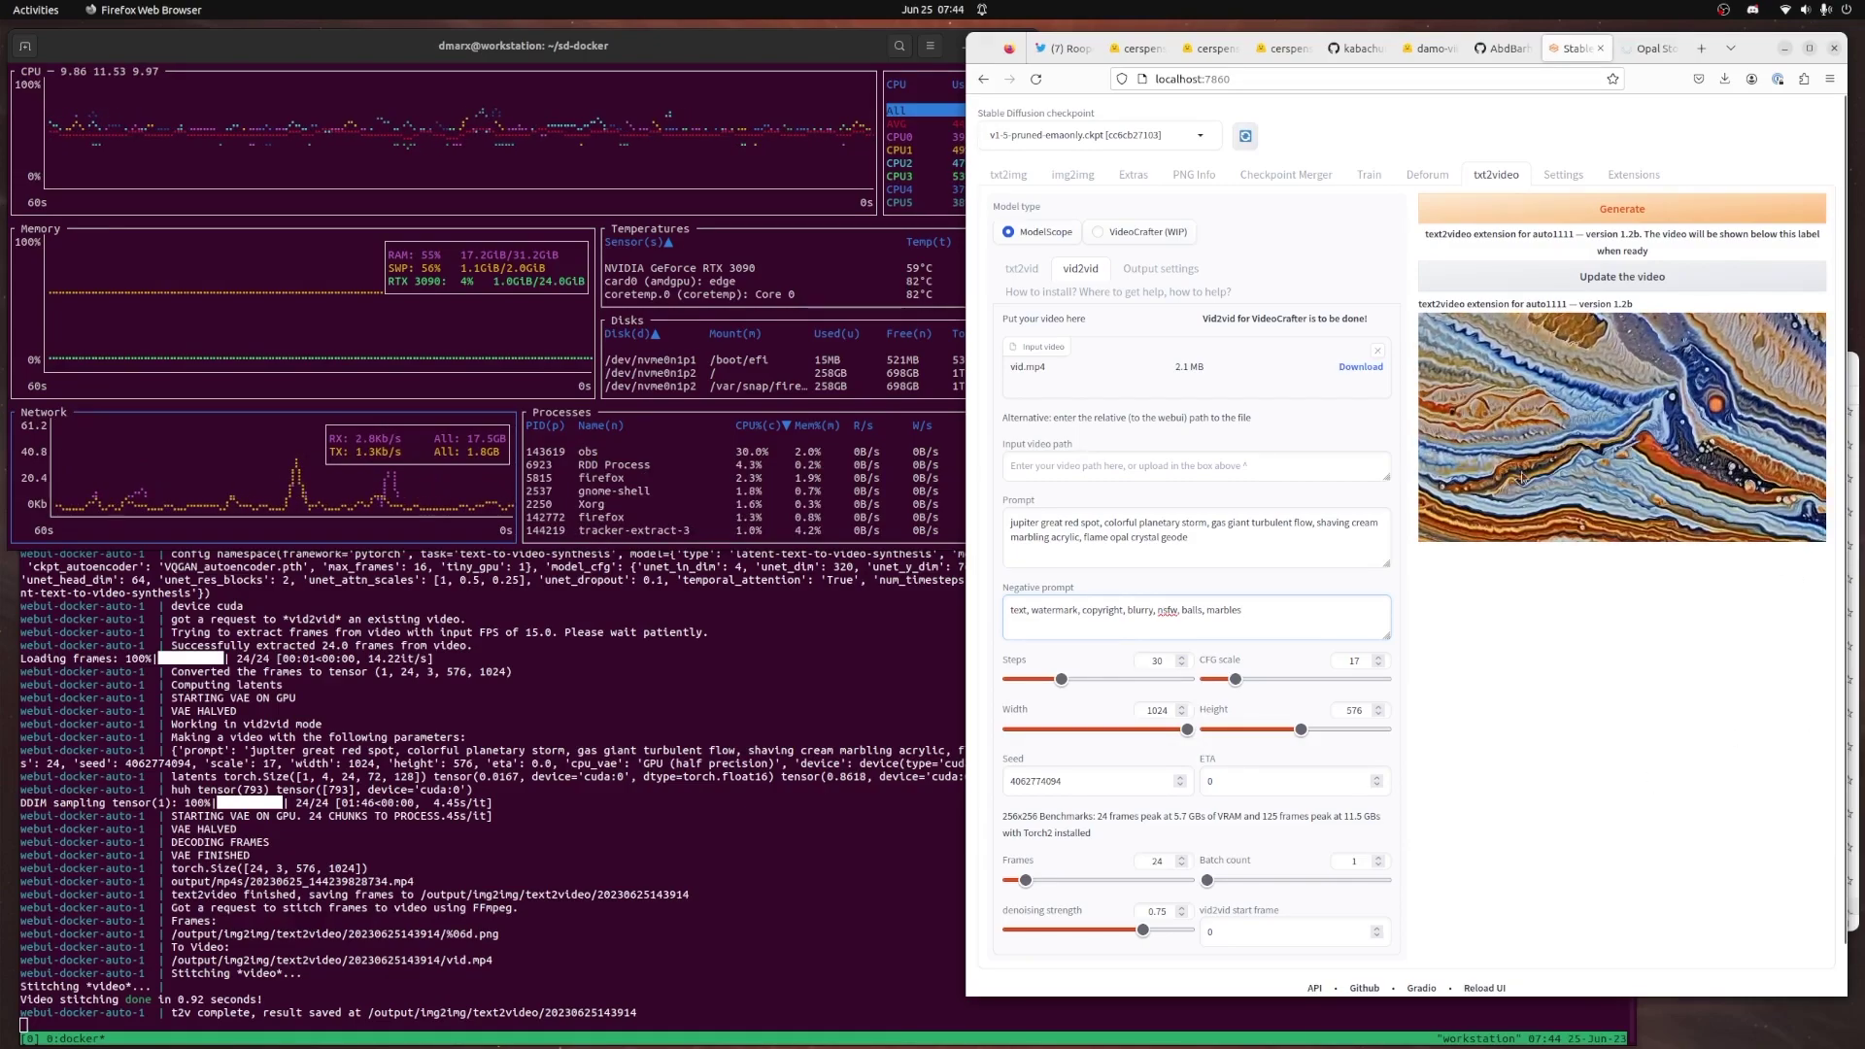
left_click(1218, 539)
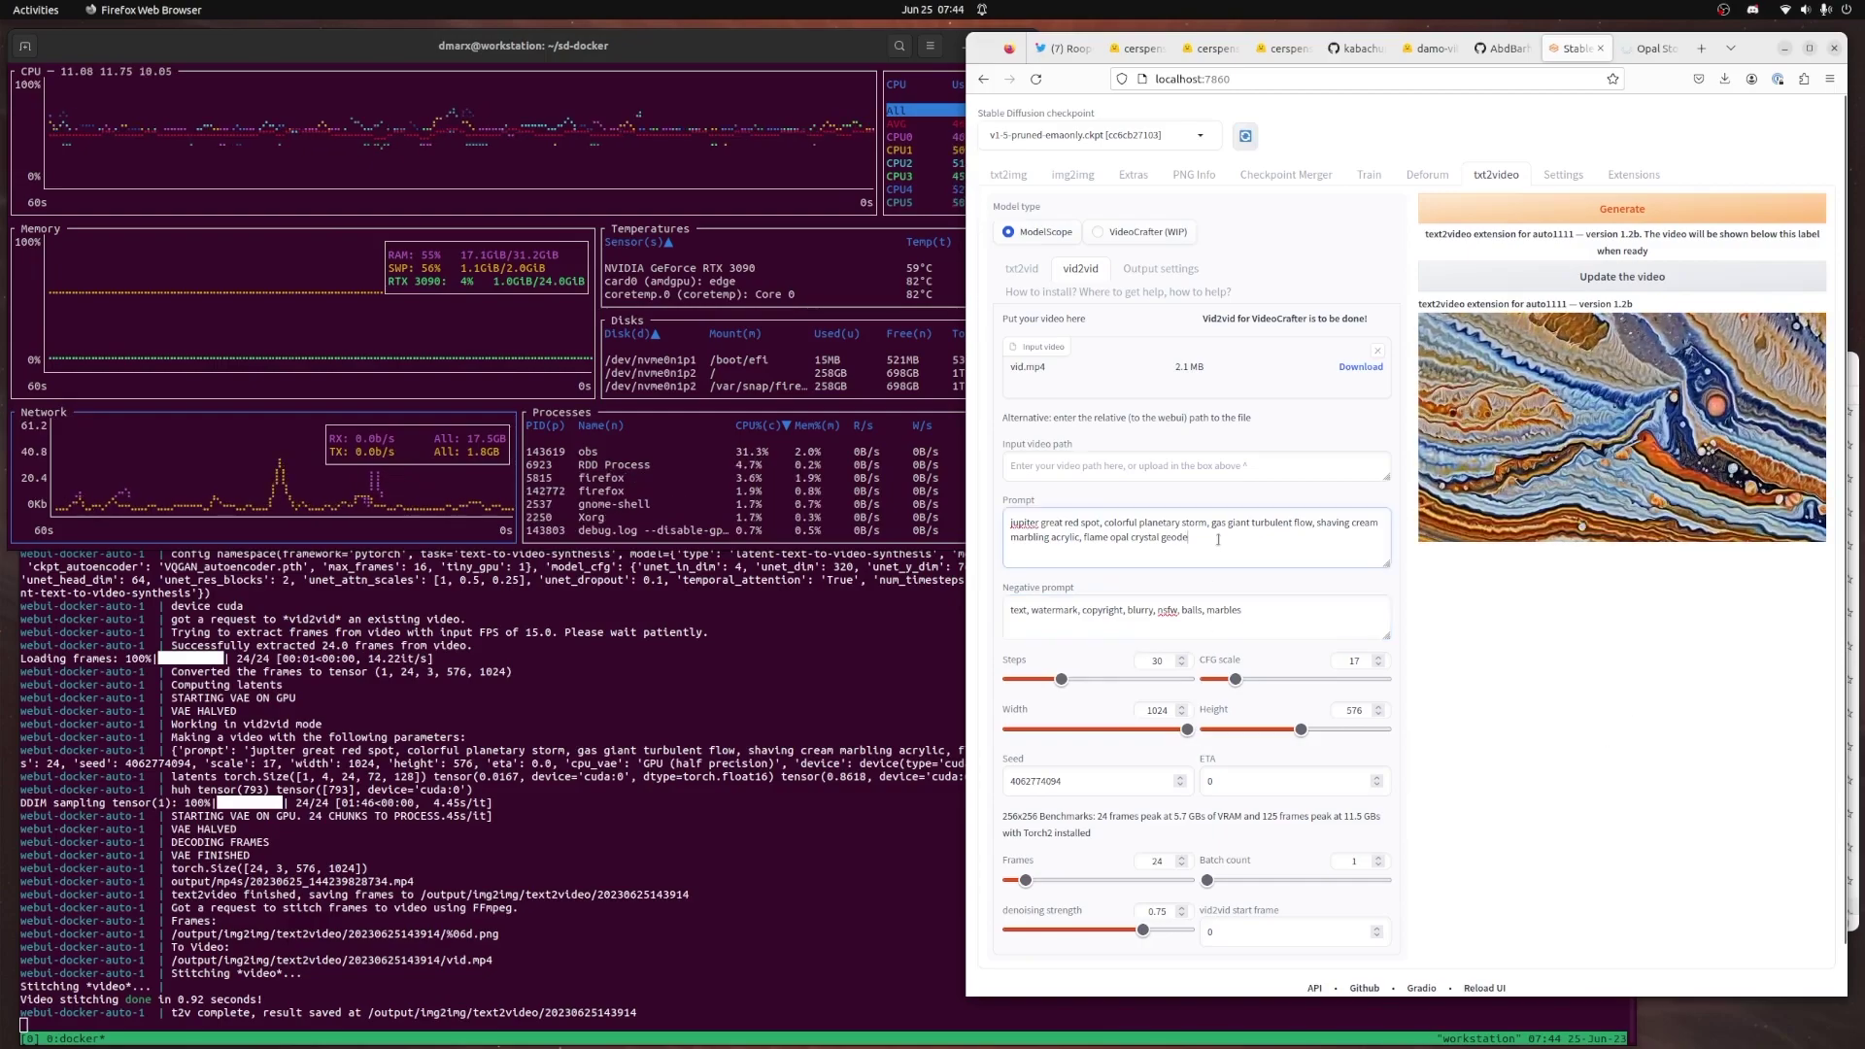
Search Google Images for 'hyperspectral river delta' and skim the results
type(",")
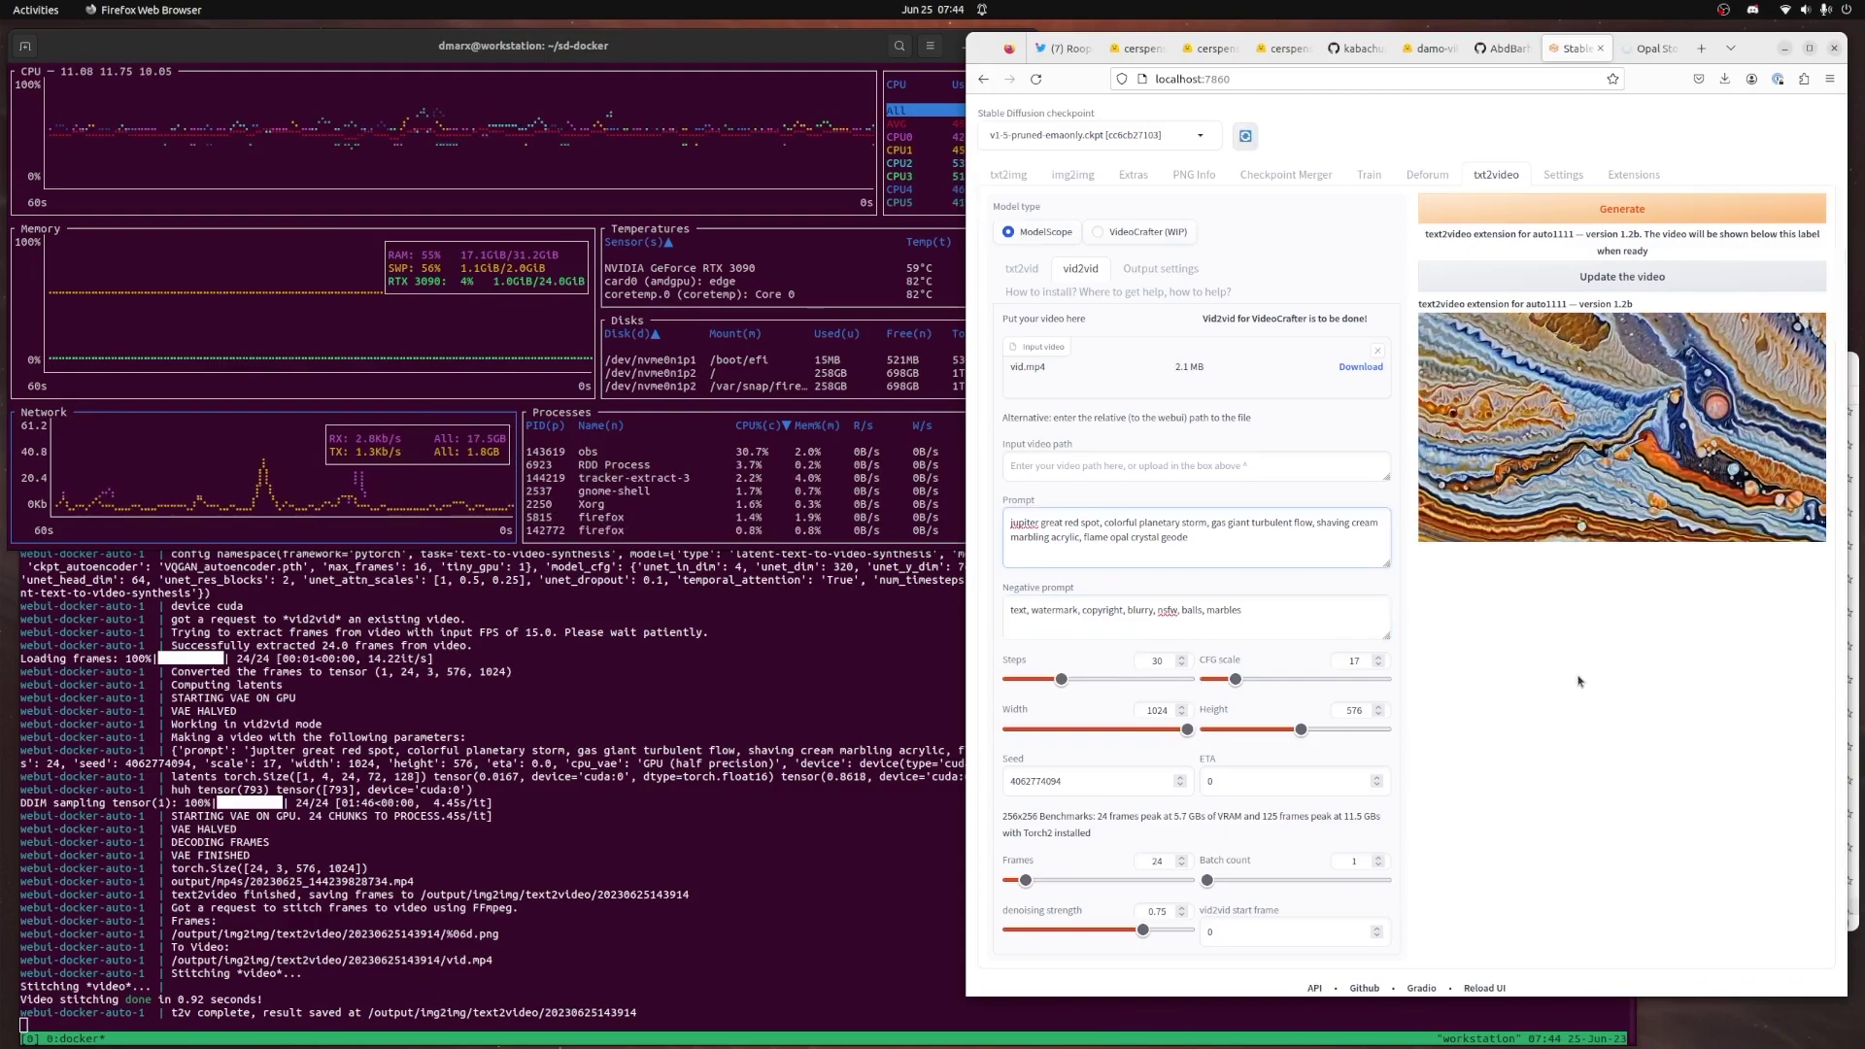
type("ectral river delta")
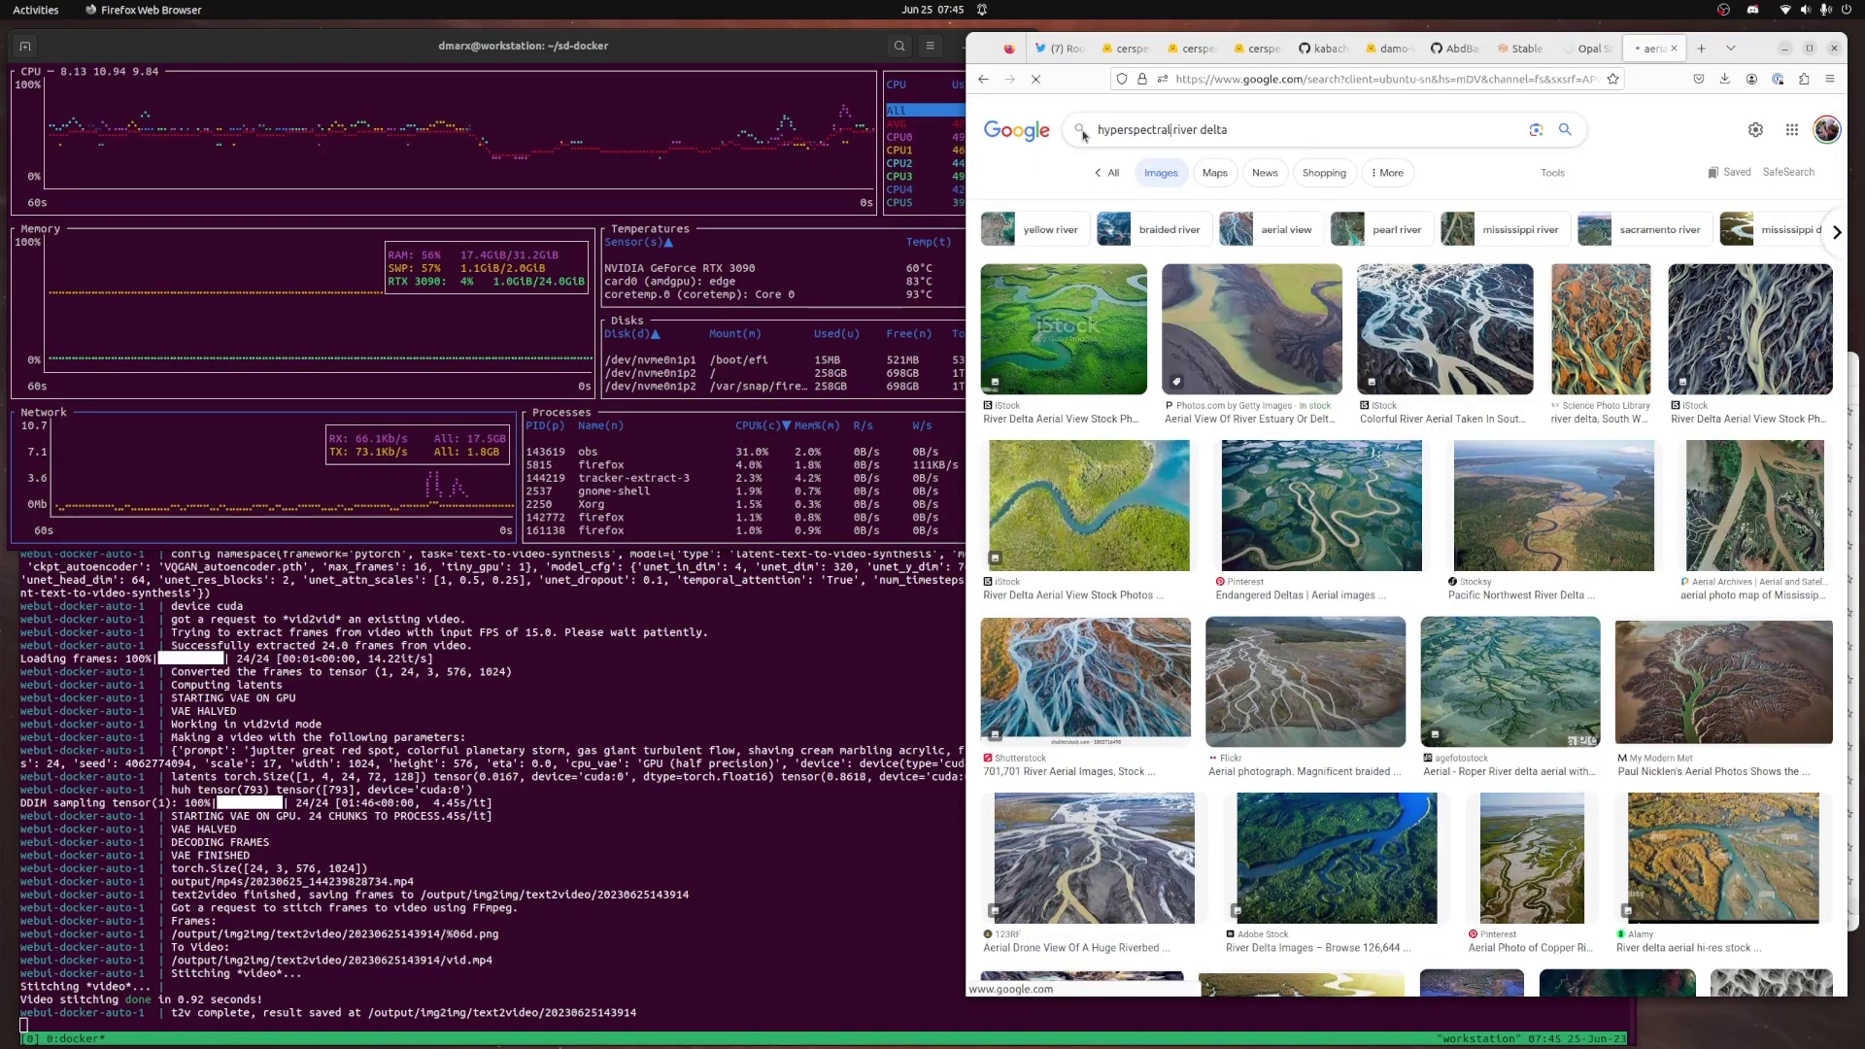
key("Return")
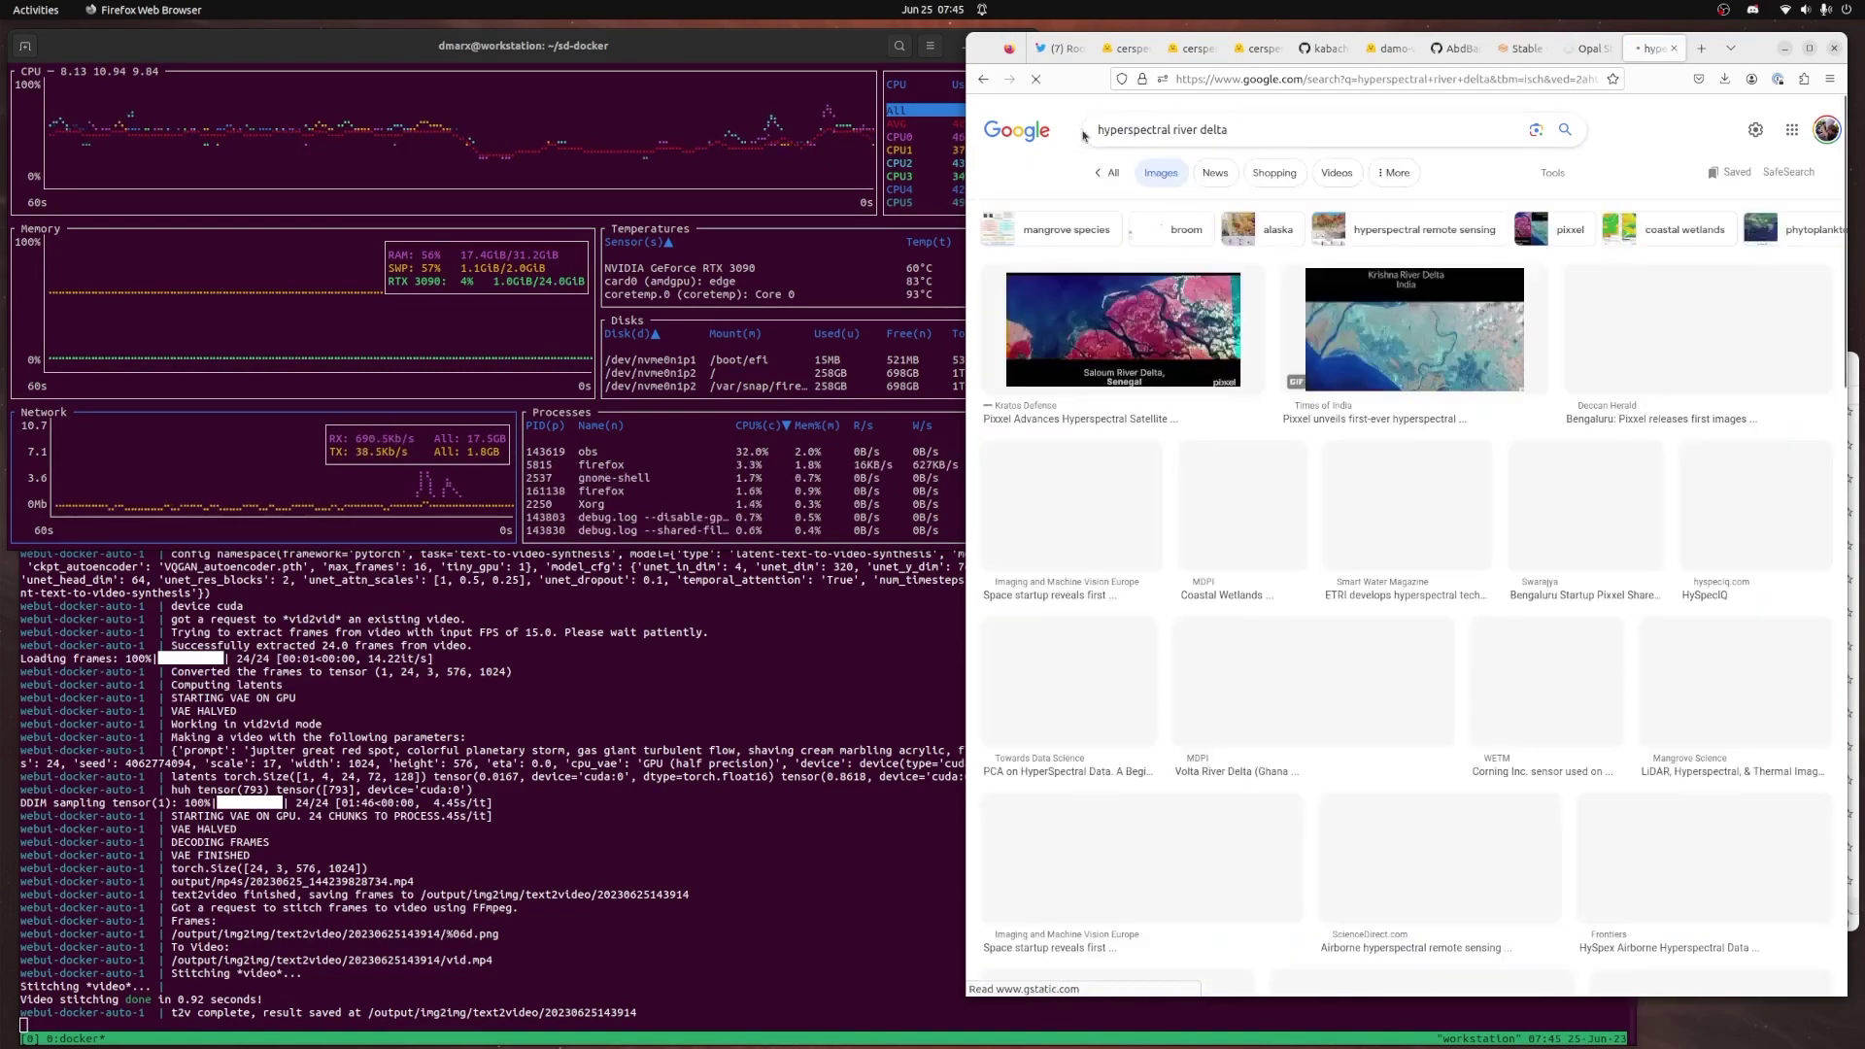
scroll(1620, 677, "down", 10)
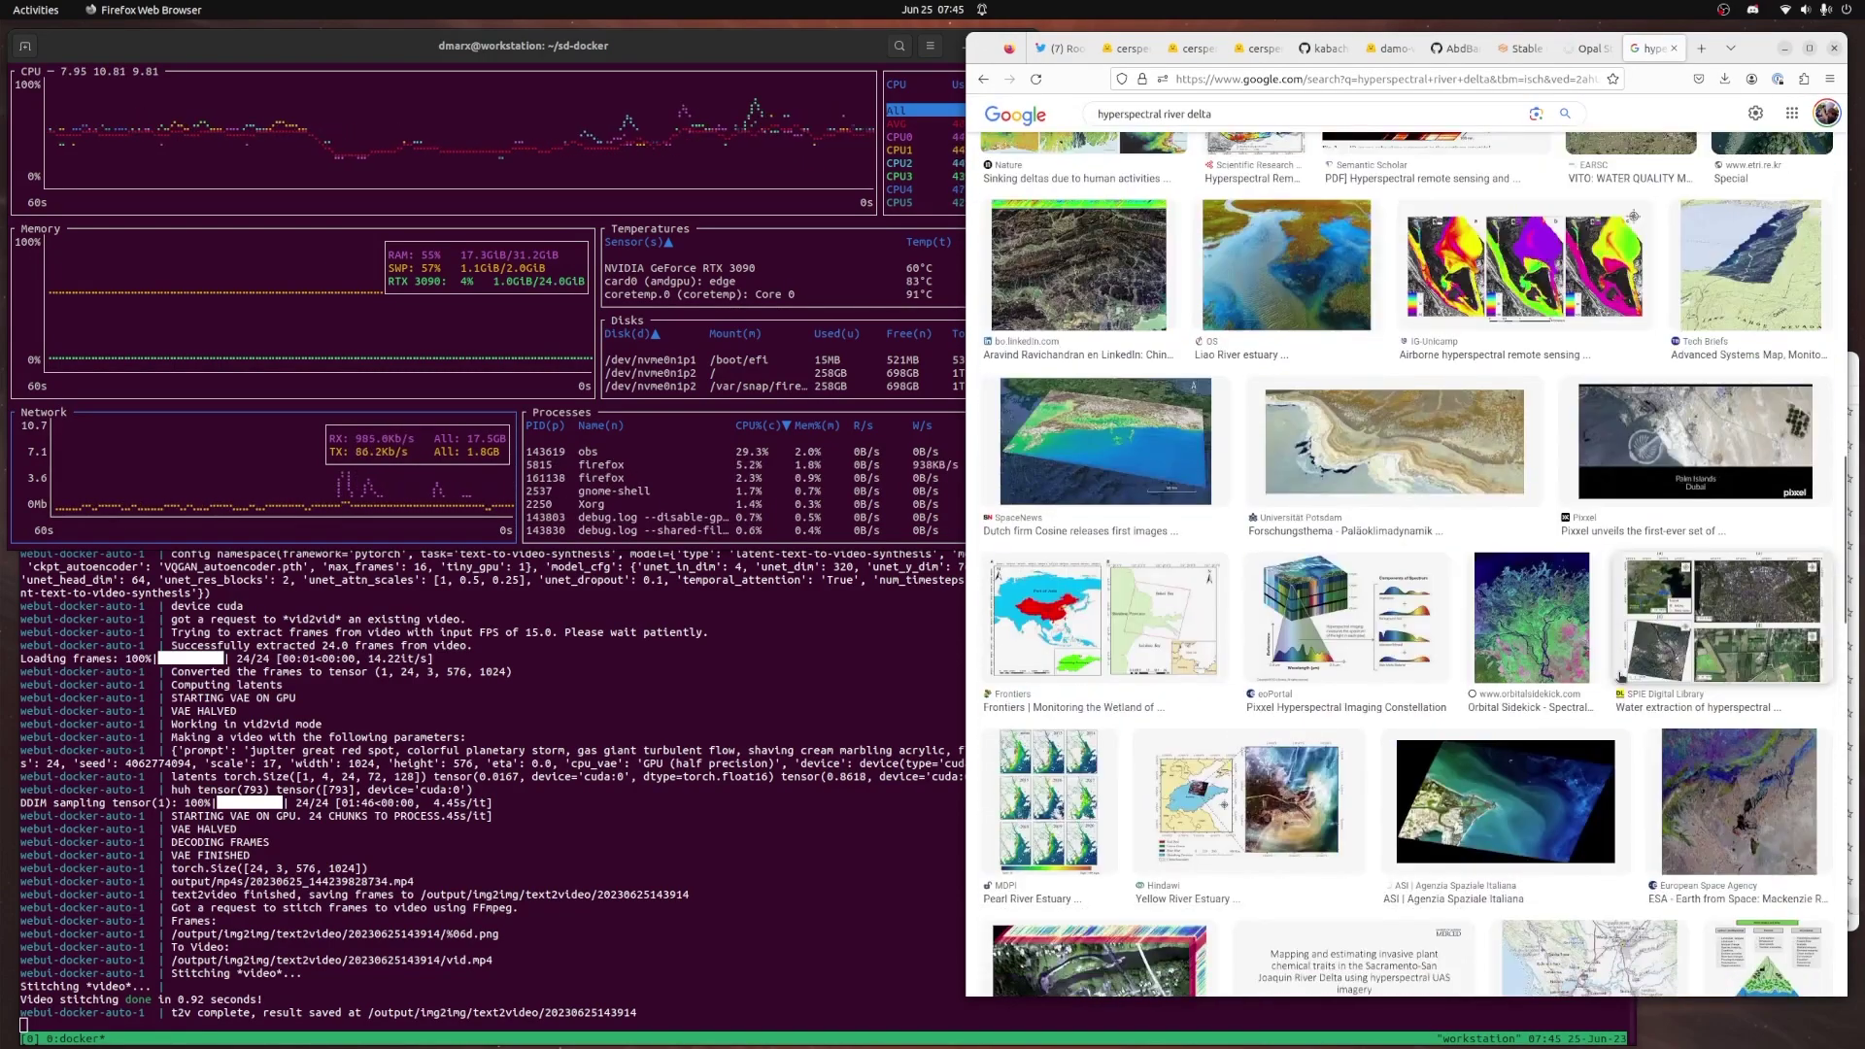
scroll(1621, 678, "up", 10)
Refine the search to 'hyperspectral false color river delta', then return to the Stable Diffusion WebUI
left_click(1172, 129)
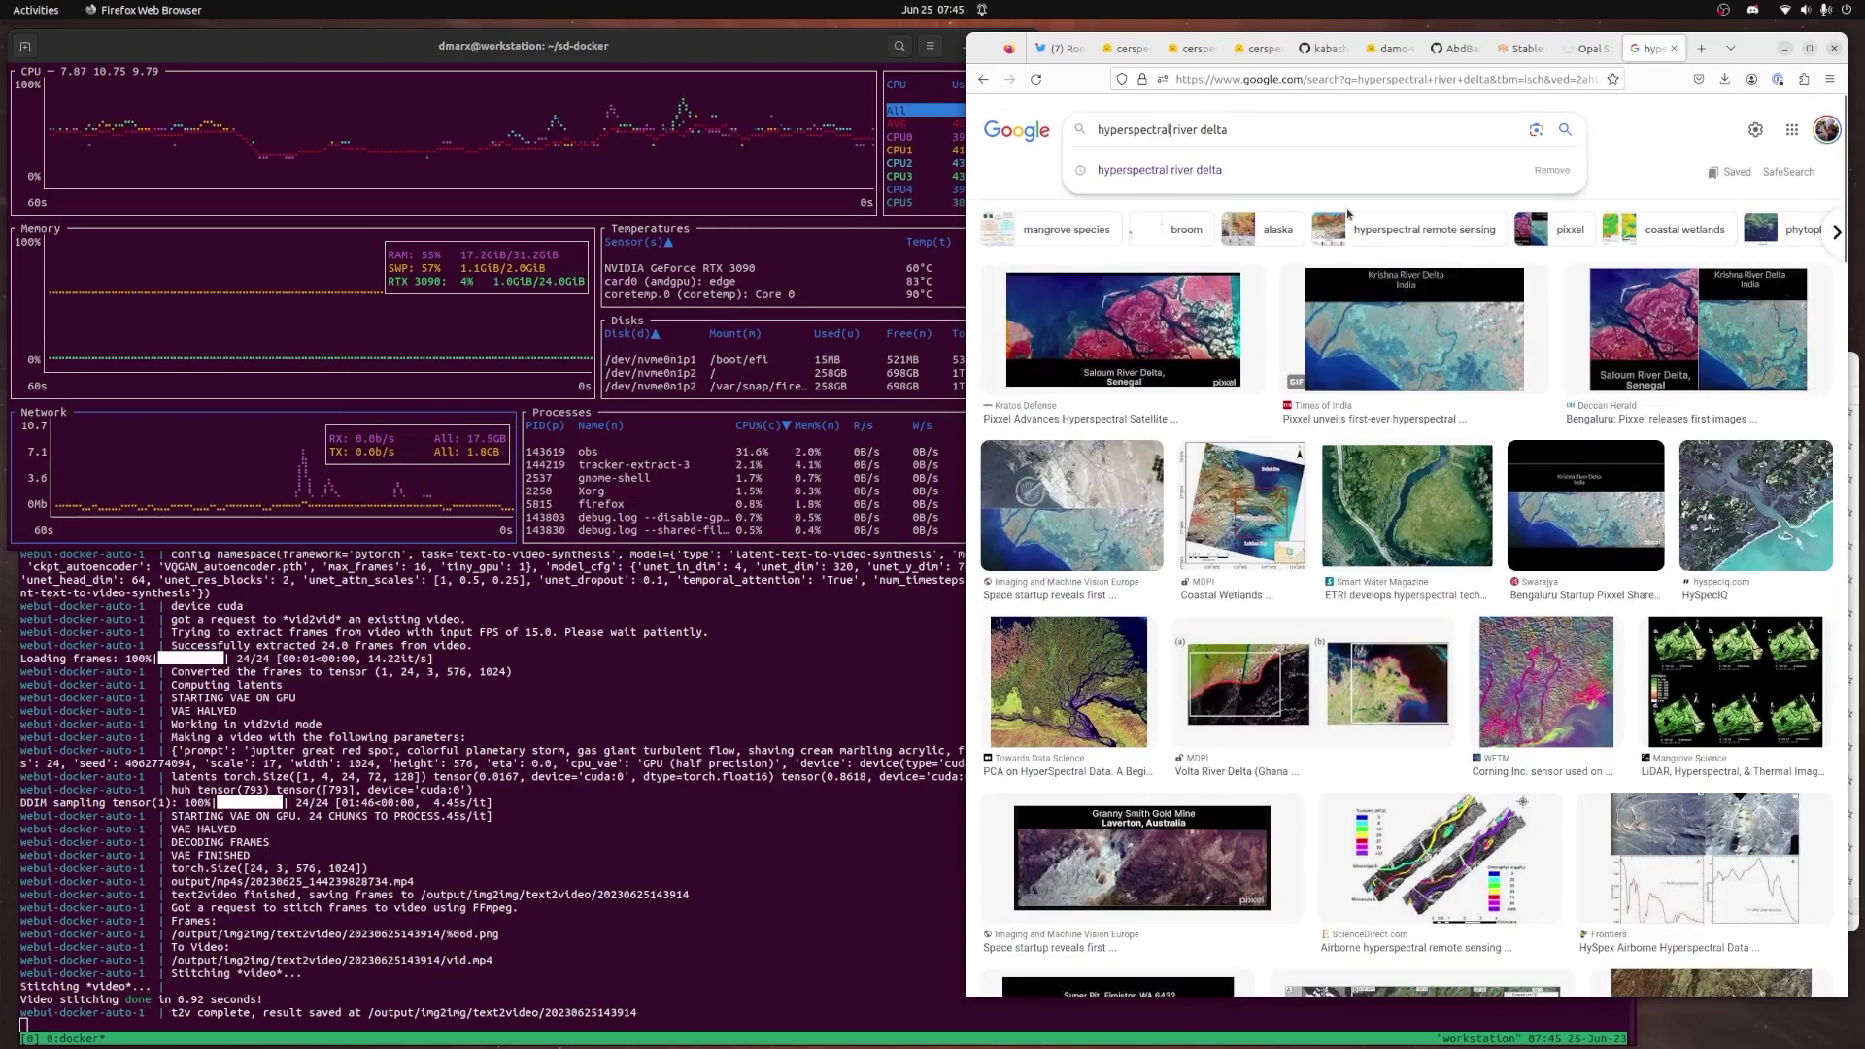
type("false color")
key("Return")
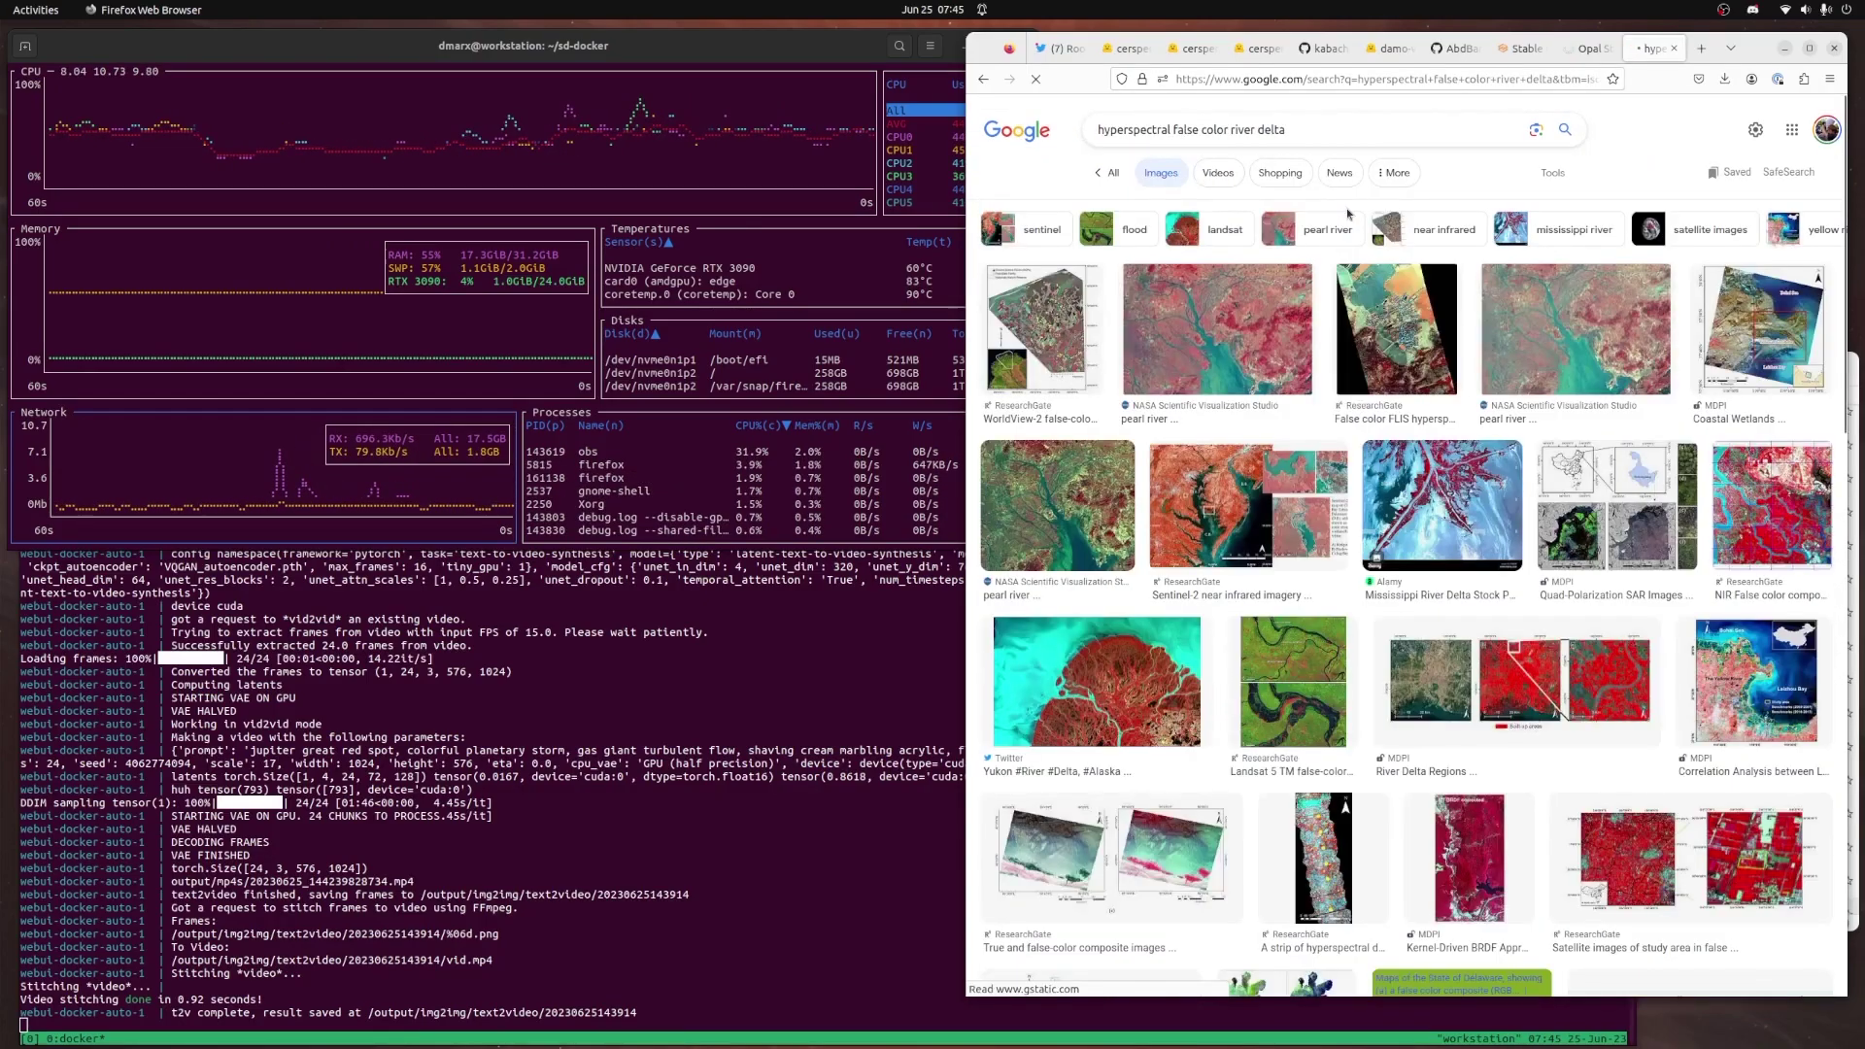
triple_click(1263, 129)
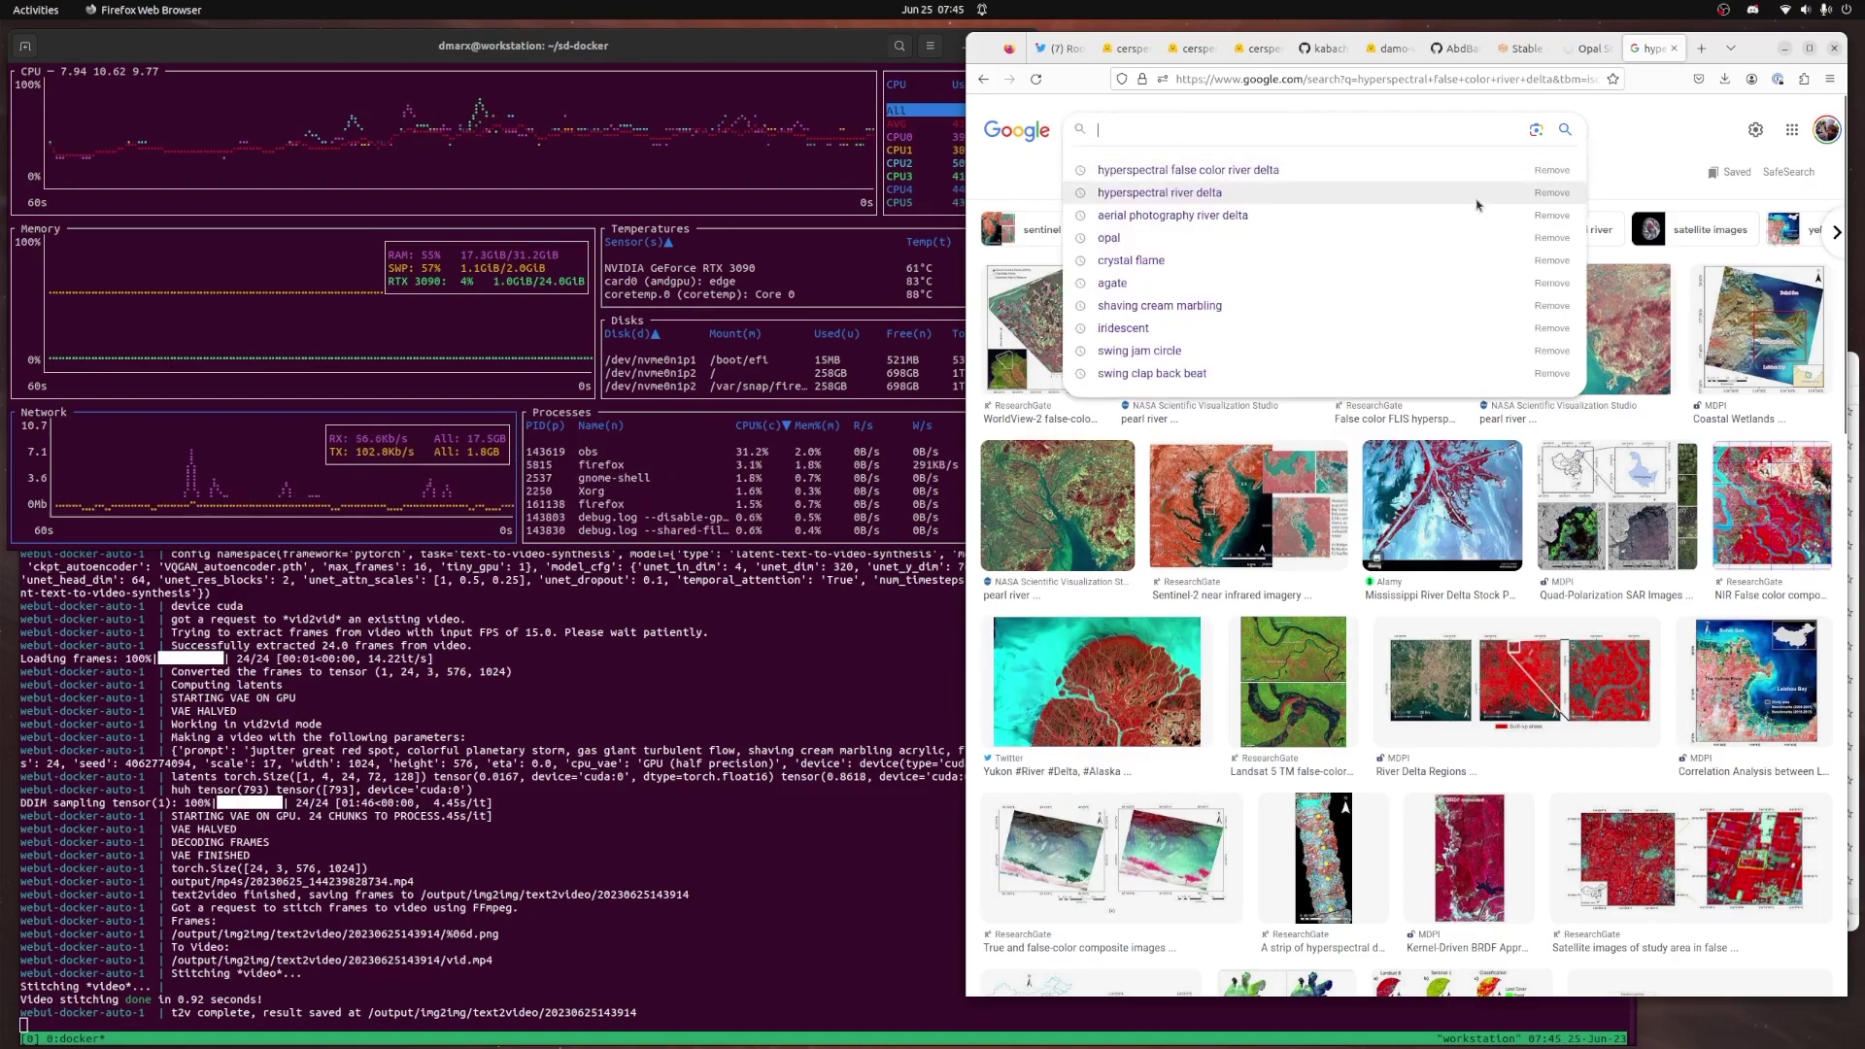
left_click(1521, 47)
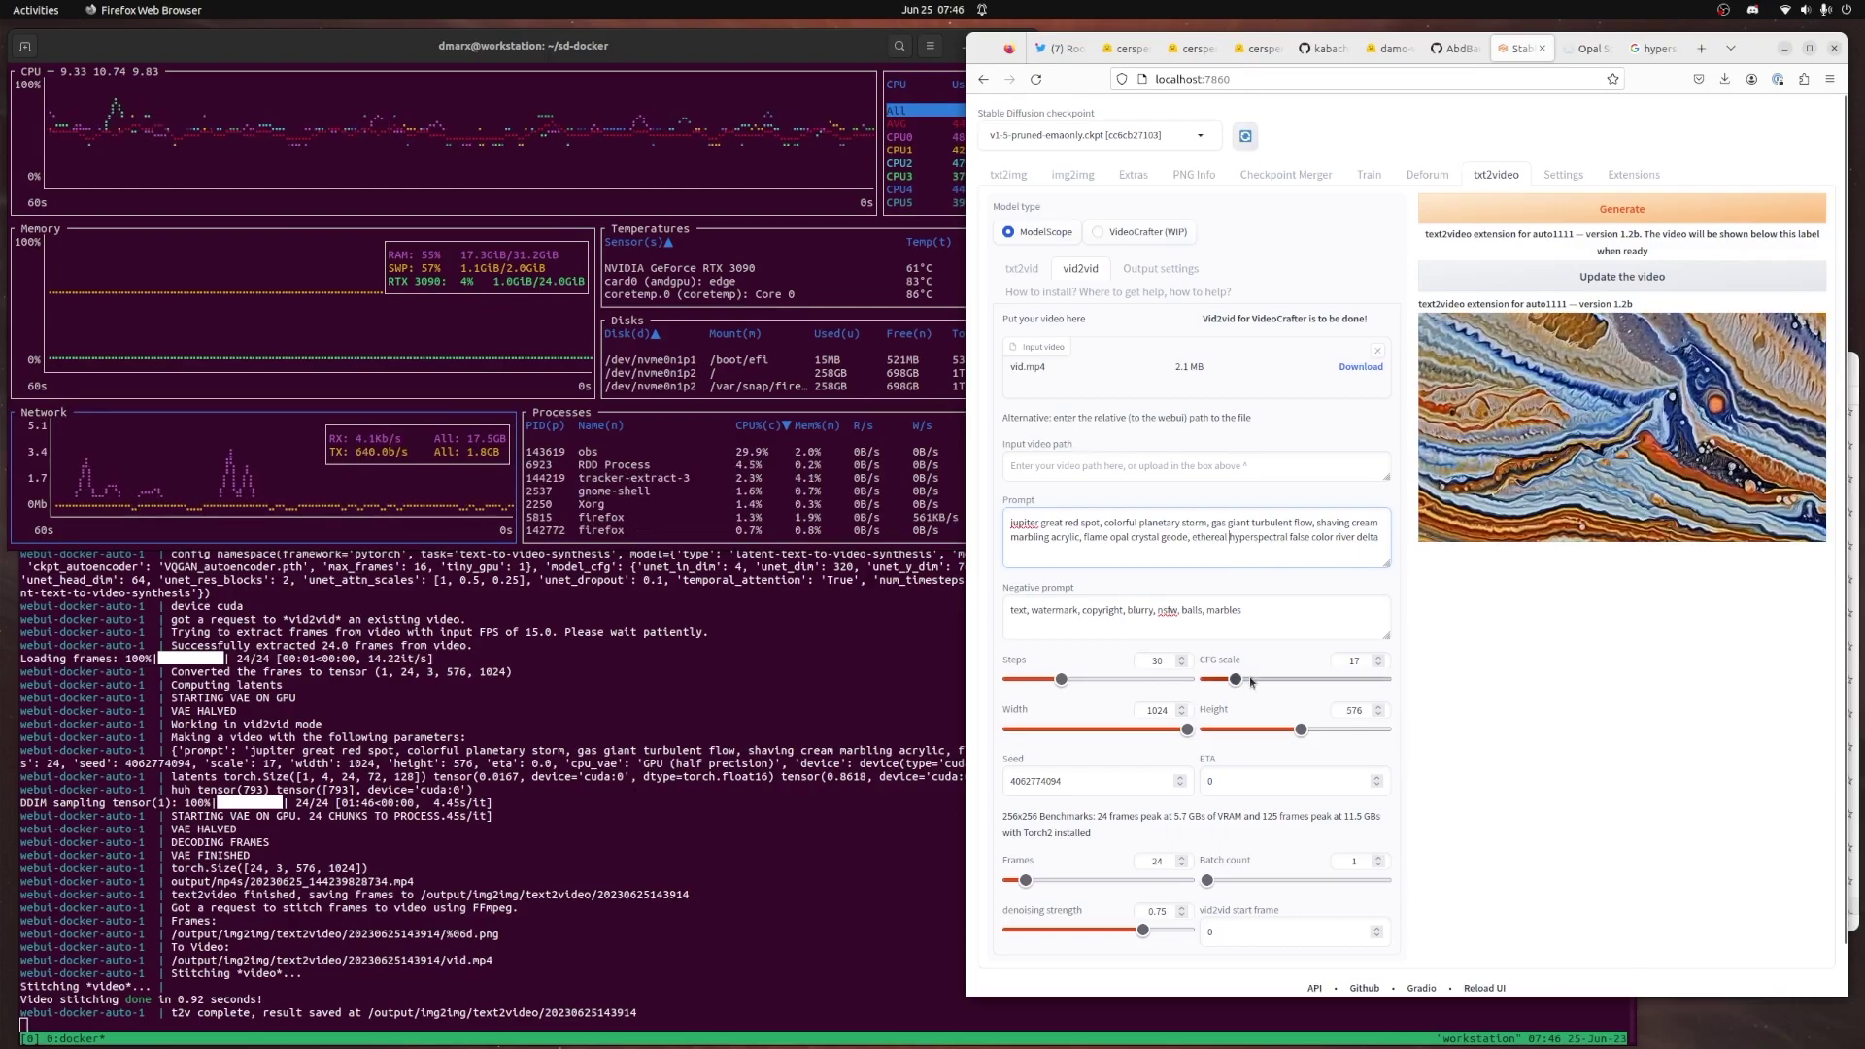
Select 'balls, marbles' in the negative prompt and 'river delta' in the prompt to review them
left_click_drag(1250, 609, 1194, 610)
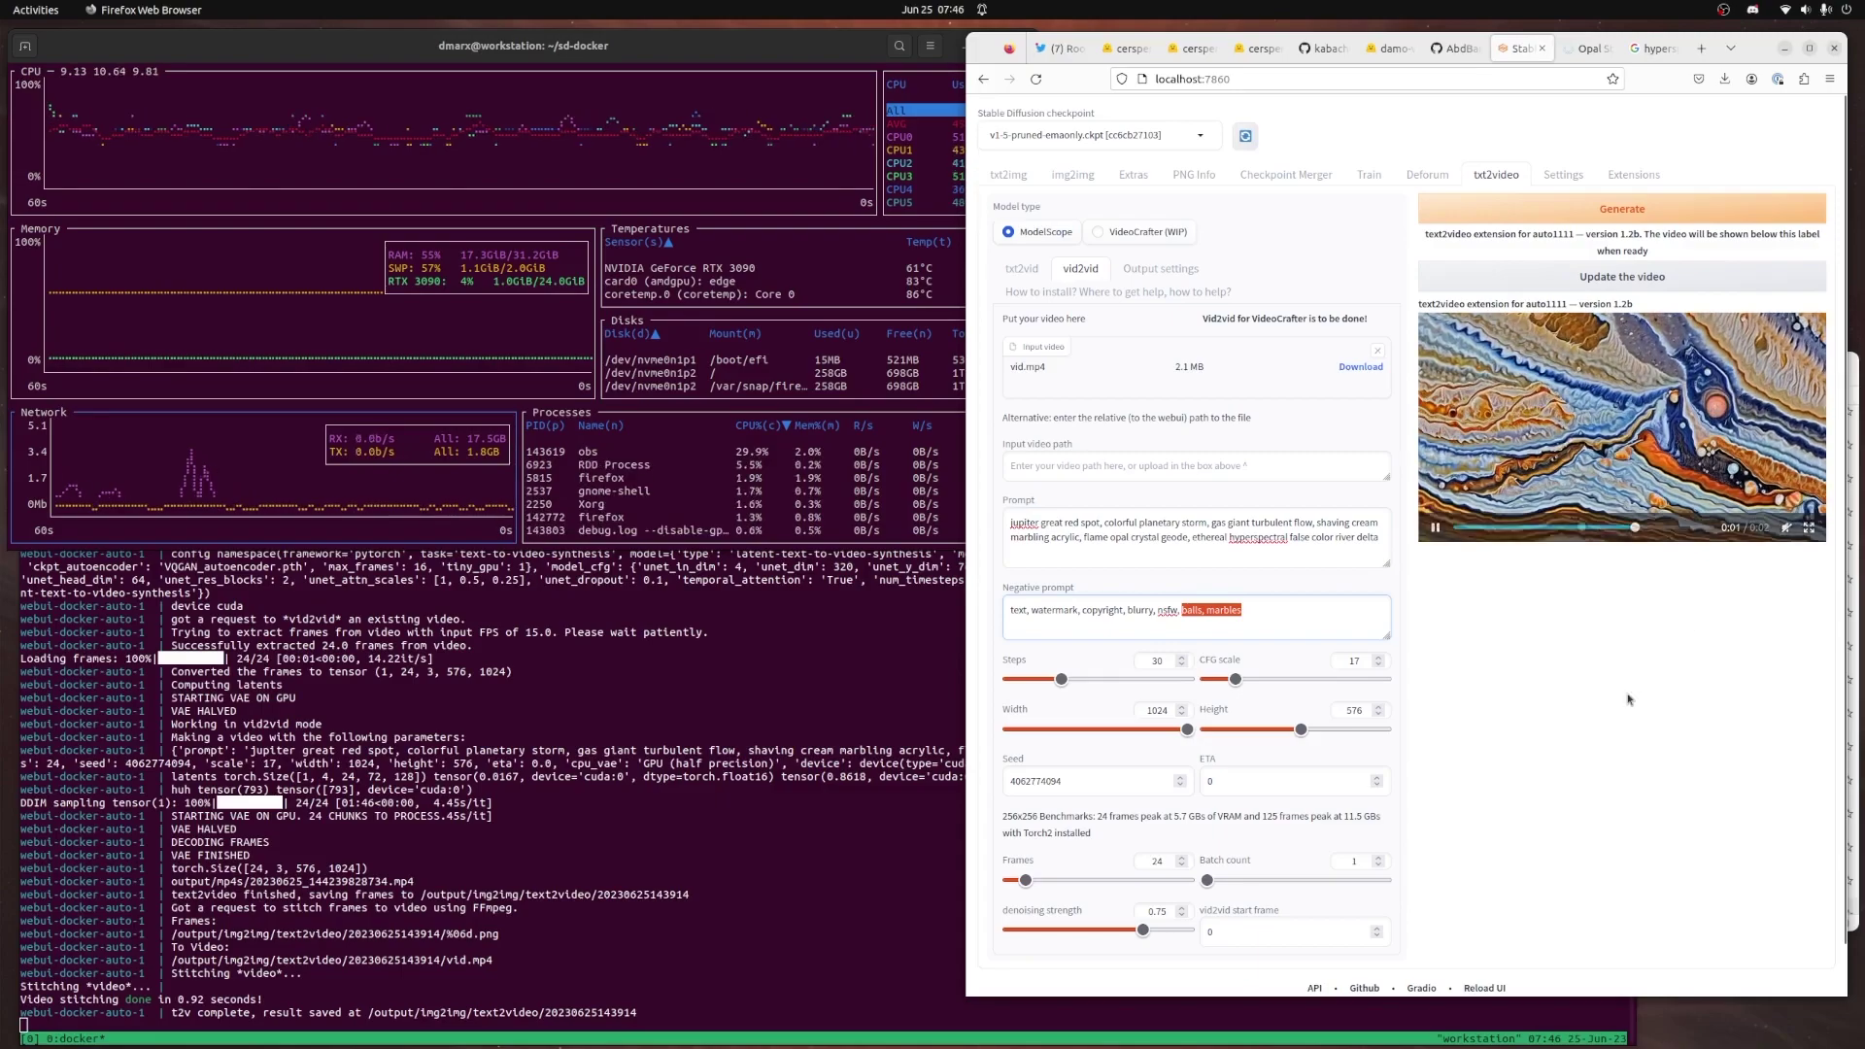
left_click(1301, 537)
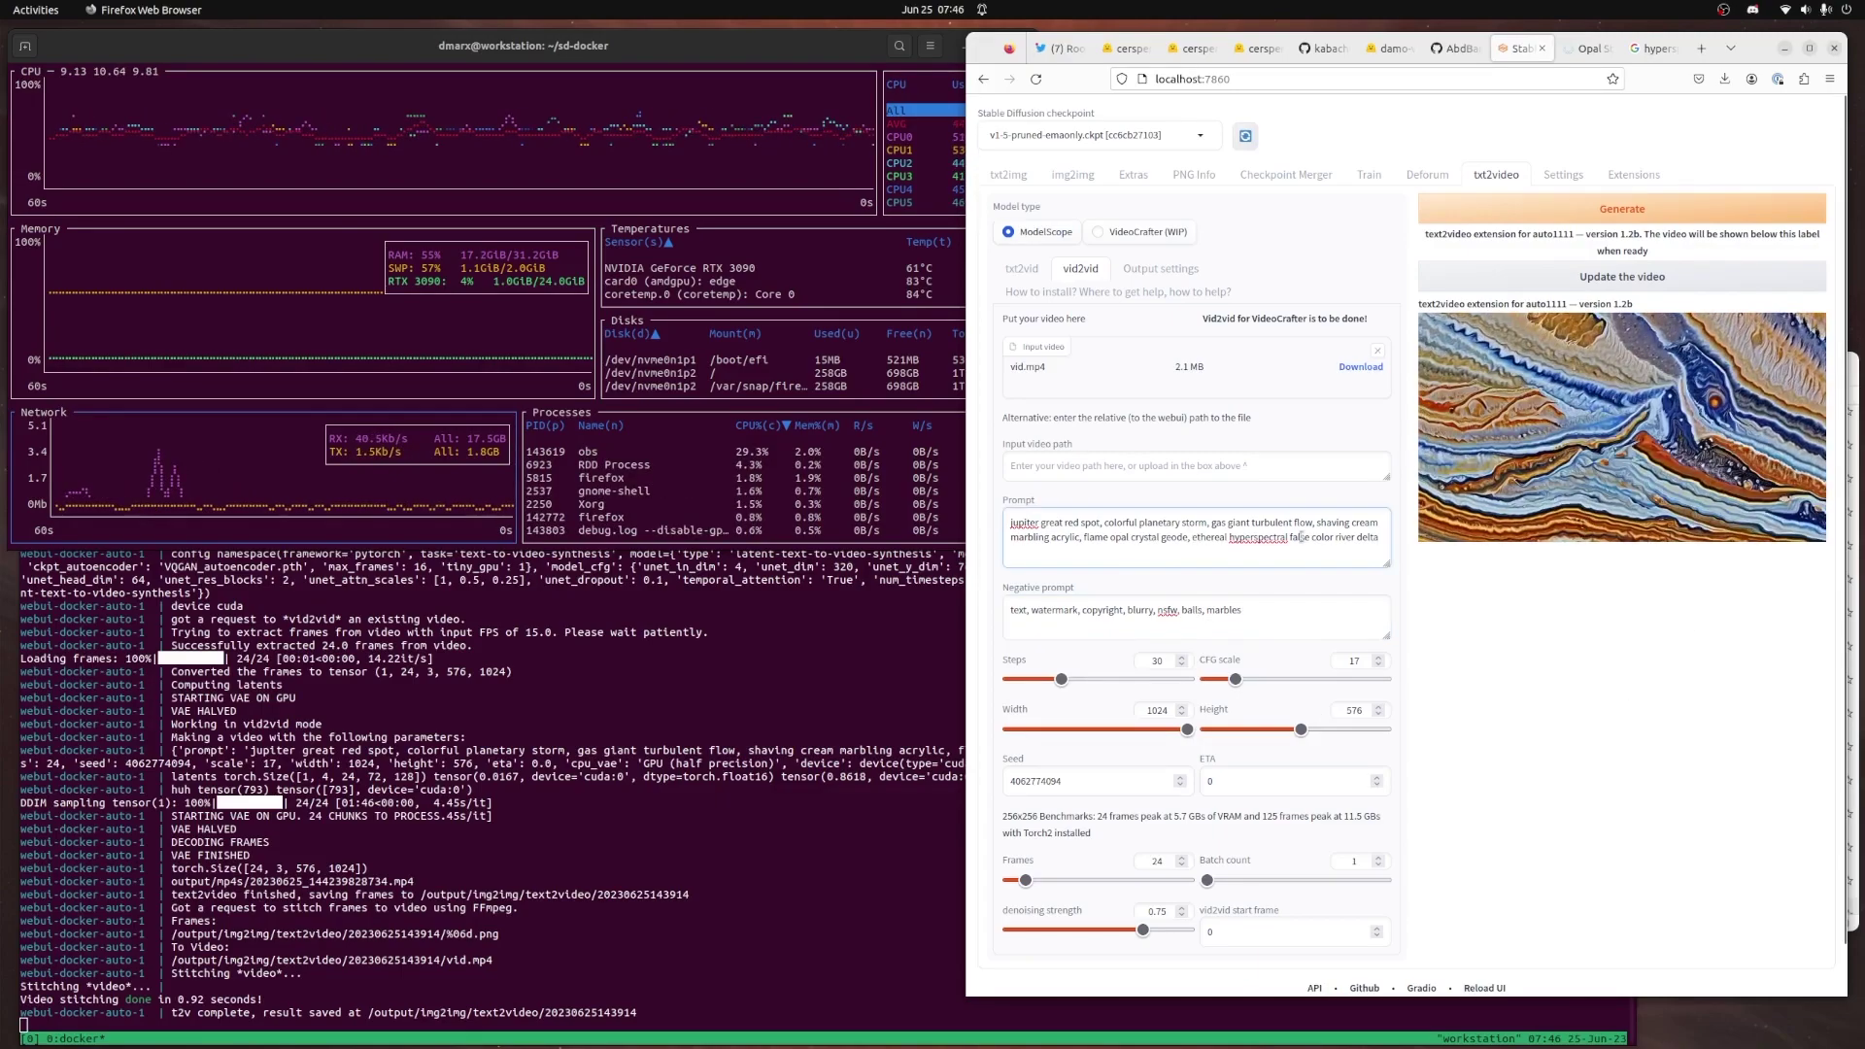
left_click_drag(1336, 537, 1384, 539)
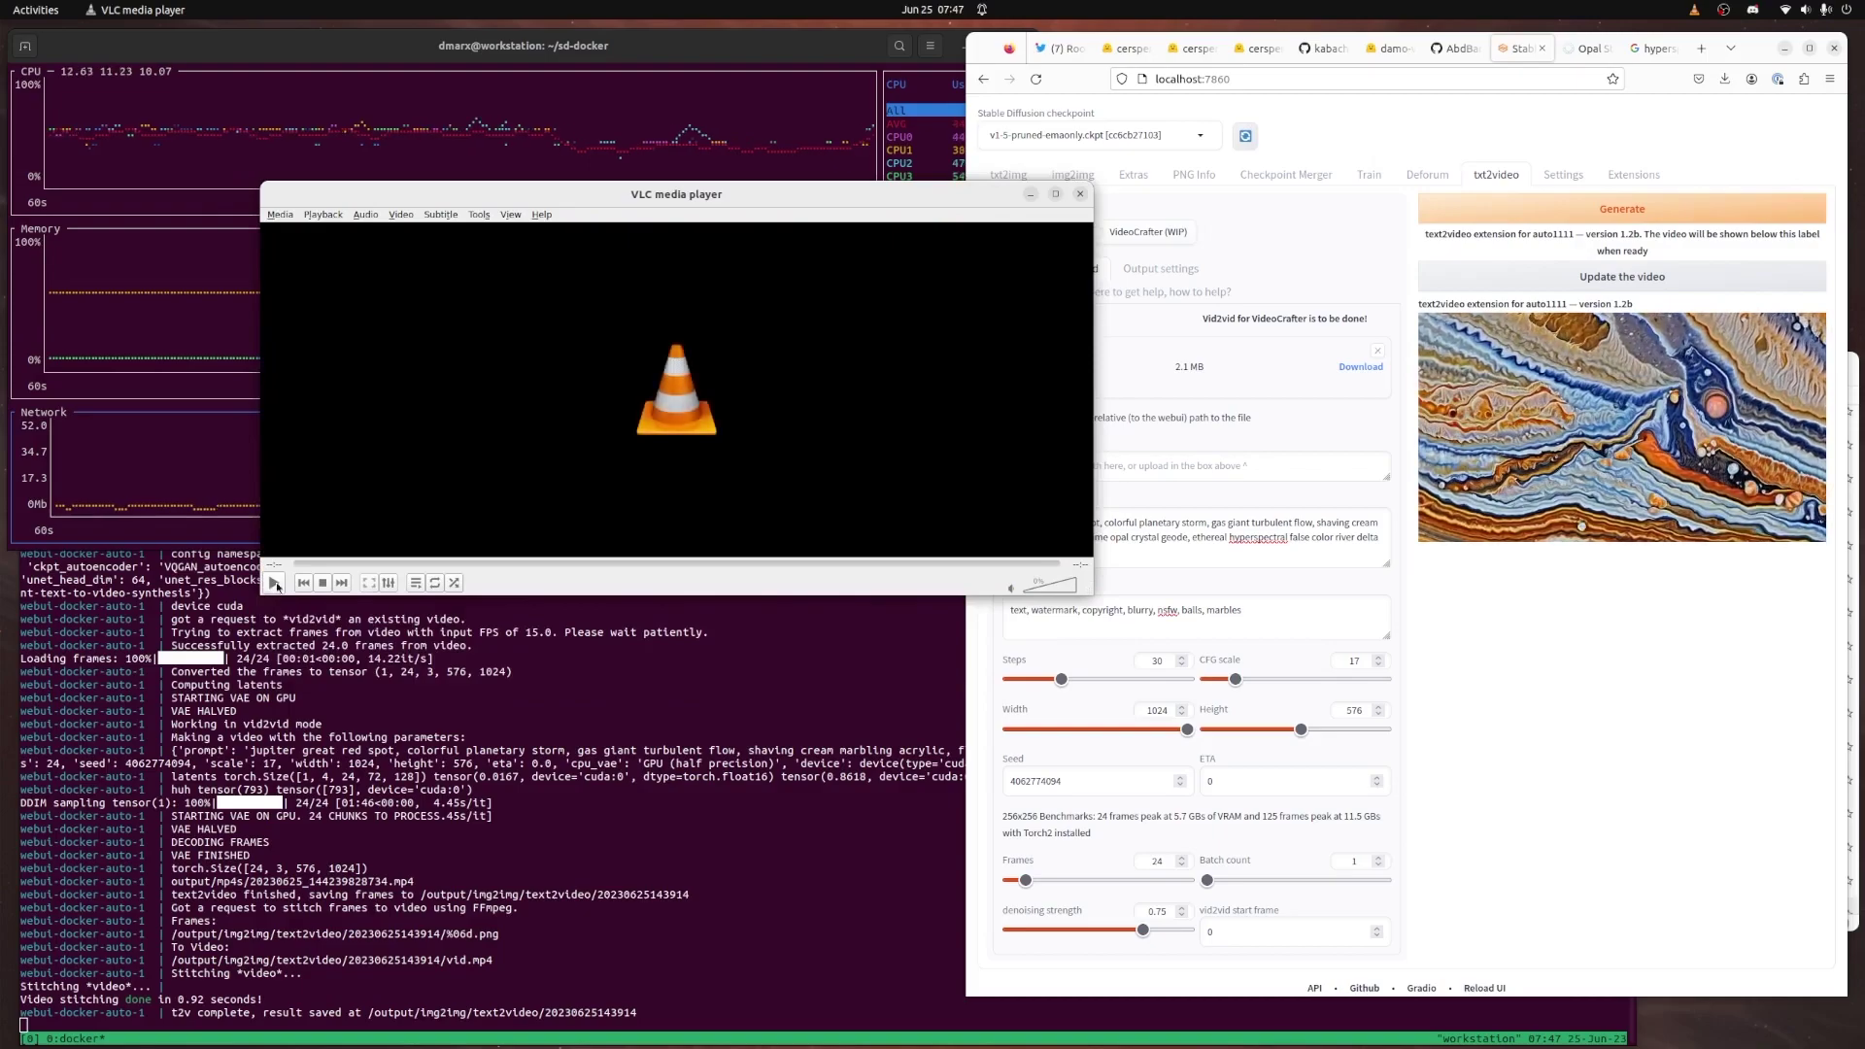
Play vid(1).mp4 in VLC and replay it from the beginning
left_click(273, 582)
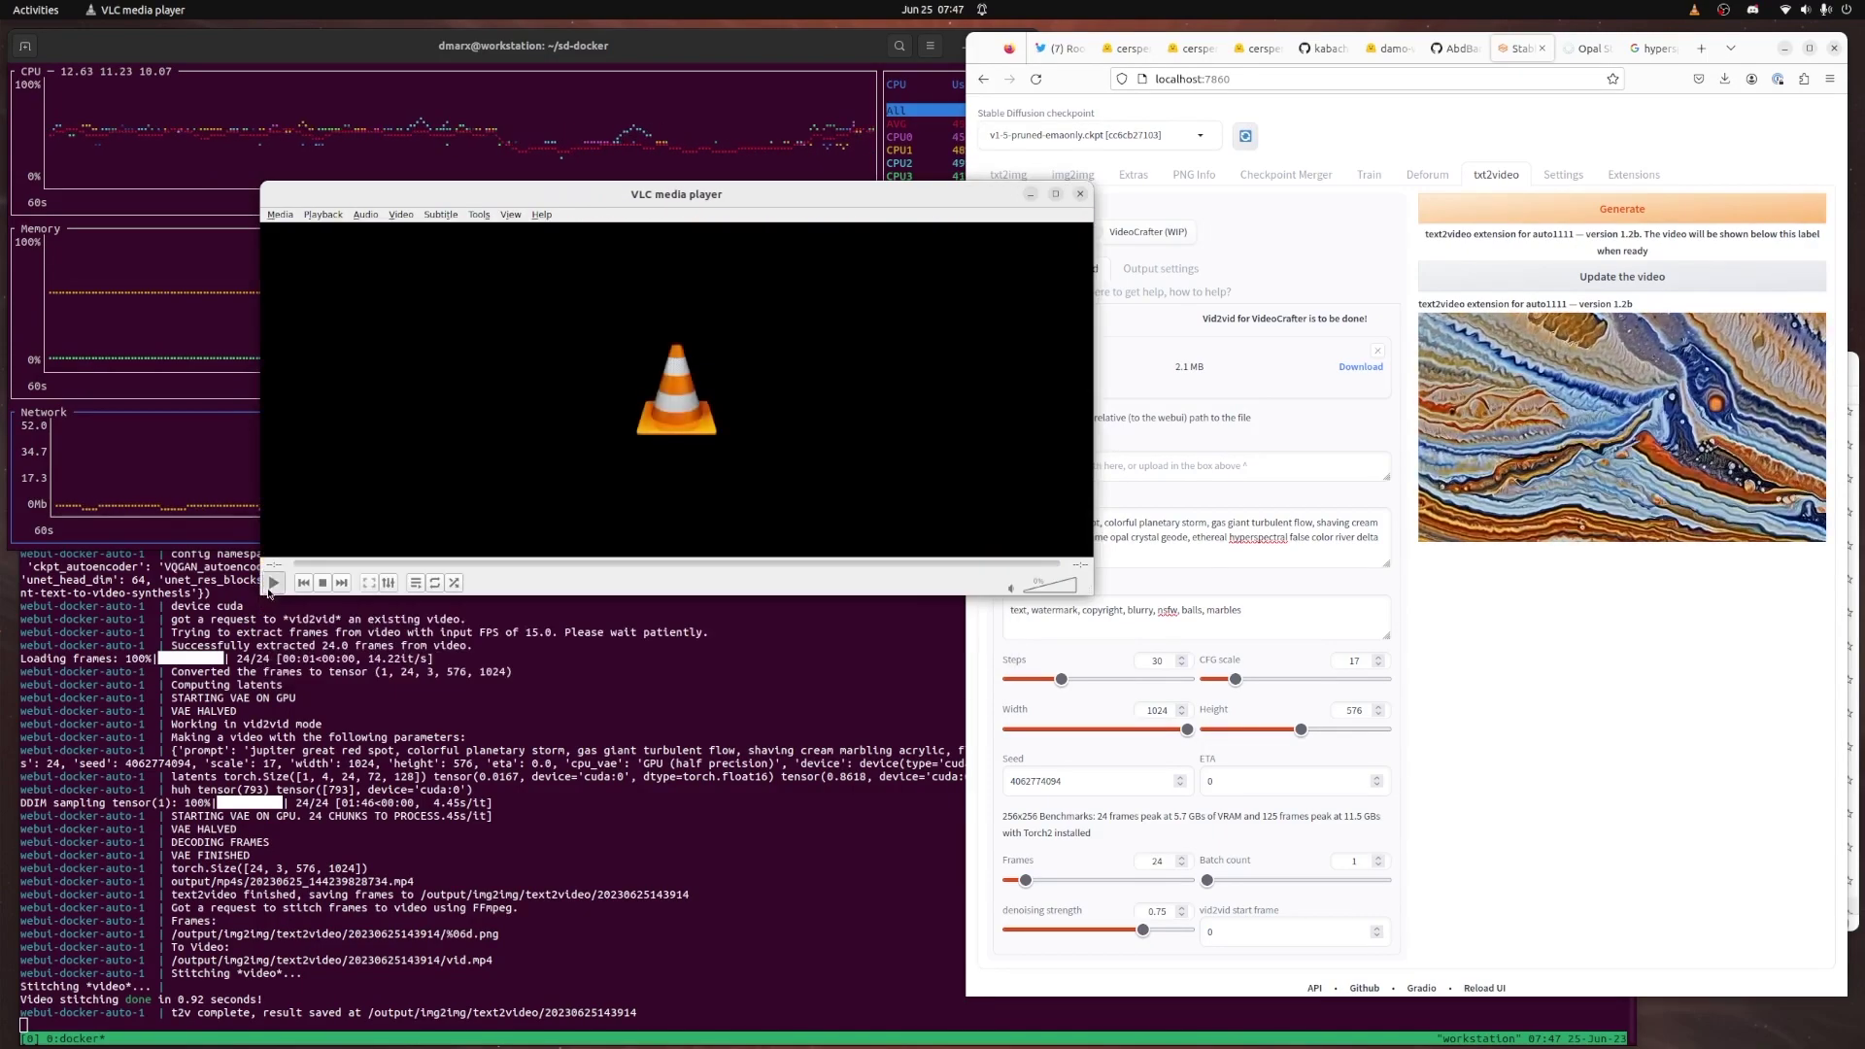
left_click(272, 583)
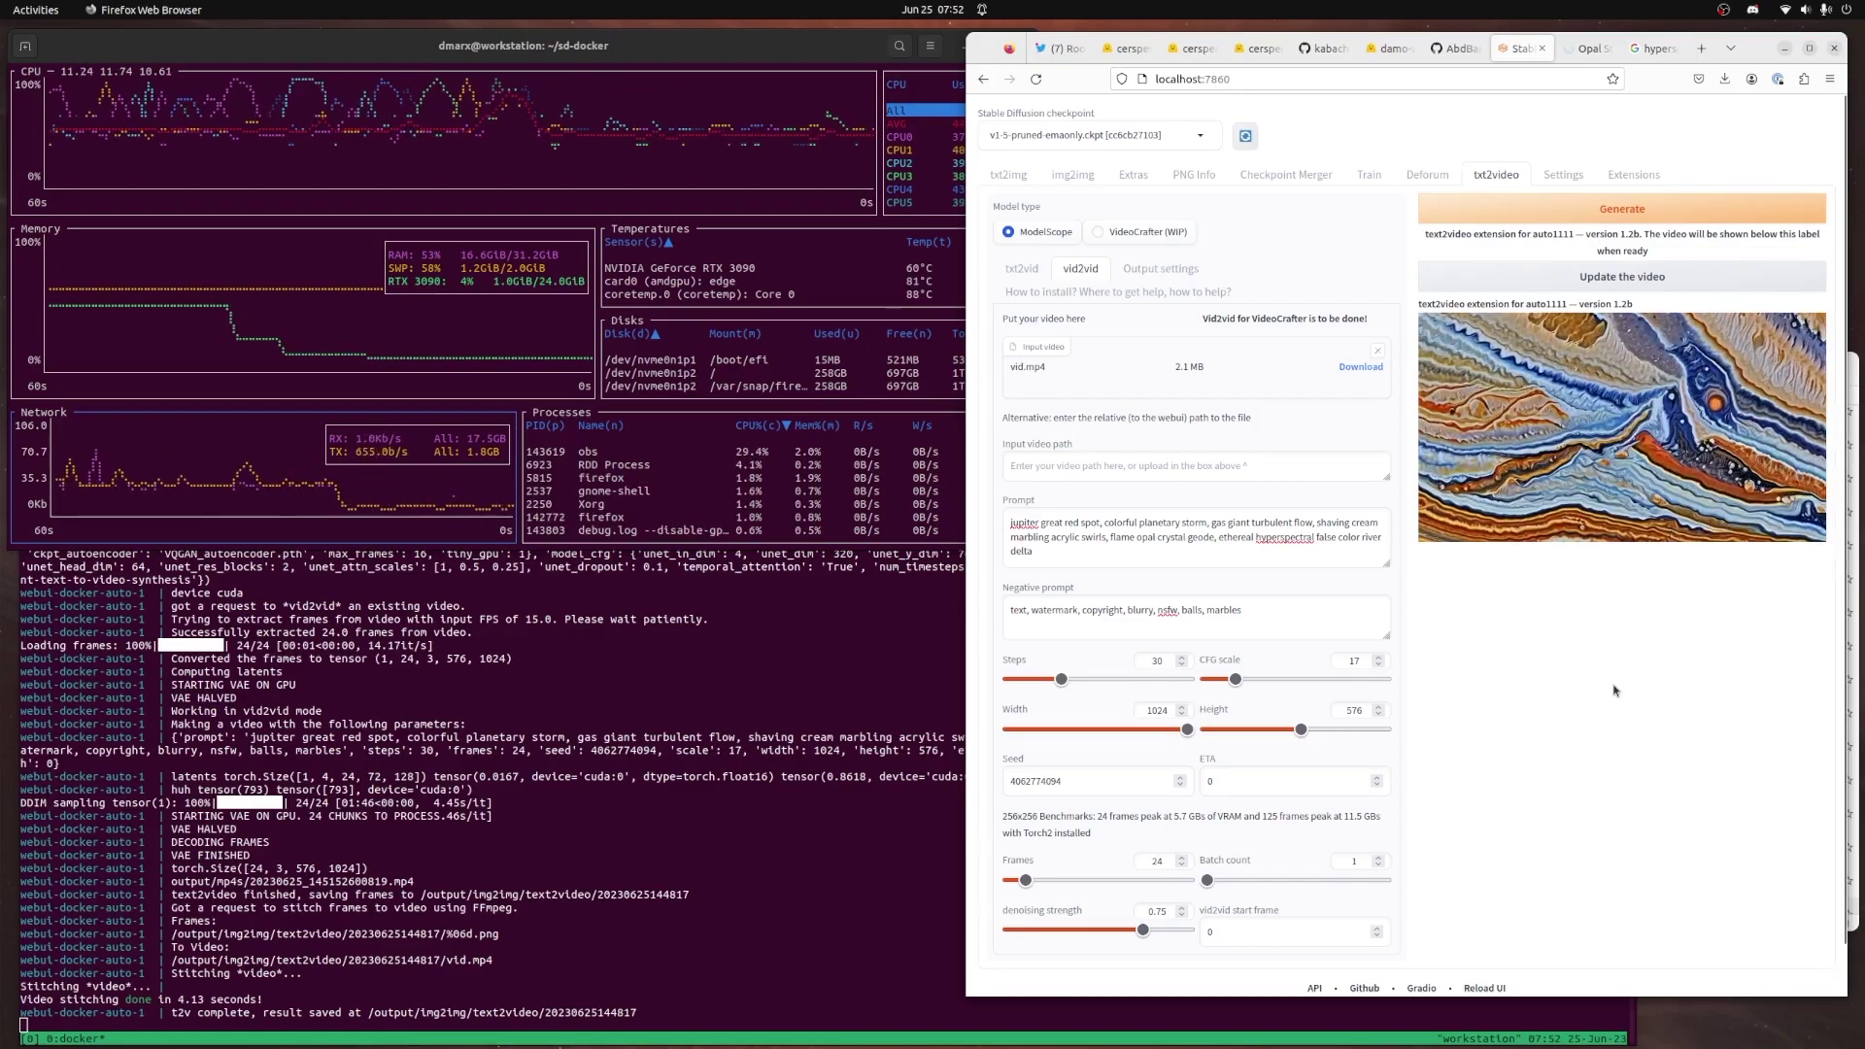
left_click(1644, 280)
left_click(1644, 279)
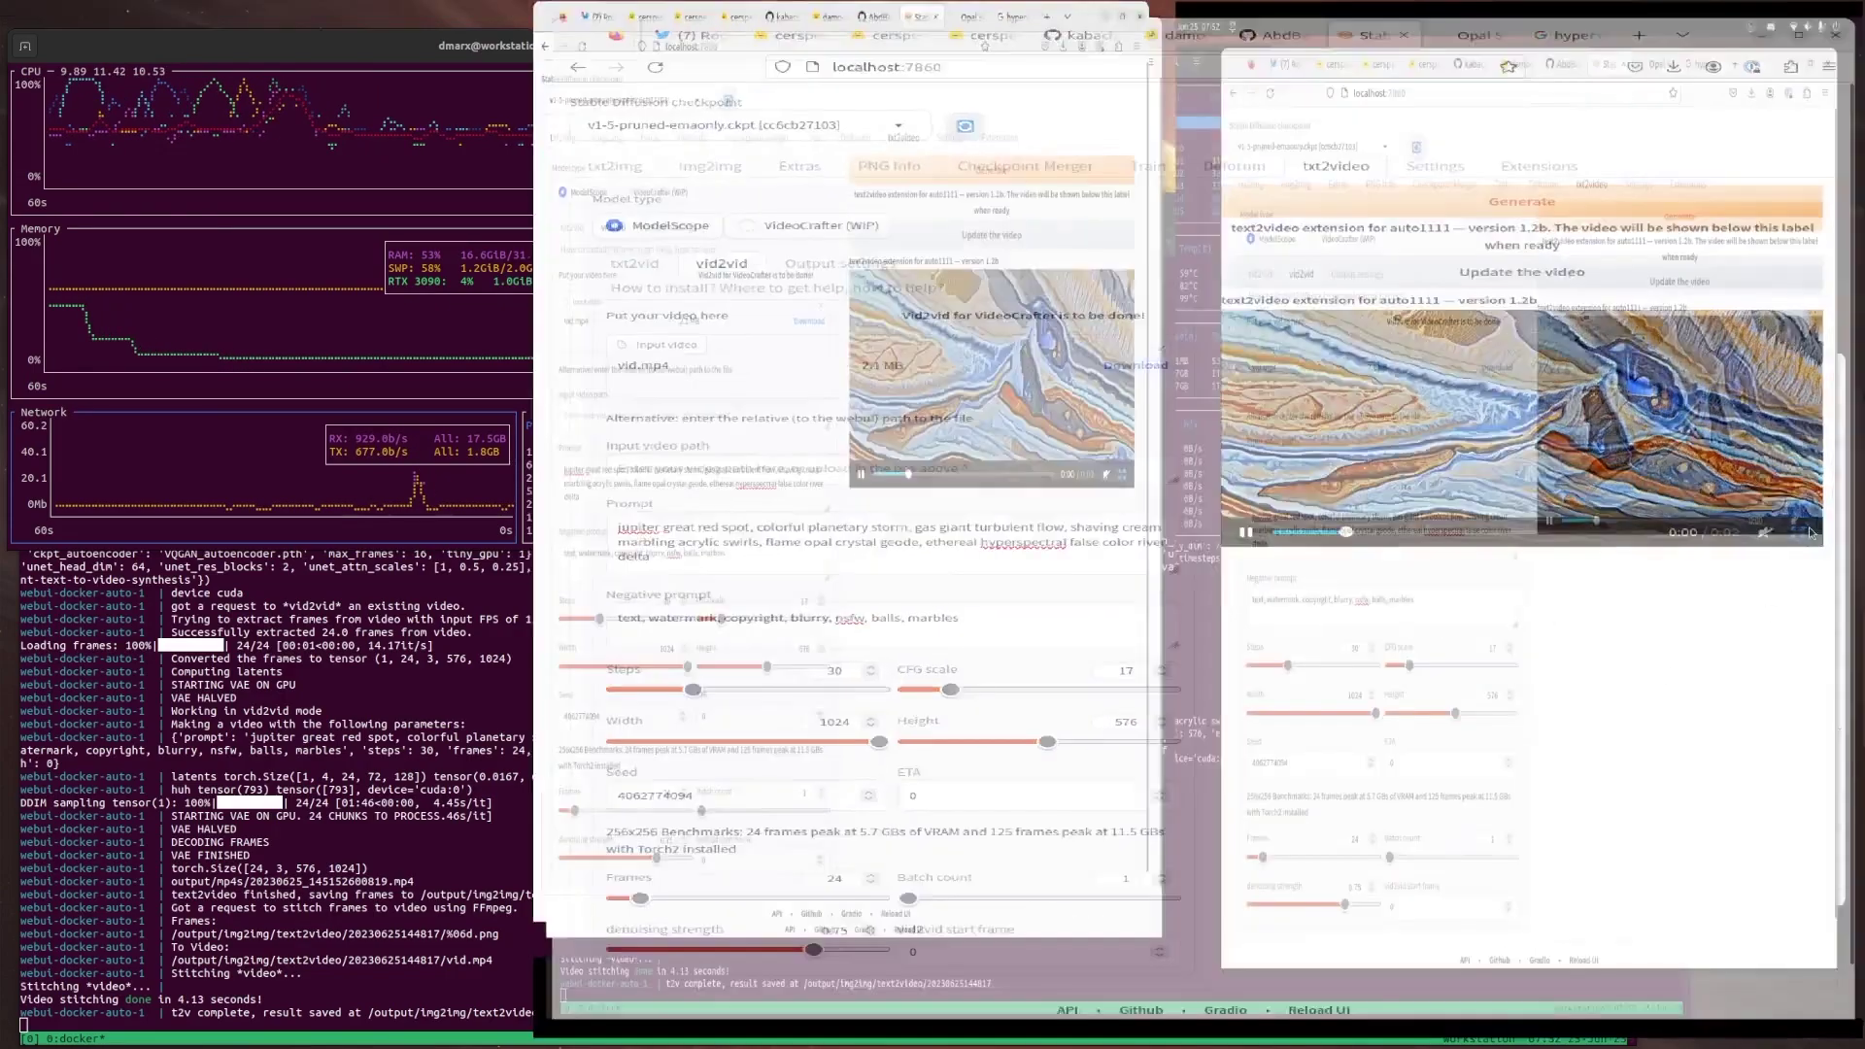
left_click(1810, 530)
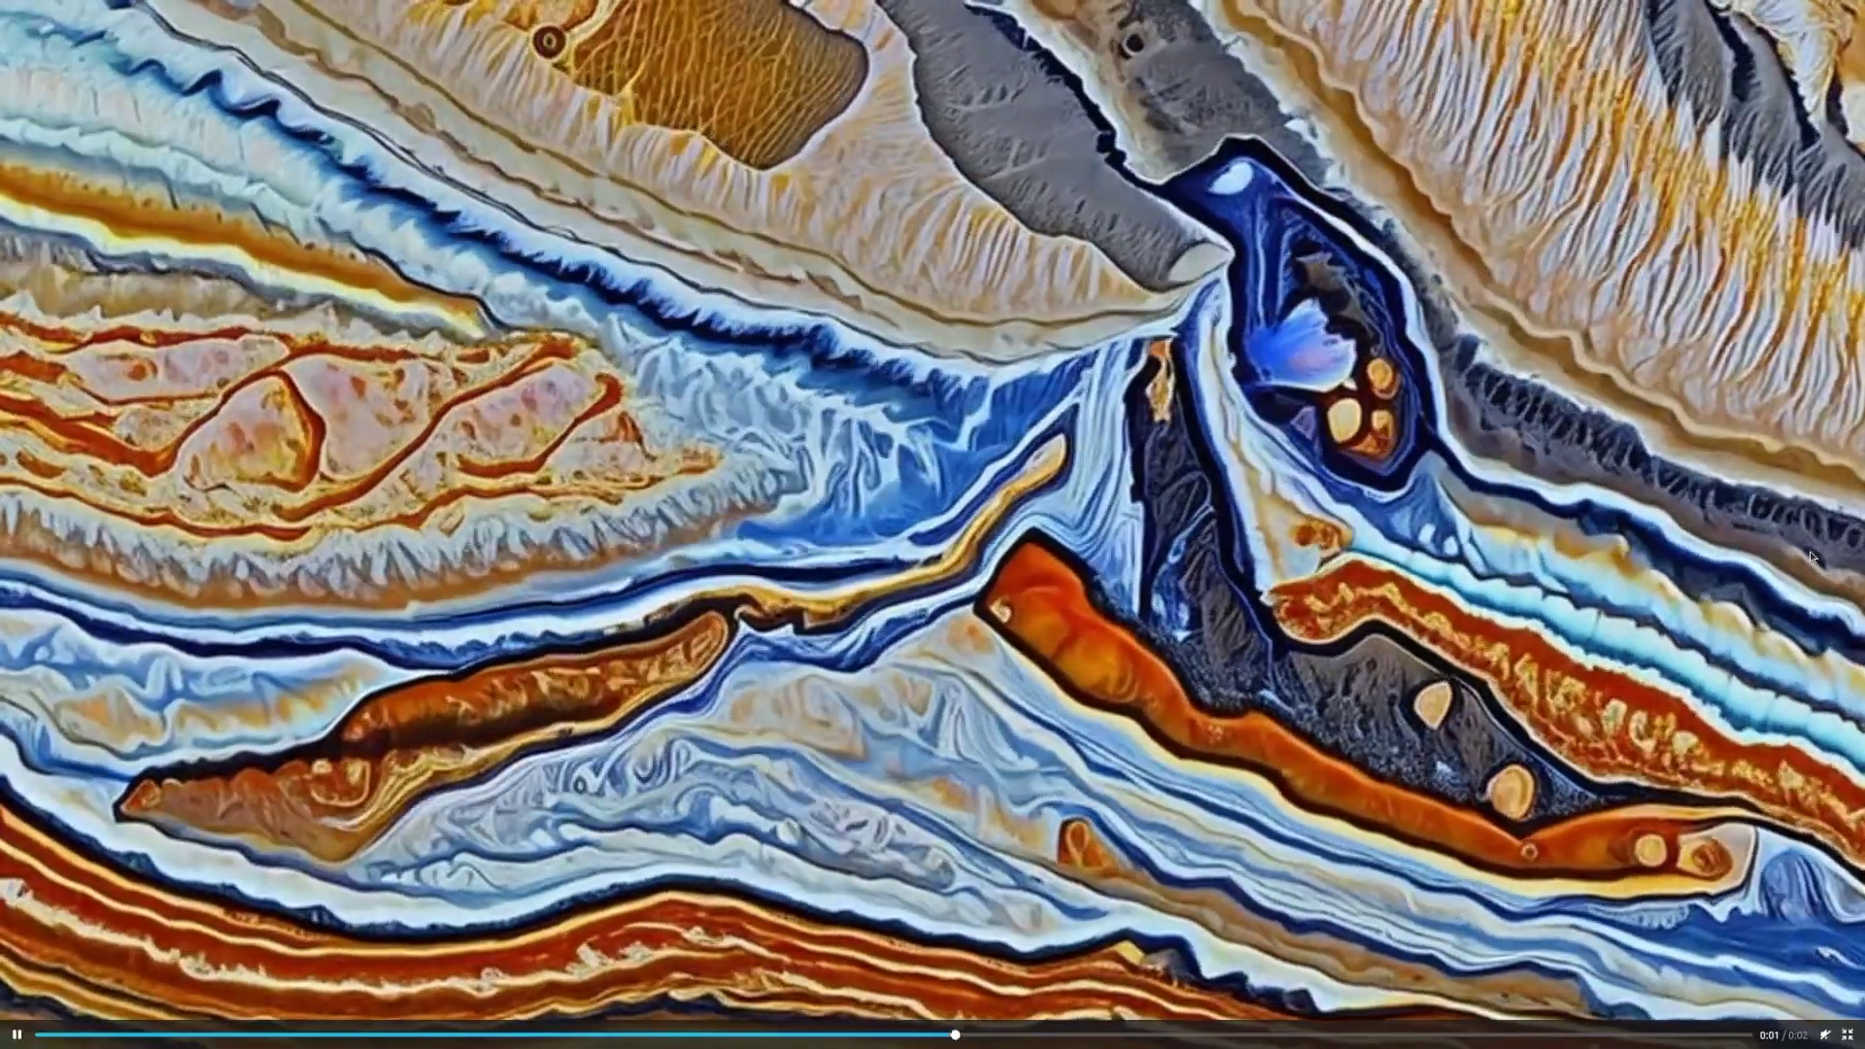
key("Escape")
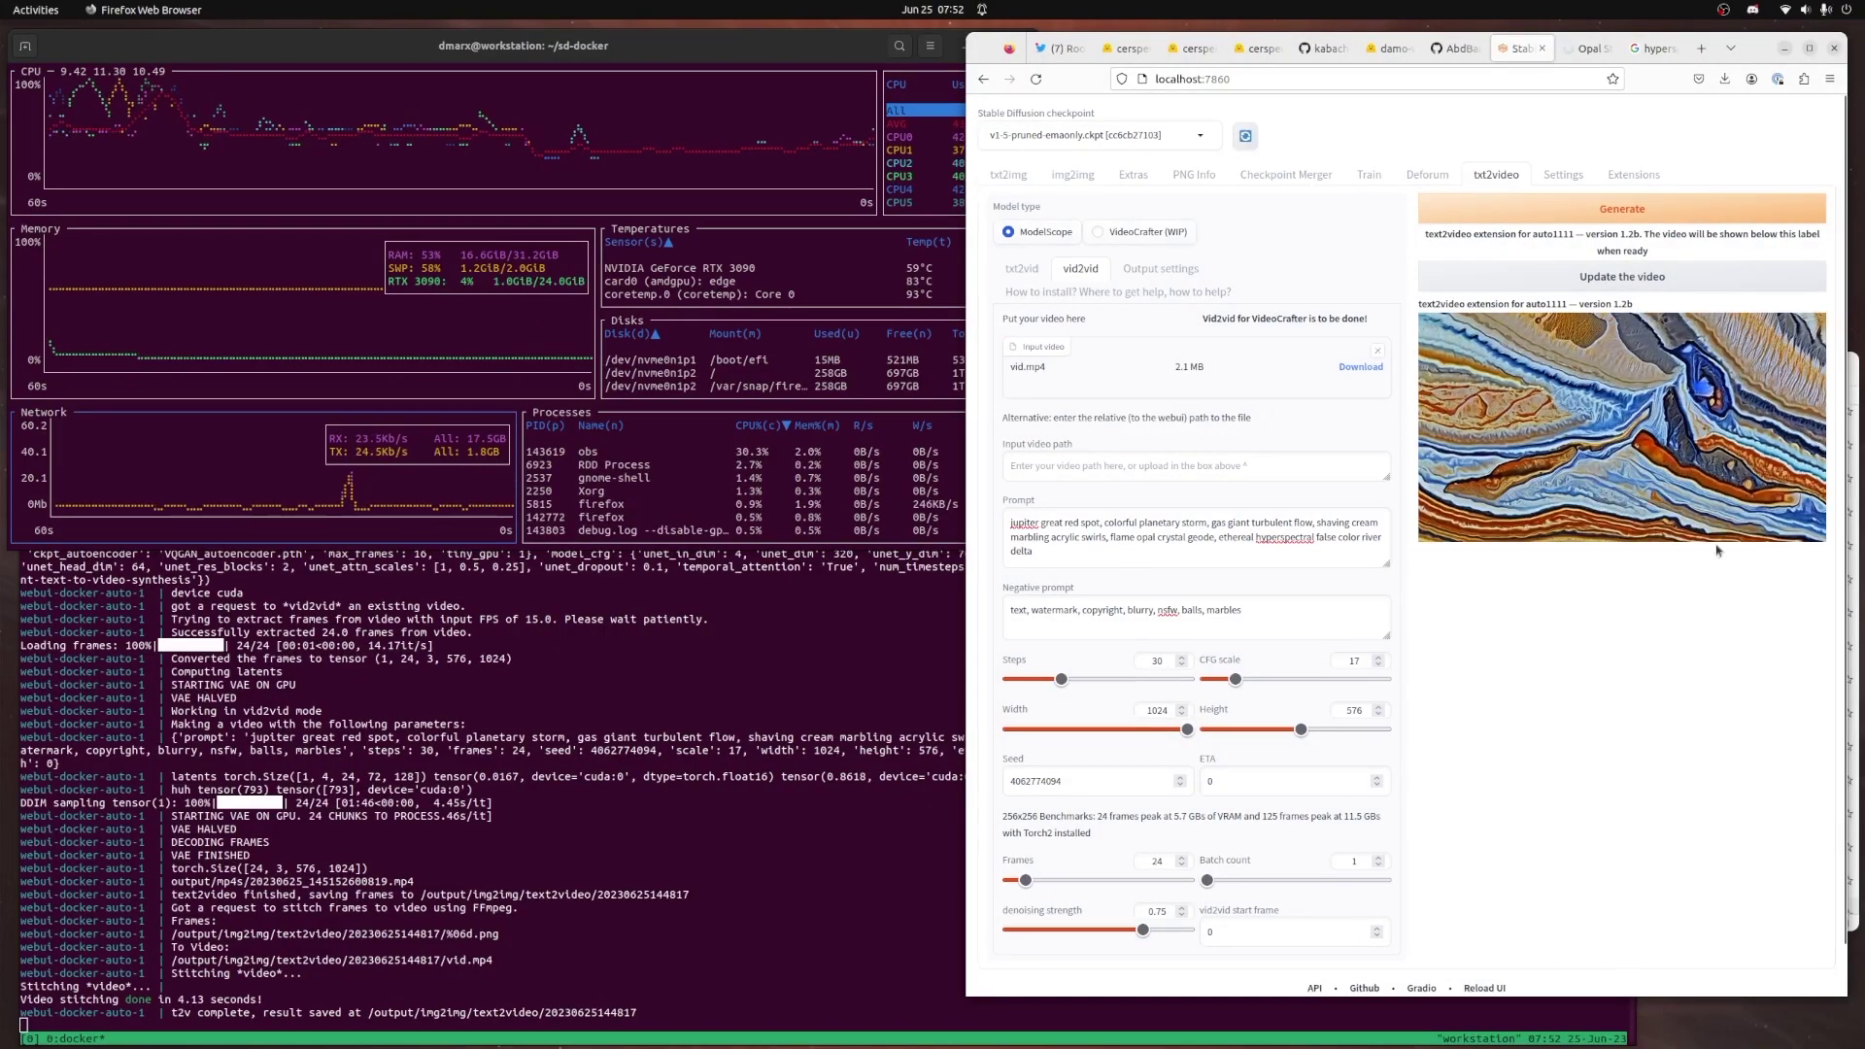
mouse_move(1483, 424)
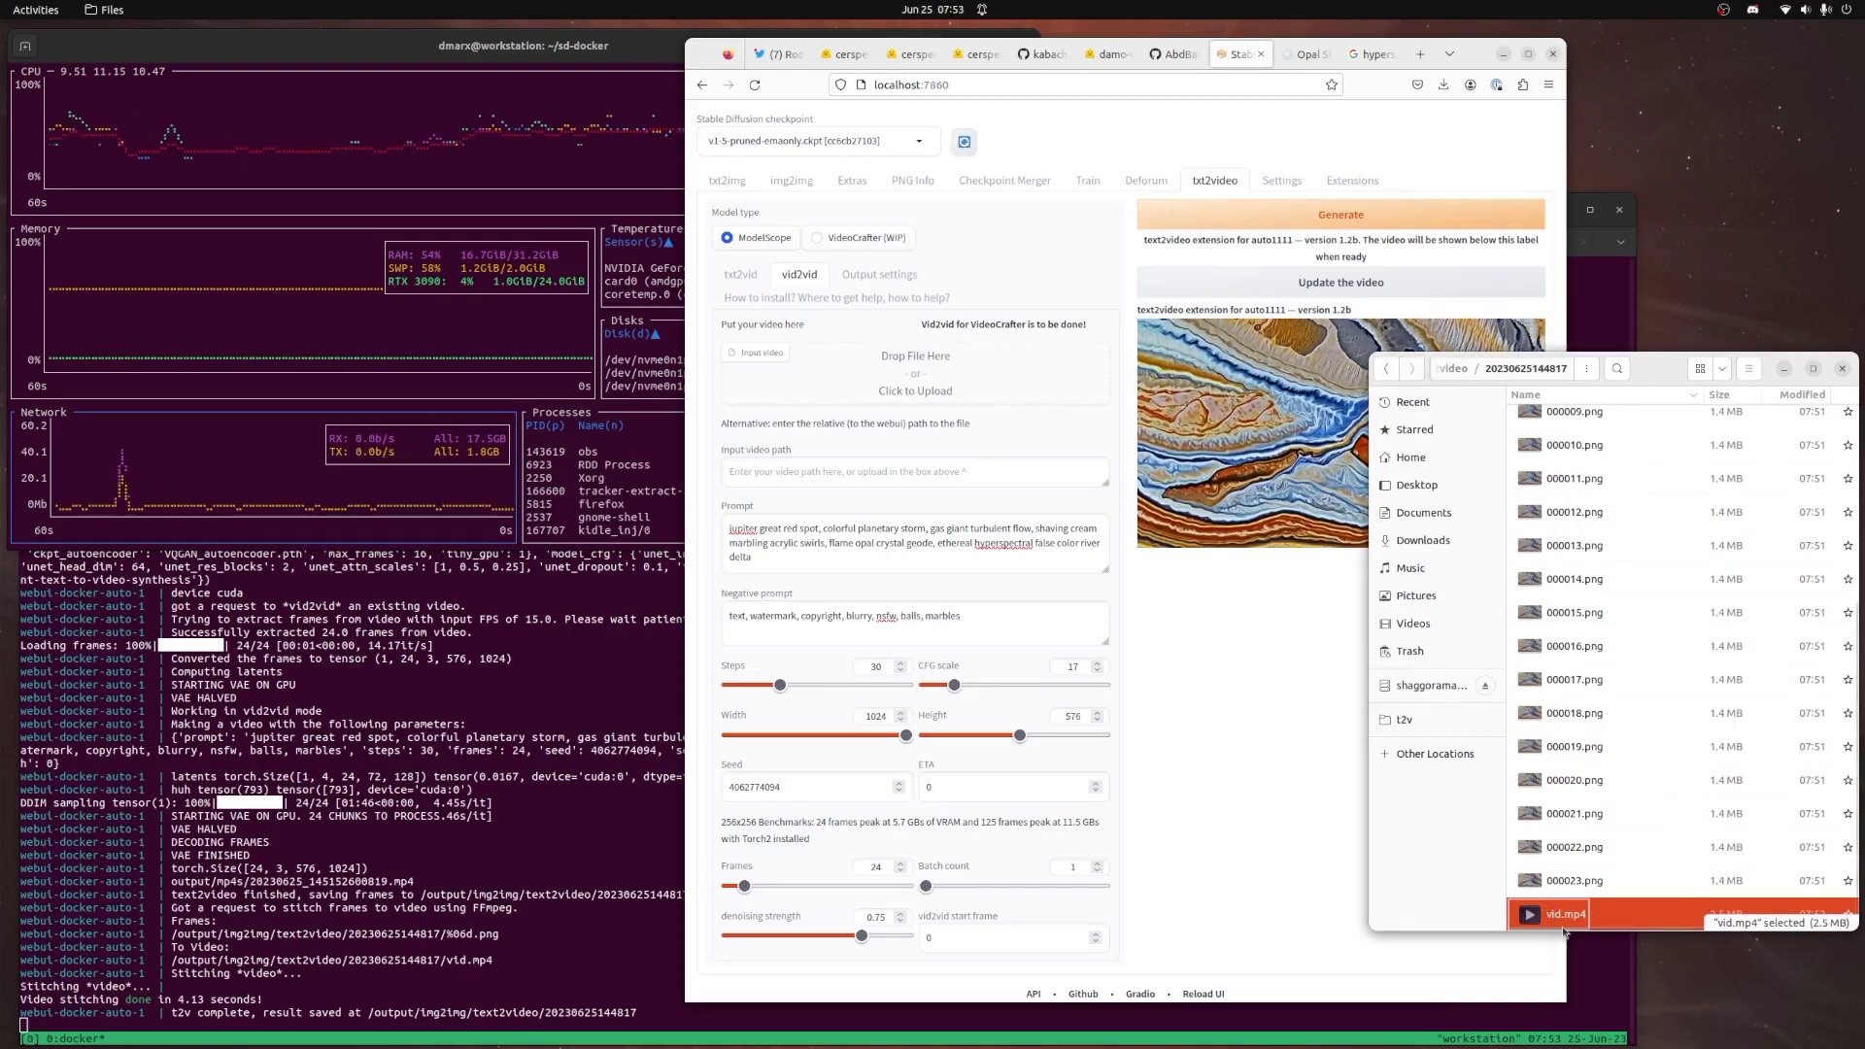
Open a second Files window on Downloads beside the output folder
mouse_move(1032, 1047)
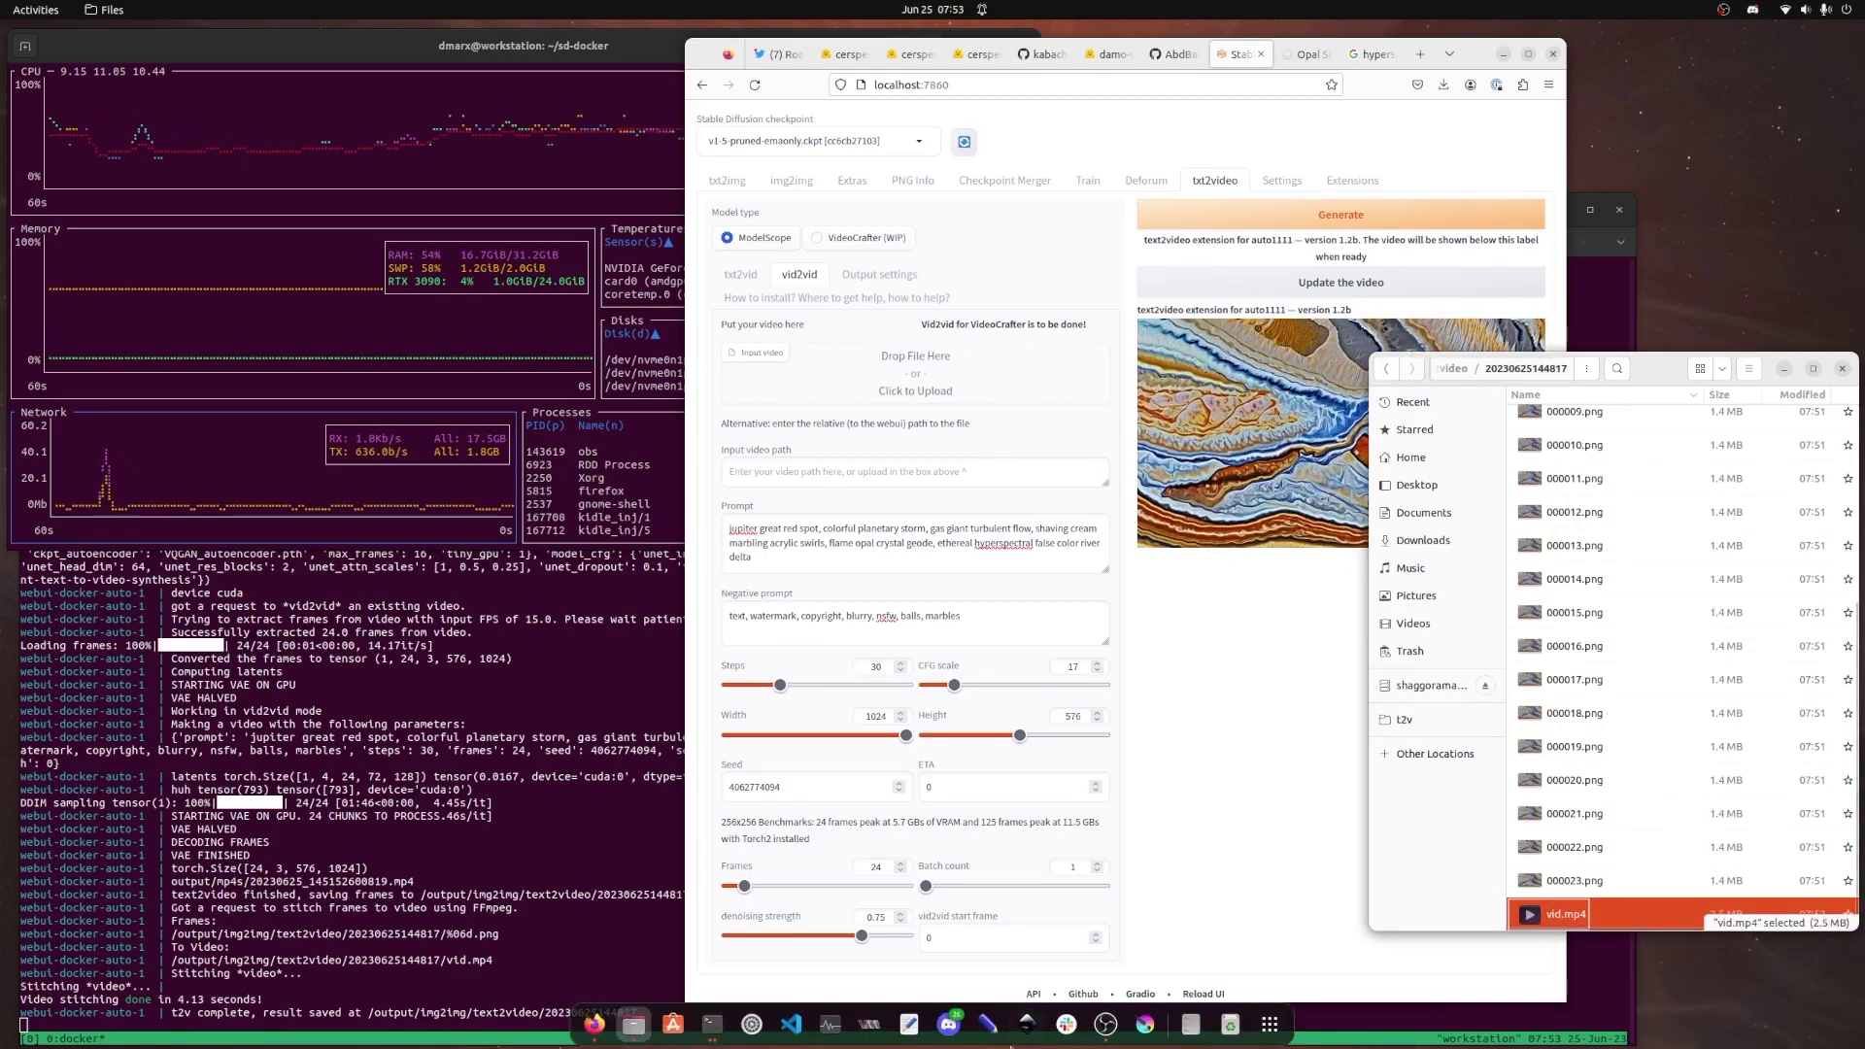
right_click(636, 1030)
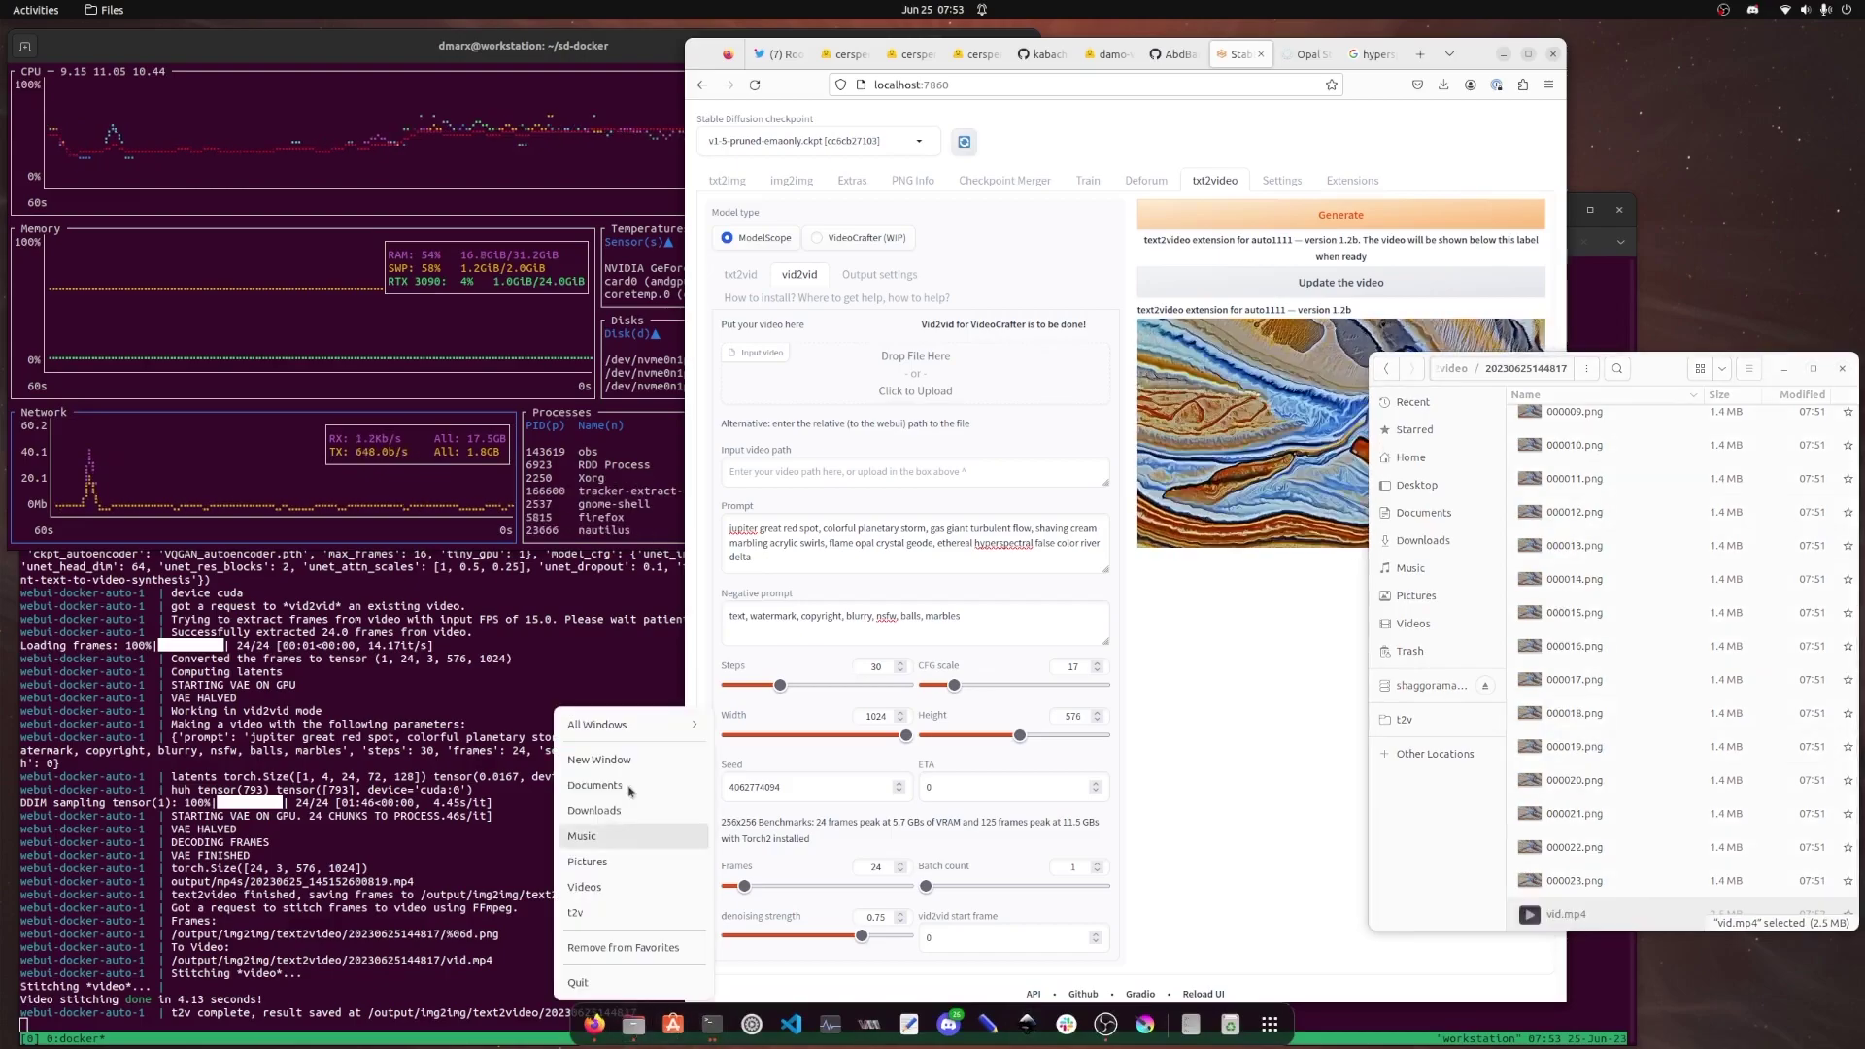
left_click(779, 739)
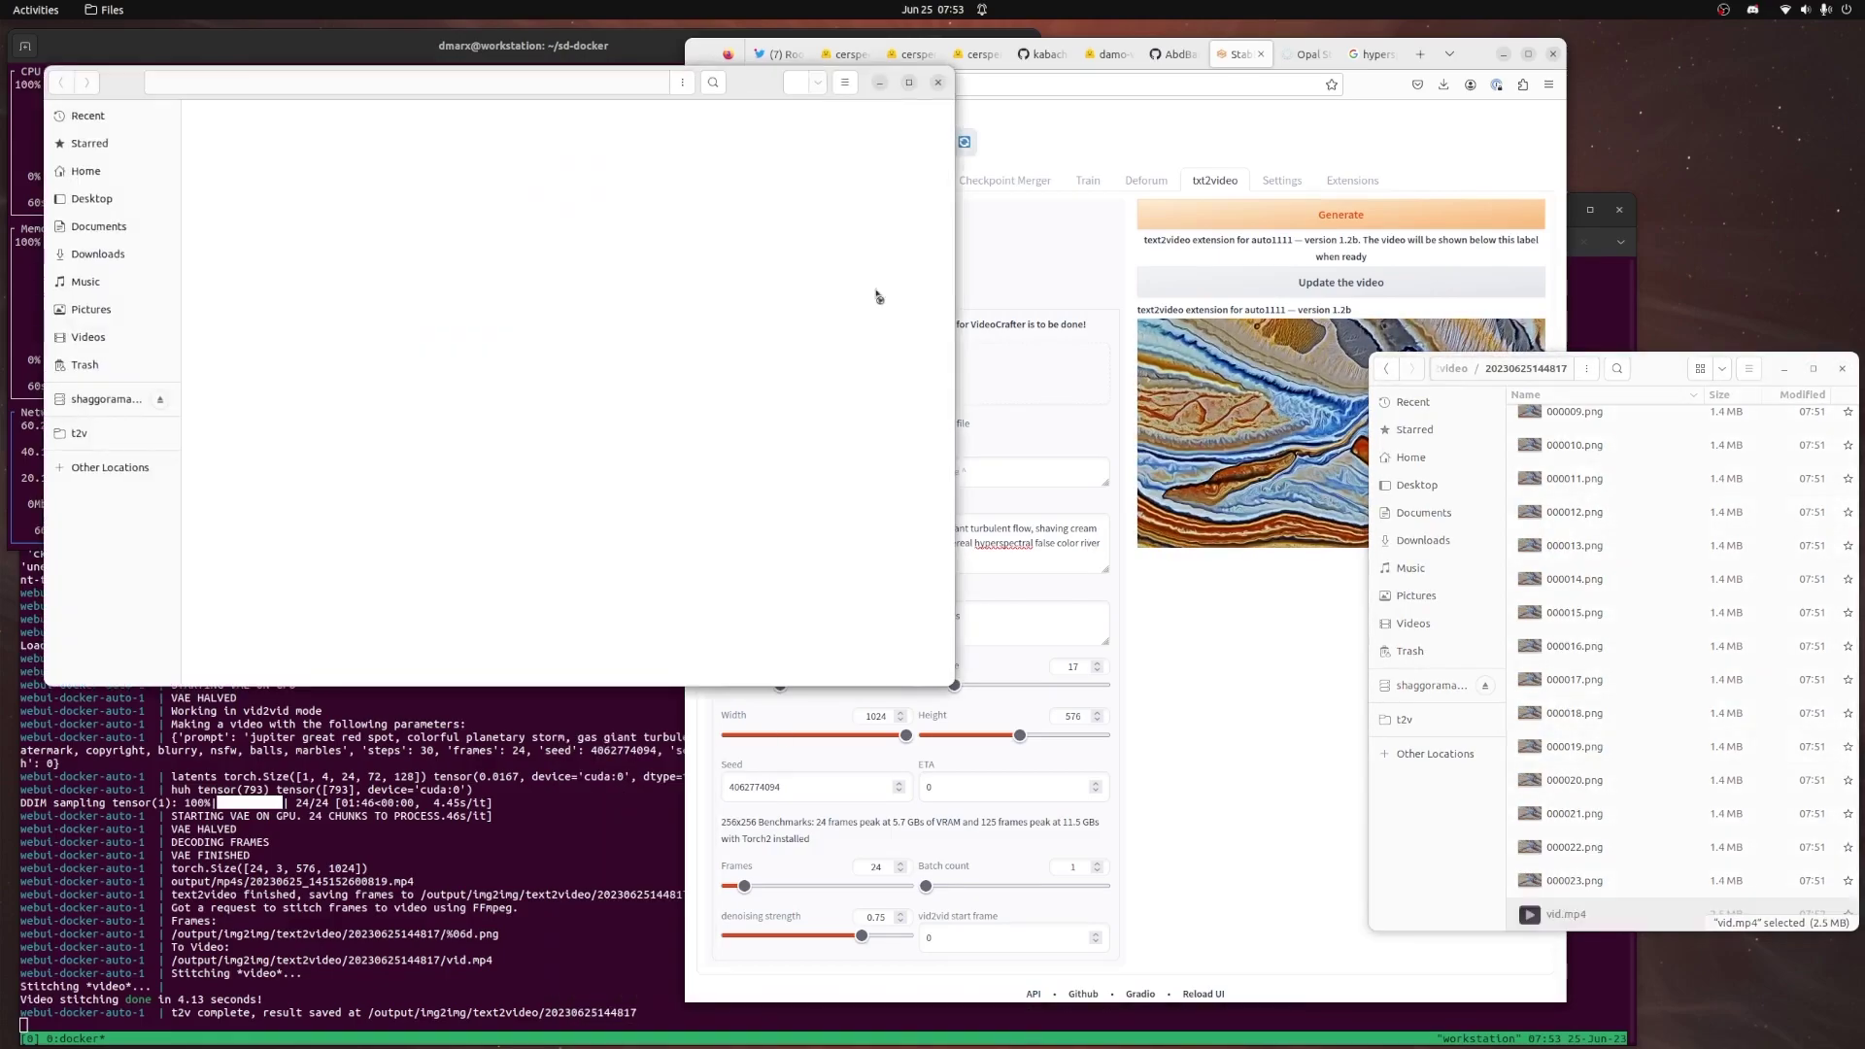
left_click_drag(804, 73, 1276, 392)
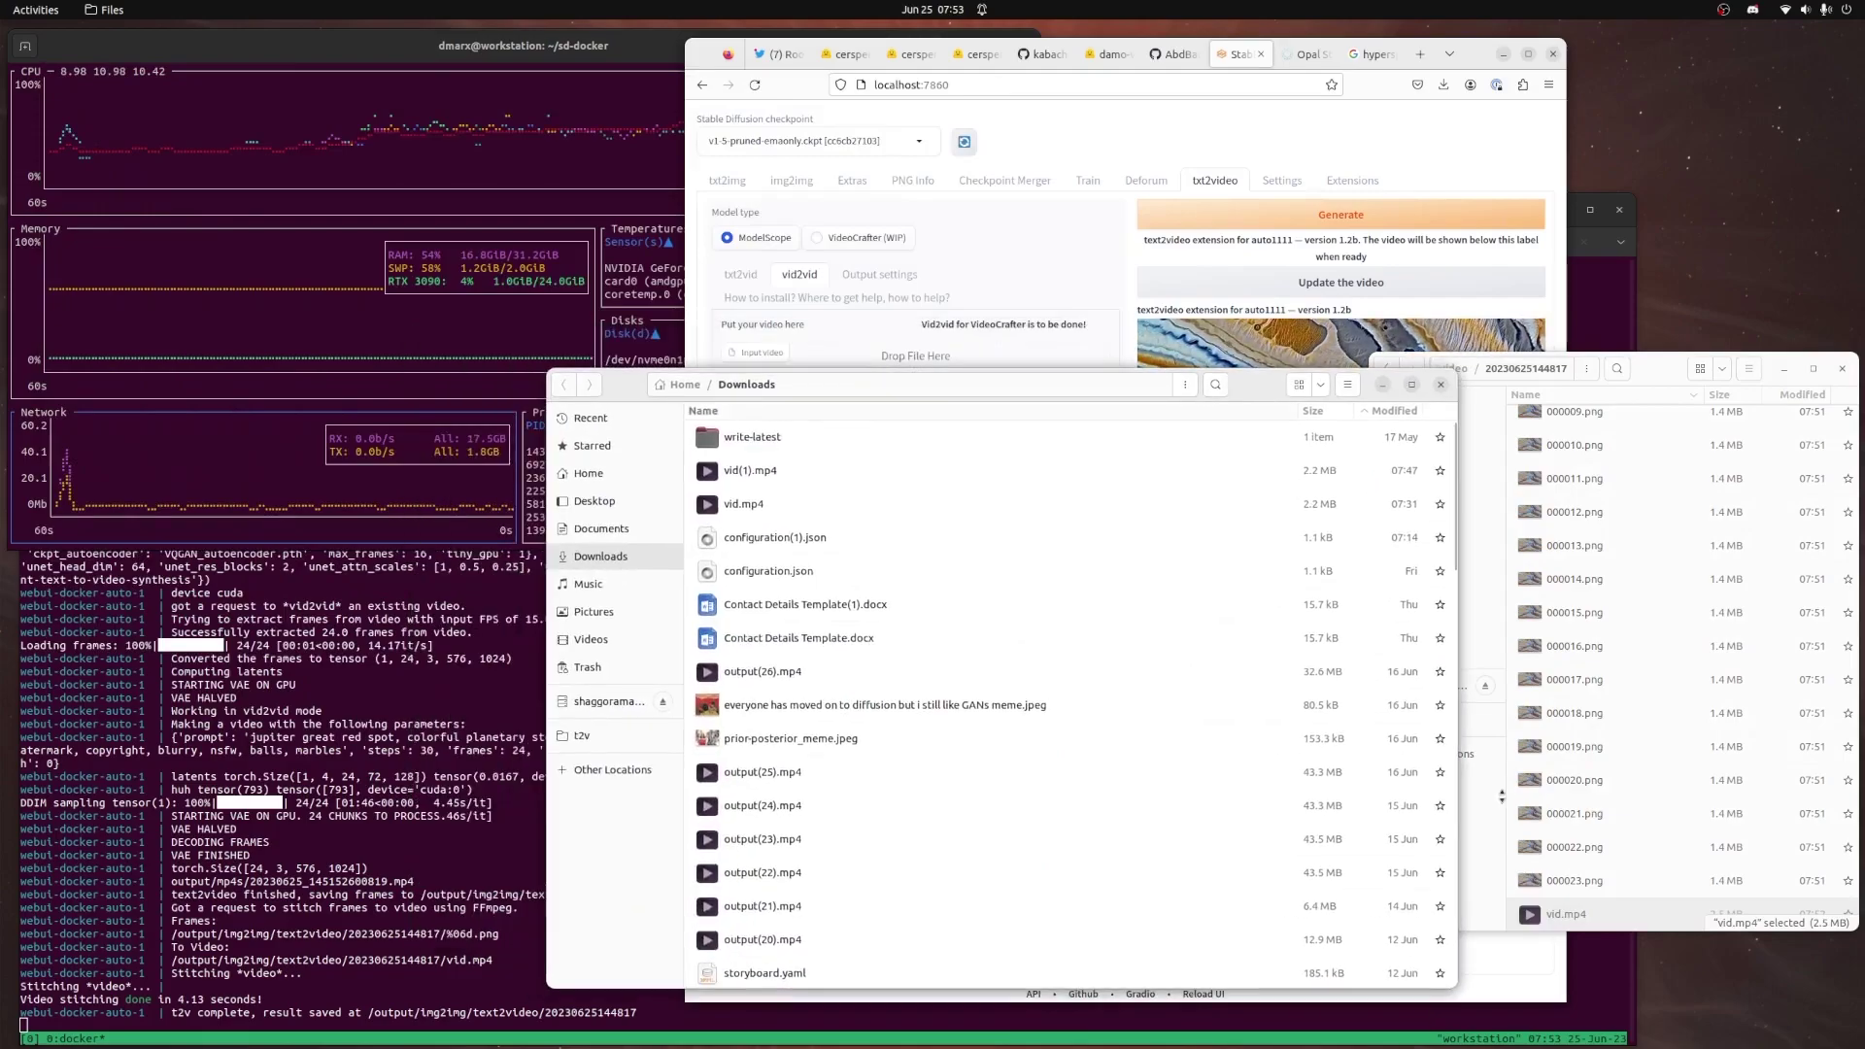
left_click(1590, 918)
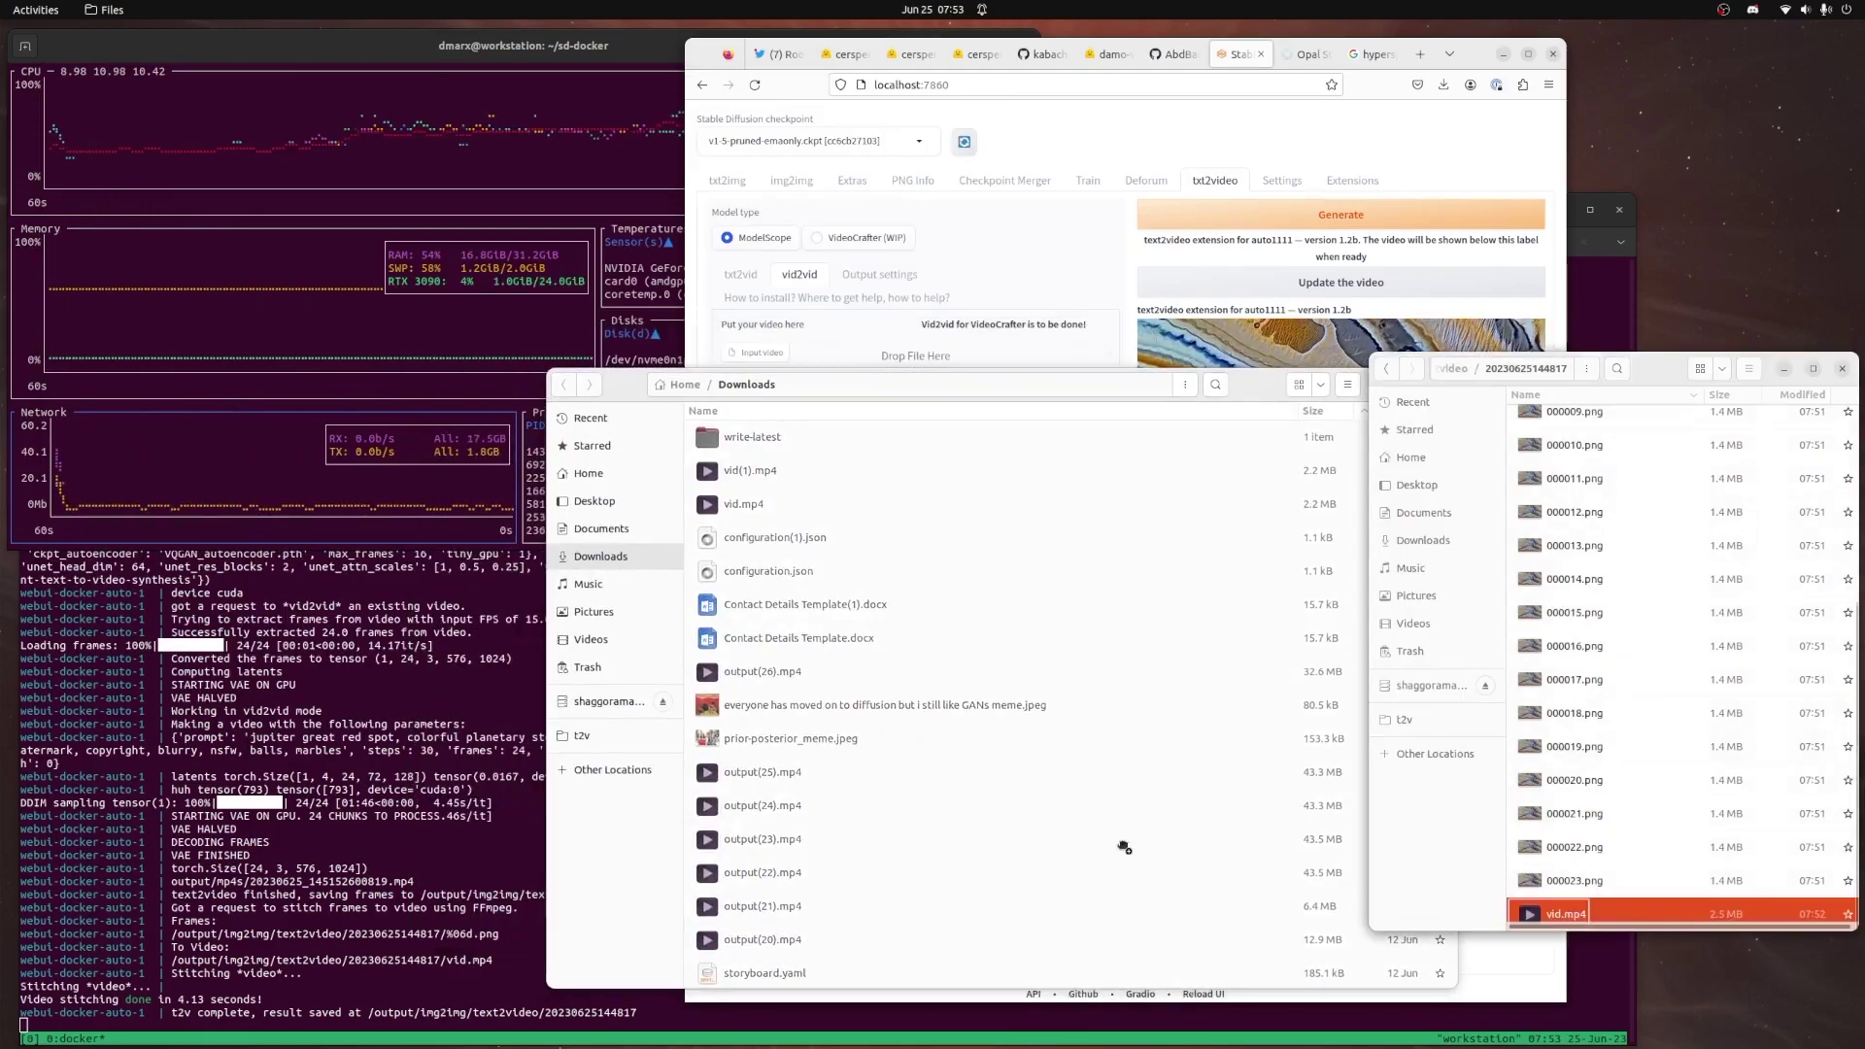
left_click(1034, 834)
key("ctrl+v")
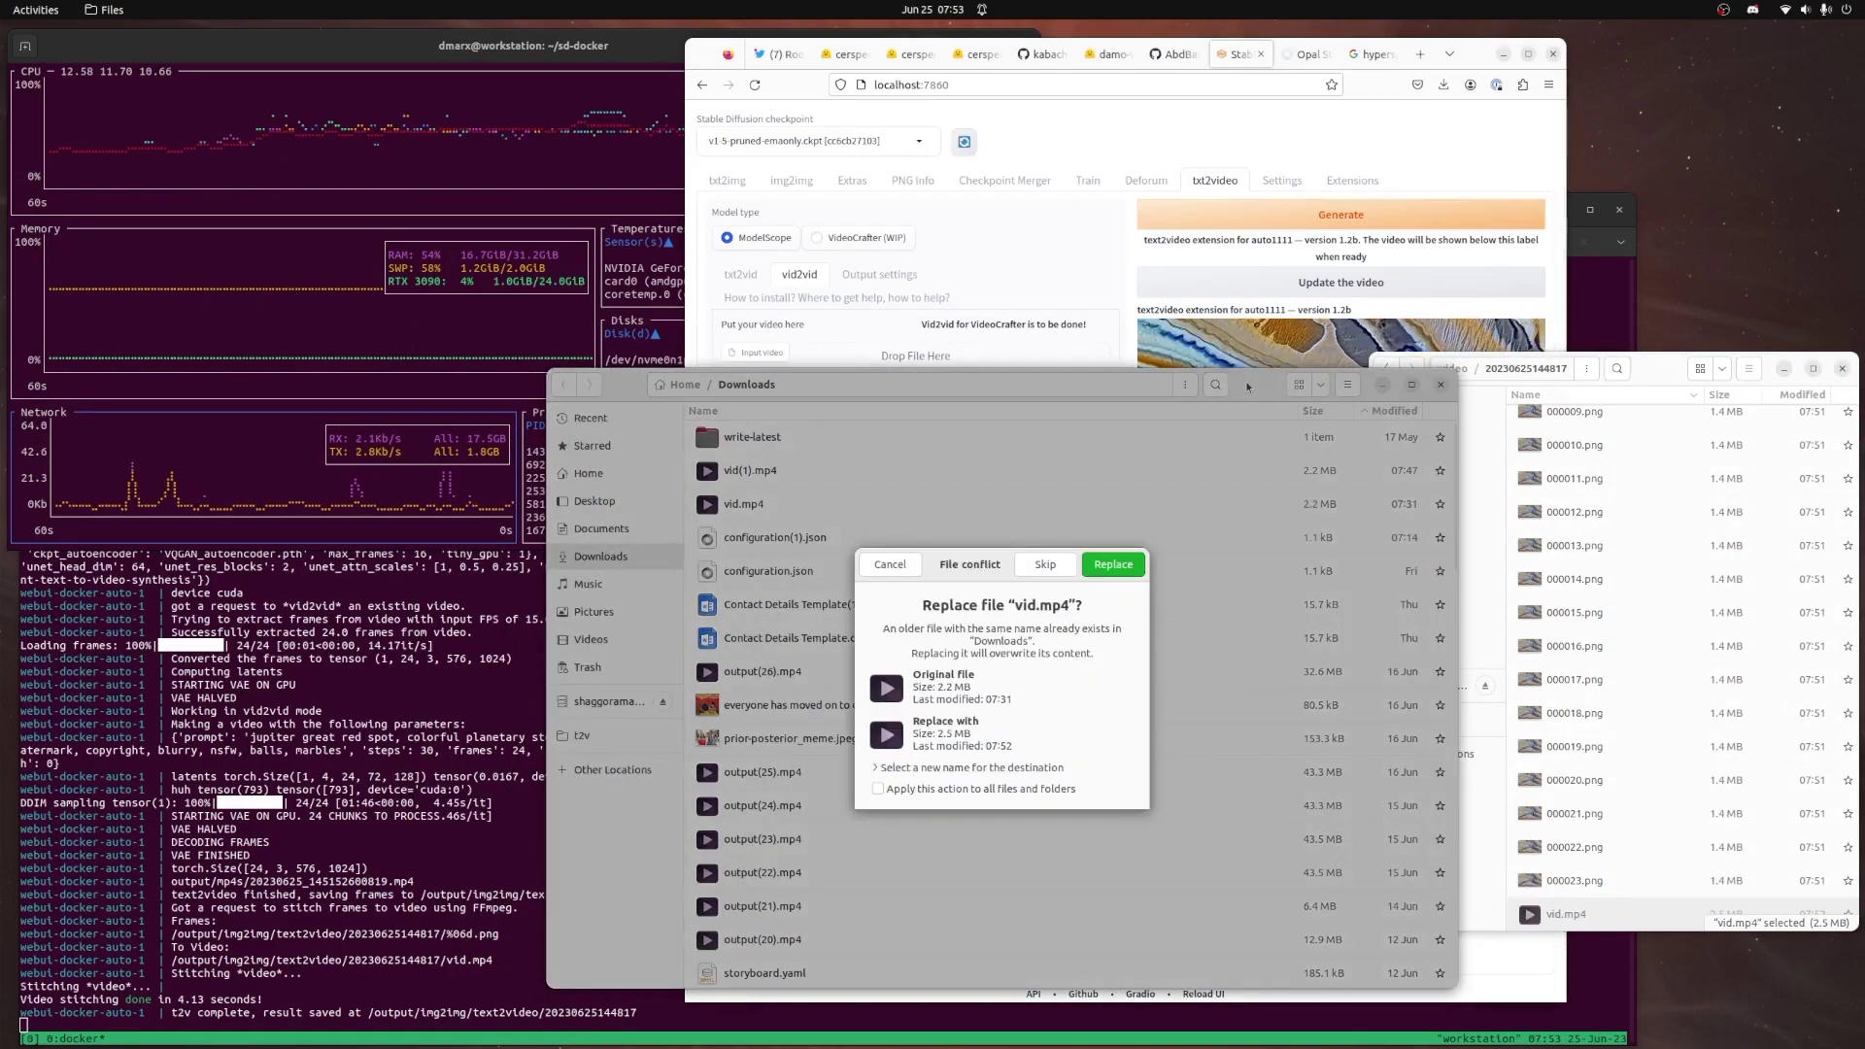
left_click(1113, 564)
left_click_drag(663, 446, 1213, 554)
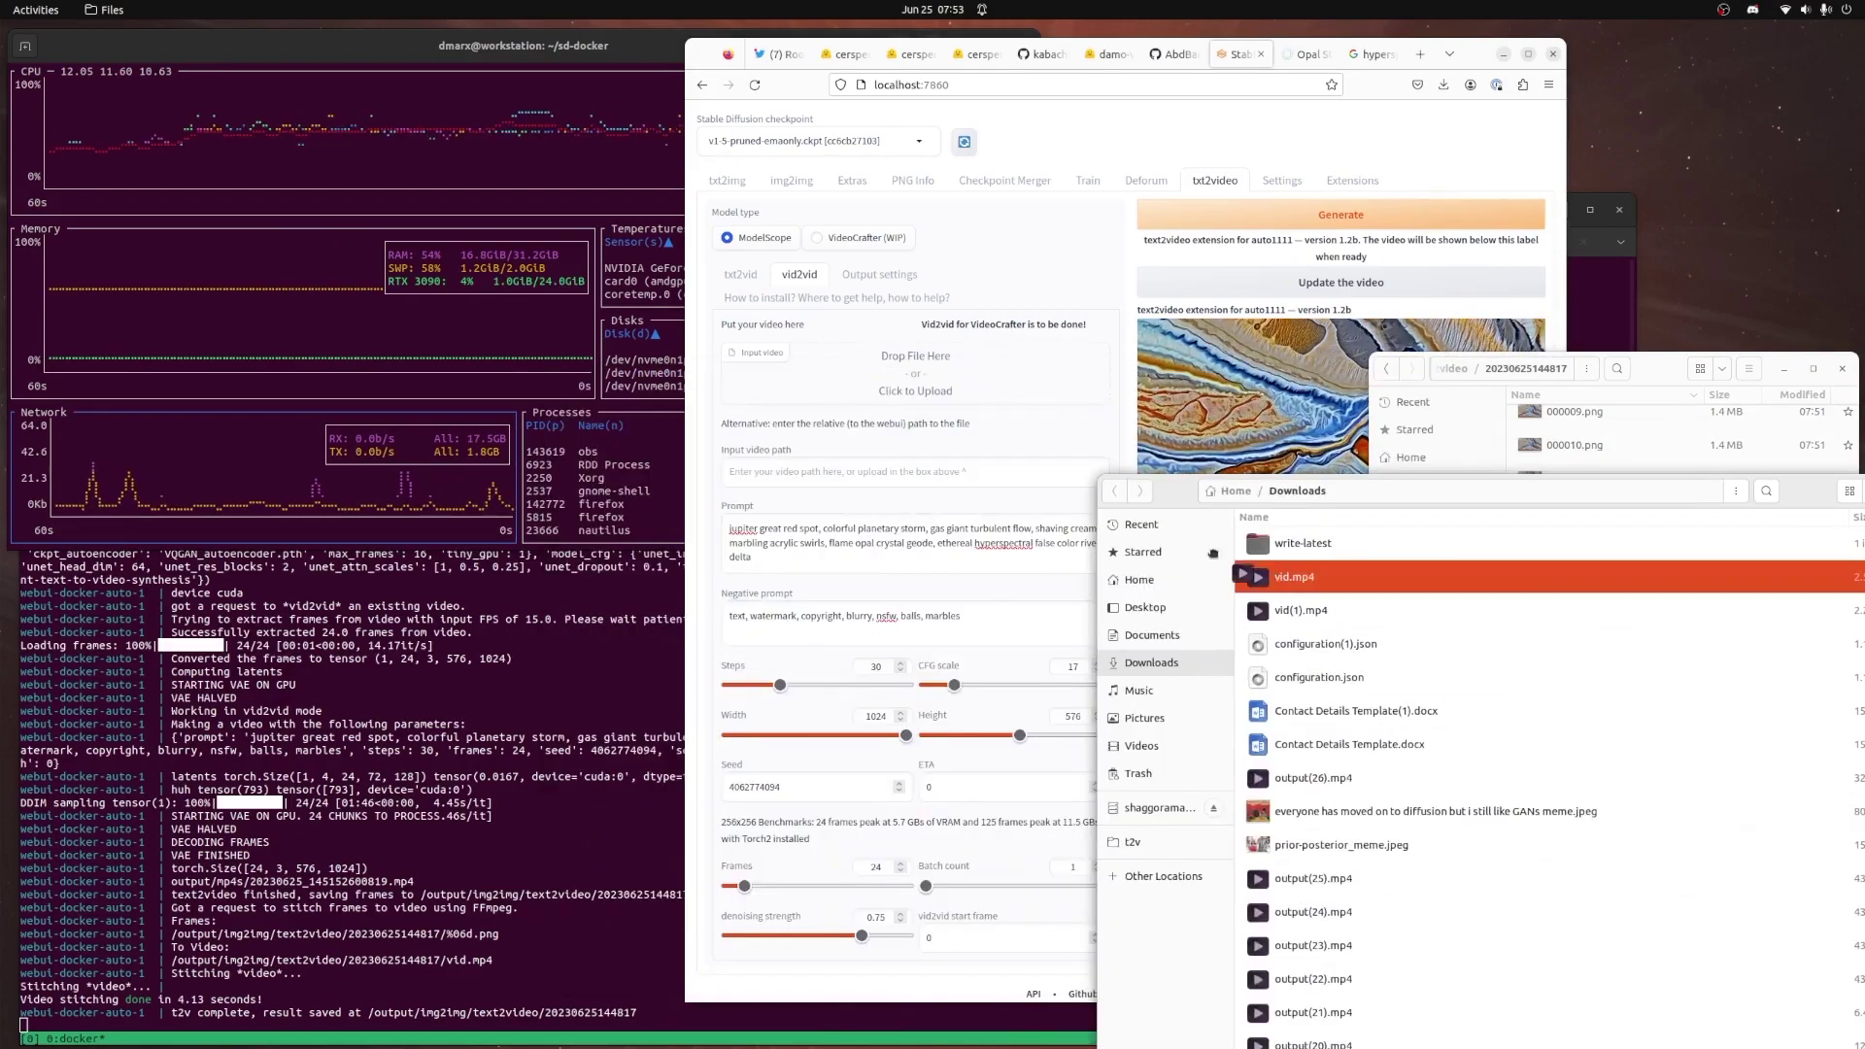
left_click(1341, 215)
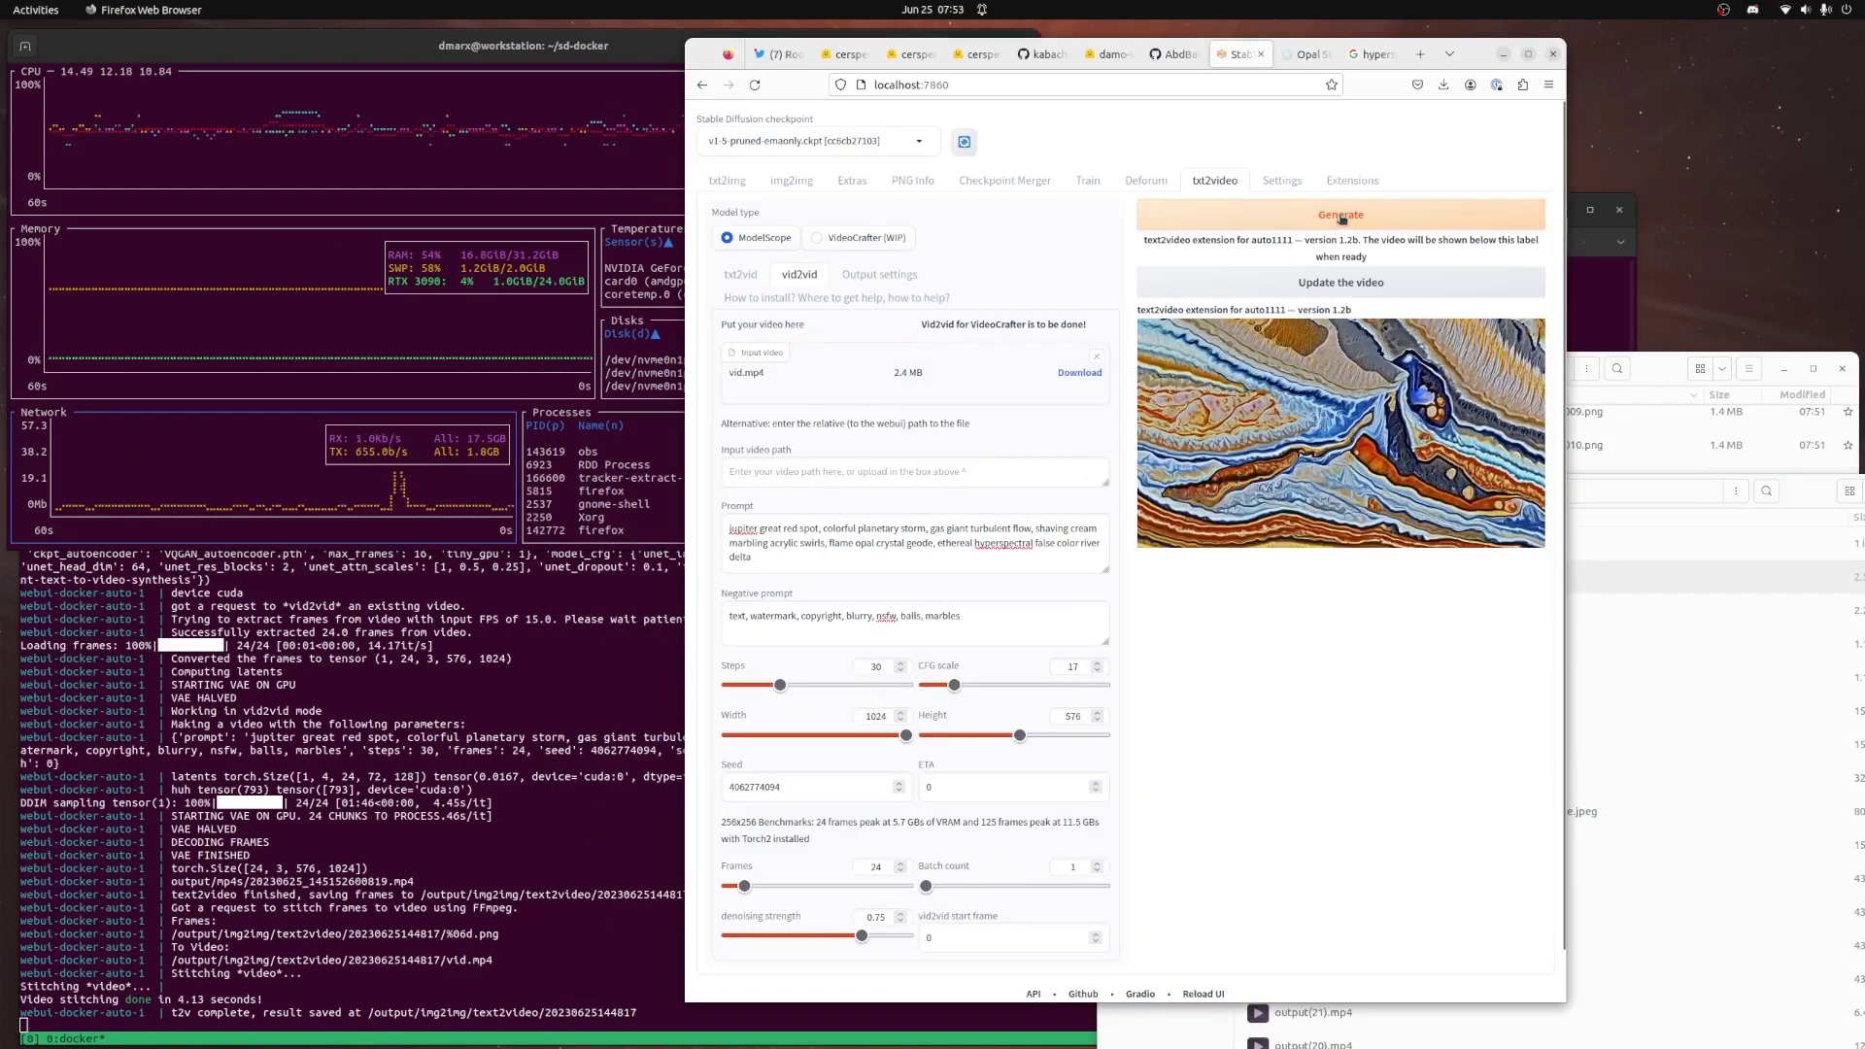
Watch the latest vid2vid output clip full screen, then exit playback
key("super+Left")
left_click(1527, 547)
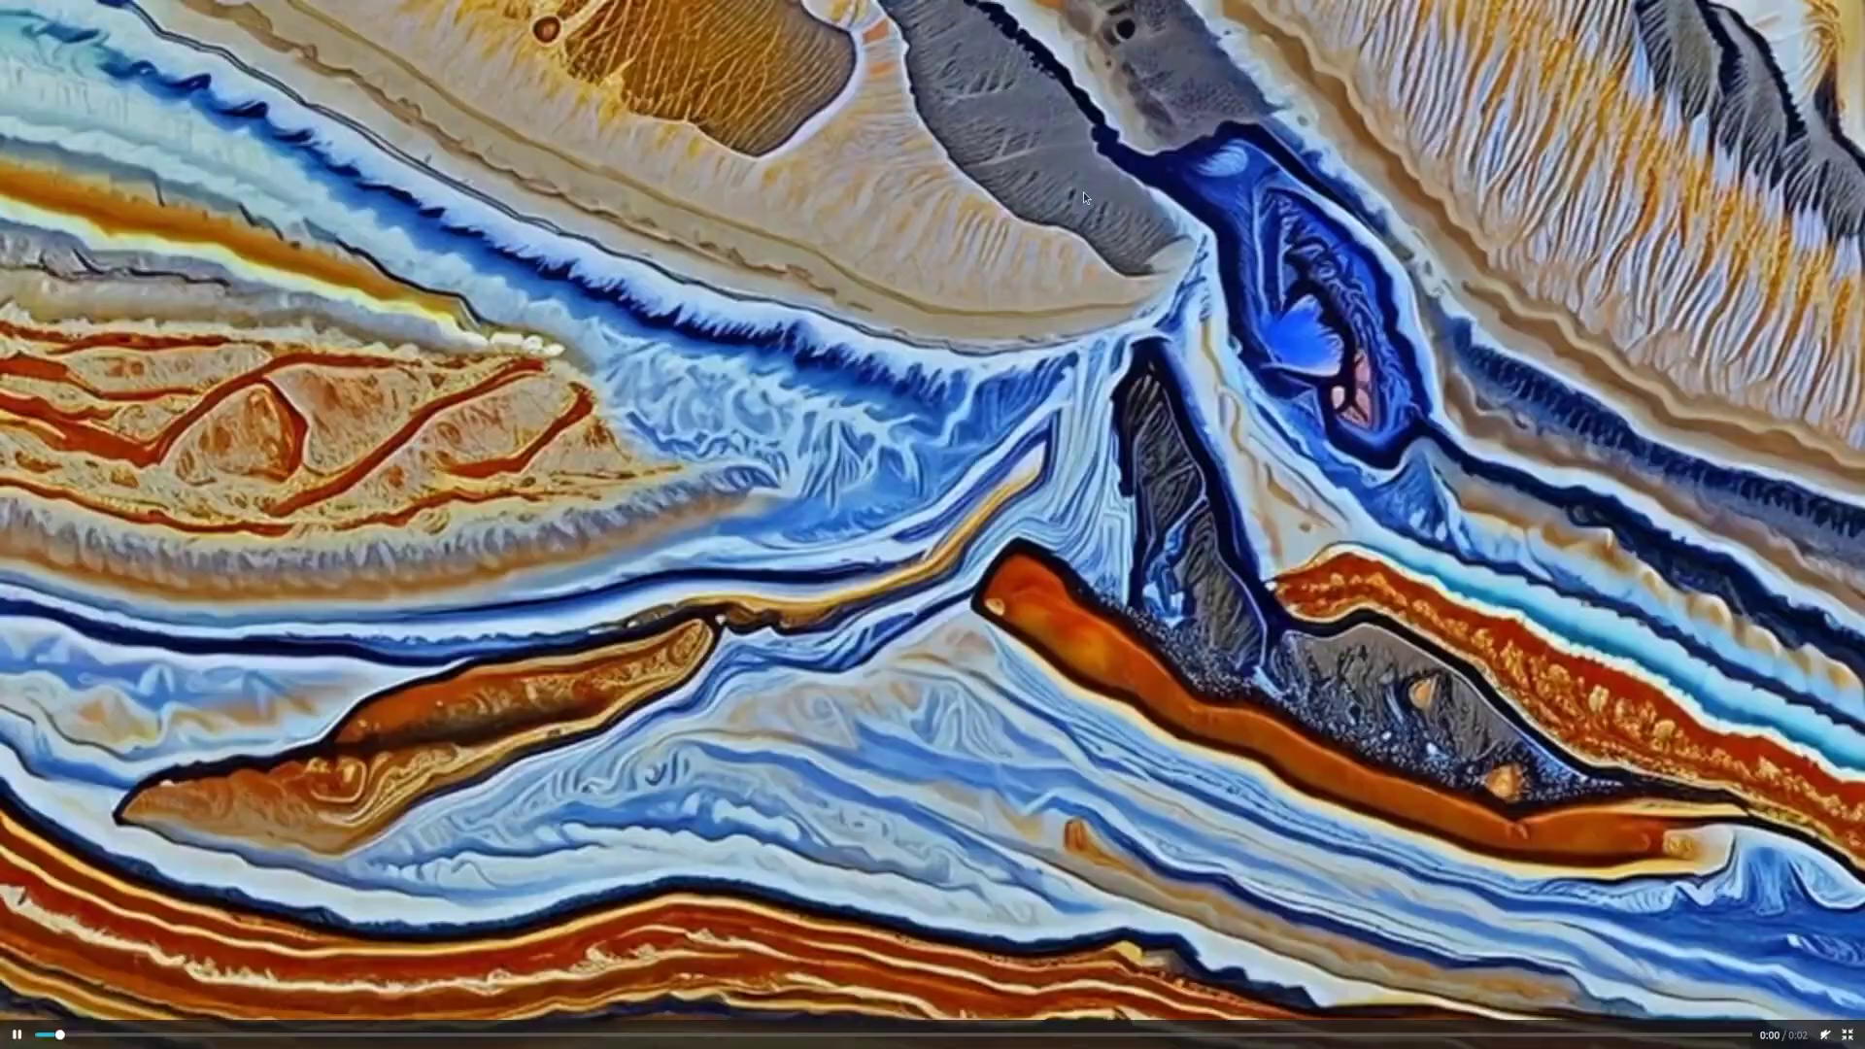
key("Escape")
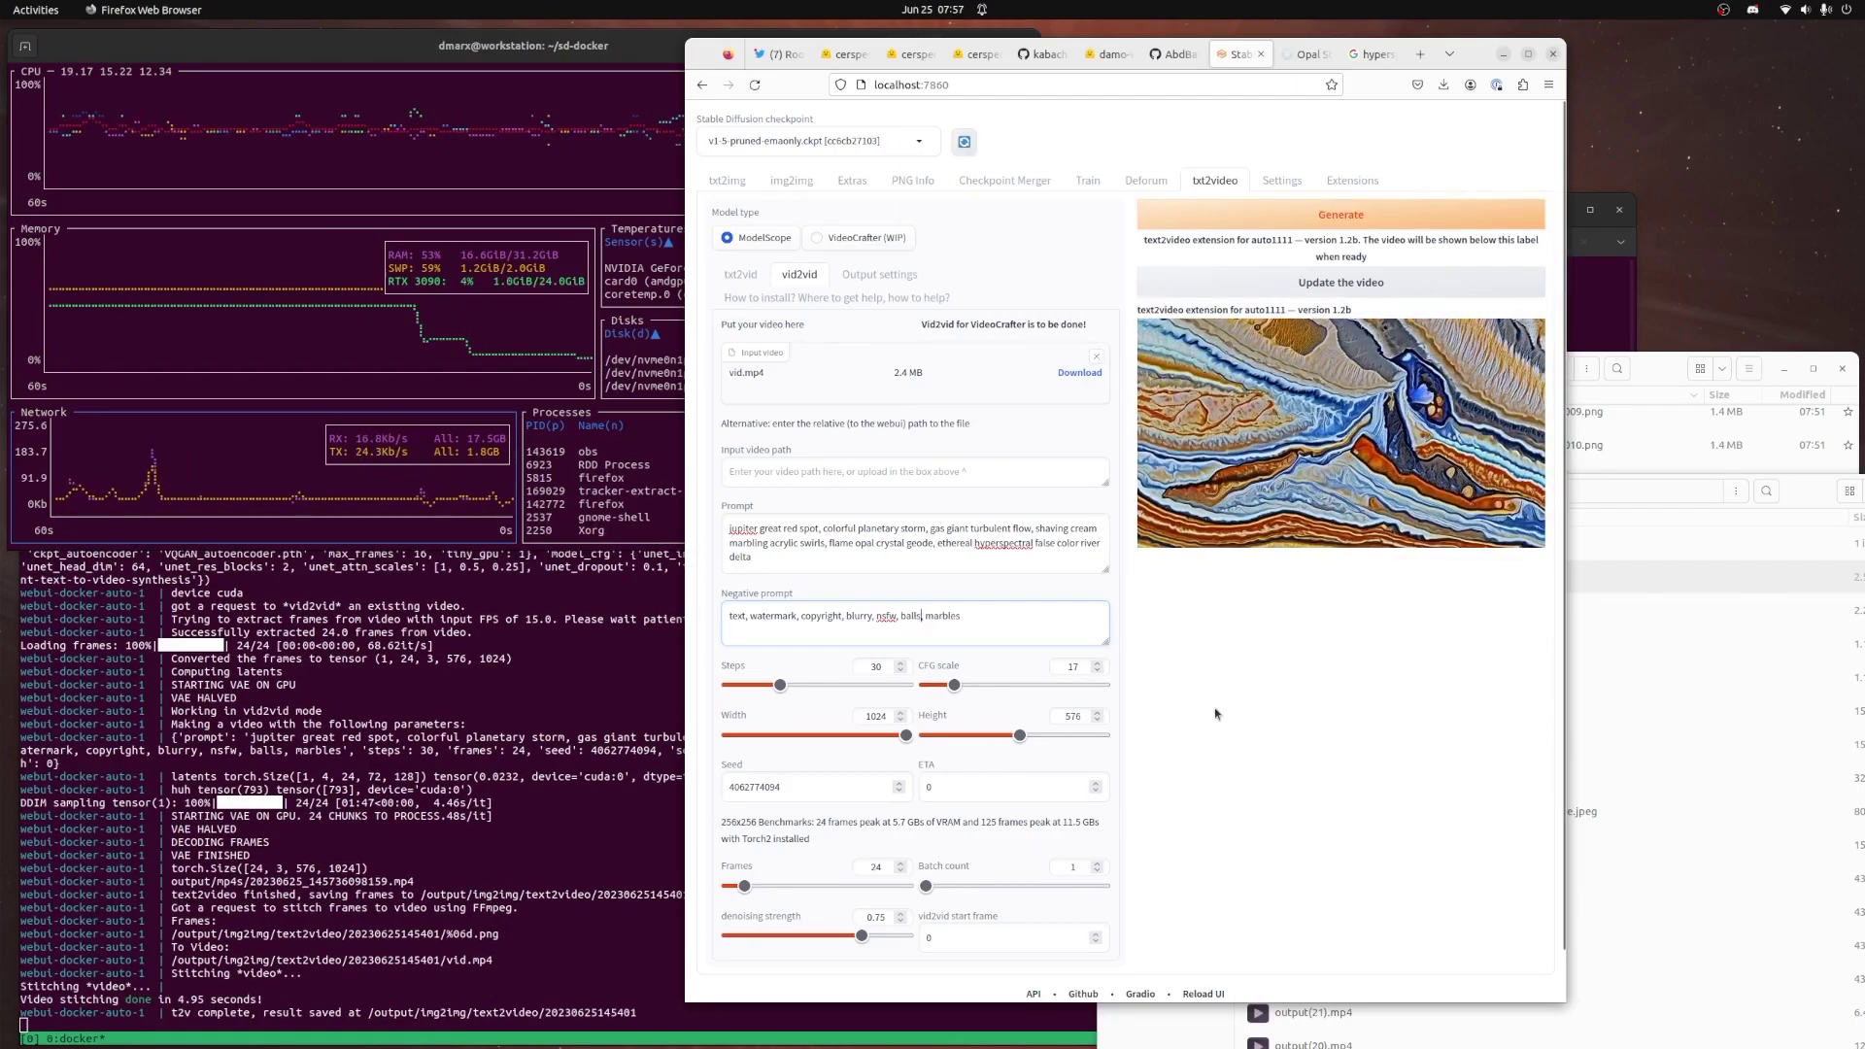
Drop 'marbles' from the negative prompt, check the rendered frames, then refresh and rewatch the clip
key("Delete")
key("Delete")
key("Delete")
key("Delete")
key("Delete")
key("Delete")
key("Delete")
key("Delete")
key("Delete")
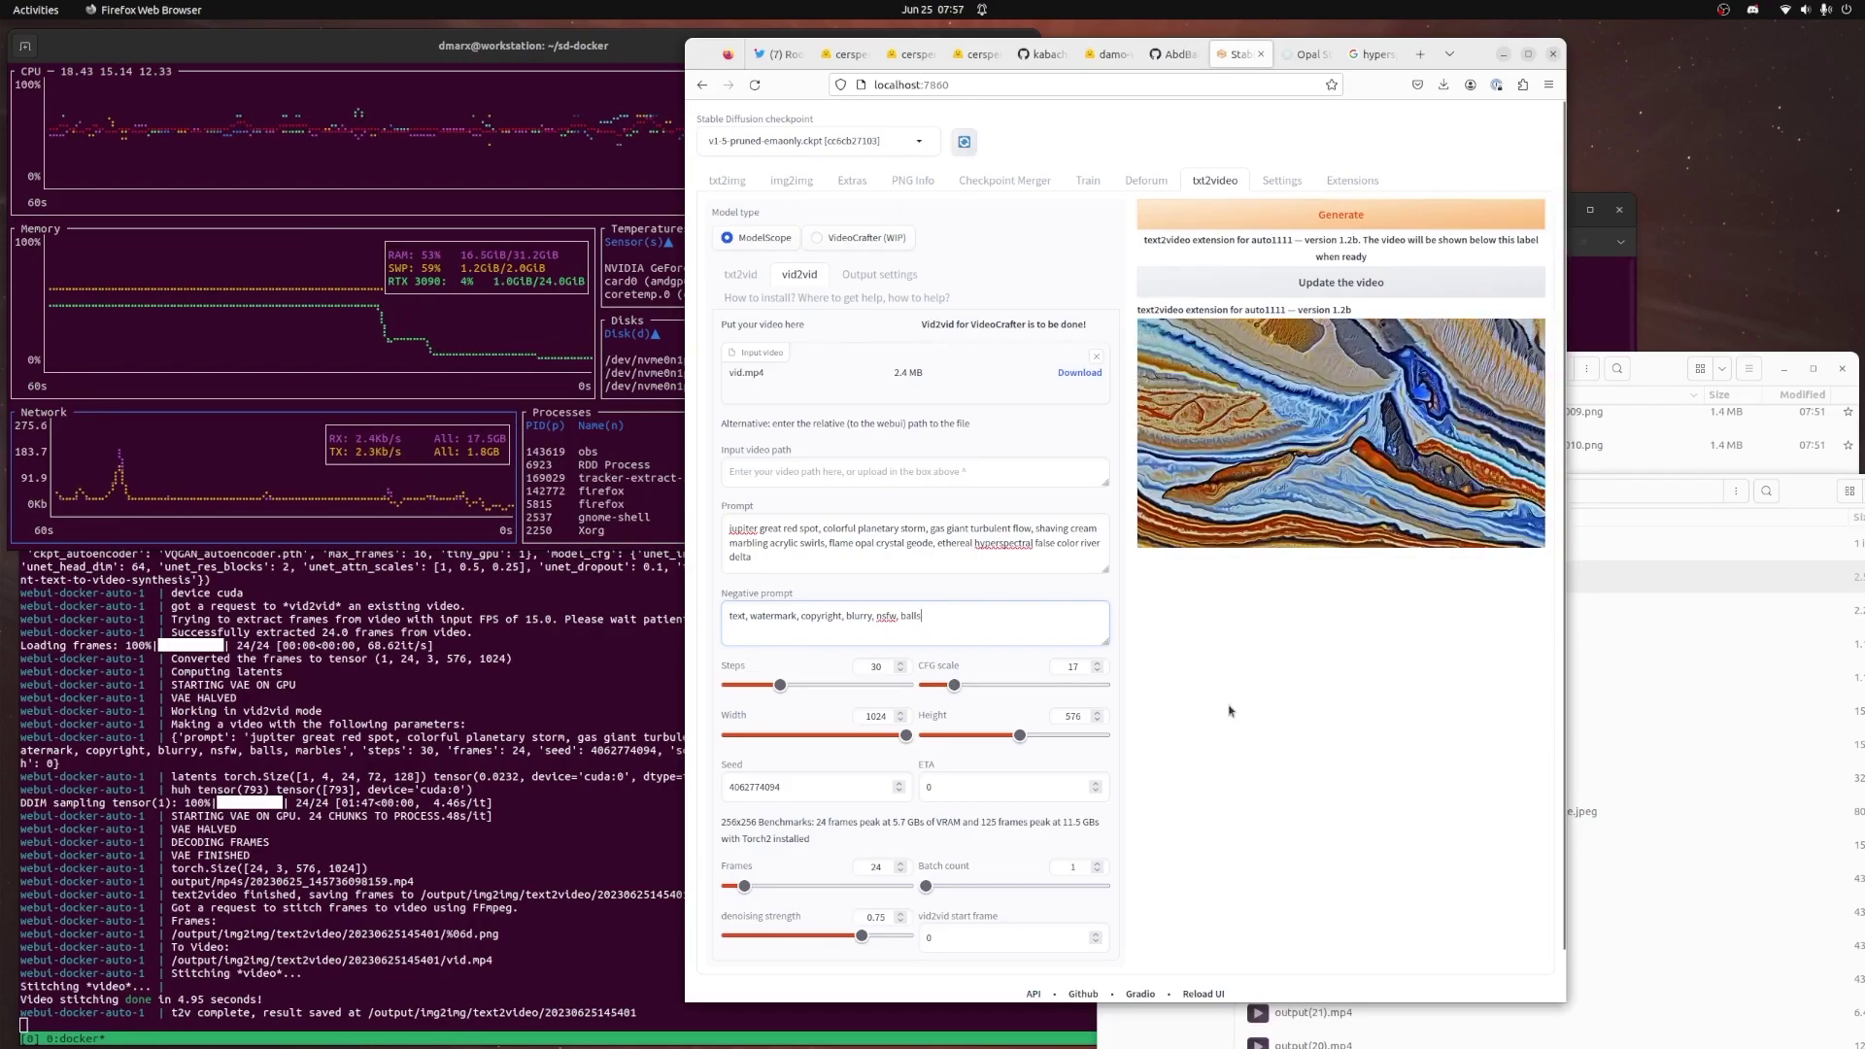
key("alt+Tab")
left_click(1676, 431)
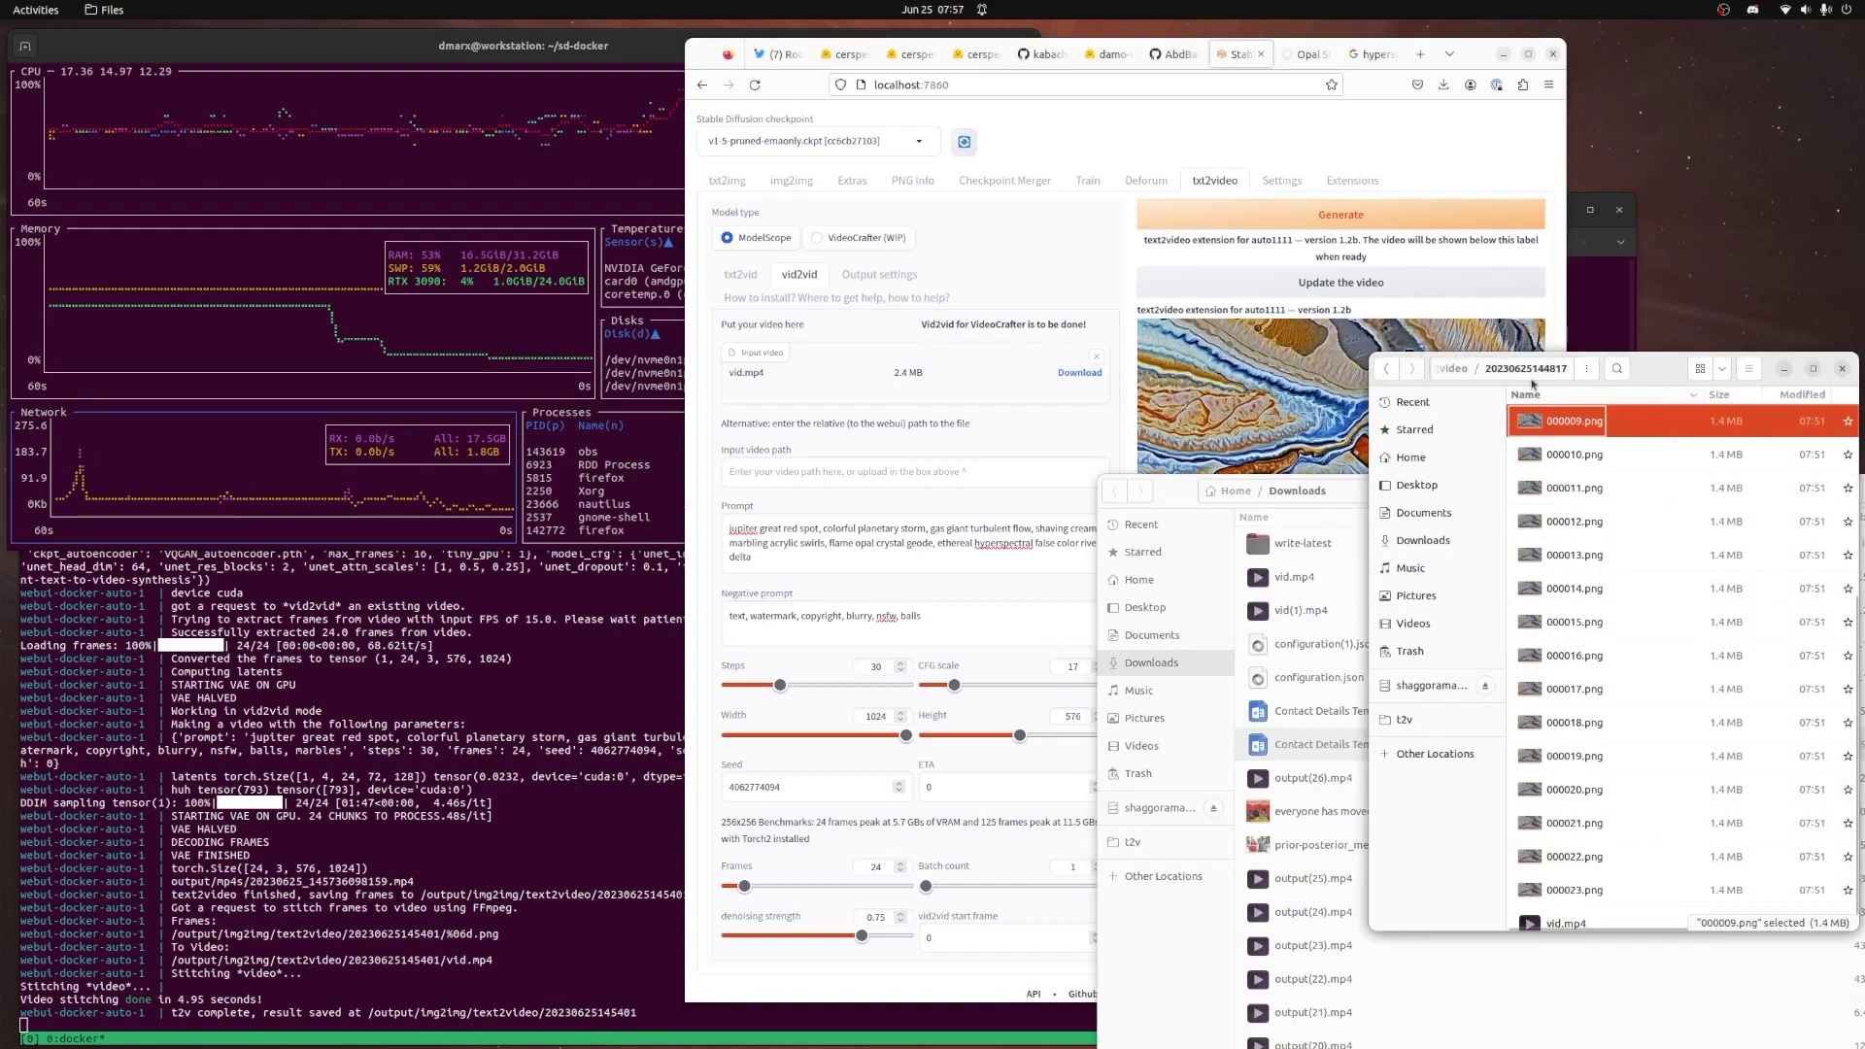
left_click(1392, 280)
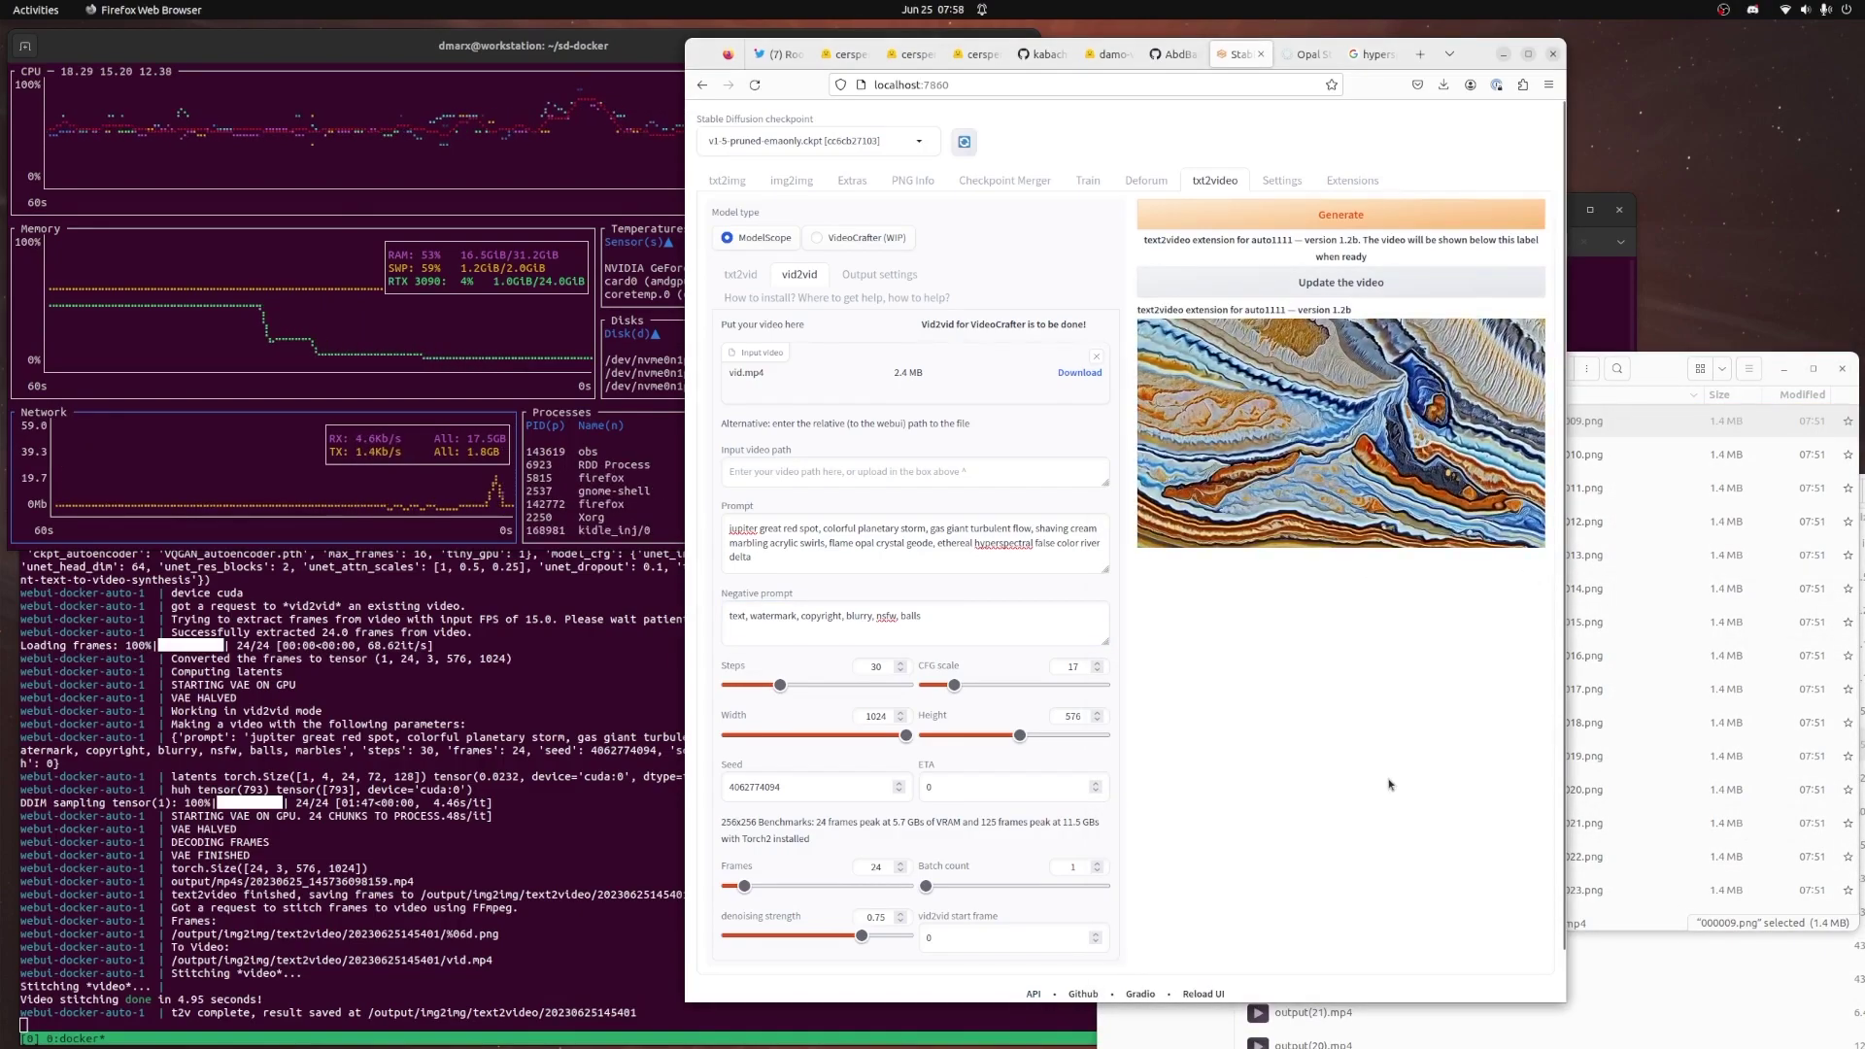
left_click(1527, 538)
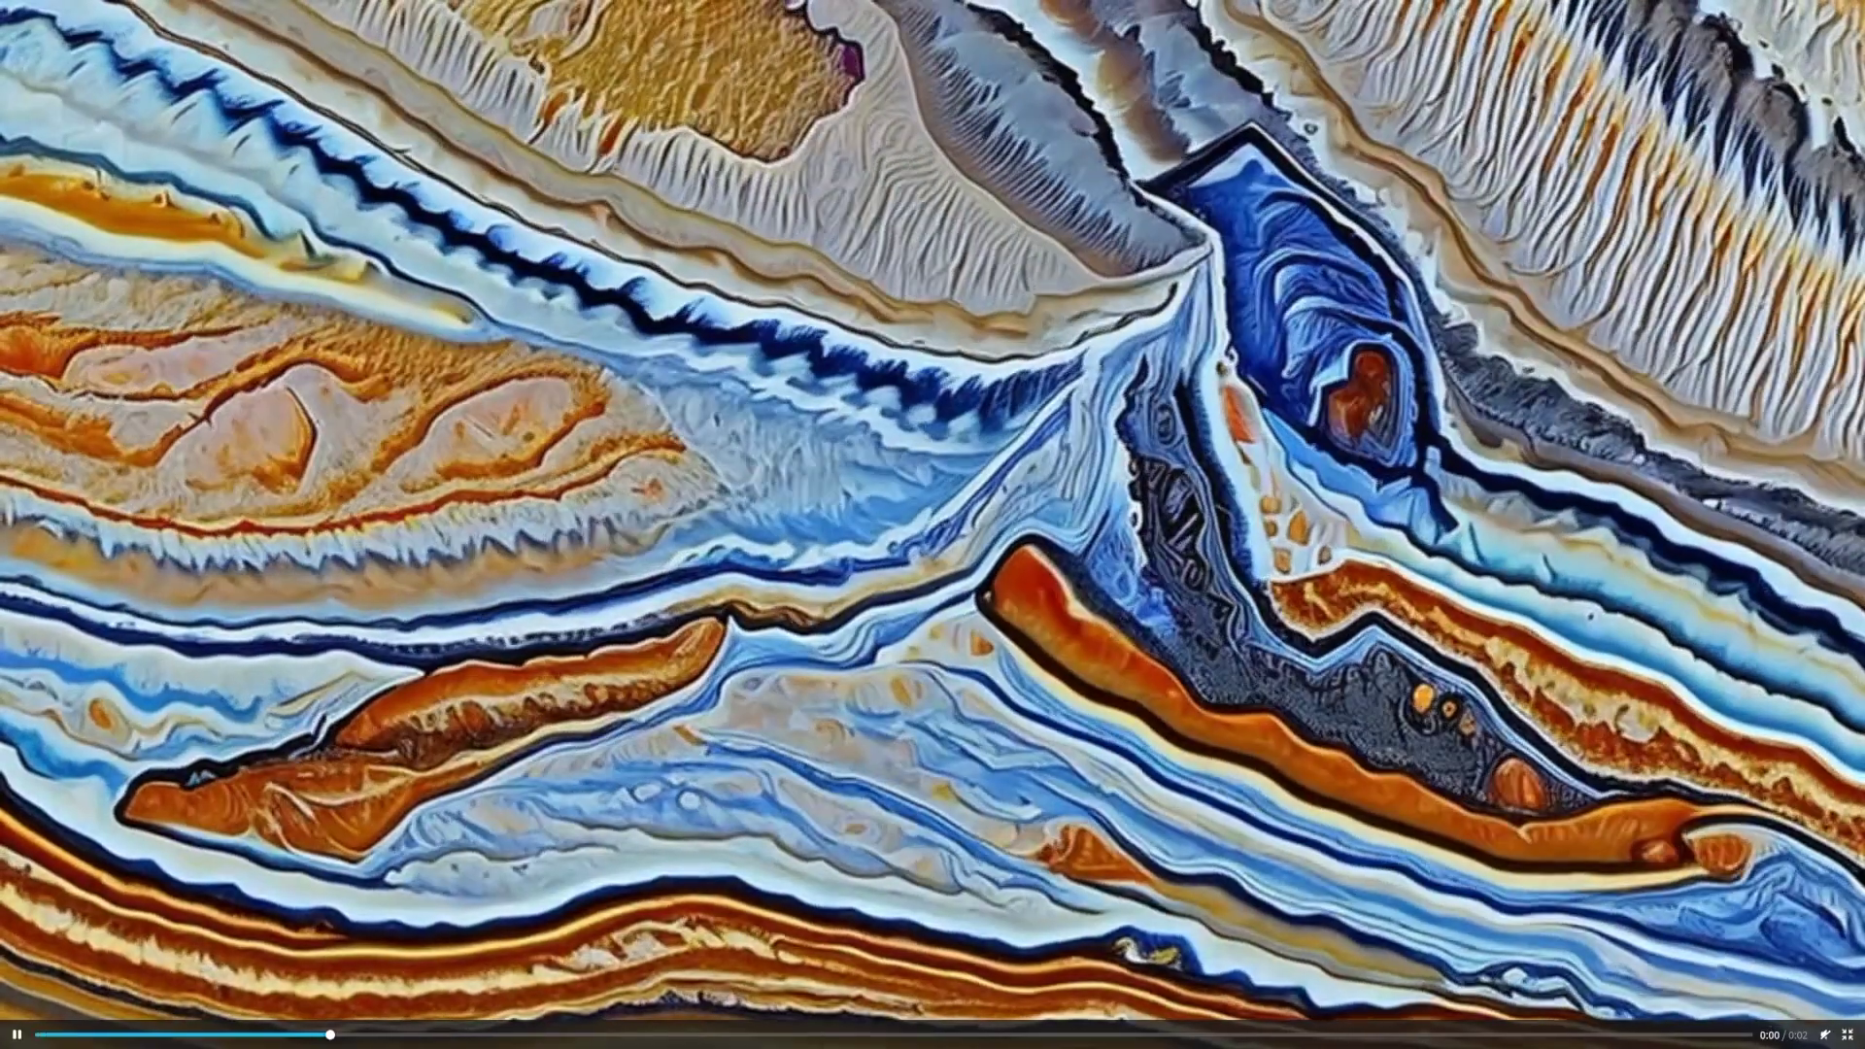
key("Escape")
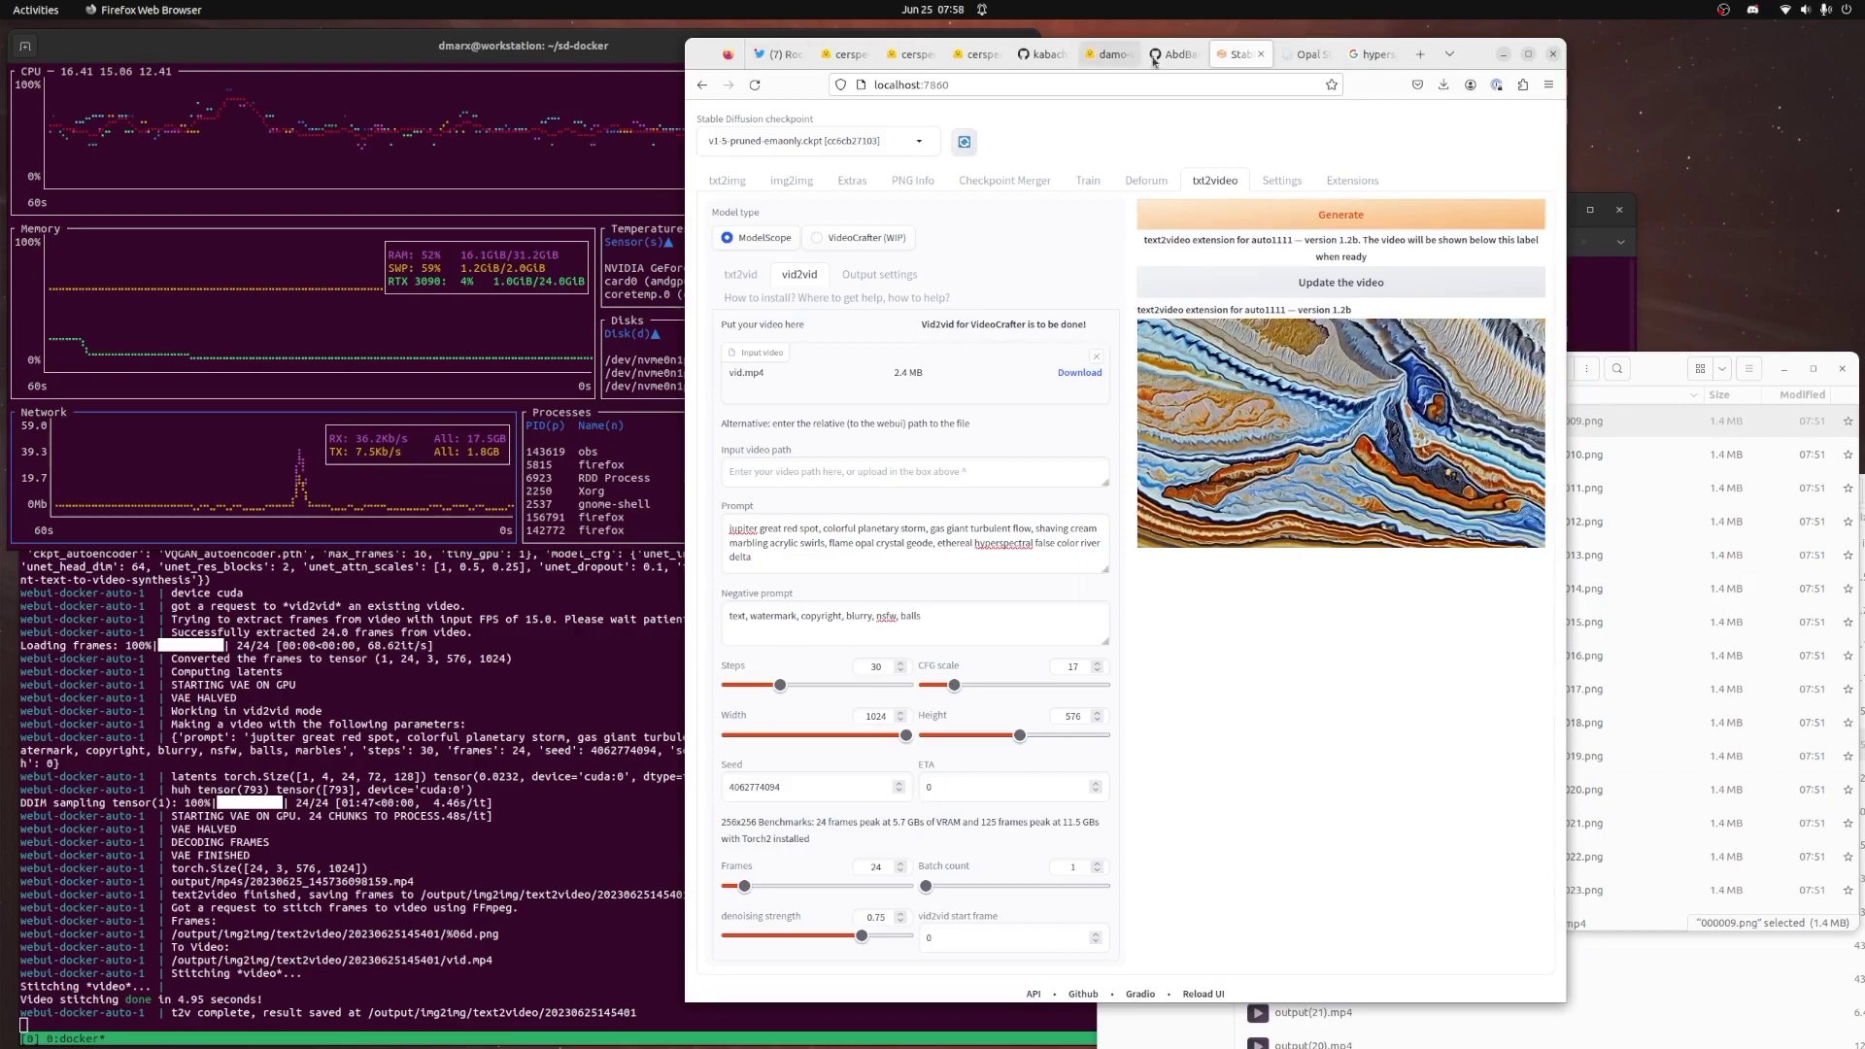
Search Google Images for 'paint in milk' and scroll through the reference results
left_click(1306, 55)
key("ctrl+Tab")
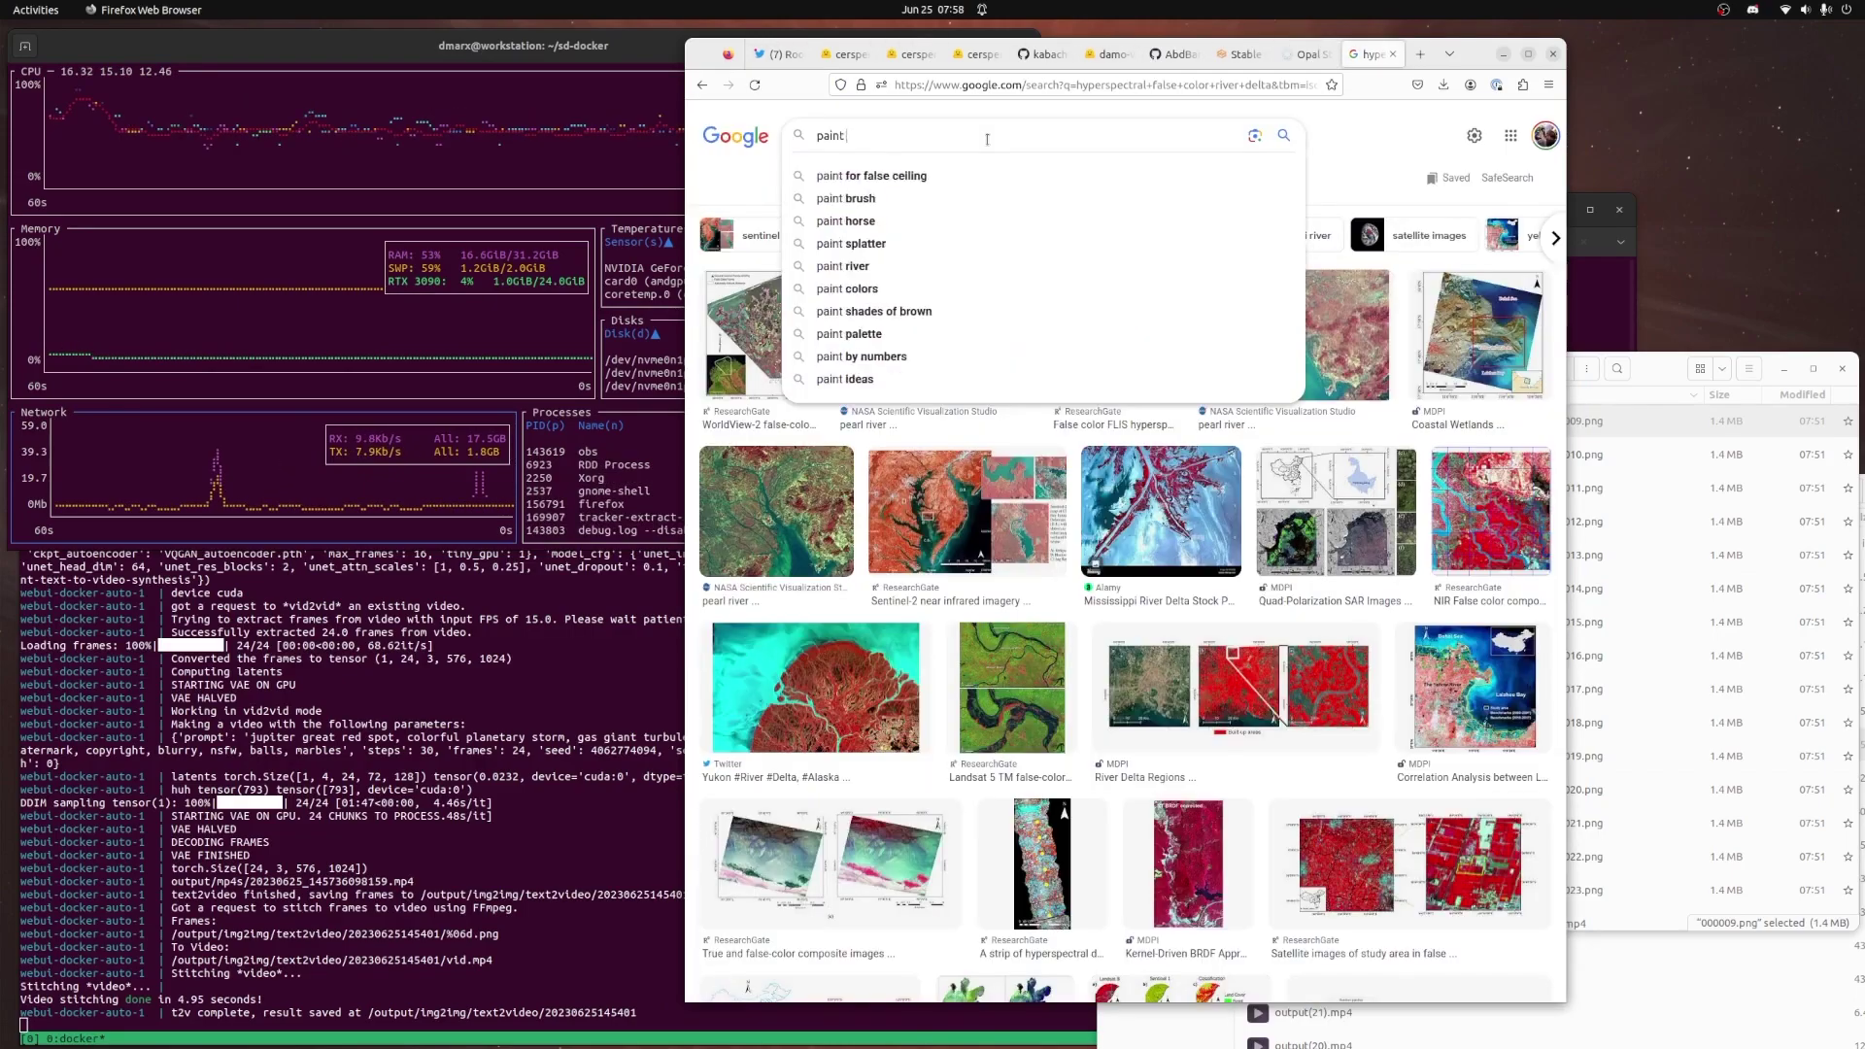
type("lk")
key("Return")
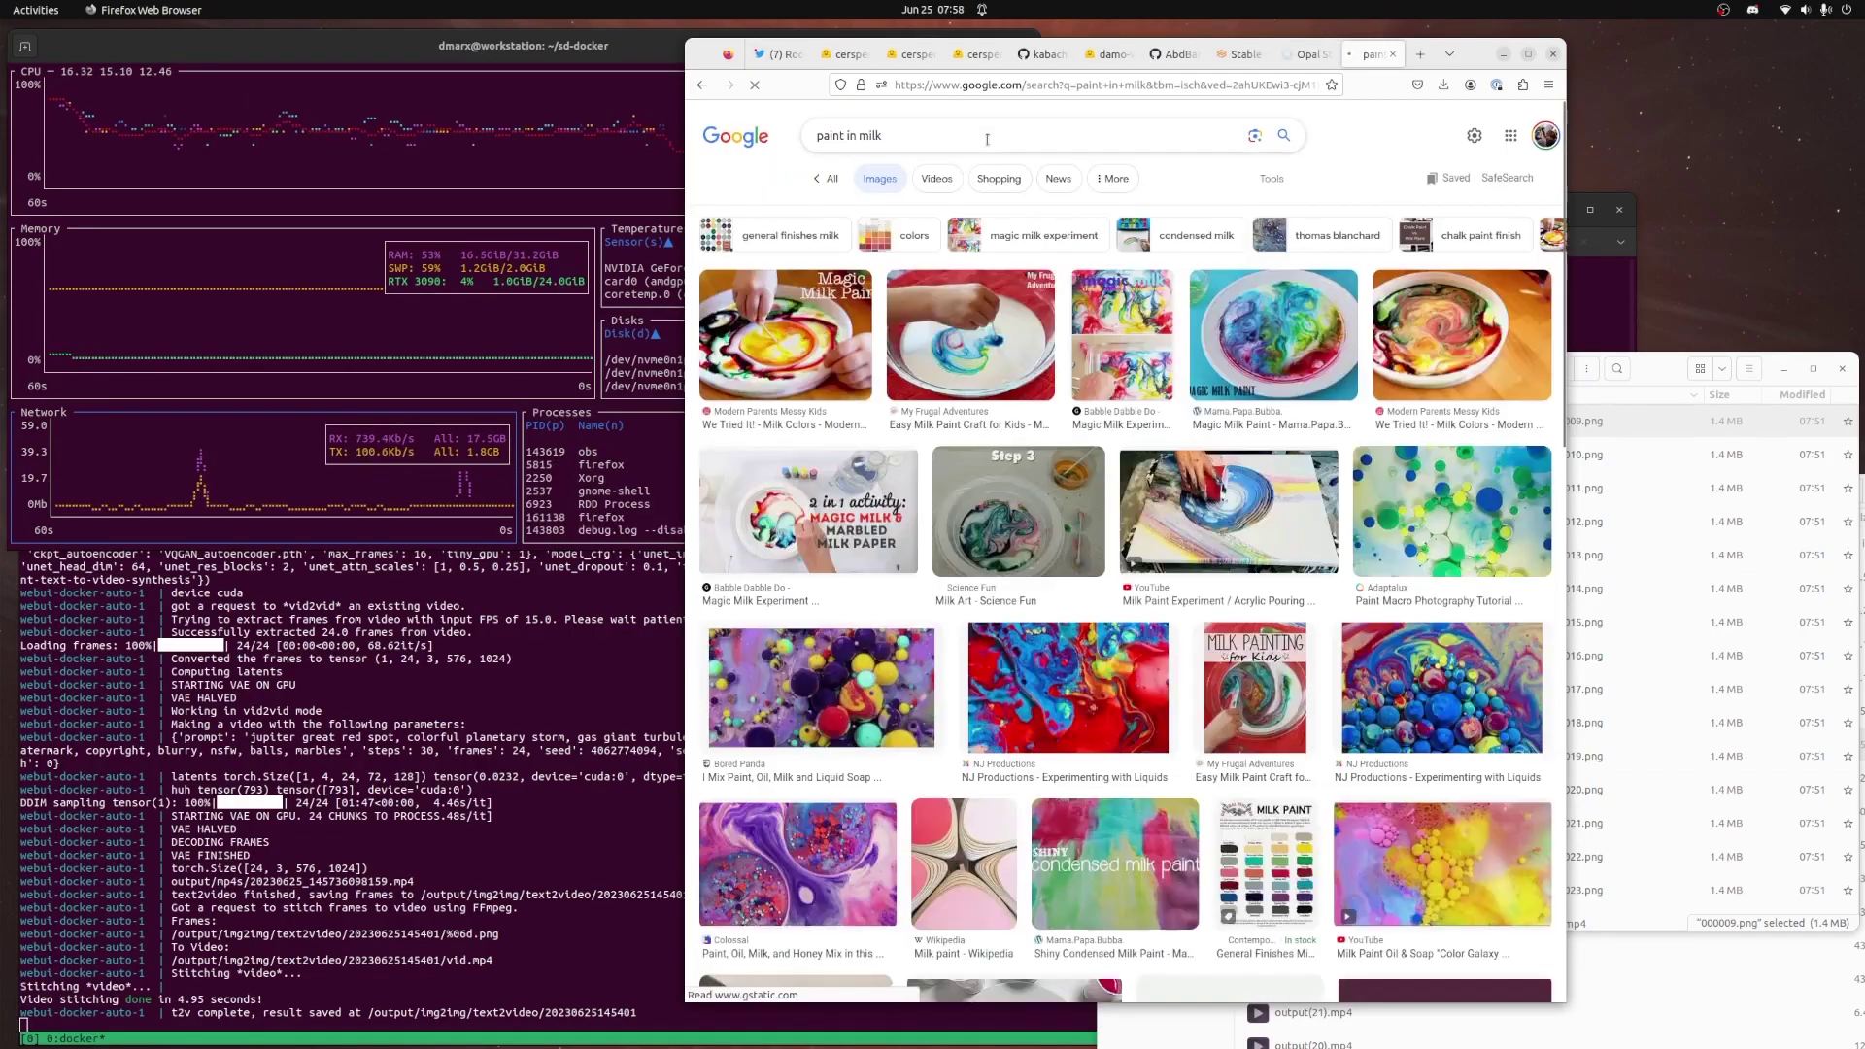
scroll(983, 654, "down", 10)
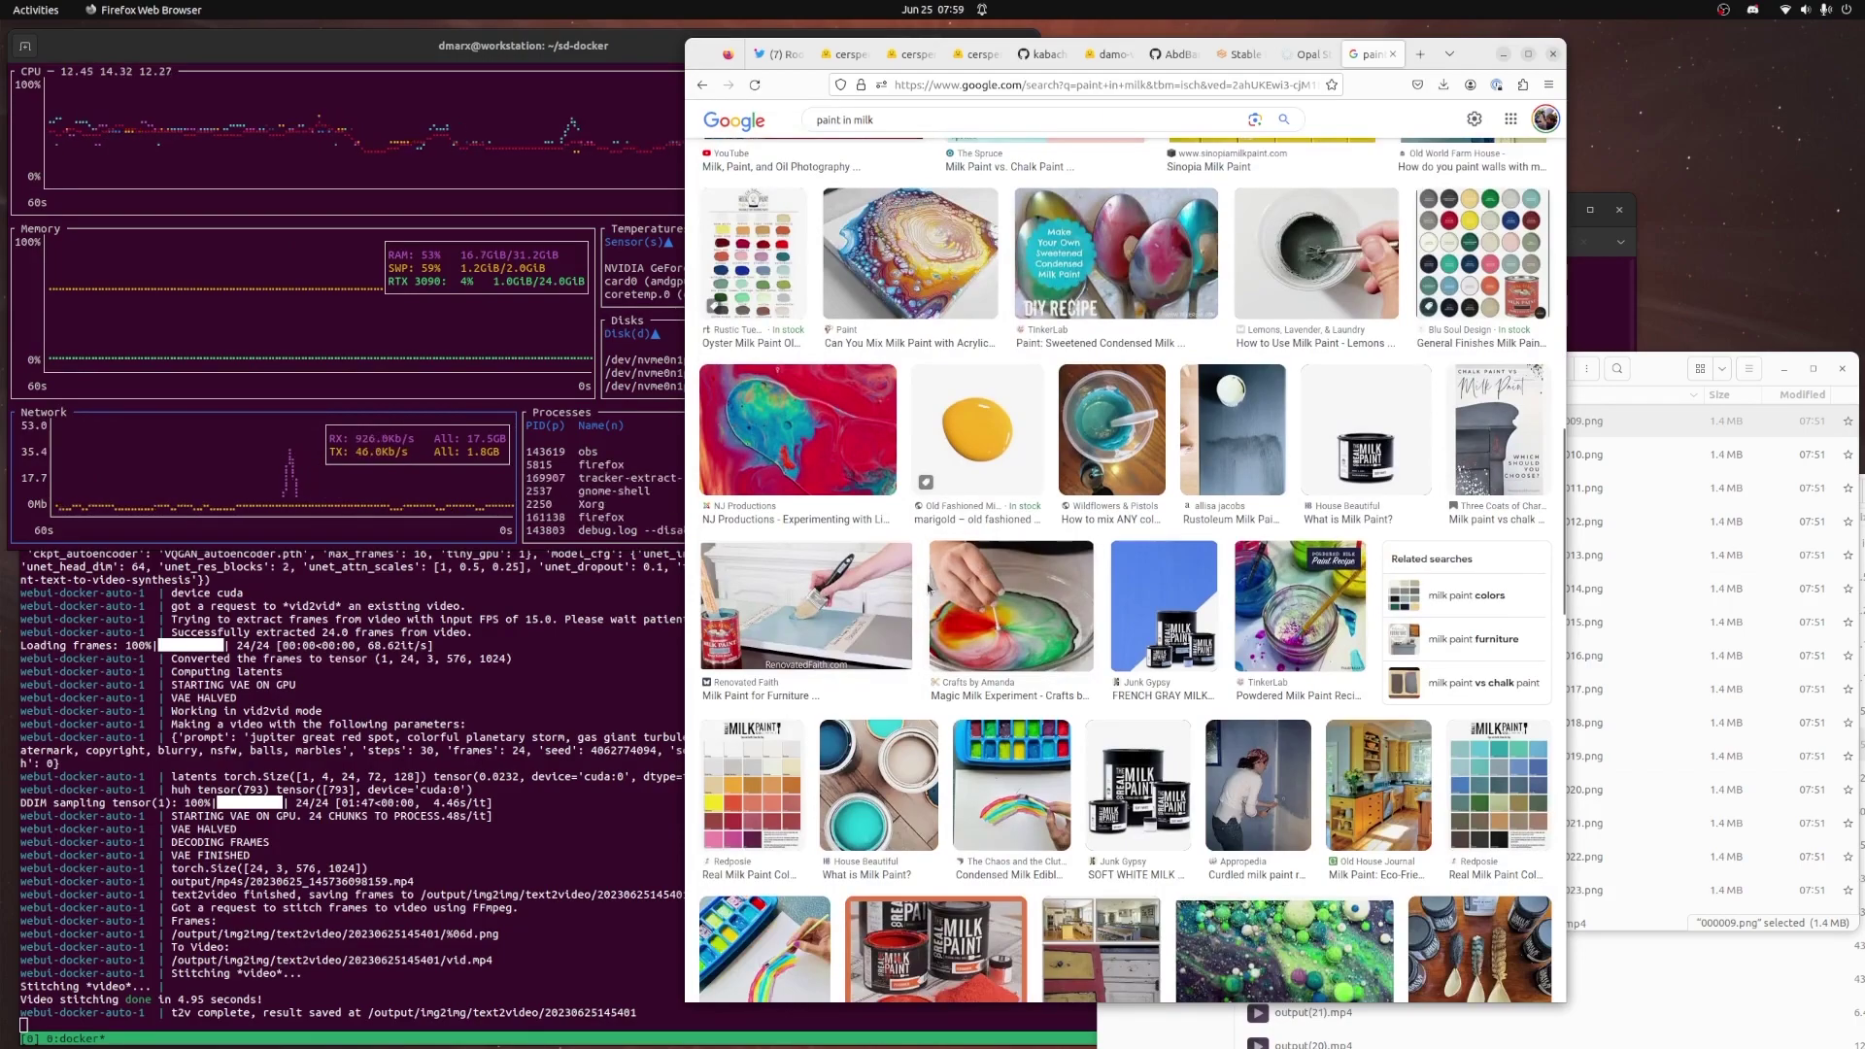
key("ctrl+shift+Tab")
key("ctrl+shift+Tab")
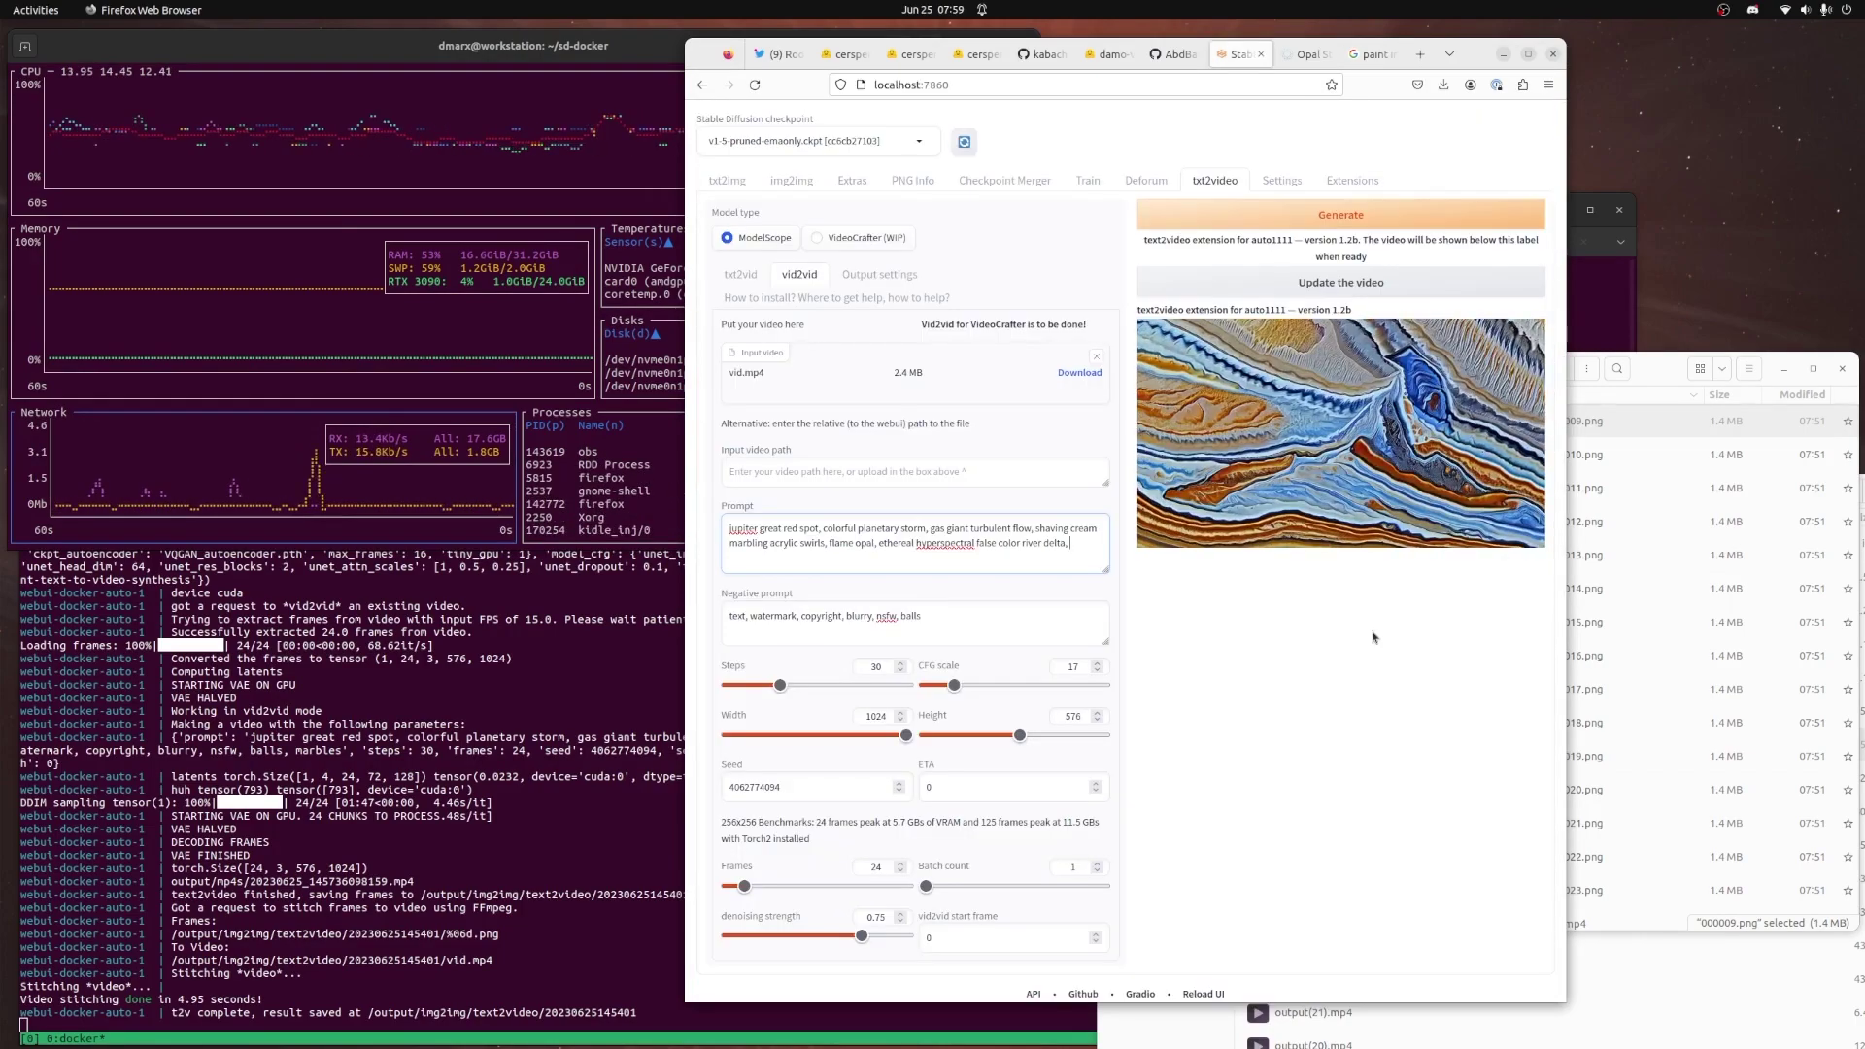
Append 'magic milk paint spreading opalescence' to the prompt, reload vid.mp4 as input, and generate
type("gic")
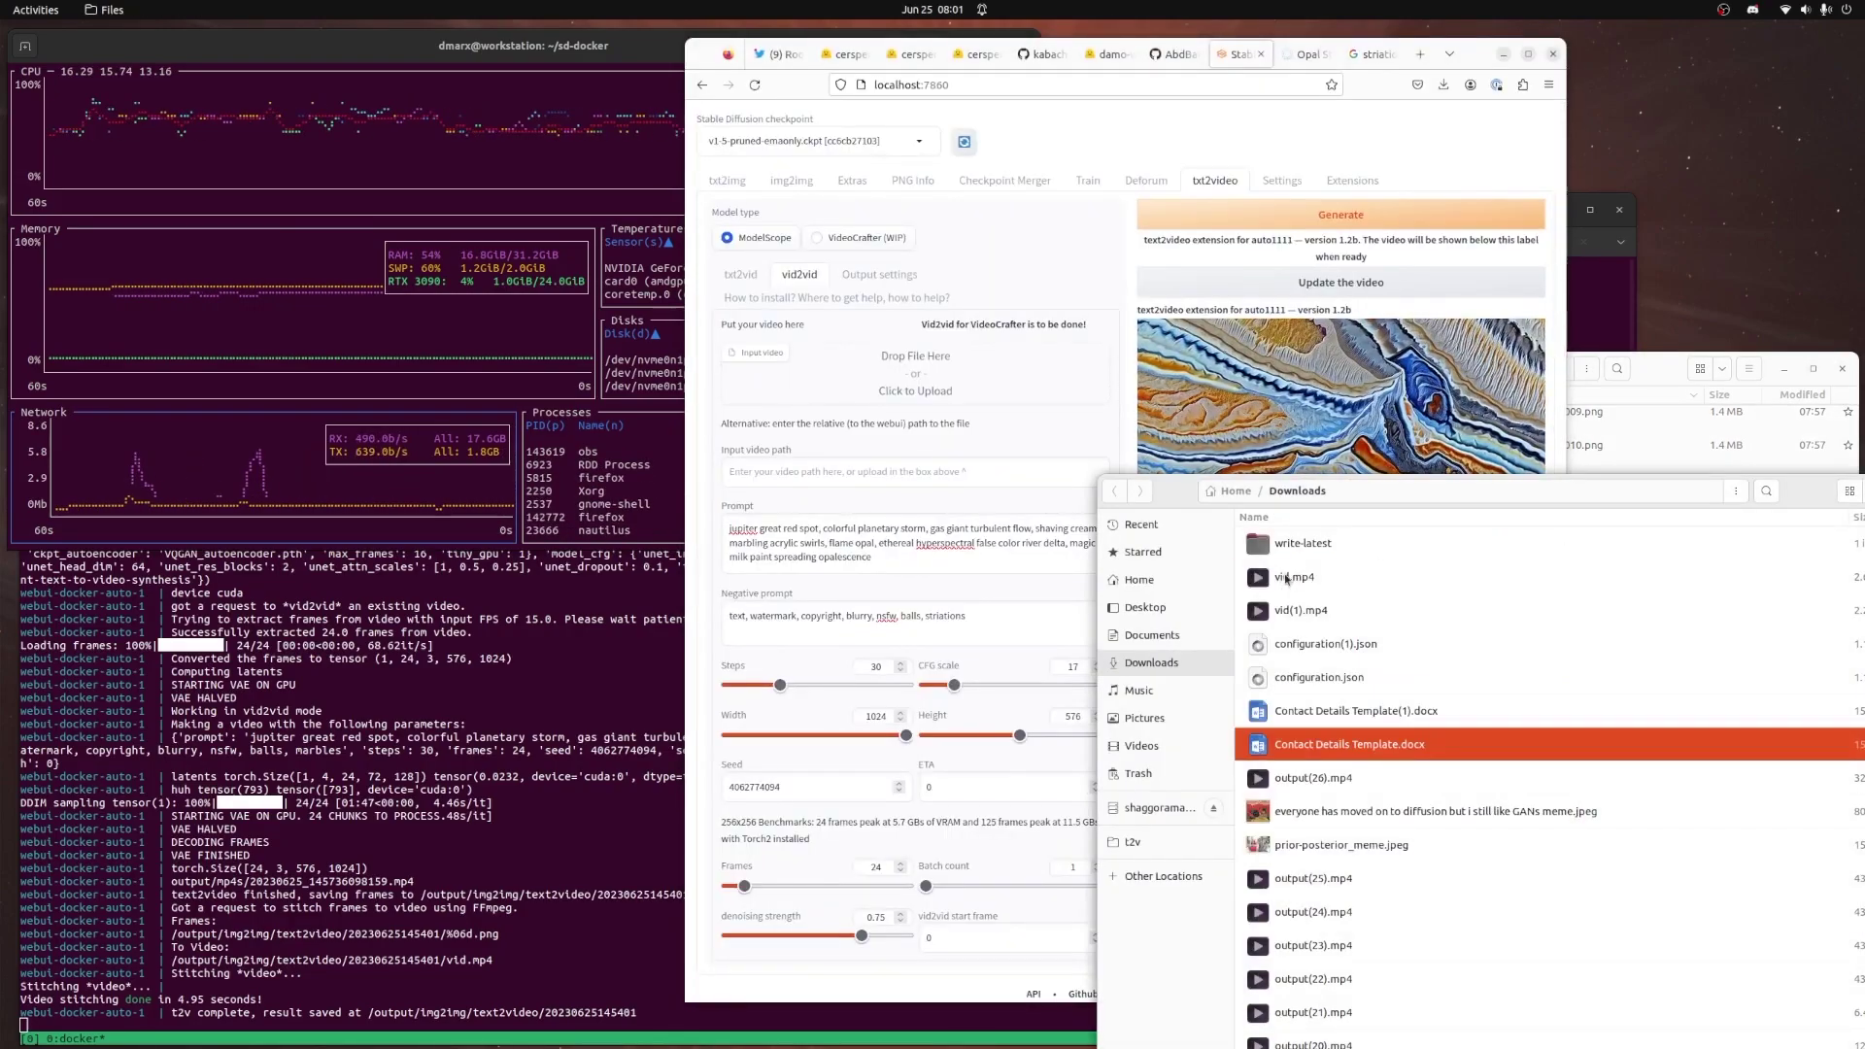
left_click(1287, 580)
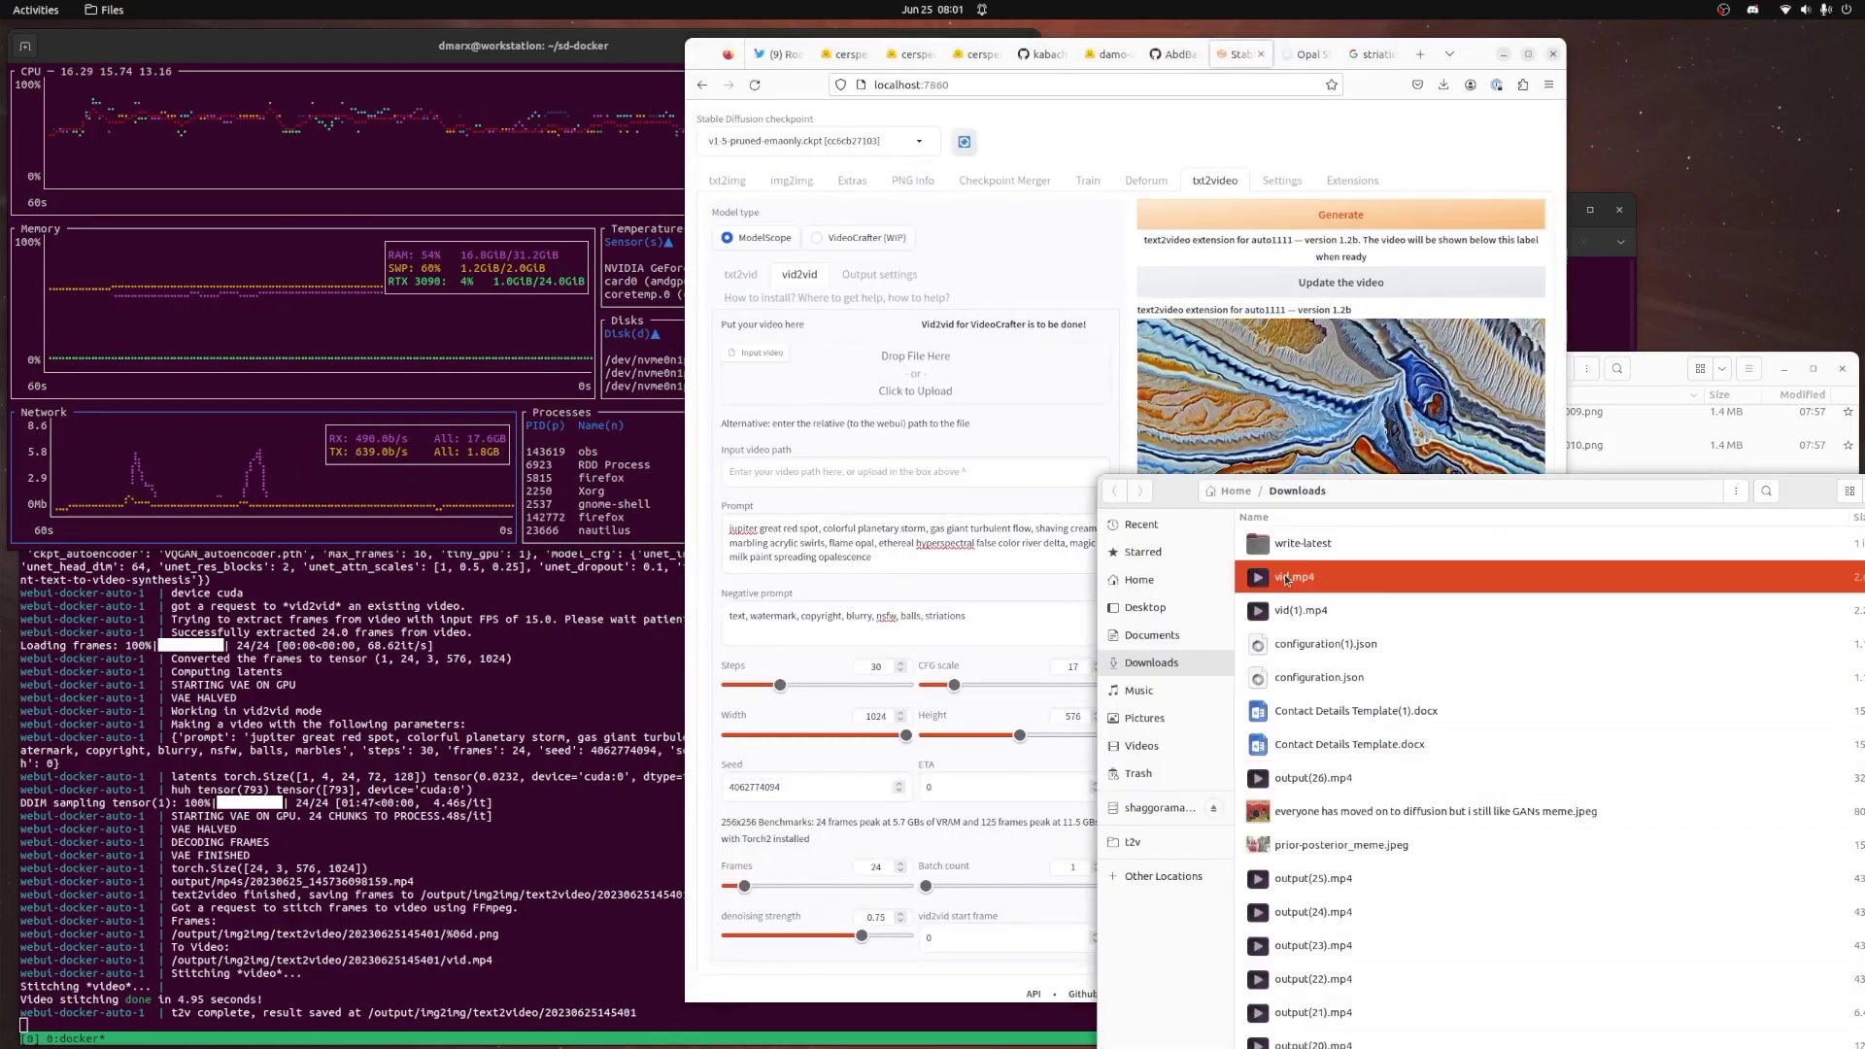
left_click_drag(1330, 582, 897, 362)
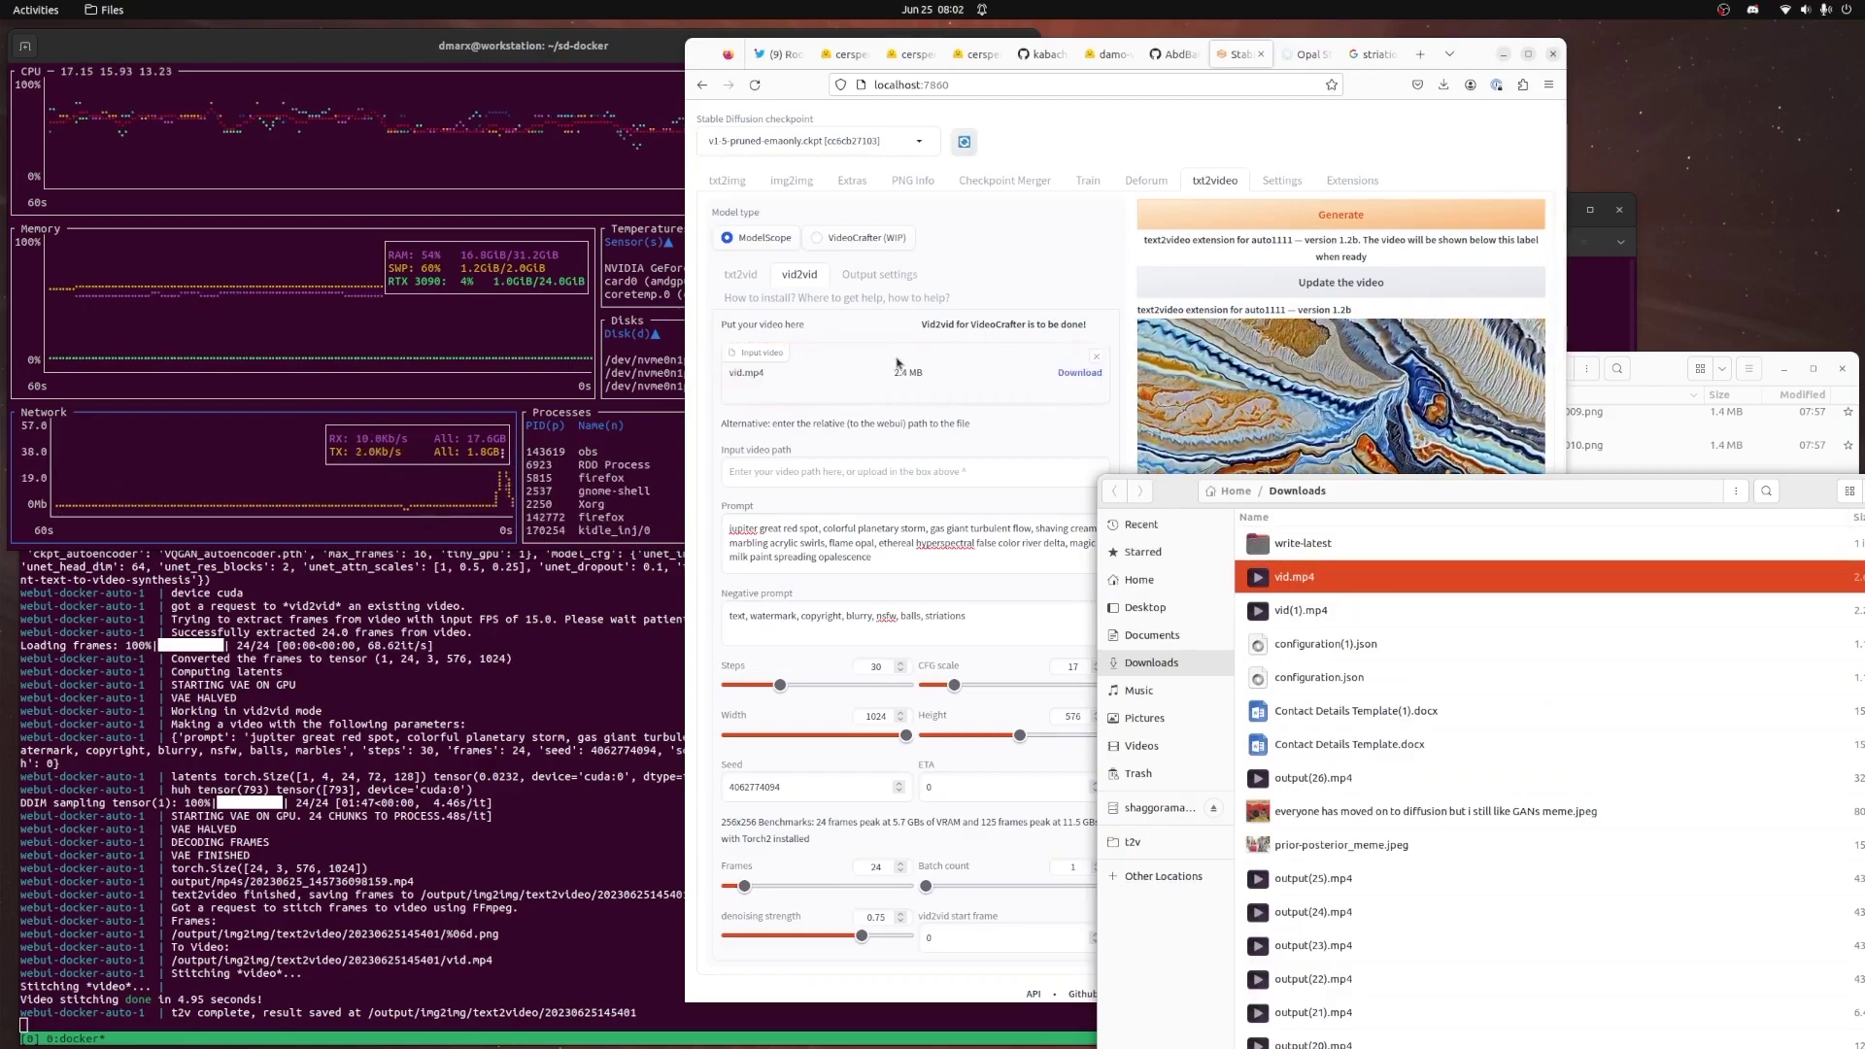
left_click(1509, 151)
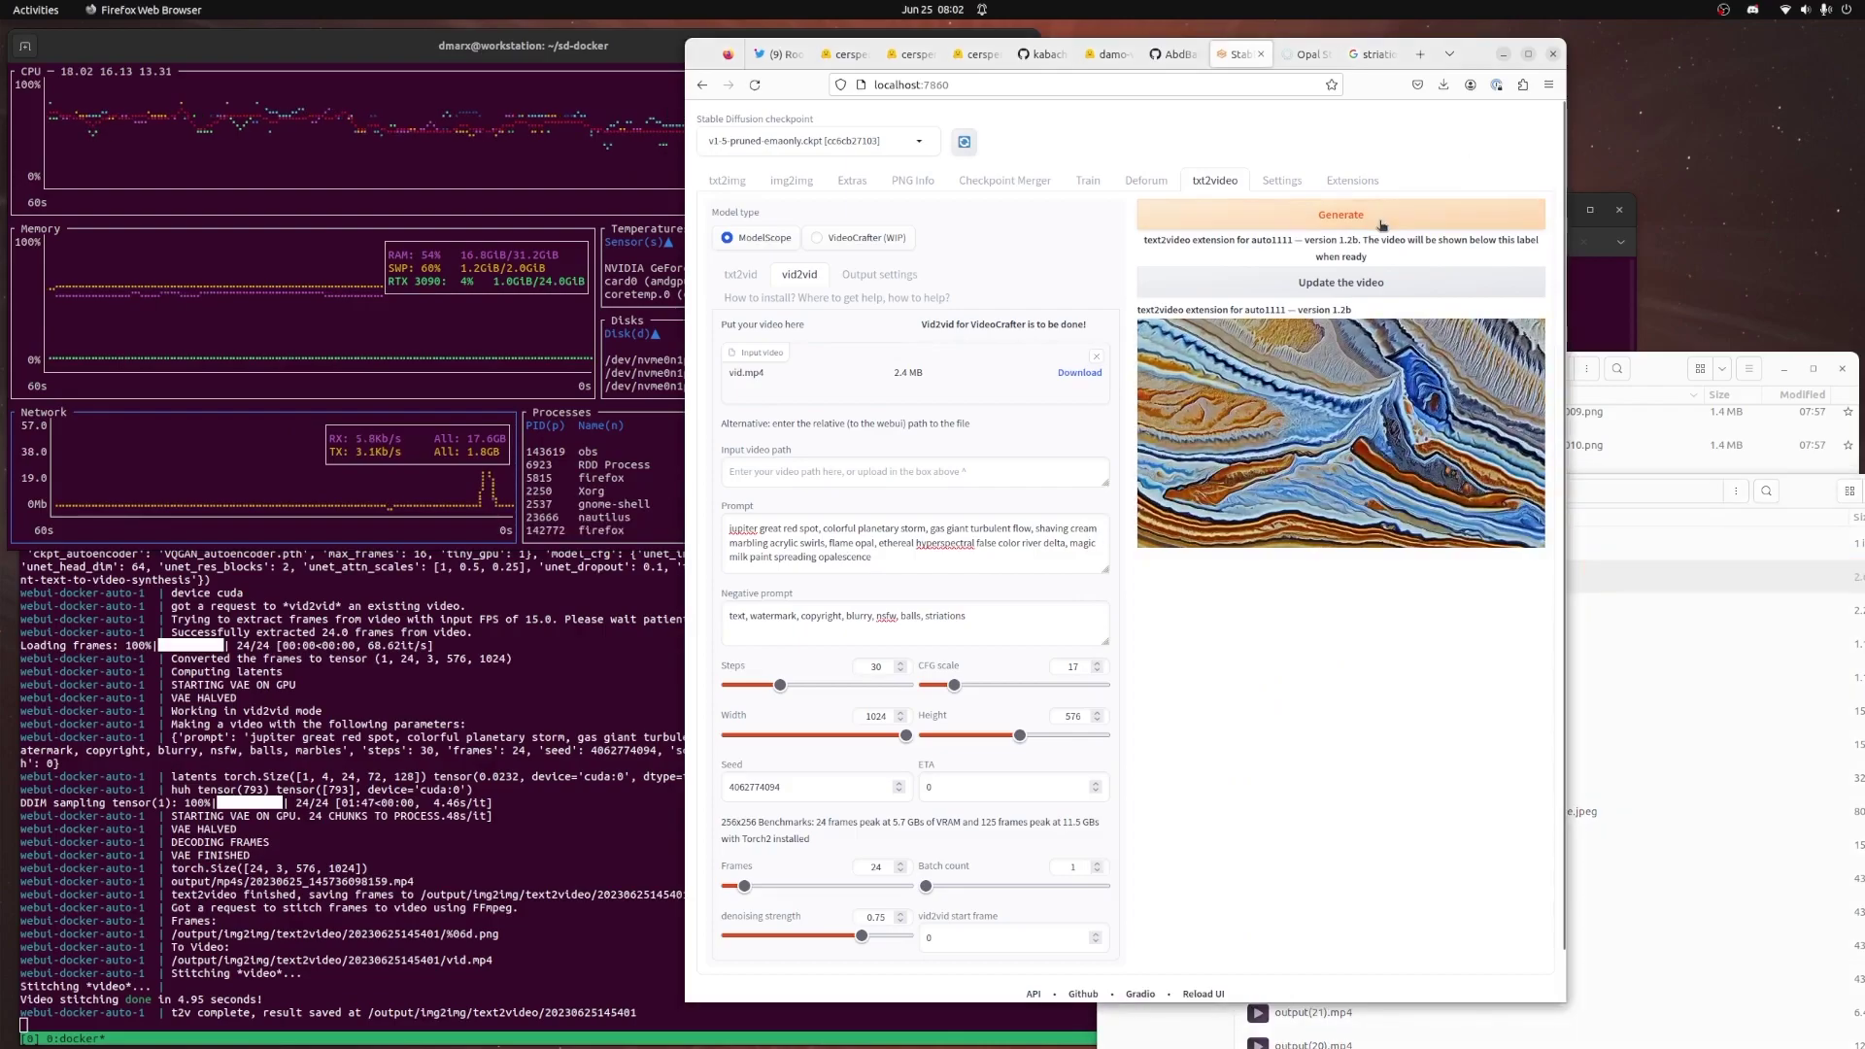
left_click(1341, 215)
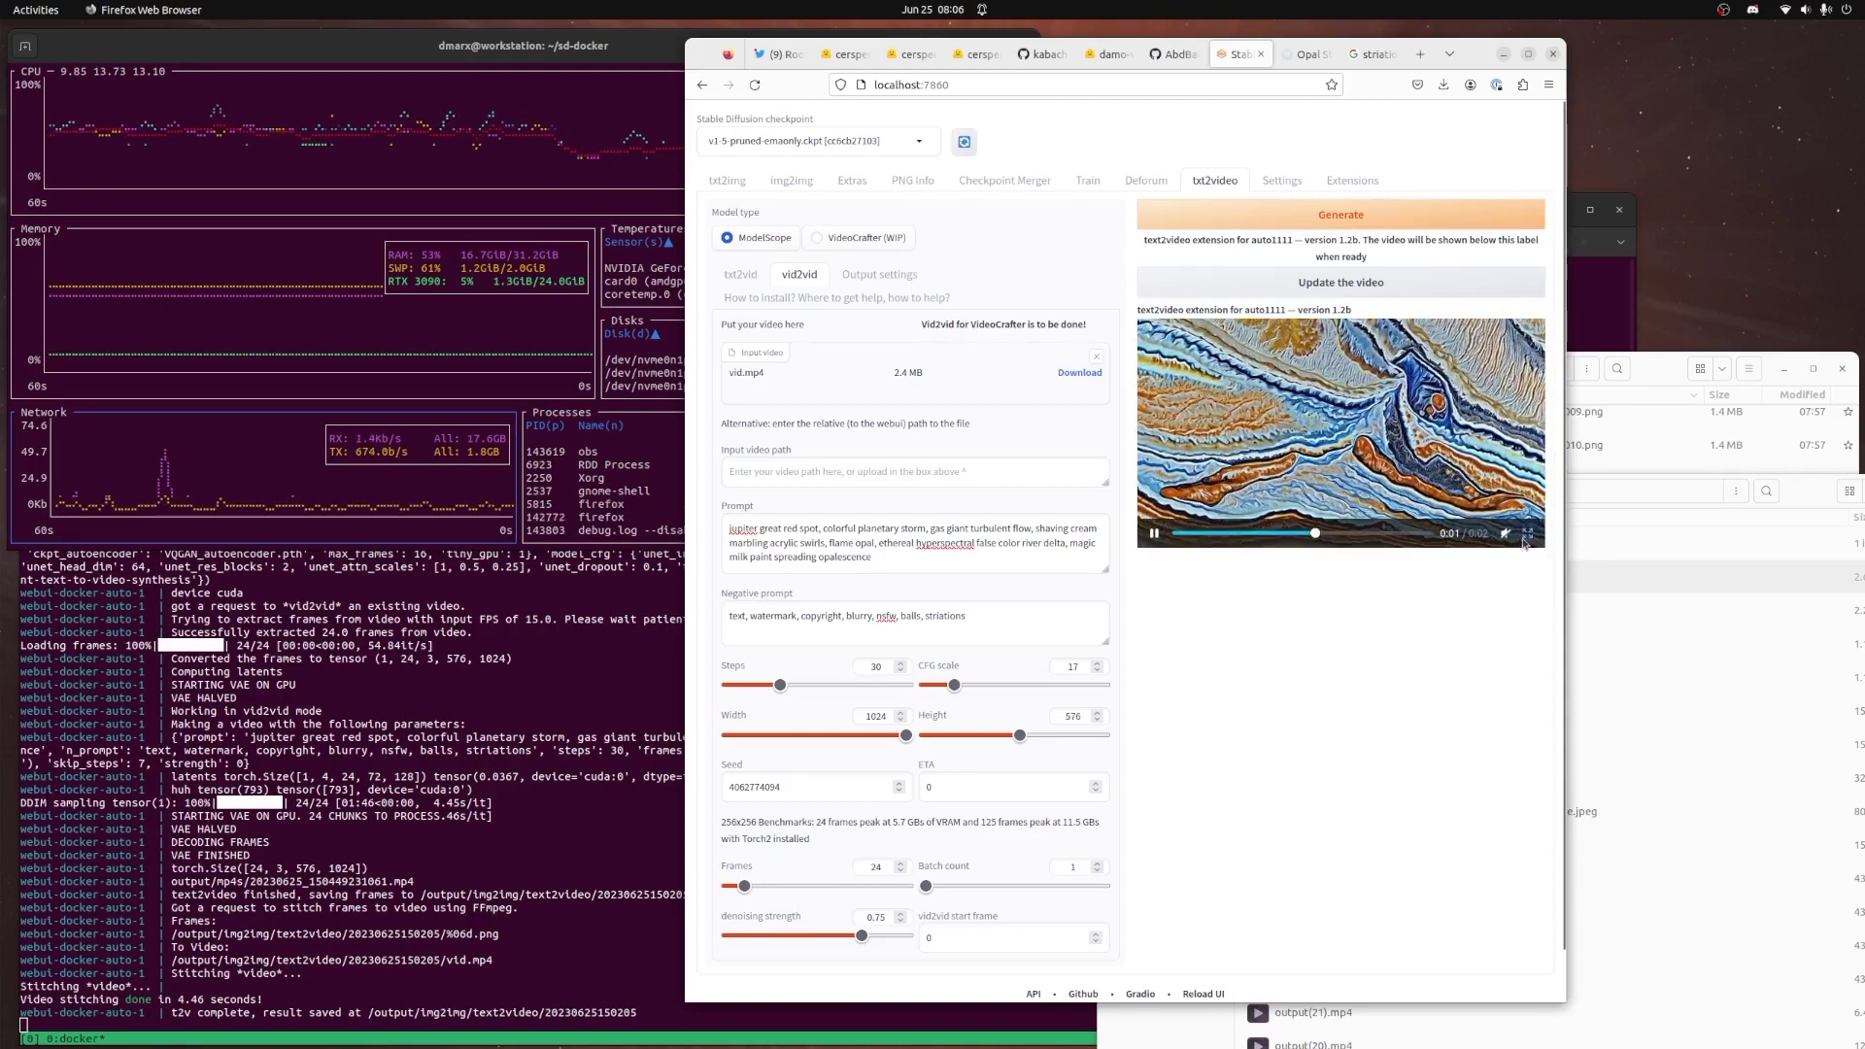
left_click(1528, 537)
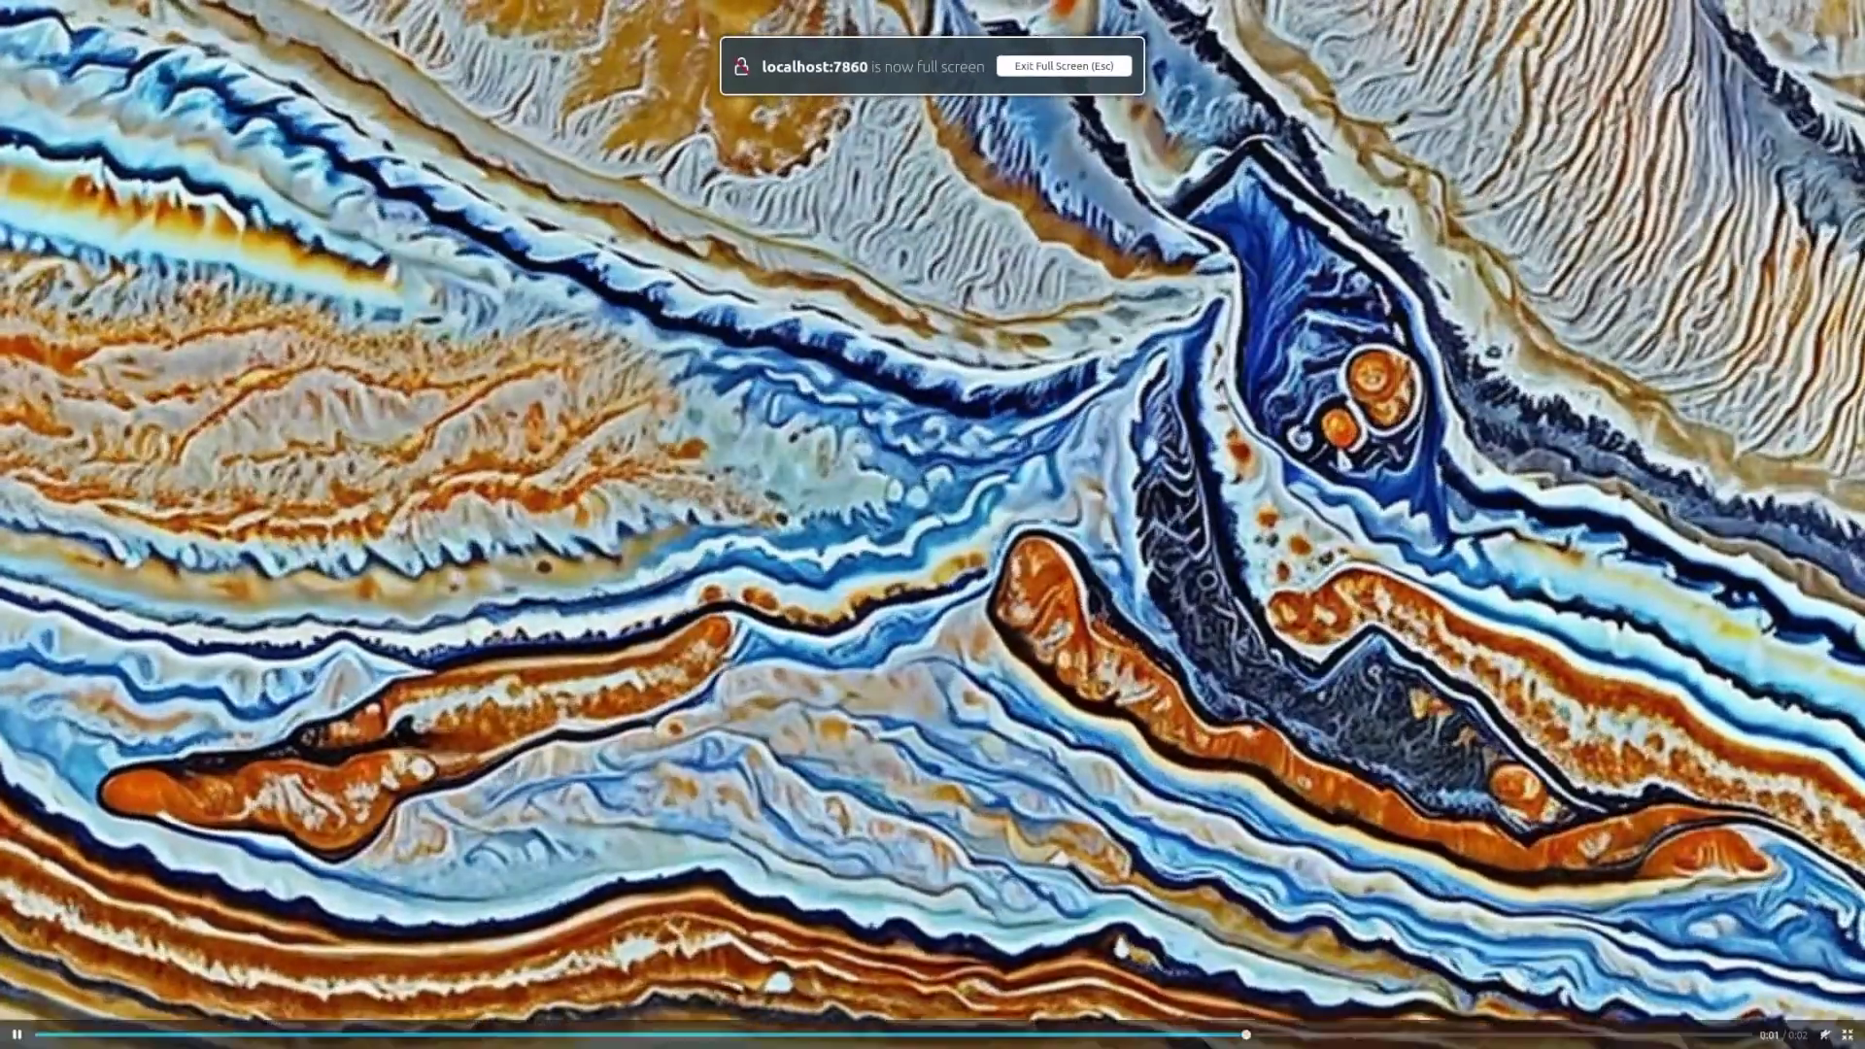